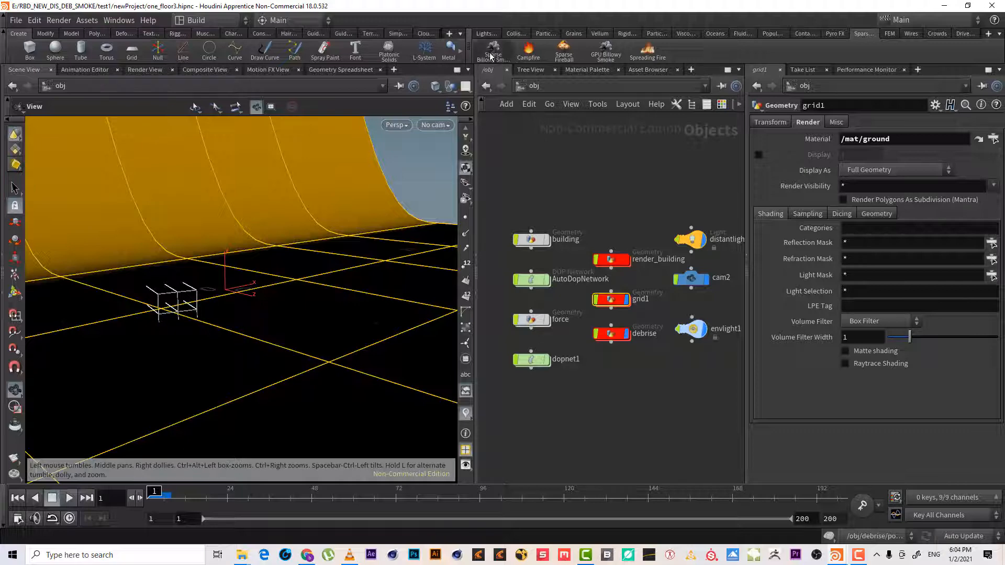
Create a Sparse Billowy Smoke setup with its smoke stack placed at the building
{"action": "left_click", "coordinate": [352, 361]}
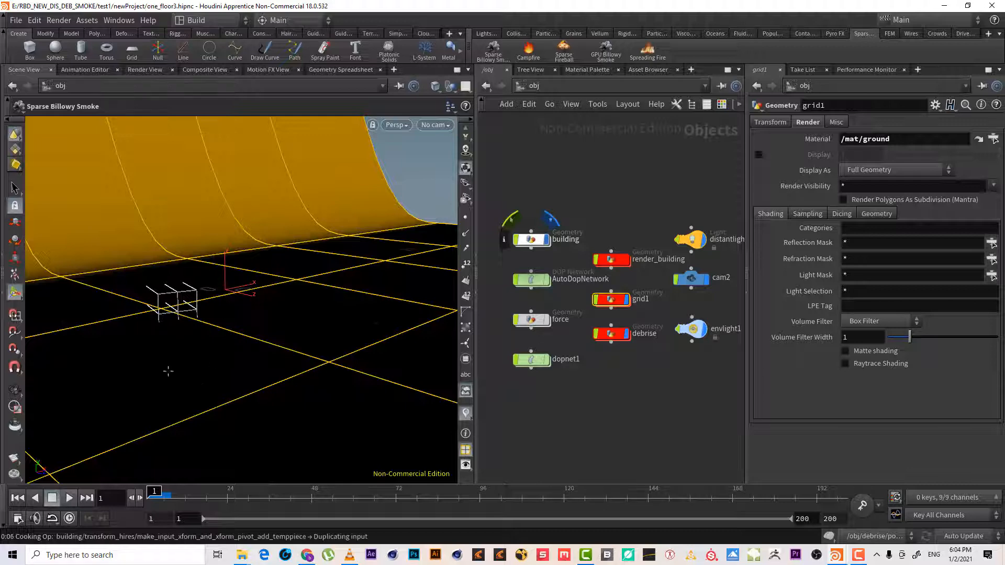
{"action": "left_click", "coordinate": [492, 61]}
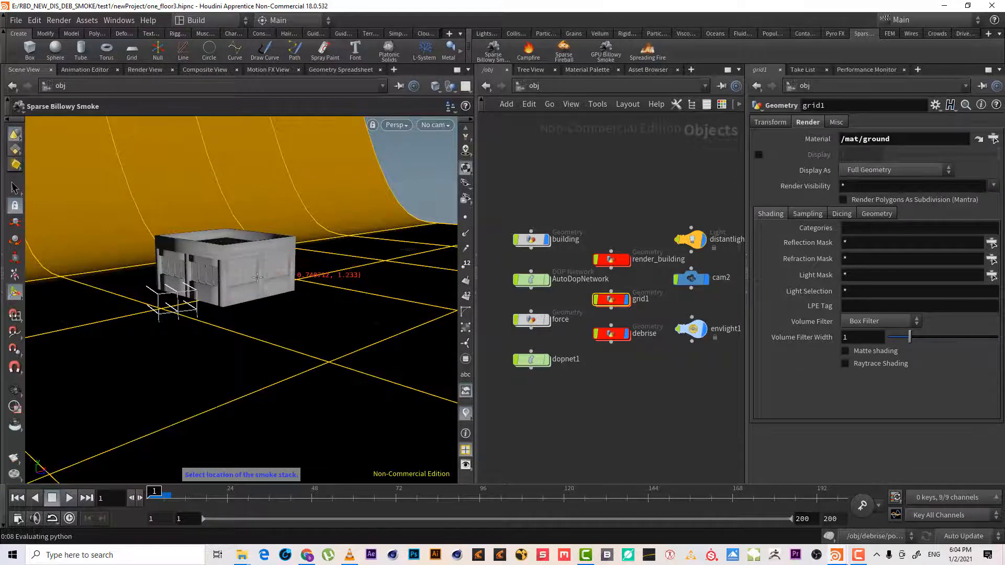
{"action": "left_click", "coordinate": [230, 279]}
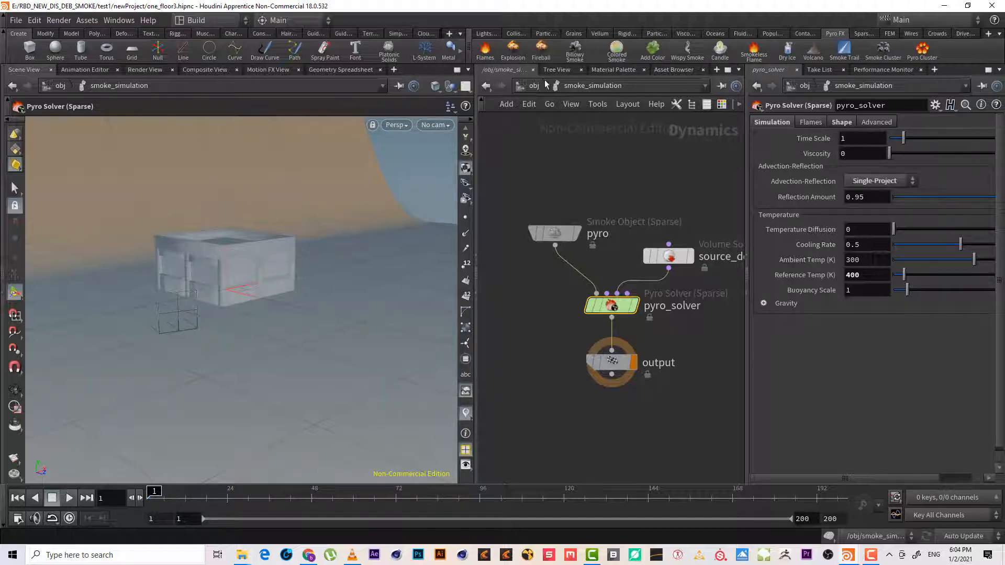
At the object level, rearrange the smoke nodes: smoke_source and smoke_simulation stacked under dopnet1, smoke_import under debrise
{"action": "left_click", "coordinate": [522, 86]}
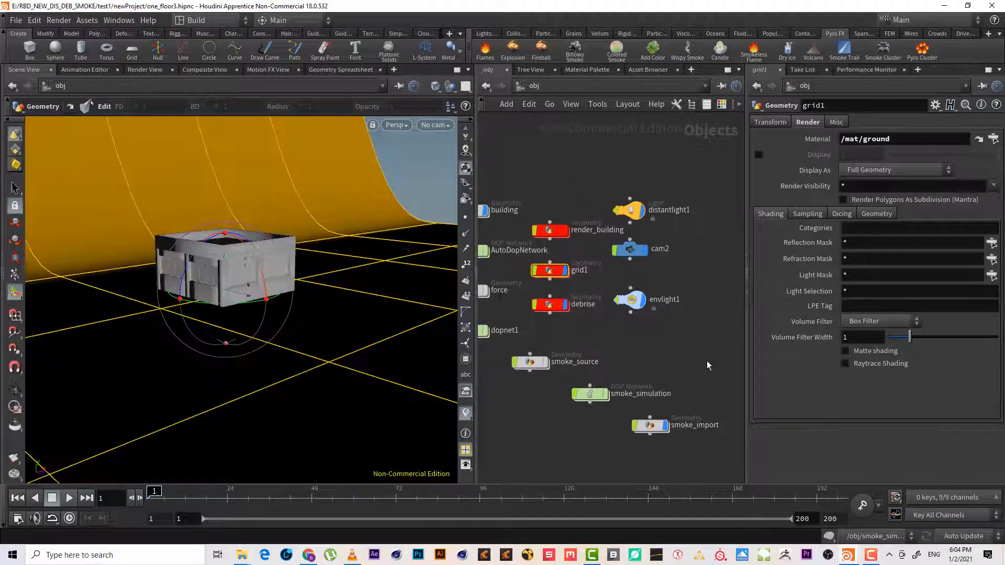
{"action": "mouse_move", "coordinate": [630, 329]}
{"action": "middle_mouse_down"}
{"action": "mouse_move", "coordinate": [683, 326]}
{"action": "mouse_move", "coordinate": [720, 300]}
{"action": "mouse_move", "coordinate": [640, 327]}
{"action": "middle_mouse_up"}
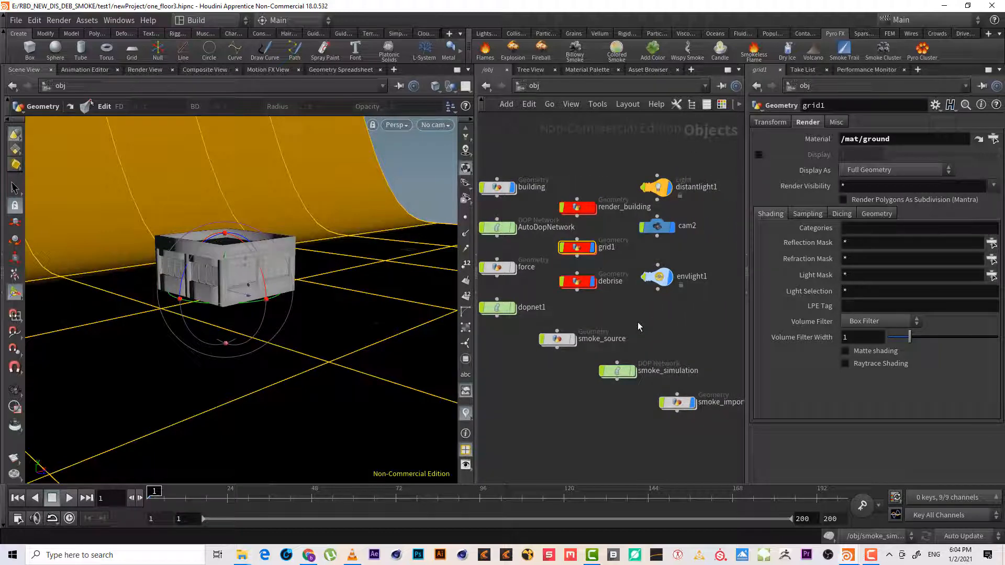
{"action": "middle_click_drag", "start_coordinate": [696, 431], "coordinate": [728, 401]}
{"action": "left_click_drag", "start_coordinate": [723, 417], "coordinate": [571, 302]}
{"action": "left_click", "coordinate": [590, 302]}
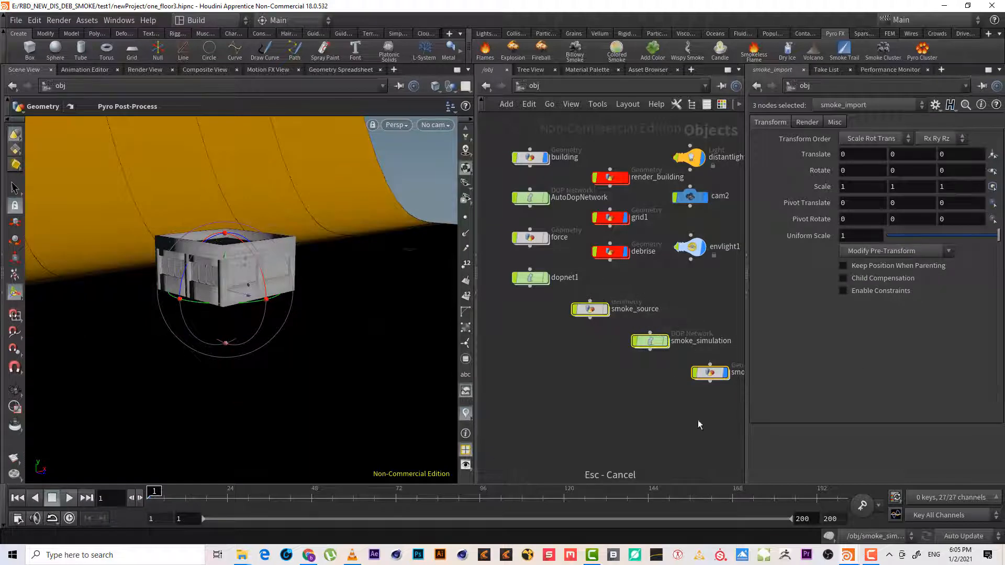
{"action": "left_click_drag", "start_coordinate": [706, 413], "coordinate": [540, 321]}
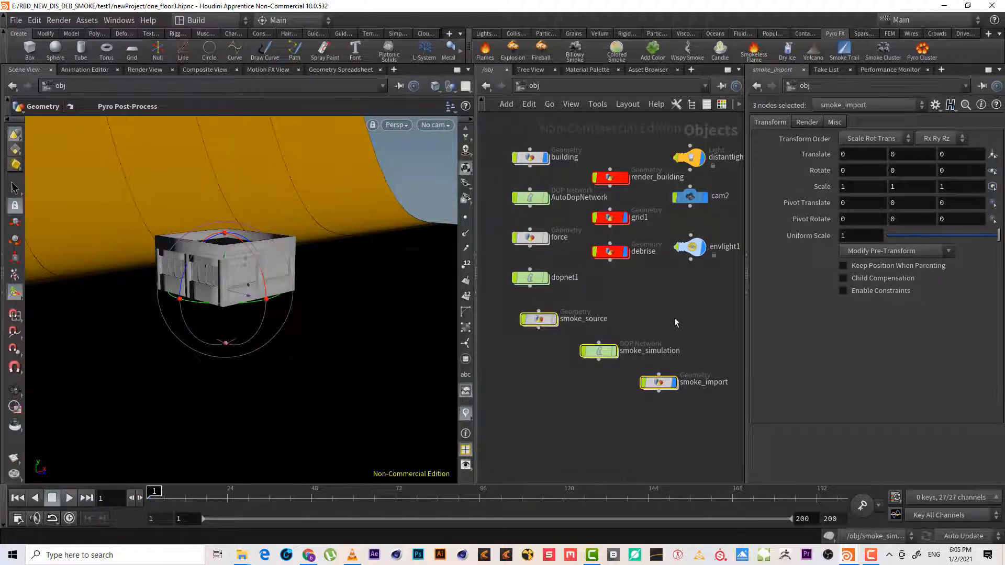
{"action": "left_click_drag", "start_coordinate": [598, 350], "coordinate": [539, 351]}
{"action": "left_click", "coordinate": [658, 382]}
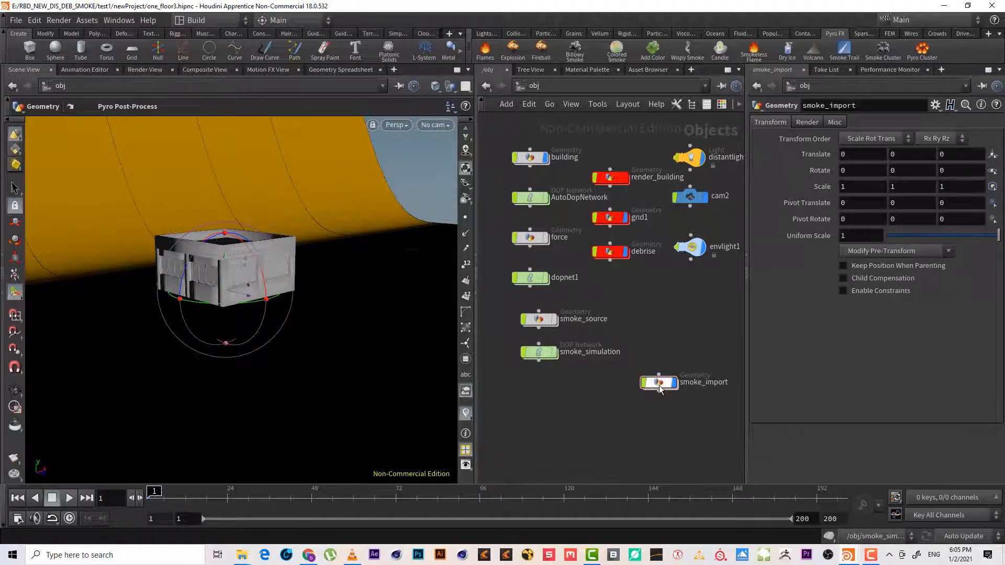
{"action": "left_click_drag", "start_coordinate": [659, 388], "coordinate": [611, 293]}
{"action": "scroll", "coordinate": [570, 387], "scroll_direction": "up", "scroll_amount": 5}
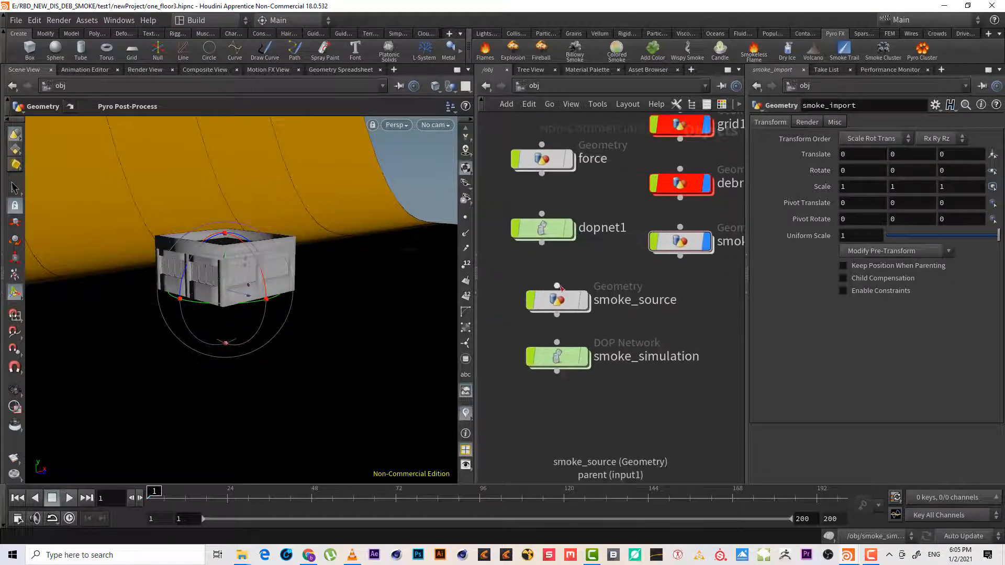
Open the smoke_source network and examine the smoke_base sphere in the building
{"action": "double_click", "coordinate": [556, 300]}
{"action": "middle_click_drag", "start_coordinate": [655, 202], "coordinate": [626, 283]}
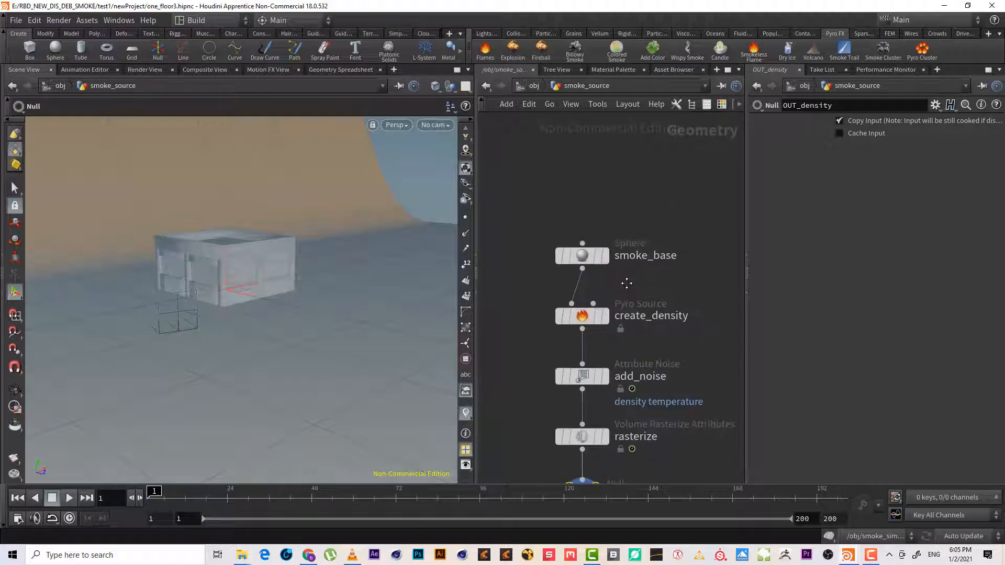
{"action": "scroll", "coordinate": [628, 285], "scroll_direction": "up", "scroll_amount": 2}
{"action": "left_click", "coordinate": [558, 254]}
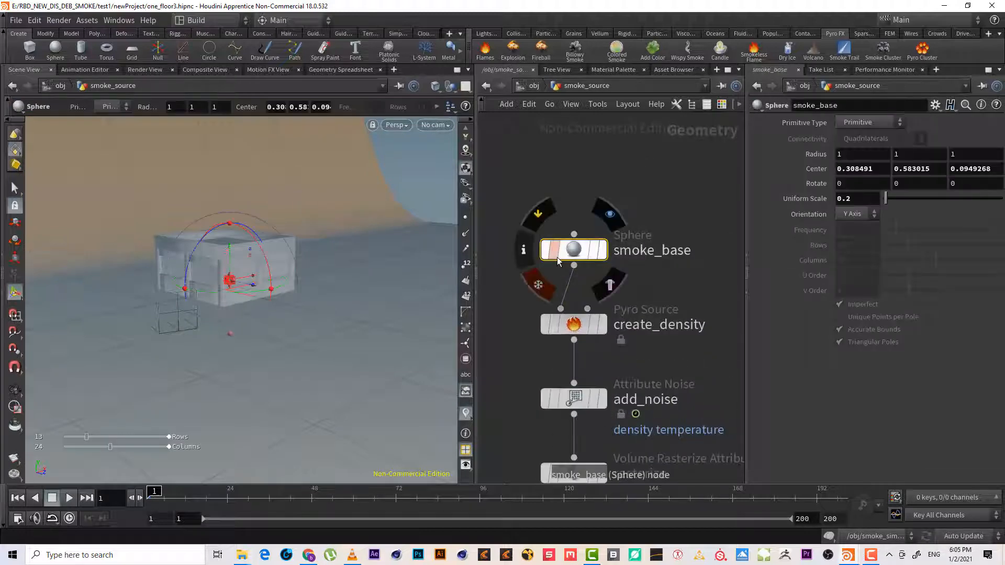
{"action": "left_click_drag", "start_coordinate": [198, 235], "coordinate": [204, 343], "text": "alt"}
{"action": "left_click_drag", "start_coordinate": [236, 305], "coordinate": [205, 228], "text": "alt"}
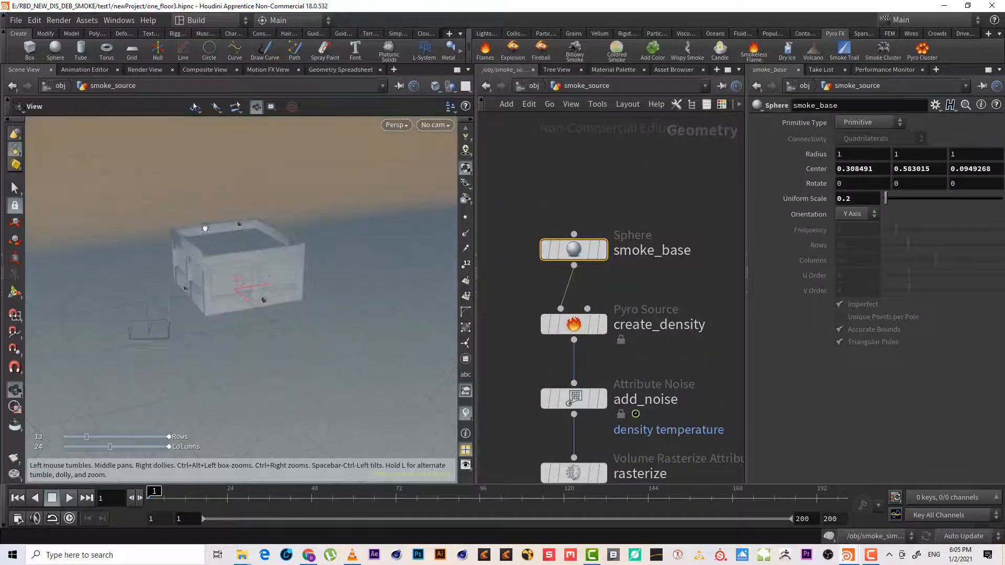
{"action": "key", "text": "Return"}
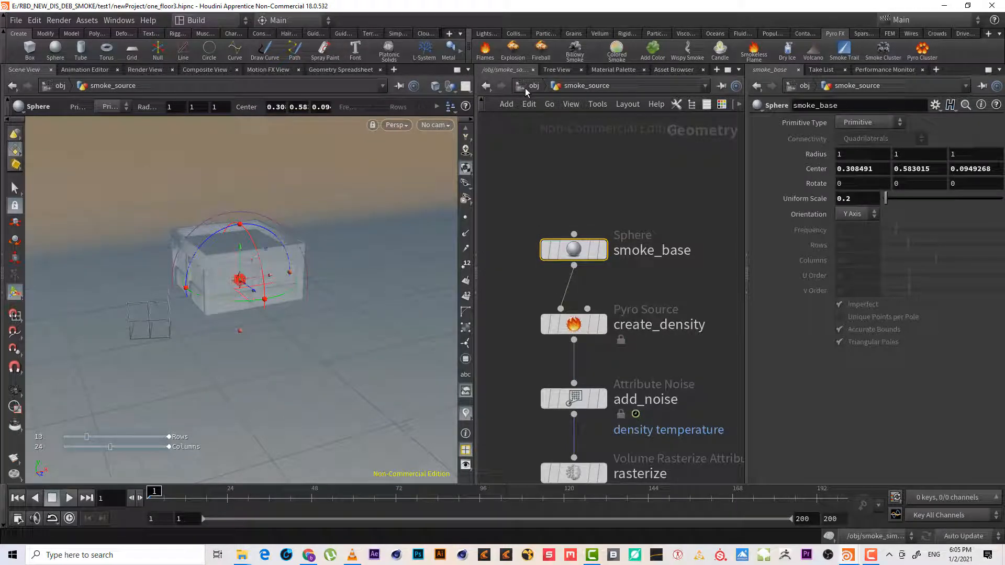
{"action": "mouse_move", "coordinate": [563, 282]}
Open the debrise network and move attribrandomize1 and copytopoints1 farther below filecache_debries
{"action": "left_click", "coordinate": [529, 86]}
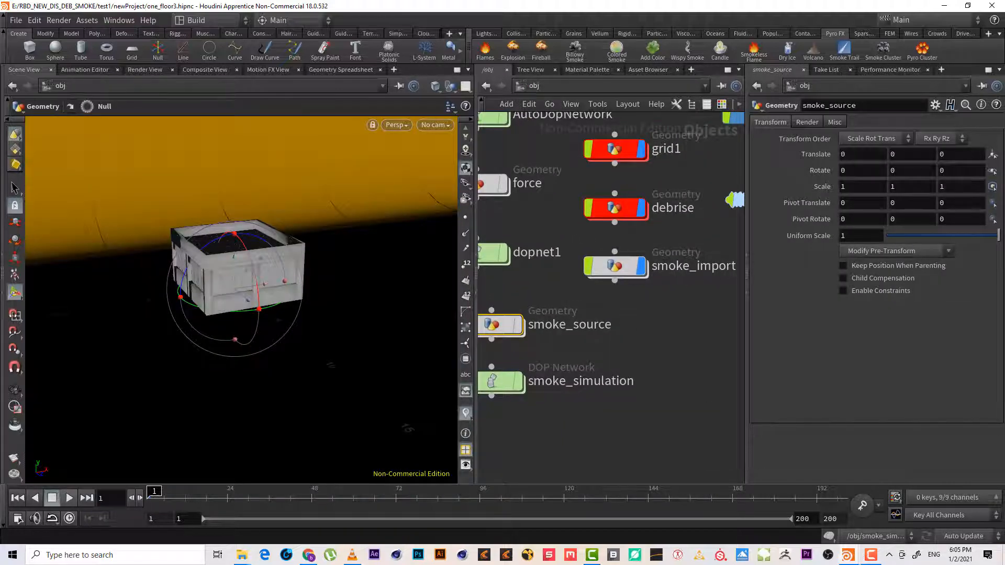
{"action": "left_click", "coordinate": [868, 558]}
{"action": "left_click", "coordinate": [868, 558]}
{"action": "middle_click_drag", "start_coordinate": [677, 313], "coordinate": [702, 405]}
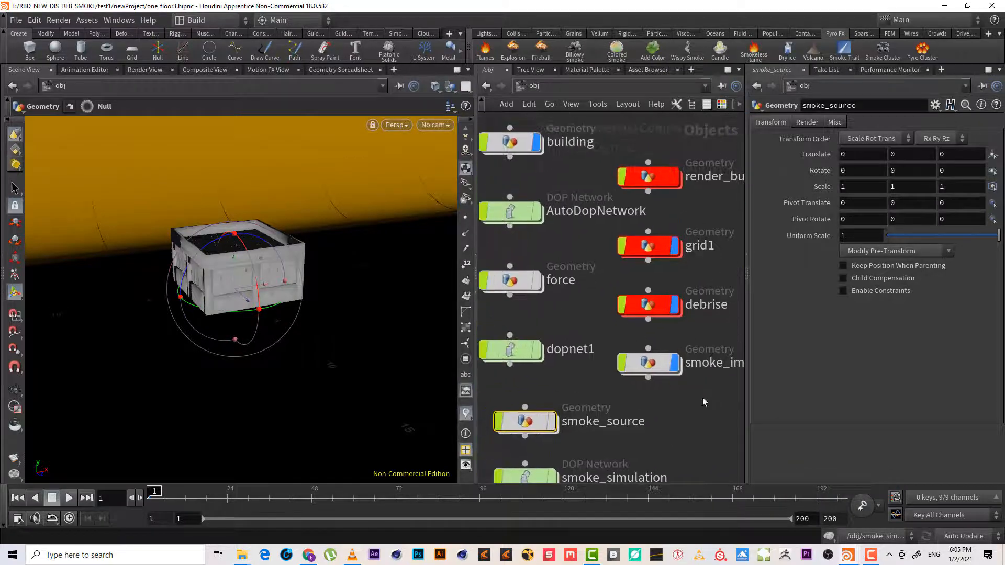
{"action": "double_click", "coordinate": [630, 291]}
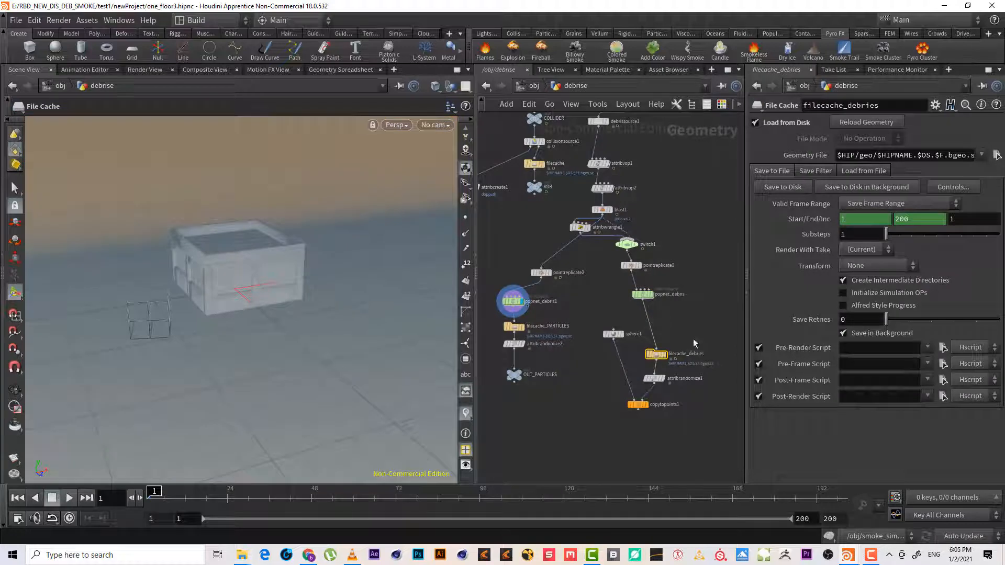
{"action": "middle_click_drag", "start_coordinate": [692, 338], "coordinate": [621, 335]}
{"action": "scroll", "coordinate": [639, 325], "scroll_direction": "up", "scroll_amount": 2}
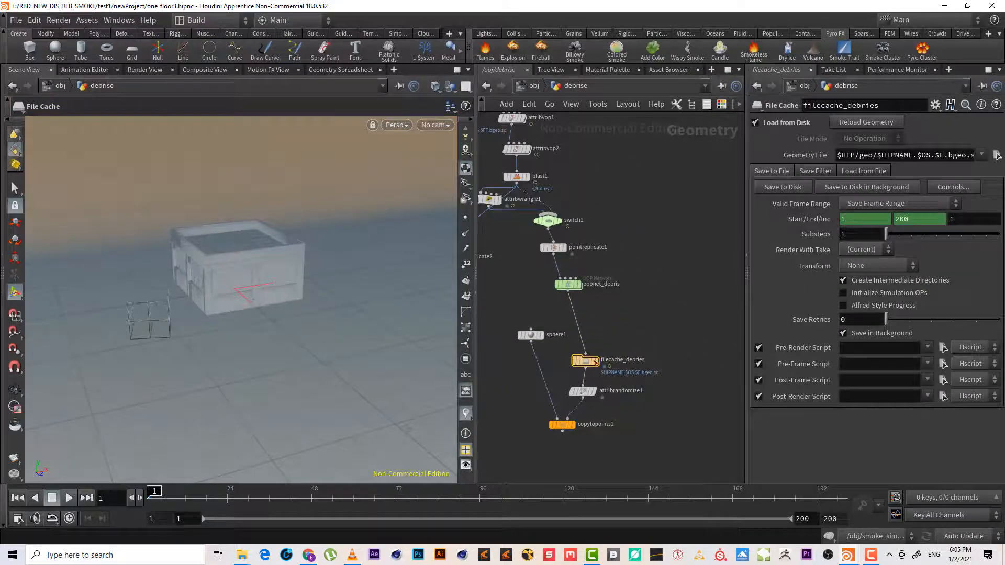
{"action": "middle_click_drag", "start_coordinate": [629, 415], "coordinate": [619, 367]}
{"action": "left_click_drag", "start_coordinate": [625, 409], "coordinate": [566, 372]}
{"action": "middle_click_drag", "start_coordinate": [631, 357], "coordinate": [631, 346]}
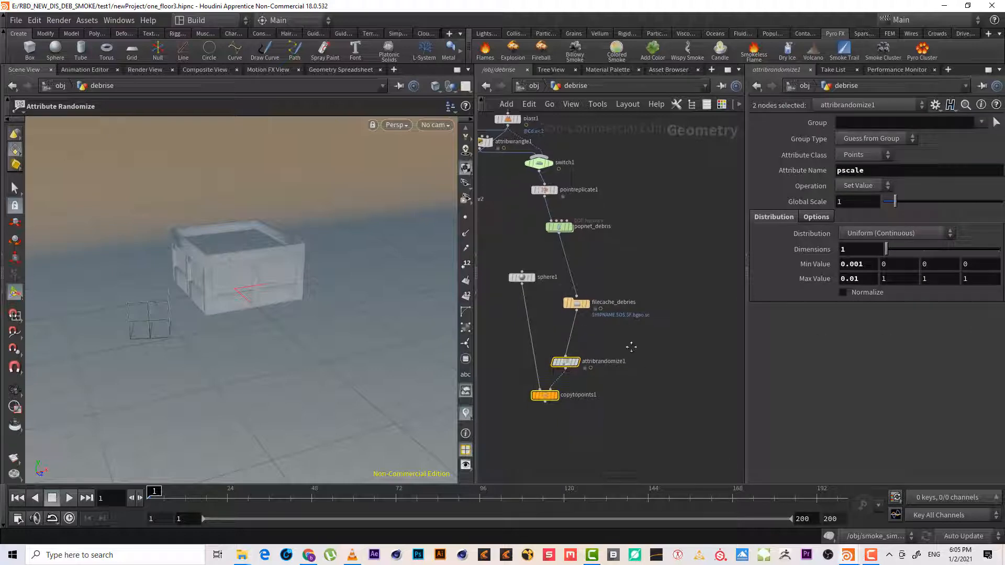
{"action": "scroll", "coordinate": [608, 331], "scroll_direction": "up", "scroll_amount": 1}
Add a Null wired to the output of filecache_debries and name it OUT_DEBRIES
{"action": "left_click", "coordinate": [577, 312]}
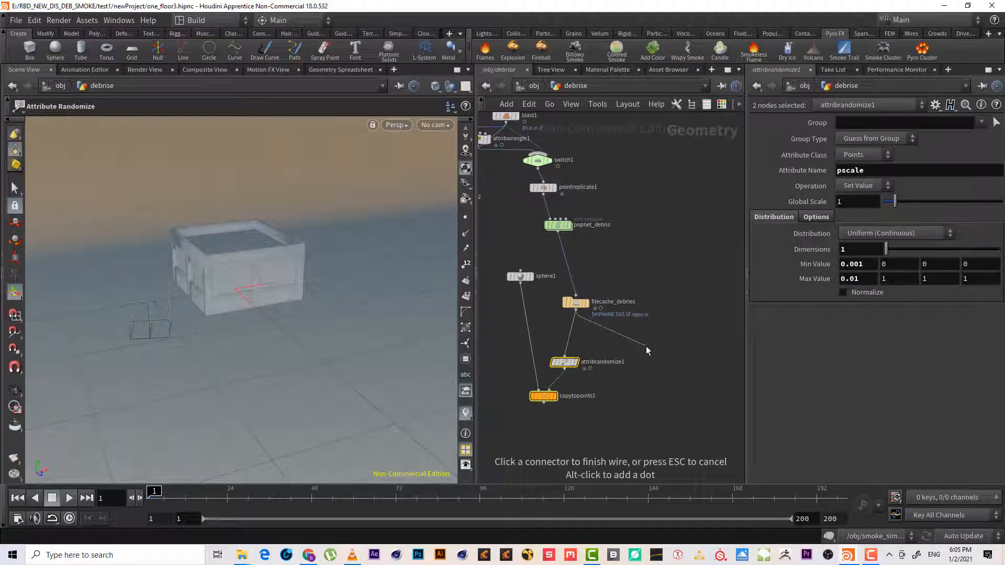
{"action": "key", "text": "Tab"}
{"action": "type", "text": "nu"}
{"action": "key", "text": "Return"}
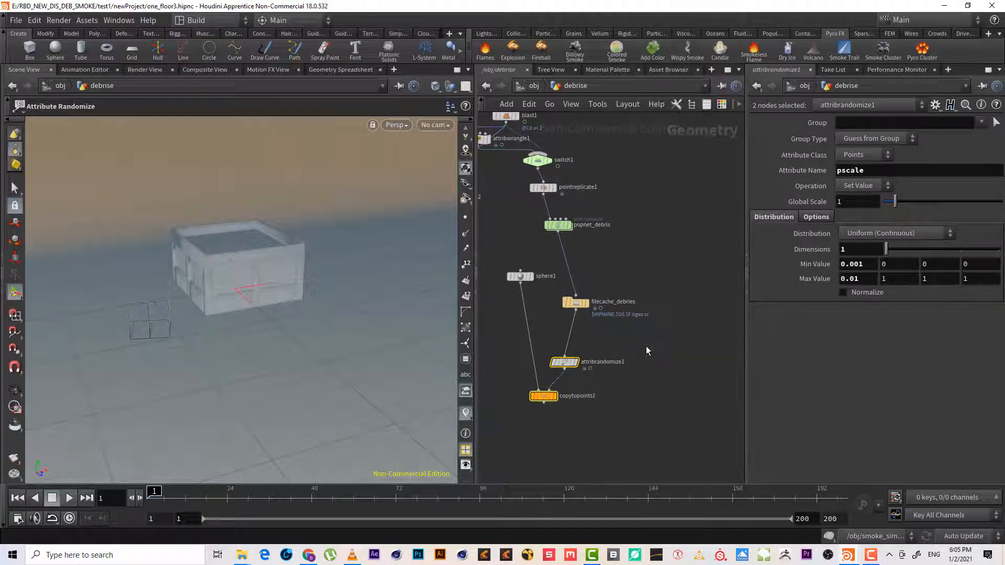
{"action": "left_click", "coordinate": [646, 346]}
{"action": "double_click", "coordinate": [664, 345]}
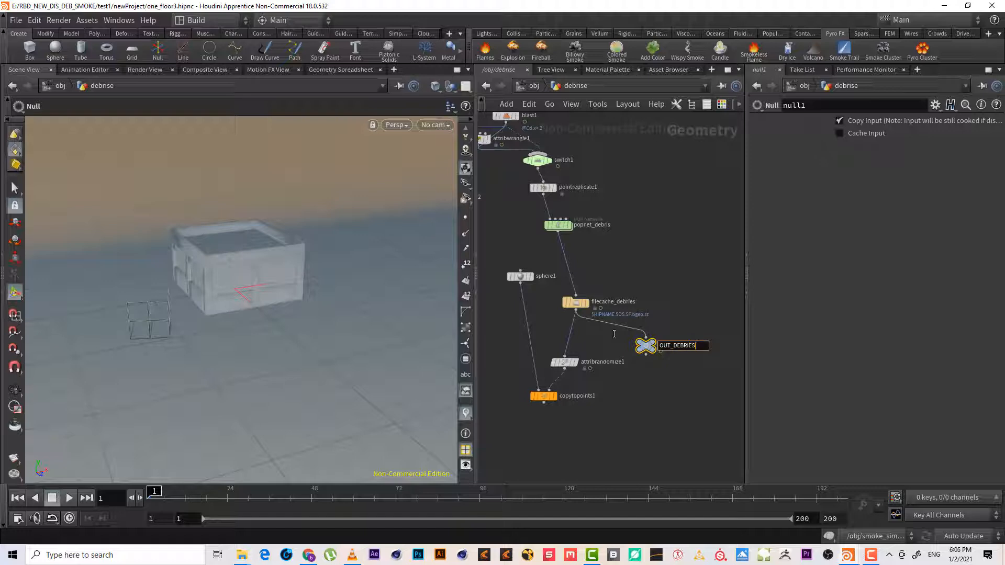
{"action": "type", "text": "OUT_DEBRIES"}
{"action": "key", "text": "Return"}
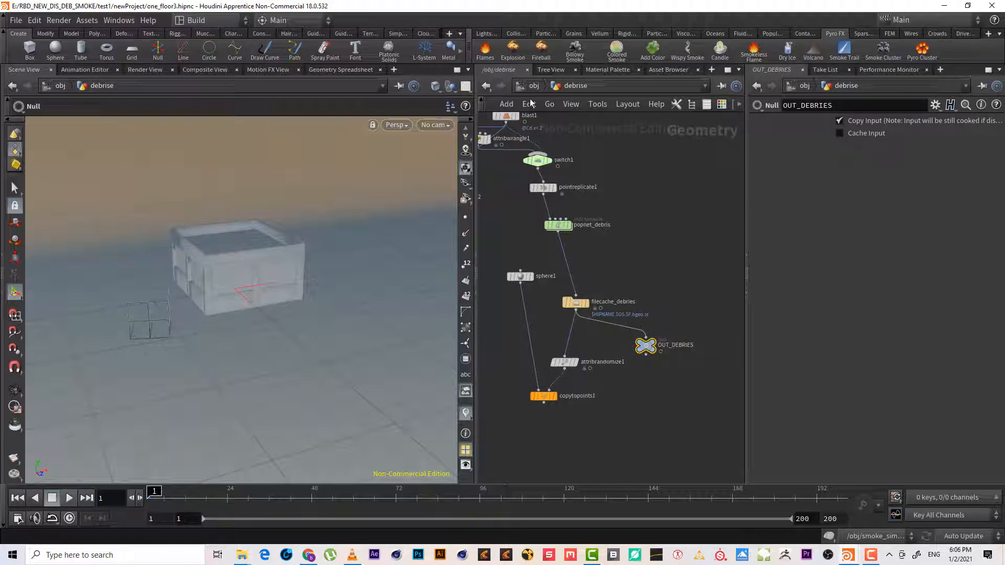
Color the smoke_import object node red and check the nodes inside its network
{"action": "left_click", "coordinate": [534, 85]}
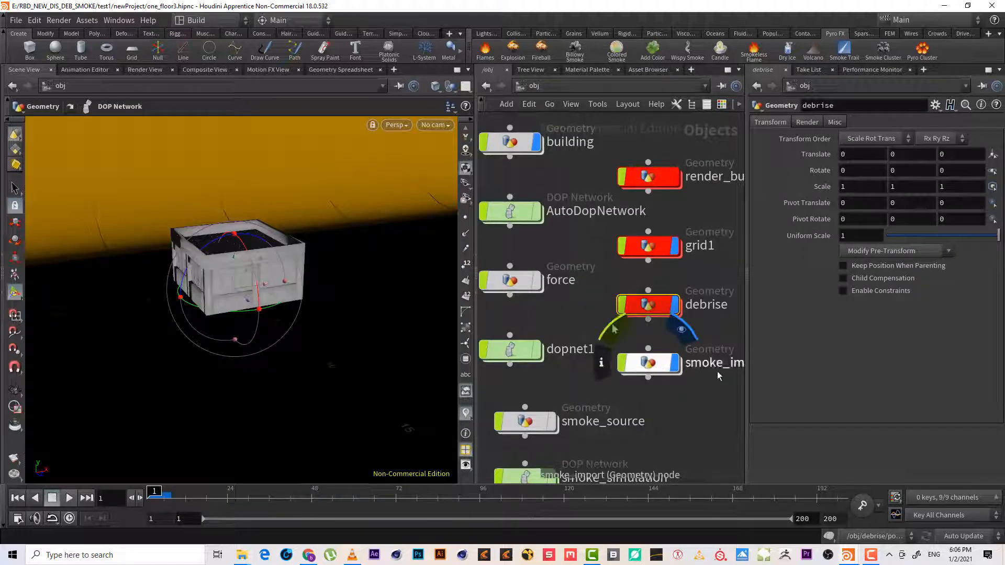
{"action": "left_click", "coordinate": [609, 352]}
{"action": "key", "text": "c"}
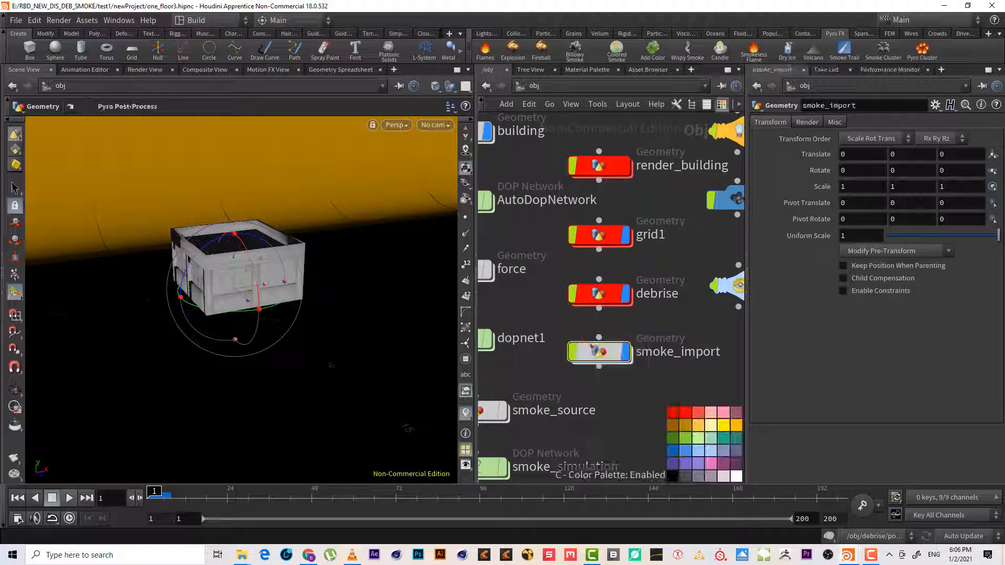
{"action": "left_click", "coordinate": [672, 412]}
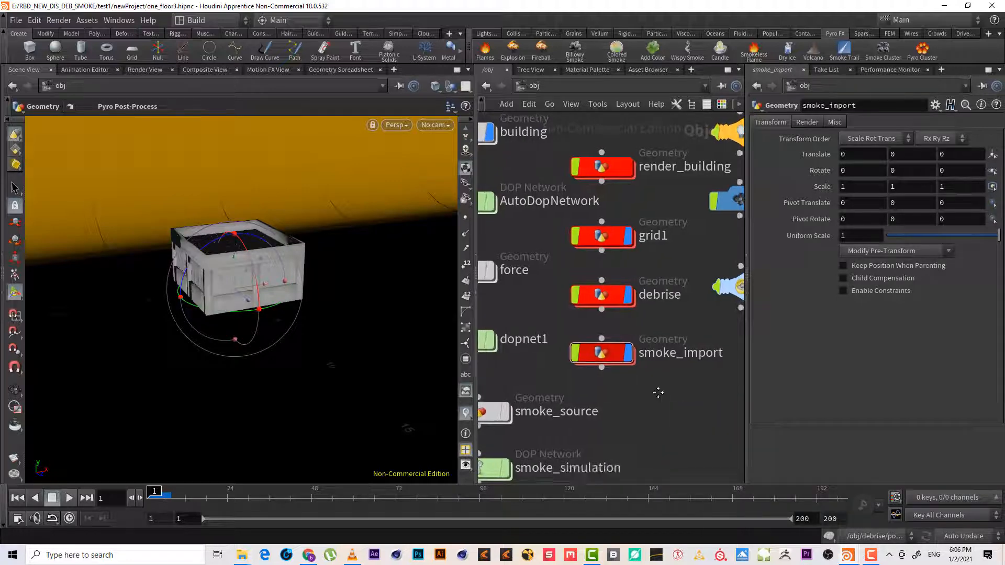
{"action": "middle_click_drag", "start_coordinate": [655, 391], "coordinate": [658, 437]}
{"action": "double_click", "coordinate": [602, 401]}
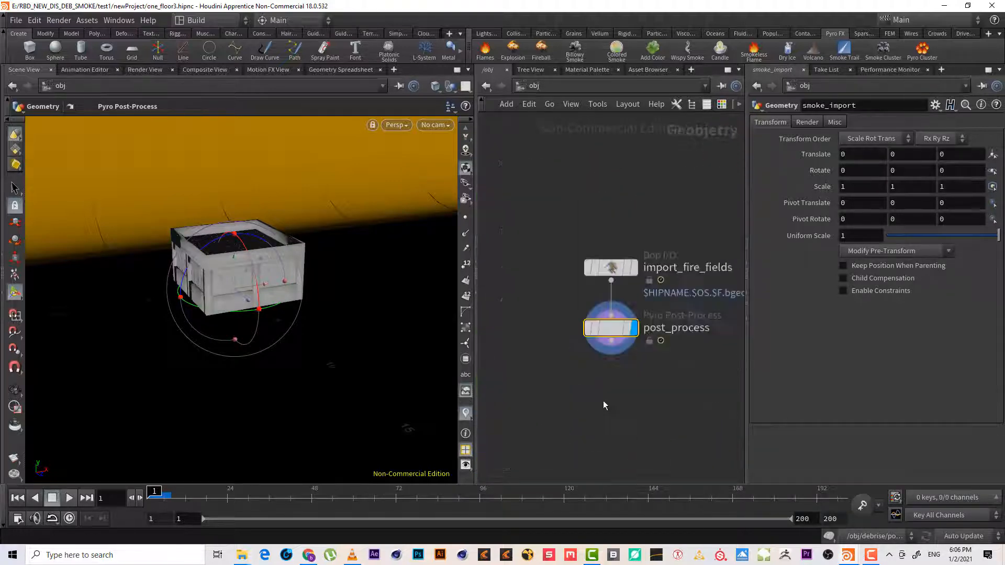
{"action": "left_click", "coordinate": [534, 86]}
Add an Object Merge node inside the smoke_source network, beside the smoke_base sphere
{"action": "middle_click_drag", "start_coordinate": [648, 434], "coordinate": [722, 329]}
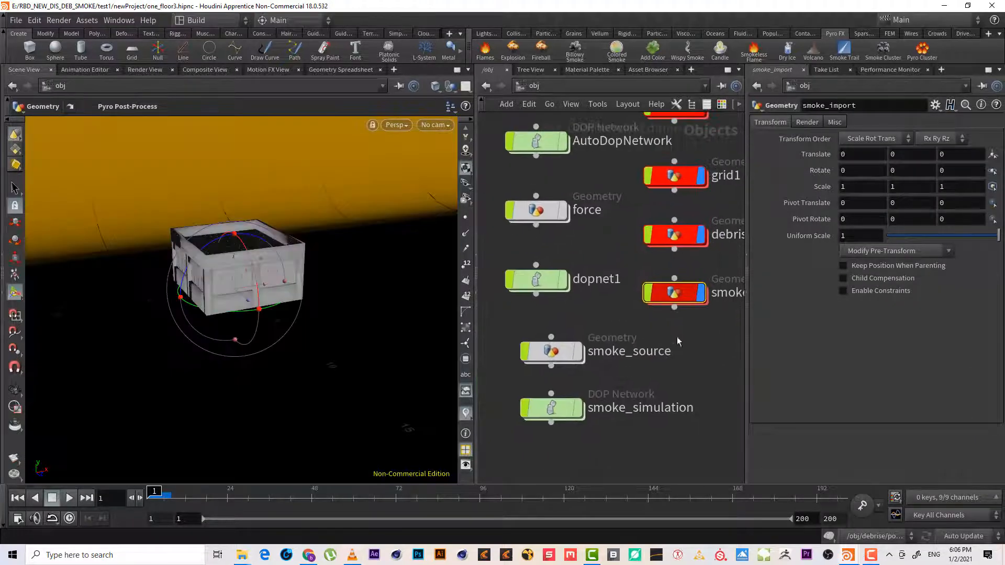
{"action": "double_click", "coordinate": [555, 355]}
{"action": "left_click", "coordinate": [560, 253]}
{"action": "middle_click_drag", "start_coordinate": [637, 288], "coordinate": [611, 296]}
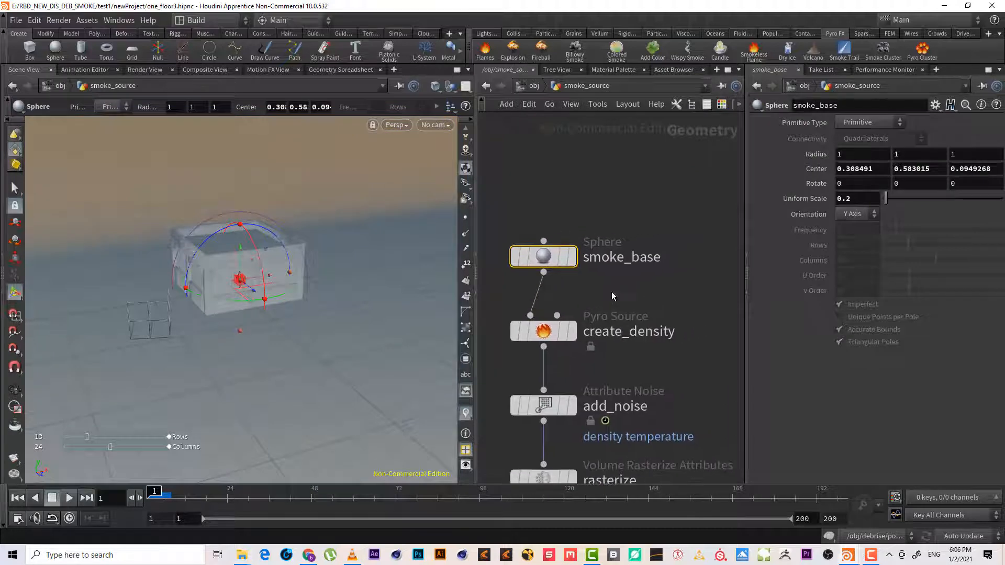
{"action": "left_click", "coordinate": [665, 279]}
{"action": "key", "text": "Tab"}
{"action": "type", "text": "object merge"}
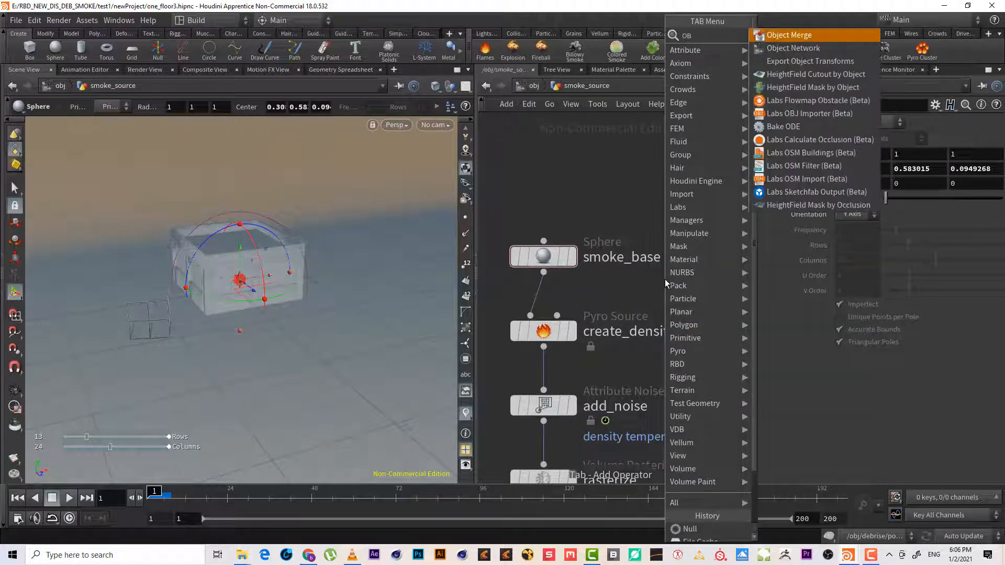
{"action": "key", "text": "Return"}
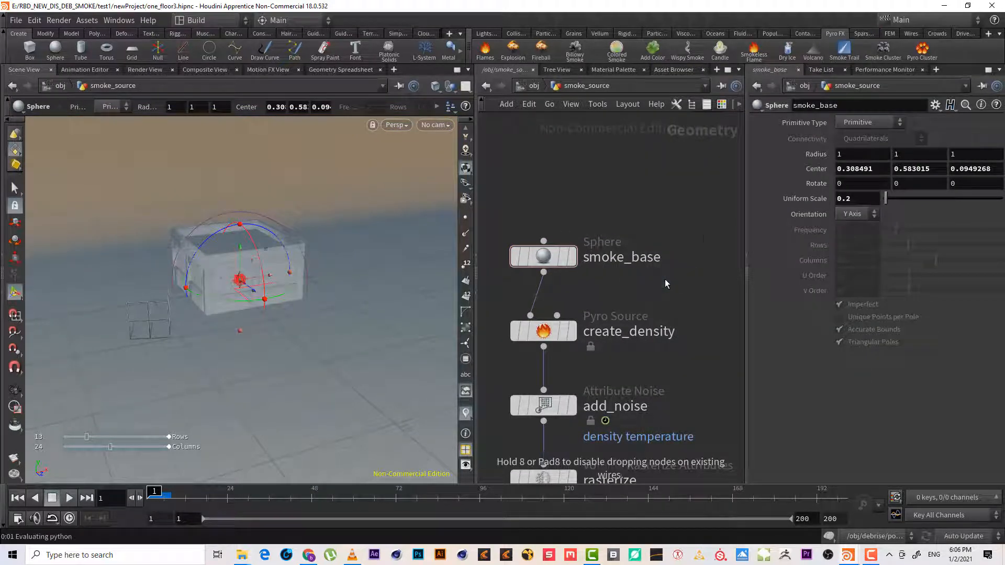
{"action": "left_click", "coordinate": [664, 278]}
{"action": "middle_click_drag", "start_coordinate": [664, 278], "coordinate": [613, 285]}
{"action": "left_click_drag", "start_coordinate": [627, 294], "coordinate": [667, 273]}
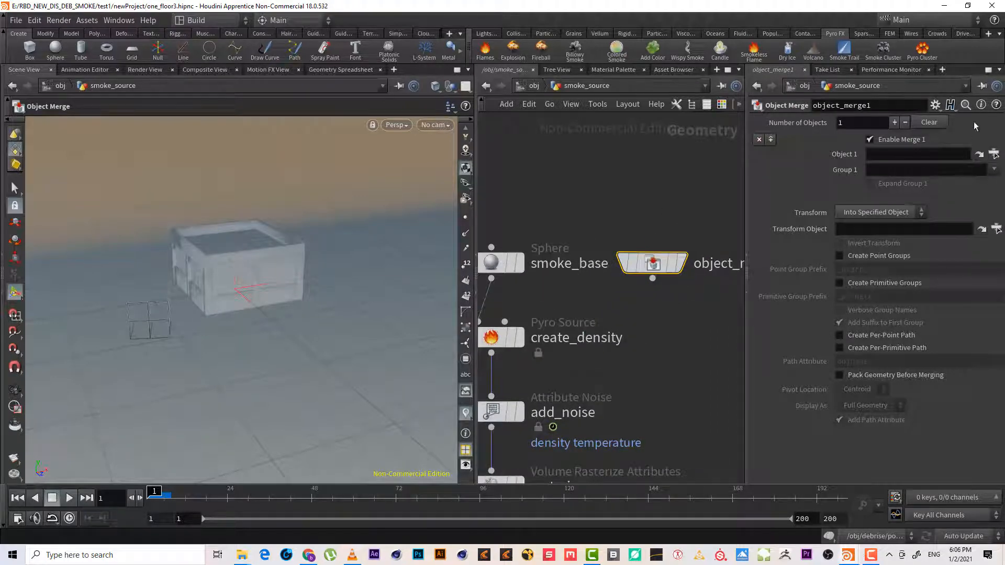
Point the Object Merge's Object 1 to /obj/debrise/OUT_DEBRIES and display the node
{"action": "left_click", "coordinate": [993, 153]}
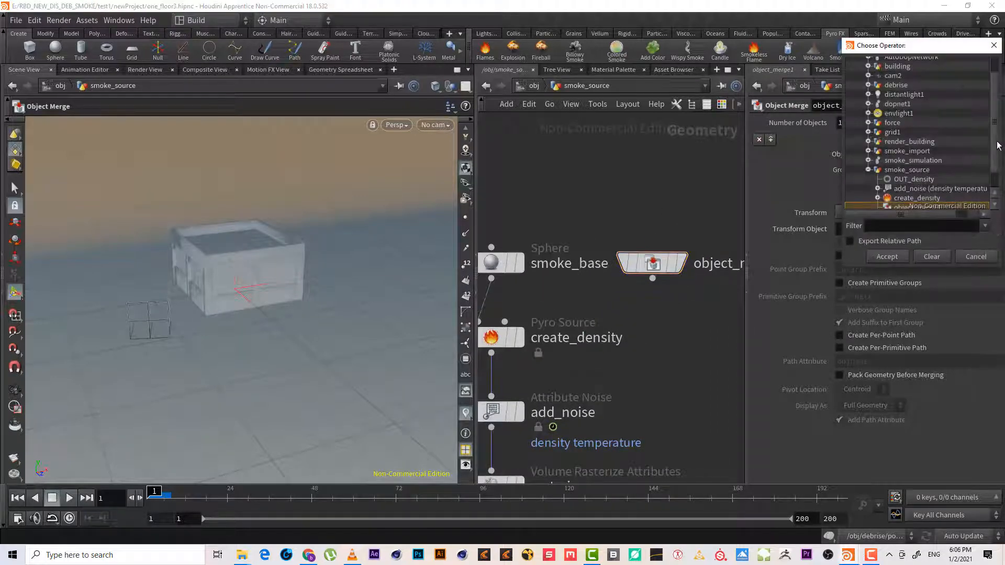
{"action": "scroll", "coordinate": [998, 146], "scroll_direction": "up", "scroll_amount": 2}
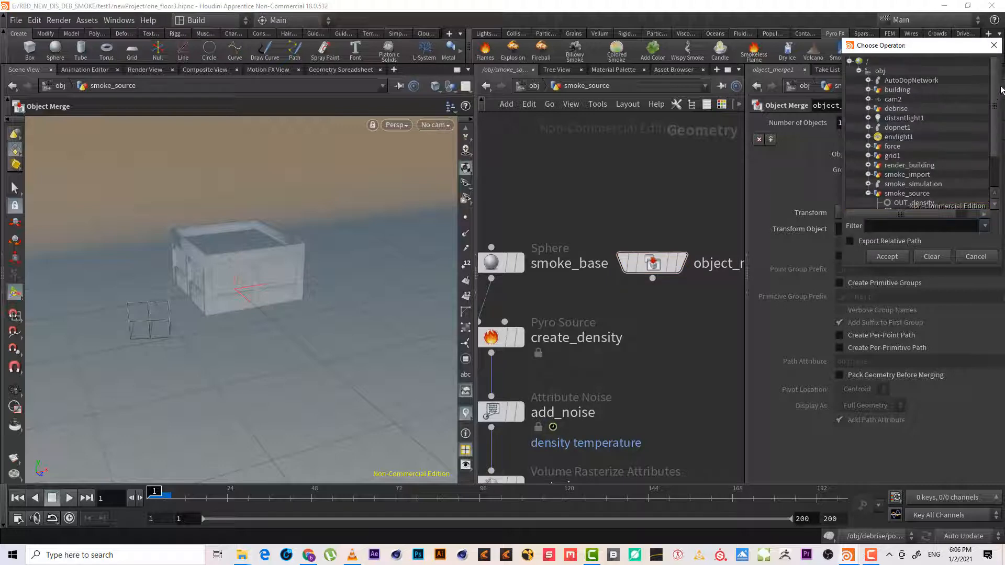
{"action": "left_click", "coordinate": [868, 194]}
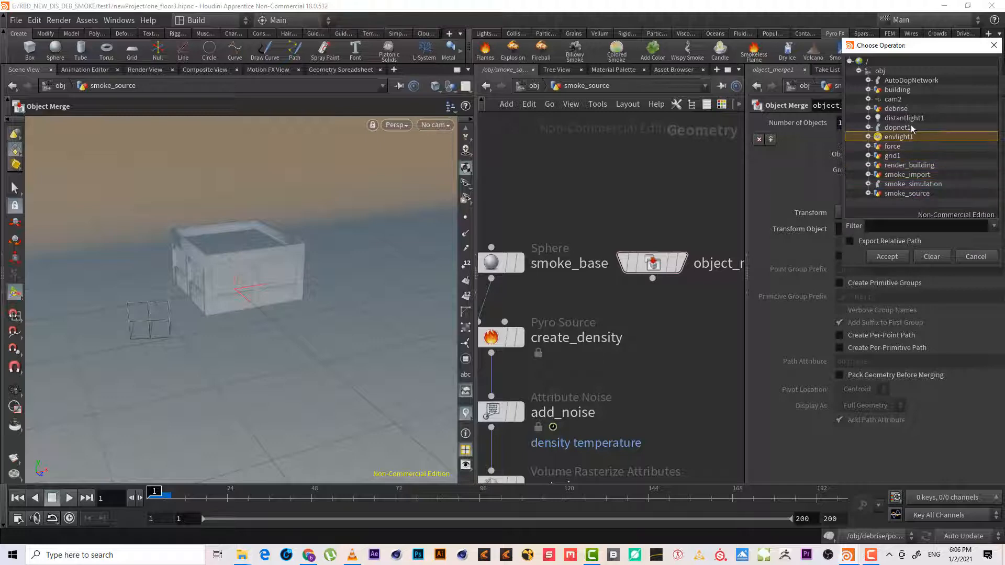
{"action": "left_click", "coordinate": [868, 109]}
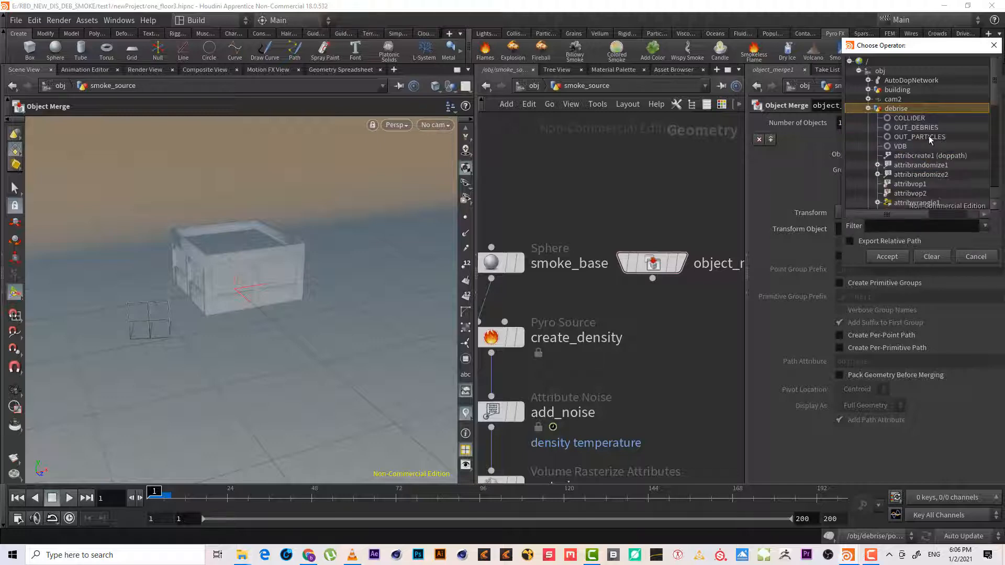
{"action": "double_click", "coordinate": [917, 128]}
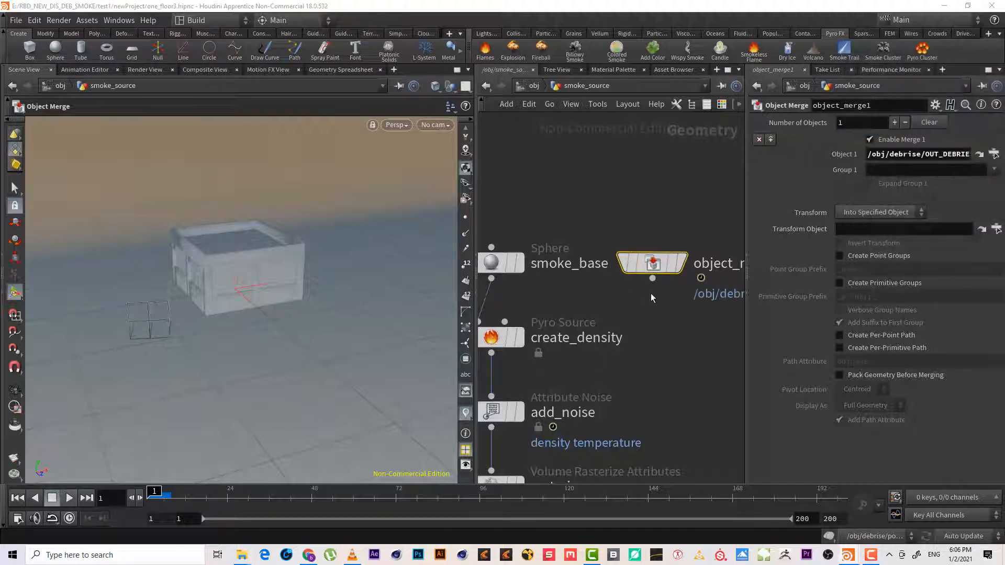
{"action": "left_click", "coordinate": [681, 263]}
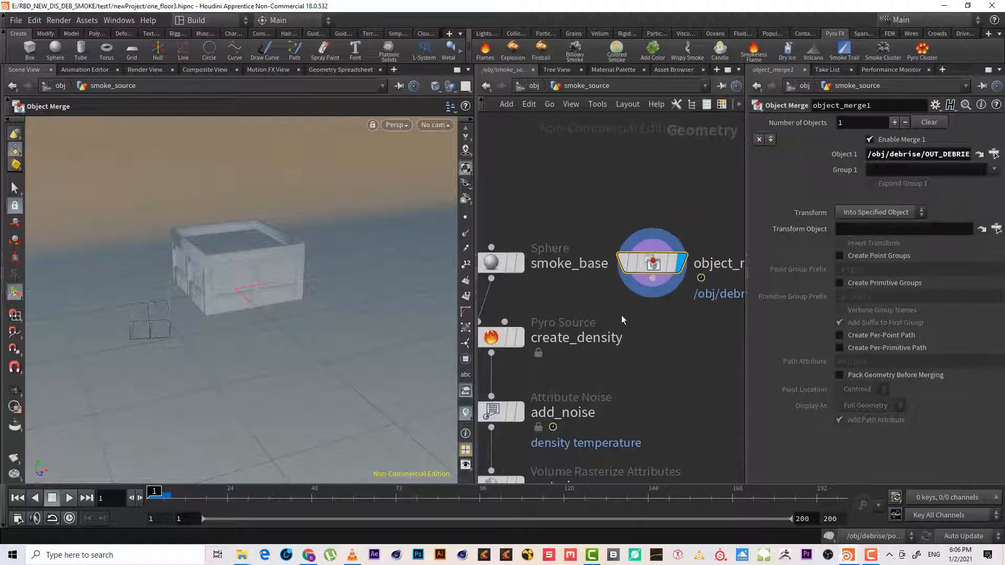
Wire the Object Merge into the first input of create_density in place of the sphere and set the Pyro Source mode to Keep Input
{"action": "middle_click_drag", "start_coordinate": [606, 319], "coordinate": [651, 307]}
{"action": "left_click", "coordinate": [699, 267]}
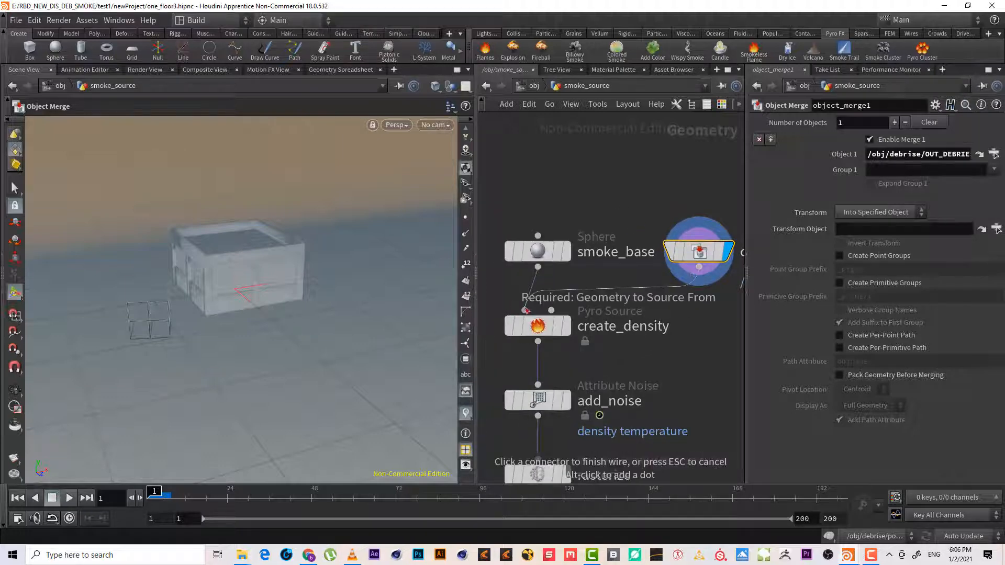
{"action": "left_click", "coordinate": [525, 310]}
{"action": "left_click", "coordinate": [549, 326]}
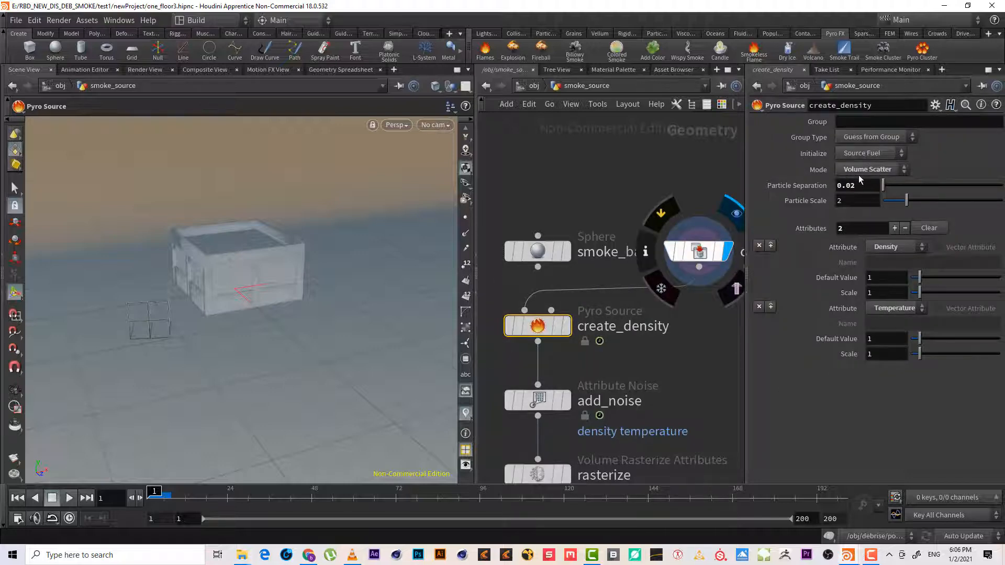
{"action": "left_click", "coordinate": [889, 170]}
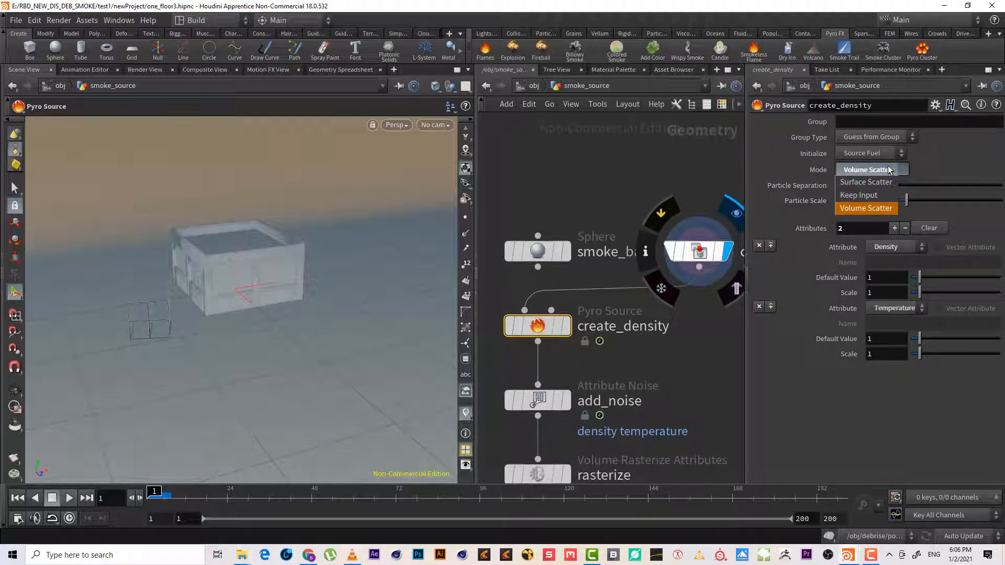
{"action": "left_click", "coordinate": [858, 194]}
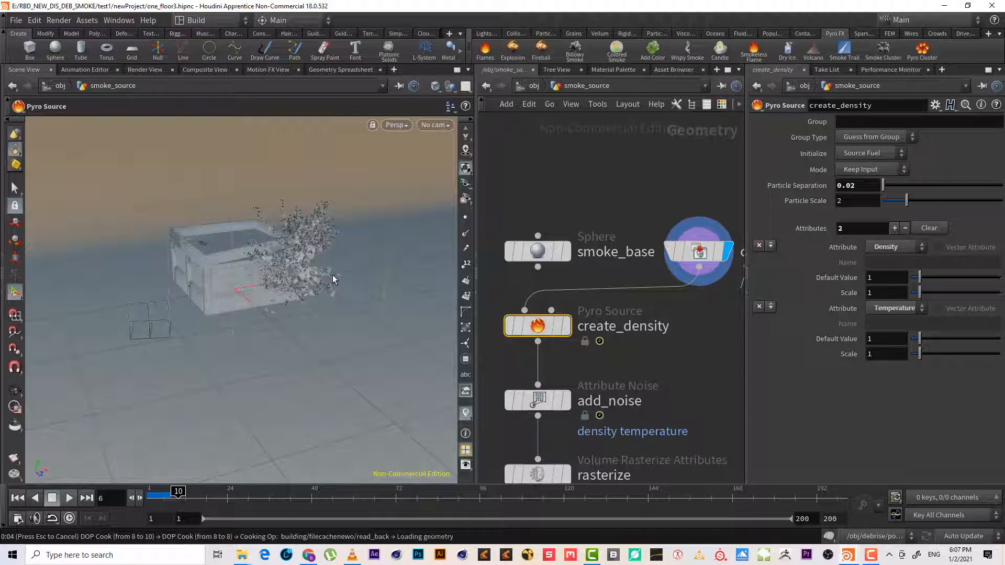
Examine the imported debris points up close and from the front of the building at frame 6
{"action": "right_click_drag", "start_coordinate": [332, 280], "coordinate": [354, 325]}
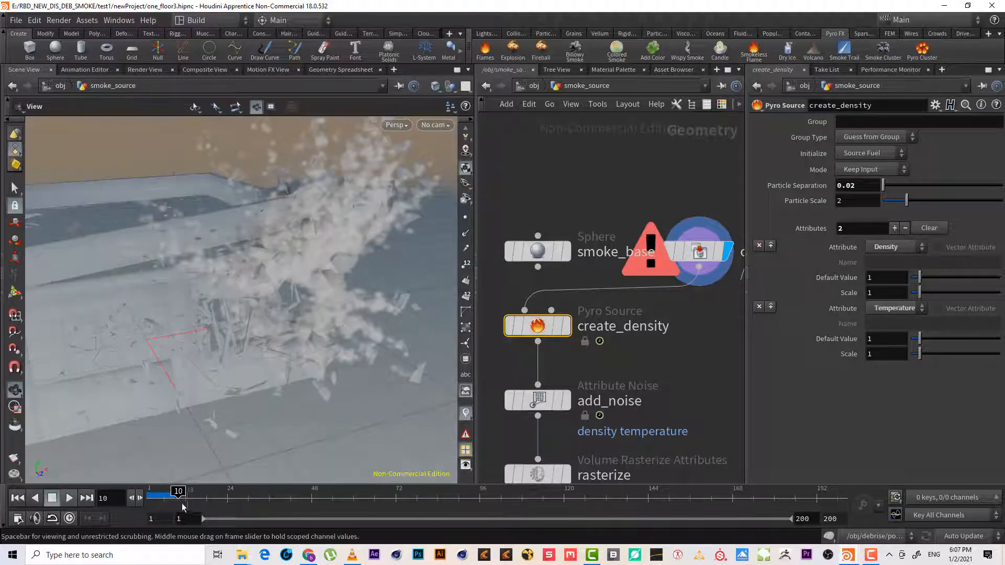
{"action": "left_click", "coordinate": [167, 498]}
{"action": "left_click_drag", "start_coordinate": [309, 254], "coordinate": [324, 322]}
{"action": "middle_click_drag", "start_coordinate": [703, 331], "coordinate": [674, 329]}
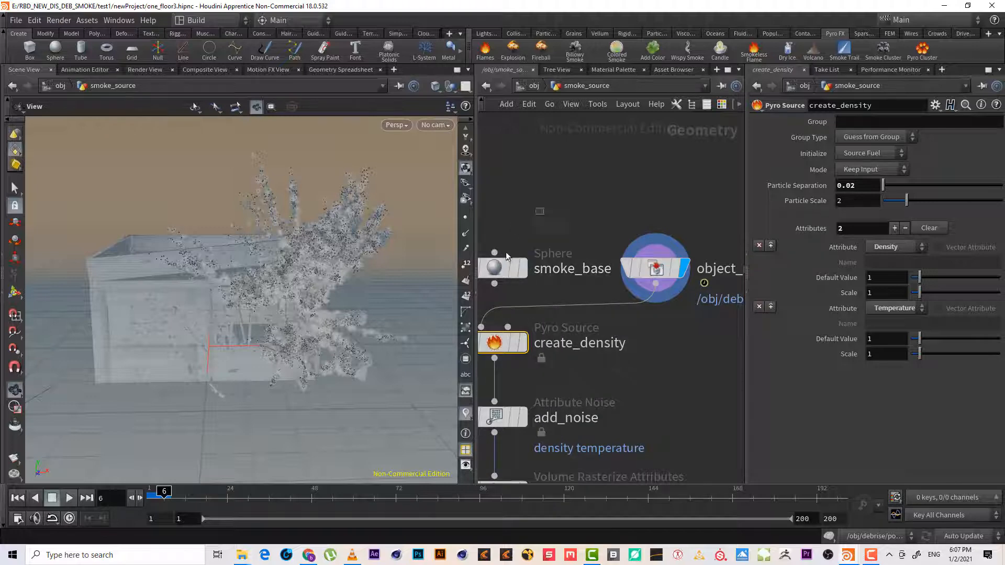
Delete the smoke_base sphere and place object_merge1 directly above create_density
{"action": "left_click", "coordinate": [498, 276]}
{"action": "key", "text": "Delete"}
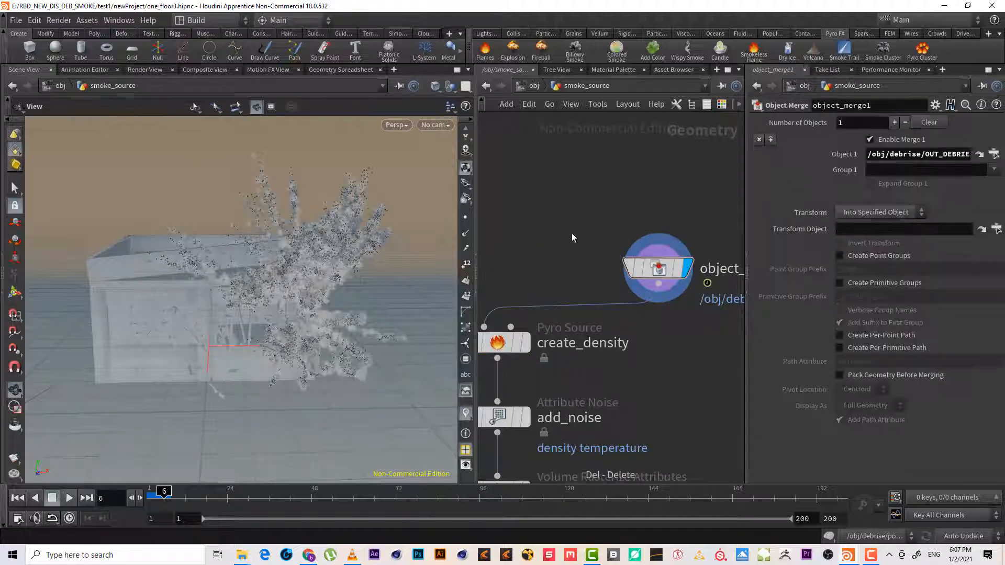
{"action": "middle_click_drag", "start_coordinate": [571, 234], "coordinate": [629, 245]}
{"action": "left_click_drag", "start_coordinate": [714, 286], "coordinate": [559, 234]}
{"action": "left_click", "coordinate": [578, 361]}
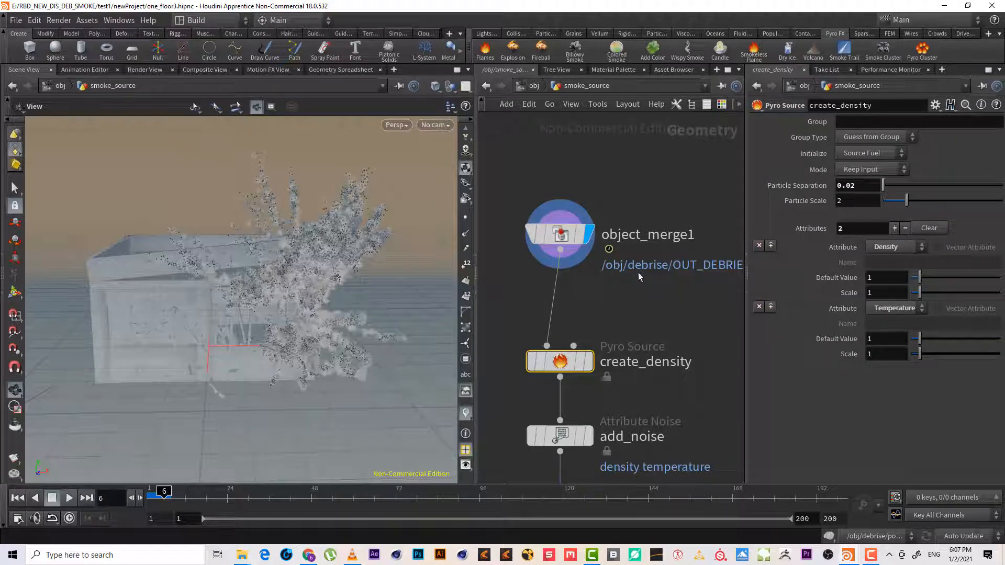
{"action": "middle_click_drag", "start_coordinate": [685, 270], "coordinate": [705, 283]}
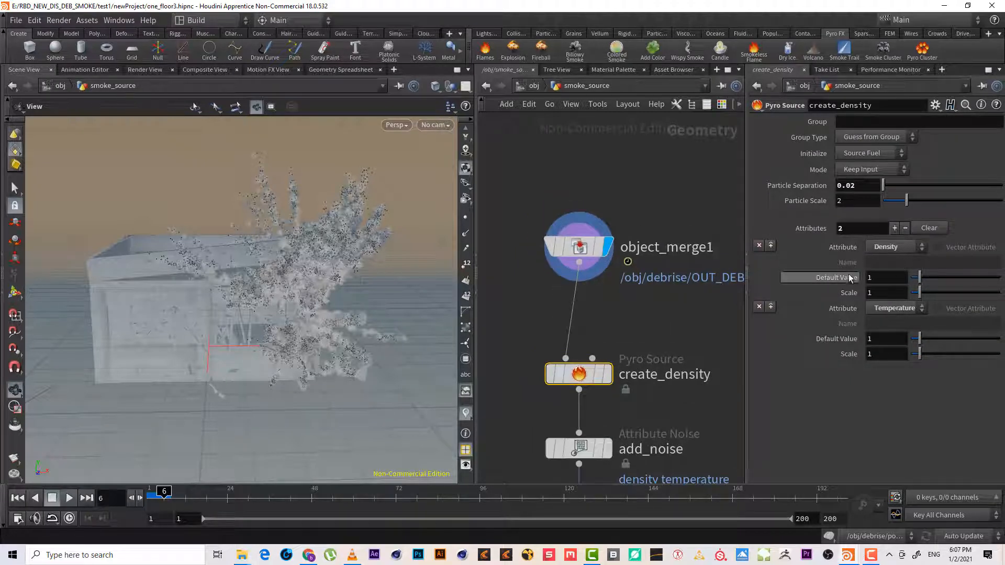
Move object_merge1 farther up and insert an Attribute Wrangle on the wire between it and create_density
{"action": "left_click_drag", "start_coordinate": [572, 247], "coordinate": [560, 209]}
{"action": "key", "text": "Tab"}
{"action": "type", "text": "ATT"}
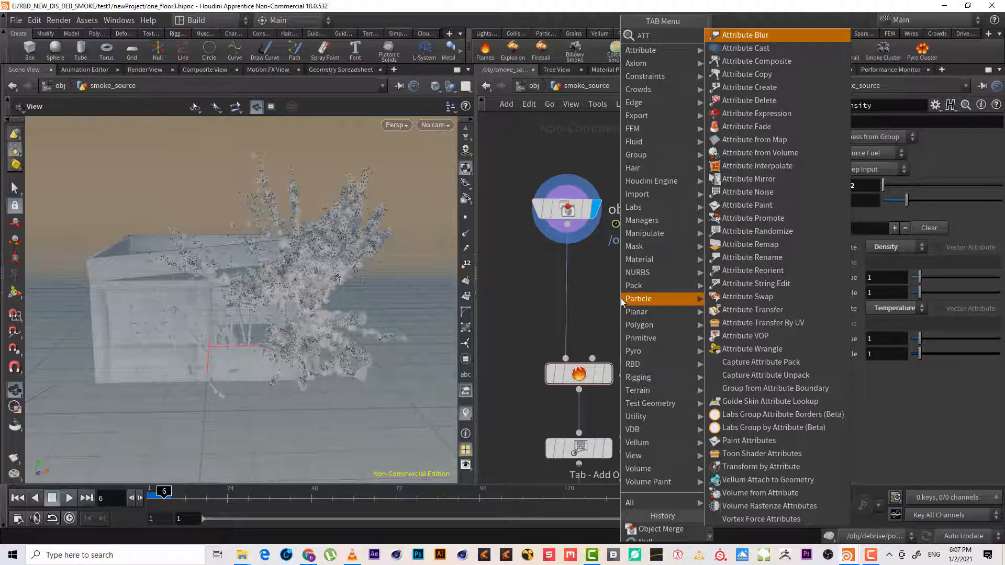
{"action": "left_click", "coordinate": [595, 289]}
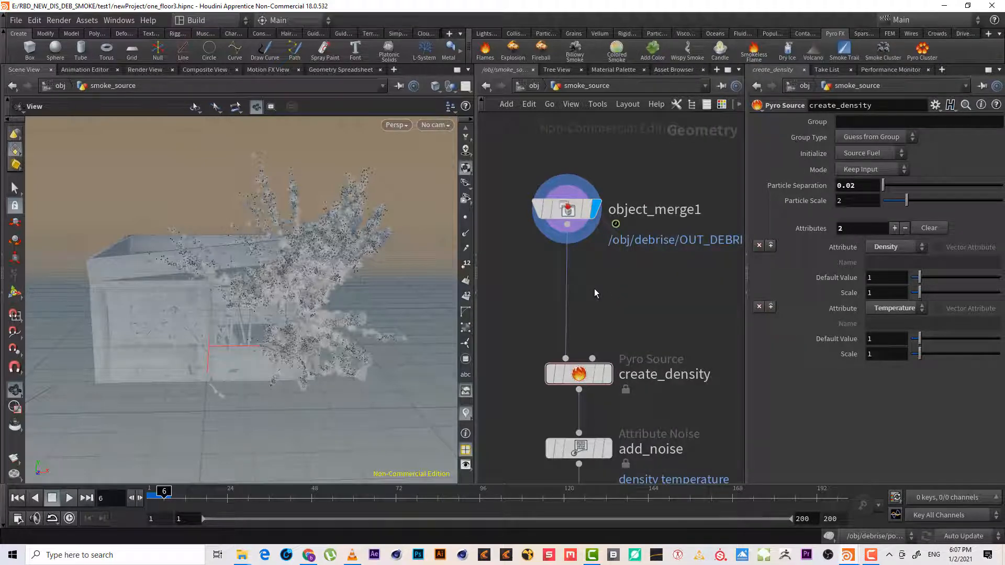
{"action": "key", "text": "Tab"}
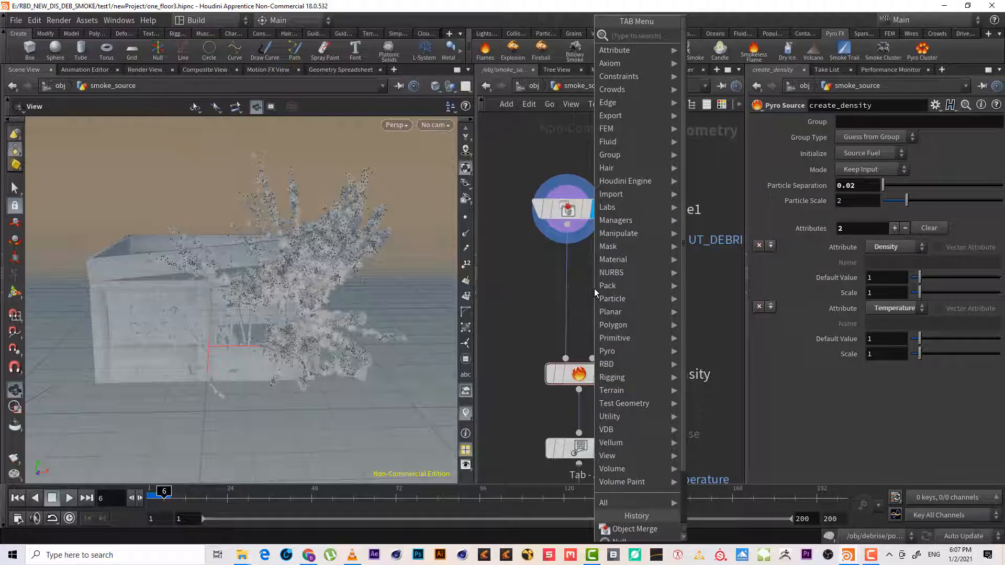
{"action": "type", "text": "AT W"}
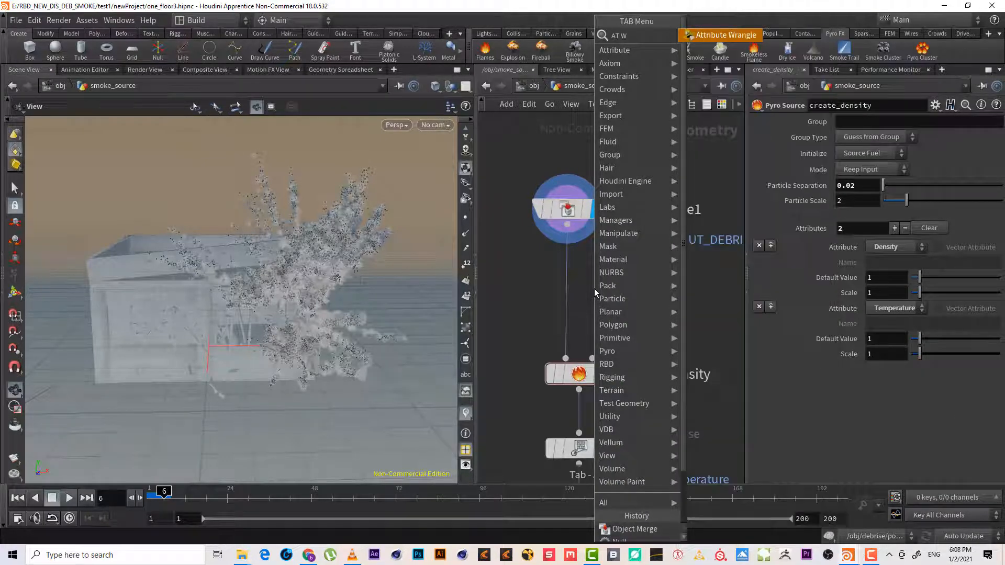
{"action": "key", "text": "Return"}
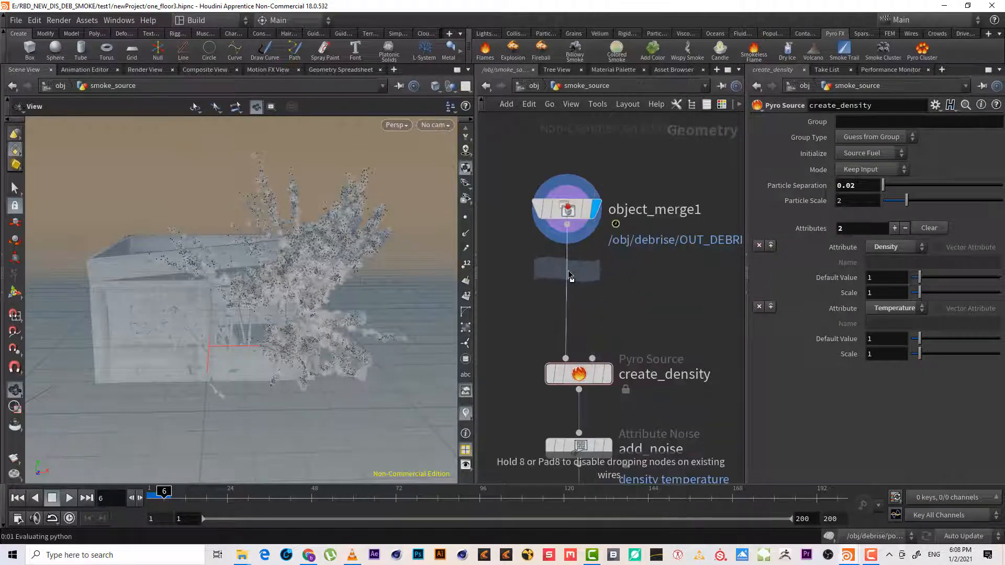
{"action": "left_click", "coordinate": [571, 277]}
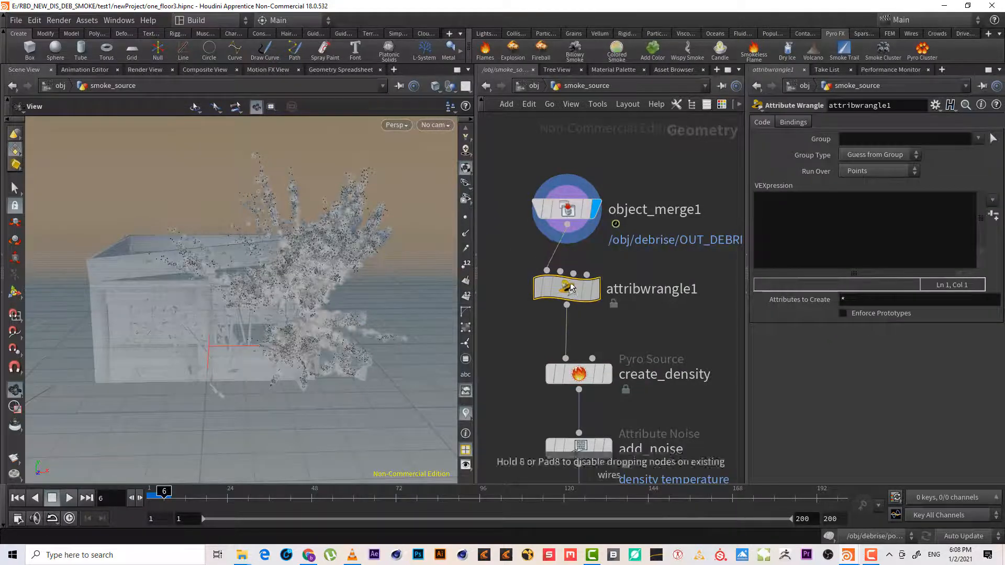
Start the wrangle's VEXpression with f@den_scale = fit()
{"action": "left_click", "coordinate": [820, 216]}
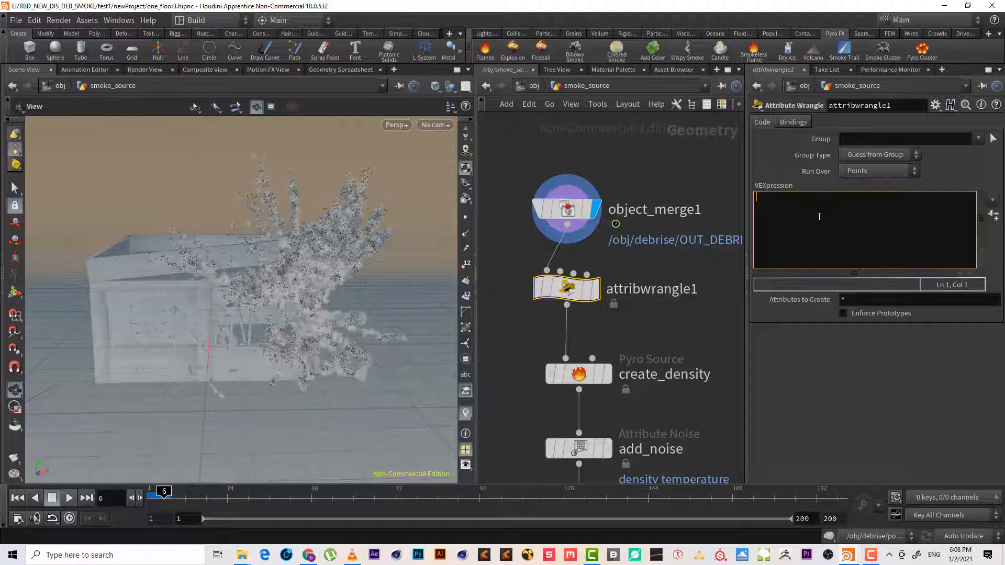
{"action": "type", "text": "F@"}
{"action": "key", "text": "BackSpace"}
{"action": "key", "text": "BackSpace"}
{"action": "type", "text": "f"}
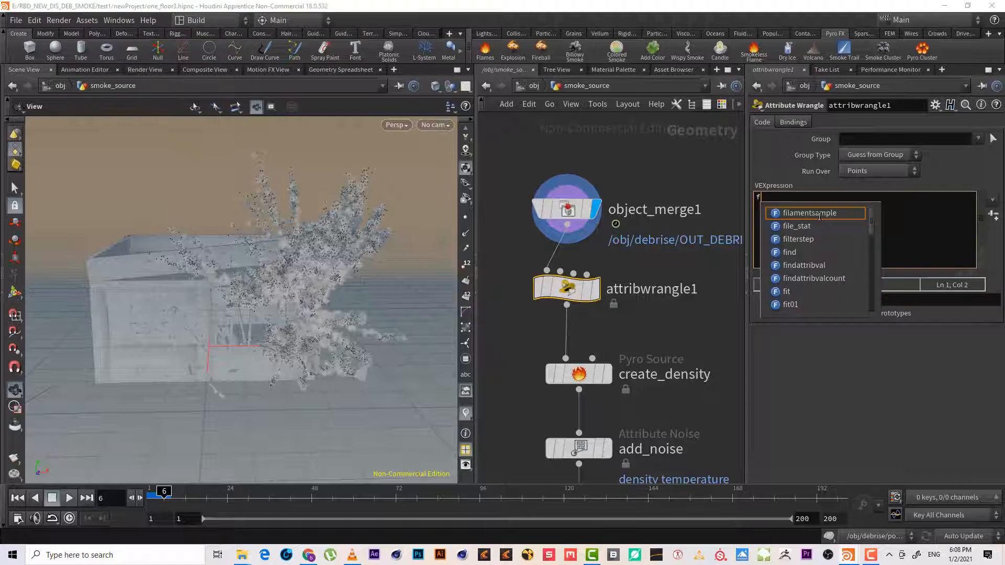
{"action": "type", "text": "@"}
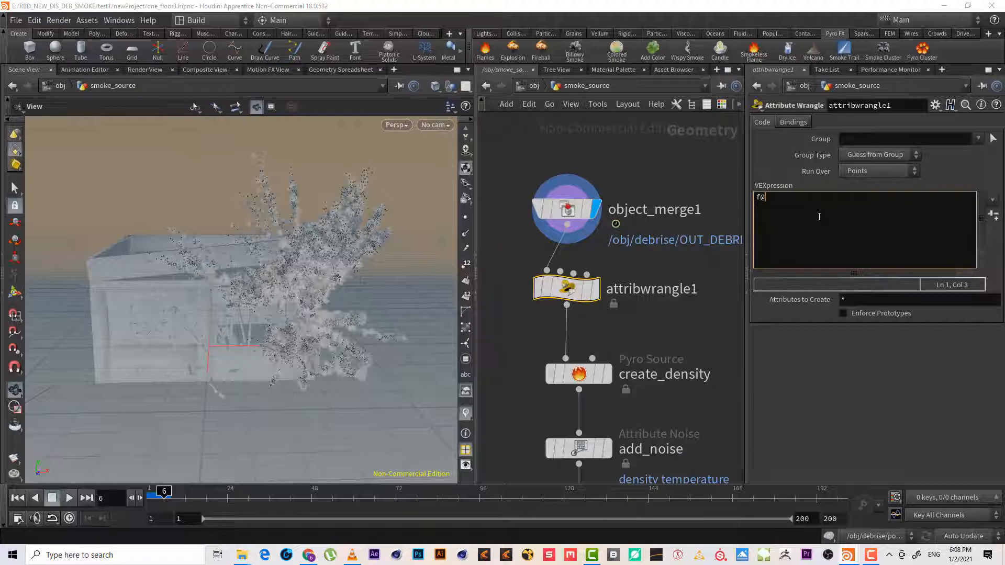
{"action": "type", "text": "sc"}
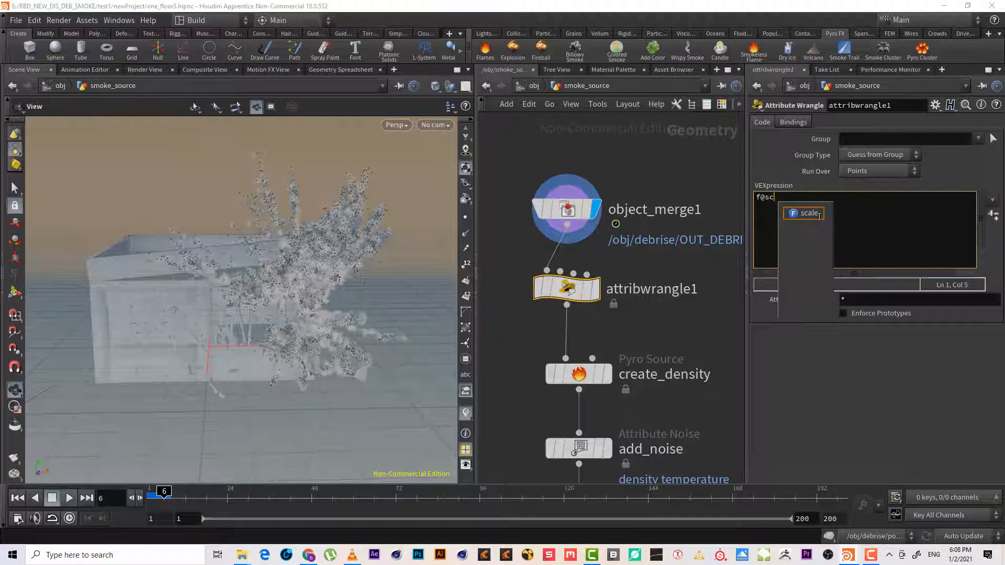
{"action": "key", "text": "BackSpace"}
{"action": "key", "text": "BackSpace"}
{"action": "type", "text": "tem"}
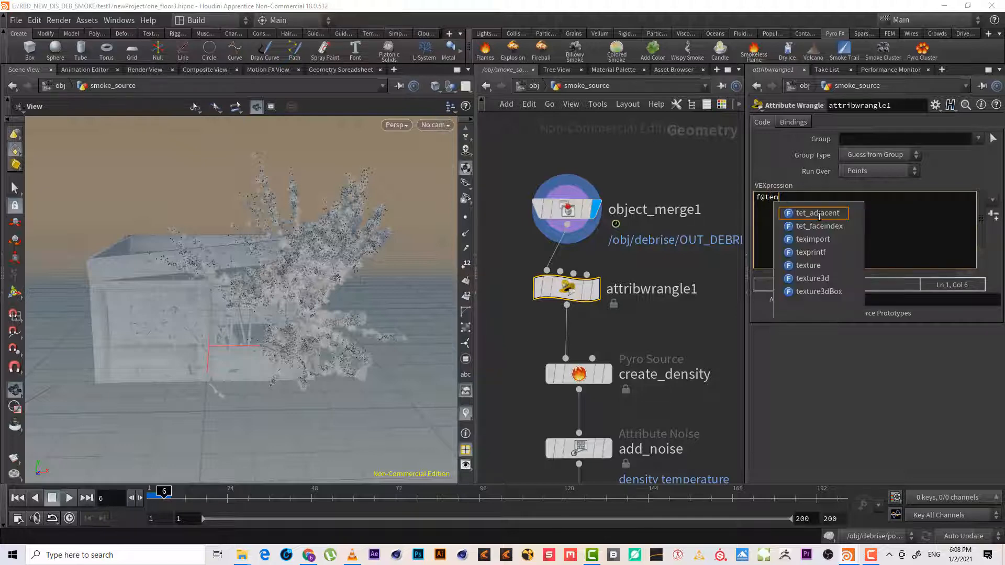
{"action": "key", "text": "BackSpace"}
{"action": "key", "text": "BackSpace"}
{"action": "key", "text": "BackSpace"}
{"action": "type", "text": "de"}
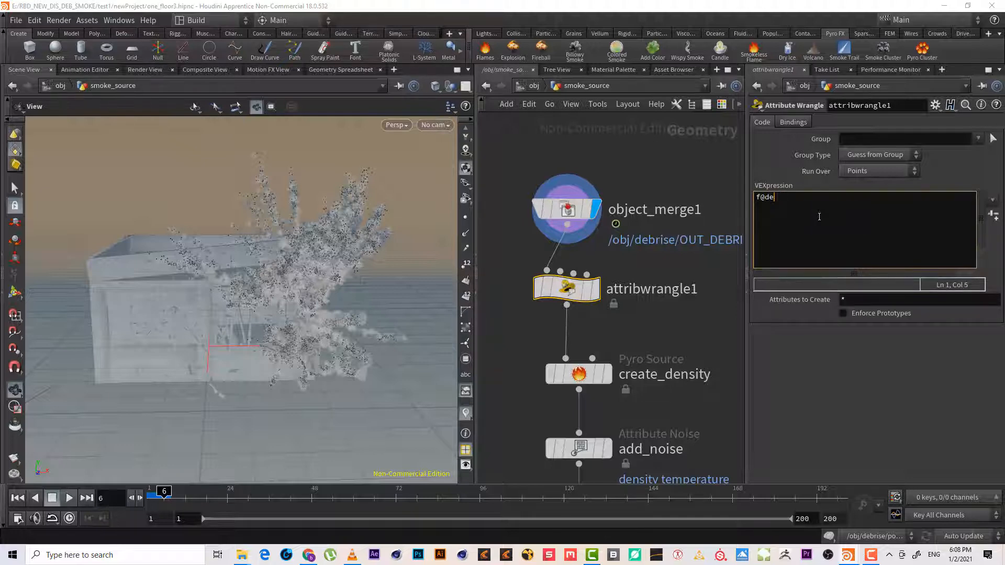
{"action": "type", "text": "n_scale = fit()"}
{"action": "key", "text": "Left"}
{"action": "type", "text": "@age,ch()"}
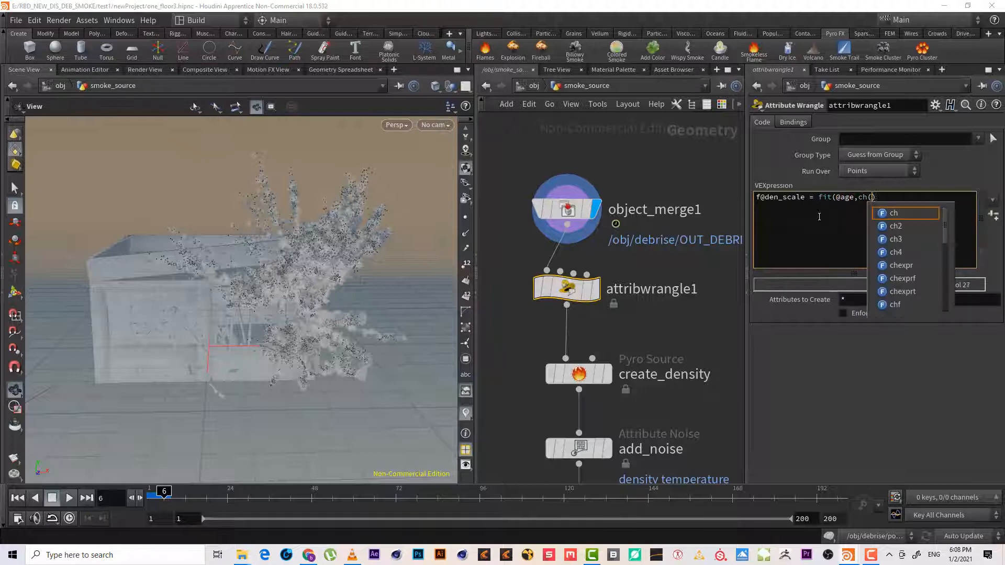
{"action": "type", "text": ","}
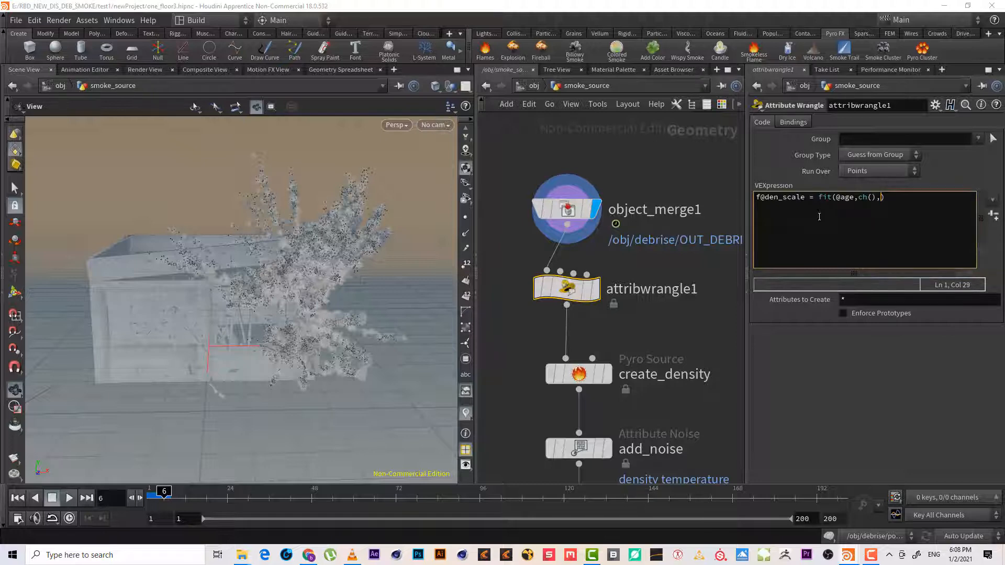
{"action": "type", "text": "ch()"}
{"action": "type", "text": ",1"}
{"action": "type", "text": ",1"}
{"action": "key", "text": "Left"}
{"action": "key", "text": "Left"}
{"action": "key", "text": "BackSpace"}
{"action": "type", "text": "0"}
{"action": "key", "text": "BackSpace"}
{"action": "type", "text": "1"}
{"action": "key", "text": "Right"}
{"action": "key", "text": "Right"}
{"action": "key", "text": "BackSpace"}
{"action": "type", "text": "0"}
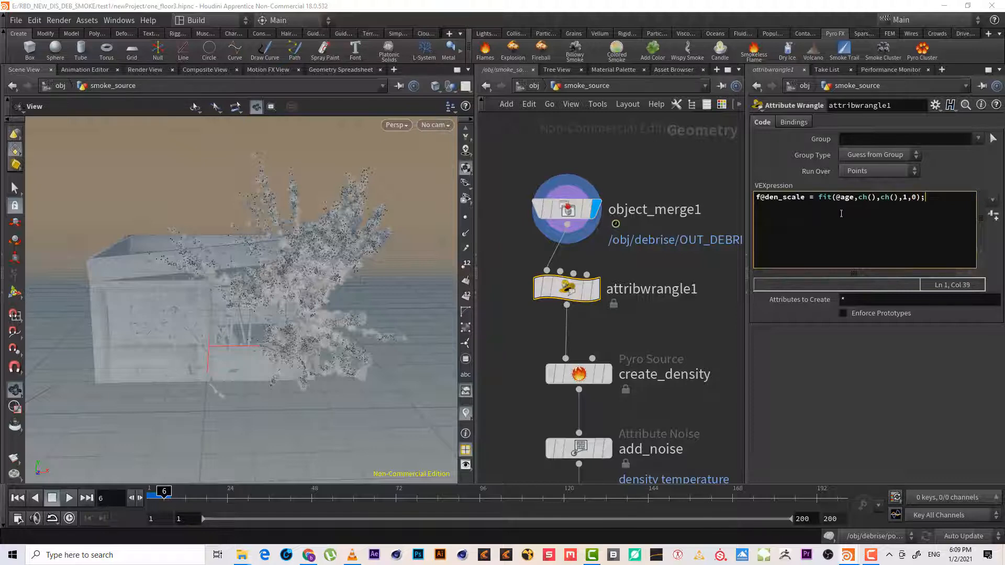
Name the first channel reference "min_sca" in the wrangle's fit expression
{"action": "left_click", "coordinate": [871, 197]}
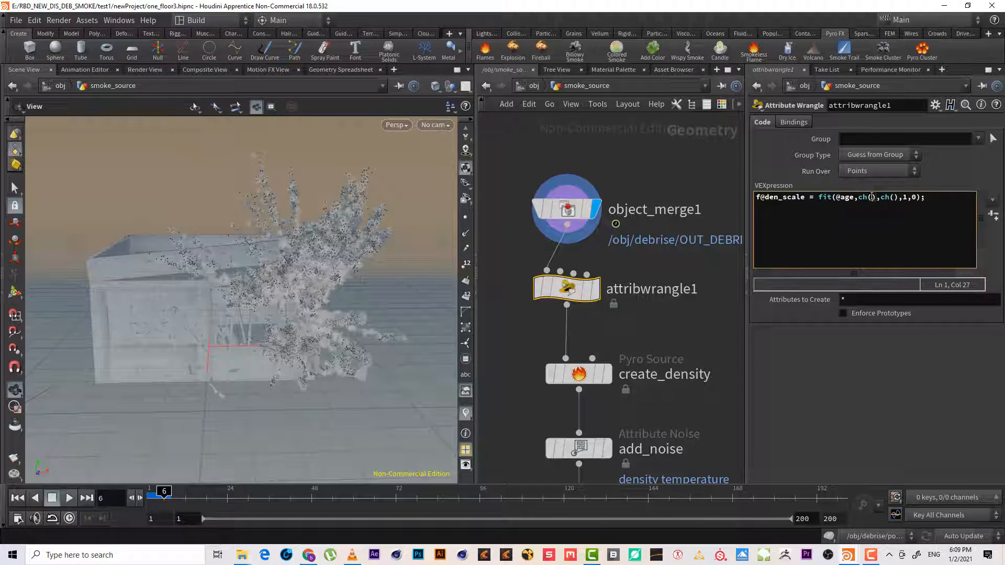
{"action": "type", "text": "\"\""}
{"action": "key", "text": "Left"}
{"action": "type", "text": "min_sca"}
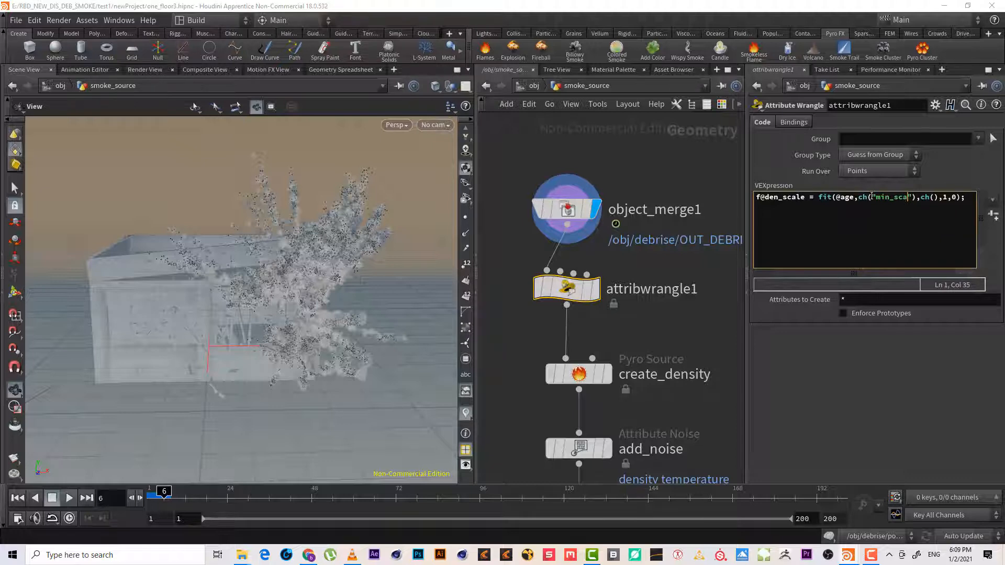
Name the second channel reference "max_sca" in the wrangle's fit expression
{"action": "key", "text": "Right"}
{"action": "key", "text": "Right"}
{"action": "key", "text": "Right"}
{"action": "key", "text": "Right"}
{"action": "key", "text": "Right"}
{"action": "key", "text": "Right"}
{"action": "type", "text": "\"\""}
{"action": "key", "text": "End"}
{"action": "type", "text": "max"}
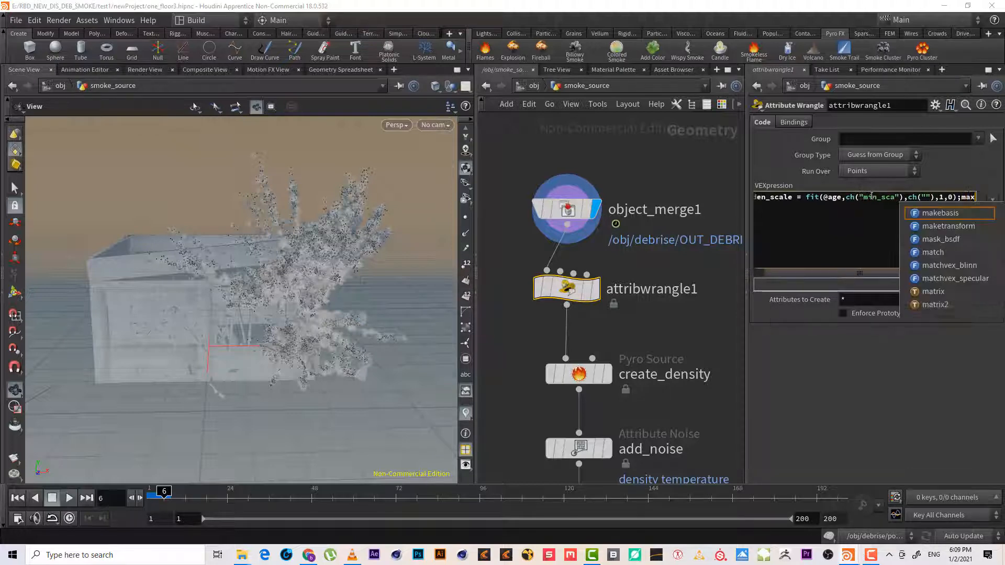
{"action": "key", "text": "BackSpace"}
{"action": "key", "text": "BackSpace"}
{"action": "key", "text": "BackSpace"}
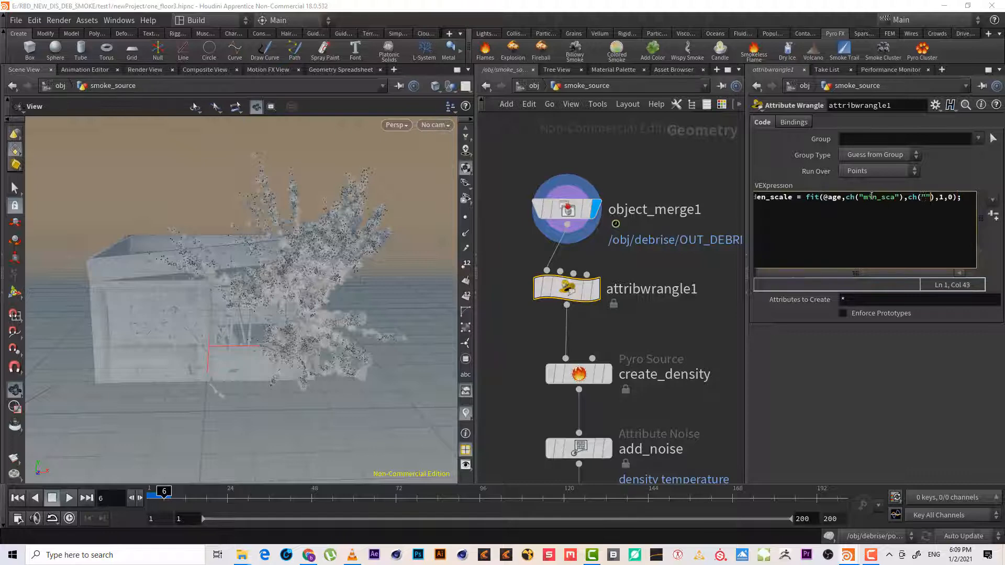
{"action": "key", "text": "Left"}
{"action": "type", "text": "max_sca"}
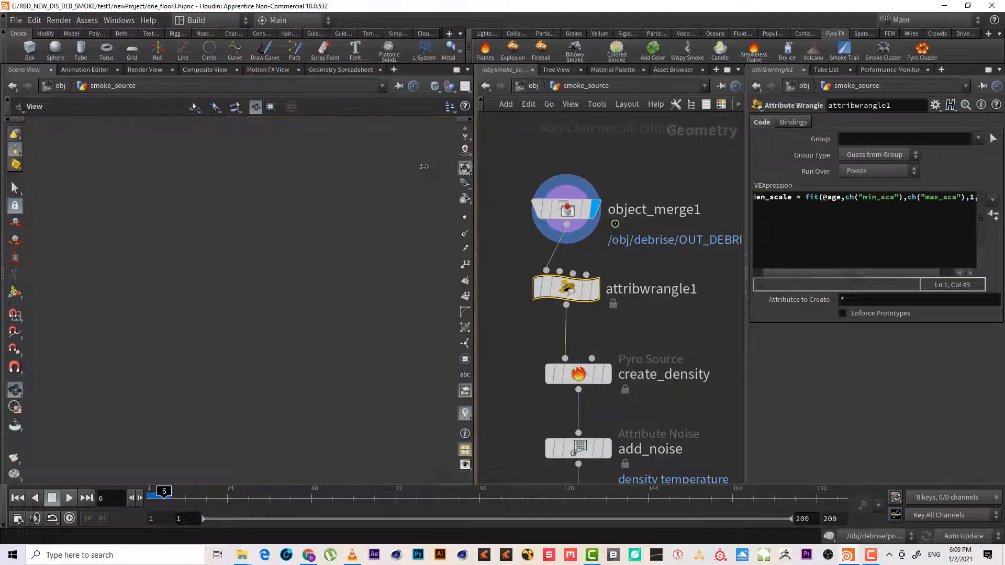
Create the min_sca and max_sca parameters from the wrangle's channel references and display the attribwrangle1 node
{"action": "left_click_drag", "start_coordinate": [424, 167], "coordinate": [365, 166]}
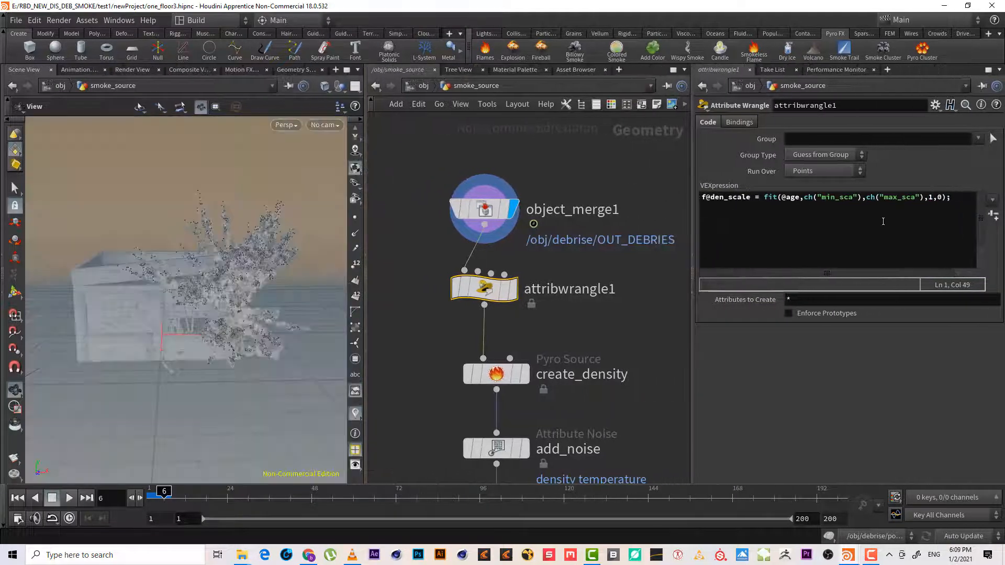
{"action": "left_click", "coordinate": [993, 217]}
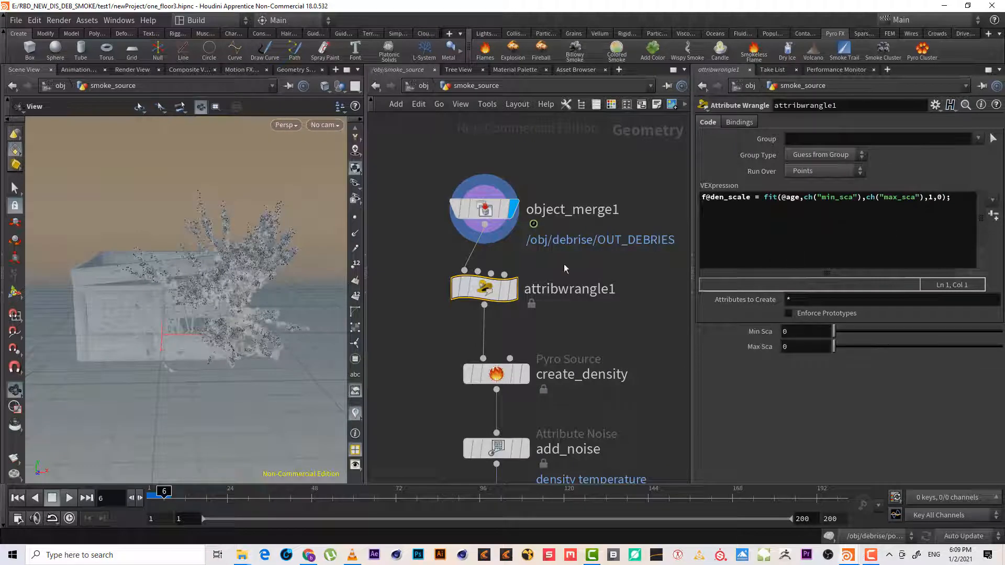
{"action": "left_click", "coordinate": [513, 288]}
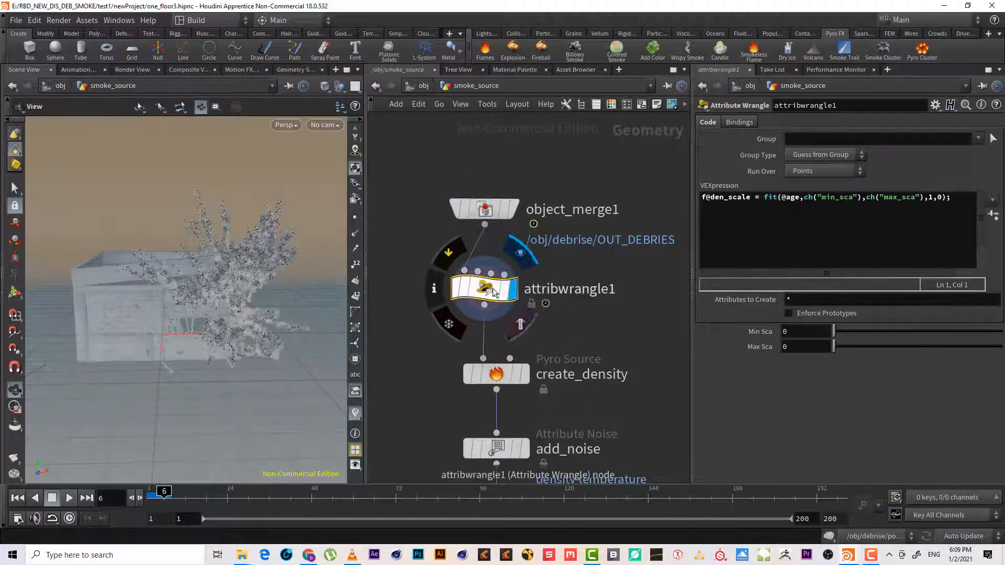
Hide the other objects in the viewport to isolate the debris points
{"action": "right_click_drag", "start_coordinate": [253, 300], "coordinate": [290, 292]}
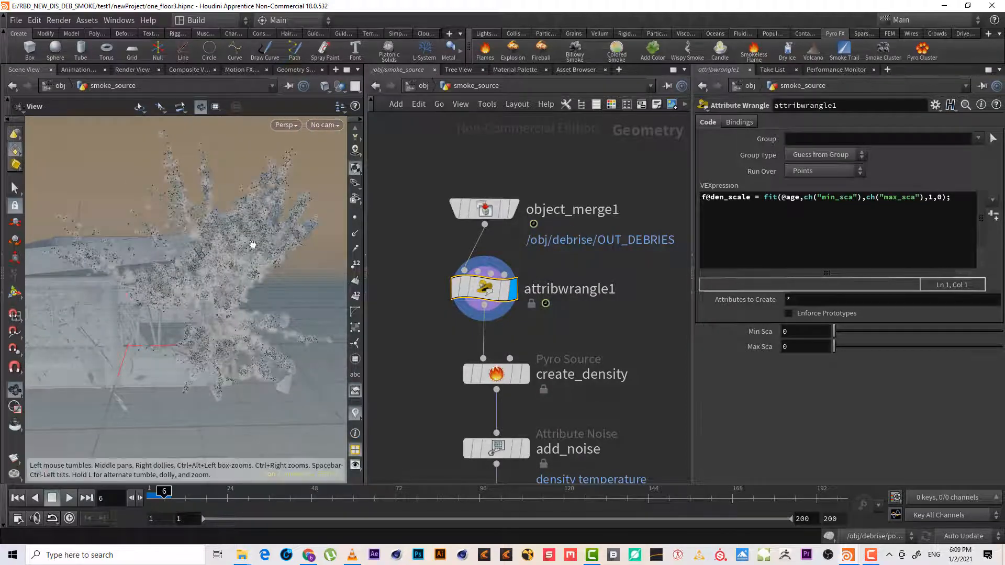
{"action": "right_click_drag", "start_coordinate": [253, 244], "coordinate": [346, 231]}
{"action": "right_click_drag", "start_coordinate": [282, 259], "coordinate": [215, 322]}
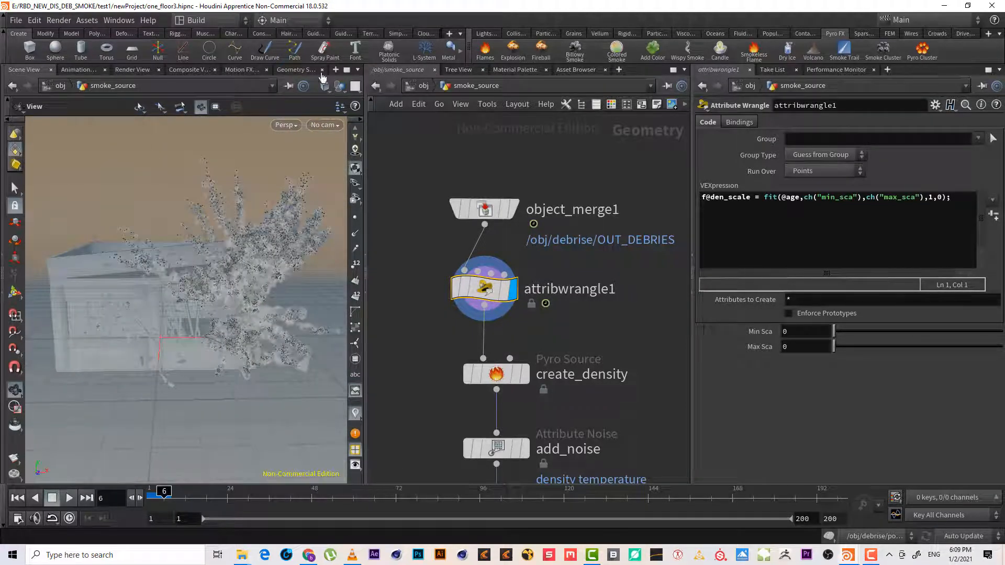
{"action": "left_click", "coordinate": [341, 87]}
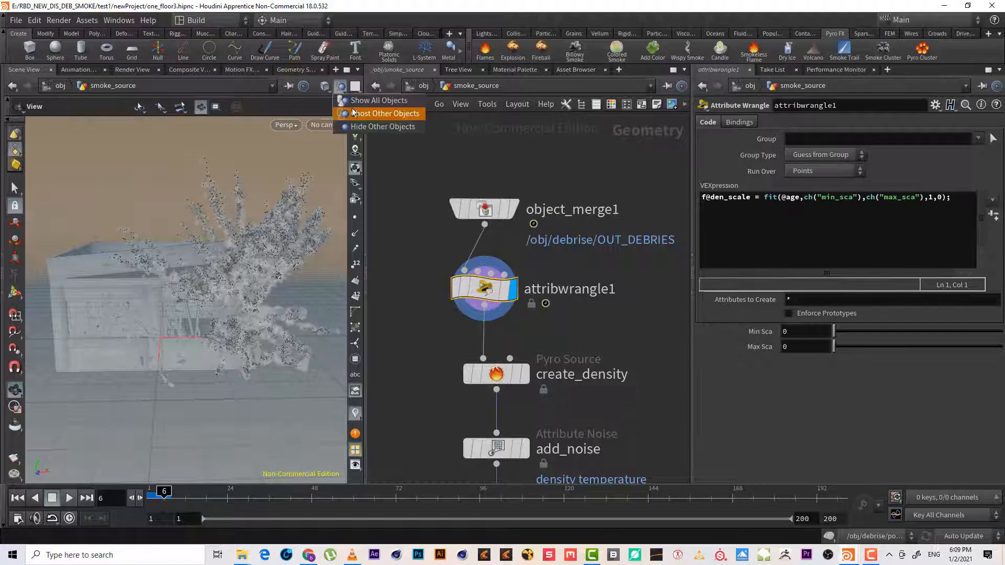
{"action": "left_click", "coordinate": [394, 127]}
Set the wrangle's Max Sca to 1
{"action": "middle_click_drag", "start_coordinate": [598, 364], "coordinate": [598, 324]}
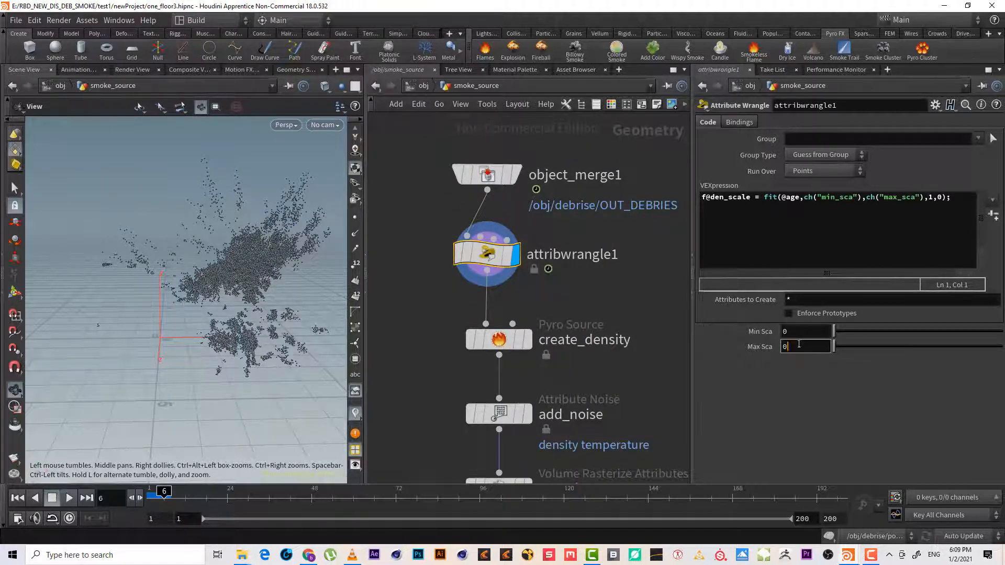
{"action": "left_click_drag", "start_coordinate": [808, 347], "coordinate": [684, 343]}
{"action": "type", "text": "1"}
{"action": "key", "text": "Return"}
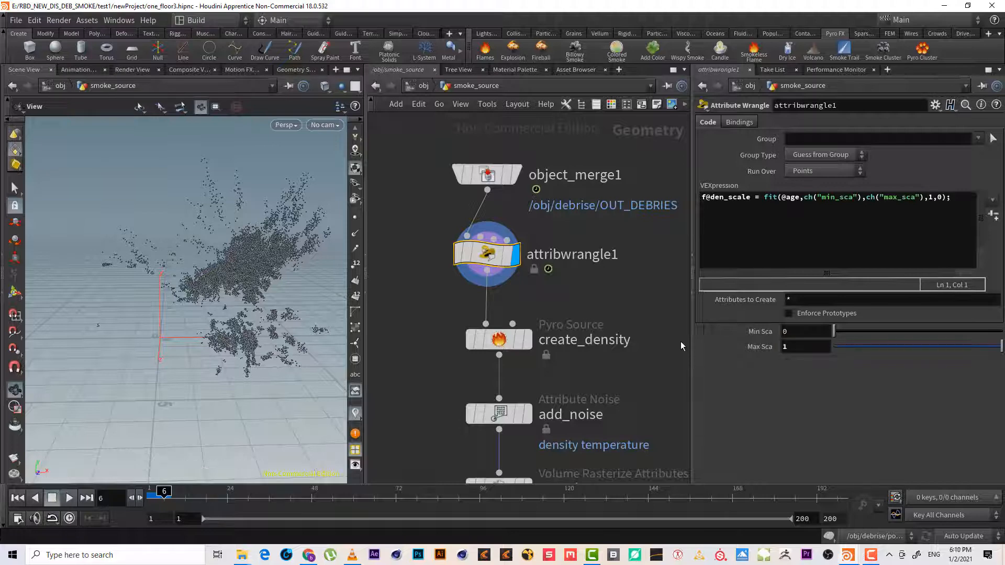
{"action": "left_click", "coordinate": [785, 198]}
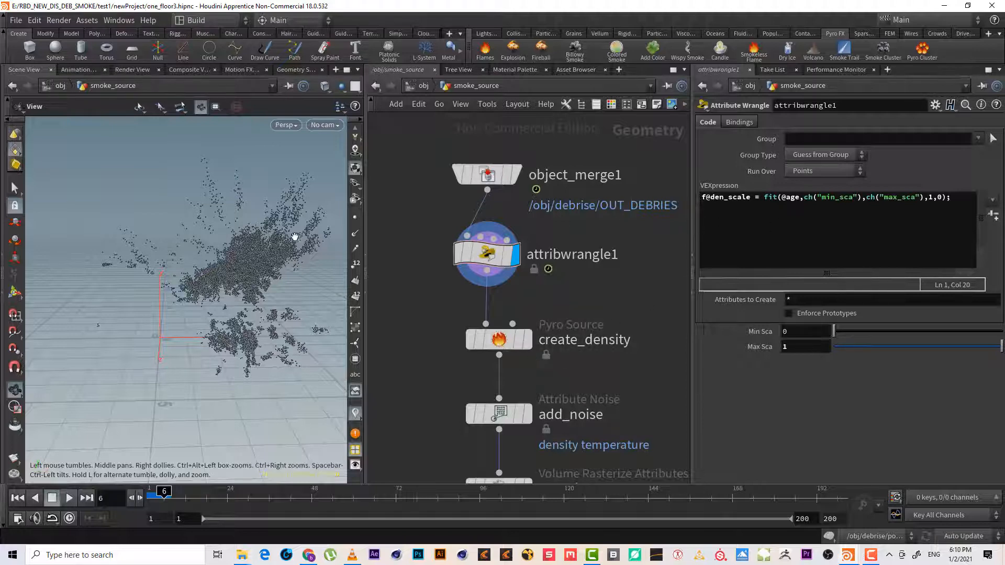
Visualize the den_scale point attribute in the viewport from attribwrangle1's node information
{"action": "left_click_drag", "start_coordinate": [256, 238], "coordinate": [270, 236]}
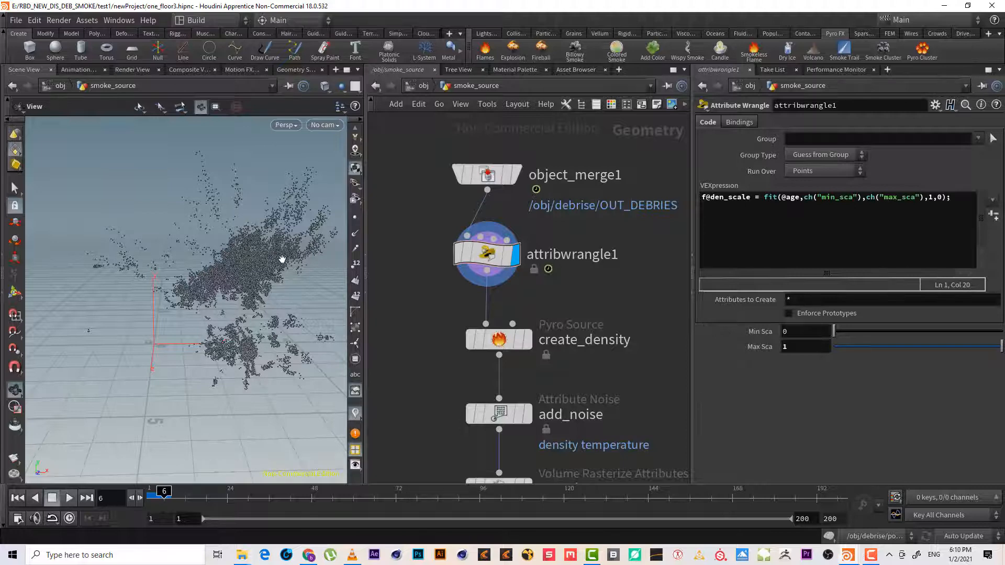
{"action": "middle_click_drag", "start_coordinate": [589, 307], "coordinate": [557, 300]}
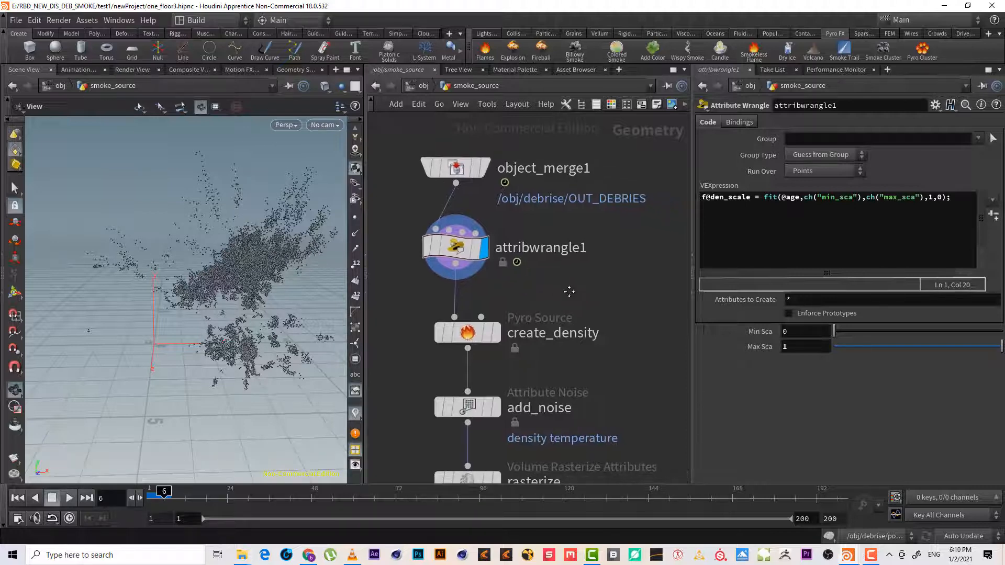
{"action": "mouse_move", "coordinate": [451, 250]}
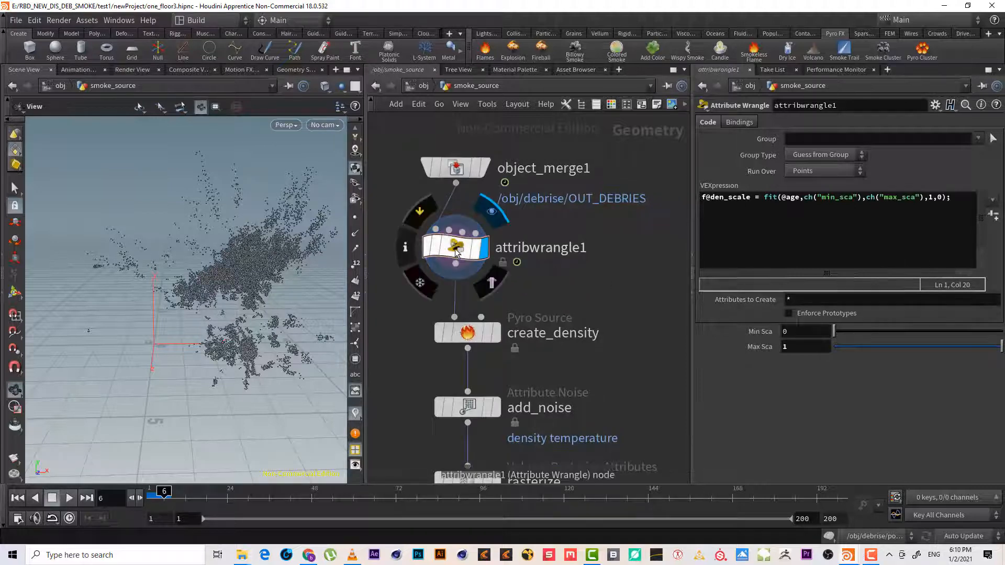
{"action": "left_click", "coordinate": [411, 249]}
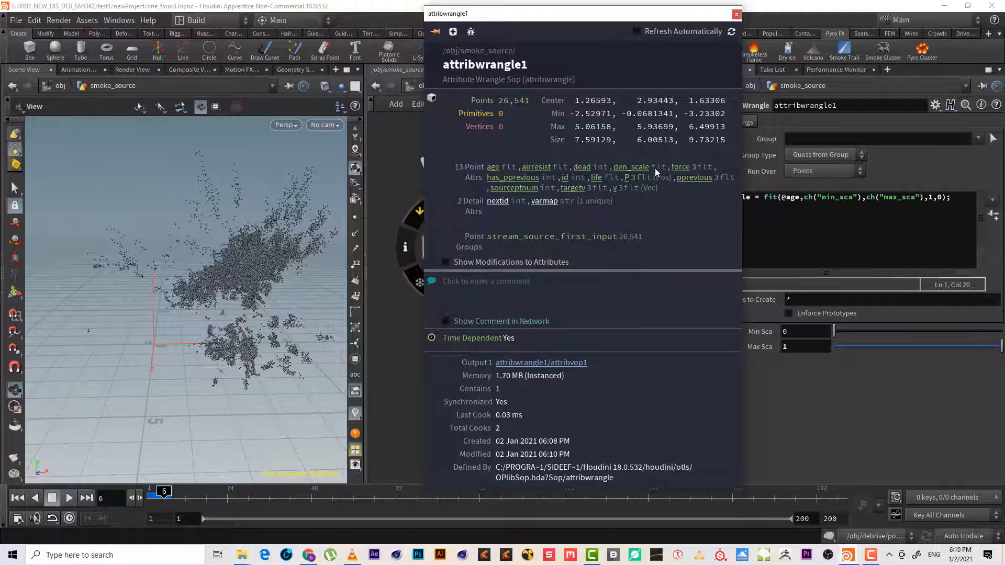
{"action": "left_click", "coordinate": [634, 167]}
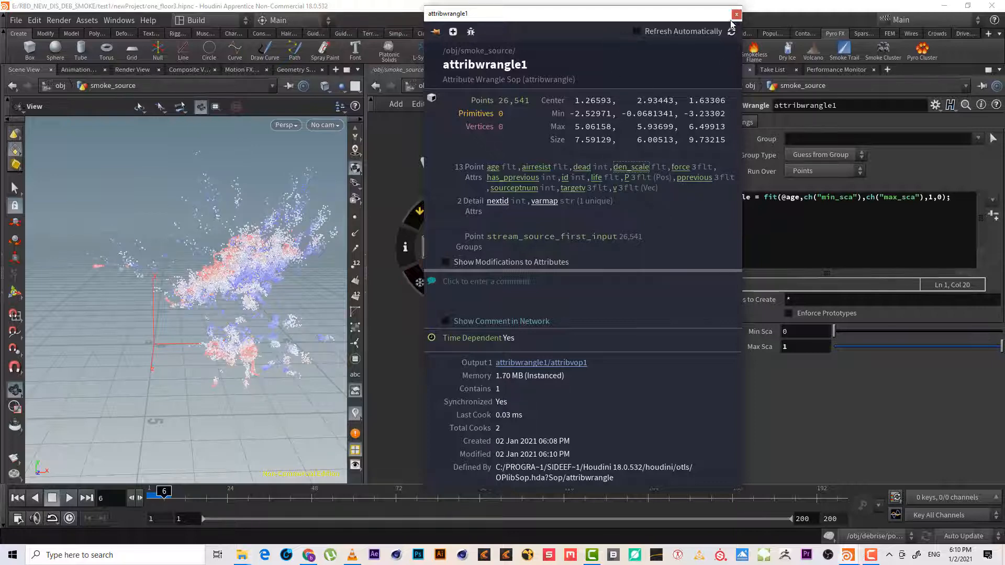
{"action": "left_click", "coordinate": [737, 14]}
Edit the den_scale visualizer and remove the middle white key from its color ramp
{"action": "left_click", "coordinate": [355, 413]}
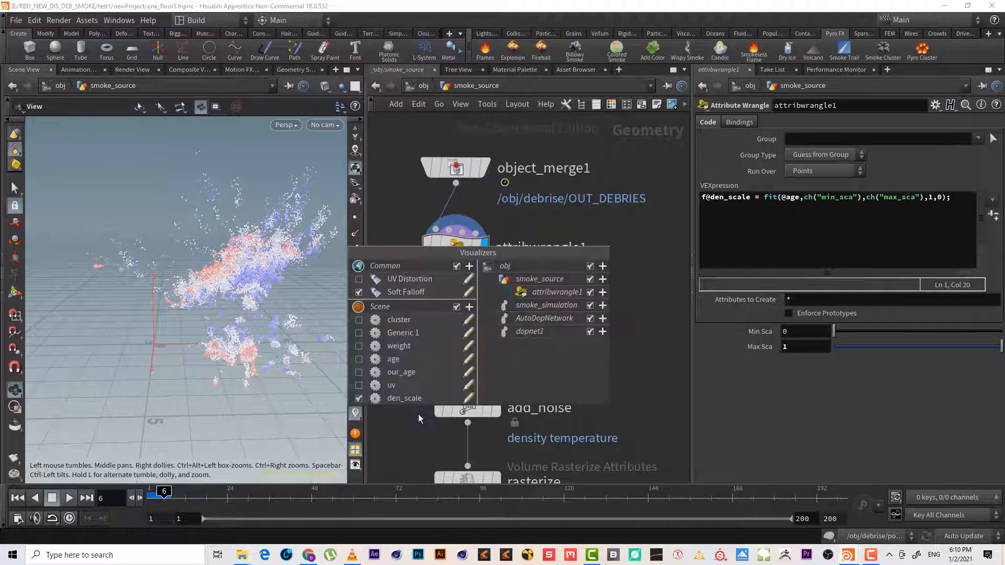
{"action": "left_click", "coordinate": [468, 398]}
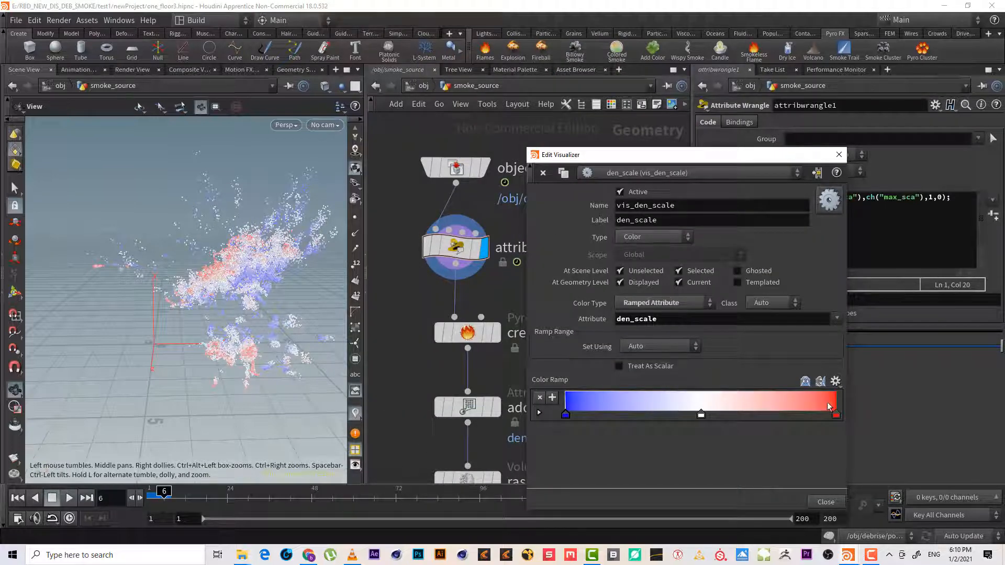
{"action": "left_click", "coordinate": [661, 346]}
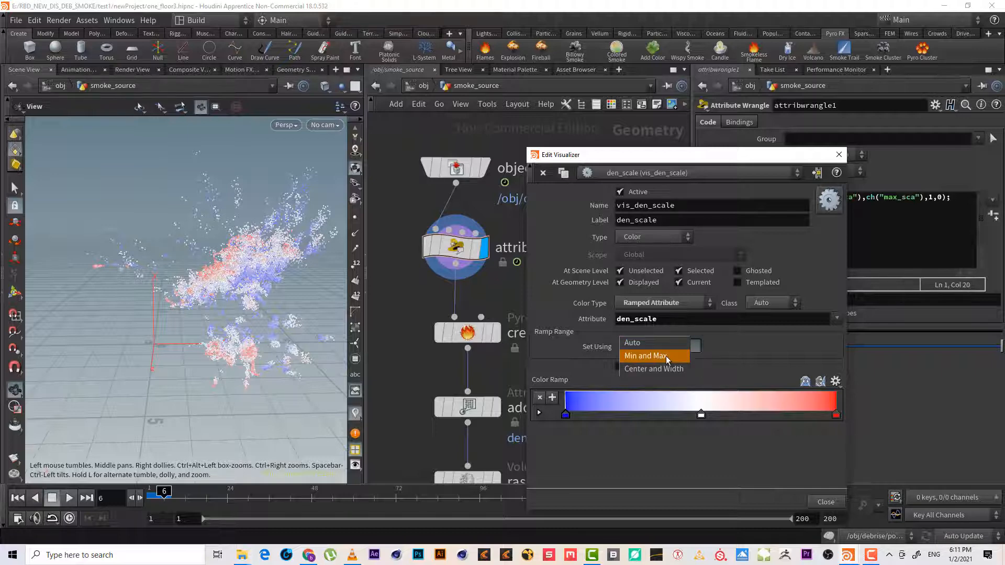
{"action": "left_click", "coordinate": [761, 369]}
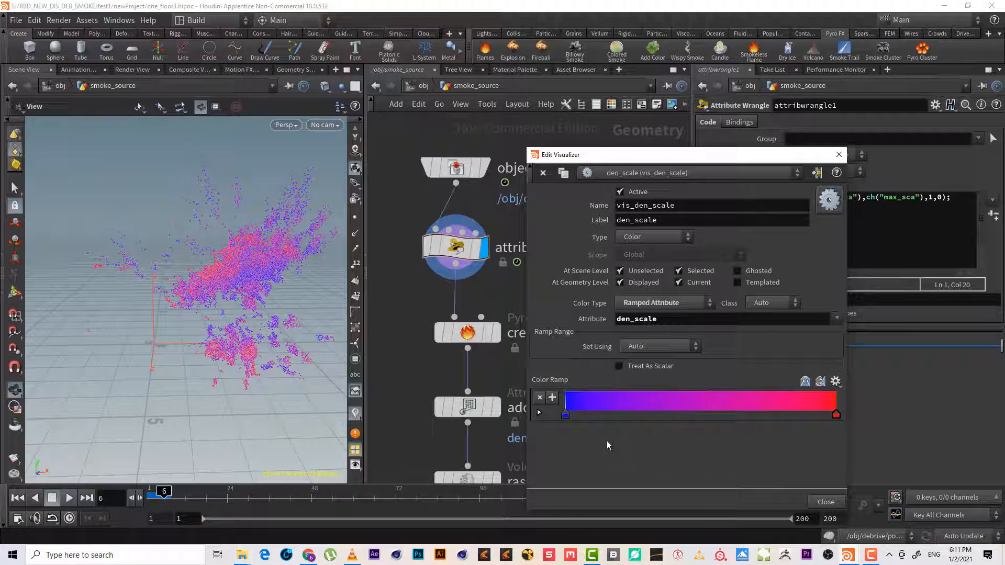
Recolor the den_scale ramp's start key from blue to white and its end key from red to black
{"action": "double_click", "coordinate": [565, 414]}
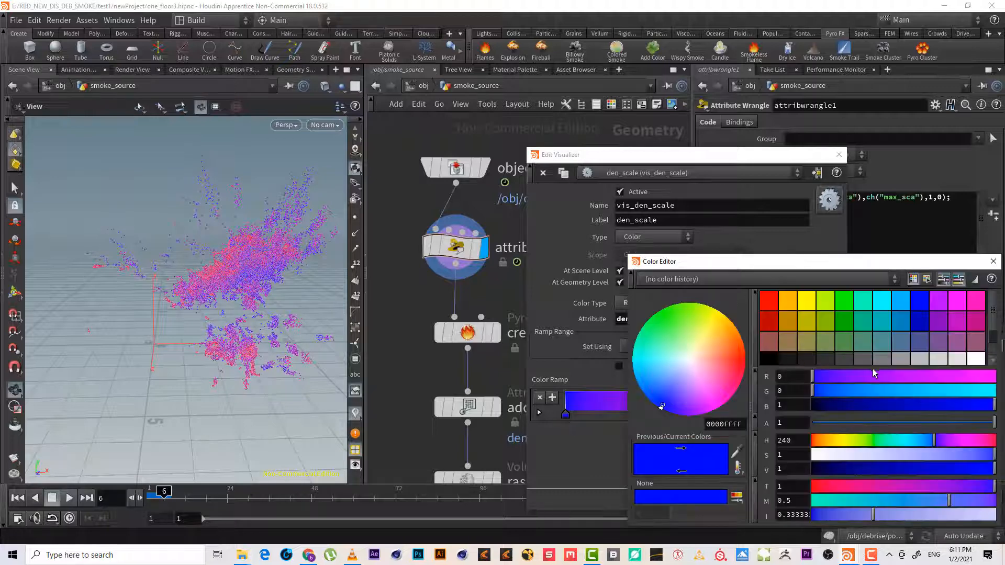
{"action": "left_click", "coordinate": [971, 363]}
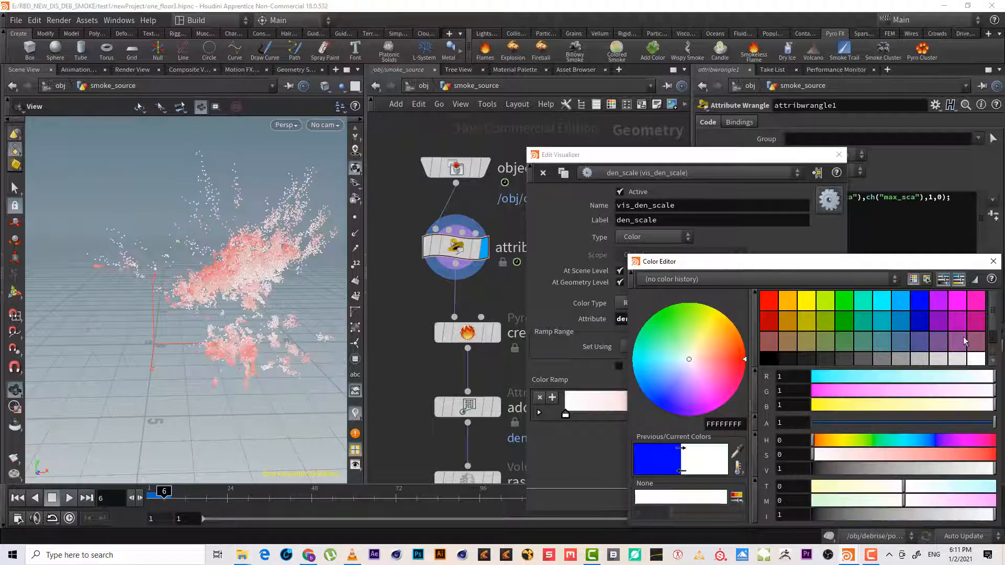
{"action": "left_click", "coordinate": [992, 261]}
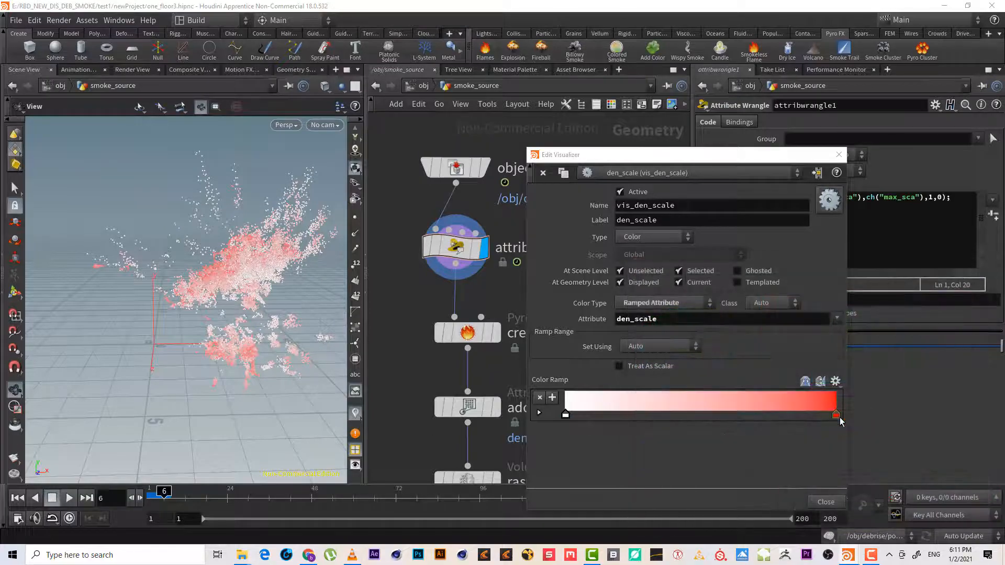
{"action": "double_click", "coordinate": [833, 414]}
{"action": "left_click", "coordinate": [771, 341]}
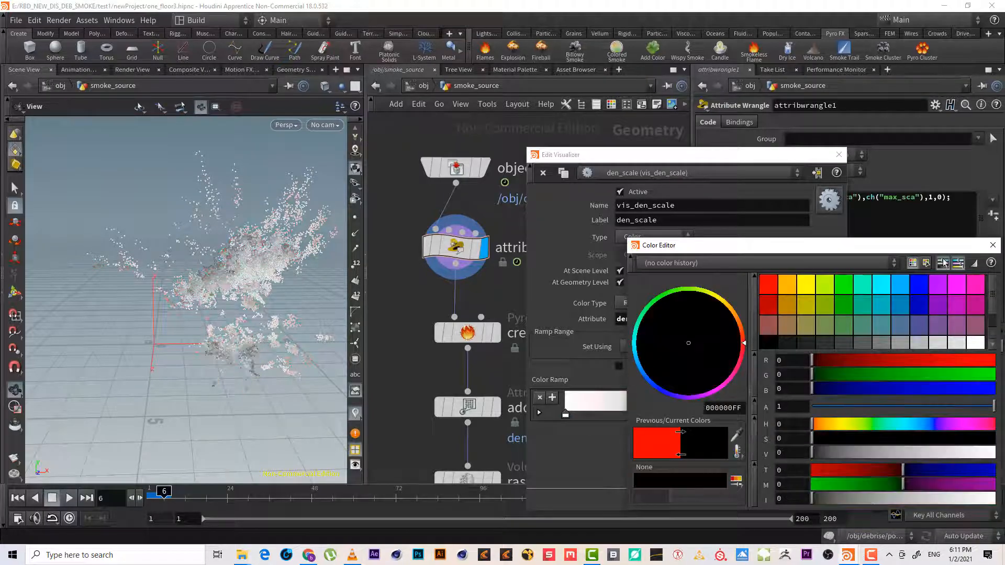
{"action": "left_click", "coordinate": [992, 245]}
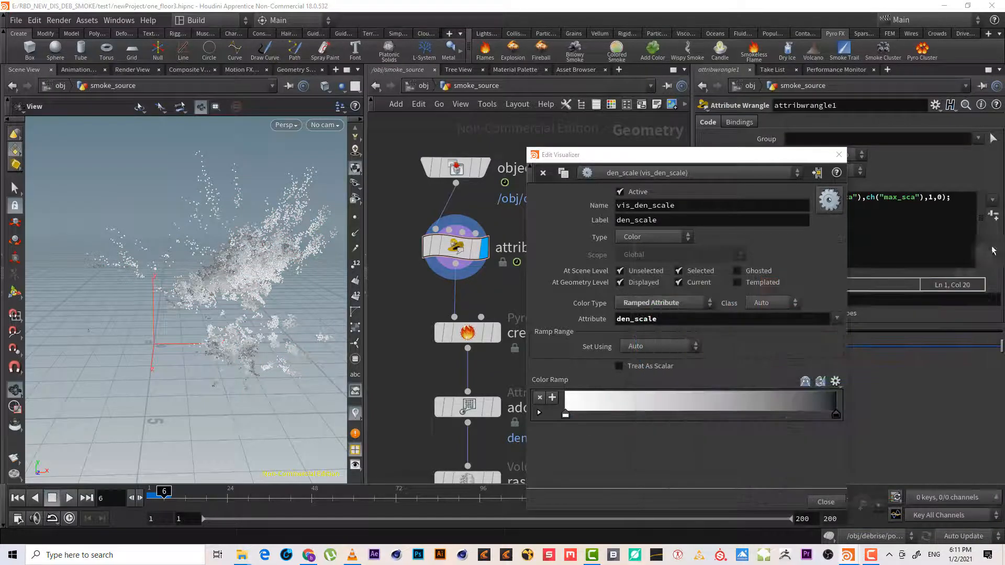
{"action": "left_click", "coordinate": [838, 156]}
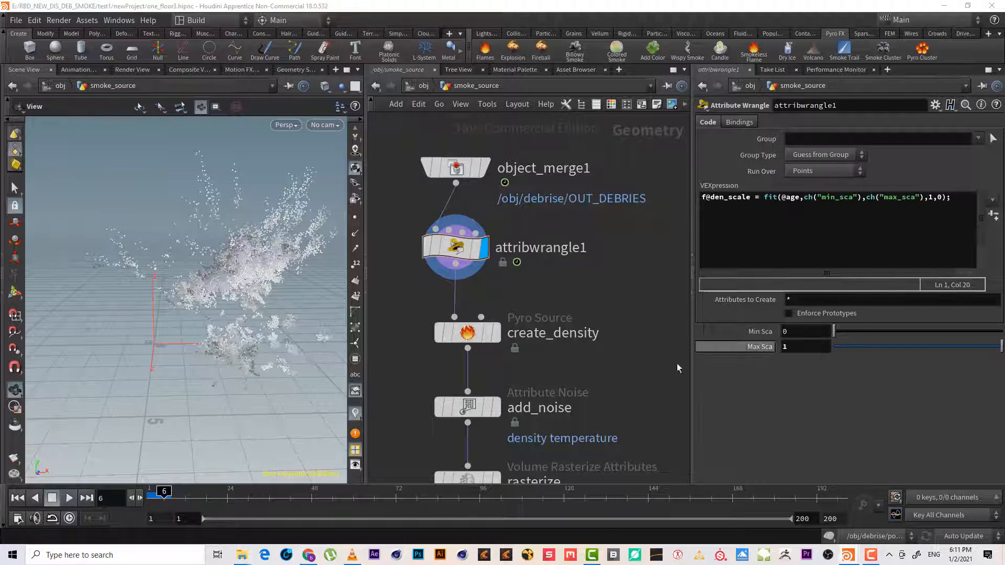
Scrub the timeline to frame 58 to examine how the den_scale colors change on the debris points
{"action": "middle_click_drag", "start_coordinate": [651, 366], "coordinate": [674, 354]}
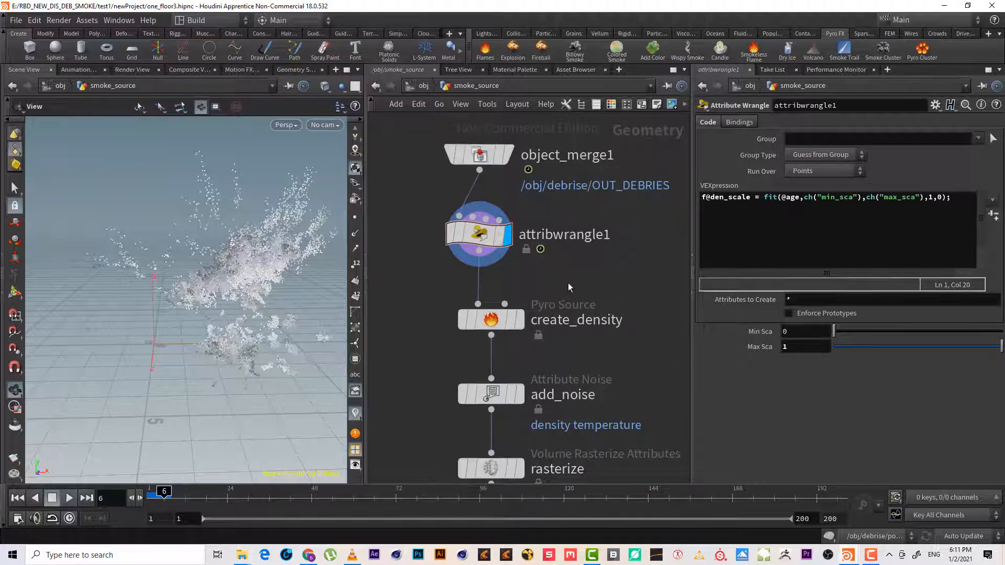
{"action": "middle_click_drag", "start_coordinate": [569, 283], "coordinate": [574, 320]}
{"action": "left_click", "coordinate": [485, 271]}
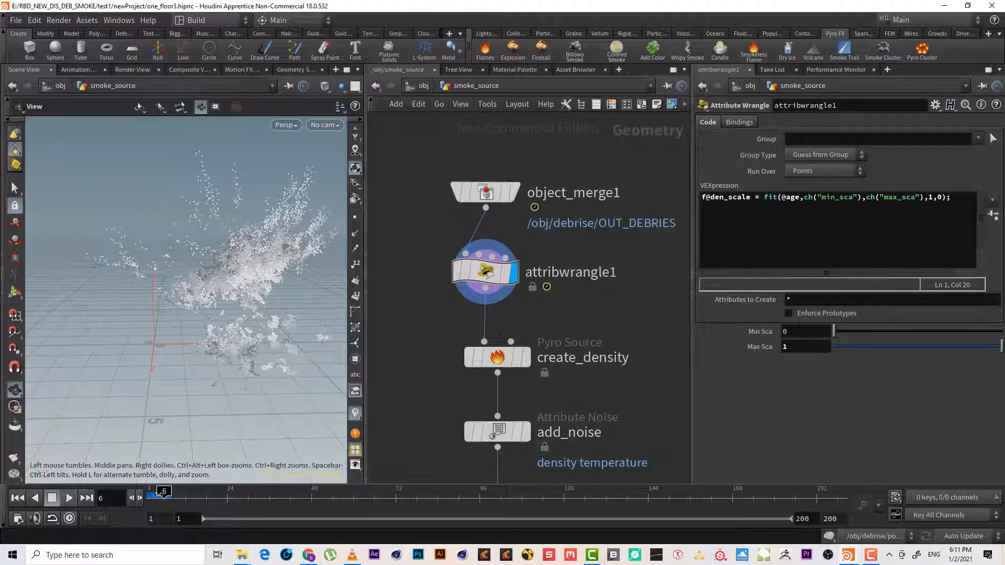
{"action": "mouse_move", "coordinate": [158, 503]}
{"action": "left_mouse_down"}
{"action": "mouse_move", "coordinate": [133, 503]}
{"action": "mouse_move", "coordinate": [170, 491]}
{"action": "left_mouse_up"}
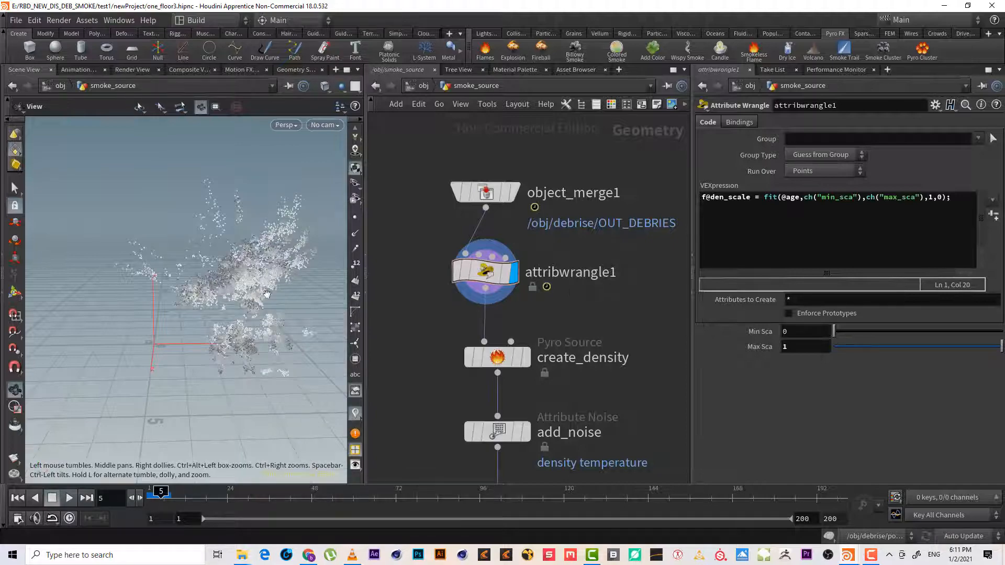
{"action": "left_click", "coordinate": [178, 491]}
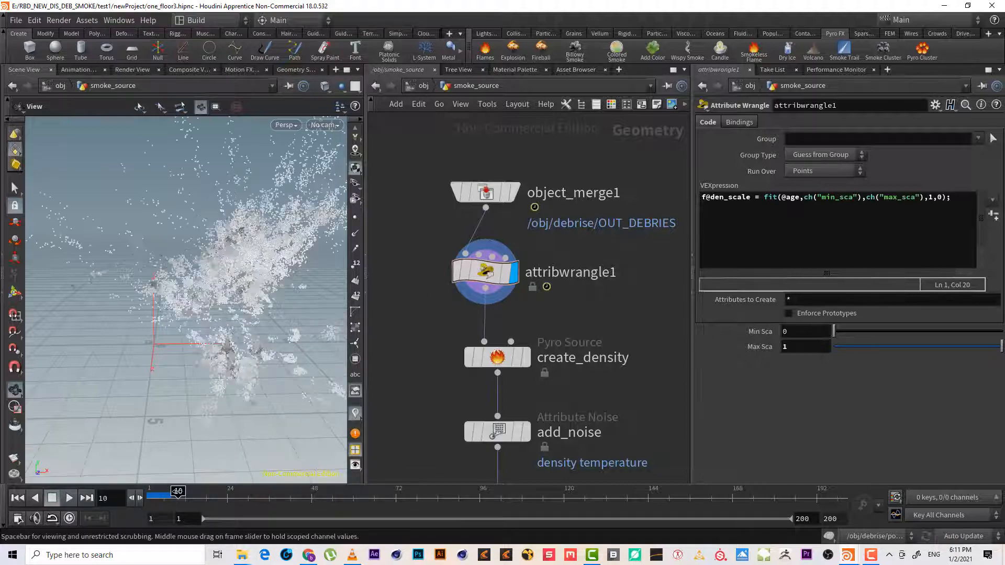
{"action": "left_click_drag", "start_coordinate": [178, 492], "coordinate": [346, 492]}
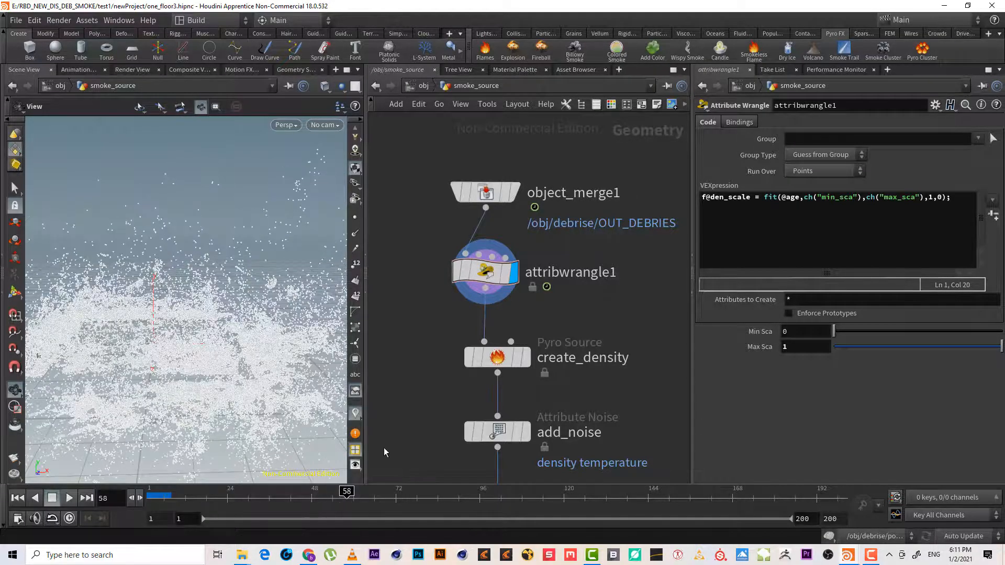
Reverse the den_scale visualizer's color ramp, placing the black key at the start and the white key at the end
{"action": "left_click", "coordinate": [355, 414]}
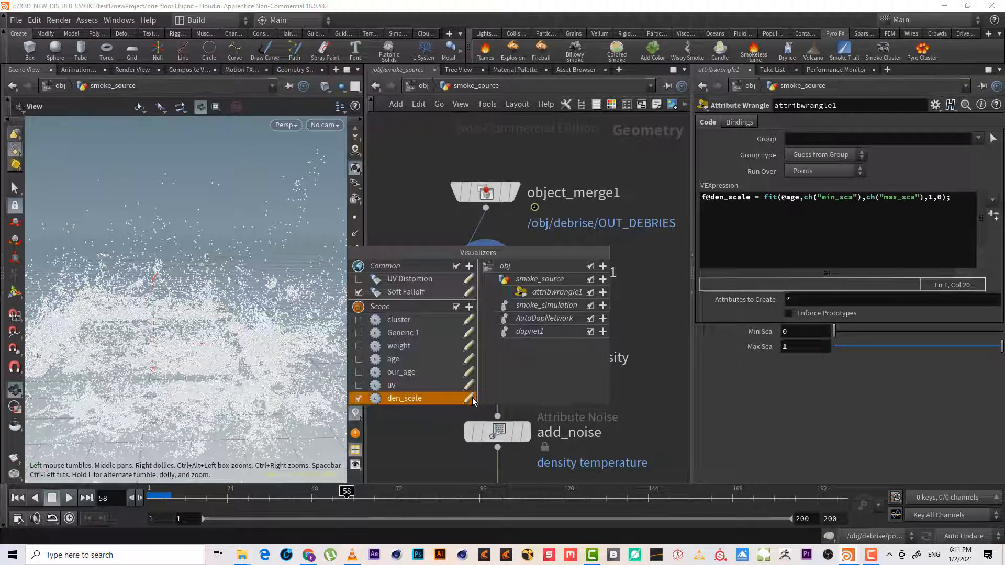
{"action": "left_click", "coordinate": [472, 398]}
{"action": "left_click_drag", "start_coordinate": [565, 397], "coordinate": [760, 397]}
{"action": "left_click_drag", "start_coordinate": [835, 398], "coordinate": [564, 396]}
{"action": "left_click_drag", "start_coordinate": [760, 398], "coordinate": [835, 398]}
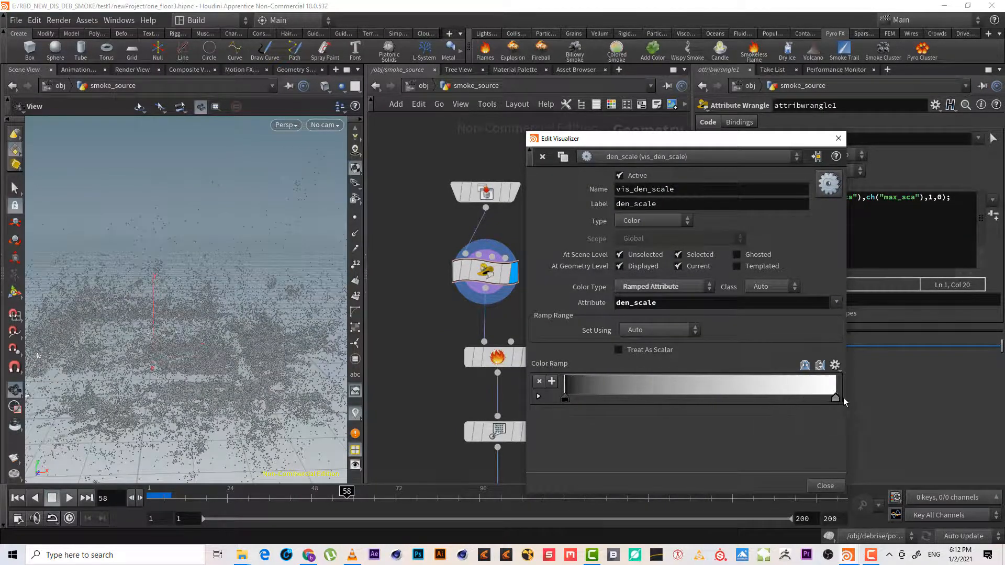
{"action": "left_click", "coordinate": [838, 139]}
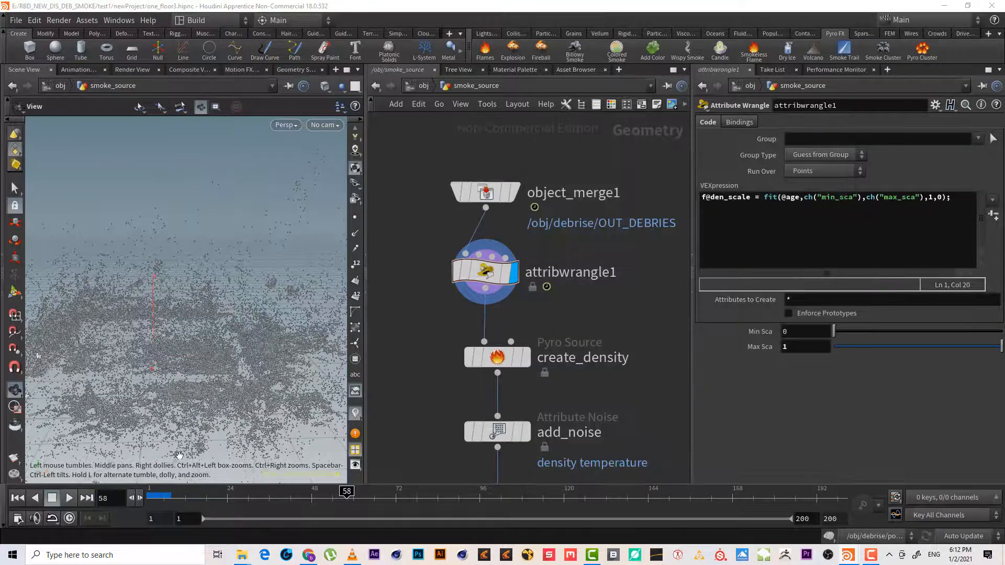
Scrub from the early frames back to frame 58 to check the reversed colors, and set the wrangle's Min Sca to 0.5
{"action": "left_click", "coordinate": [159, 496]}
{"action": "left_click_drag", "start_coordinate": [158, 496], "coordinate": [348, 498]}
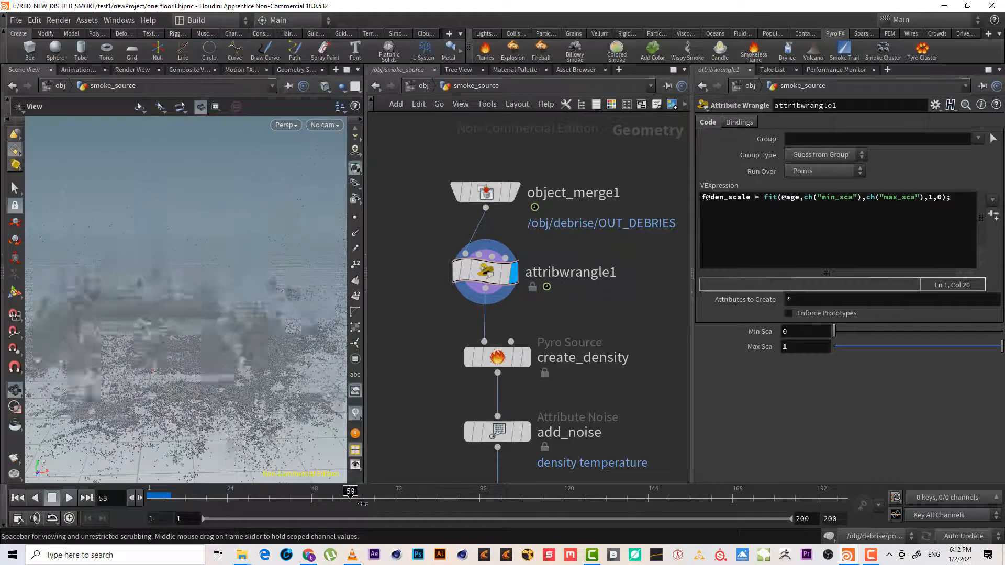
{"action": "double_click", "coordinate": [793, 333]}
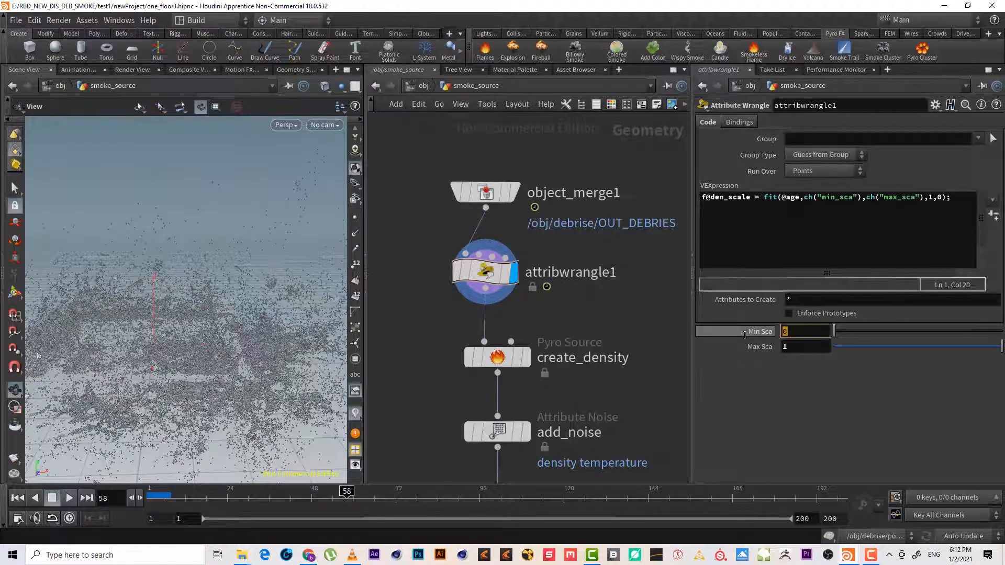
{"action": "type", "text": ".5"}
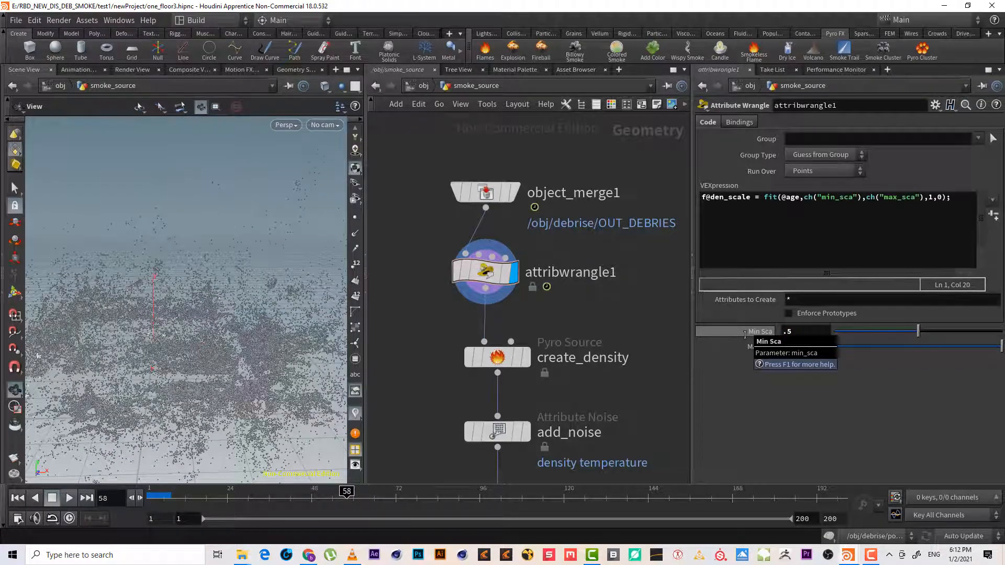
Scrub to frame 34 and duplicate the f@den_scale line as a second line in the wrangle's VEXpression
{"action": "left_click_drag", "start_coordinate": [175, 499], "coordinate": [264, 508]}
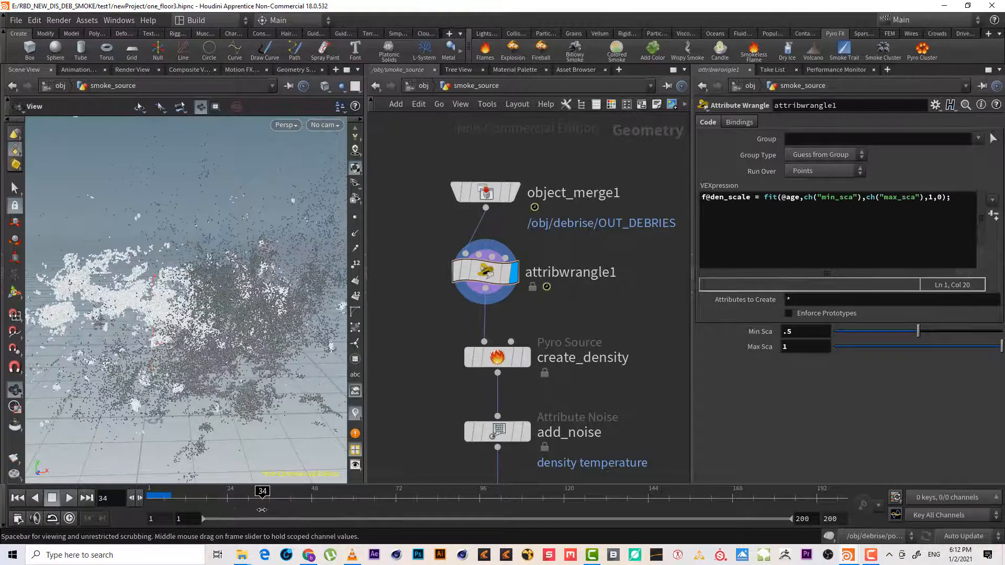
{"action": "left_click", "coordinate": [954, 197]}
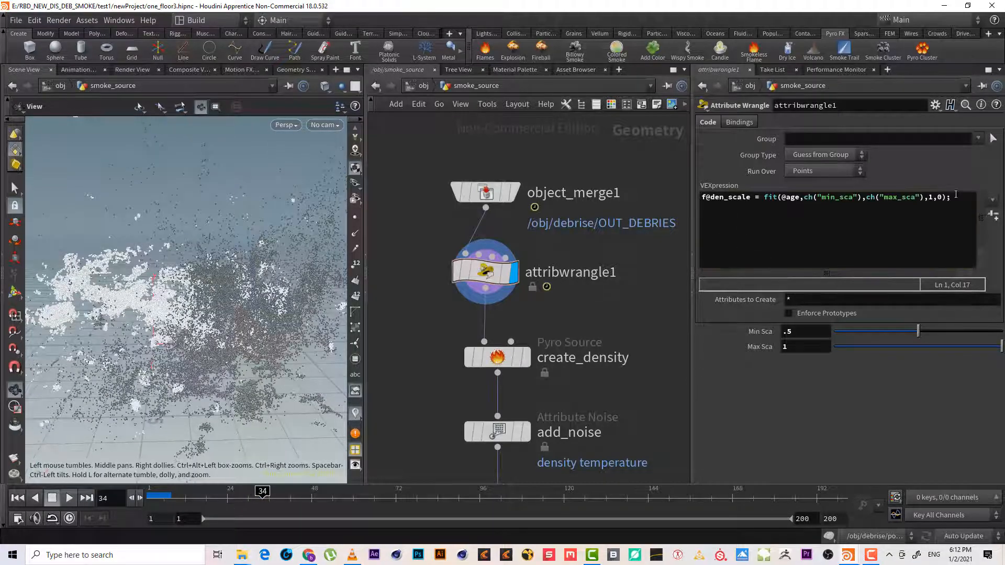
{"action": "key", "text": "Return"}
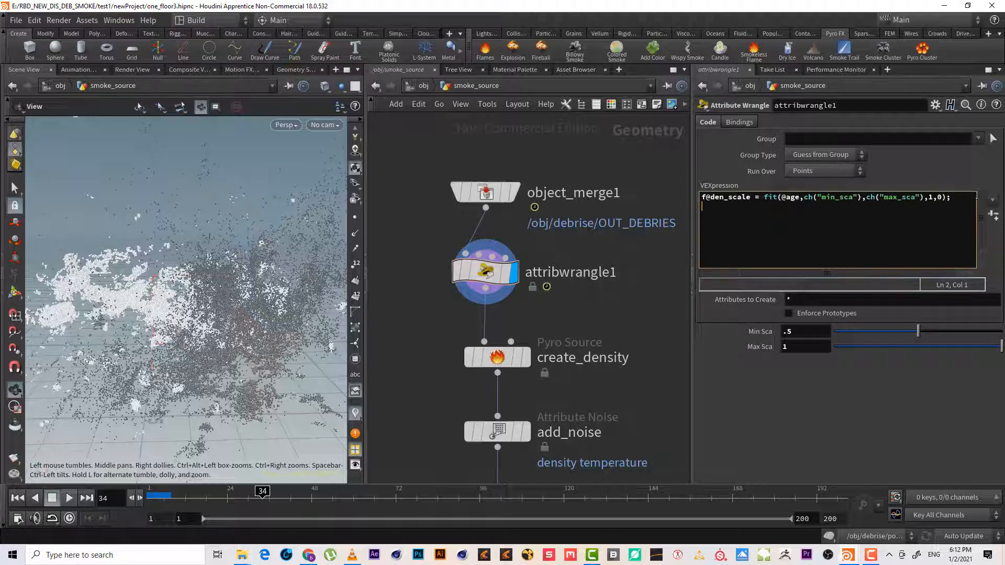
{"action": "left_click_drag", "start_coordinate": [712, 205], "coordinate": [698, 186]}
{"action": "key", "text": "ctrl+c"}
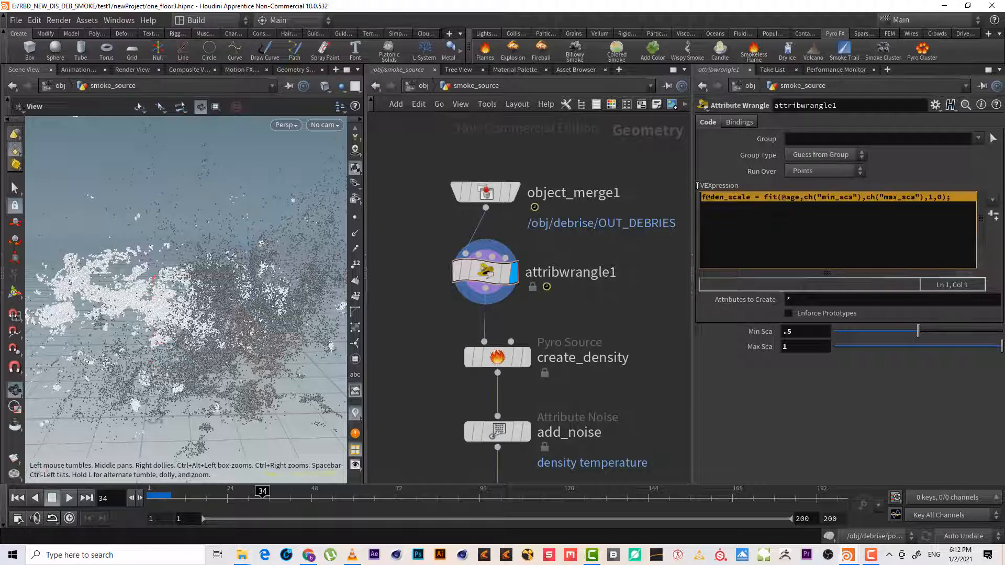
{"action": "left_click", "coordinate": [963, 193]}
{"action": "key", "text": "Return"}
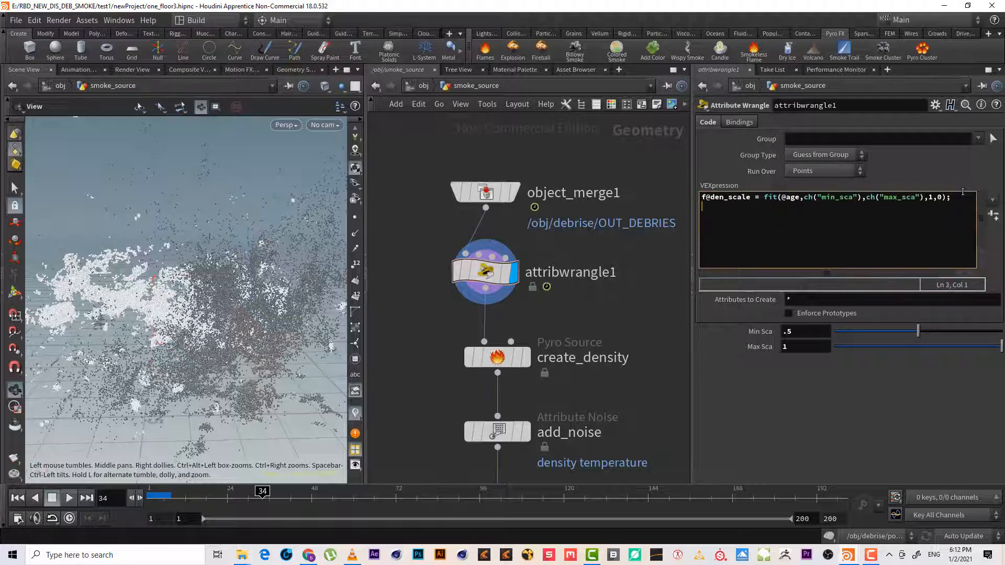
{"action": "key", "text": "ctrl+v"}
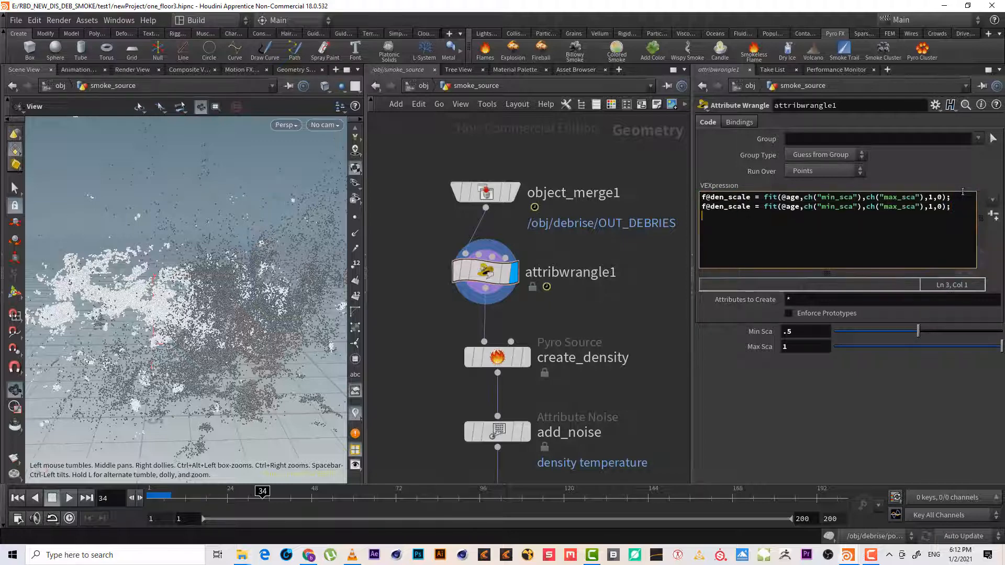
Rename the attribute in the duplicated VEX line to speed_scale
{"action": "left_click", "coordinate": [717, 199]}
{"action": "double_click", "coordinate": [714, 207]}
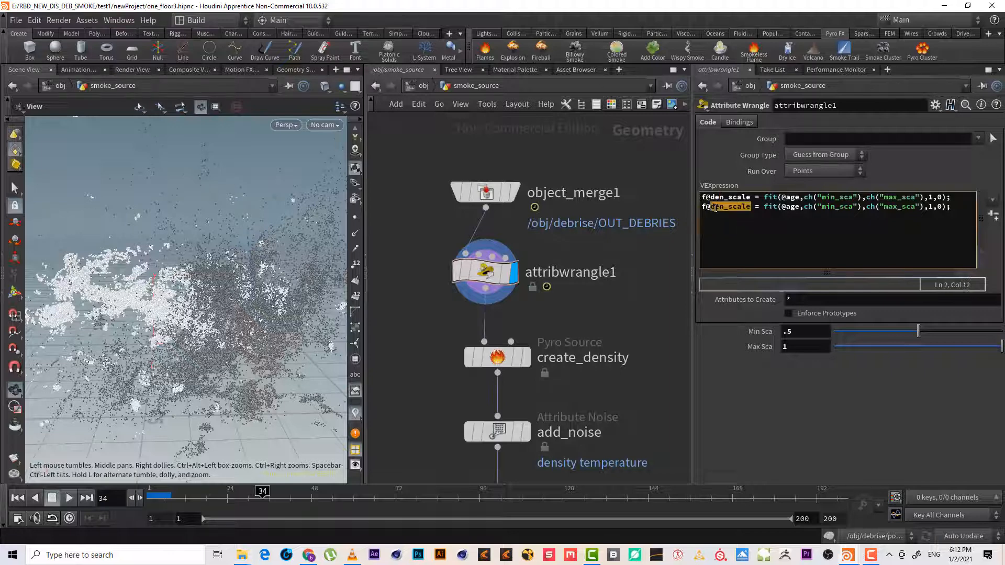
{"action": "left_click", "coordinate": [723, 207]}
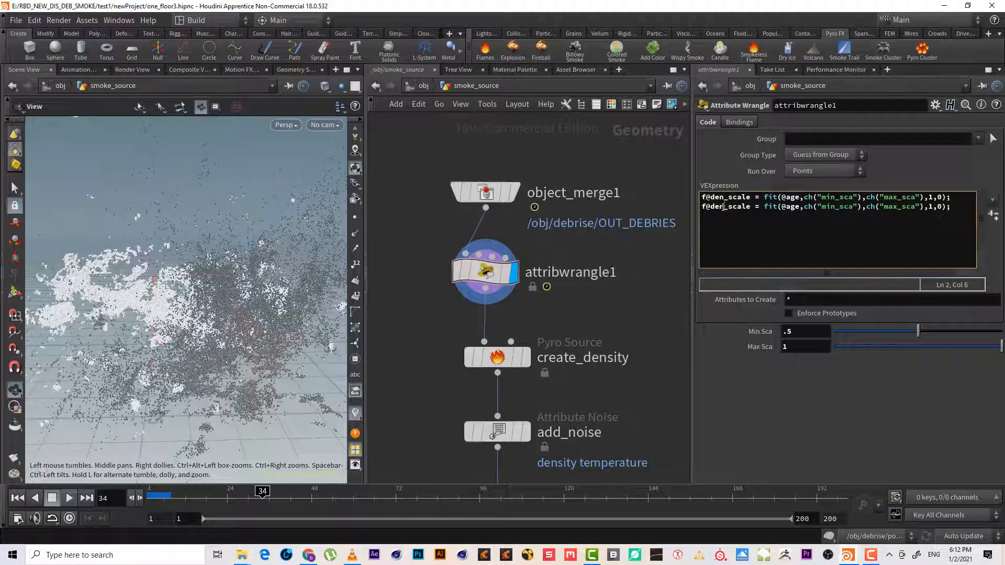
{"action": "left_click_drag", "start_coordinate": [724, 207], "coordinate": [711, 208]}
{"action": "type", "text": "speed"}
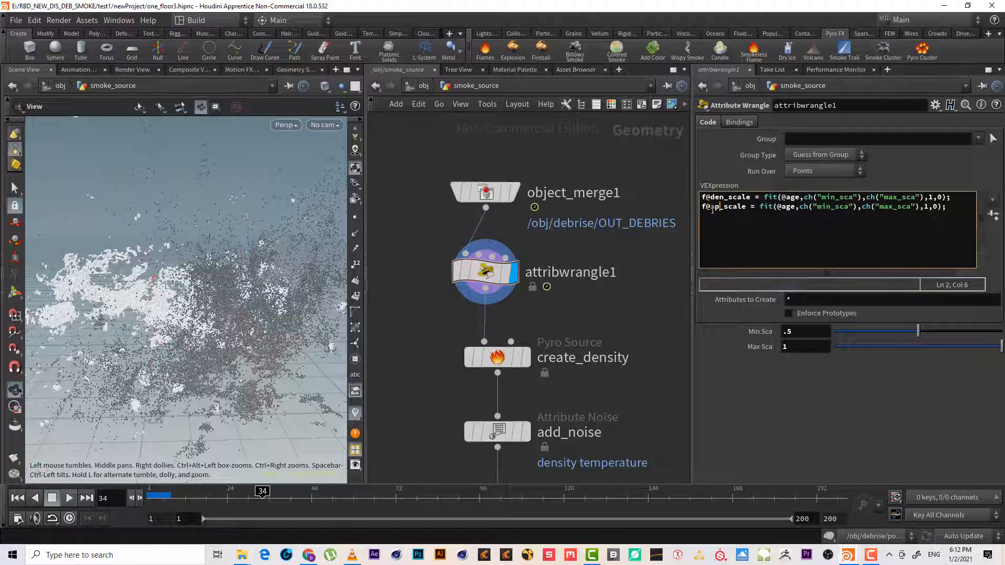
{"action": "left_click", "coordinate": [790, 208]}
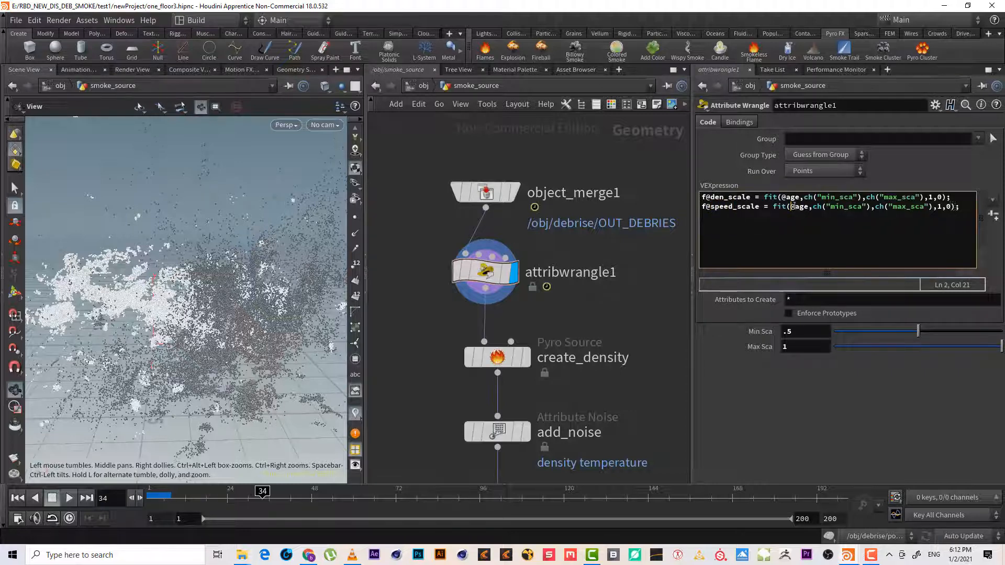
{"action": "mouse_move", "coordinate": [789, 206]}
{"action": "left_mouse_down"}
{"action": "mouse_move", "coordinate": [803, 208]}
{"action": "mouse_move", "coordinate": [791, 209]}
{"action": "left_mouse_up"}
{"action": "left_click", "coordinate": [848, 224]}
{"action": "type", "text": "len"}
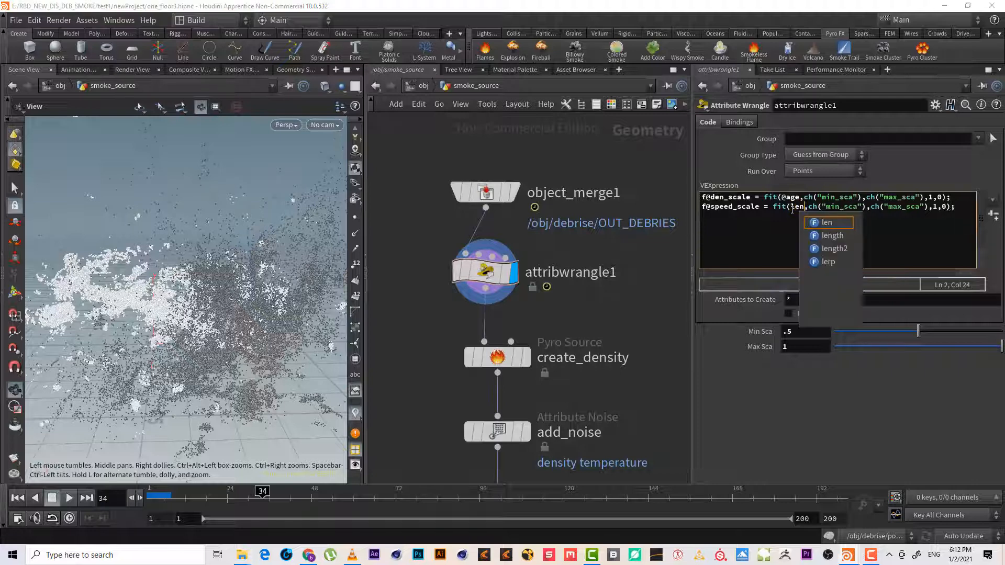
{"action": "key", "text": "Down"}
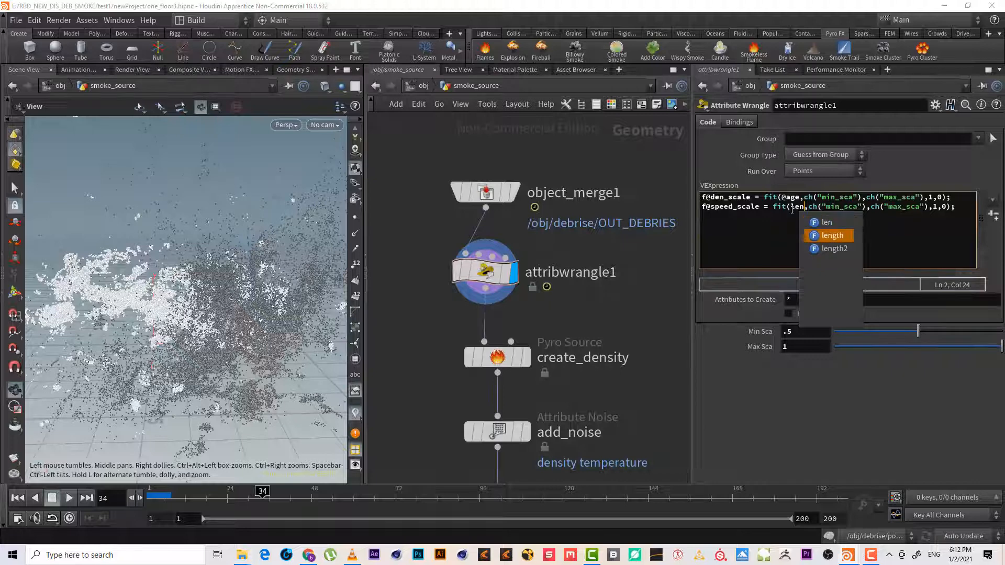
{"action": "key", "text": "Return"}
{"action": "type", "text": "("}
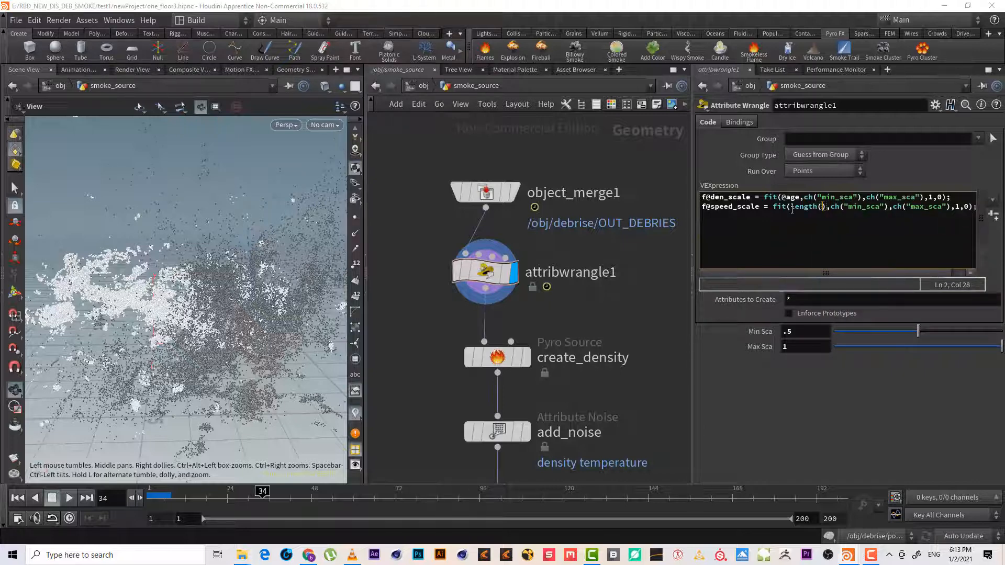
{"action": "type", "text": "@V"}
{"action": "key", "text": "BackSpace"}
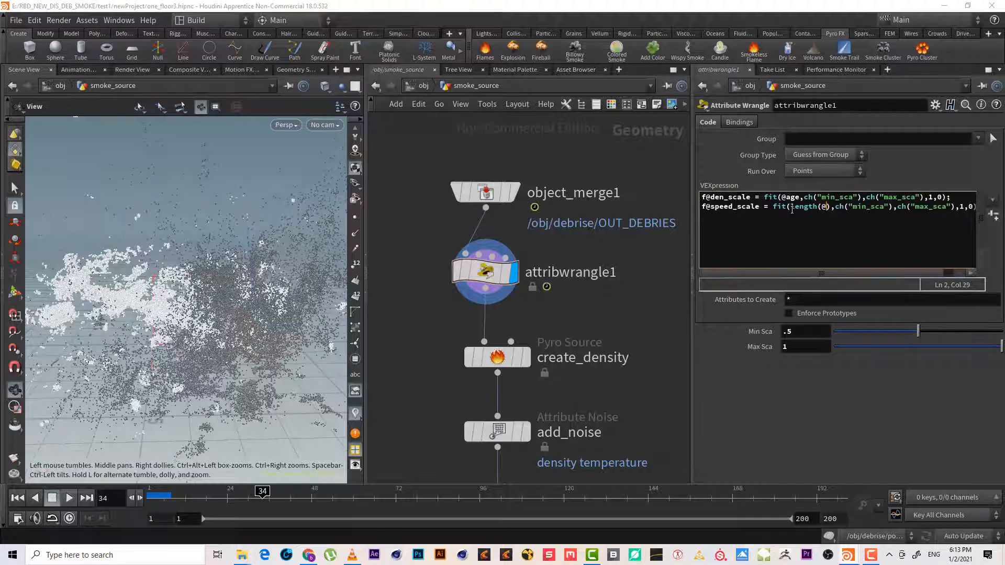
{"action": "type", "text": "v"}
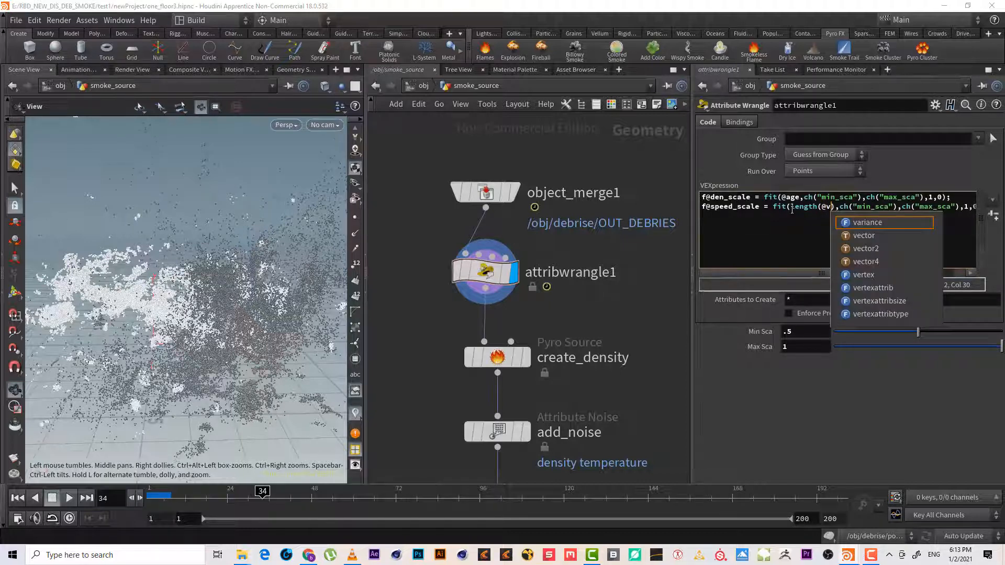
{"action": "key", "text": "Escape"}
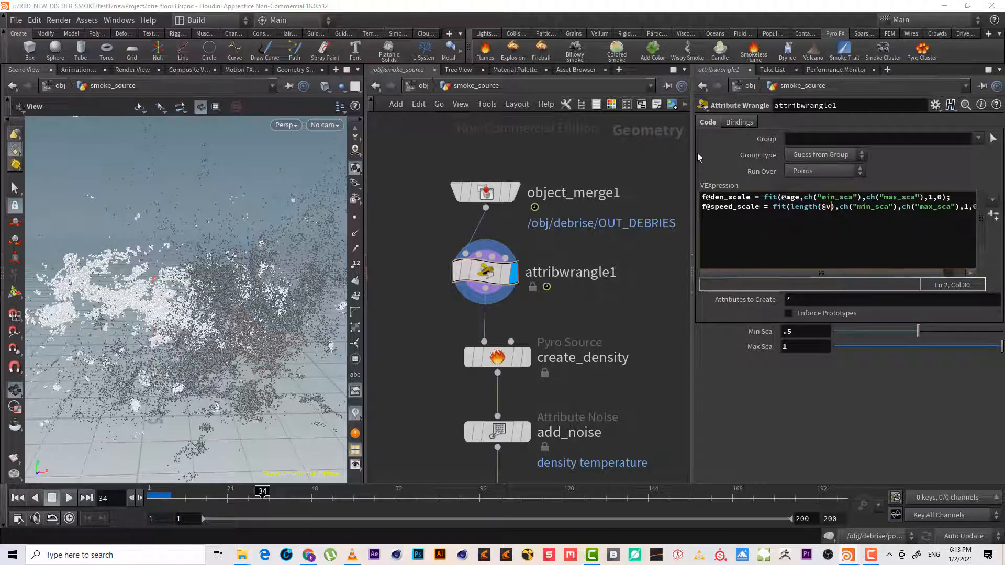
Rename the speed_scale line's channel references to "min_speed" and "max_speed", widening the parameter pane to see the full code
{"action": "left_click_drag", "start_coordinate": [692, 157], "coordinate": [611, 157]}
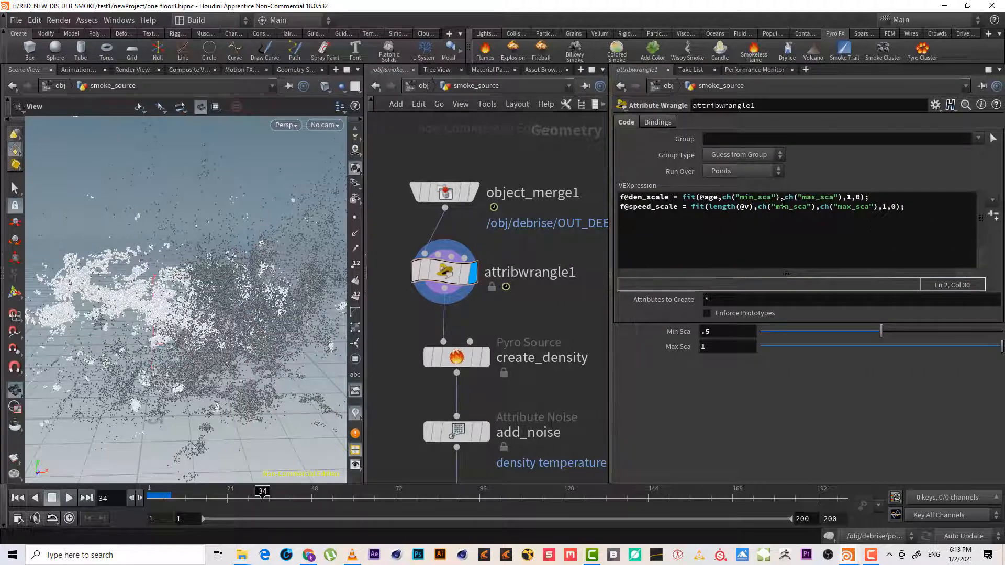
{"action": "left_click", "coordinate": [795, 208]}
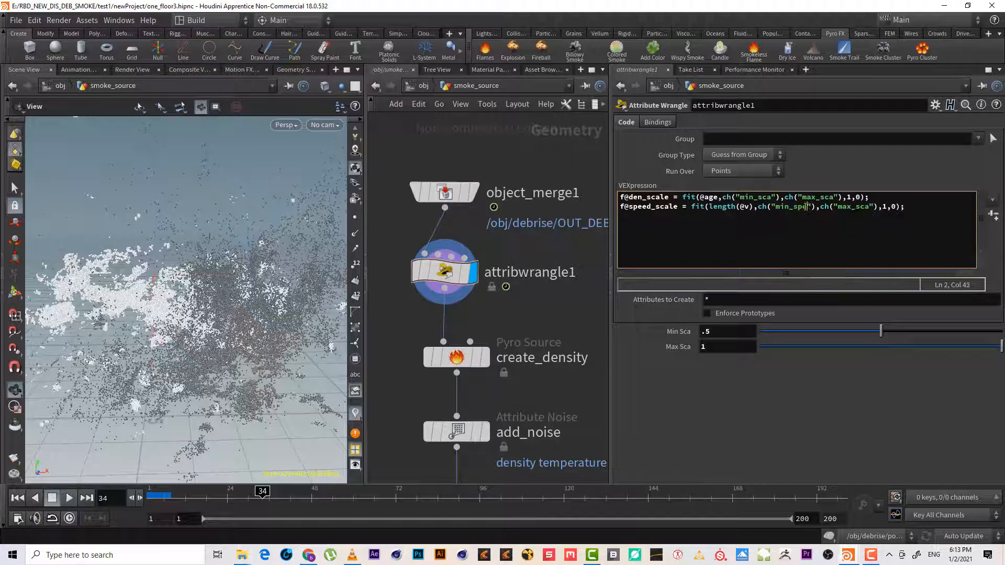
{"action": "key", "text": "Delete"}
{"action": "key", "text": "Delete"}
{"action": "type", "text": "peed"}
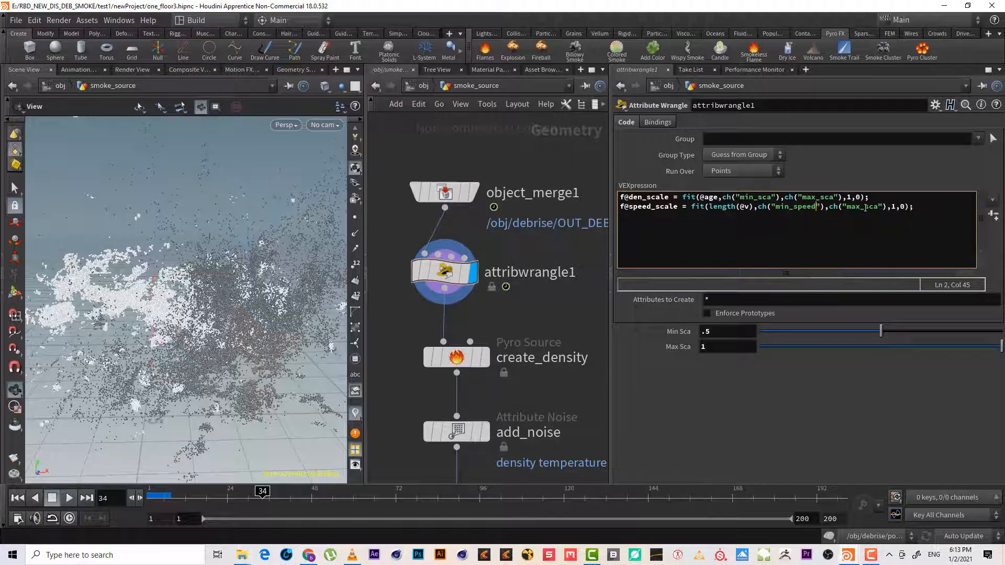
{"action": "left_click_drag", "start_coordinate": [864, 207], "coordinate": [876, 206]}
{"action": "type", "text": "pe"}
{"action": "key", "text": "BackSpace"}
{"action": "key", "text": "BackSpace"}
{"action": "type", "text": "speed"}
Change the speed_scale fit's output range to 0,1 and finish the line
{"action": "double_click", "coordinate": [902, 207]}
{"action": "type", "text": "0"}
{"action": "double_click", "coordinate": [911, 206]}
{"action": "type", "text": "1"}
{"action": "left_click", "coordinate": [572, 303]}
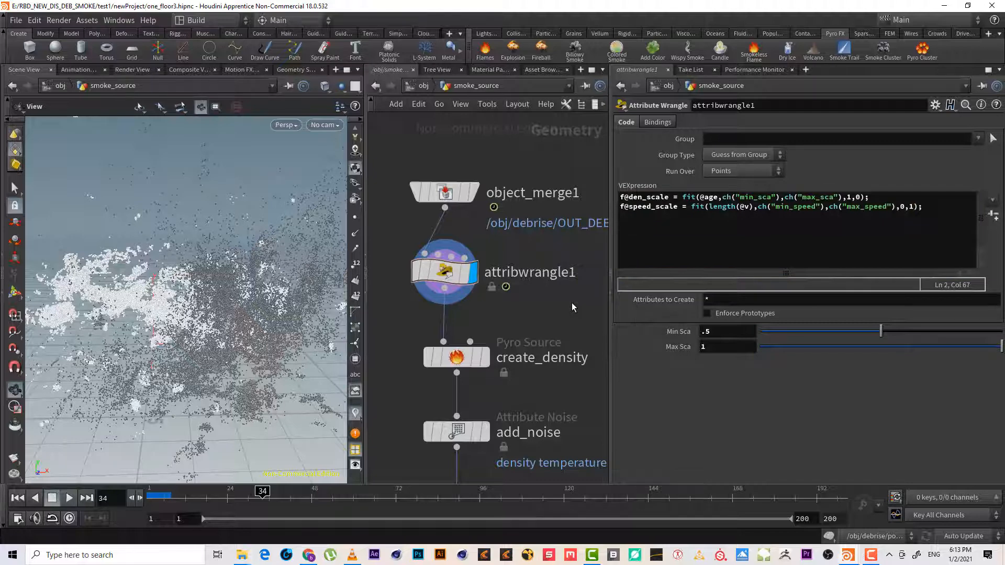
{"action": "left_click", "coordinate": [934, 207]}
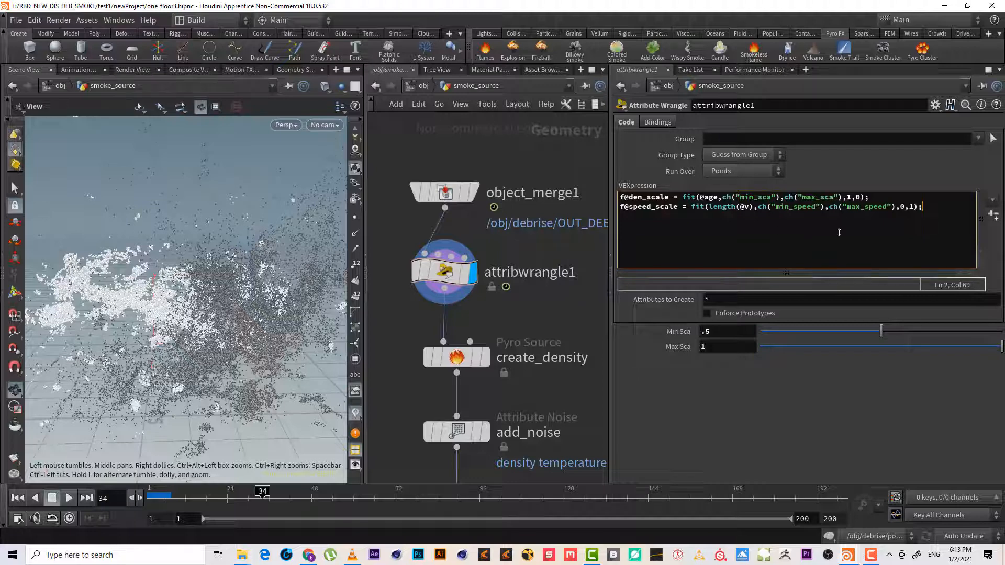
{"action": "key", "text": "Return"}
Generate the wrangle's new channel parameters from the code, with Min Speed at 2 and Max Speed at 4
{"action": "middle_click_drag", "start_coordinate": [458, 282], "coordinate": [480, 278]}
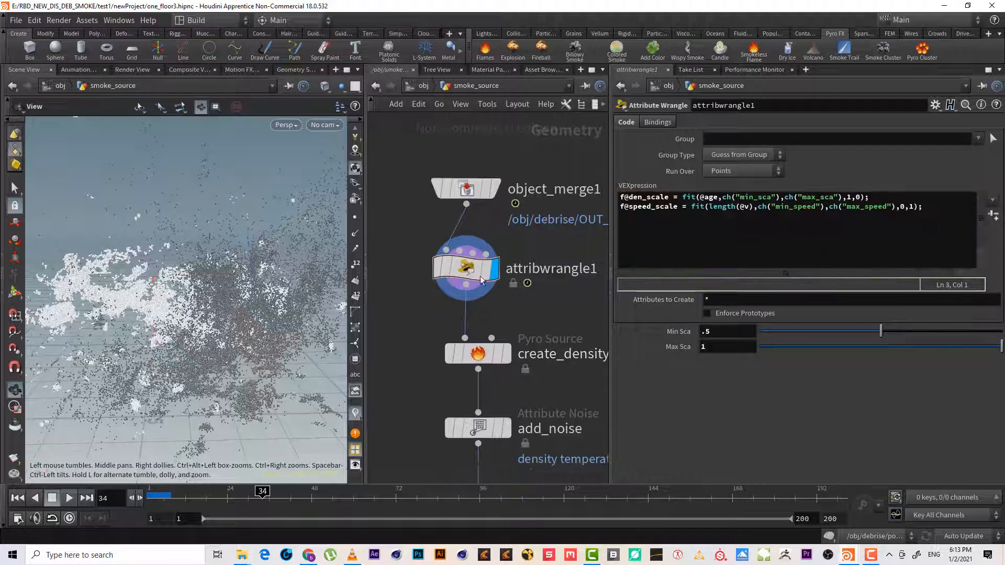
{"action": "left_click", "coordinate": [993, 217]}
{"action": "left_click", "coordinate": [671, 364]}
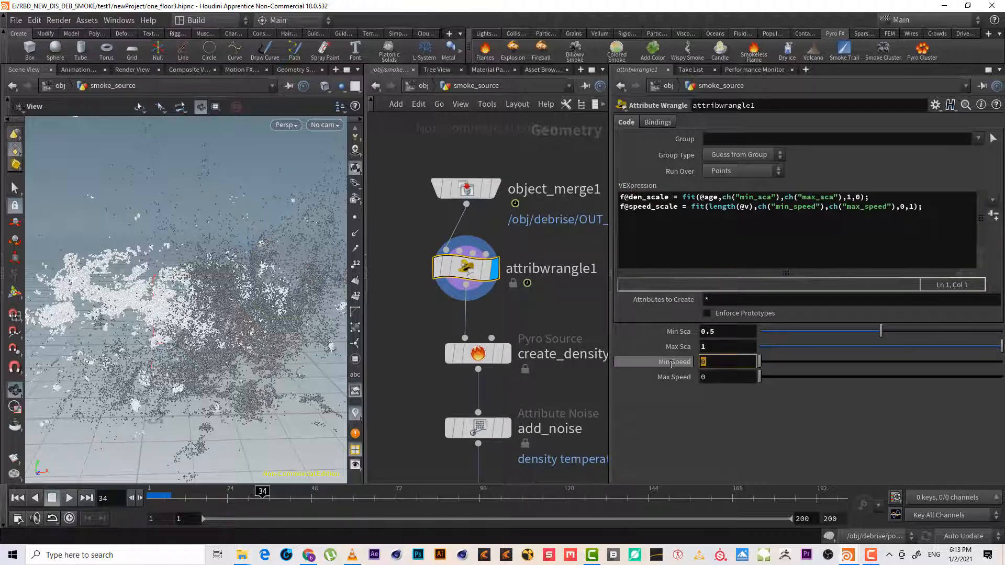
{"action": "type", "text": "2"}
{"action": "key", "text": "Tab"}
{"action": "type", "text": "4"}
{"action": "key", "text": "Return"}
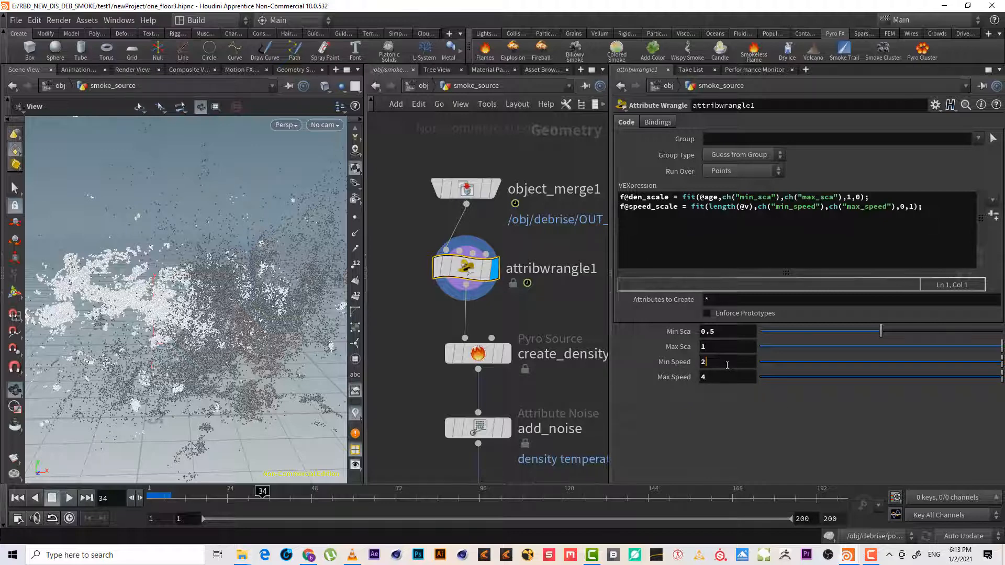
Set the wrangle's Min Speed to 1 and Max Speed to 2
{"action": "left_click_drag", "start_coordinate": [727, 365], "coordinate": [622, 366]}
{"action": "type", "text": "1"}
{"action": "key", "text": "Tab"}
{"action": "type", "text": "2"}
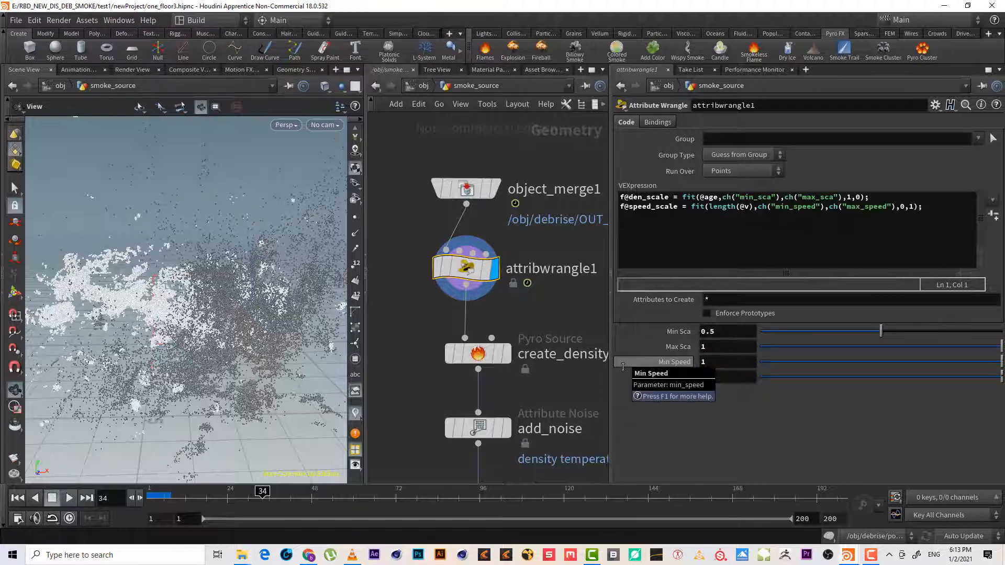
Enable a viewport visualizer for the speed_scale attribute from attribwrangle1's node information
{"action": "right_click", "coordinate": [472, 271]}
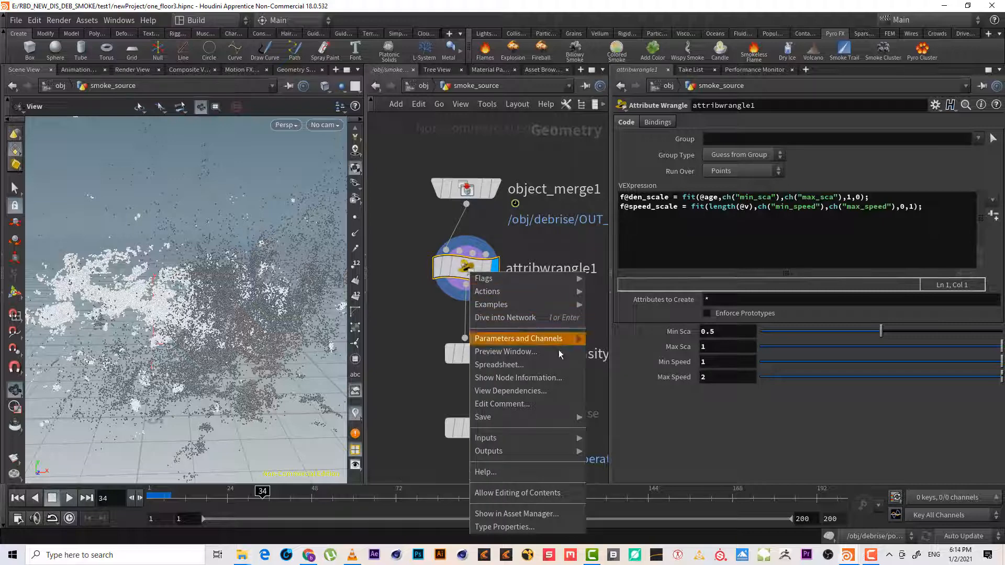
{"action": "left_click", "coordinate": [422, 243]}
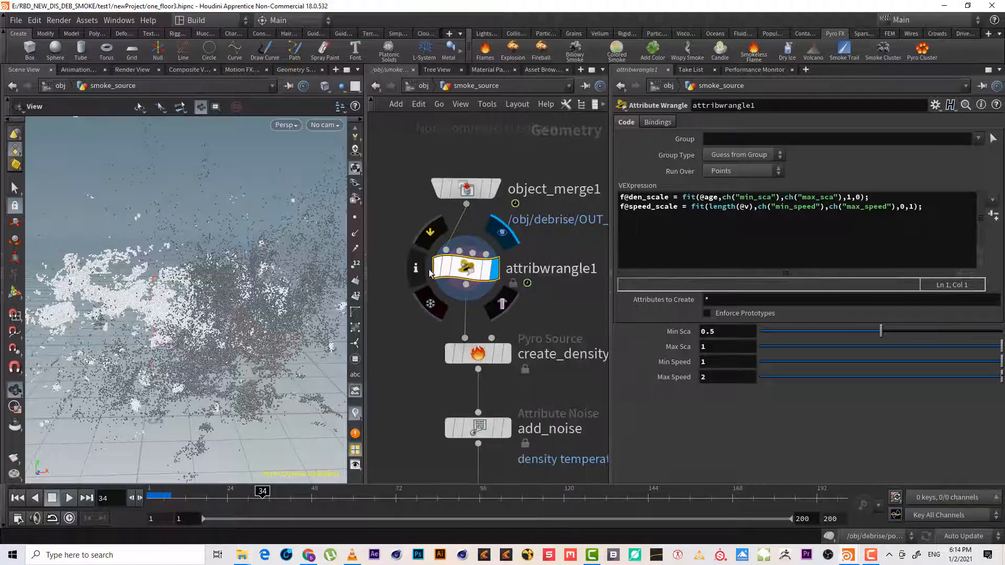
{"action": "left_click", "coordinate": [416, 268]}
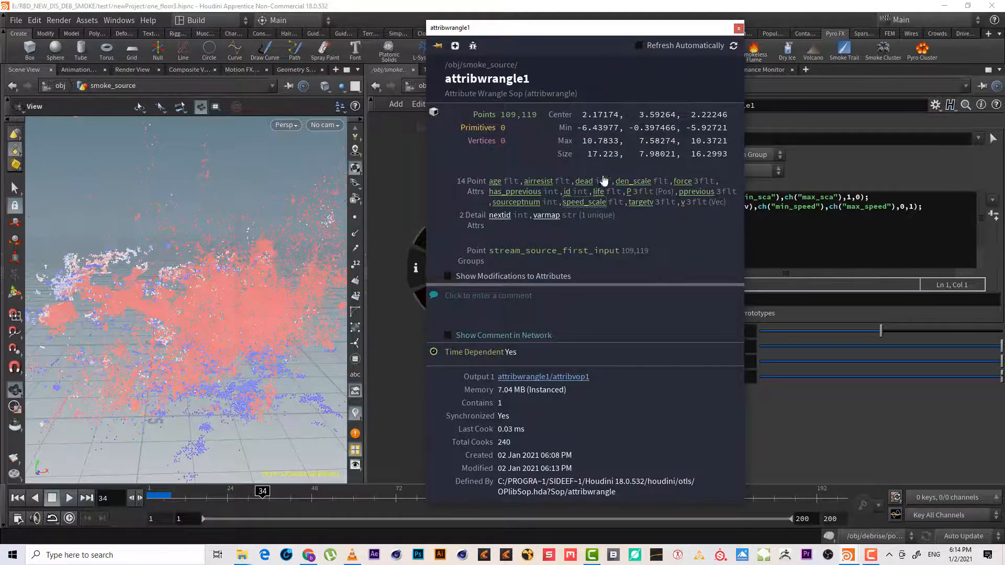
{"action": "left_click", "coordinate": [739, 27]}
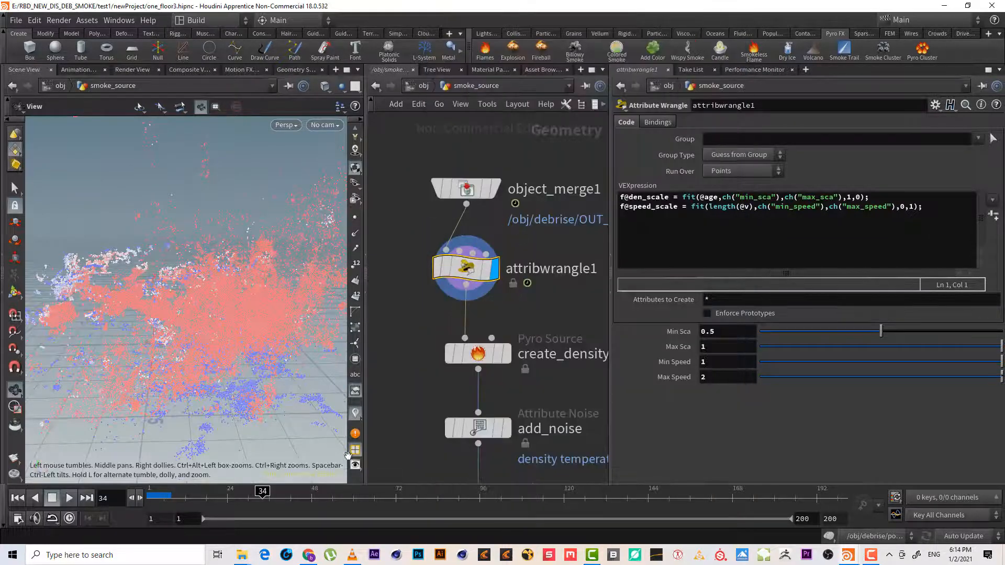
Apply the Infra-Red color ramp preset to the speed_scale visualizer
{"action": "left_click", "coordinate": [355, 414]}
{"action": "left_click", "coordinate": [469, 398]}
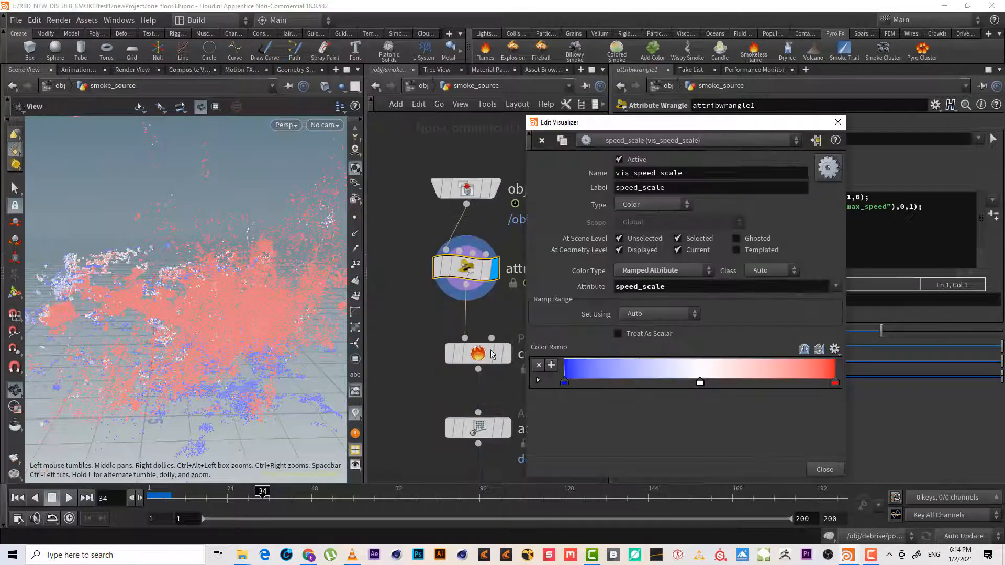
{"action": "left_click", "coordinate": [836, 349]}
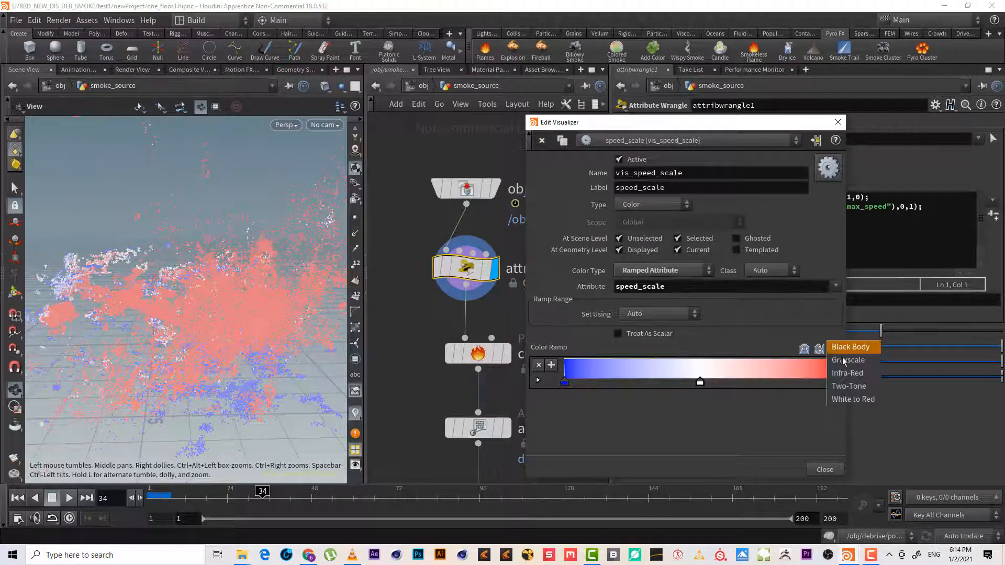
{"action": "left_click", "coordinate": [872, 376]}
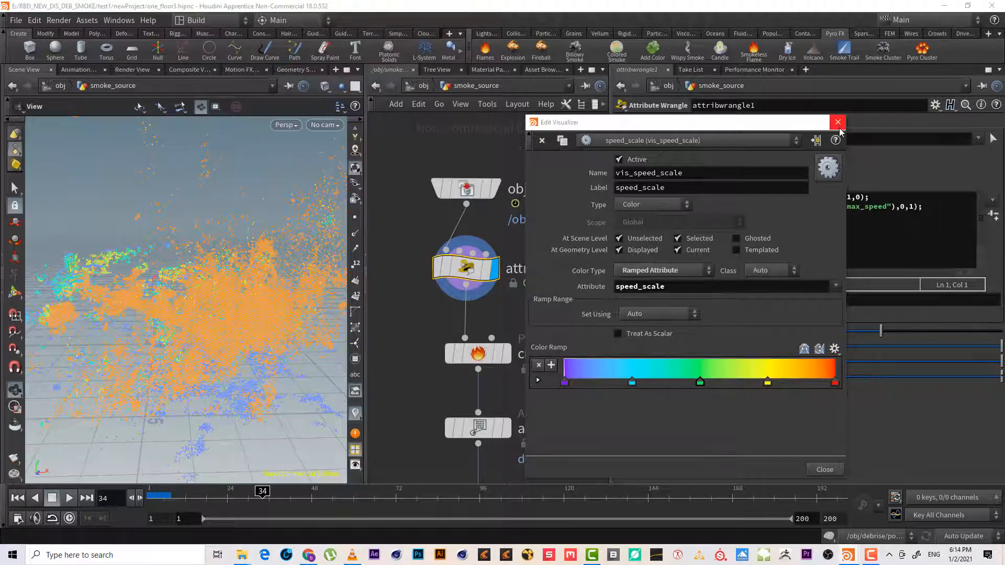
{"action": "left_click", "coordinate": [837, 124]}
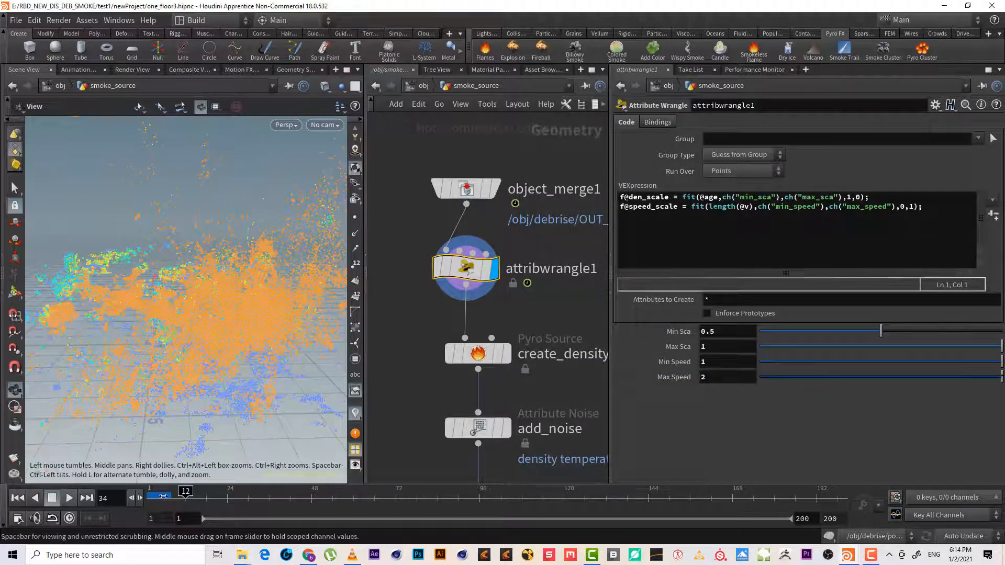
Scrub the timeline from the early frames to about frame 63 and back to 36 to examine the speed_scale colors on the debris
{"action": "left_click_drag", "start_coordinate": [149, 497], "coordinate": [200, 508]}
{"action": "left_click_drag", "start_coordinate": [161, 505], "coordinate": [375, 506]}
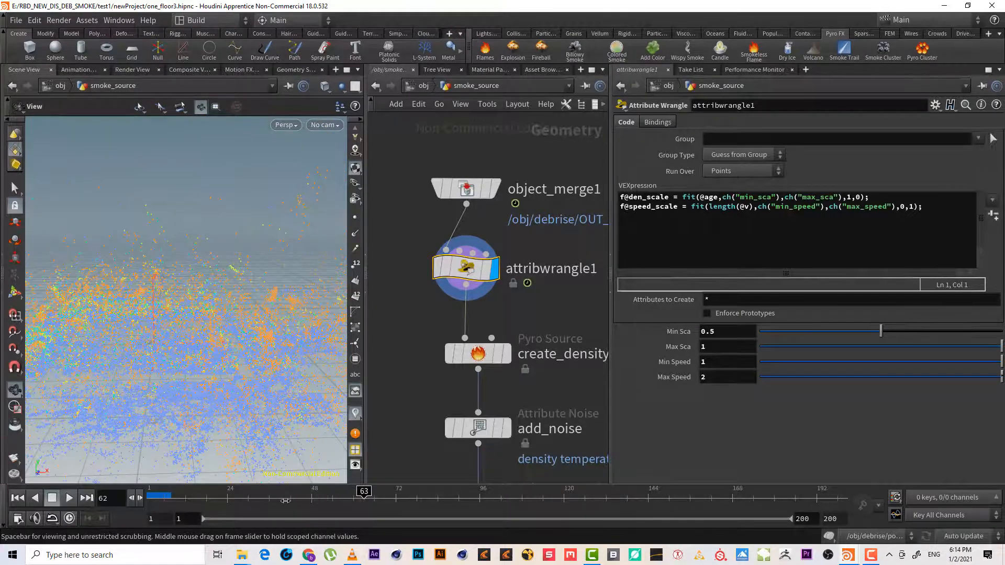
{"action": "mouse_move", "coordinate": [285, 500]}
{"action": "left_mouse_down"}
{"action": "mouse_move", "coordinate": [217, 502]}
{"action": "mouse_move", "coordinate": [269, 501]}
{"action": "left_mouse_up"}
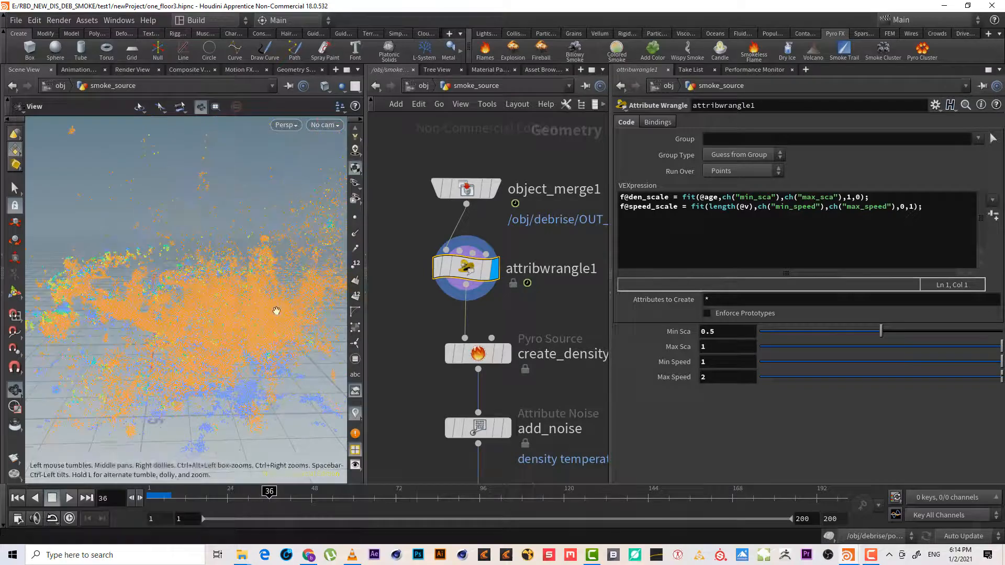
Move to frame 70 and try a Min Speed of 2 and a Max Speed of 4 on the wrangle
{"action": "left_click_drag", "start_coordinate": [276, 310], "coordinate": [150, 338]}
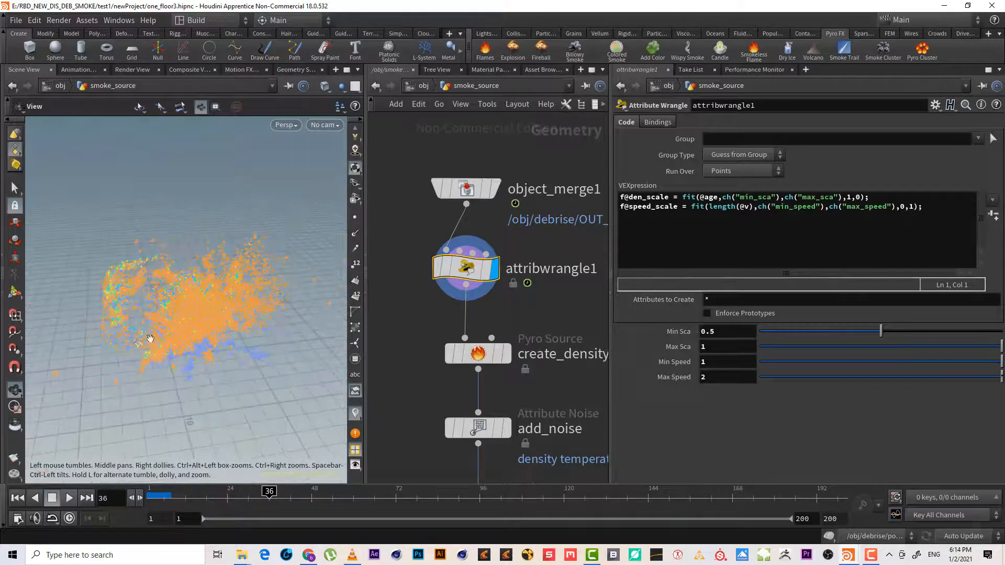
{"action": "mouse_move", "coordinate": [151, 338]}
{"action": "right_mouse_down"}
{"action": "mouse_move", "coordinate": [261, 314]}
{"action": "mouse_move", "coordinate": [278, 345]}
{"action": "right_mouse_up"}
{"action": "mouse_move", "coordinate": [258, 501]}
{"action": "left_mouse_down"}
{"action": "mouse_move", "coordinate": [159, 484]}
{"action": "mouse_move", "coordinate": [424, 494]}
{"action": "mouse_move", "coordinate": [301, 494]}
{"action": "mouse_move", "coordinate": [389, 494]}
{"action": "left_mouse_up"}
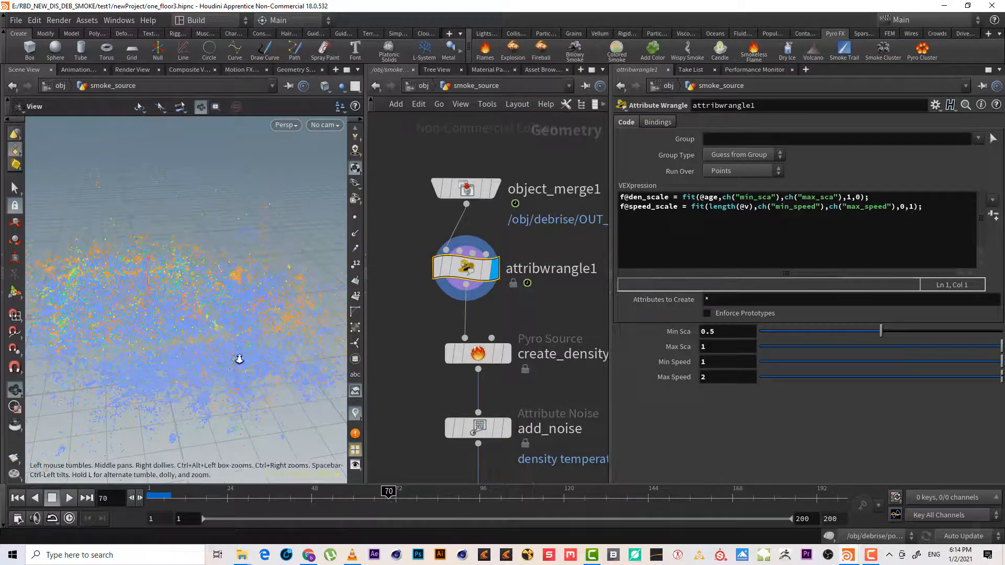
{"action": "middle_click_drag", "start_coordinate": [239, 359], "coordinate": [245, 348]}
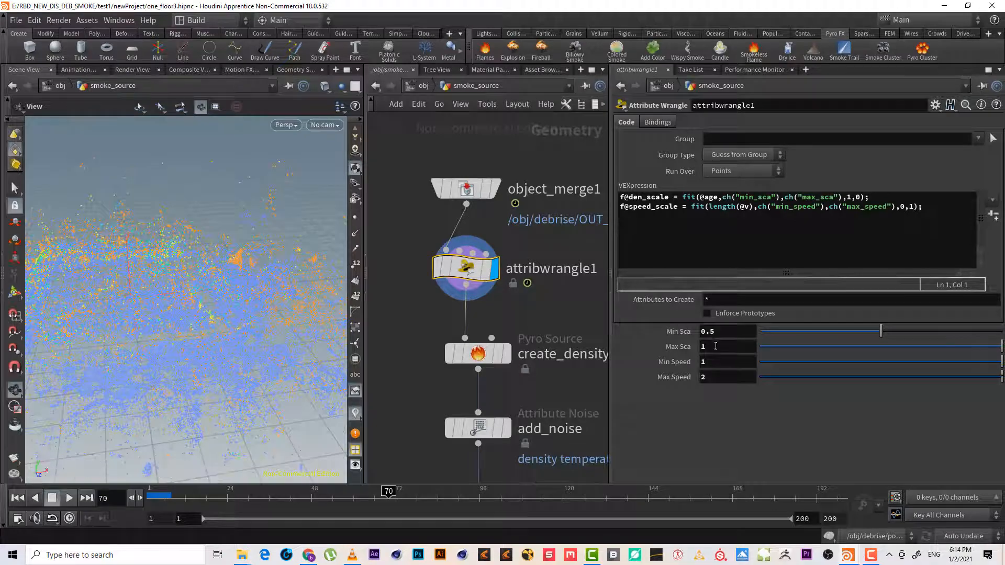
{"action": "left_click_drag", "start_coordinate": [693, 359], "coordinate": [654, 346]}
{"action": "type", "text": "2"}
{"action": "key", "text": "Tab"}
{"action": "type", "text": "4"}
{"action": "key", "text": "Return"}
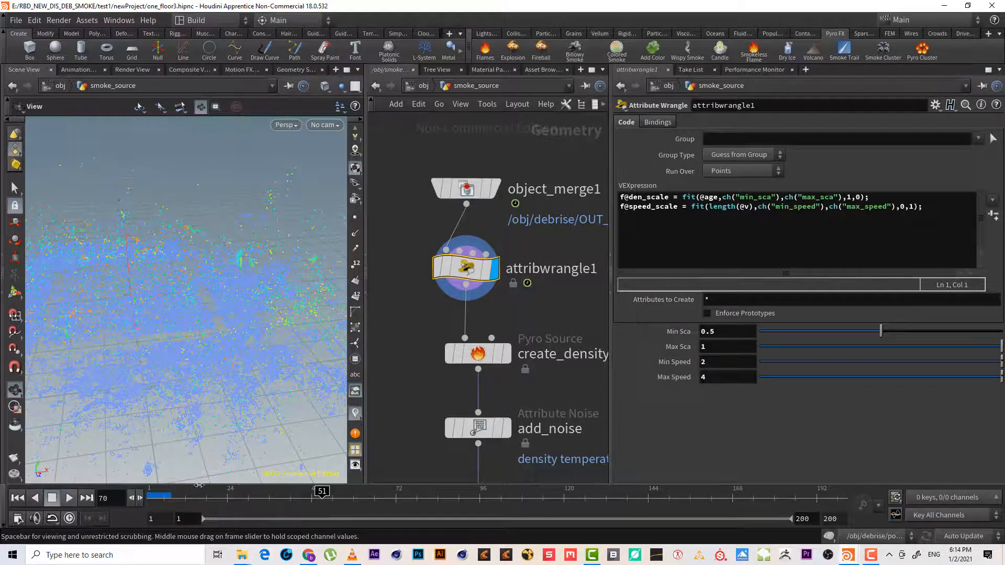
Go to frame 28 and set the wrangle's Min Speed to 1 and Max Speed to 3
{"action": "left_click_drag", "start_coordinate": [198, 485], "coordinate": [240, 490]}
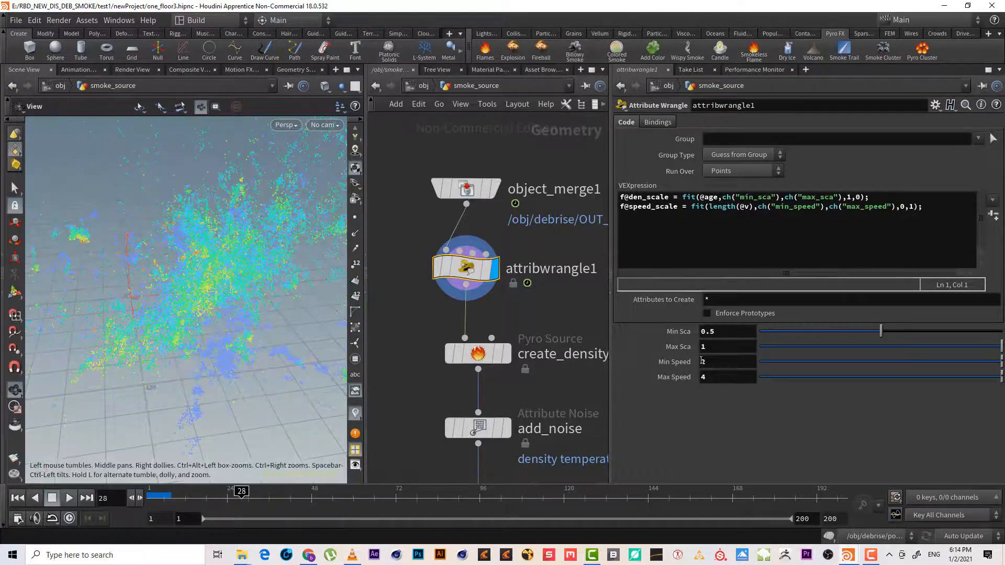
{"action": "type", "text": "1"}
{"action": "key", "text": "Return"}
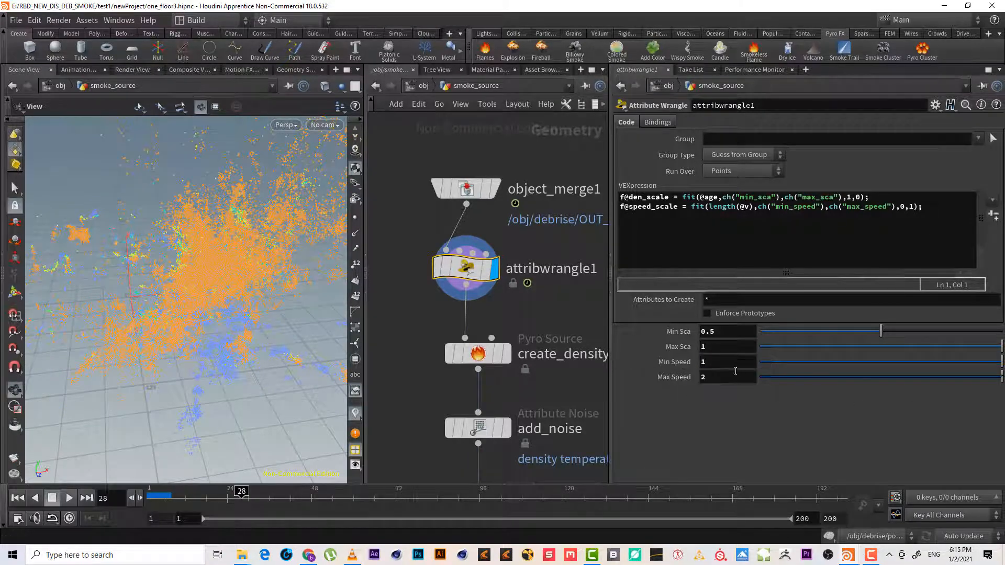
{"action": "key", "text": "Tab"}
{"action": "type", "text": "3"}
{"action": "key", "text": "Return"}
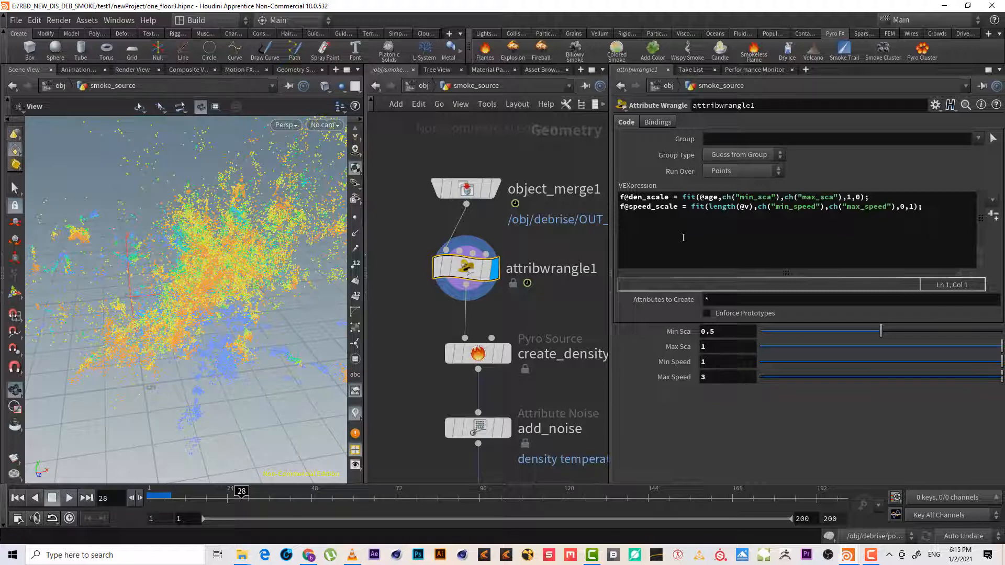
{"action": "left_click", "coordinate": [958, 214]}
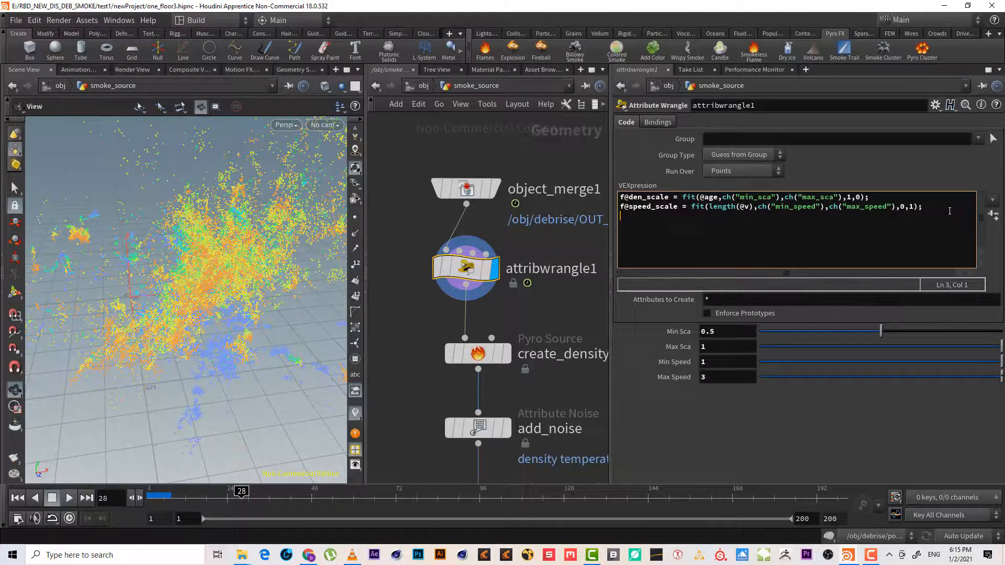
{"action": "key", "text": "Return"}
{"action": "type", "text": "@density"}
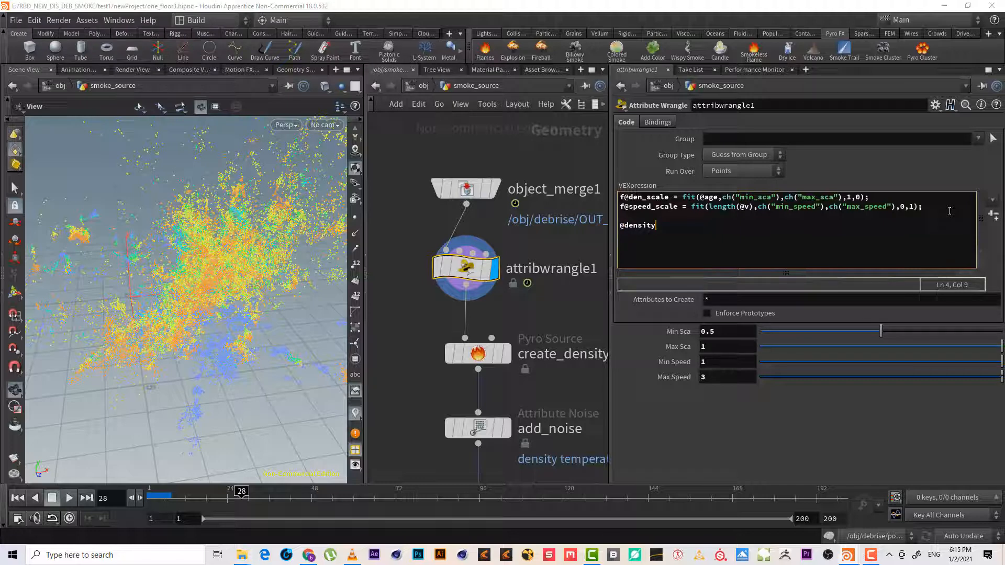
{"action": "type", "text": " *="}
{"action": "left_click_drag", "start_coordinate": [668, 197], "coordinate": [611, 192]}
{"action": "key", "text": "ctrl+c"}
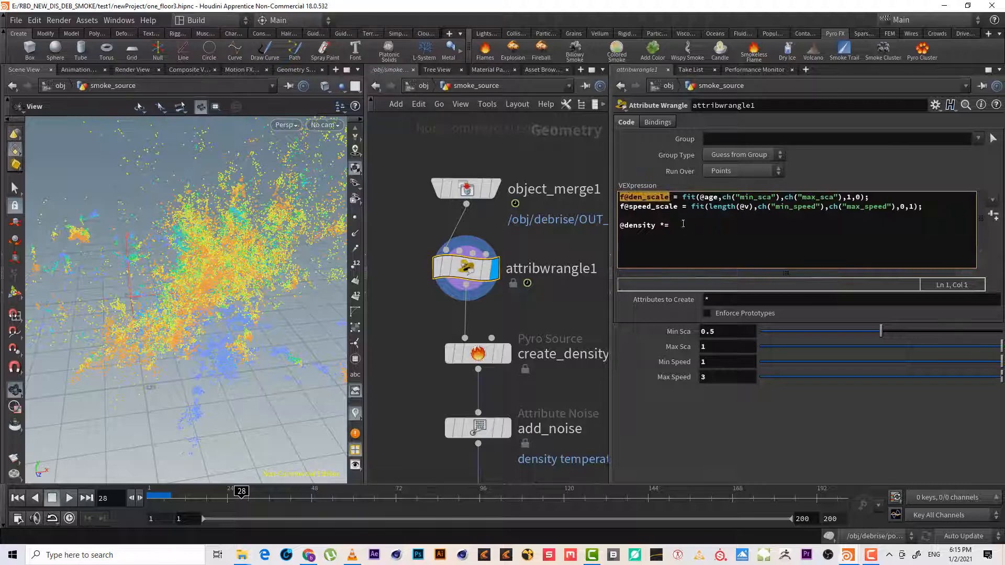
{"action": "left_click", "coordinate": [690, 225]}
{"action": "key", "text": "ctrl+v"}
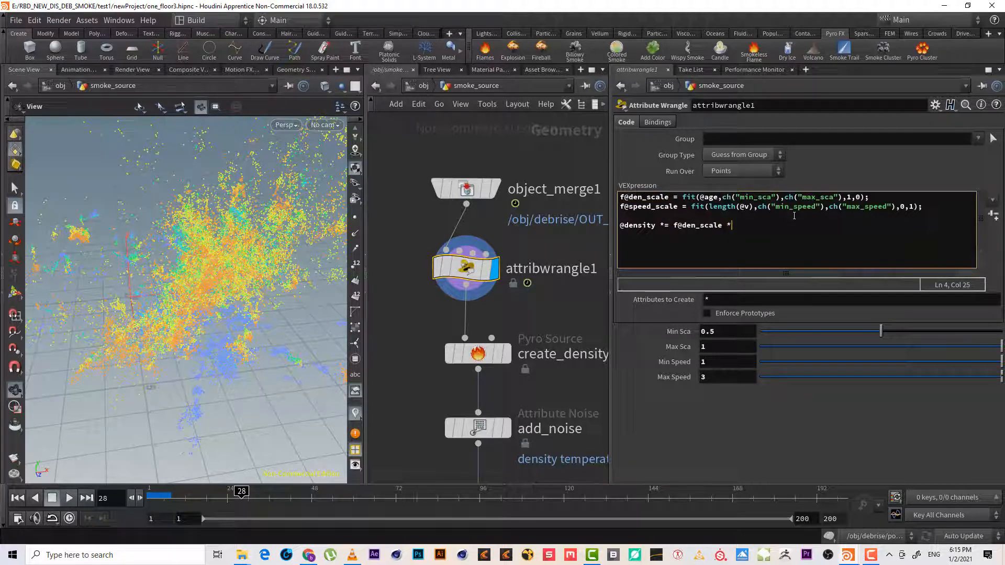
{"action": "left_click_drag", "start_coordinate": [679, 206], "coordinate": [633, 209]}
{"action": "key", "text": "ctrl+c"}
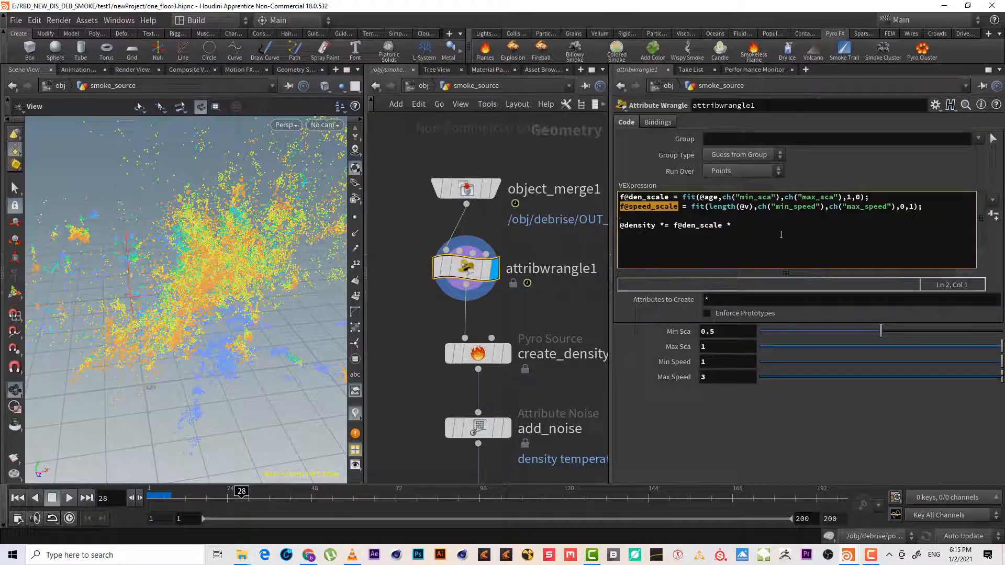
{"action": "left_click", "coordinate": [781, 236]}
{"action": "key", "text": "ctrl+v"}
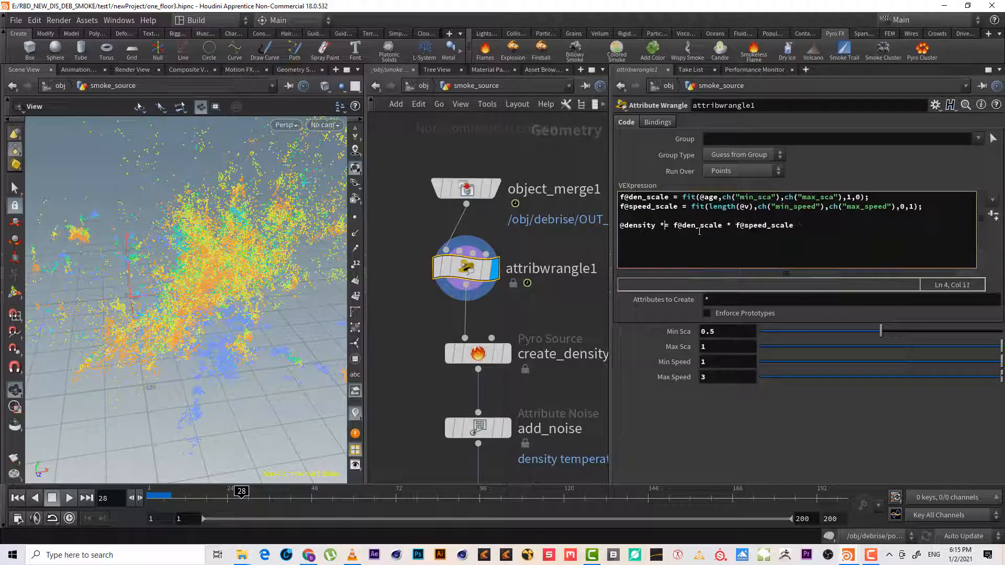
{"action": "key", "text": "BackSpace"}
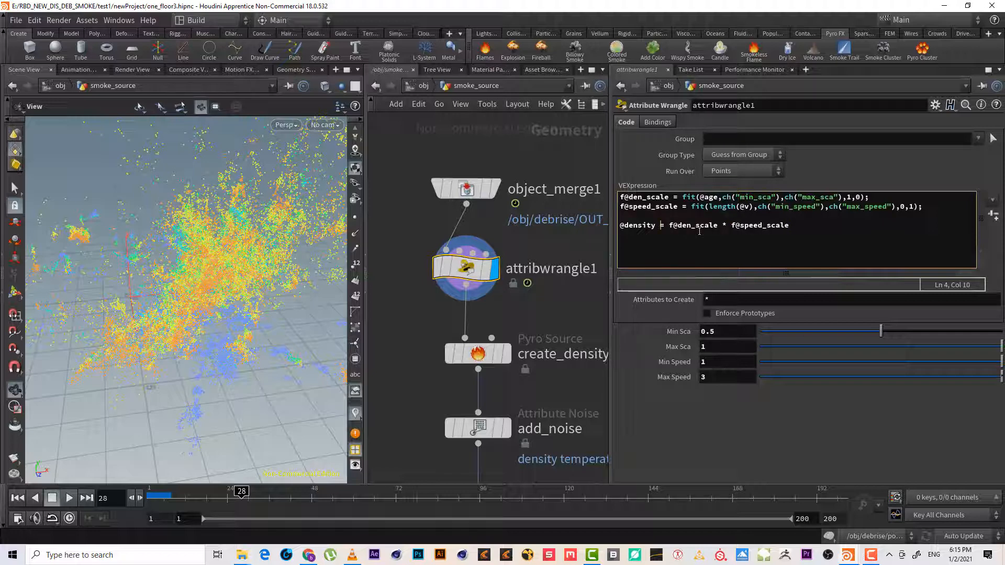
{"action": "left_click", "coordinate": [842, 233]}
{"action": "left_click", "coordinate": [812, 226]}
Enable a viewport visualizer for the density attribute from attribwrangle1's node information and scrub to frame 51 to check it
{"action": "mouse_move", "coordinate": [460, 269]}
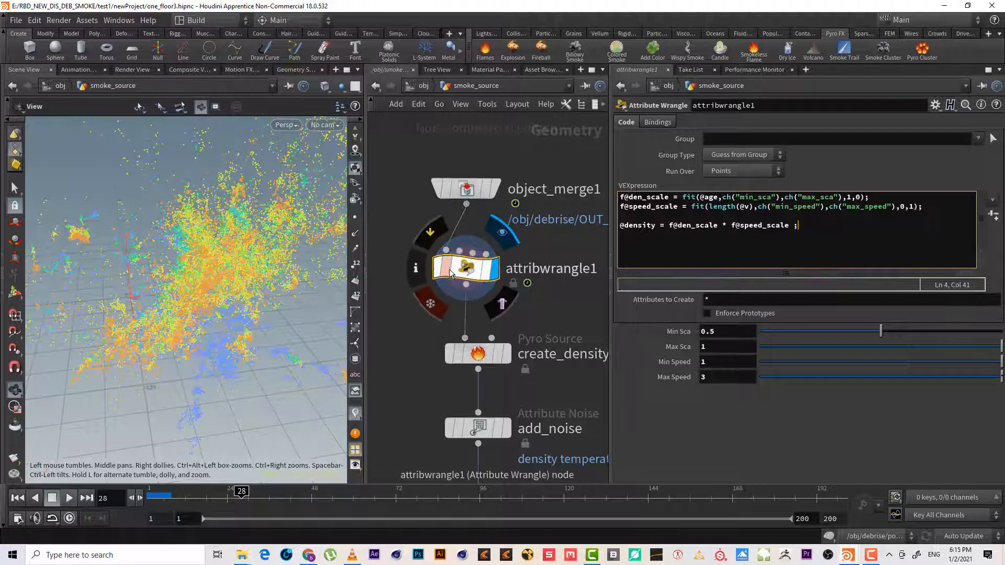
{"action": "left_click", "coordinate": [421, 271]}
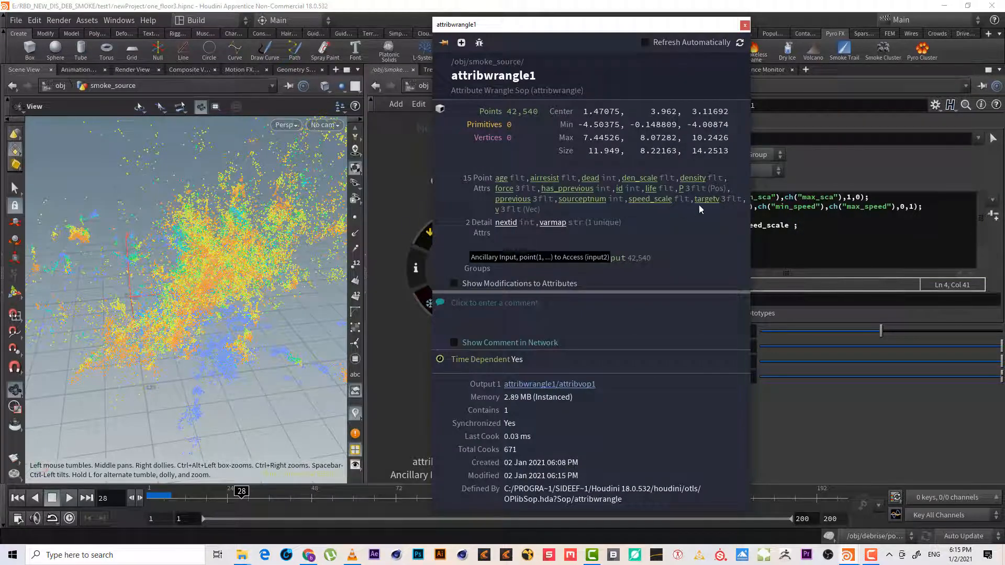
{"action": "left_click", "coordinate": [692, 177]}
{"action": "left_click", "coordinate": [744, 25]}
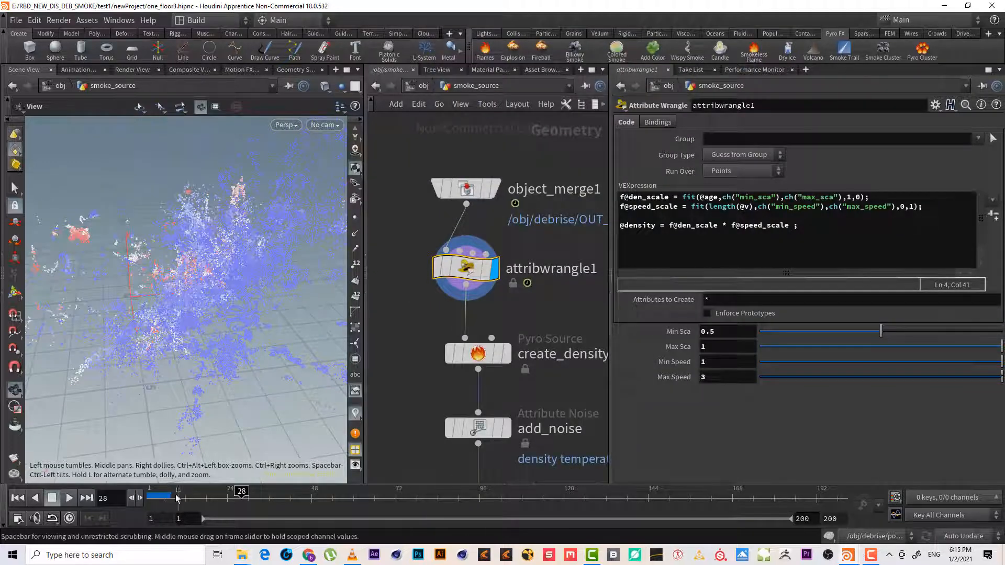
{"action": "left_click_drag", "start_coordinate": [176, 496], "coordinate": [260, 519]}
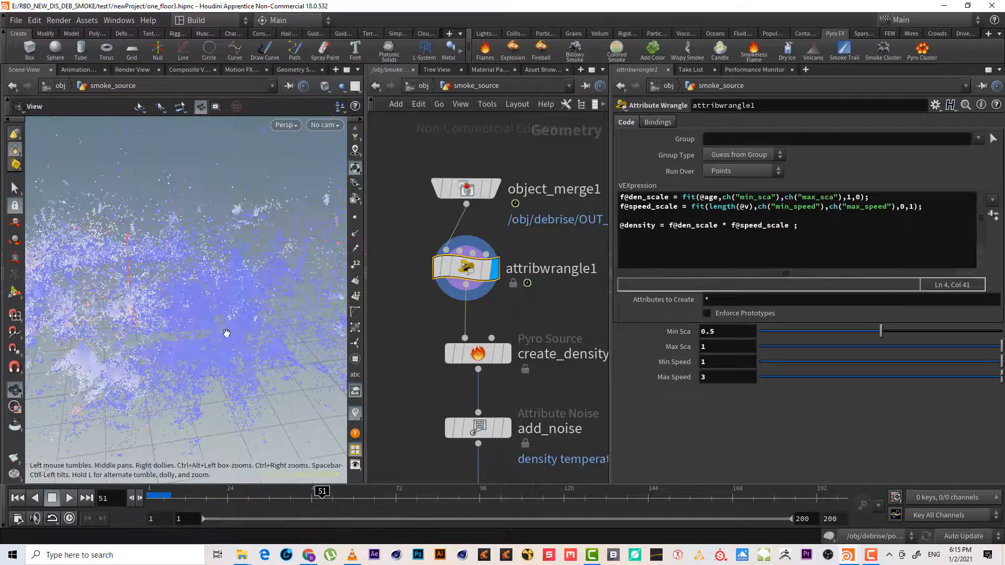
Apply the Infra-Red color ramp preset to the density visualizer and scrub to frame 41 to examine the debris colors
{"action": "key", "text": "super"}
{"action": "left_click", "coordinate": [519, 127]}
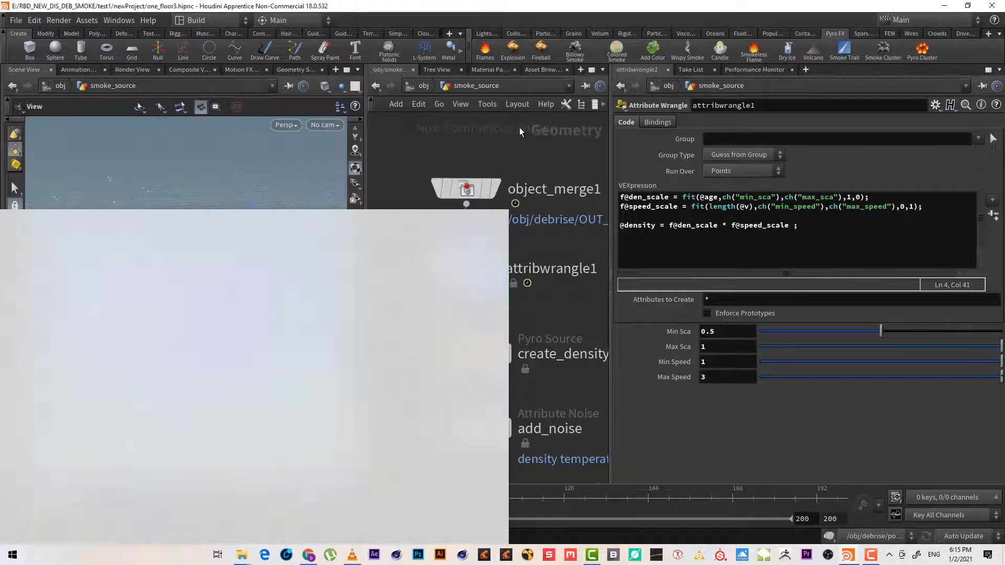
{"action": "left_click", "coordinate": [360, 413]}
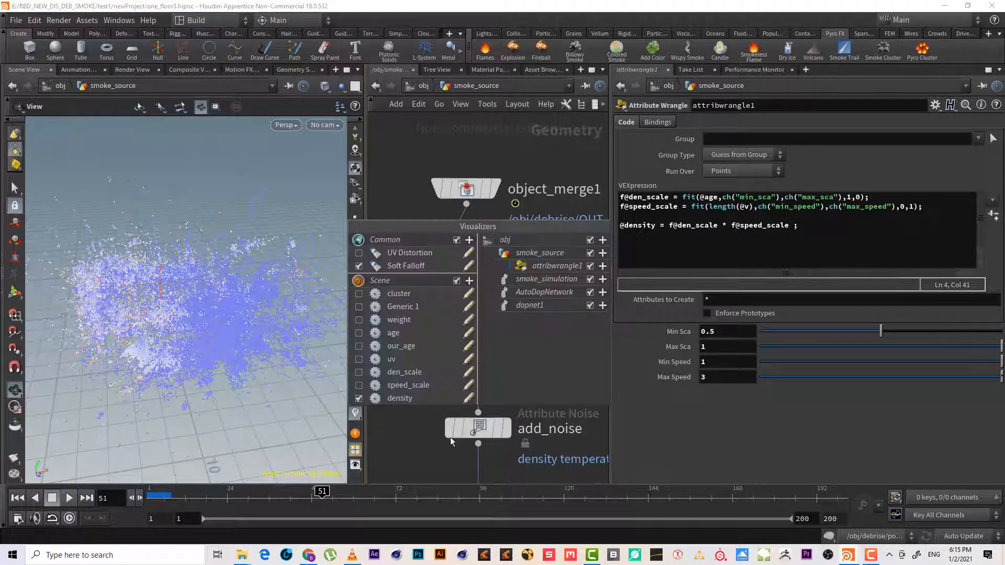
{"action": "left_click", "coordinate": [470, 401]}
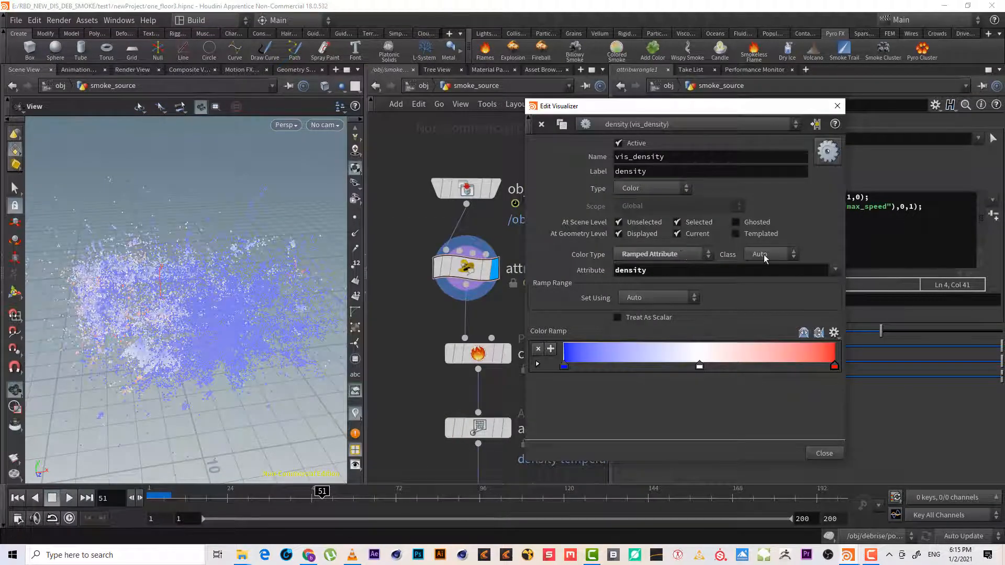
{"action": "left_click", "coordinate": [833, 333]}
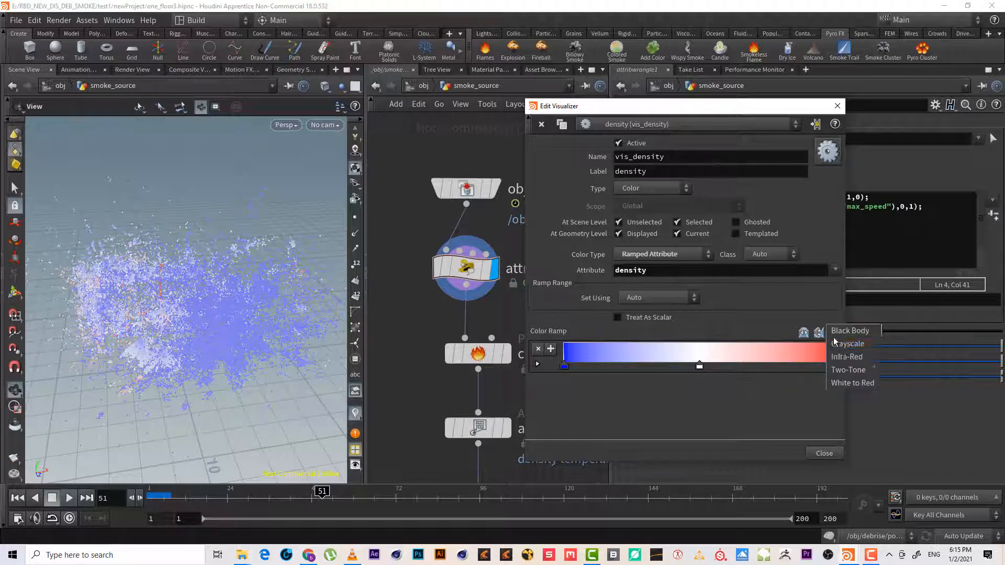
{"action": "left_click", "coordinate": [861, 360]}
{"action": "left_click", "coordinate": [824, 453]}
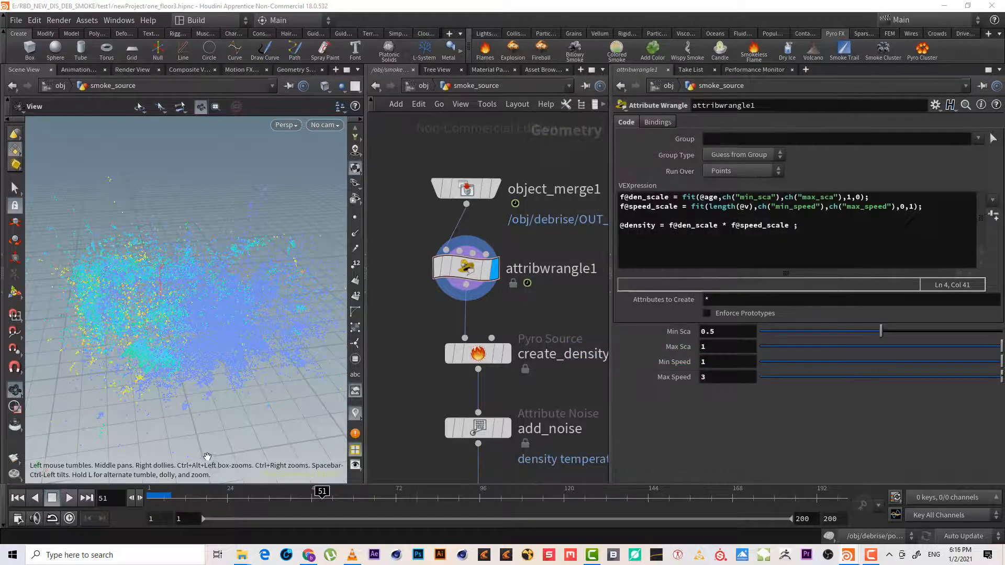
{"action": "left_click_drag", "start_coordinate": [159, 497], "coordinate": [289, 506]}
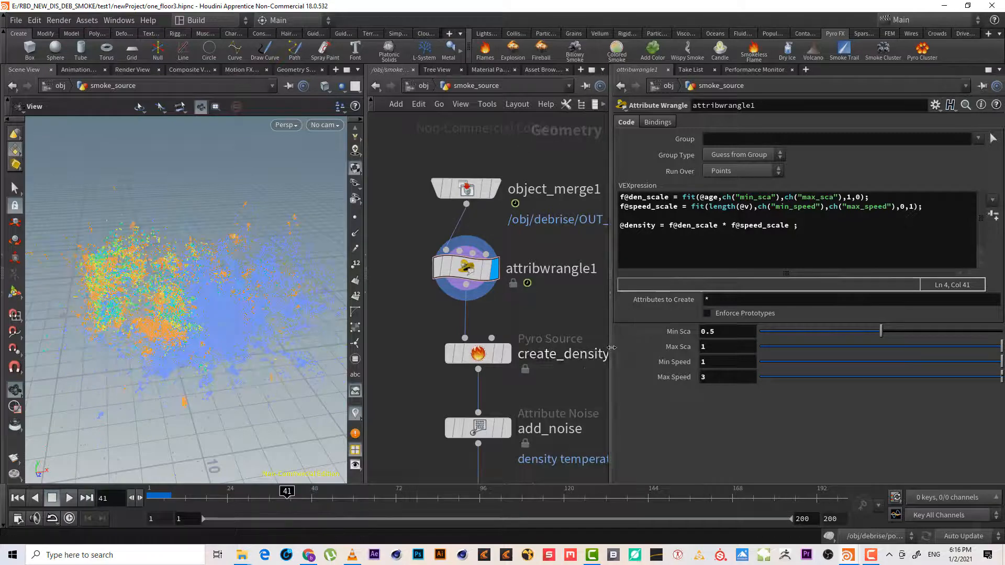
Display the rasterize node and scrub to frame 31 to examine the rasterized smoke source up close
{"action": "middle_click_drag", "start_coordinate": [574, 382], "coordinate": [530, 225]}
{"action": "left_click", "coordinate": [460, 348]}
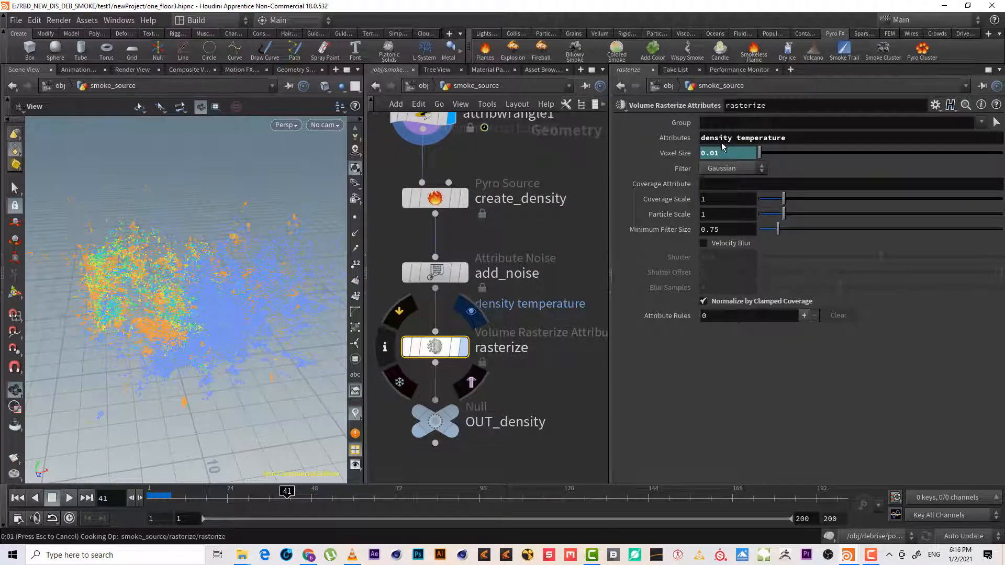
{"action": "left_click", "coordinate": [463, 347]}
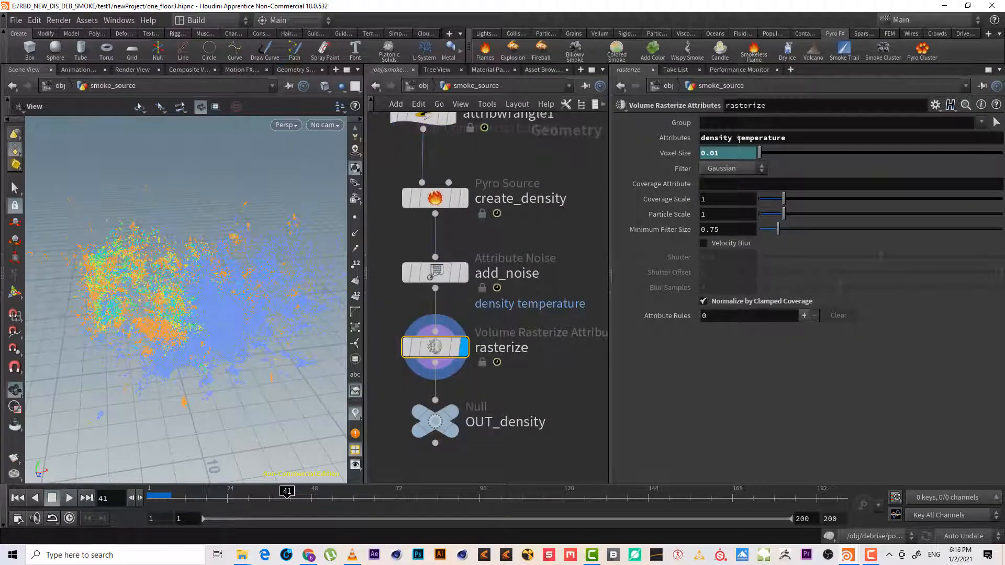
{"action": "left_click", "coordinate": [231, 496]}
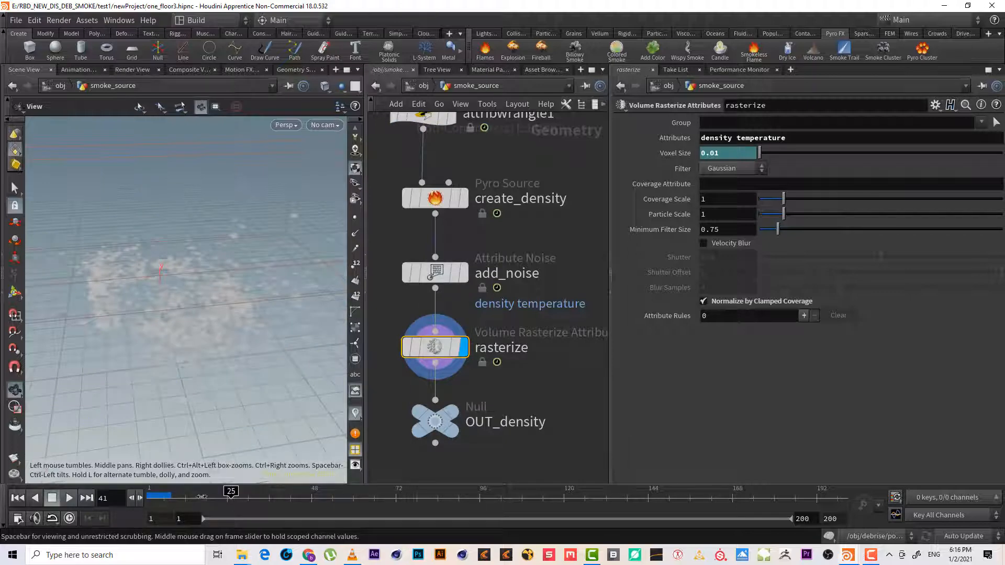
{"action": "left_click", "coordinate": [171, 499]}
{"action": "left_click_drag", "start_coordinate": [171, 499], "coordinate": [252, 494]}
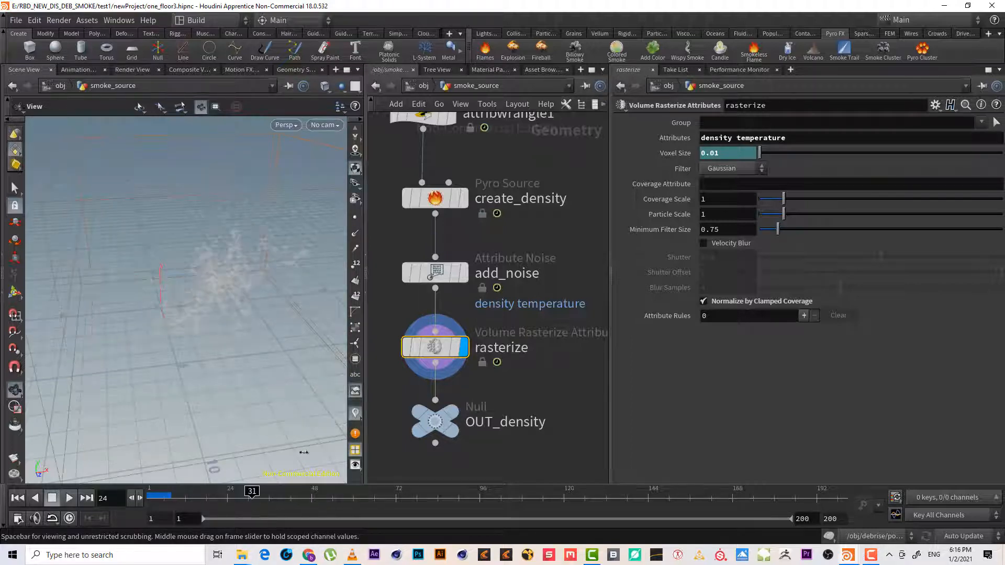
{"action": "right_click_drag", "start_coordinate": [247, 280], "coordinate": [307, 264]}
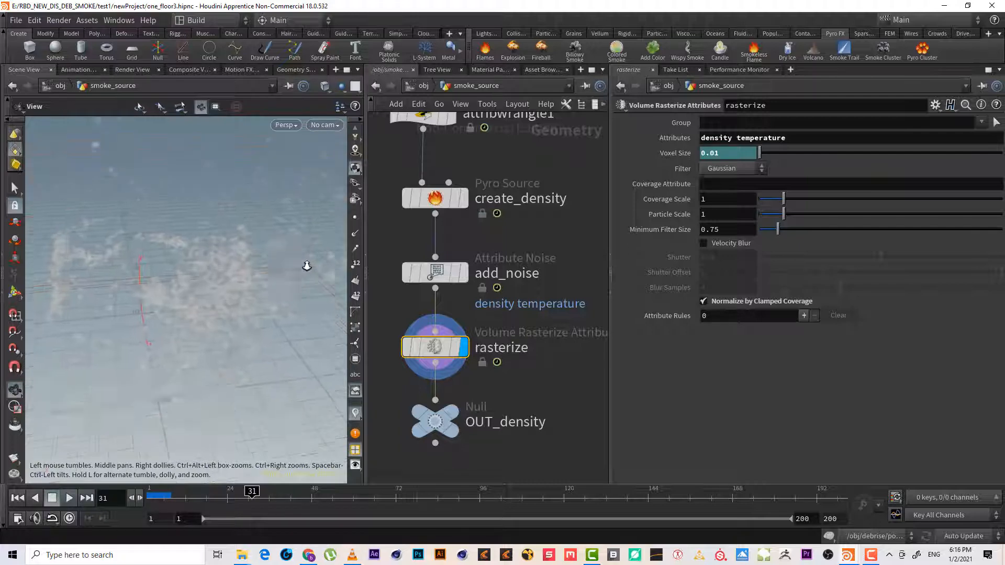
{"action": "left_click_drag", "start_coordinate": [308, 264], "coordinate": [184, 242]}
{"action": "right_click_drag", "start_coordinate": [184, 243], "coordinate": [175, 231]}
{"action": "left_click_drag", "start_coordinate": [174, 231], "coordinate": [184, 251]}
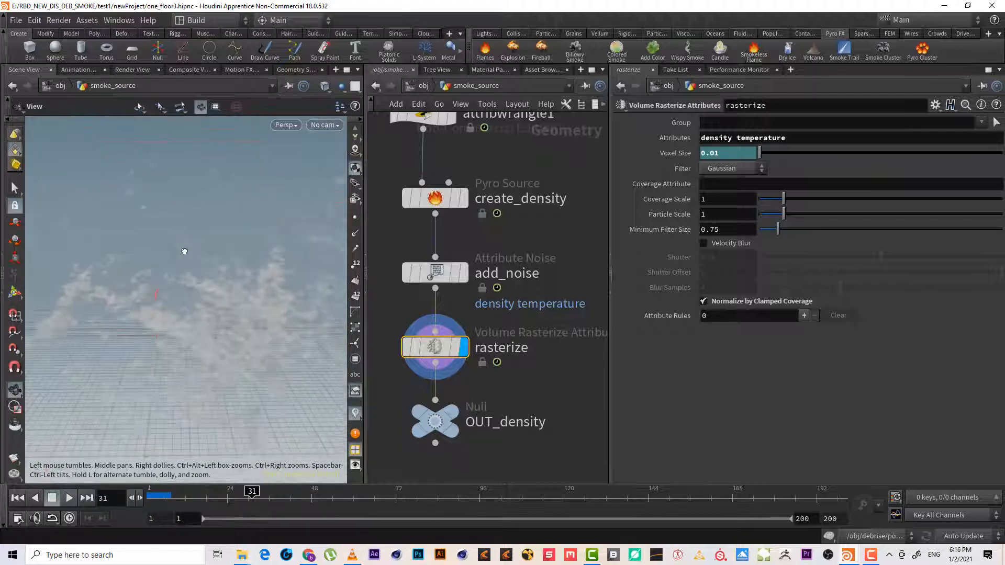
Turn on Velocity Blur for the rasterize node, with Shutter set to 1 and Shutter Offset to -1
{"action": "left_click", "coordinate": [733, 250]}
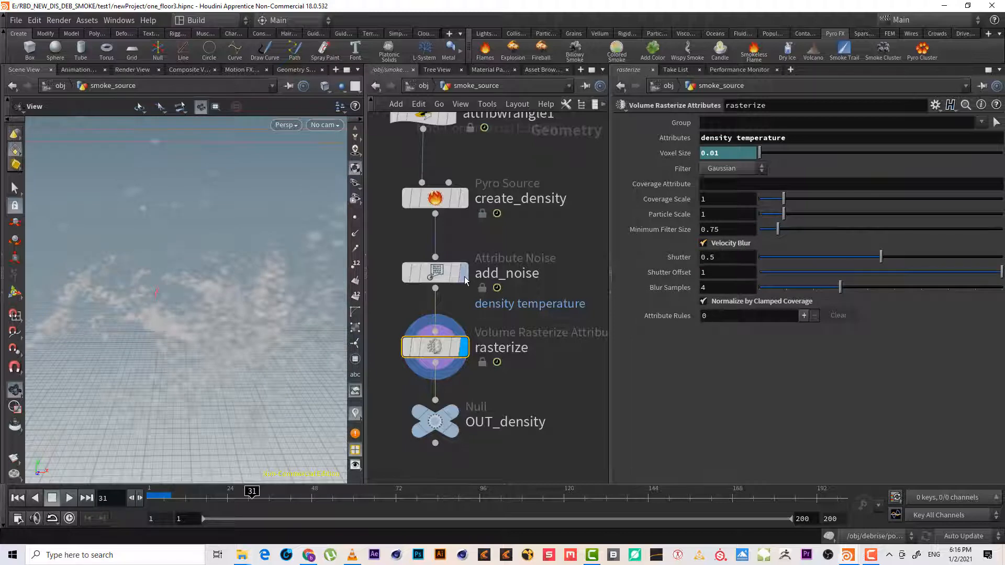
{"action": "middle_click_drag", "start_coordinate": [539, 236], "coordinate": [542, 343]}
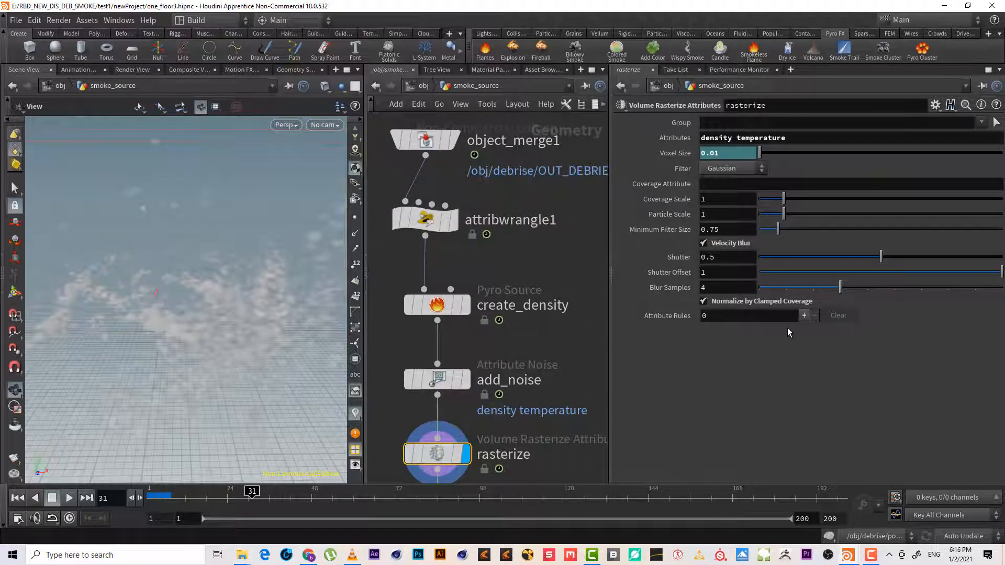
{"action": "left_click_drag", "start_coordinate": [931, 257], "coordinate": [995, 263]}
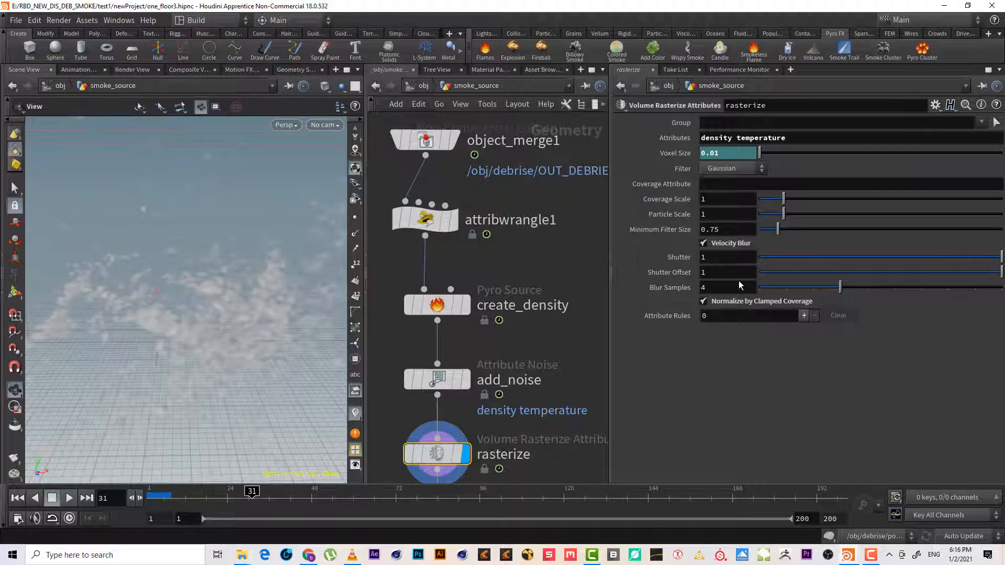
{"action": "left_click_drag", "start_coordinate": [768, 272], "coordinate": [743, 275]}
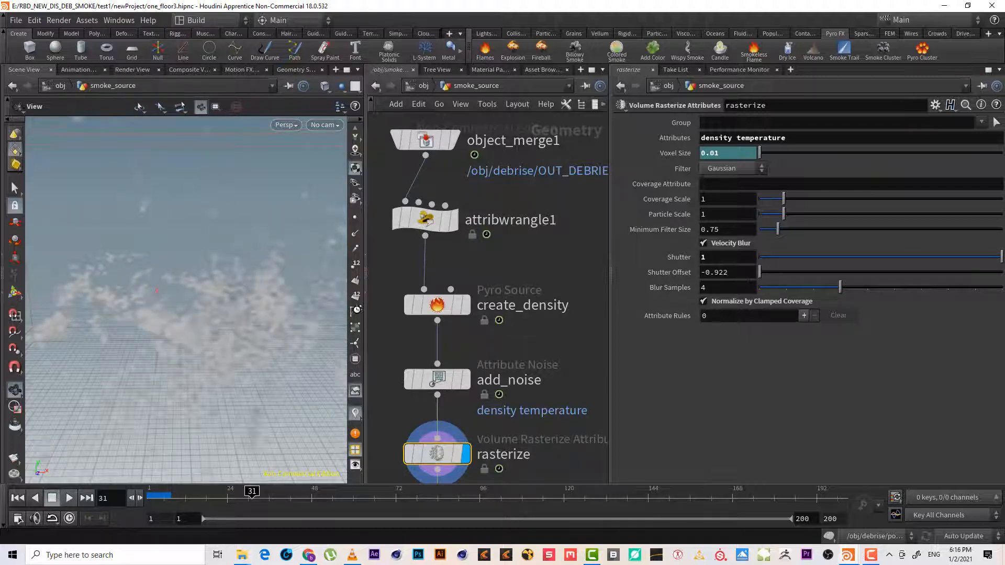
{"action": "left_click_drag", "start_coordinate": [169, 316], "coordinate": [169, 317]}
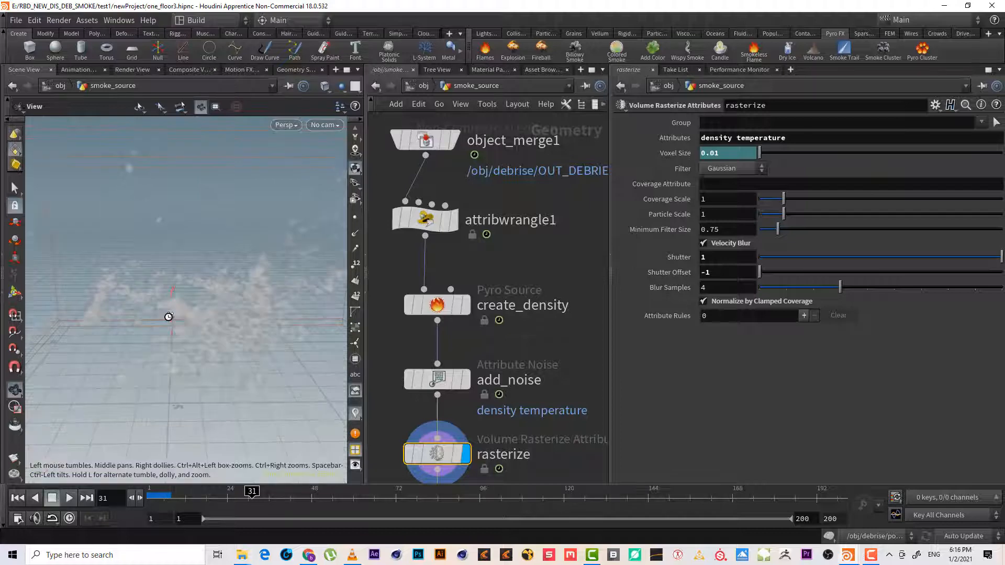
Bypass attribwrangle1 and re-enable it to compare the rasterized smoke with and without the density scaling
{"action": "left_click_drag", "start_coordinate": [238, 266], "coordinate": [244, 289]}
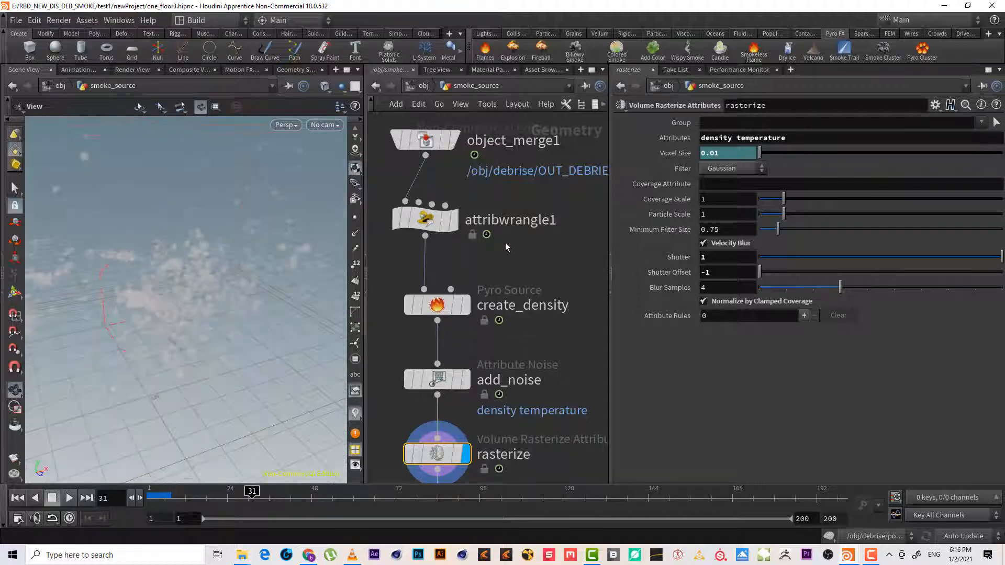
{"action": "middle_click_drag", "start_coordinate": [506, 243], "coordinate": [529, 254]}
{"action": "mouse_move", "coordinate": [456, 238]}
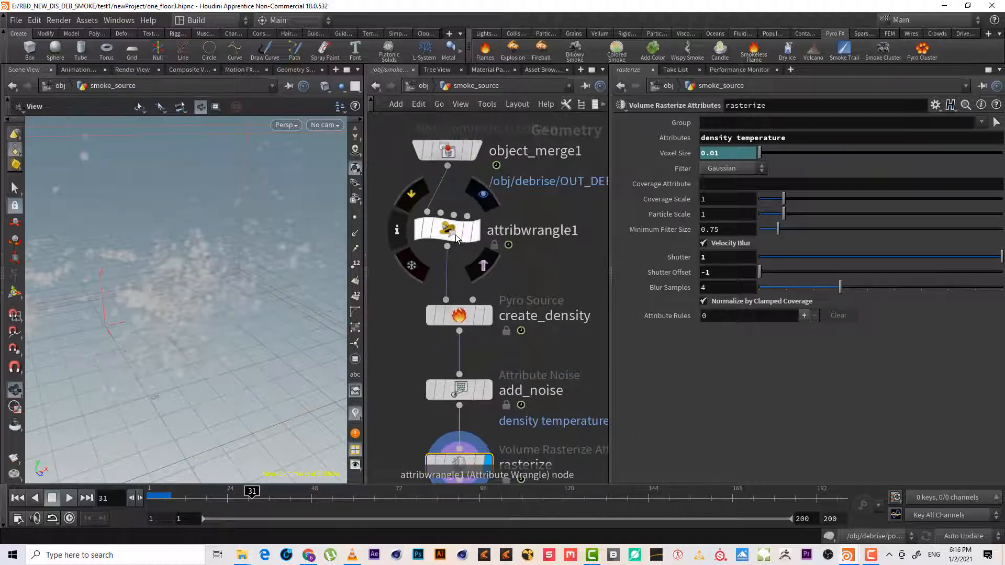
{"action": "left_click", "coordinate": [408, 195]}
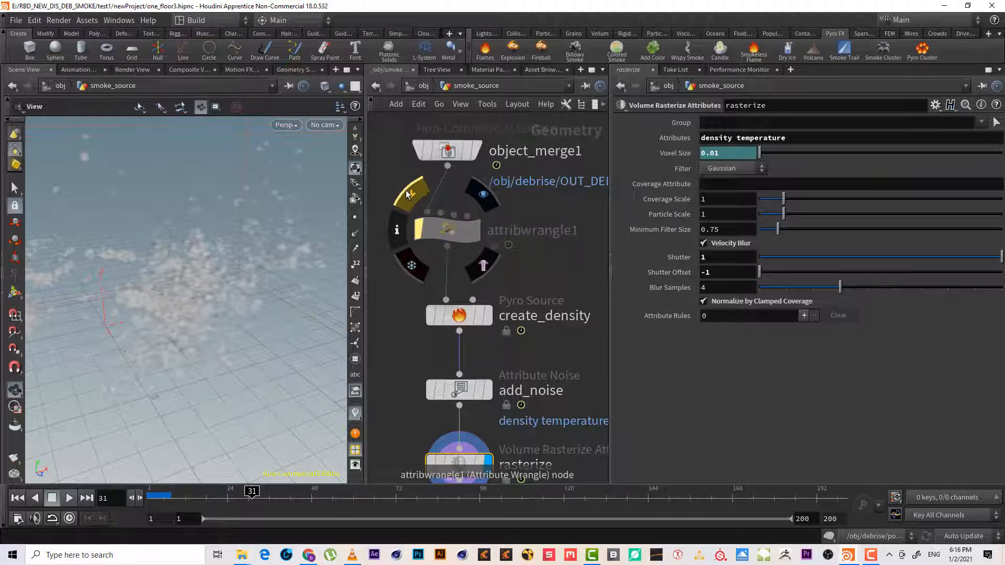
{"action": "left_click", "coordinate": [414, 197]}
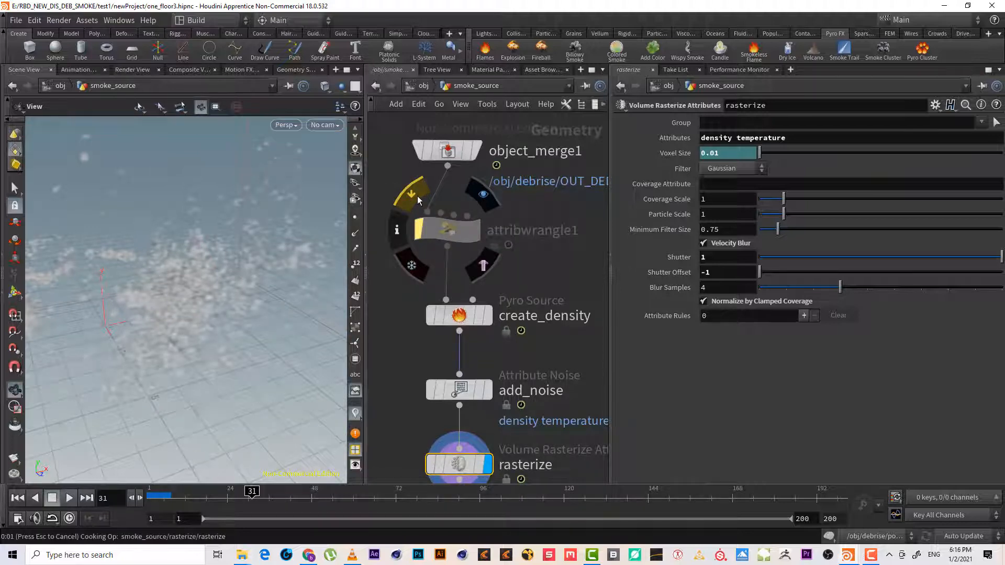
Examine the add_noise node's noise, distribution and fractal settings and its place in the smoke source network
{"action": "scroll", "coordinate": [537, 259], "scroll_direction": "down", "scroll_amount": 2}
{"action": "left_click", "coordinate": [495, 355]}
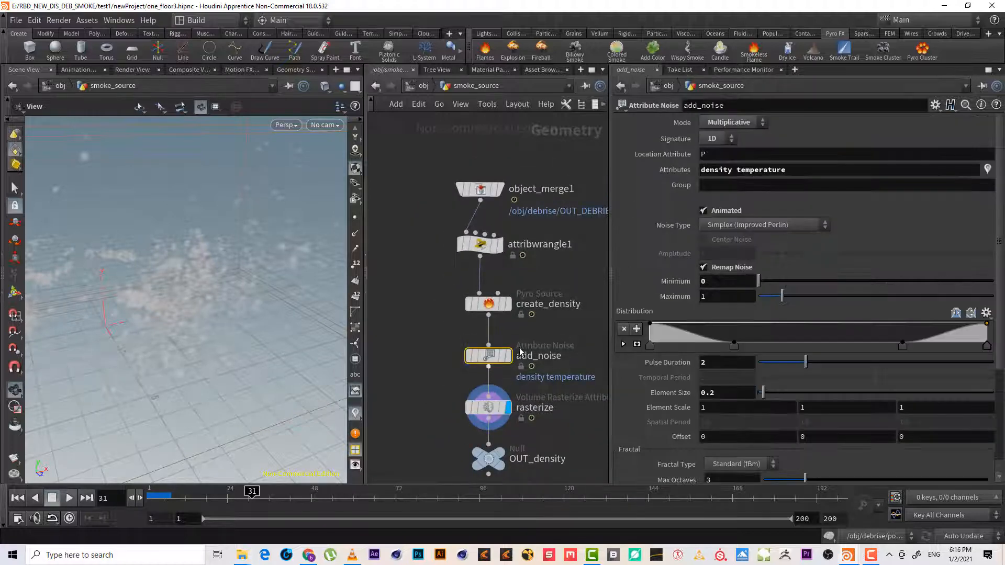
{"action": "scroll", "coordinate": [978, 305], "scroll_direction": "down", "scroll_amount": 3}
{"action": "scroll", "coordinate": [978, 305], "scroll_direction": "up", "scroll_amount": 3}
{"action": "scroll", "coordinate": [738, 325], "scroll_direction": "down", "scroll_amount": 4}
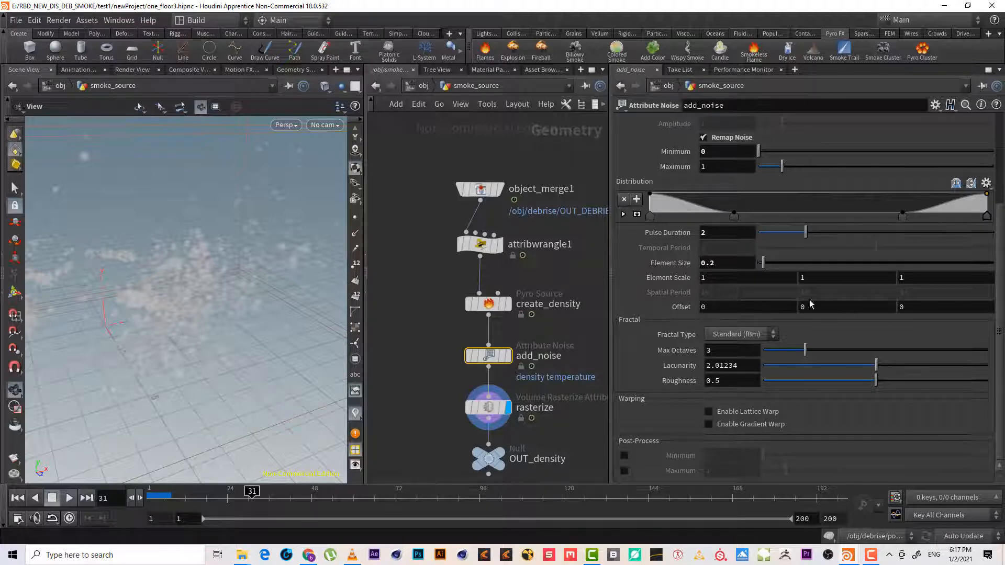
{"action": "scroll", "coordinate": [1003, 288], "scroll_direction": "up", "scroll_amount": 4}
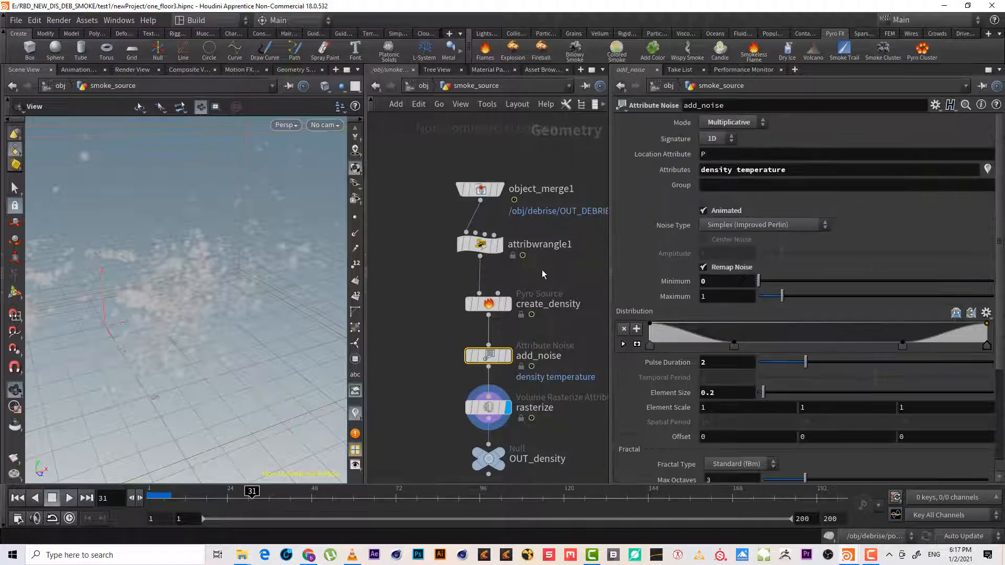
{"action": "middle_click_drag", "start_coordinate": [543, 270], "coordinate": [479, 285]}
{"action": "scroll", "coordinate": [517, 288], "scroll_direction": "down", "scroll_amount": 2}
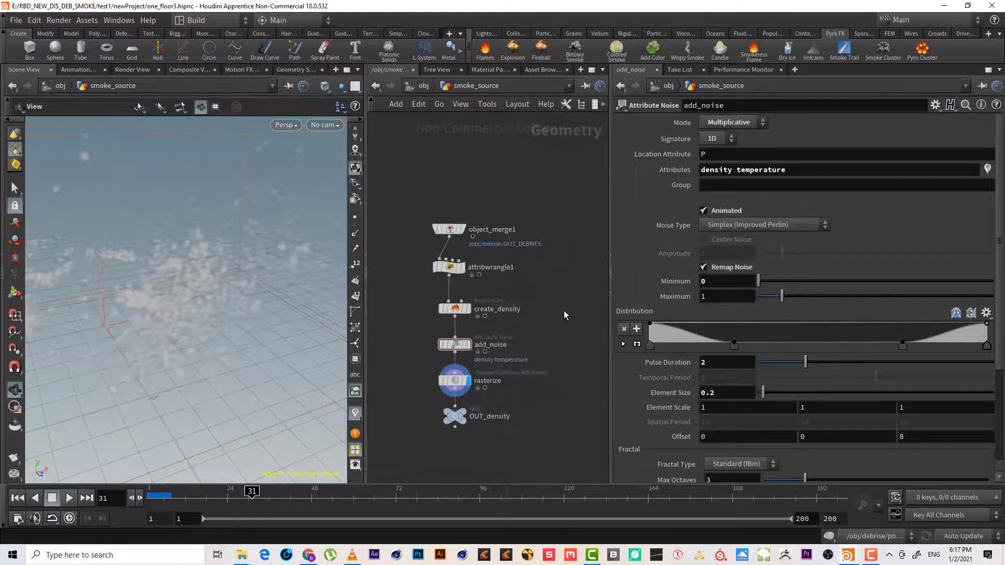
{"action": "middle_click_drag", "start_coordinate": [564, 309], "coordinate": [535, 278]}
{"action": "scroll", "coordinate": [510, 308], "scroll_direction": "up", "scroll_amount": 2}
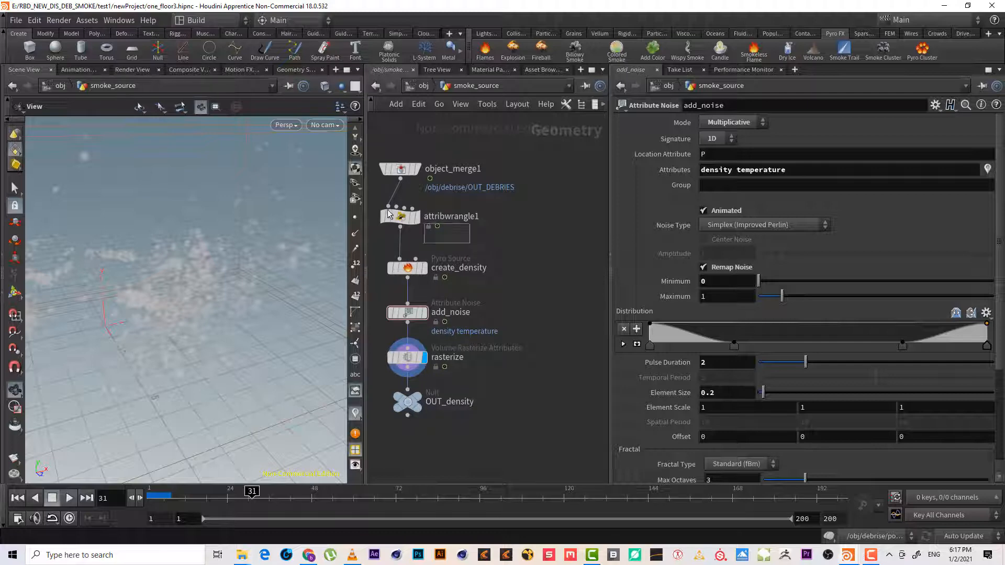
Branch a Trail node off object_merge1, display it, and set its Trail Length to 6
{"action": "left_click", "coordinate": [405, 215]}
{"action": "middle_click_drag", "start_coordinate": [494, 241], "coordinate": [502, 244]}
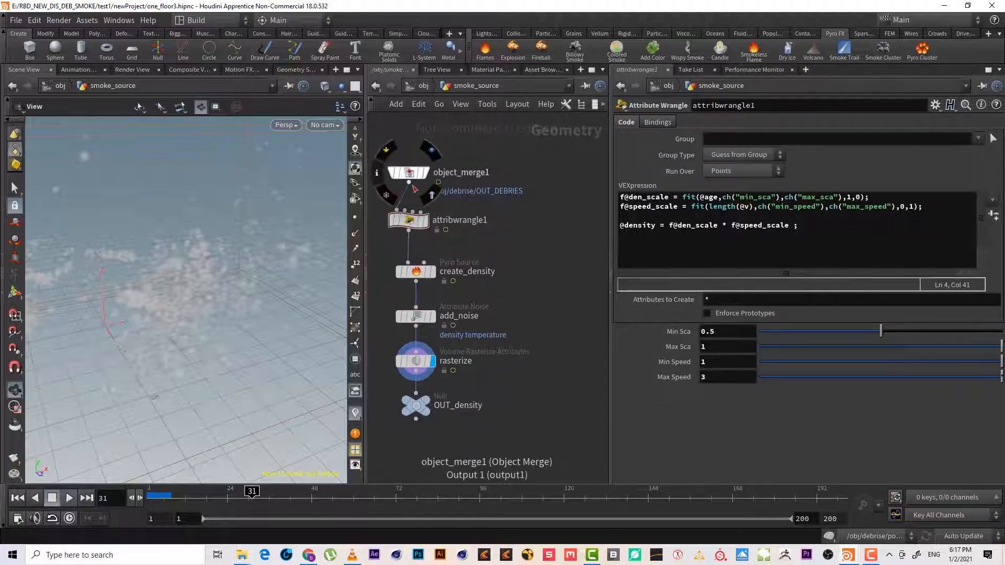
{"action": "left_click", "coordinate": [409, 182]}
{"action": "key", "text": "Tab"}
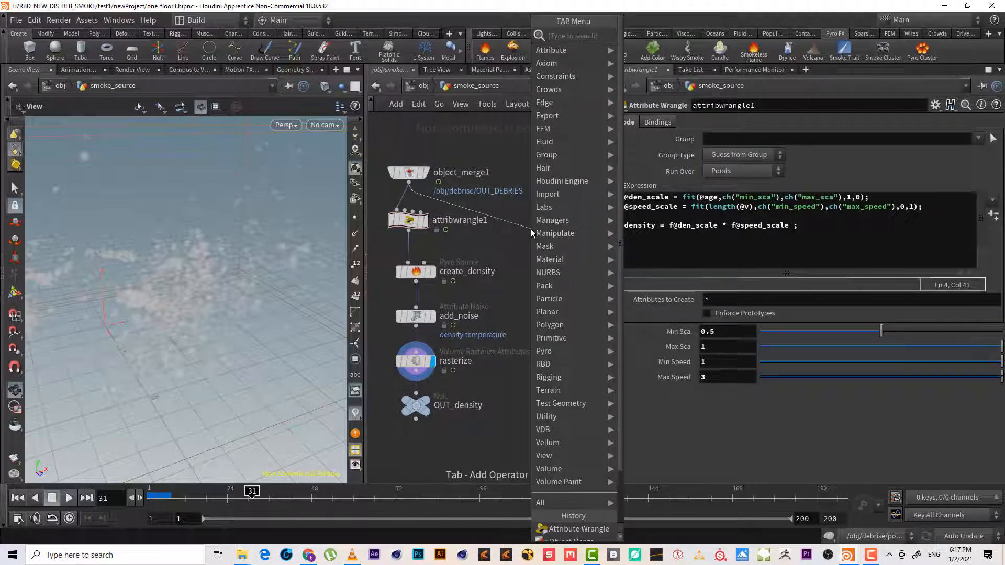
{"action": "type", "text": "tr"}
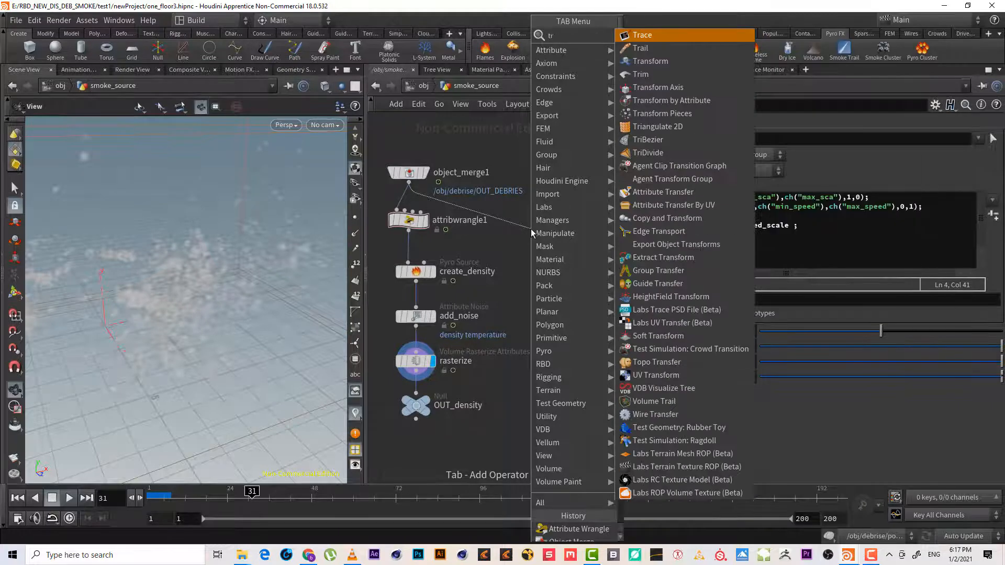
{"action": "key", "text": "Down"}
{"action": "key", "text": "Return"}
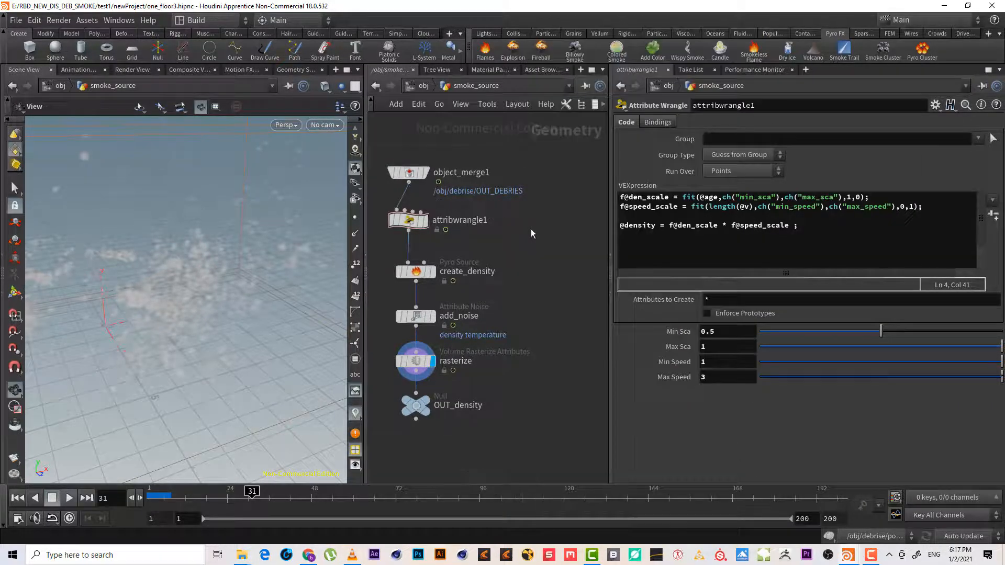
{"action": "left_click", "coordinate": [530, 228]}
{"action": "mouse_move", "coordinate": [540, 233]}
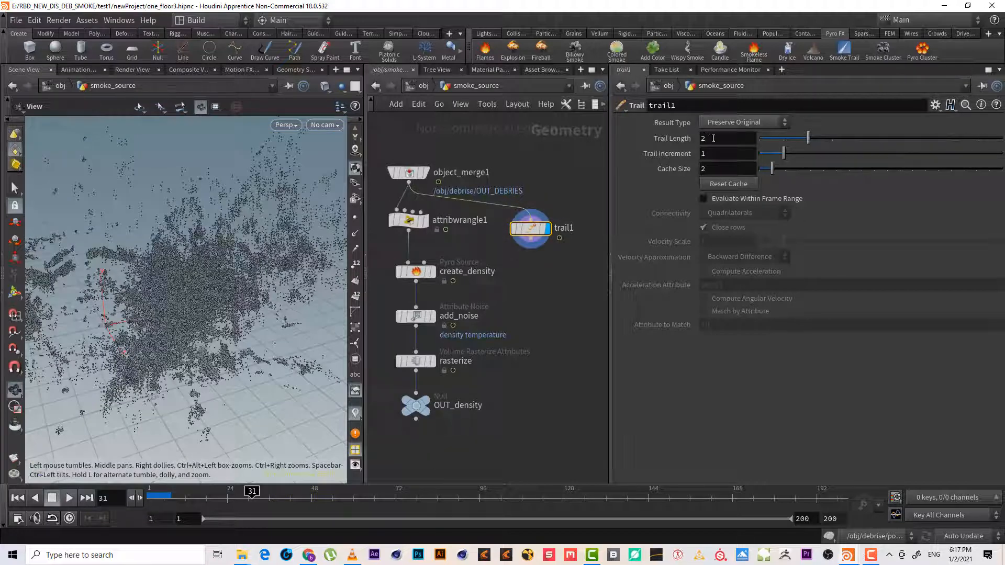
{"action": "left_click_drag", "start_coordinate": [713, 138], "coordinate": [677, 138]}
{"action": "type", "text": "6"}
{"action": "key", "text": "Return"}
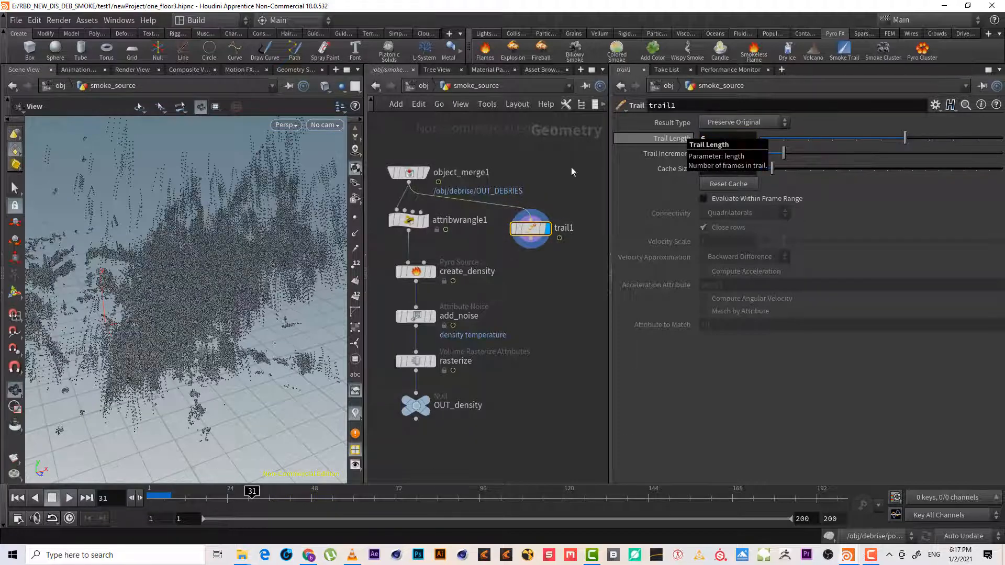
{"action": "middle_click_drag", "start_coordinate": [536, 273], "coordinate": [498, 265]}
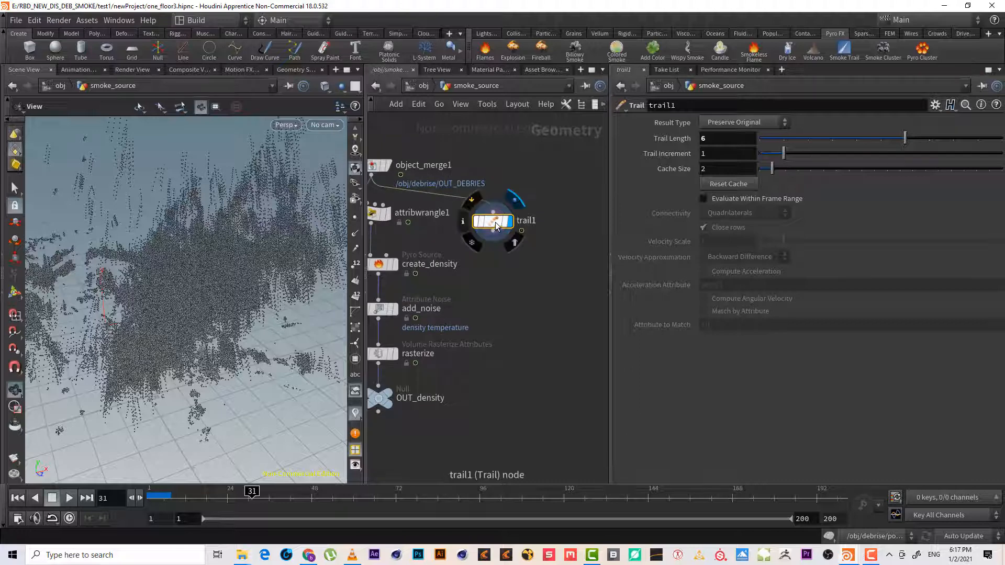
{"action": "left_click_drag", "start_coordinate": [495, 222], "coordinate": [525, 219]}
{"action": "left_click", "coordinate": [521, 231]}
{"action": "key", "text": "Tab"}
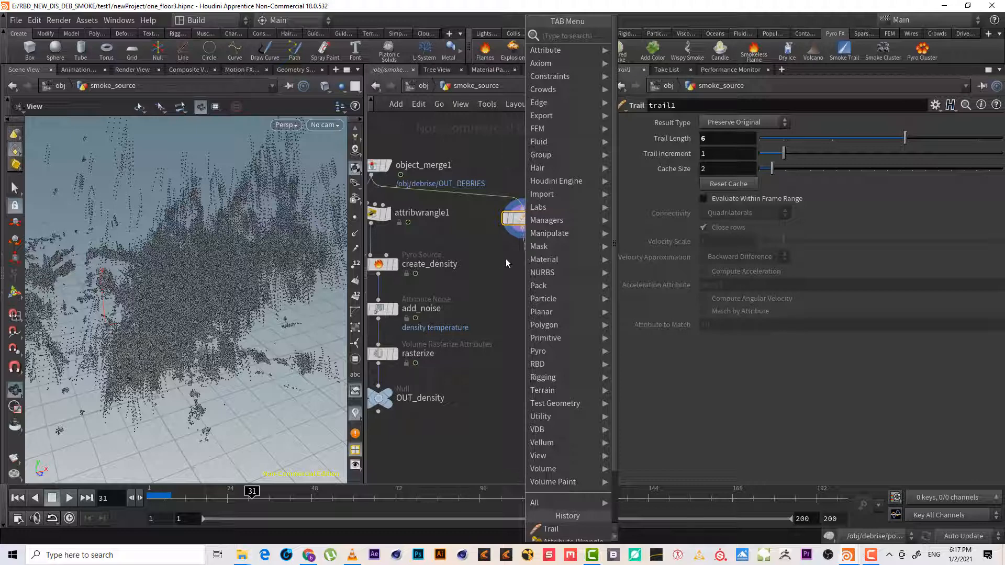
{"action": "left_click", "coordinate": [505, 258]}
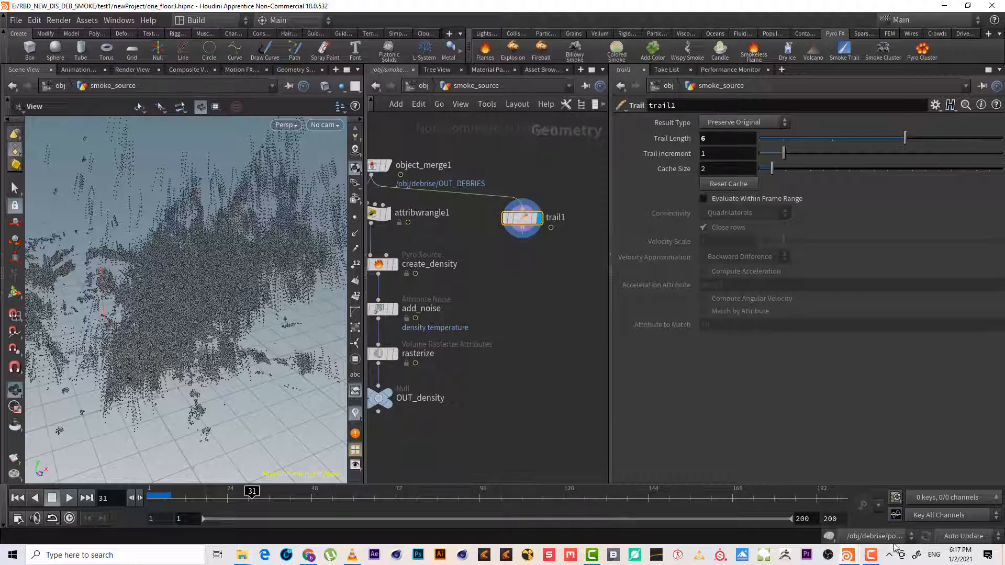
{"action": "left_click", "coordinate": [870, 555]}
{"action": "left_click", "coordinate": [864, 477]}
Connect an Add node after trail1 and display it
{"action": "left_click", "coordinate": [522, 237]}
{"action": "key", "text": "Tab"}
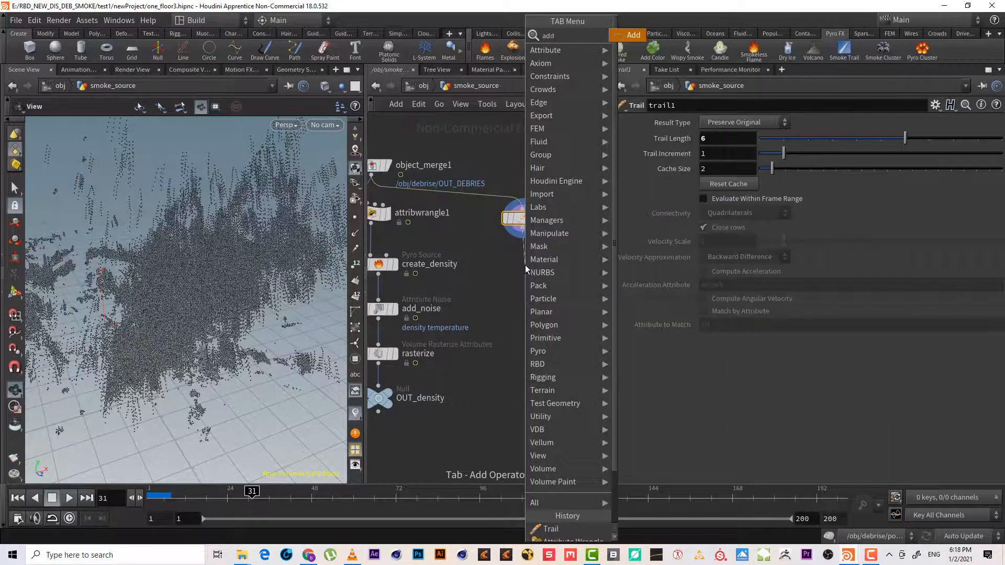
{"action": "key", "text": "Return"}
{"action": "left_click", "coordinate": [525, 265]}
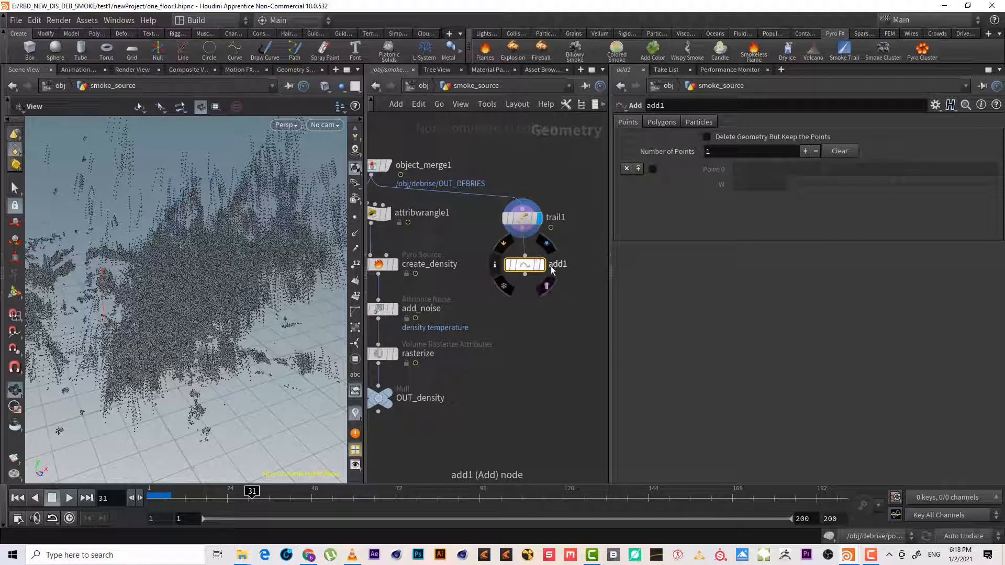
{"action": "left_click", "coordinate": [539, 264]}
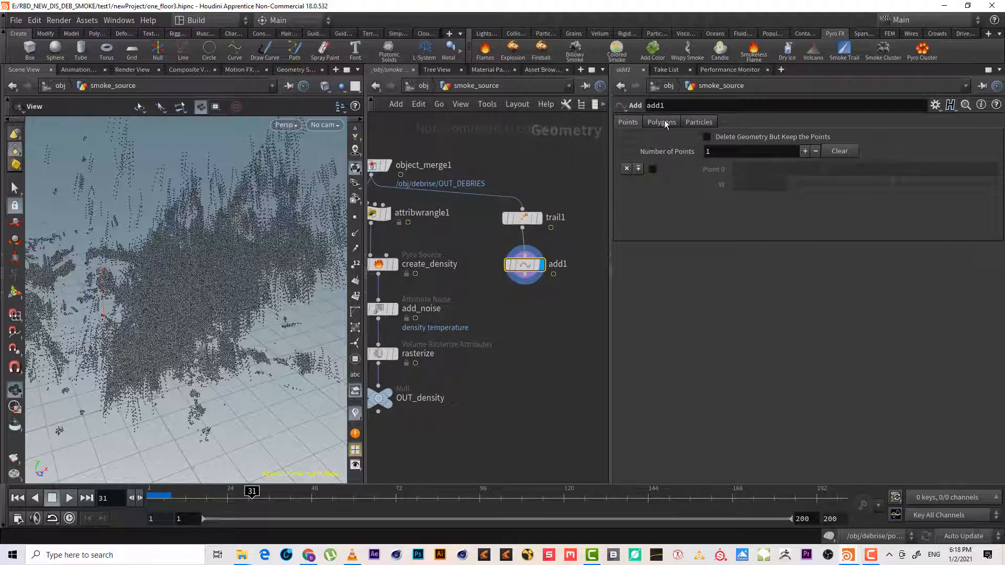
Make add1 build polygons by group, adding By Attribute with the attribute name id
{"action": "left_click", "coordinate": [663, 122]}
{"action": "left_click", "coordinate": [687, 152]}
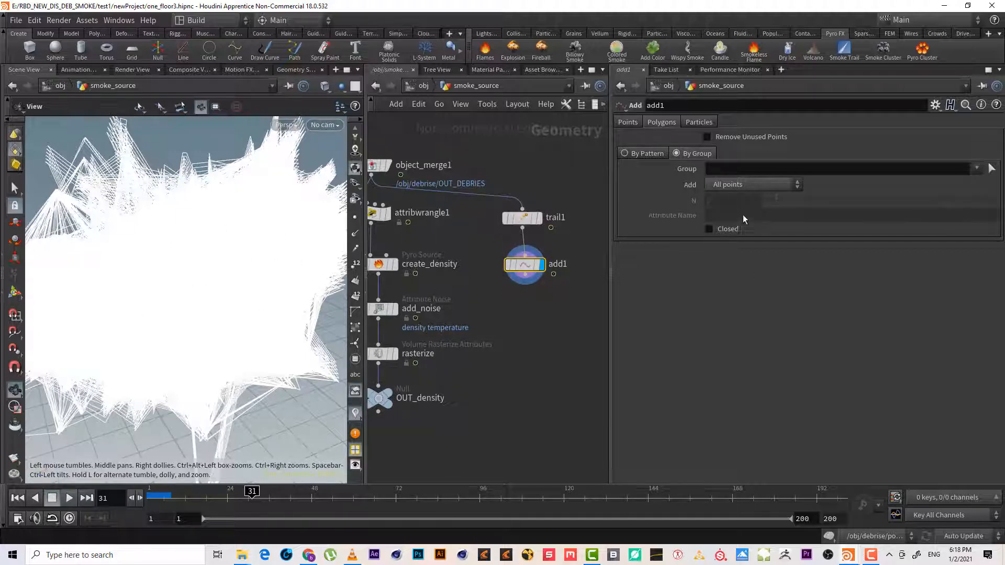
{"action": "left_click", "coordinate": [753, 184]}
{"action": "left_click", "coordinate": [757, 249]}
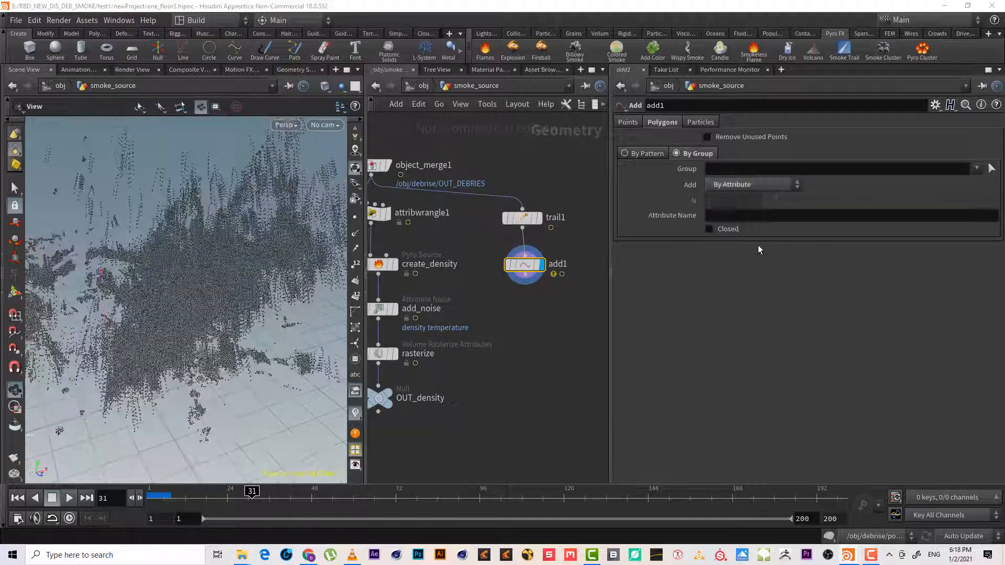
{"action": "left_click", "coordinate": [728, 215]}
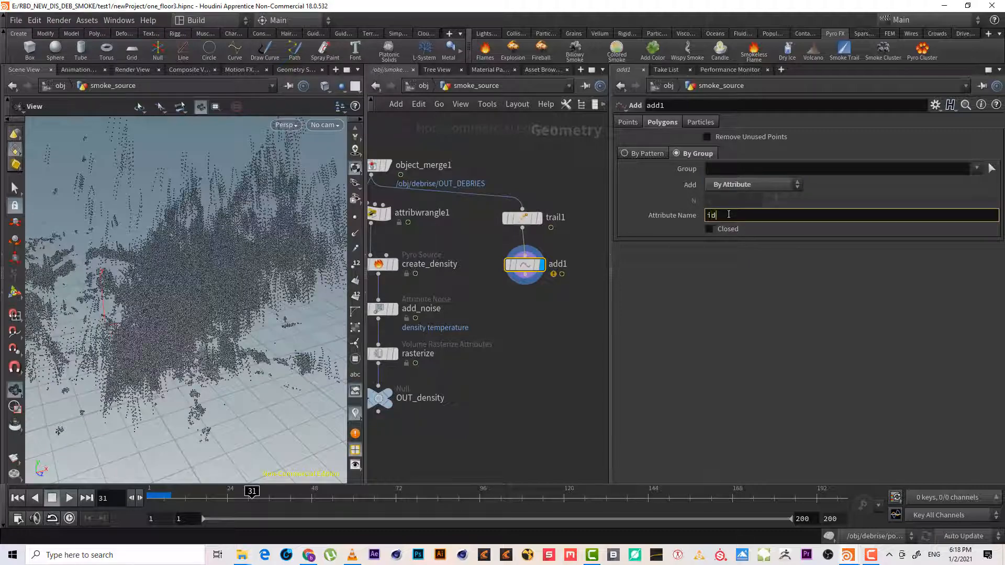
{"action": "key", "text": "Return"}
Examine the debris trail lines up close and set trail1's Trail Length to 8
{"action": "scroll", "coordinate": [131, 164], "scroll_direction": "up", "scroll_amount": 5}
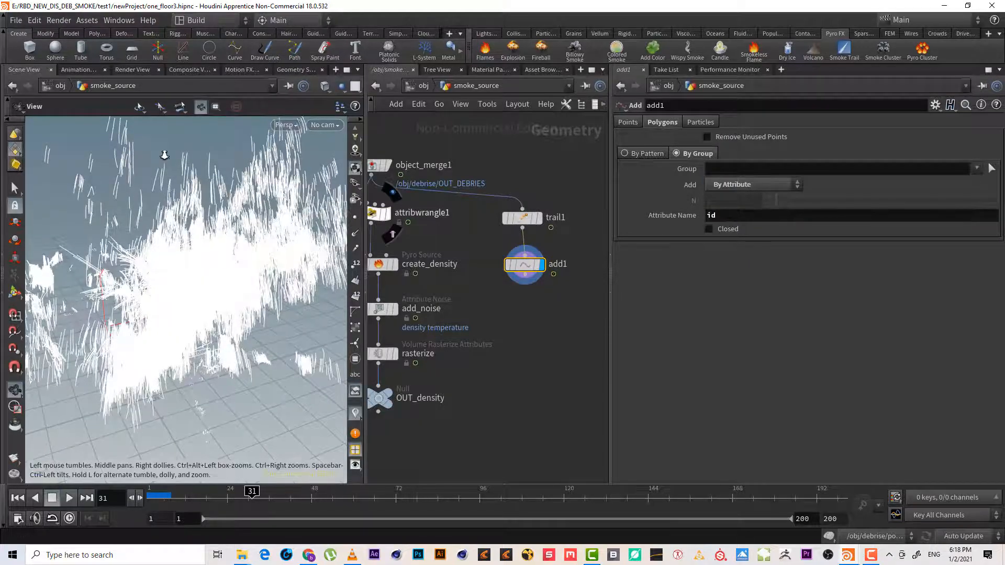
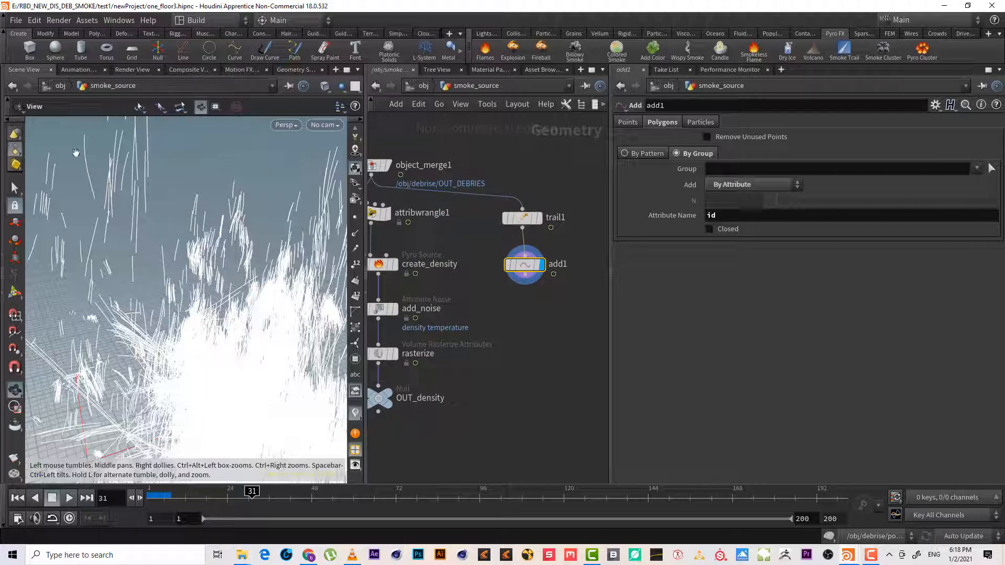
{"action": "left_click_drag", "start_coordinate": [184, 261], "coordinate": [89, 272]}
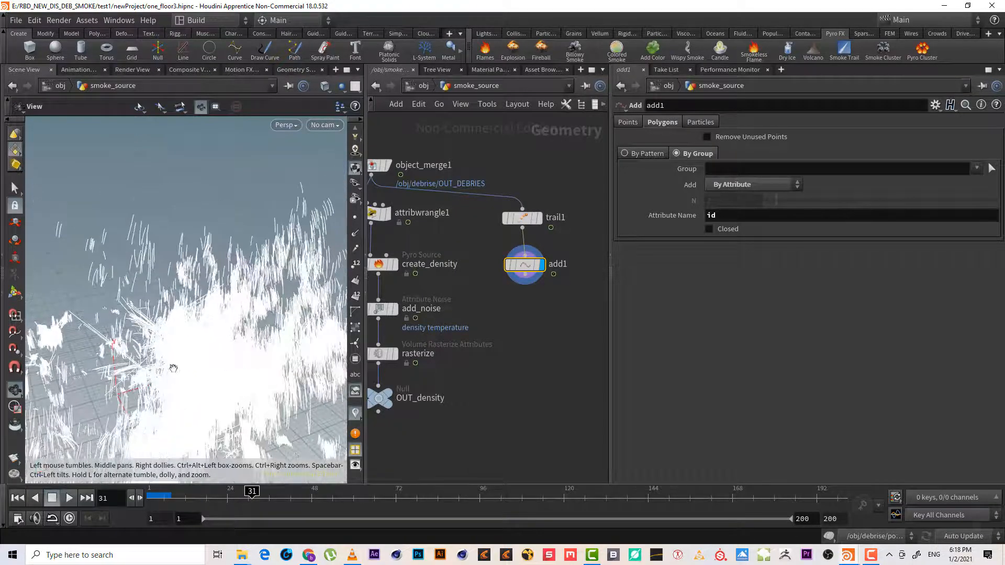
{"action": "left_click", "coordinate": [523, 218]}
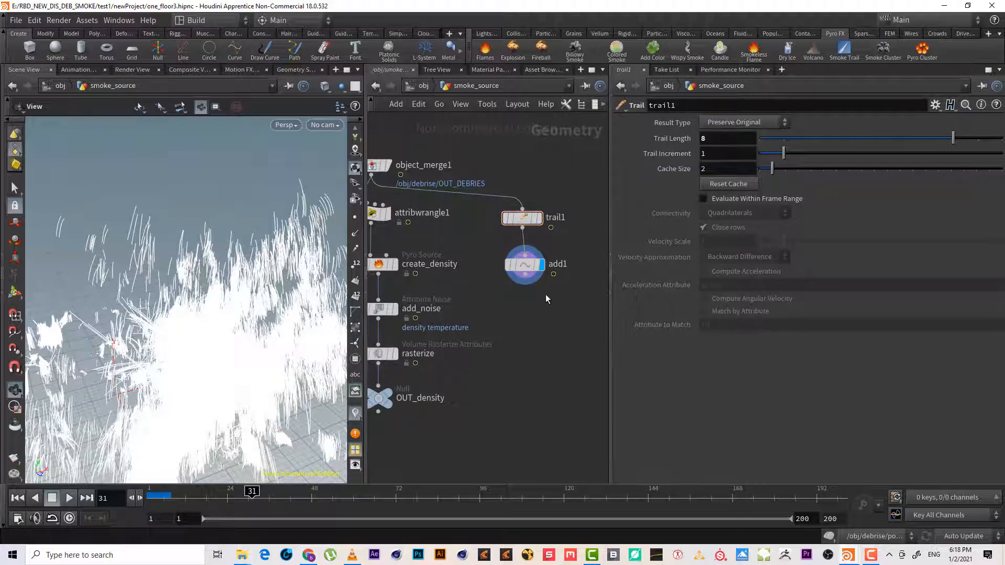
{"action": "middle_click_drag", "start_coordinate": [545, 294], "coordinate": [504, 268]}
{"action": "left_click_drag", "start_coordinate": [532, 285], "coordinate": [494, 195]}
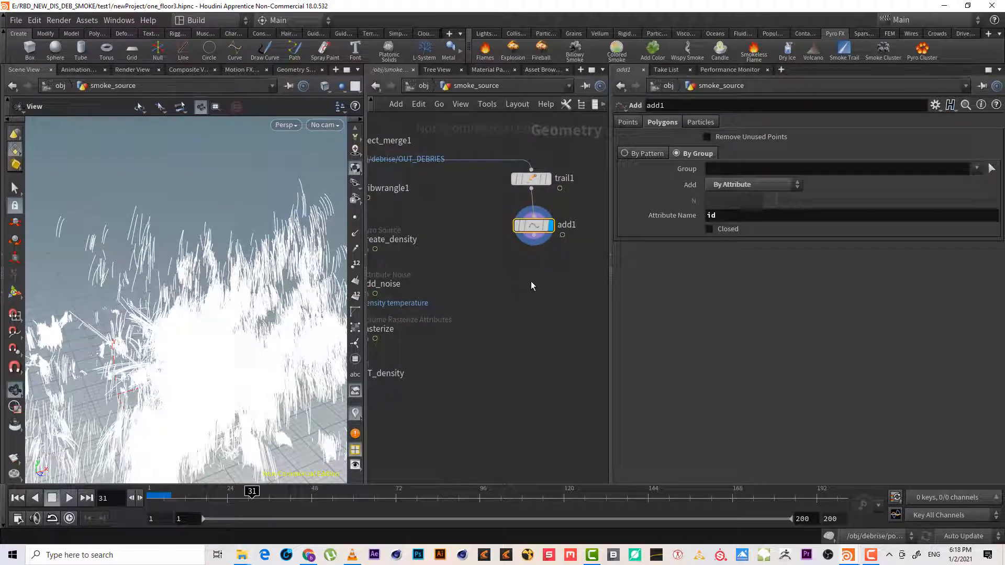
{"action": "key", "text": "Tab"}
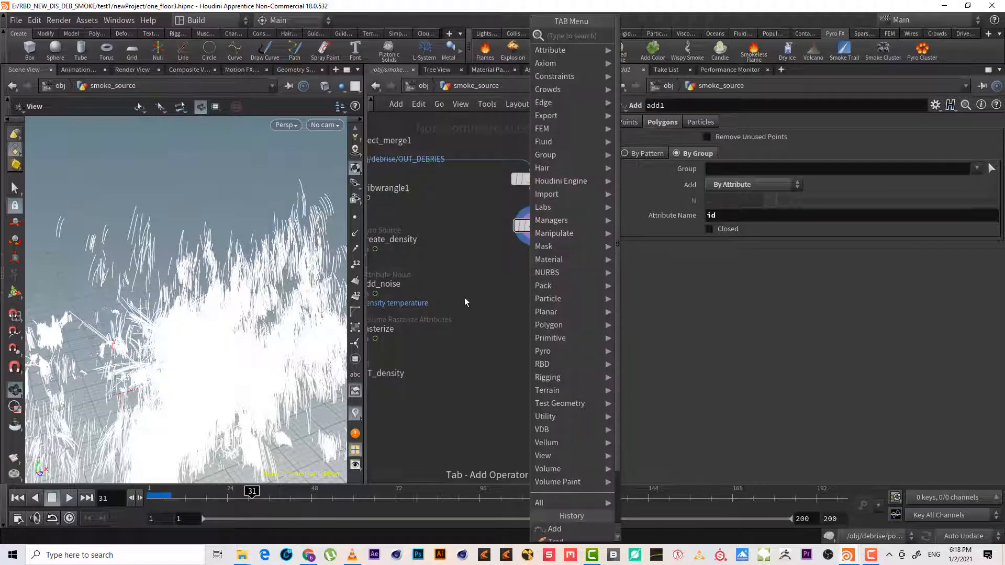
{"action": "key", "text": "Escape"}
Turn on point display in the viewport and examine the point spacing along the trail lines
{"action": "left_click", "coordinate": [354, 217]}
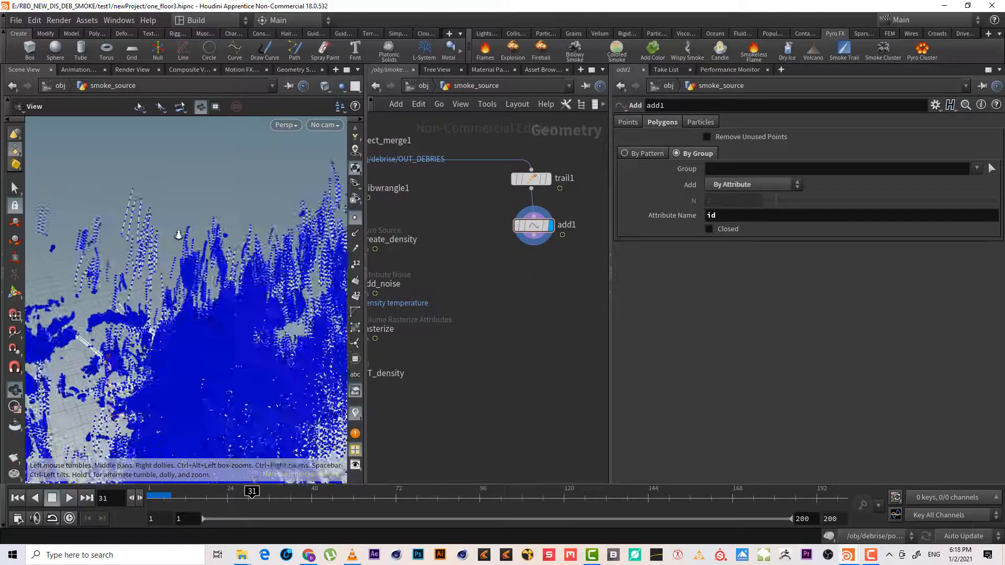
{"action": "left_click_drag", "start_coordinate": [178, 235], "coordinate": [96, 299]}
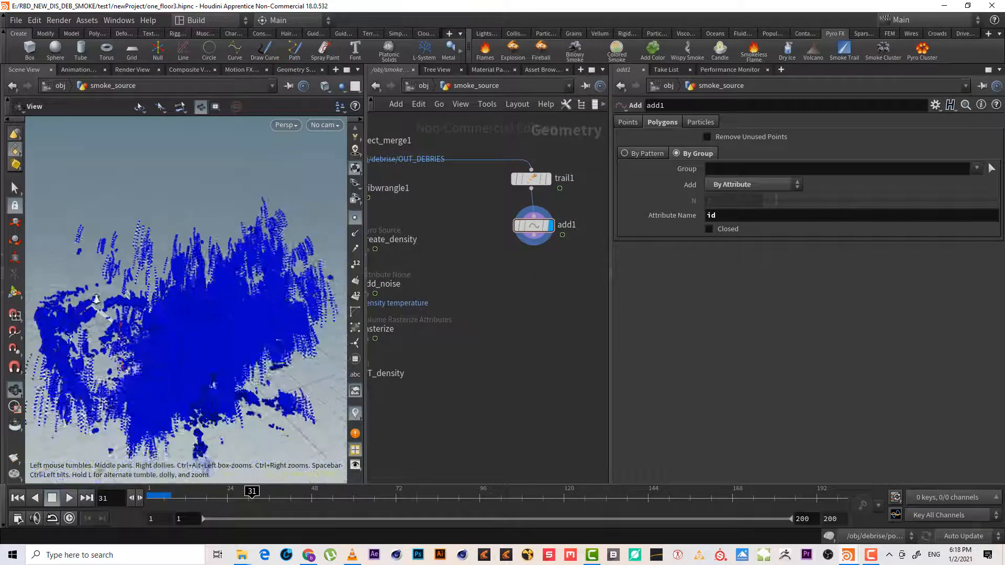
{"action": "right_click_drag", "start_coordinate": [96, 298], "coordinate": [211, 299]}
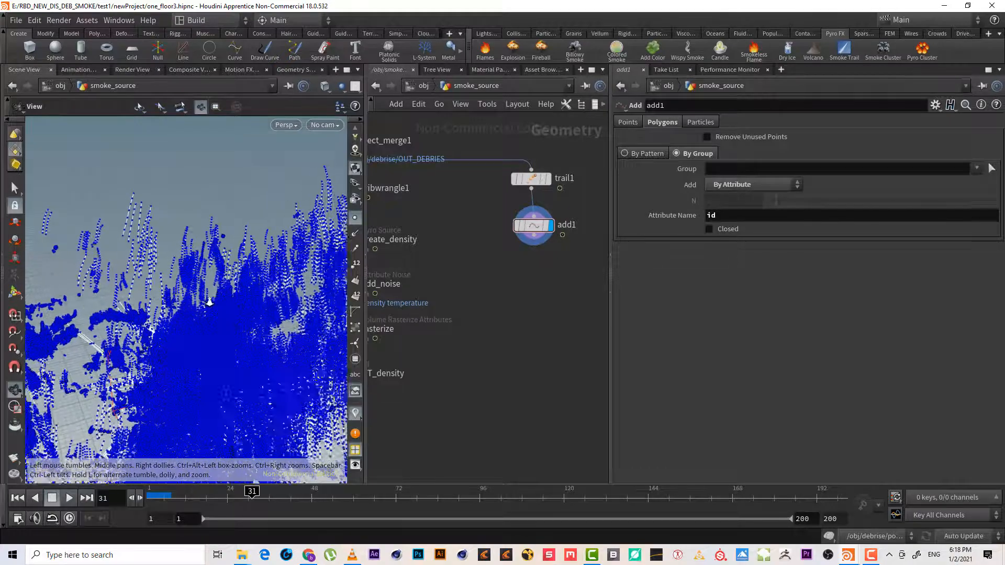
Connect a Resample node after add1, display it and inspect the resampled trail lines
{"action": "left_click", "coordinate": [535, 242]}
{"action": "key", "text": "Tab"}
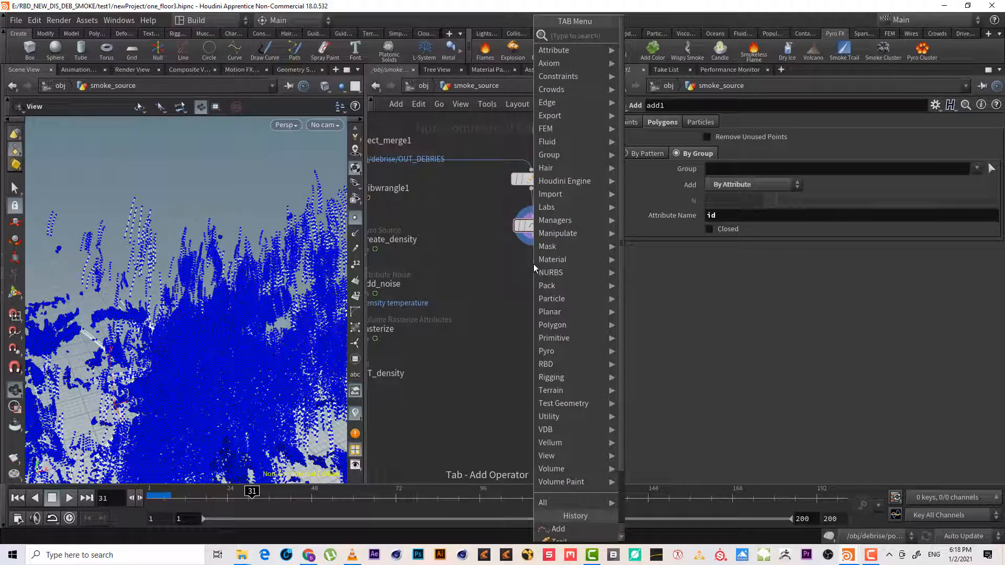
{"action": "type", "text": "res"}
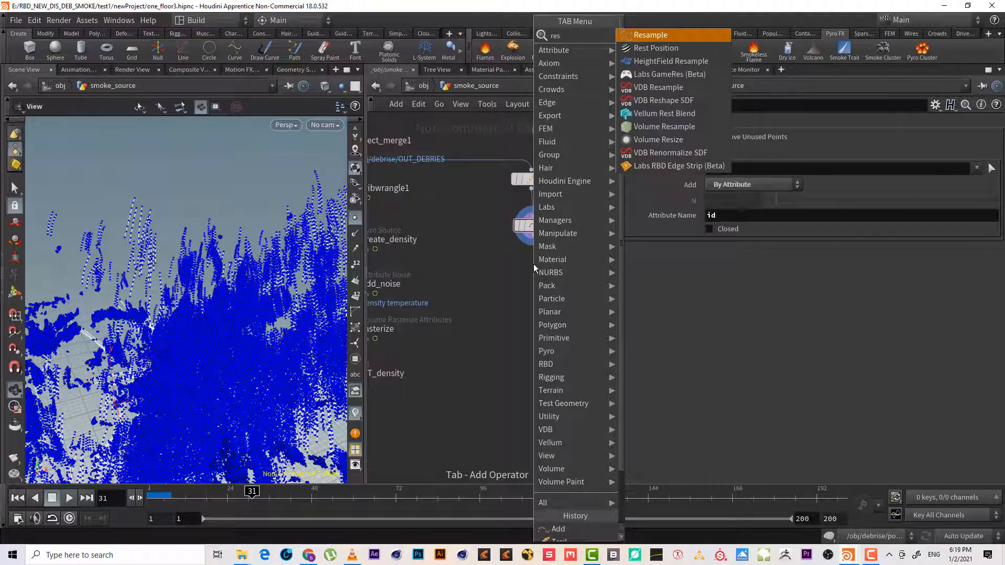
{"action": "key", "text": "Return"}
{"action": "left_click", "coordinate": [532, 264]}
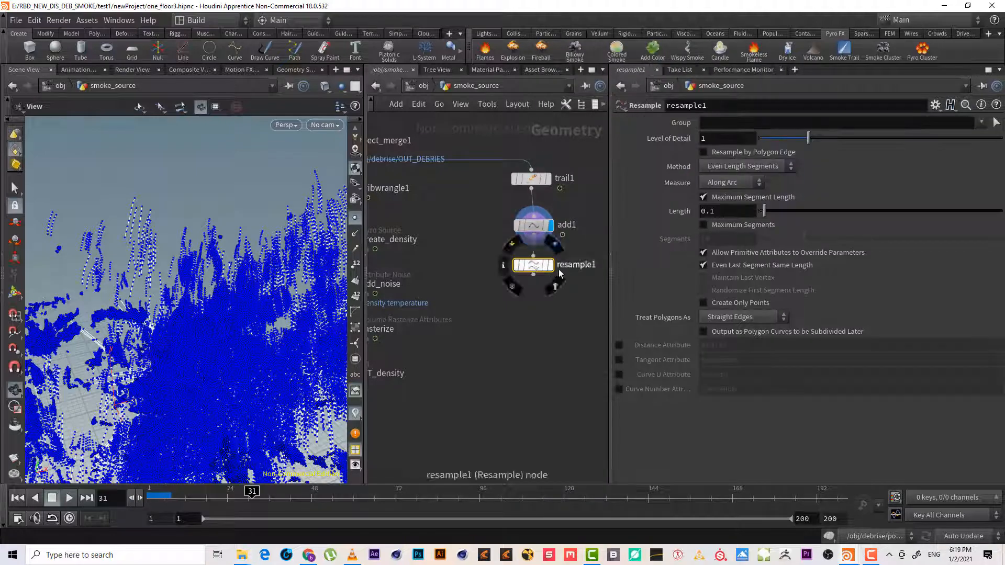
{"action": "left_click", "coordinate": [549, 265]}
{"action": "left_click_drag", "start_coordinate": [116, 229], "coordinate": [262, 230]}
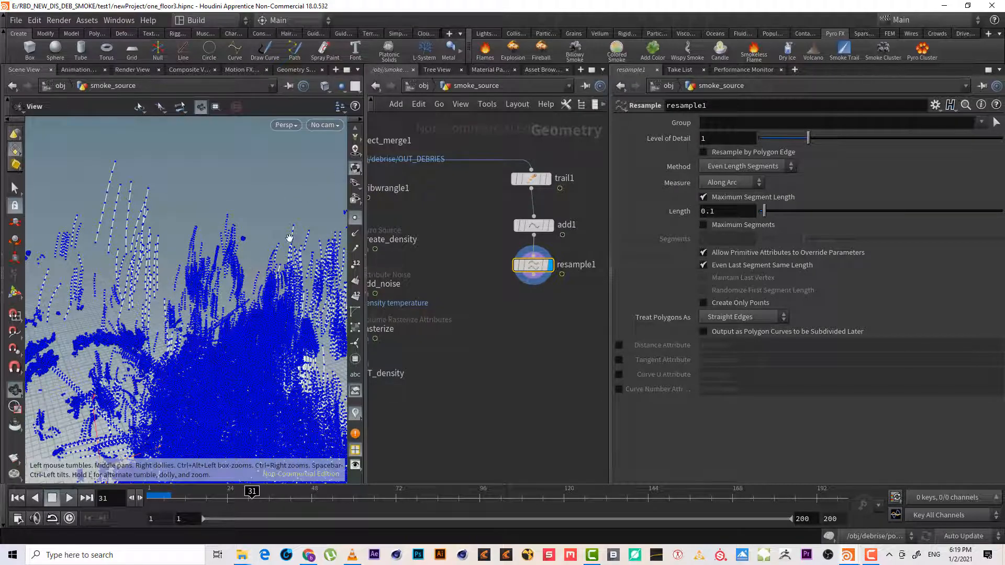
Set resample1's maximum segment length to 0.05 and inspect the point spacing along the trails
{"action": "left_click_drag", "start_coordinate": [767, 209], "coordinate": [731, 213]}
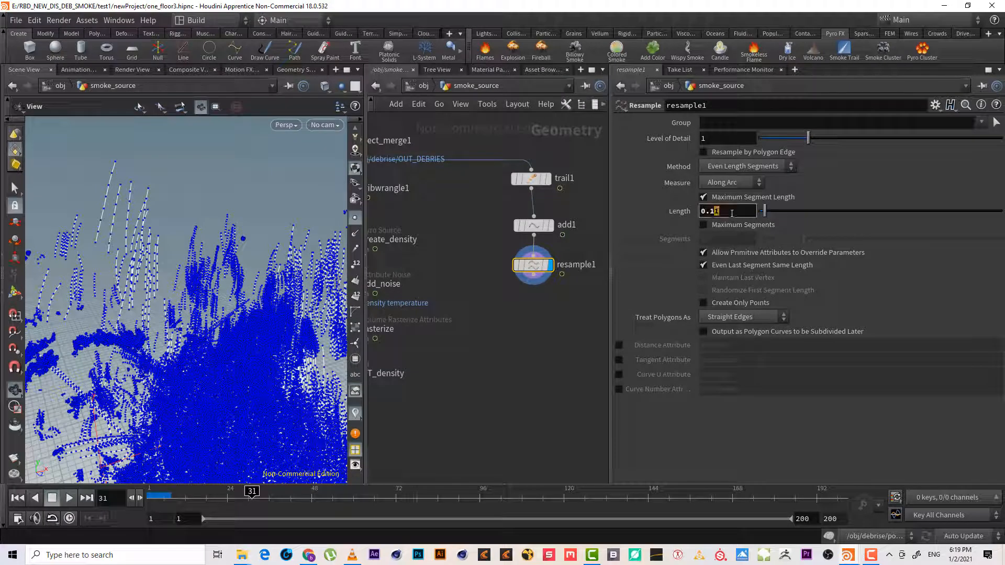
{"action": "type", "text": "5"}
{"action": "key", "text": "Return"}
{"action": "left_click_drag", "start_coordinate": [227, 339], "coordinate": [130, 147]}
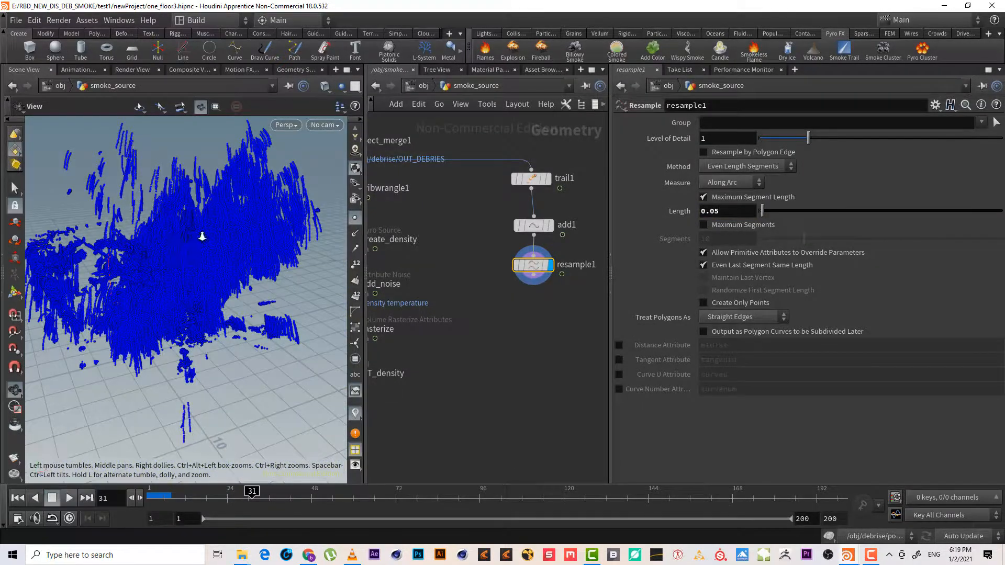
{"action": "scroll", "coordinate": [203, 235], "scroll_direction": "up", "scroll_amount": 5}
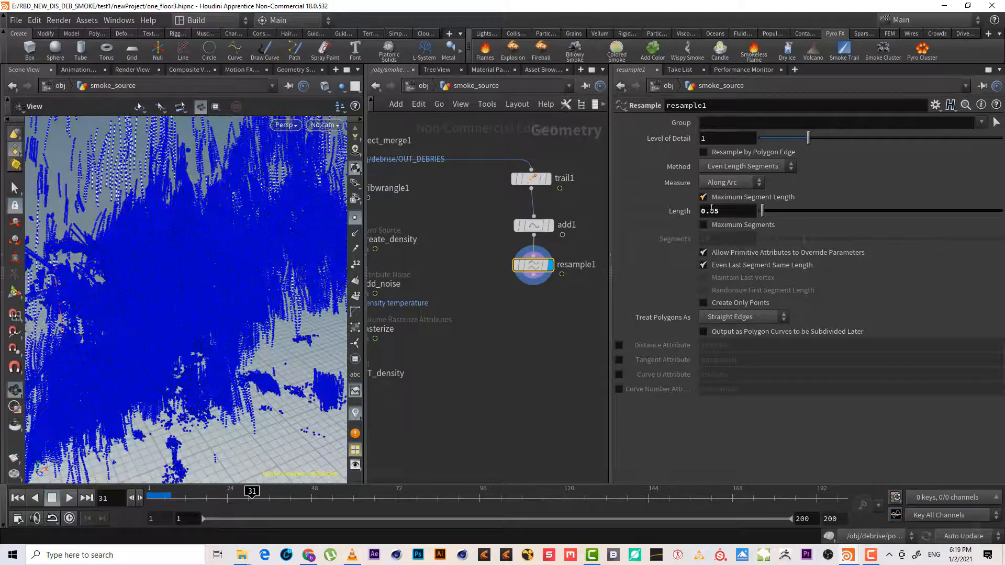
Set resample1's maximum segment length to 0.1 and turn off point display in the viewport
{"action": "left_click_drag", "start_coordinate": [711, 208], "coordinate": [754, 203]}
{"action": "key", "text": "BackSpace"}
{"action": "key", "text": "BackSpace"}
{"action": "type", "text": "1"}
{"action": "key", "text": "Return"}
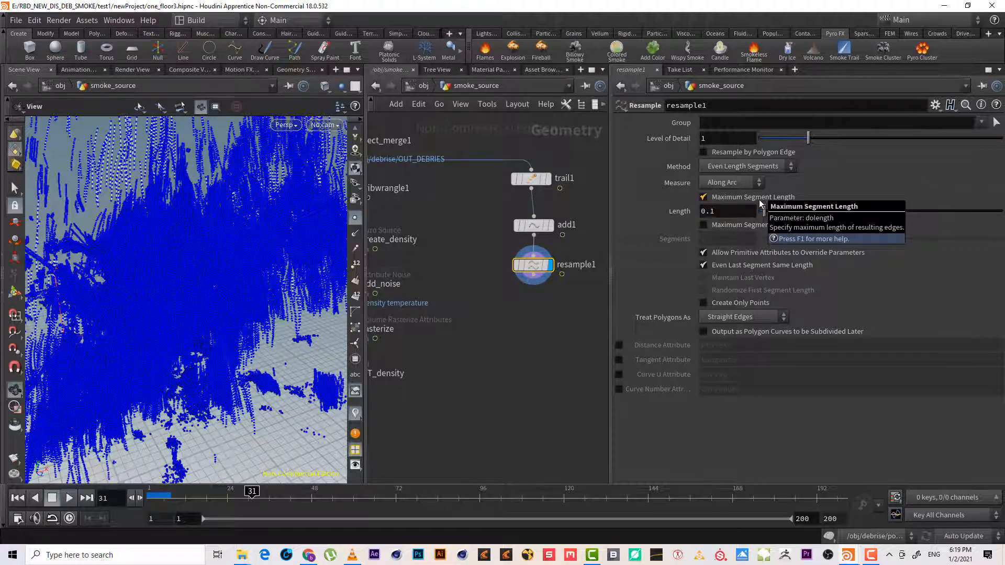
{"action": "middle_click_drag", "start_coordinate": [532, 340], "coordinate": [529, 390]}
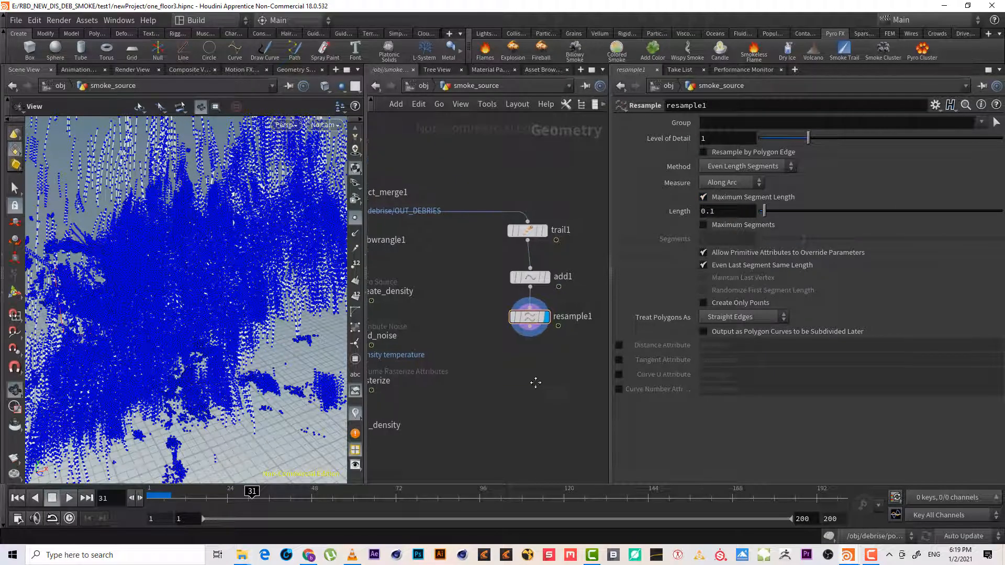
{"action": "left_click", "coordinate": [355, 218]}
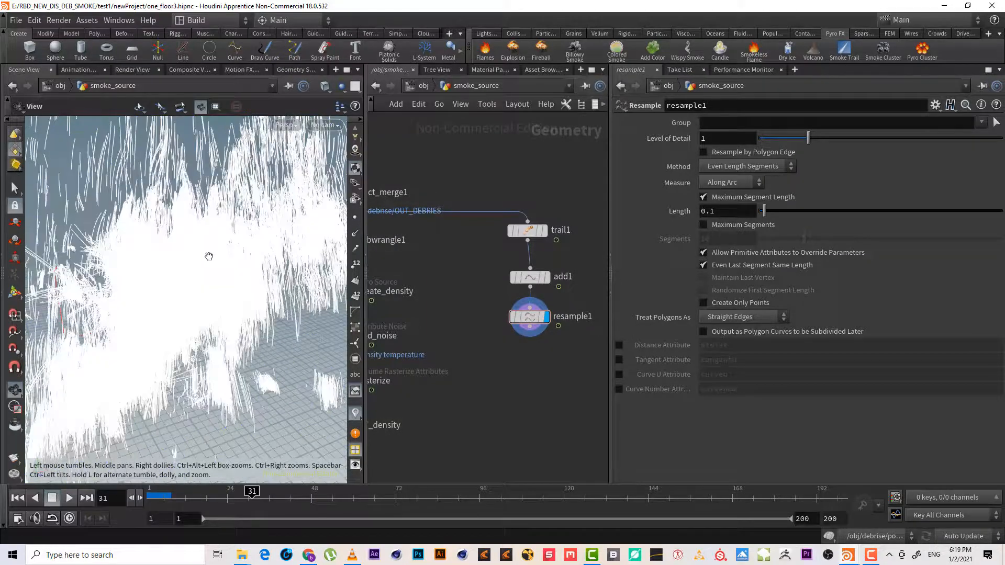
{"action": "right_click_drag", "start_coordinate": [209, 256], "coordinate": [150, 304]}
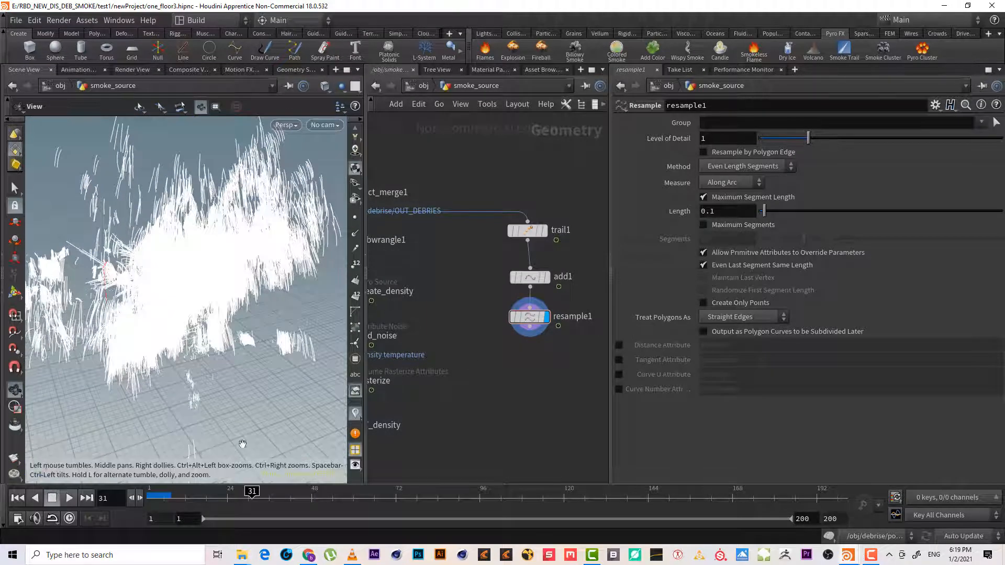
Duplicate the create_density, add_noise, rasterize and OUT_density nodes and place the copies below resample1
{"action": "middle_click_drag", "start_coordinate": [532, 372], "coordinate": [540, 369]}
{"action": "scroll", "coordinate": [540, 369], "scroll_direction": "down", "scroll_amount": 3}
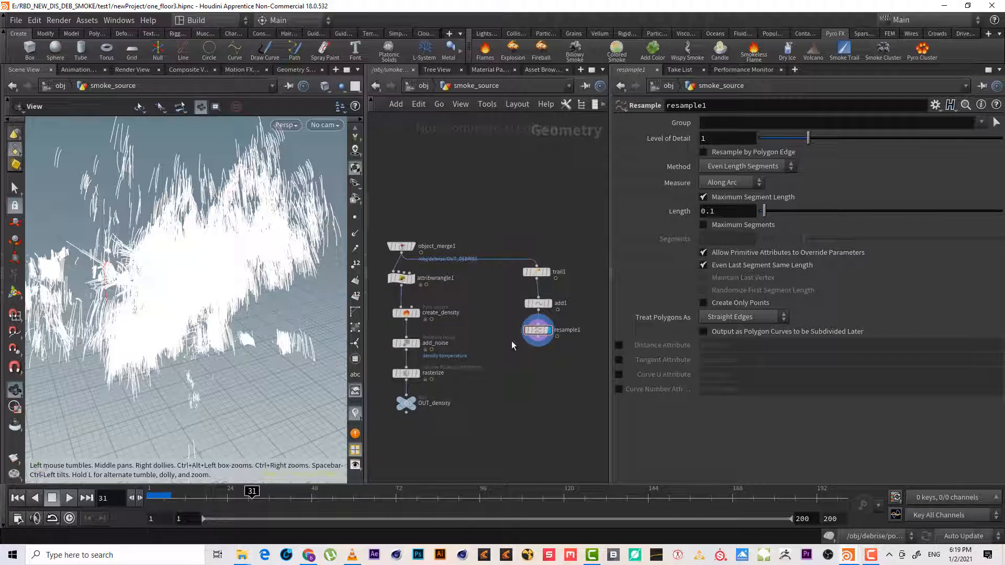
{"action": "left_click_drag", "start_coordinate": [437, 432], "coordinate": [478, 343]}
{"action": "key", "text": "Escape"}
{"action": "left_click", "coordinate": [459, 453]}
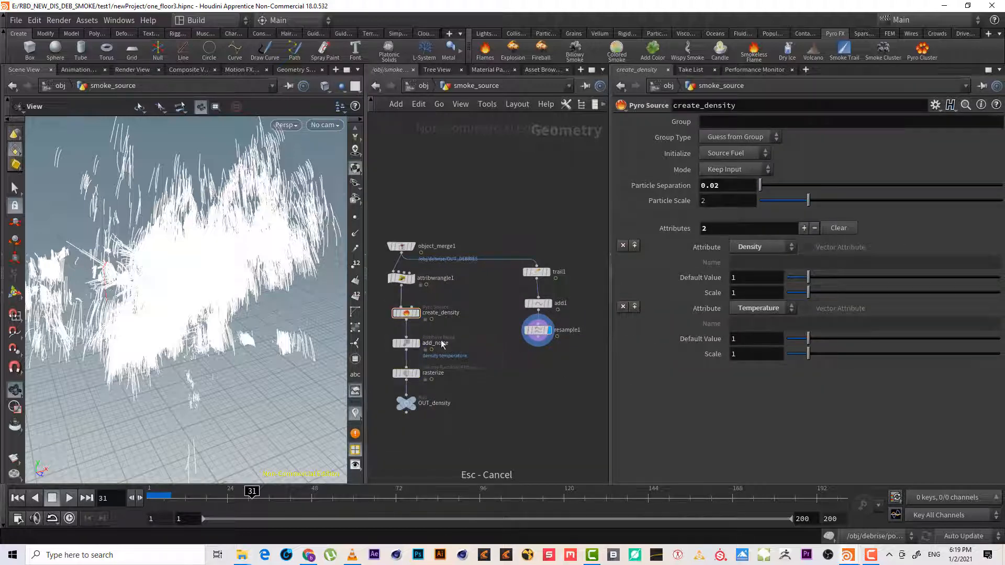
{"action": "left_click_drag", "start_coordinate": [459, 453], "coordinate": [542, 361]}
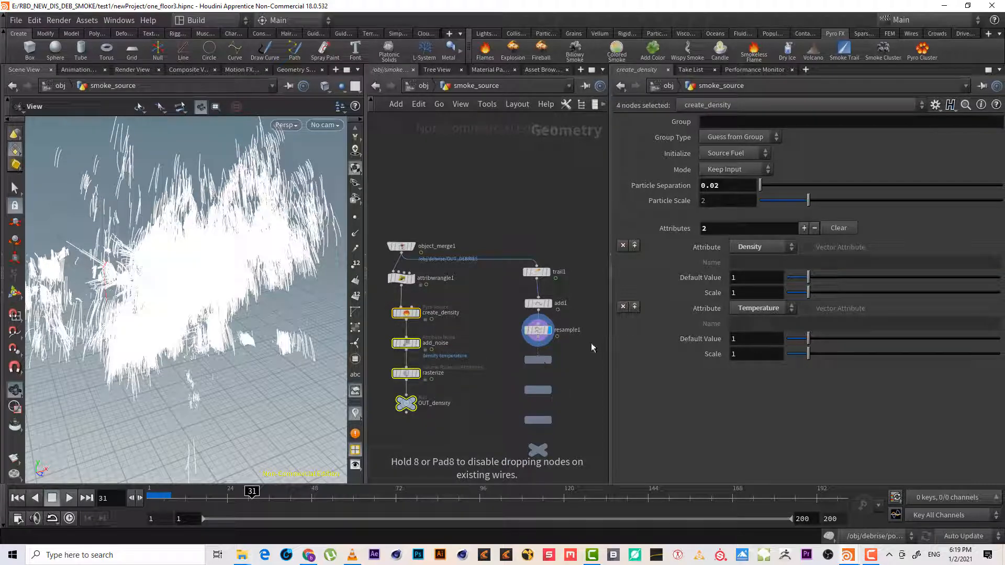
Feed resample1 into create_density1 in place of attribwrangle1 and display create_density1
{"action": "left_click", "coordinate": [534, 352]}
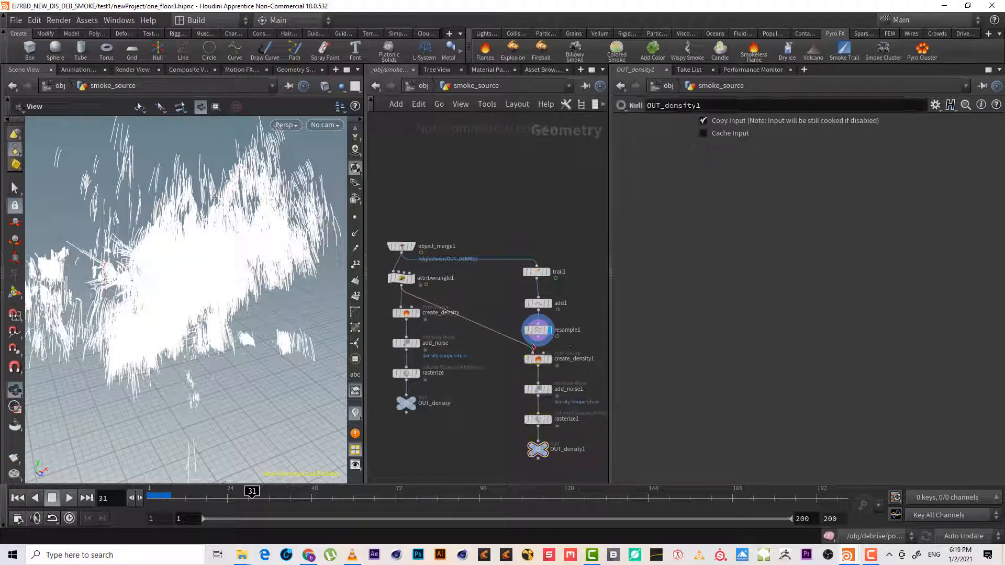
{"action": "left_click", "coordinate": [525, 357]}
{"action": "left_click_drag", "start_coordinate": [569, 348], "coordinate": [530, 363]}
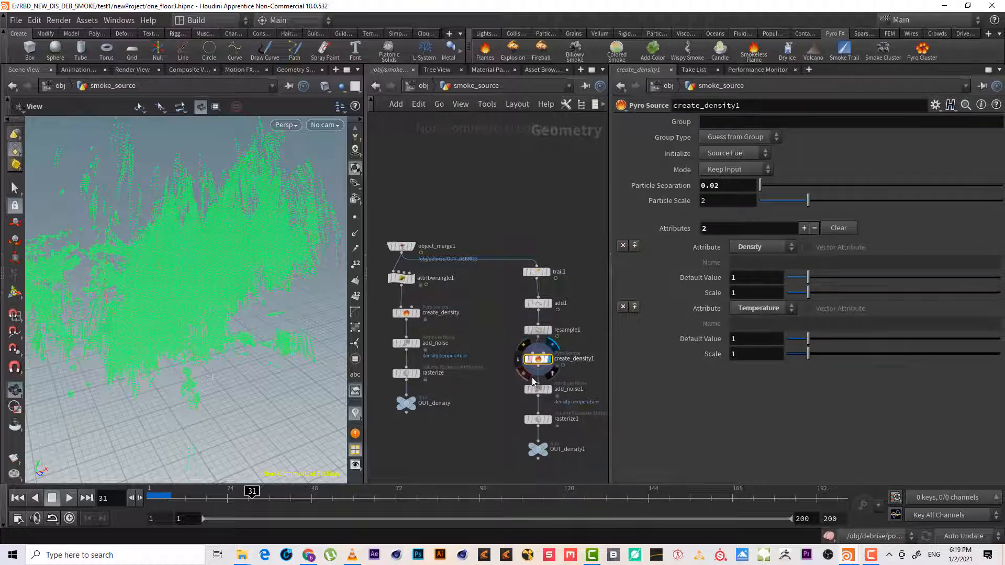
{"action": "mouse_move", "coordinate": [291, 234]}
{"action": "left_mouse_down"}
{"action": "mouse_move", "coordinate": [271, 233]}
{"action": "mouse_move", "coordinate": [289, 232]}
{"action": "left_mouse_up"}
Display rasterize1 and compare its smoke source volume with that of the original rasterize node
{"action": "mouse_move", "coordinate": [545, 388]}
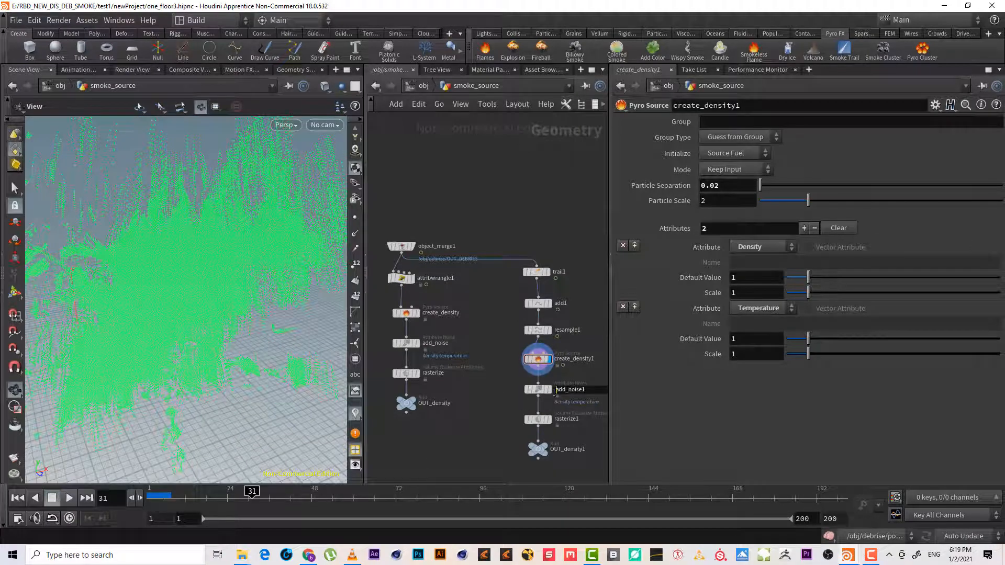
{"action": "left_click", "coordinate": [549, 420]}
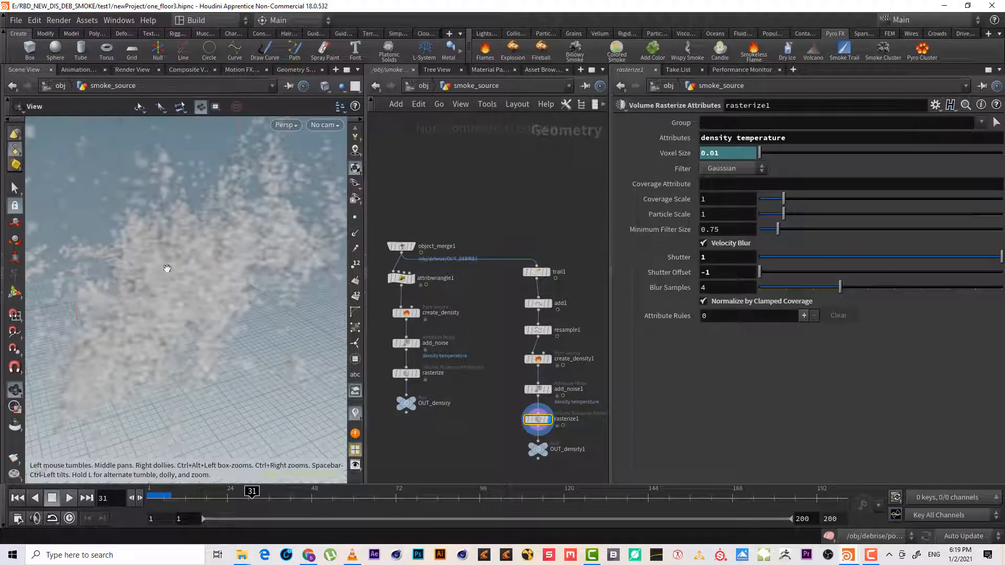
{"action": "mouse_move", "coordinate": [168, 268]}
{"action": "left_mouse_down"}
{"action": "mouse_move", "coordinate": [204, 299]}
{"action": "mouse_move", "coordinate": [162, 258]}
{"action": "left_mouse_up"}
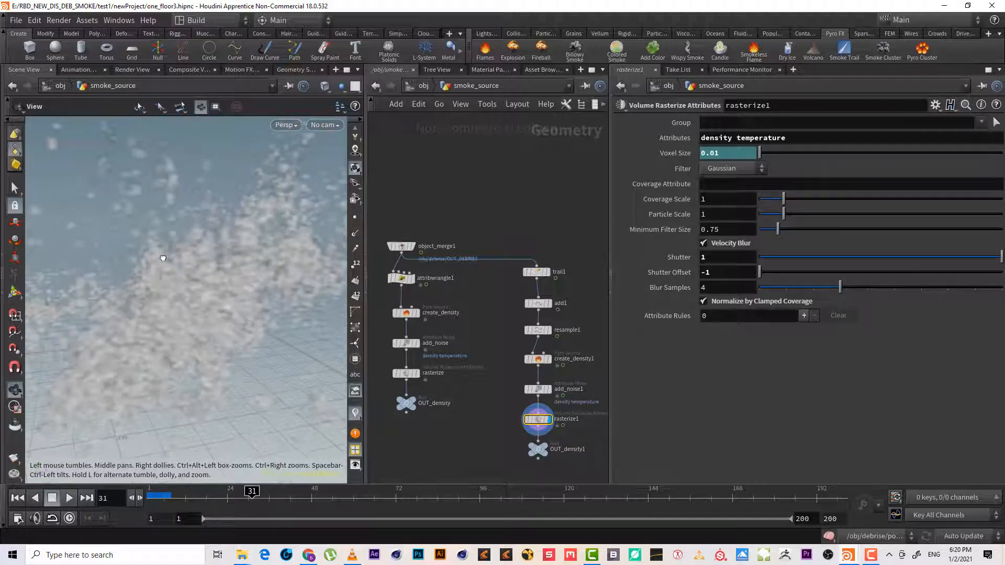
{"action": "left_click", "coordinate": [405, 374]}
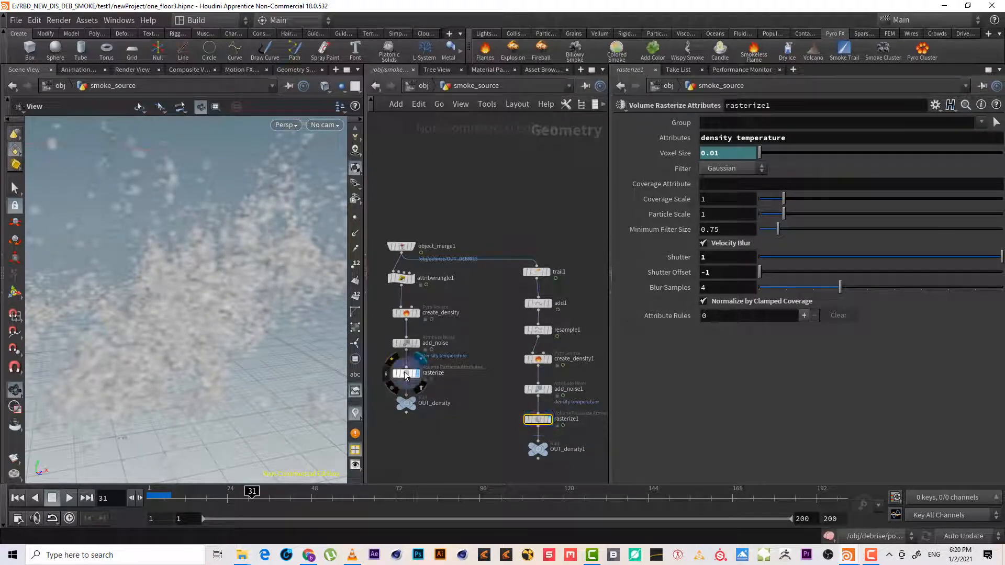
{"action": "left_click", "coordinate": [546, 420]}
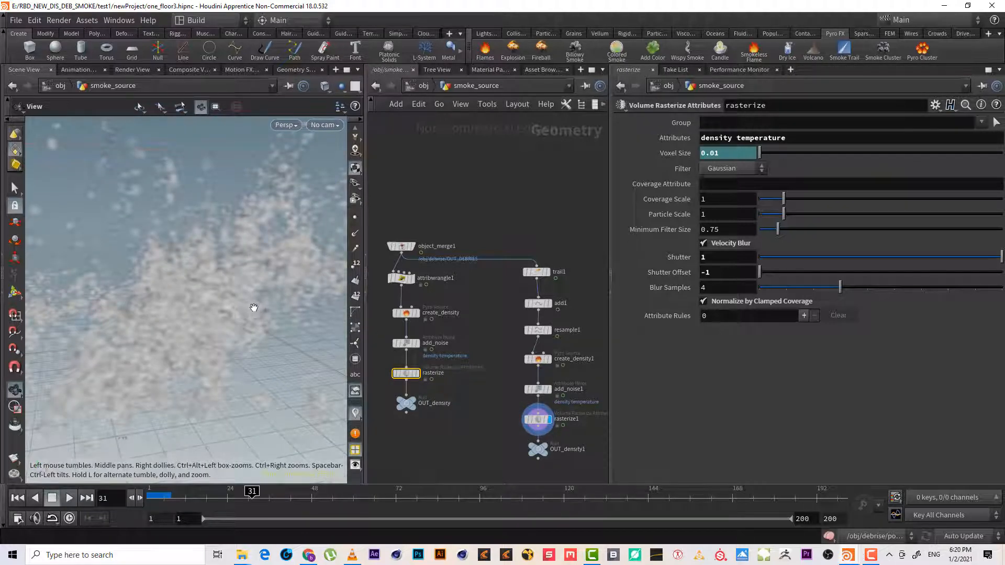
{"action": "middle_click_drag", "start_coordinate": [239, 243], "coordinate": [213, 258]}
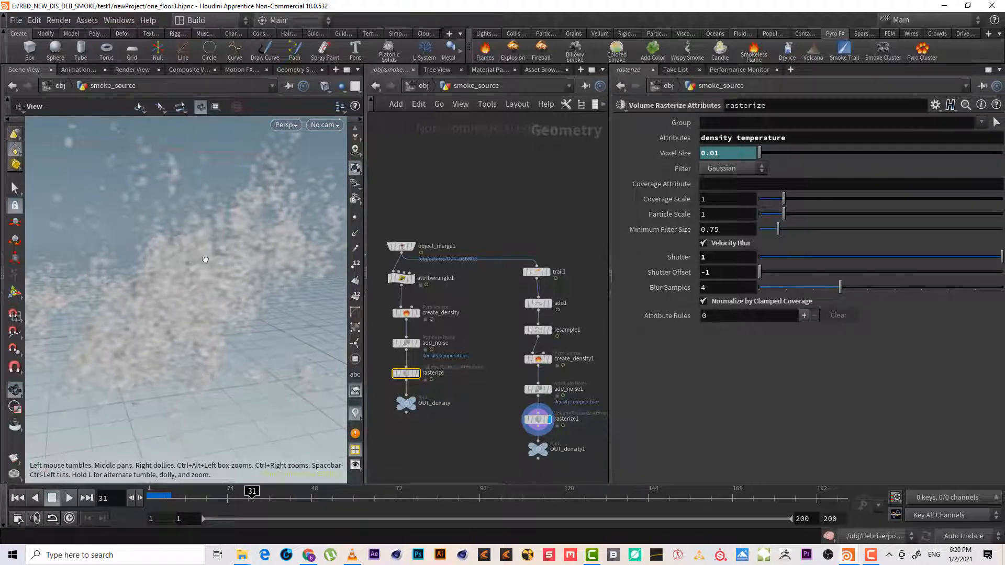
{"action": "left_click_drag", "start_coordinate": [205, 260], "coordinate": [222, 266]}
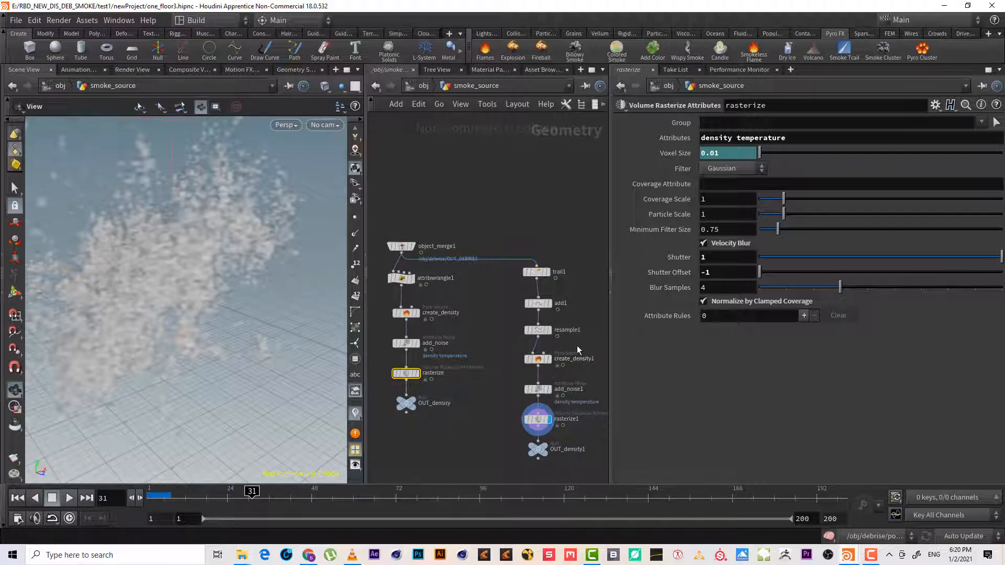
Display resample1 and move trail1, add1 and resample1 up to leave room above create_density1
{"action": "scroll", "coordinate": [592, 346], "scroll_direction": "up", "scroll_amount": 1}
{"action": "right_click_drag", "start_coordinate": [591, 346], "coordinate": [588, 340]}
{"action": "middle_click_drag", "start_coordinate": [582, 336], "coordinate": [567, 342]}
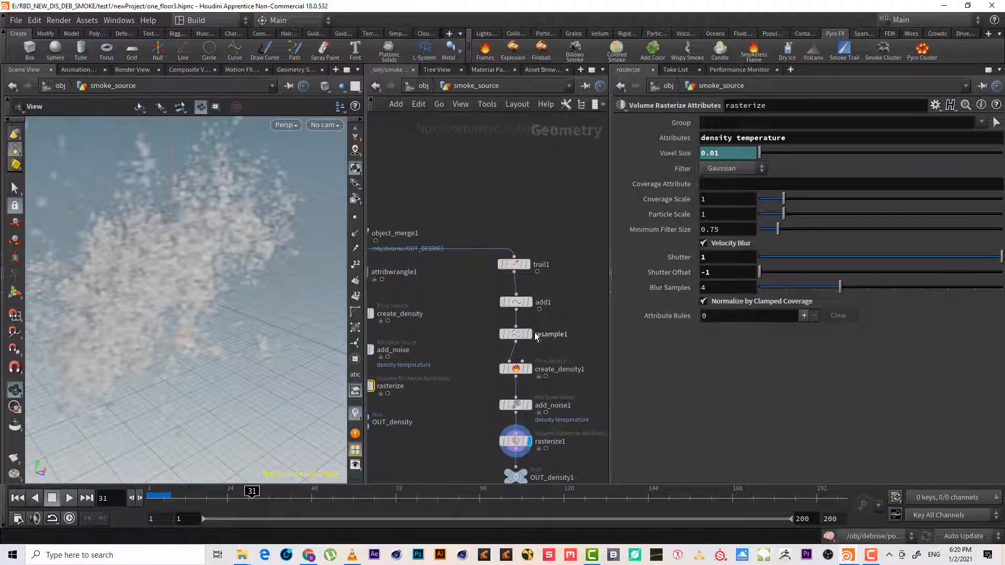
{"action": "left_click", "coordinate": [529, 333]}
{"action": "left_click_drag", "start_coordinate": [595, 363], "coordinate": [519, 240]}
{"action": "left_click_drag", "start_coordinate": [232, 210], "coordinate": [222, 256]}
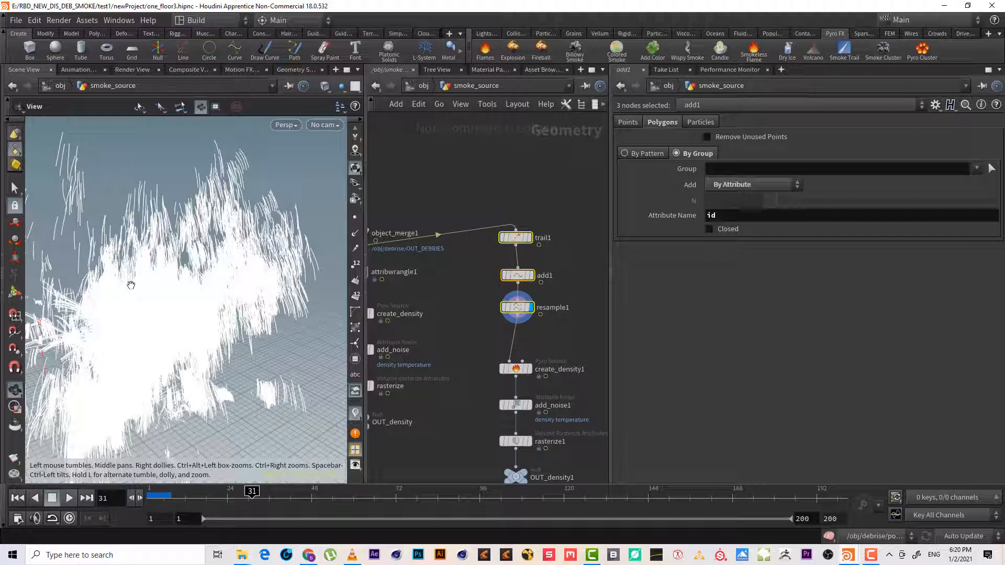
Review attribwrangle1's density scaling code and the trail1, add1 and resample1 branch
{"action": "middle_click_drag", "start_coordinate": [470, 335], "coordinate": [515, 354]}
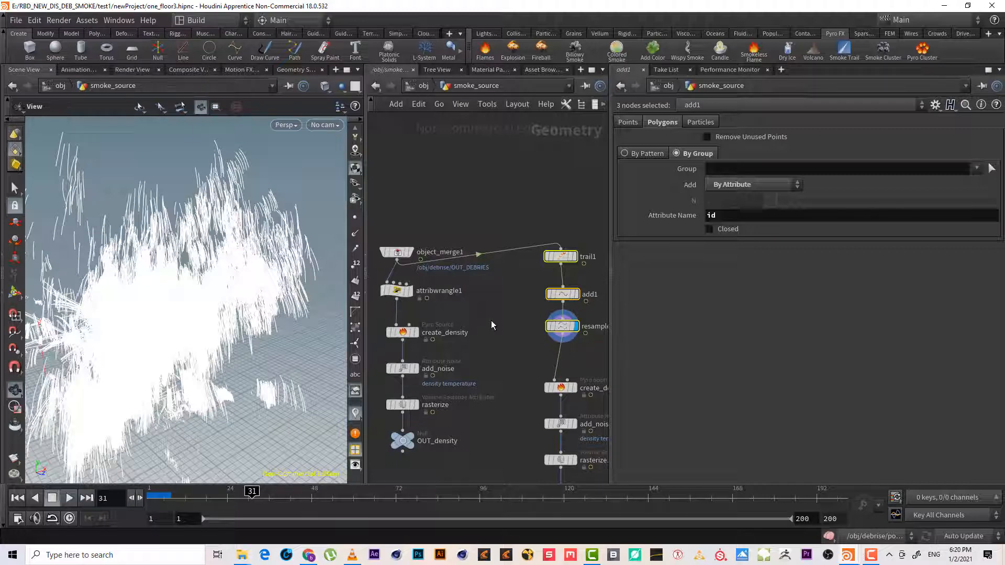
{"action": "left_click_drag", "start_coordinate": [486, 315], "coordinate": [375, 275]}
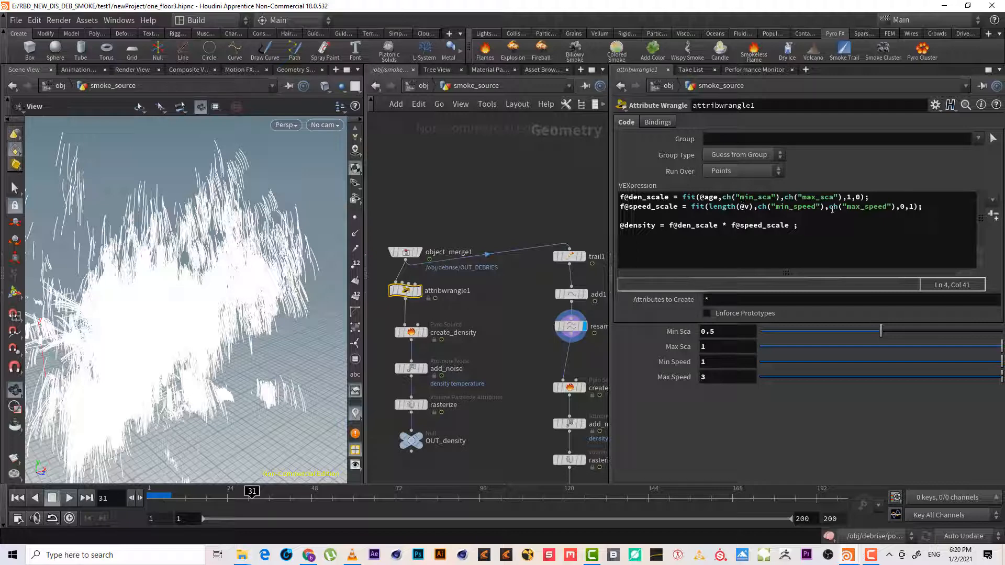
{"action": "middle_click_drag", "start_coordinate": [544, 353], "coordinate": [473, 350]}
{"action": "left_click_drag", "start_coordinate": [542, 347], "coordinate": [488, 230]}
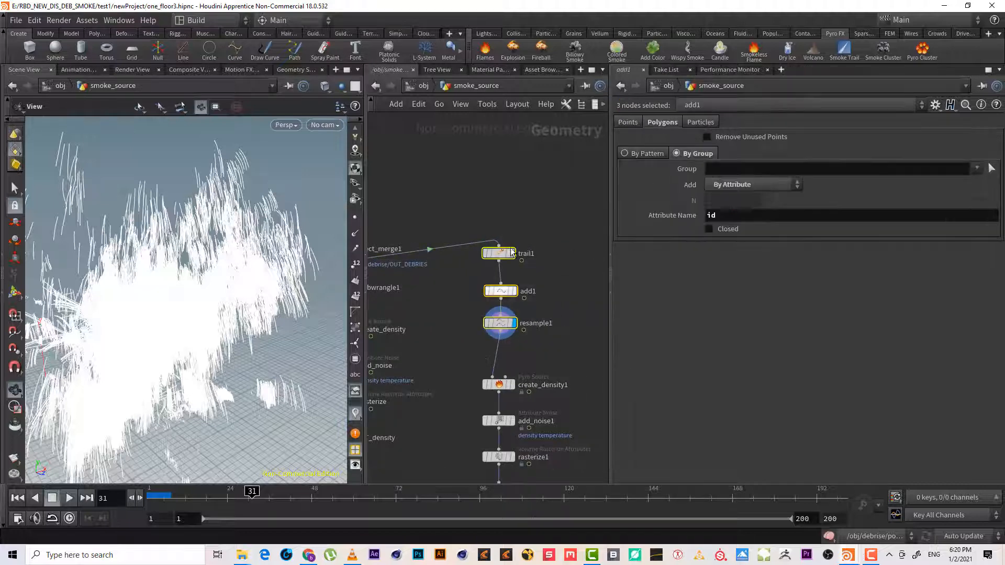
{"action": "left_click", "coordinate": [537, 355]}
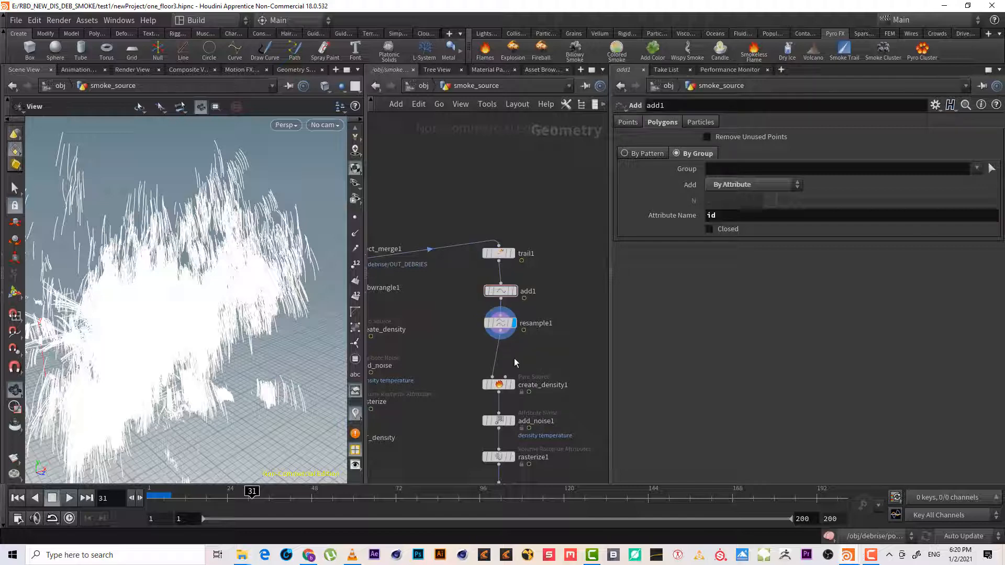
Insert a UV Texture node between resample1 and create_density1
{"action": "key", "text": "Tab"}
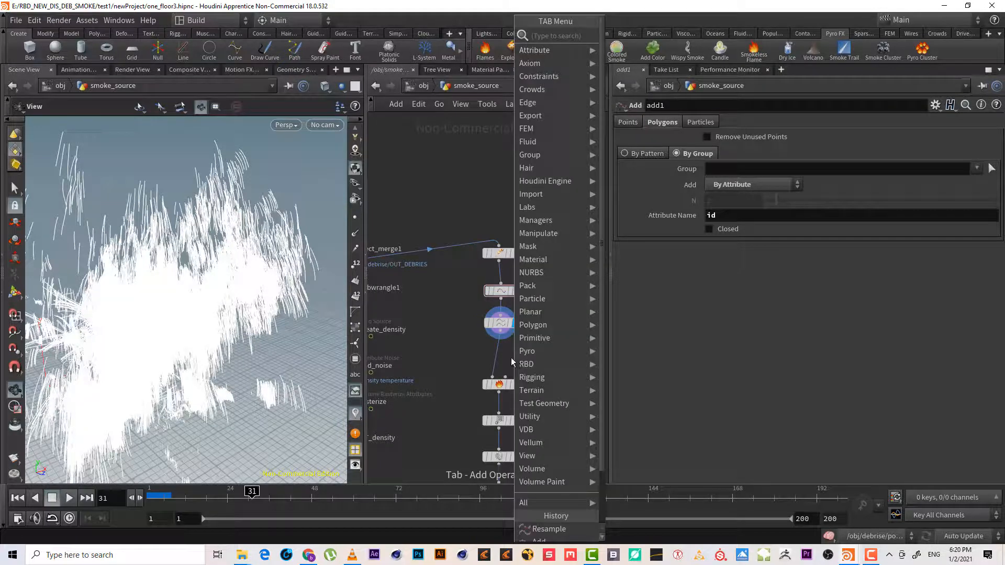
{"action": "key", "text": "Escape"}
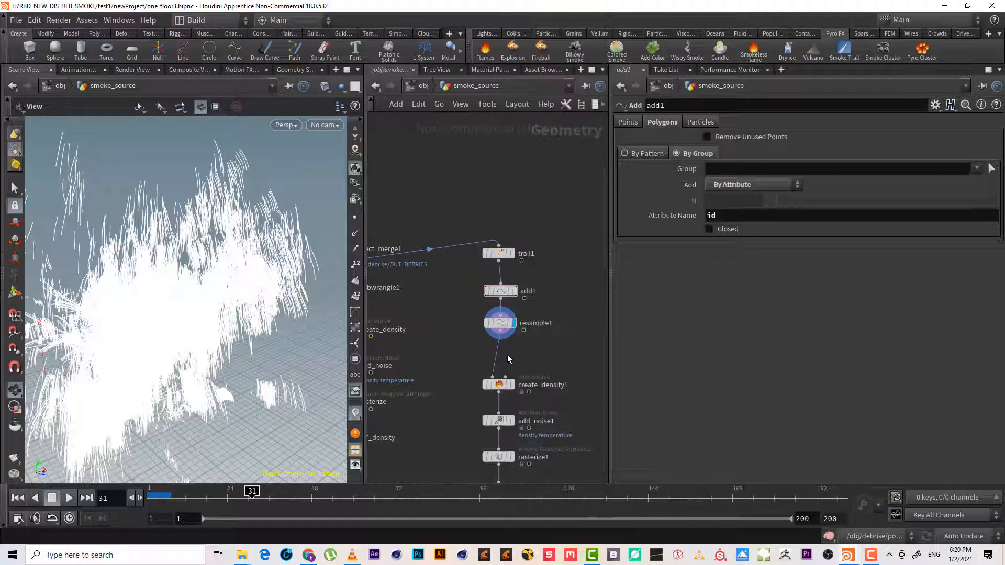
{"action": "scroll", "coordinate": [507, 354], "scroll_direction": "up", "scroll_amount": 2}
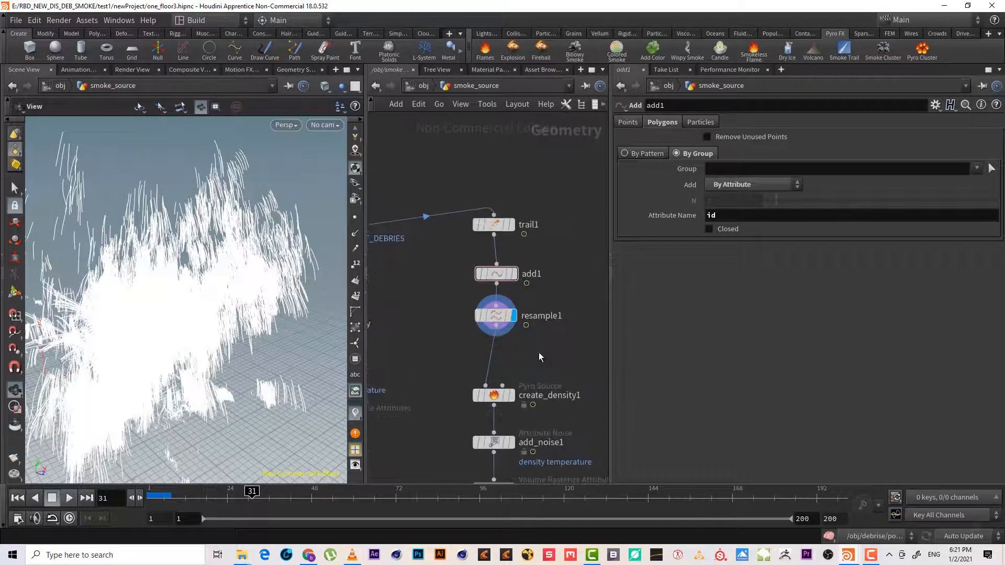
{"action": "left_click", "coordinate": [491, 316]}
{"action": "key", "text": "Tab"}
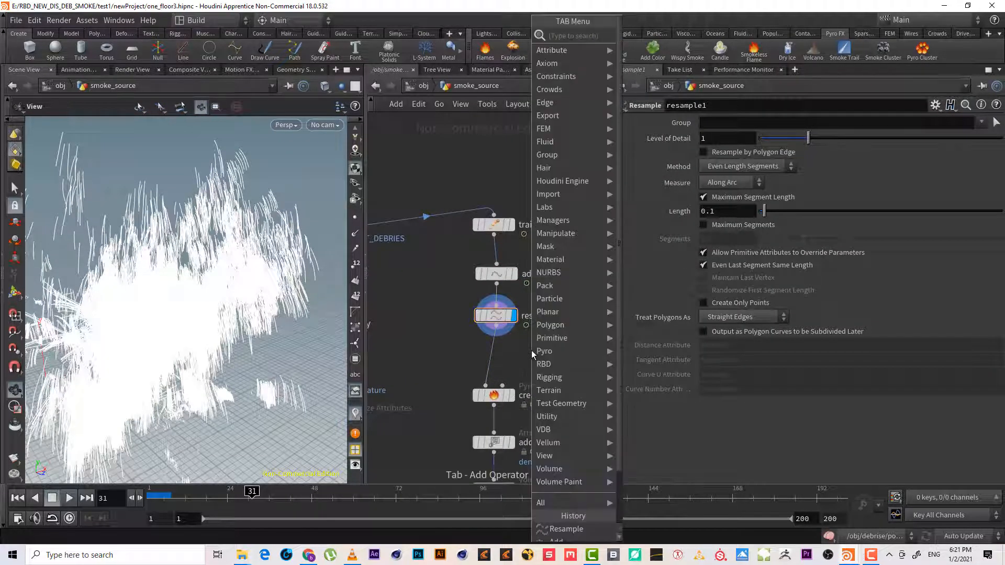
{"action": "type", "text": "uv t"}
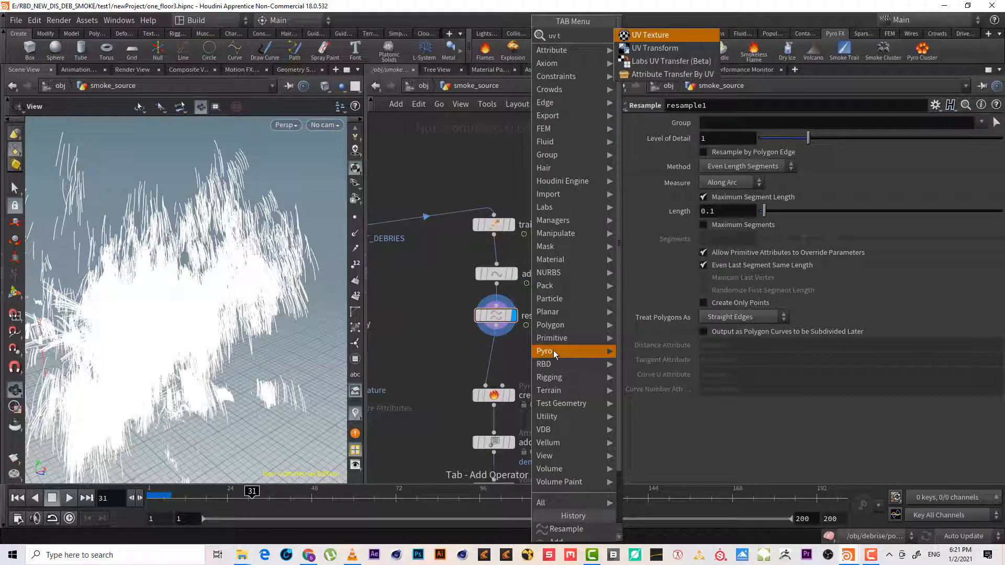
{"action": "key", "text": "Return"}
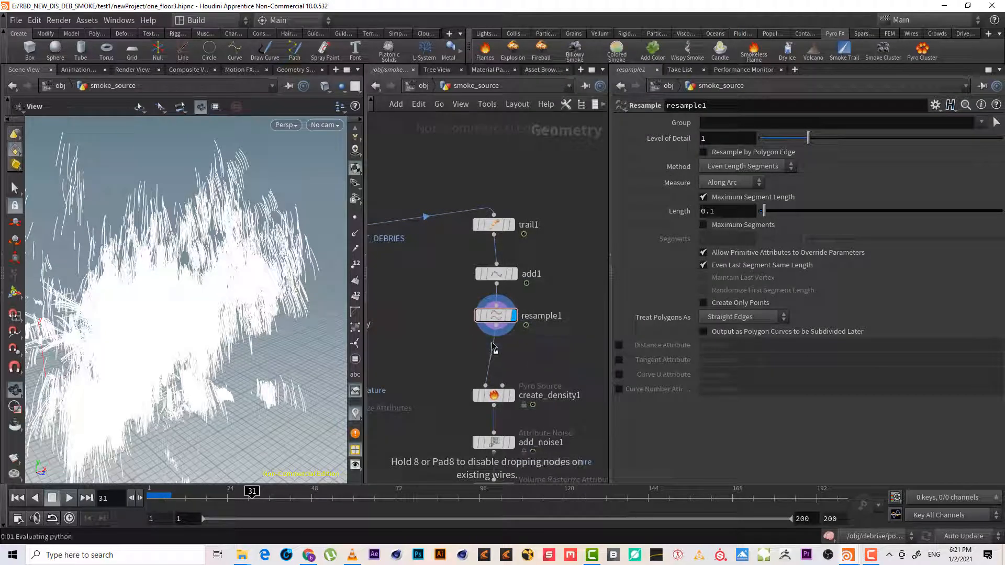
{"action": "left_click", "coordinate": [496, 350]}
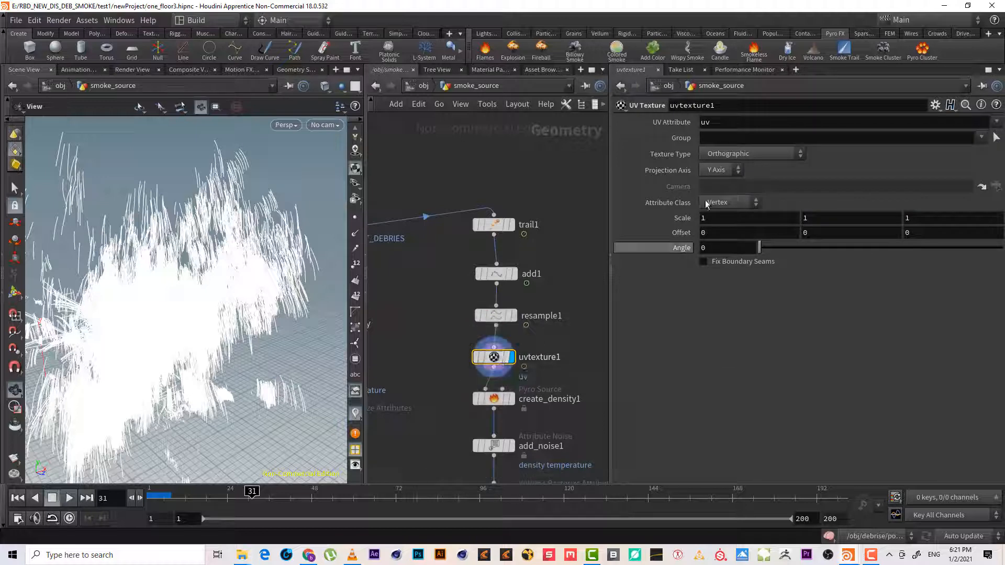
Set uvtexture1's texture type to Rows & Columns and its attribute class to Point
{"action": "left_click", "coordinate": [785, 157]}
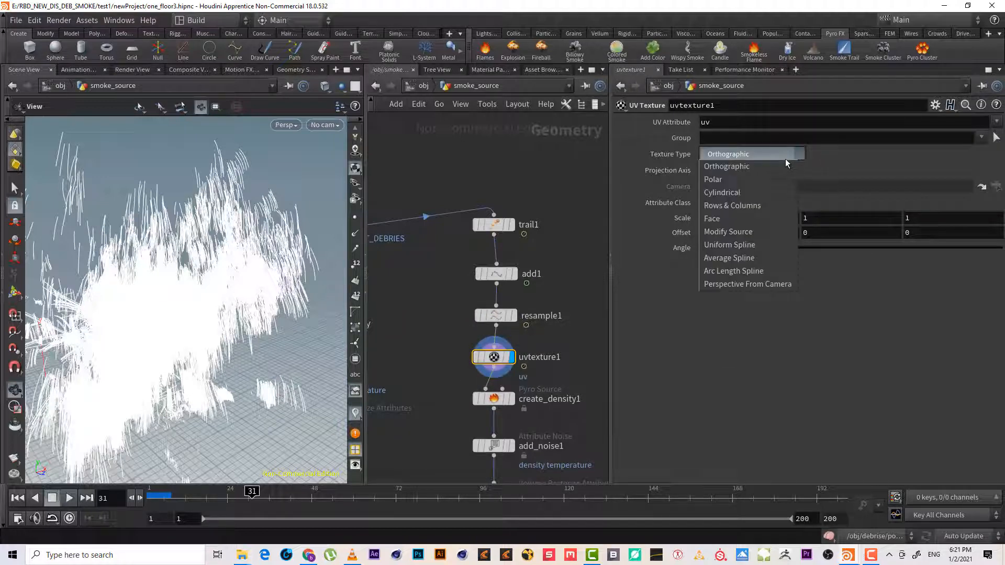
{"action": "left_click", "coordinate": [782, 205]}
{"action": "left_click", "coordinate": [730, 202]}
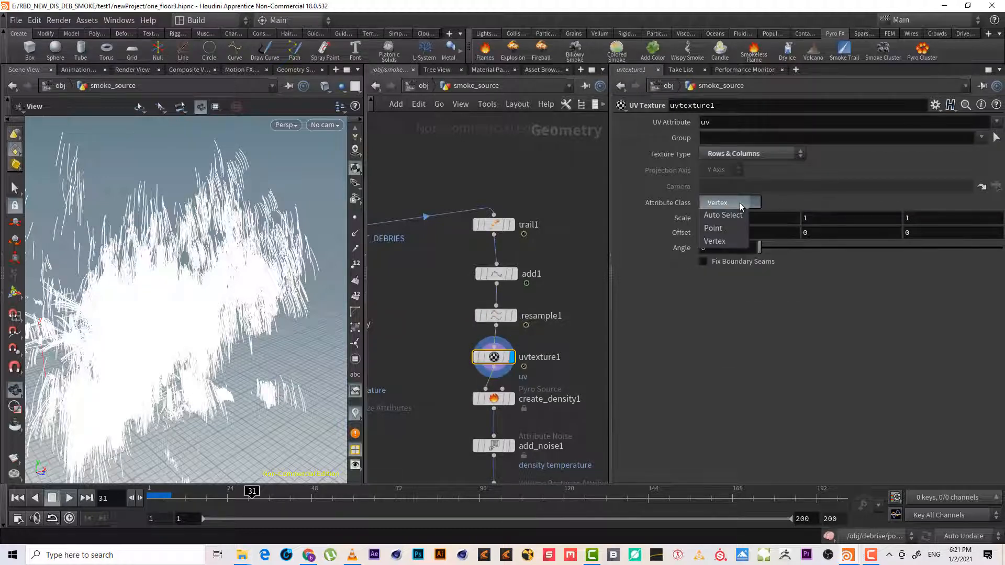
{"action": "left_click", "coordinate": [737, 231]}
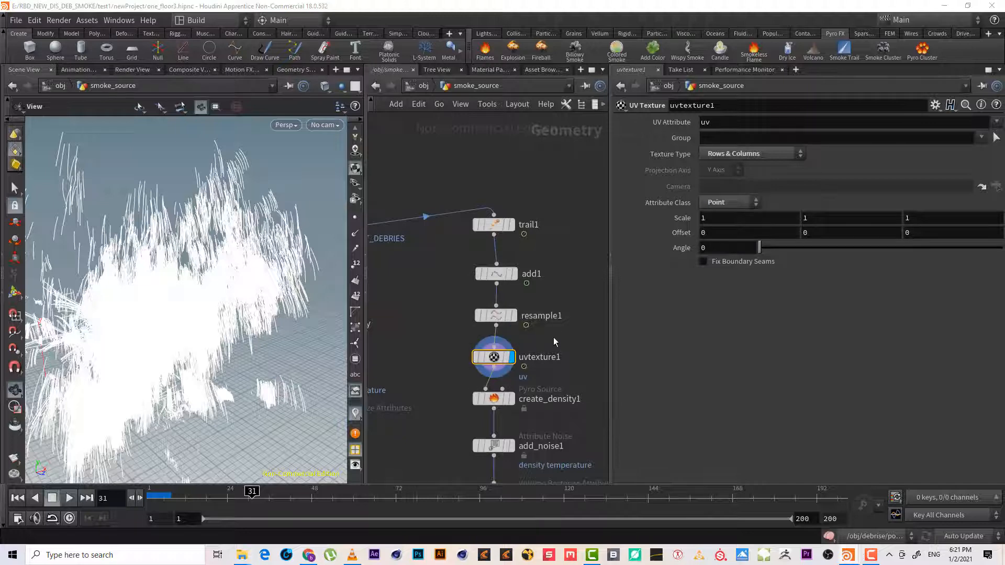
Check uvtexture1's node information and visualize its uv point attribute in the viewport
{"action": "middle_click_drag", "start_coordinate": [553, 337], "coordinate": [570, 276]}
{"action": "left_click", "coordinate": [477, 297]}
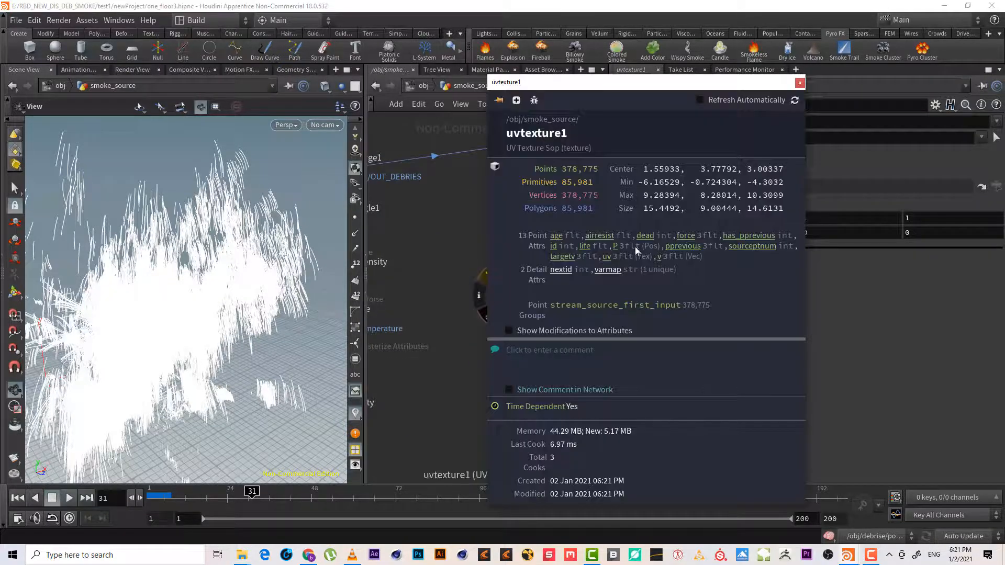
{"action": "left_click", "coordinate": [606, 259]}
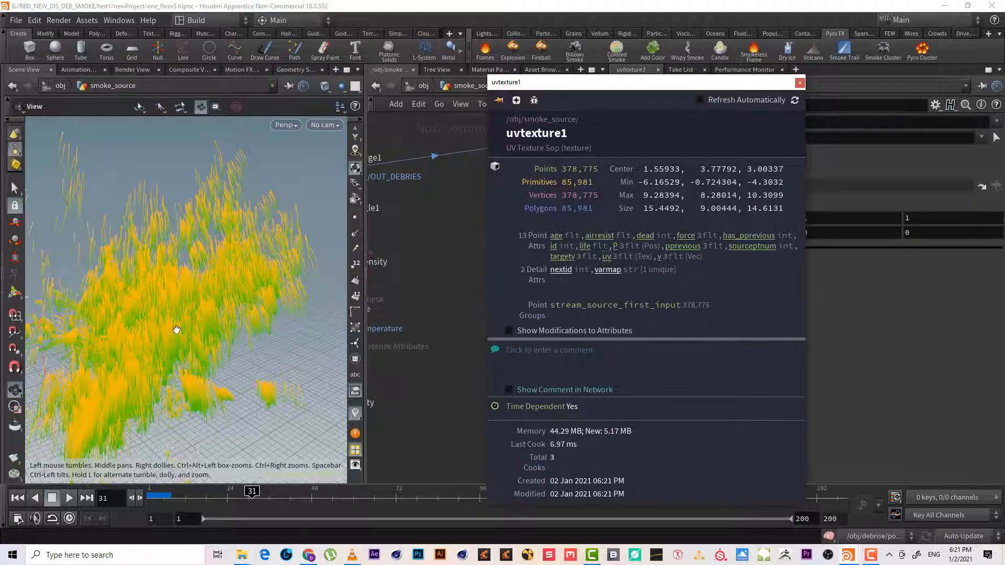
{"action": "left_click", "coordinate": [799, 82]}
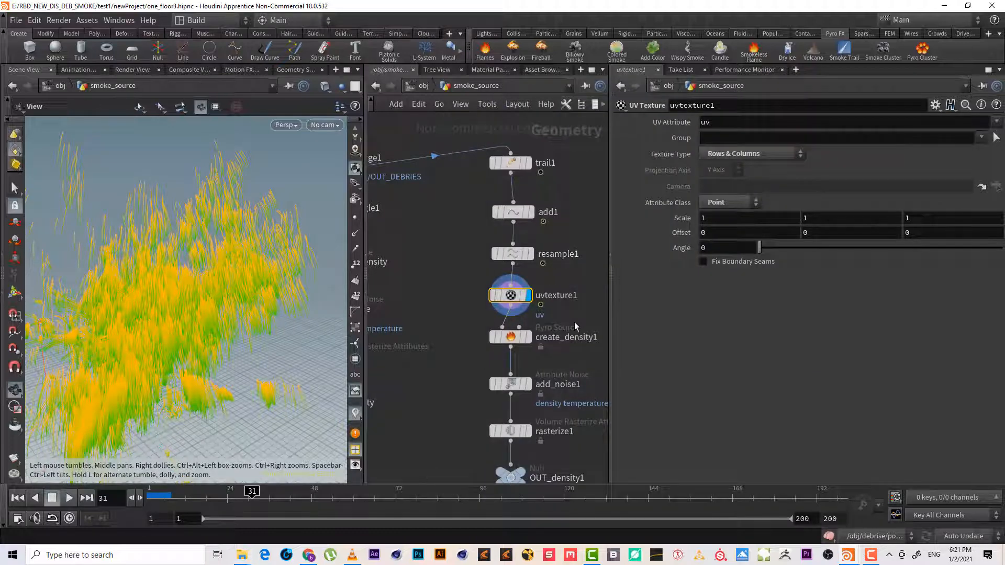
Move the nodes from create_density1 to OUT_density1 down and insert an Attribute VOP between uvtexture1 and create_density1
{"action": "middle_click_drag", "start_coordinate": [573, 322], "coordinate": [549, 203]}
{"action": "left_click_drag", "start_coordinate": [550, 203], "coordinate": [452, 402]}
{"action": "left_click_drag", "start_coordinate": [496, 230], "coordinate": [488, 283]}
{"action": "left_click", "coordinate": [513, 221]}
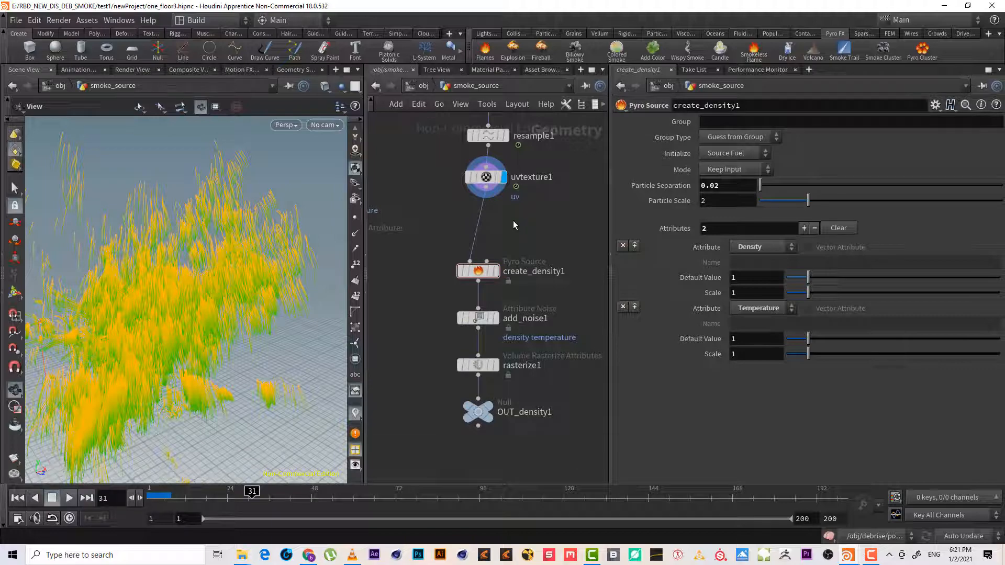
{"action": "key", "text": "Tab"}
{"action": "type", "text": "a"}
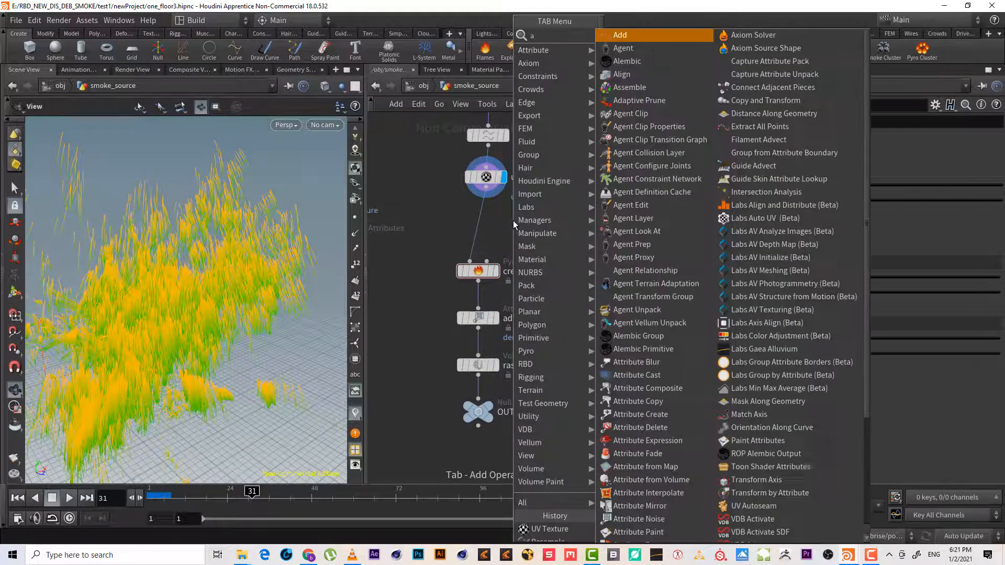
{"action": "type", "text": "tt v"}
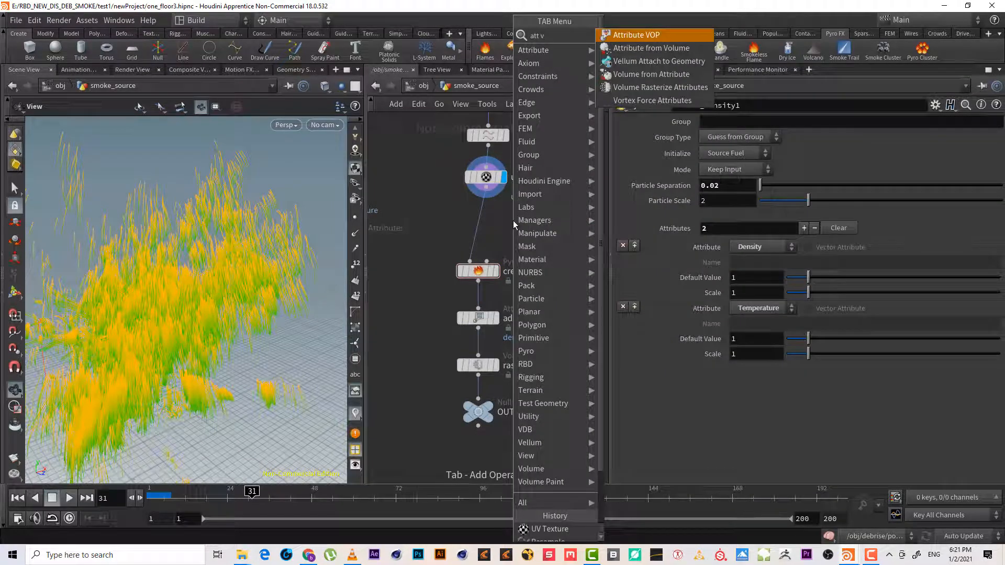
{"action": "key", "text": "Return"}
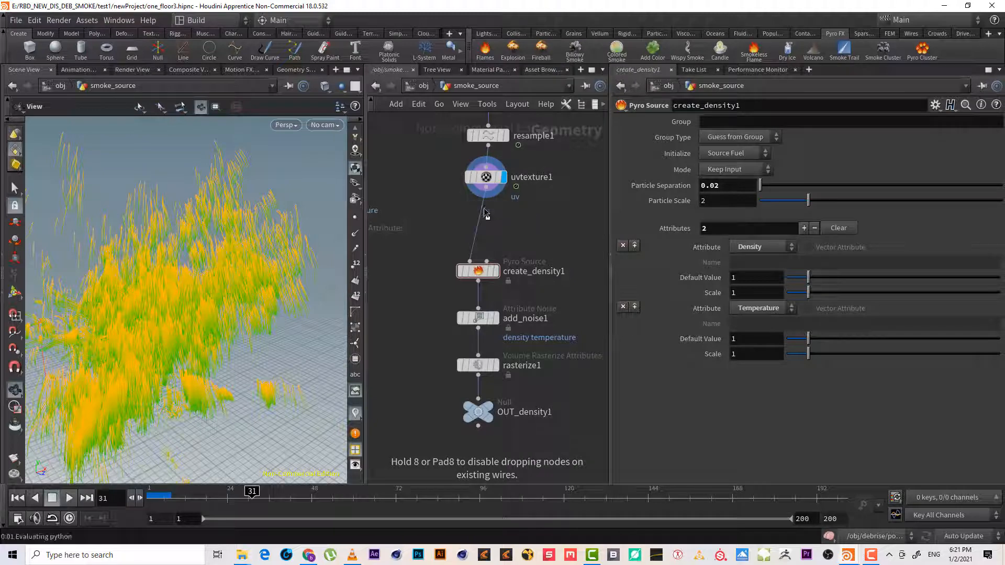
{"action": "left_click", "coordinate": [486, 216]}
Inside attribvop1, add a Fit Range node fed by the uv output of geometryvopglobal1
{"action": "double_click", "coordinate": [487, 220]}
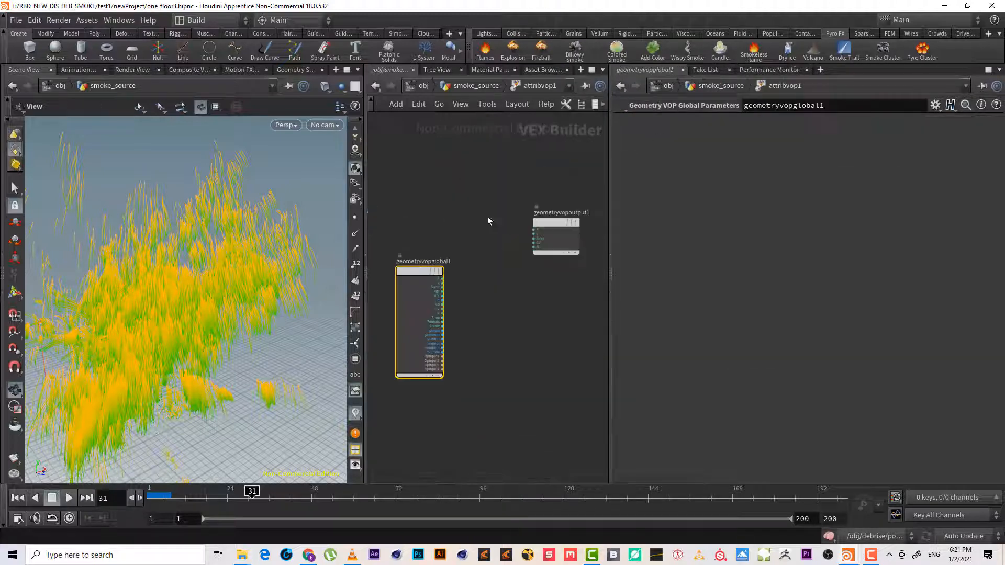
{"action": "scroll", "coordinate": [479, 282], "scroll_direction": "up", "scroll_amount": 4}
{"action": "right_click", "coordinate": [493, 285]}
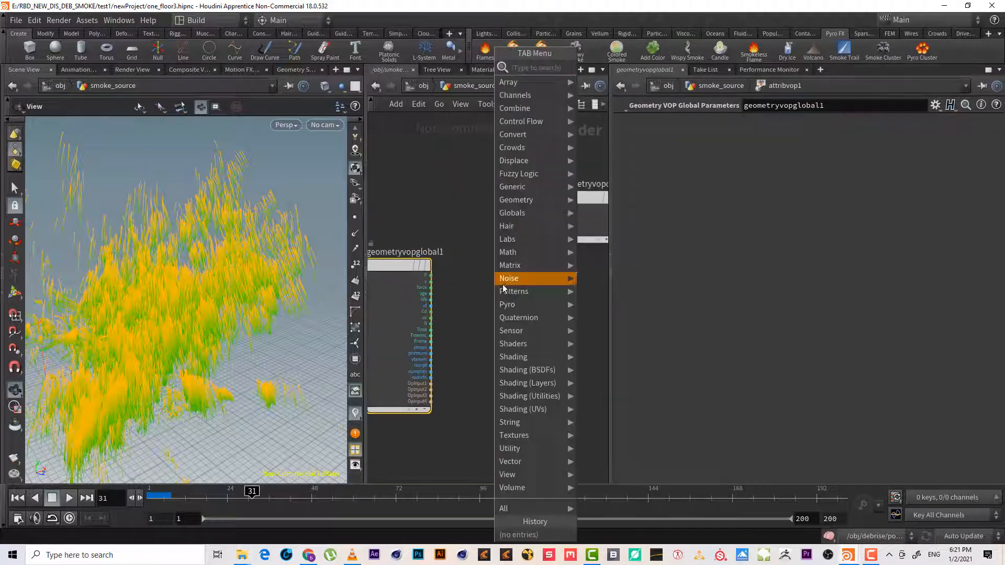
{"action": "left_click", "coordinate": [454, 225]}
{"action": "middle_click_drag", "start_coordinate": [487, 338], "coordinate": [470, 273]}
{"action": "scroll", "coordinate": [440, 262], "scroll_direction": "up", "scroll_amount": 4}
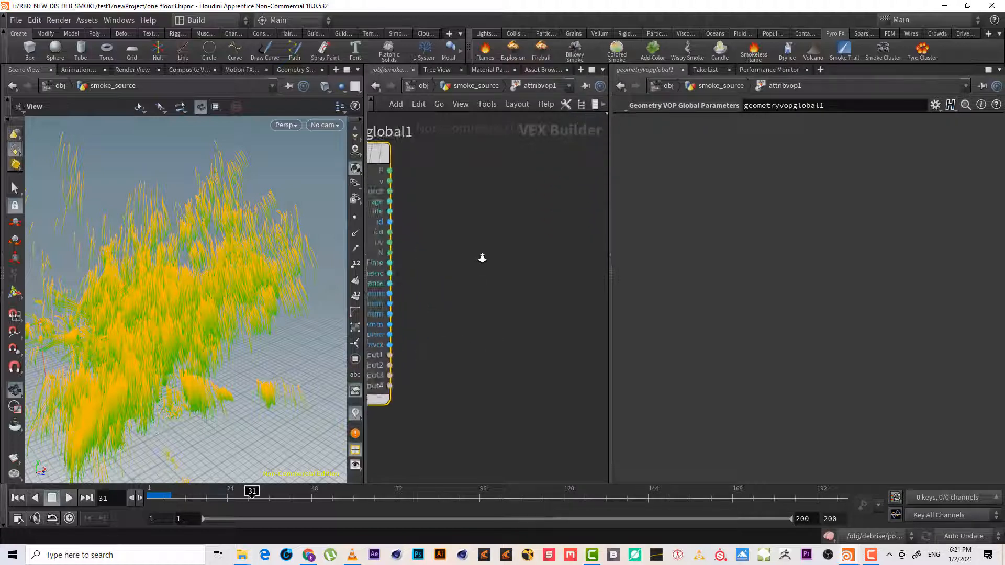
{"action": "left_click", "coordinate": [419, 241]}
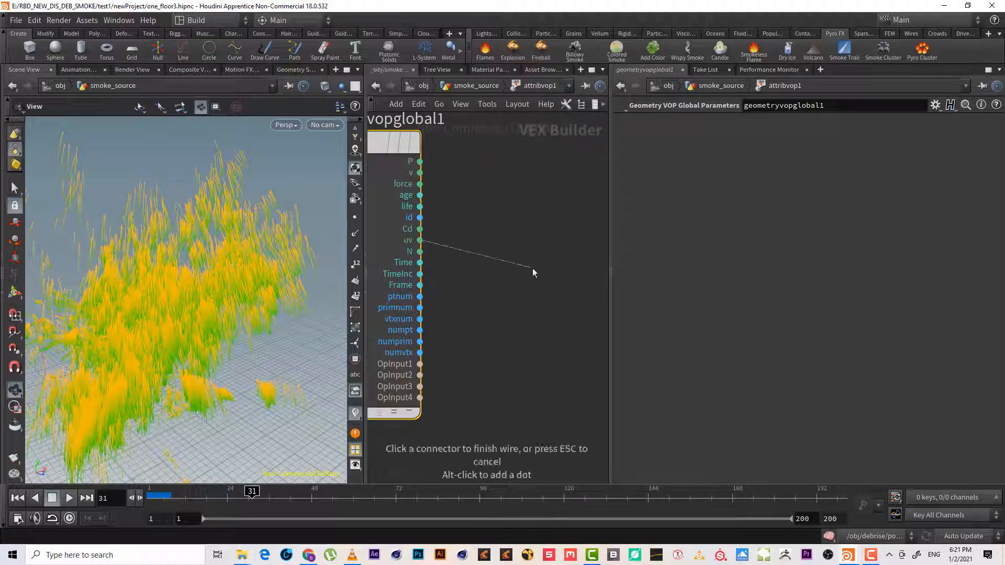
{"action": "key", "text": "Tab"}
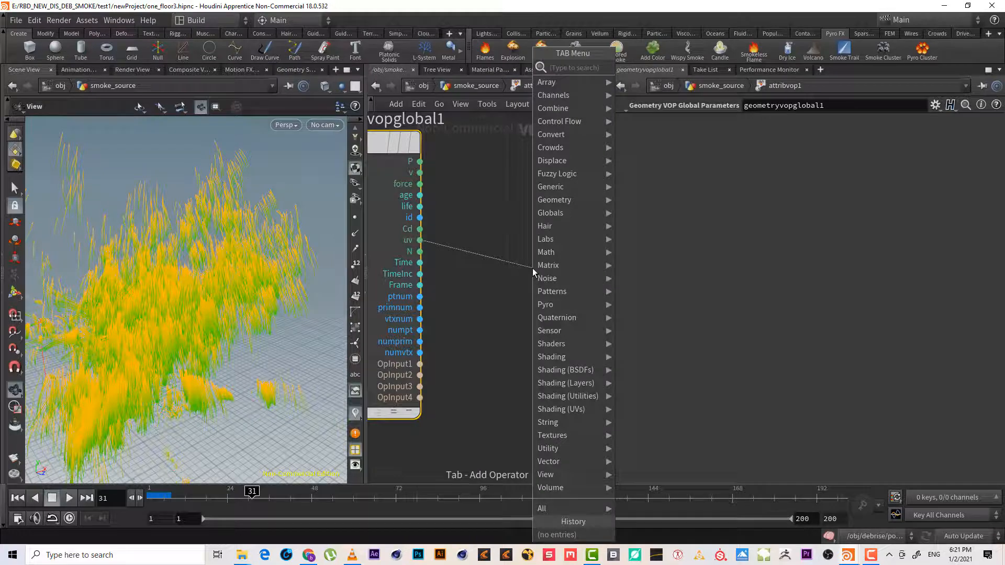
{"action": "type", "text": "fit"}
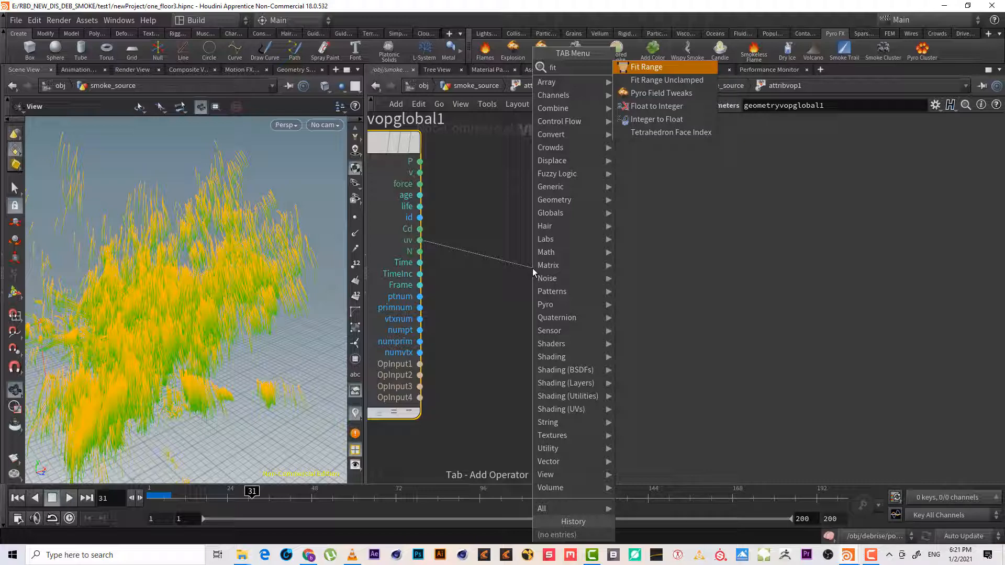
{"action": "key", "text": "Return"}
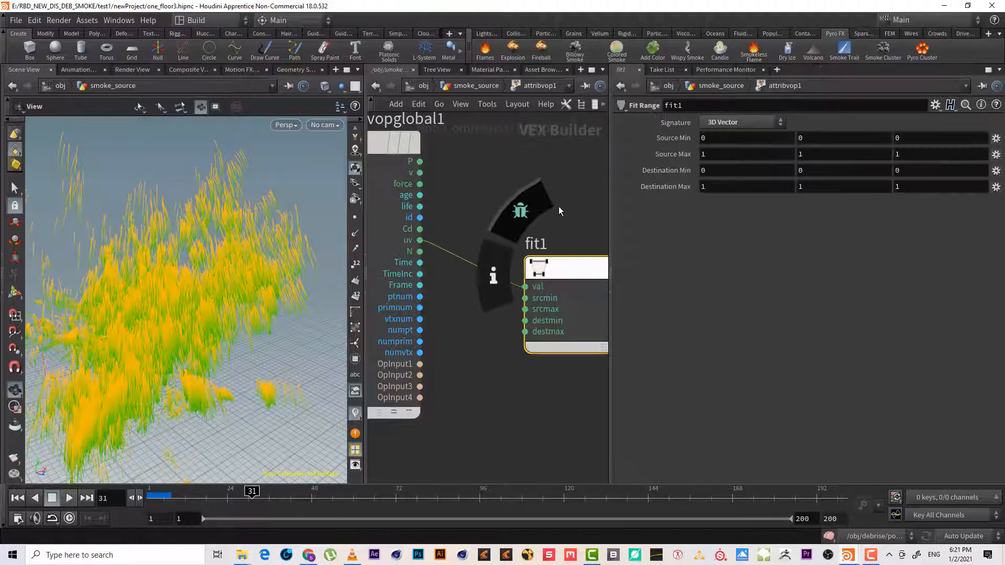
Connect fit1's output to Cd on geometryvopoutput1, return to smoke_source and display attribvop1
{"action": "middle_click_drag", "start_coordinate": [553, 197], "coordinate": [473, 298]}
{"action": "scroll", "coordinate": [489, 184], "scroll_direction": "down", "scroll_amount": 3}
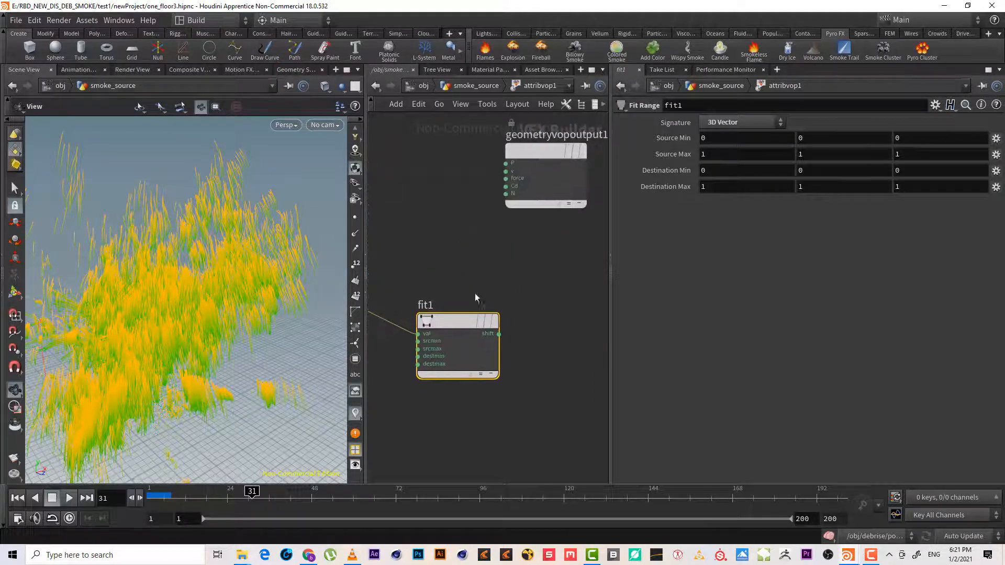
{"action": "left_click", "coordinate": [498, 334]}
{"action": "left_click", "coordinate": [506, 187]}
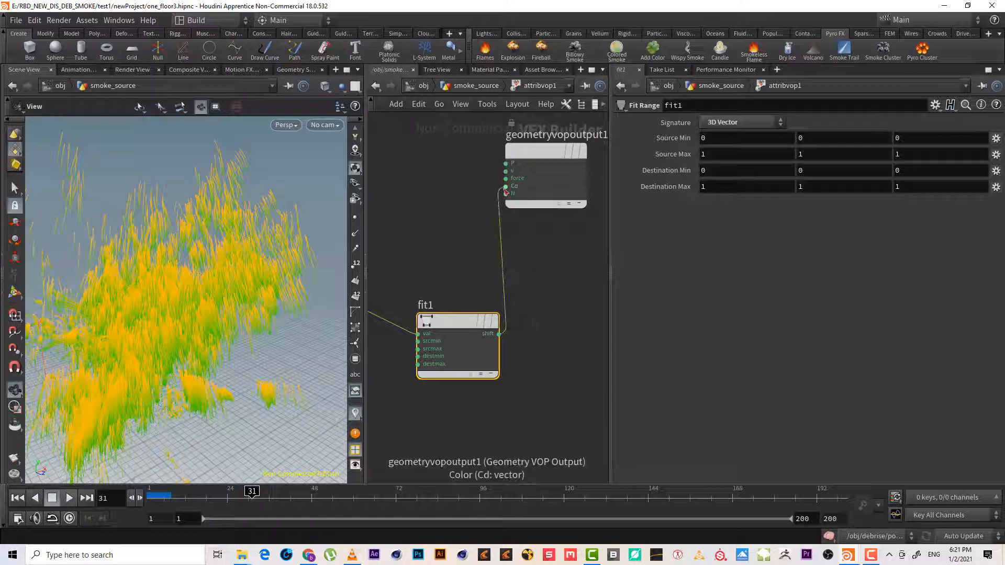
{"action": "left_click", "coordinate": [462, 87]}
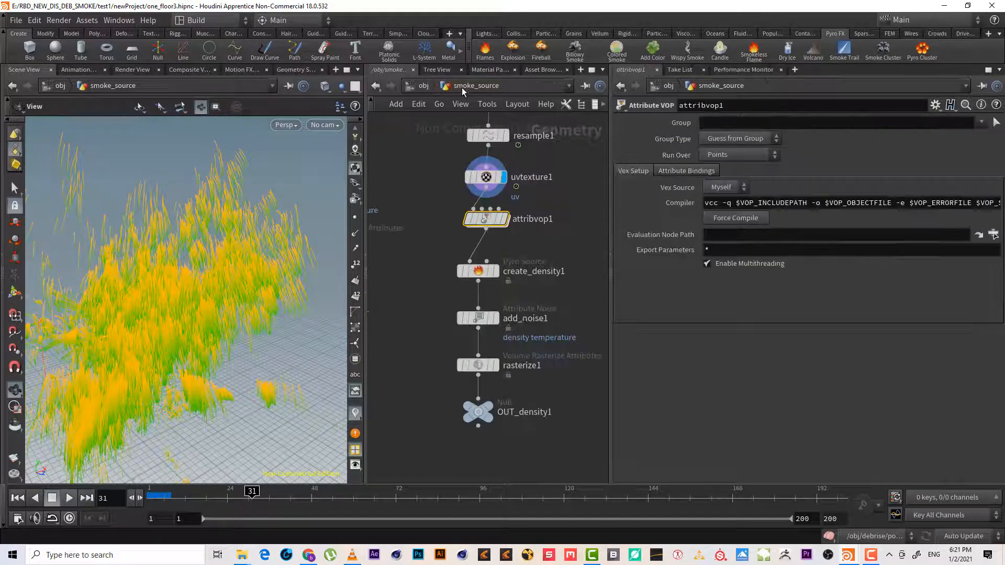
{"action": "left_click", "coordinate": [503, 218]}
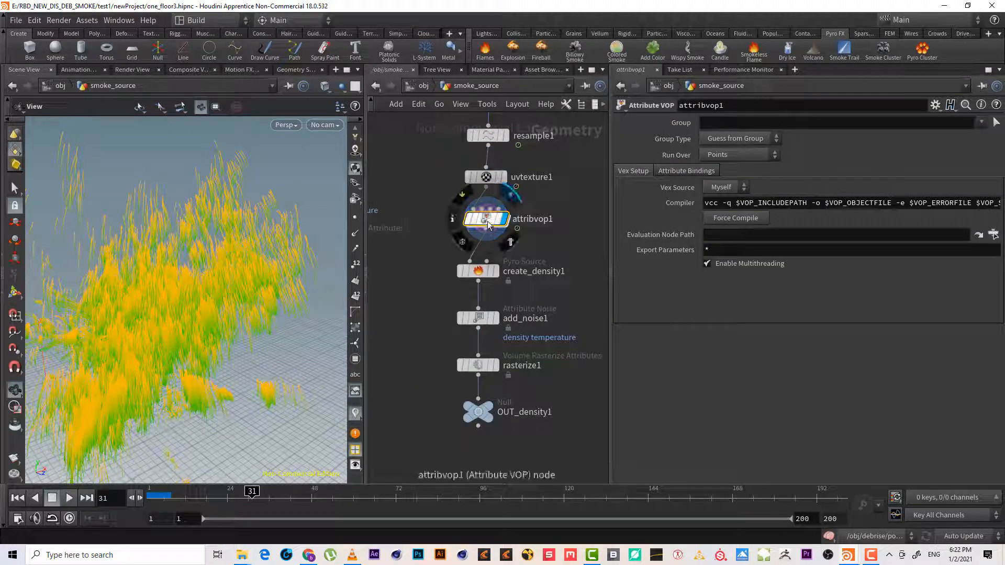
Reopen attribvop1's network and line up fit1 and geometryvopoutput1 beside geometryvopglobal1
{"action": "double_click", "coordinate": [486, 219]}
{"action": "right_click_drag", "start_coordinate": [526, 260], "coordinate": [522, 284]}
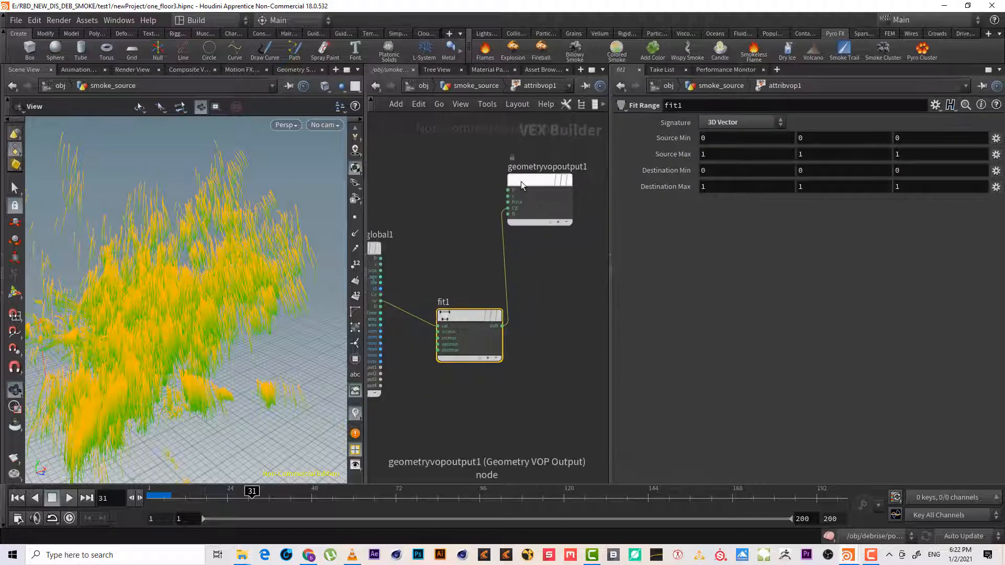
{"action": "left_click_drag", "start_coordinate": [520, 182], "coordinate": [576, 270]}
{"action": "middle_click_drag", "start_coordinate": [484, 277], "coordinate": [514, 268]}
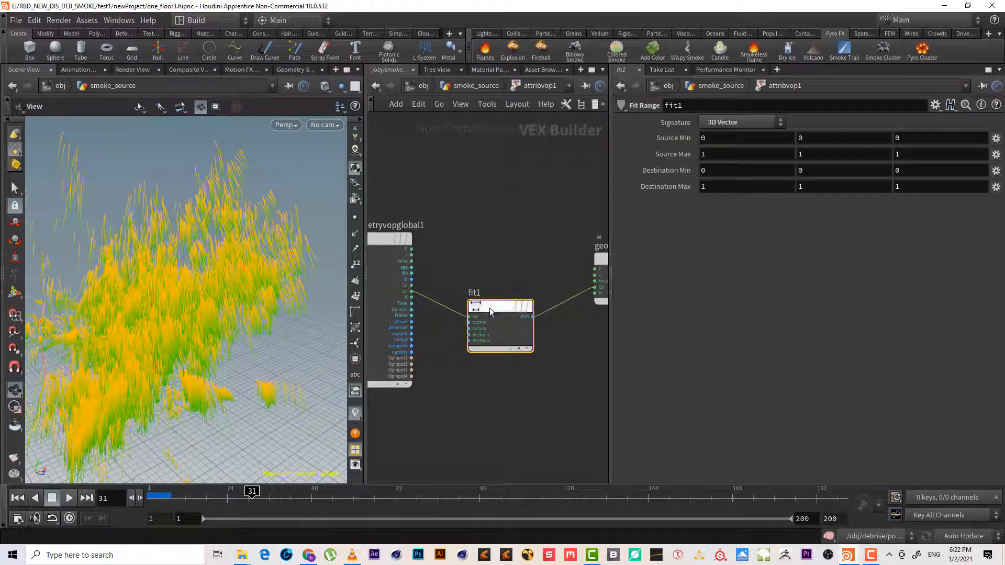
{"action": "left_click_drag", "start_coordinate": [489, 308], "coordinate": [507, 283]}
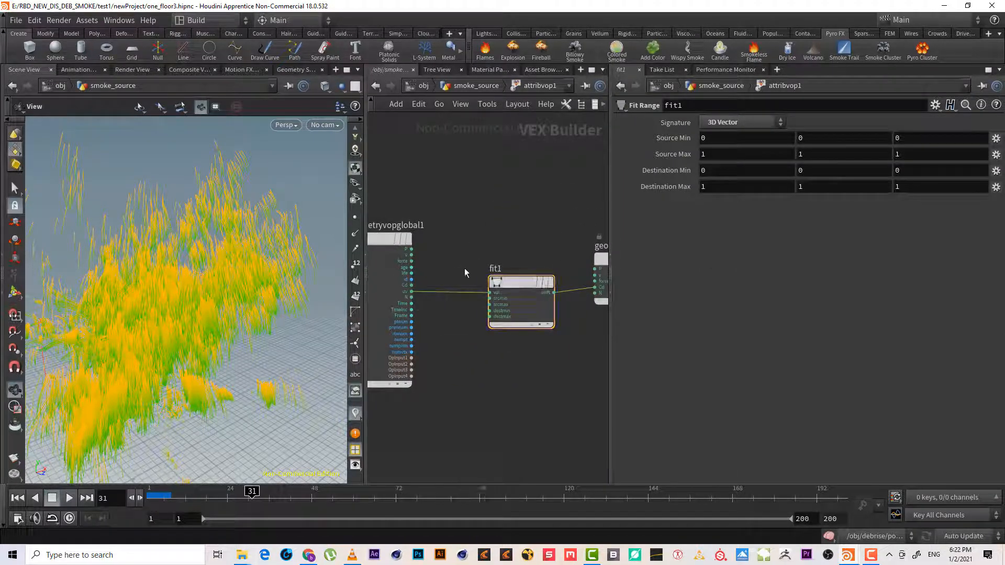
Insert a Vector to Float node on the wire between geometryvopglobal1 and fit1
{"action": "key", "text": "Tab"}
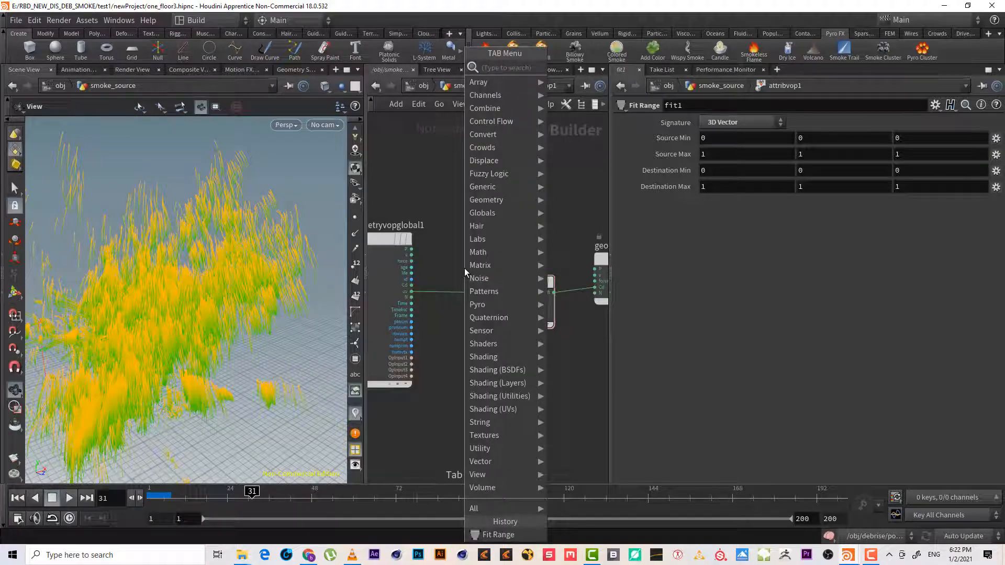
{"action": "type", "text": "ve"}
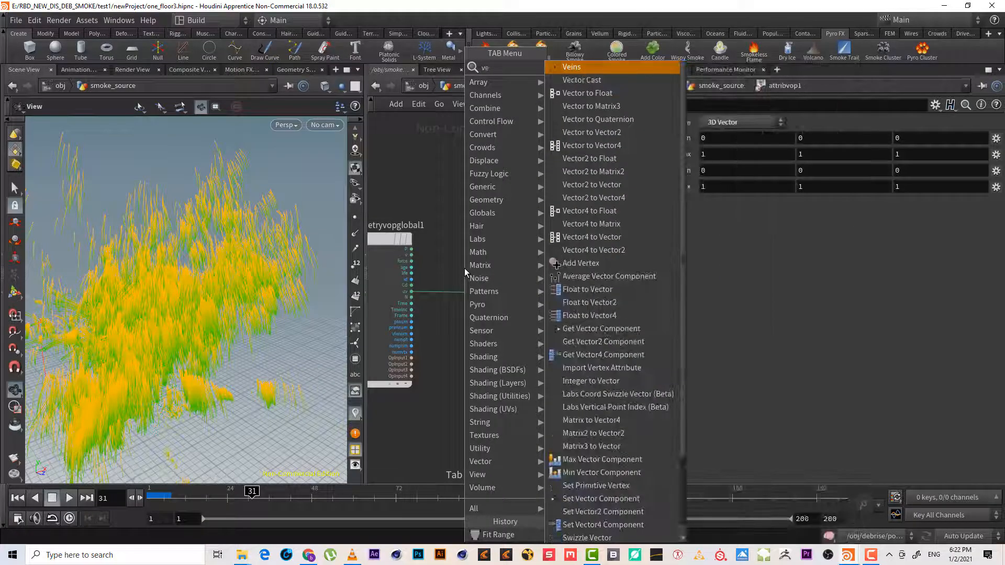
{"action": "key", "text": "BackSpace"}
{"action": "key", "text": "BackSpace"}
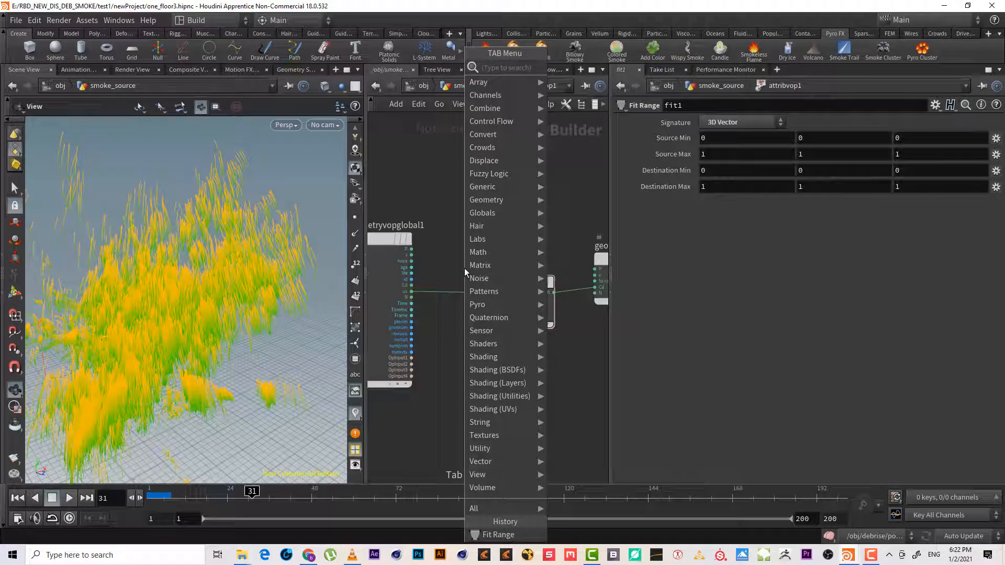
{"action": "type", "text": "ve to"}
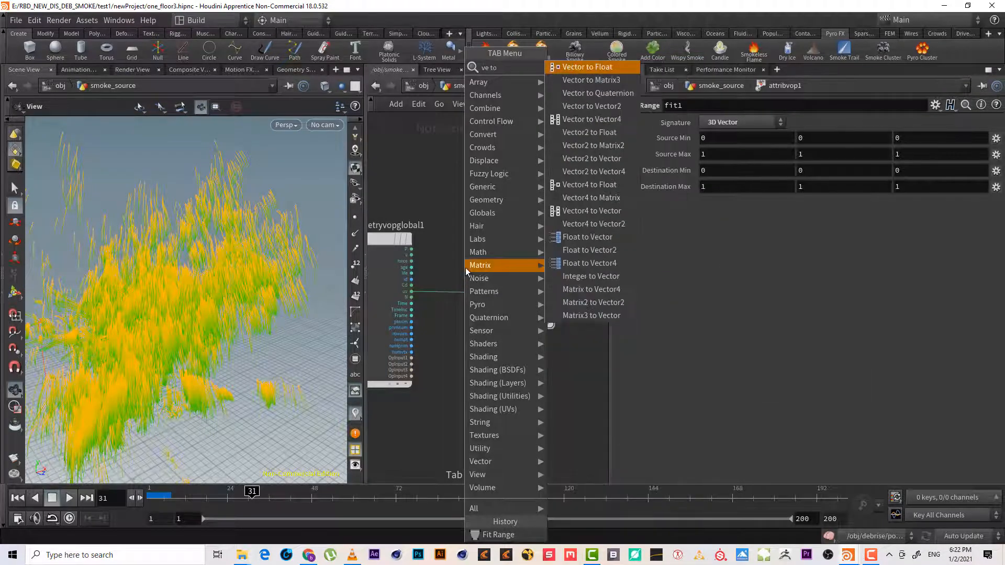
{"action": "key", "text": "Return"}
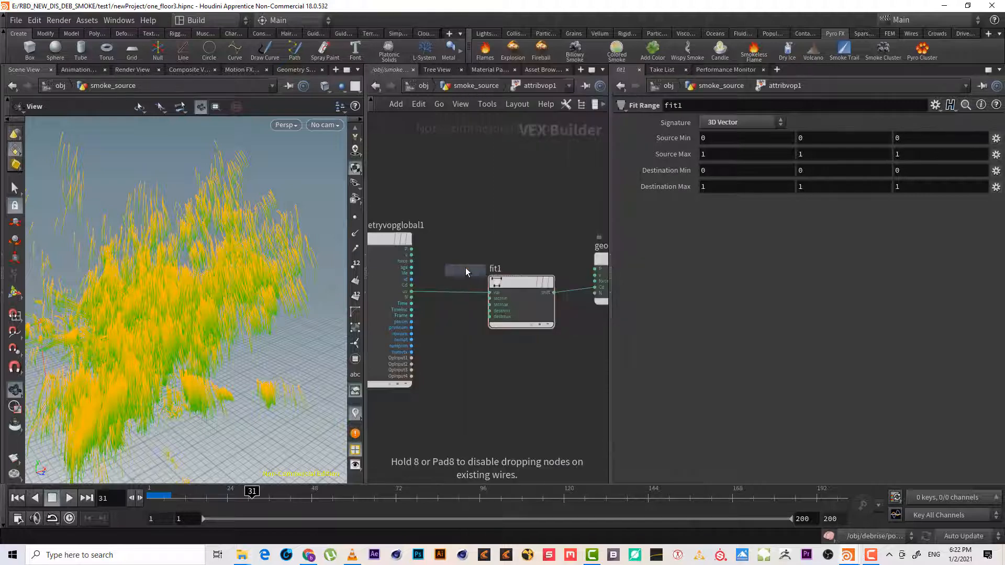
{"action": "left_click", "coordinate": [451, 297]}
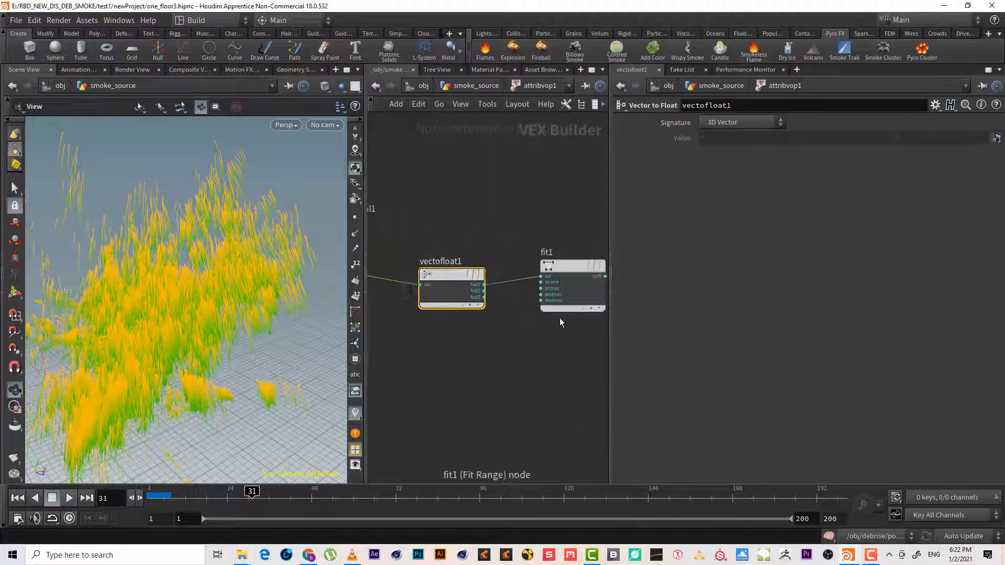
Return to smoke_source, turn off attribute visualization in the viewport, and reopen attribvop1's network
{"action": "middle_click_drag", "start_coordinate": [560, 318], "coordinate": [464, 392]}
{"action": "scroll", "coordinate": [522, 361], "scroll_direction": "up", "scroll_amount": 2}
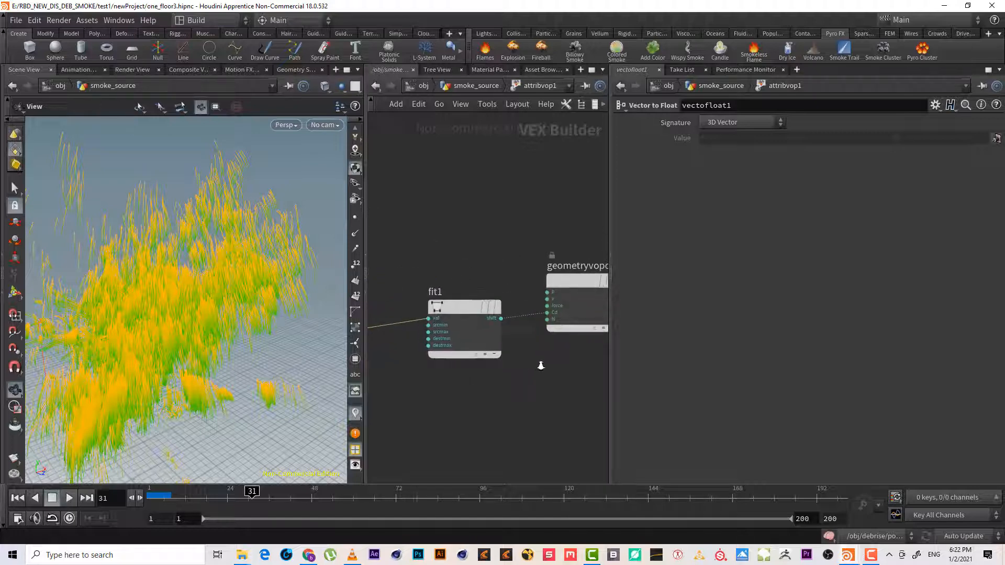
{"action": "left_click", "coordinate": [510, 340]}
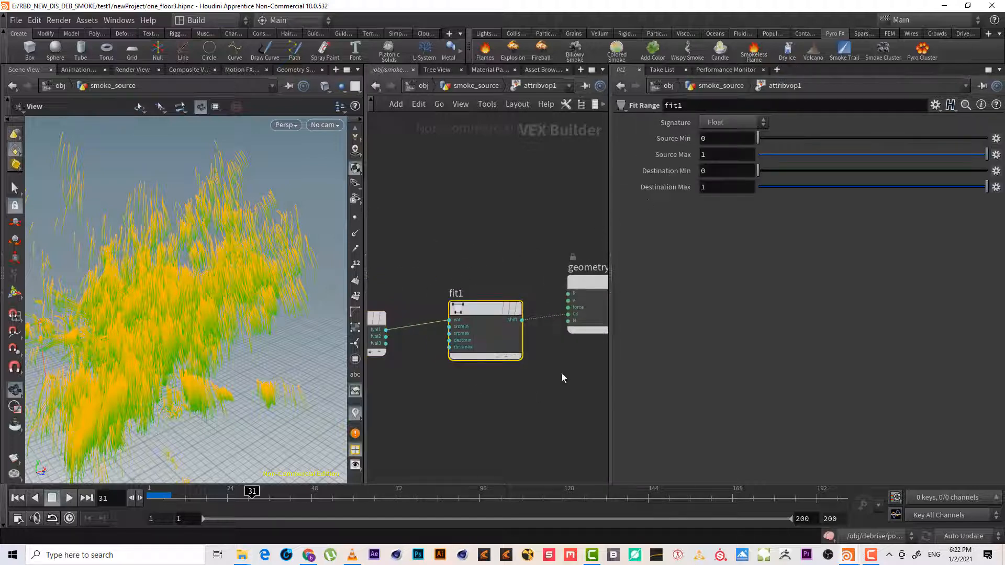
{"action": "middle_click_drag", "start_coordinate": [503, 220], "coordinate": [571, 202]}
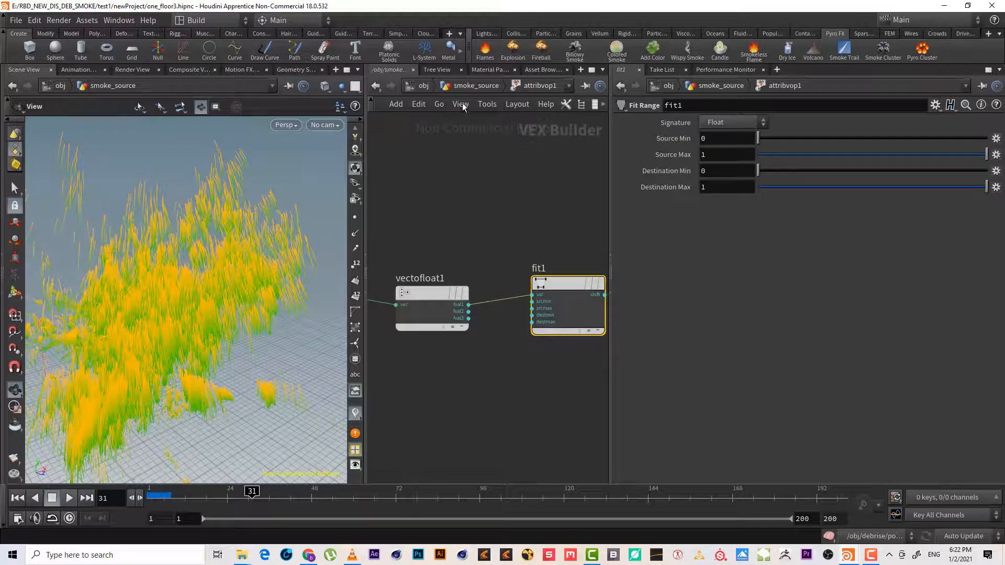
{"action": "left_click", "coordinate": [474, 85]}
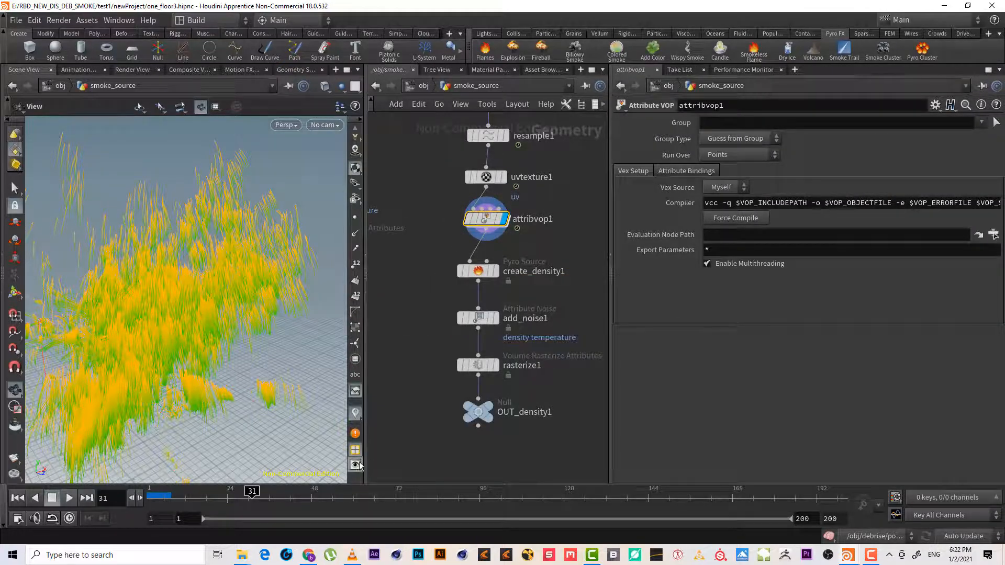
{"action": "left_click", "coordinate": [355, 413]}
{"action": "mouse_move", "coordinate": [488, 223]}
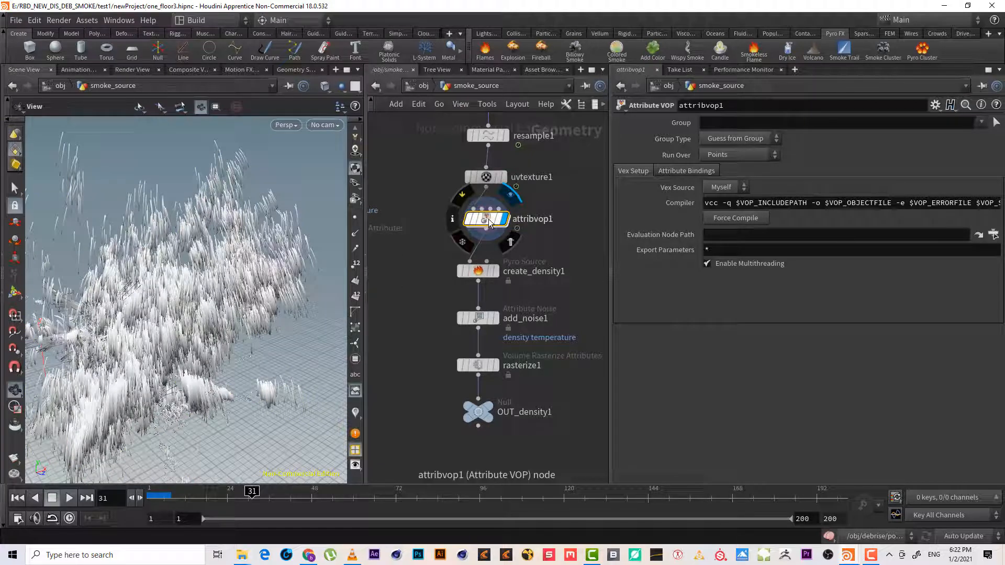
{"action": "double_click", "coordinate": [489, 219]}
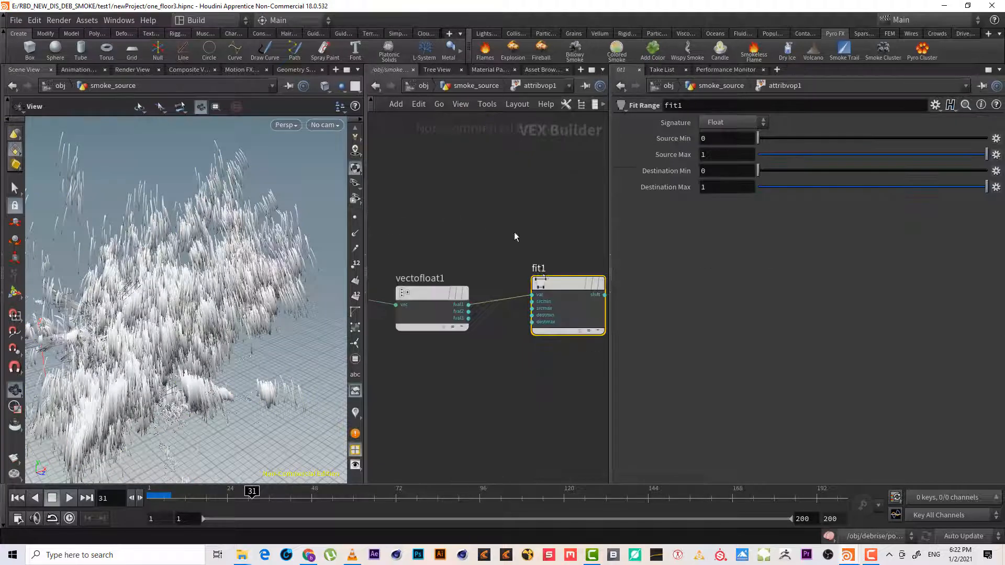
Try vectofloat1's fval2 and fval3 outputs as fit1's input, and rewire fval1 into it
{"action": "left_click", "coordinate": [476, 309]}
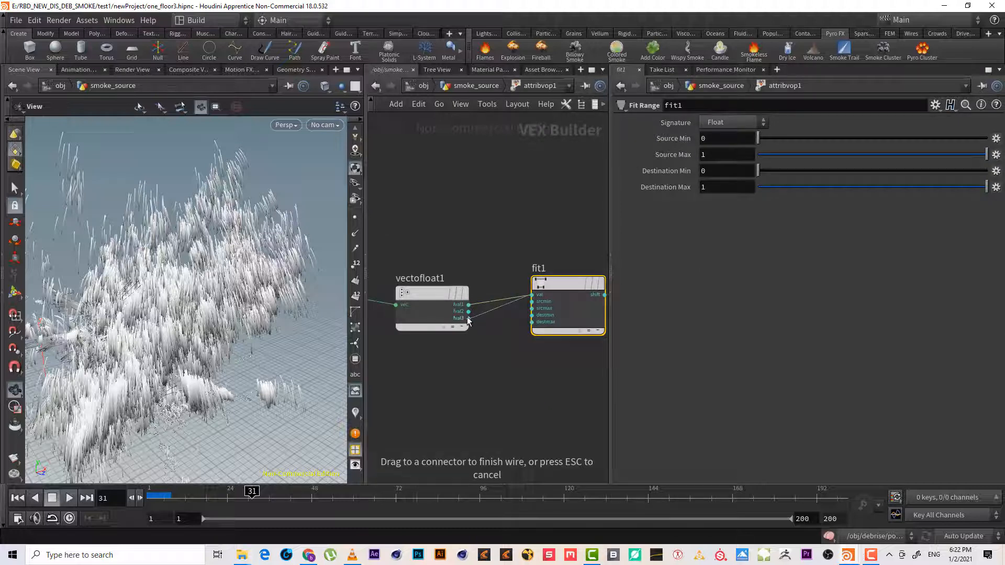
{"action": "left_click", "coordinate": [468, 311]}
{"action": "left_click", "coordinate": [473, 315]}
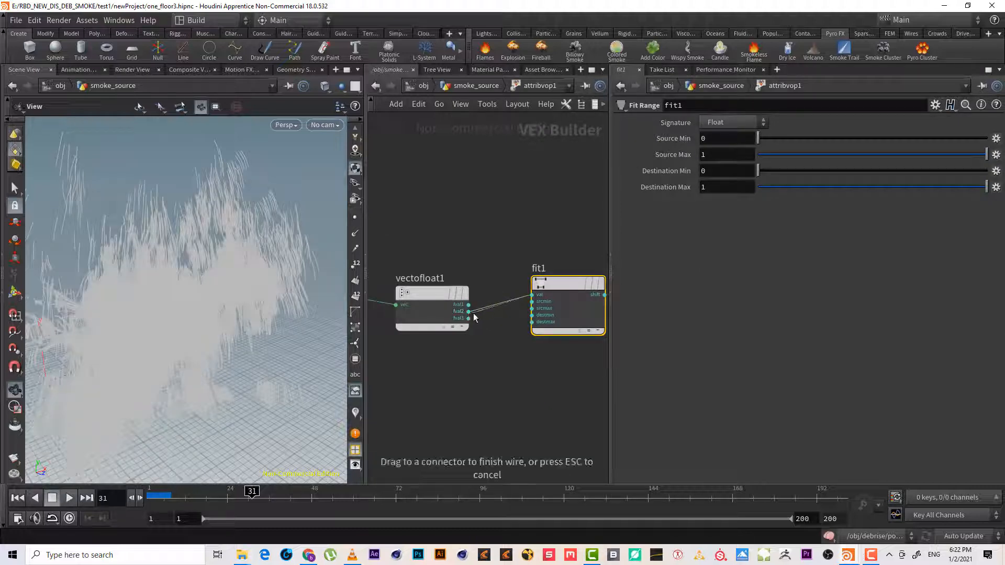
{"action": "left_click", "coordinate": [468, 318]}
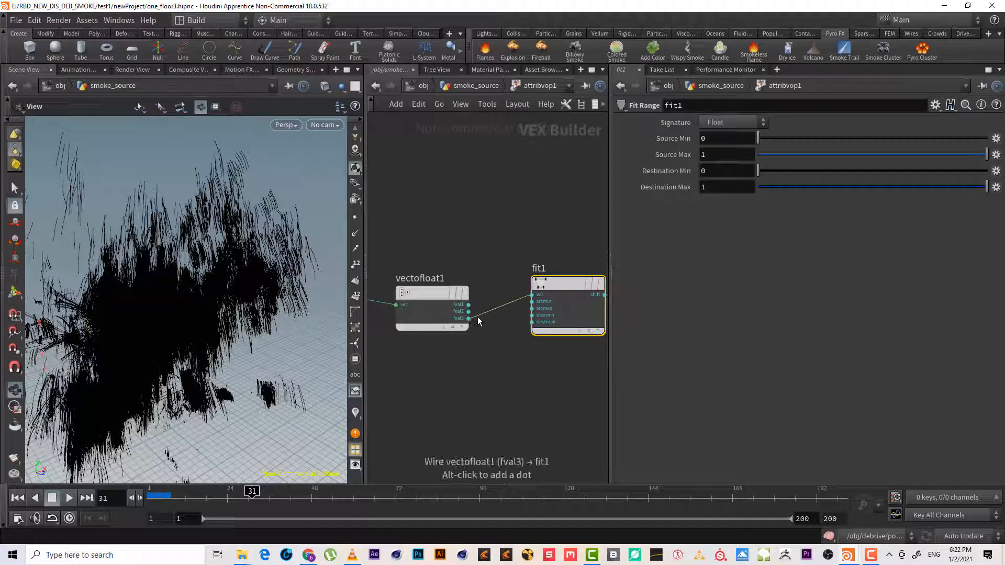
{"action": "left_click", "coordinate": [472, 316]}
{"action": "left_click", "coordinate": [468, 304]}
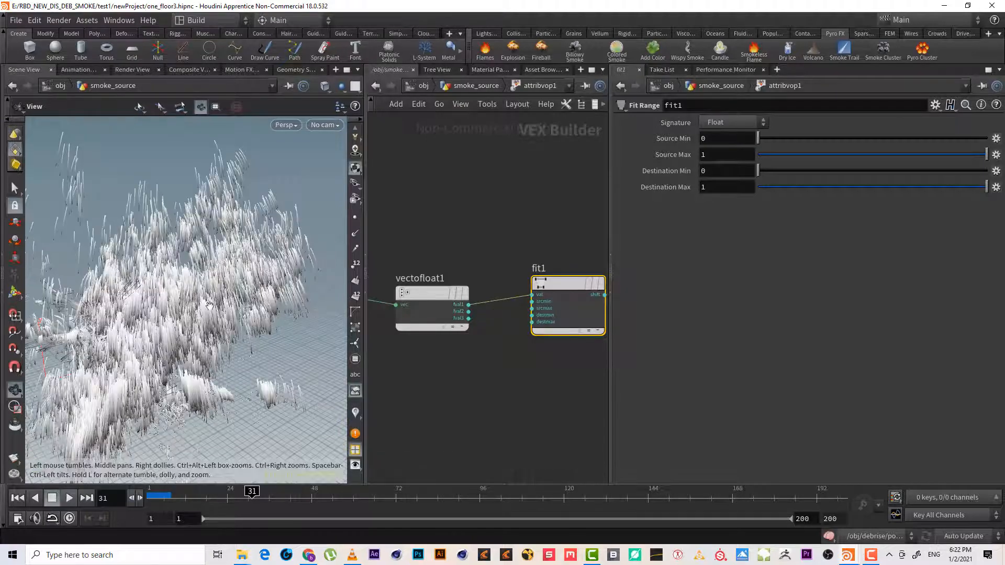
{"action": "left_click_drag", "start_coordinate": [209, 306], "coordinate": [191, 293]}
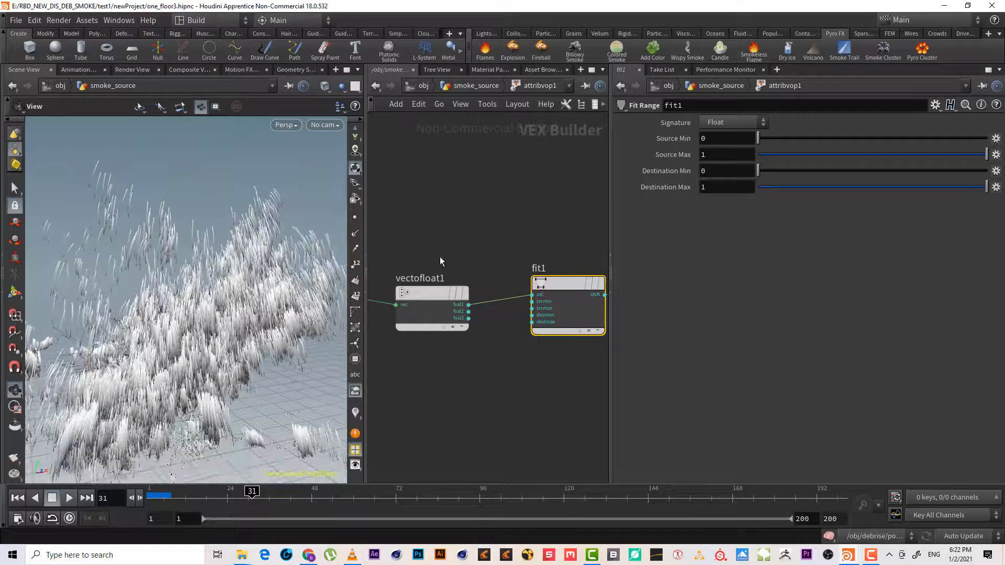
Try a Destination Min of -1 on fit1 and restore it to 0
{"action": "left_click_drag", "start_coordinate": [568, 283], "coordinate": [597, 280]}
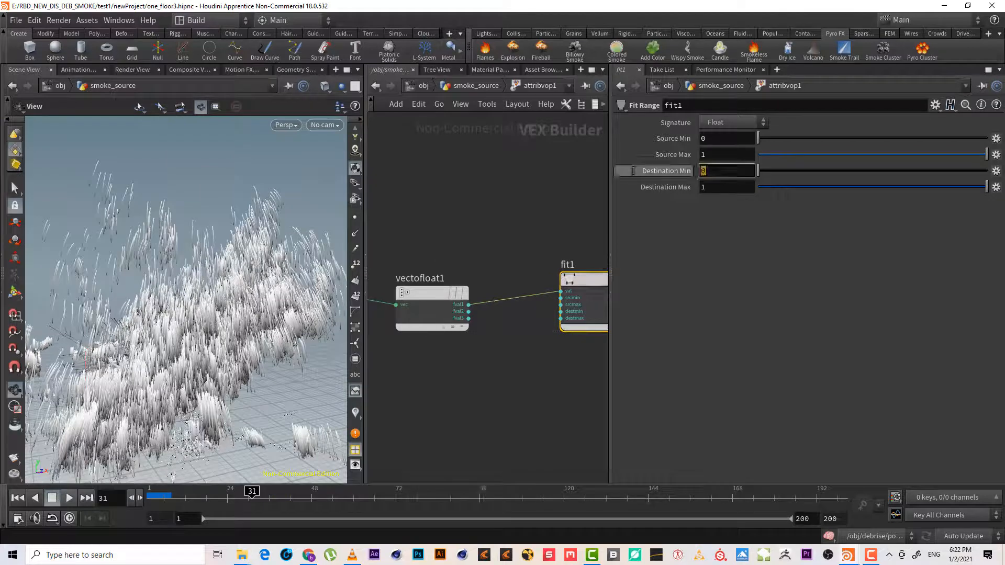
{"action": "type", "text": "-1"}
{"action": "key", "text": "Return"}
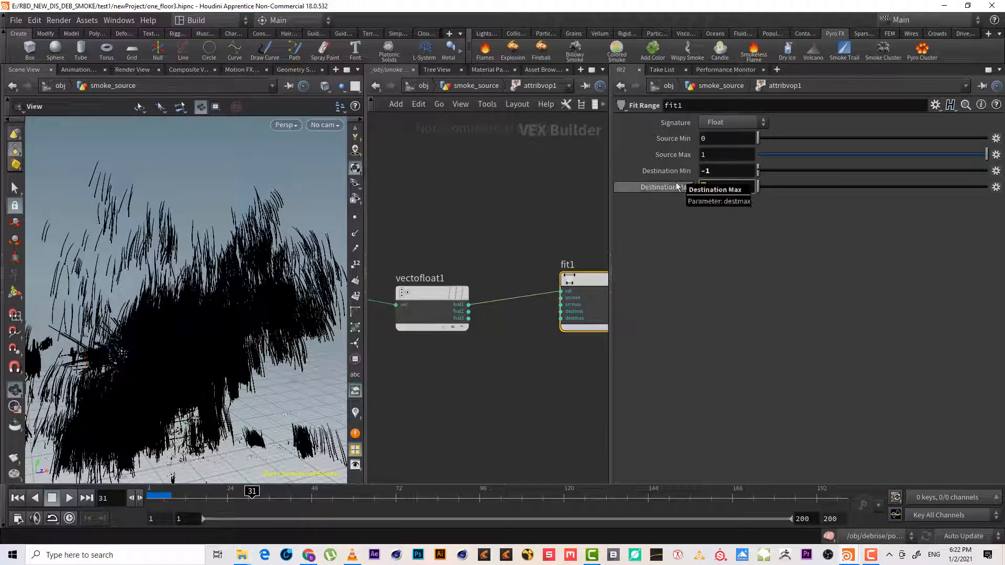
{"action": "key", "text": "shift+Tab"}
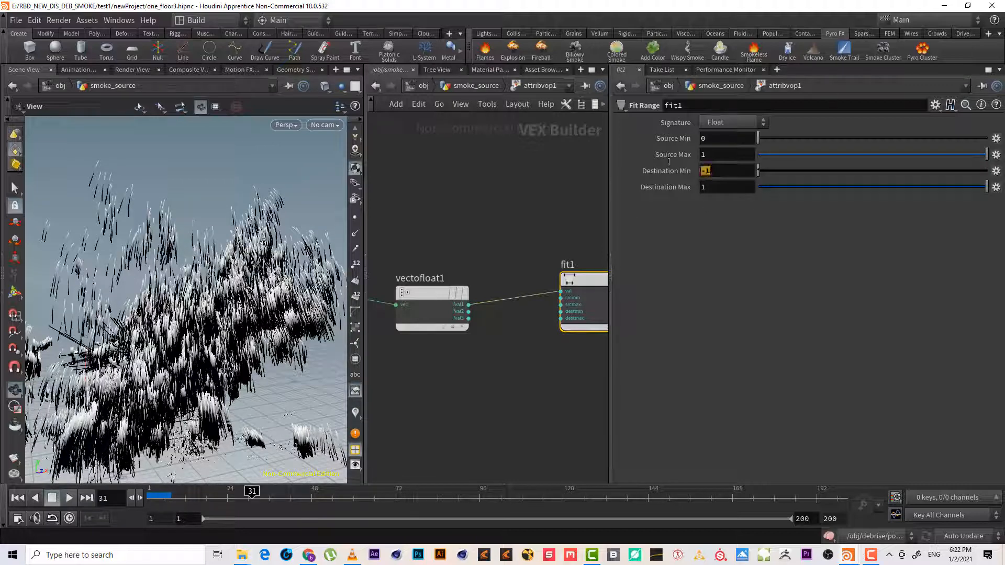
{"action": "type", "text": "0"}
{"action": "key", "text": "Return"}
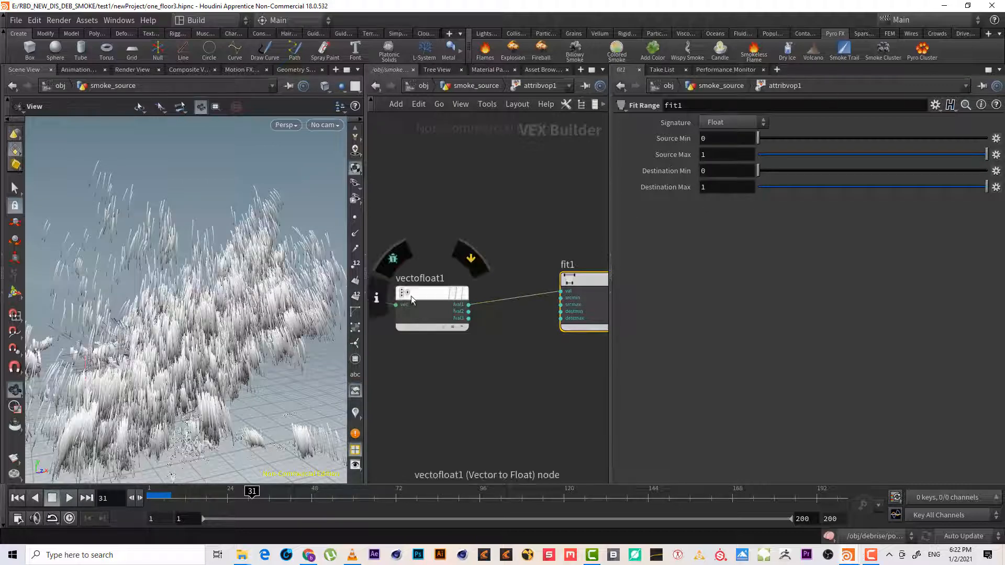
Insert a Ramp Parameter node on the wire between vectofloat1 and fit1
{"action": "middle_click_drag", "start_coordinate": [456, 218], "coordinate": [485, 222]}
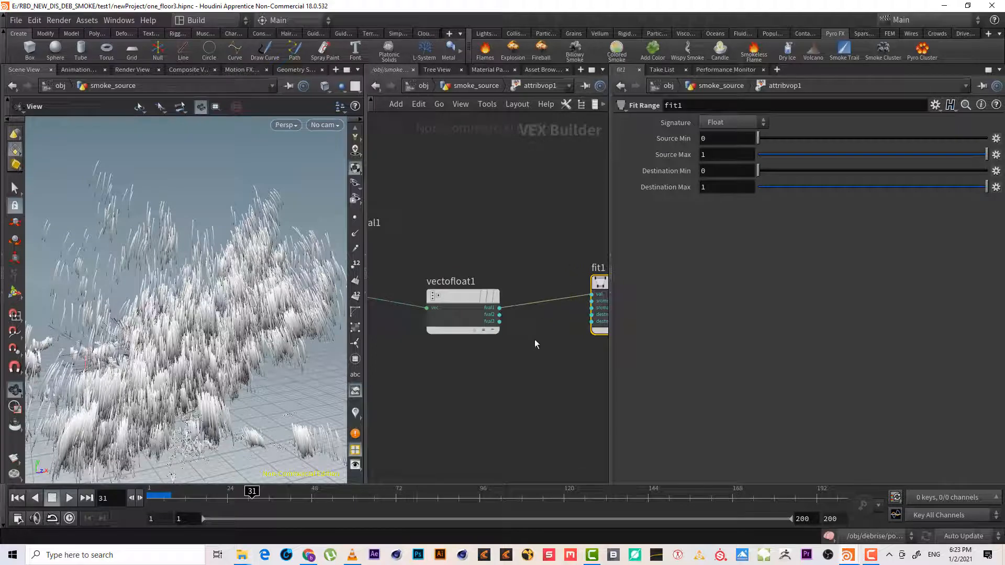
{"action": "middle_click_drag", "start_coordinate": [535, 339], "coordinate": [514, 339]}
{"action": "key", "text": "Tab"}
{"action": "type", "text": "ramp"}
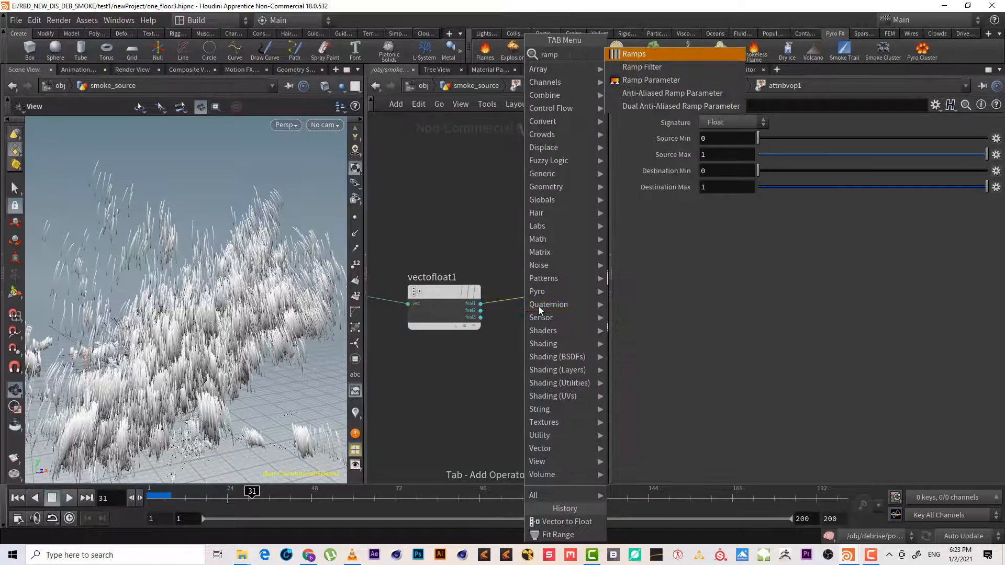
{"action": "key", "text": "Down"}
{"action": "key", "text": "Down"}
{"action": "key", "text": "Return"}
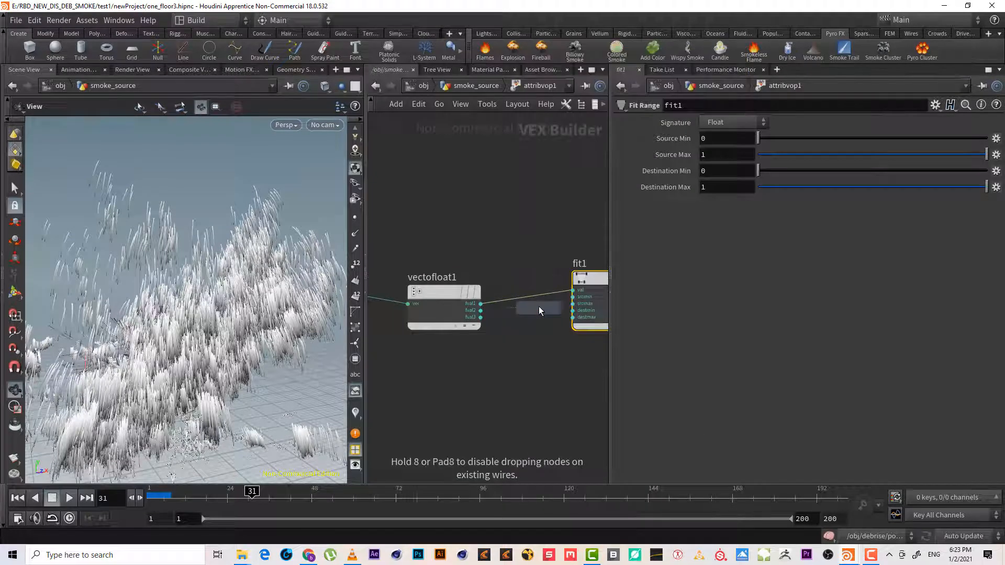
{"action": "left_click", "coordinate": [528, 305]}
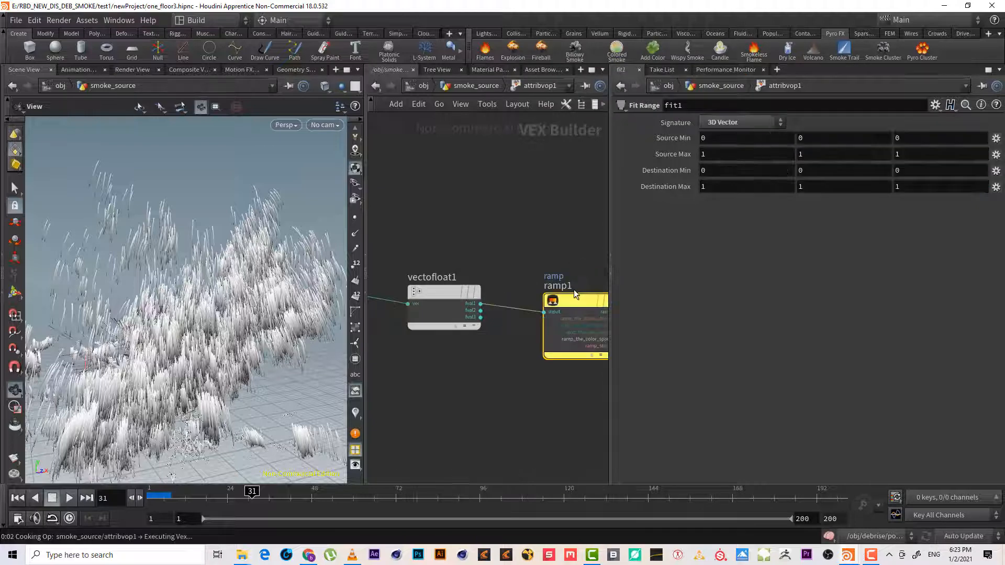
Set ramp1's Ramp Type to Spline Ramp (float) and return to smoke_source
{"action": "left_click", "coordinate": [734, 163]}
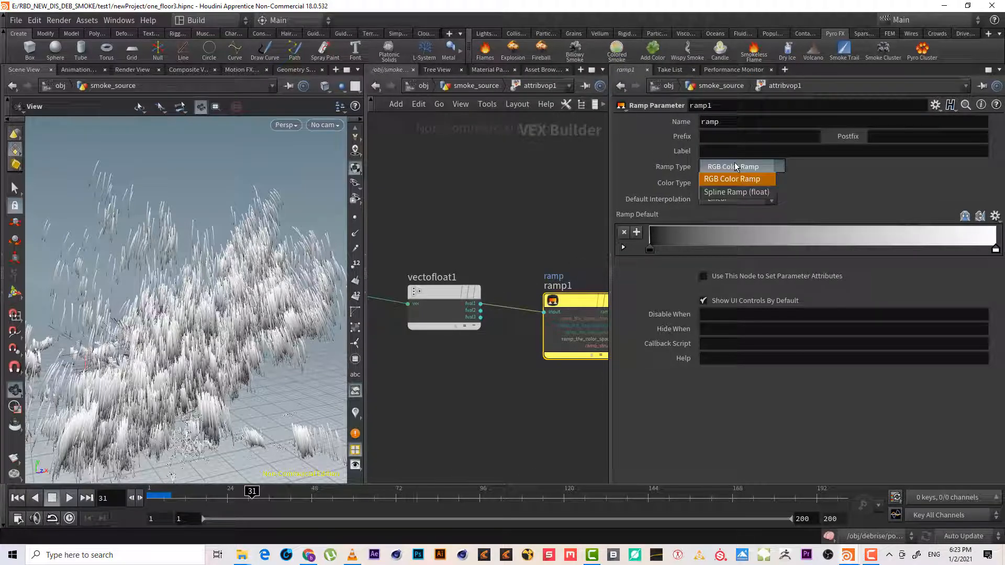
{"action": "left_click", "coordinate": [731, 188]}
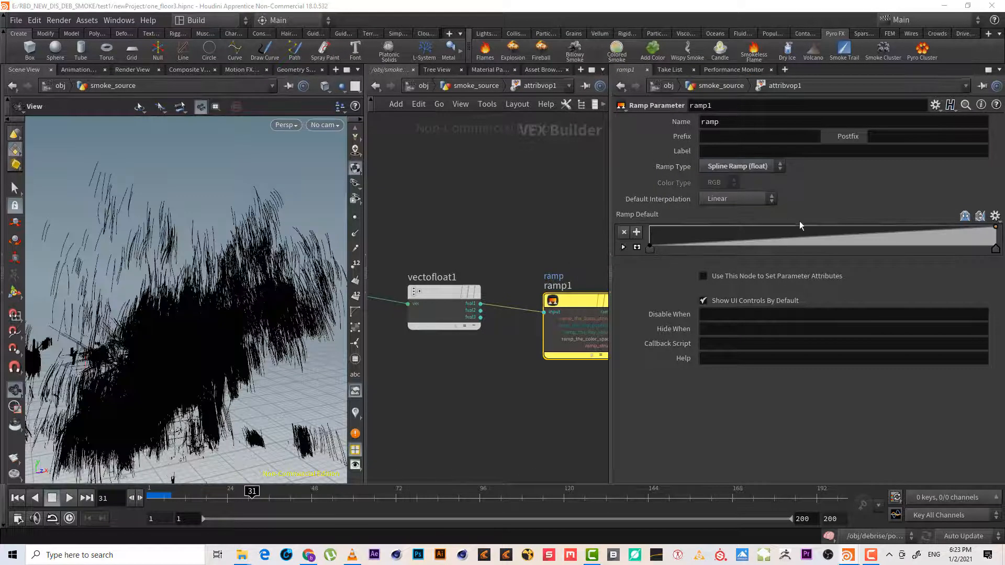
{"action": "left_click", "coordinate": [471, 86]}
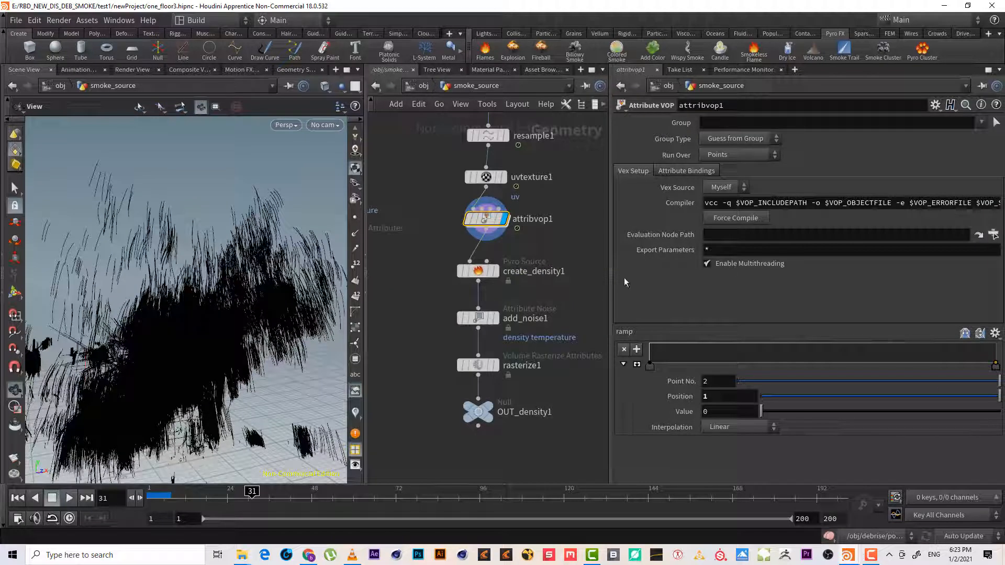
Shape attribvop1's ramp to rise linearly from value 0 at position 0 to value 1 at position 1
{"action": "left_click_drag", "start_coordinate": [995, 366], "coordinate": [970, 359]}
{"action": "left_click_drag", "start_coordinate": [653, 365], "coordinate": [650, 343]}
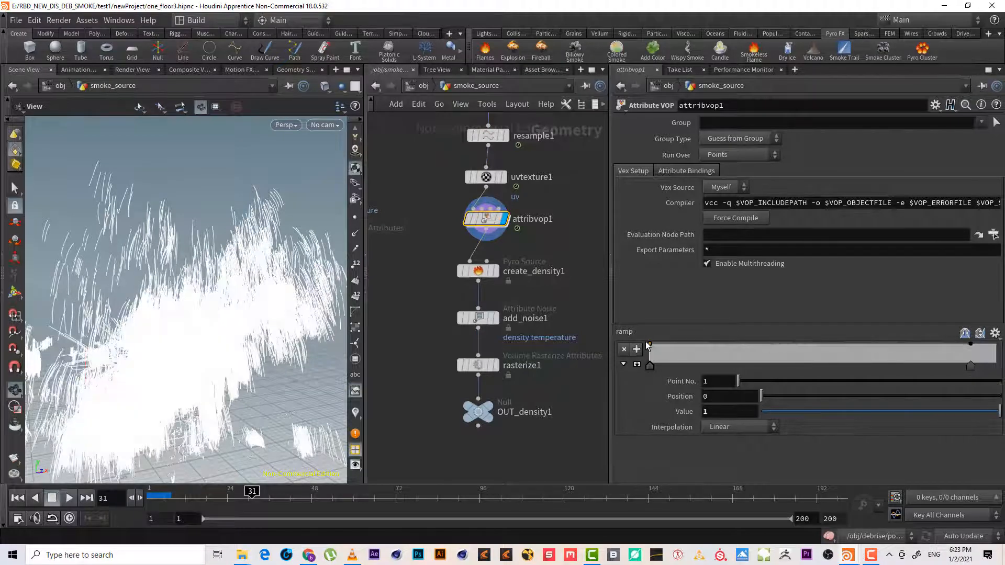
{"action": "left_click_drag", "start_coordinate": [970, 346], "coordinate": [998, 343]}
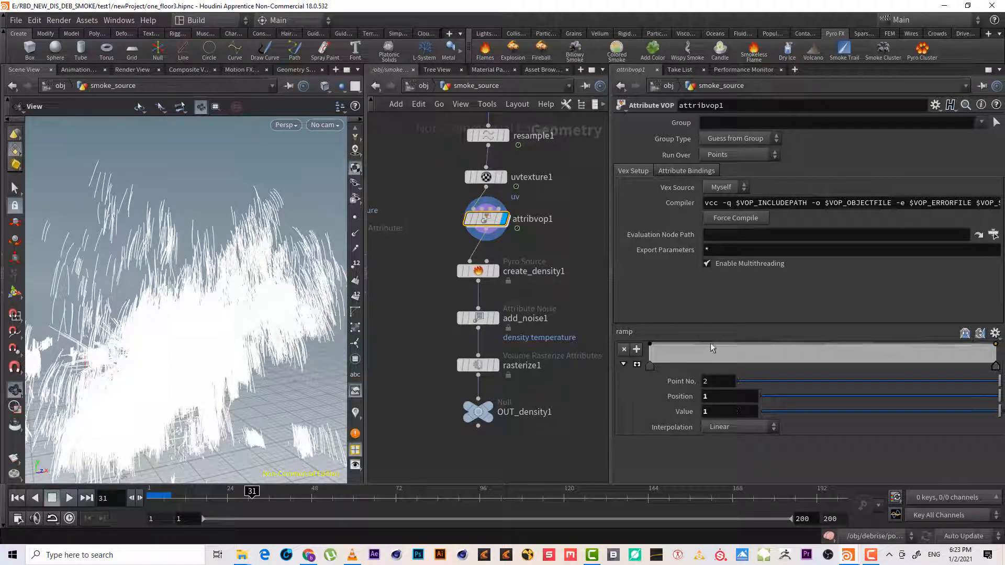
{"action": "left_click", "coordinate": [649, 355]}
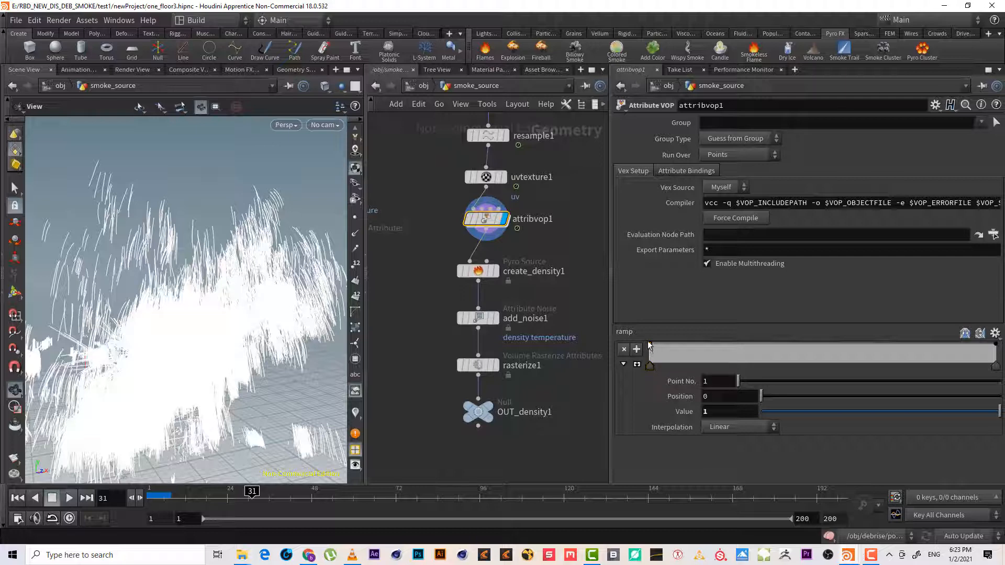
{"action": "left_click_drag", "start_coordinate": [649, 346], "coordinate": [637, 366]}
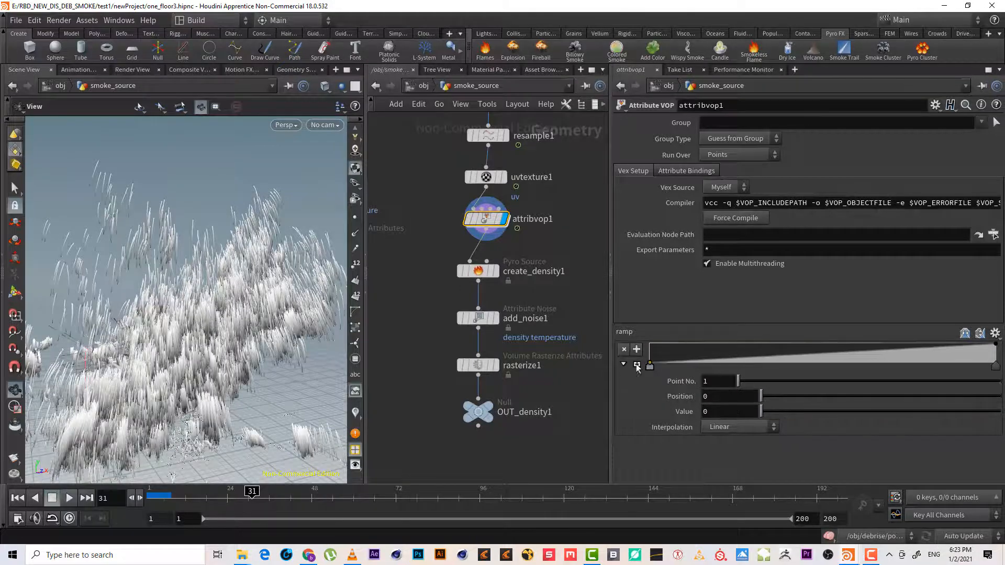
Insert an Attribute Wrangle node on the wire between attribvop1 and create_density1
{"action": "middle_click_drag", "start_coordinate": [566, 251], "coordinate": [539, 274]}
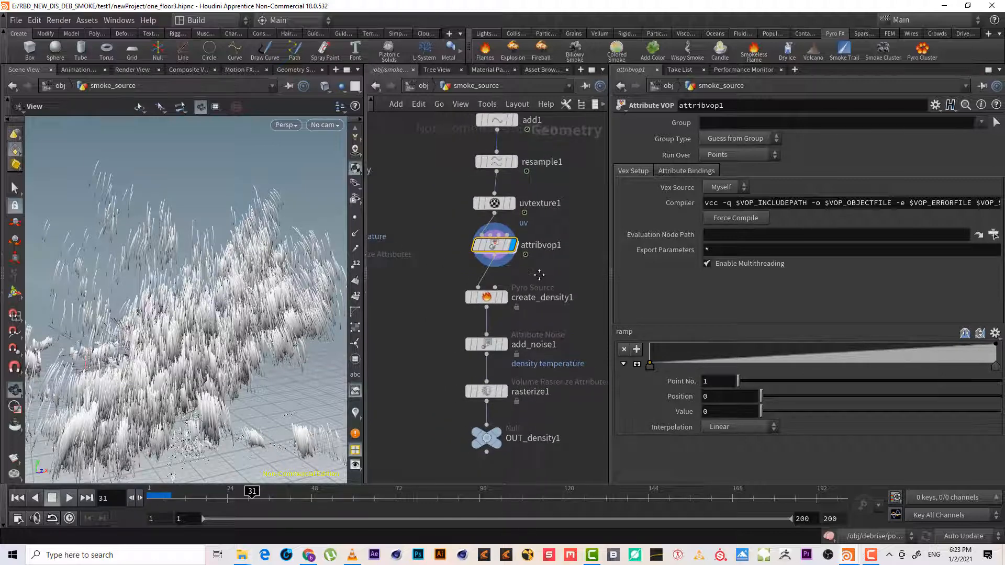
{"action": "key", "text": "Tab"}
{"action": "type", "text": "att w"}
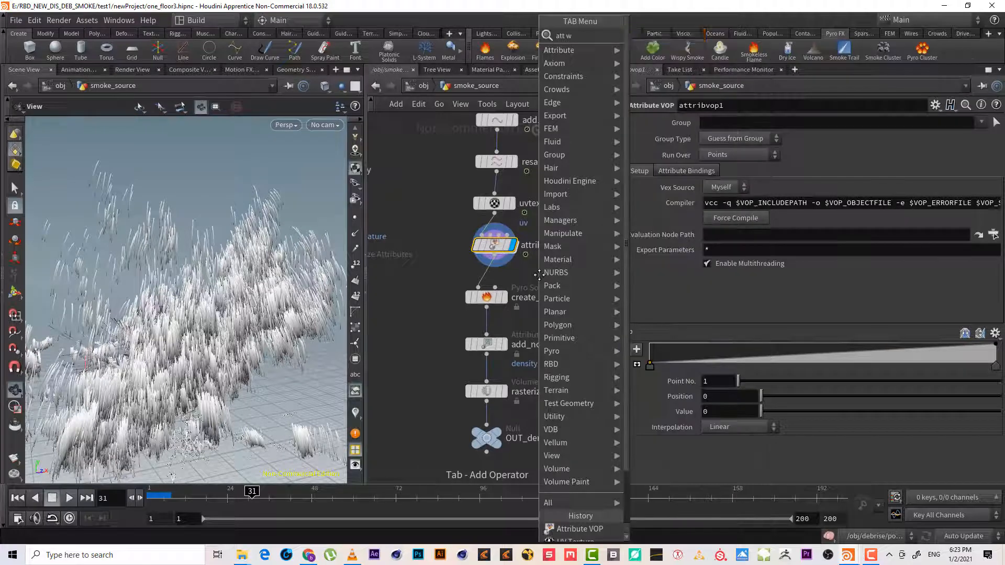
{"action": "key", "text": "Return"}
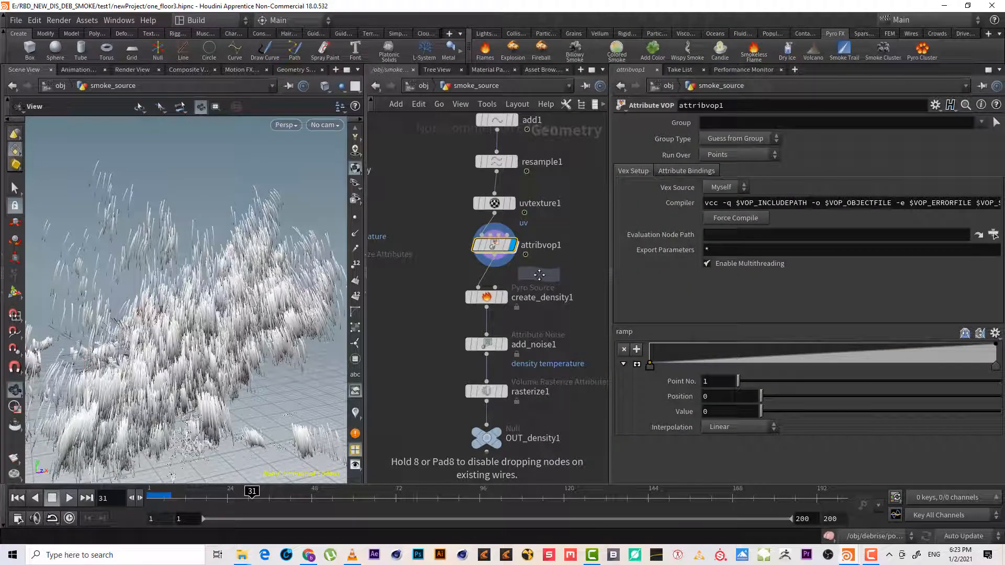
{"action": "left_click", "coordinate": [499, 275]}
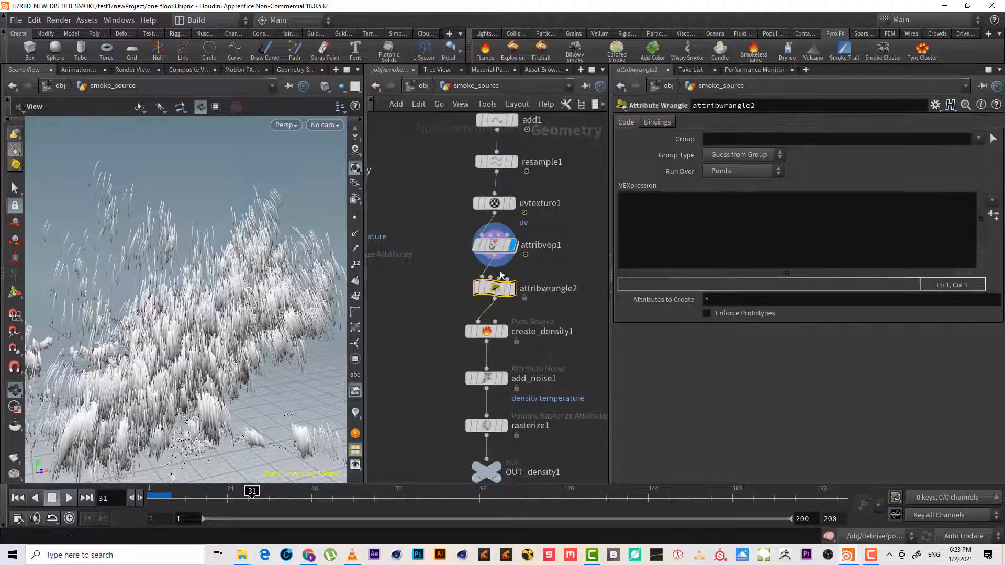
{"action": "middle_click_drag", "start_coordinate": [558, 263], "coordinate": [594, 306]}
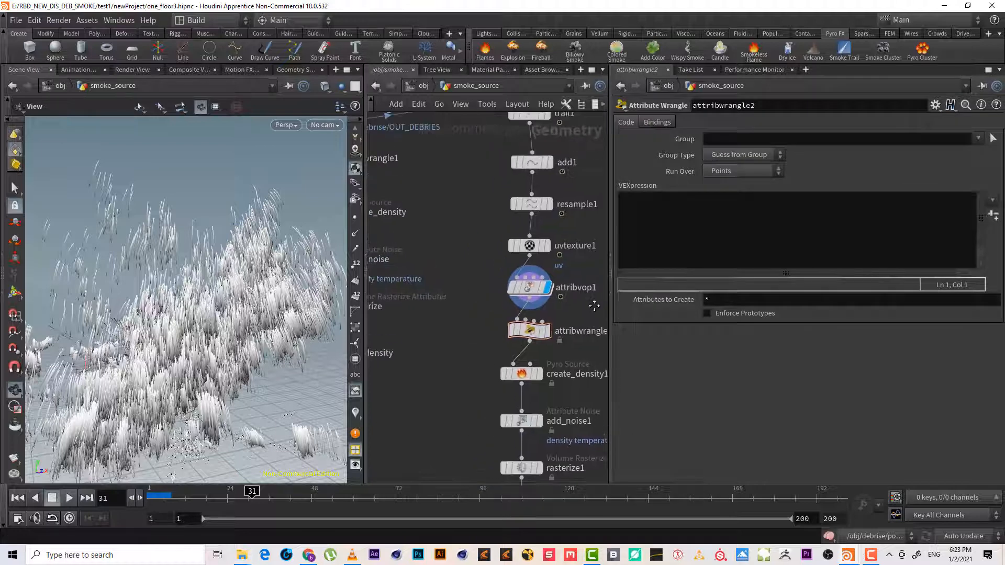
{"action": "left_click", "coordinate": [687, 247]}
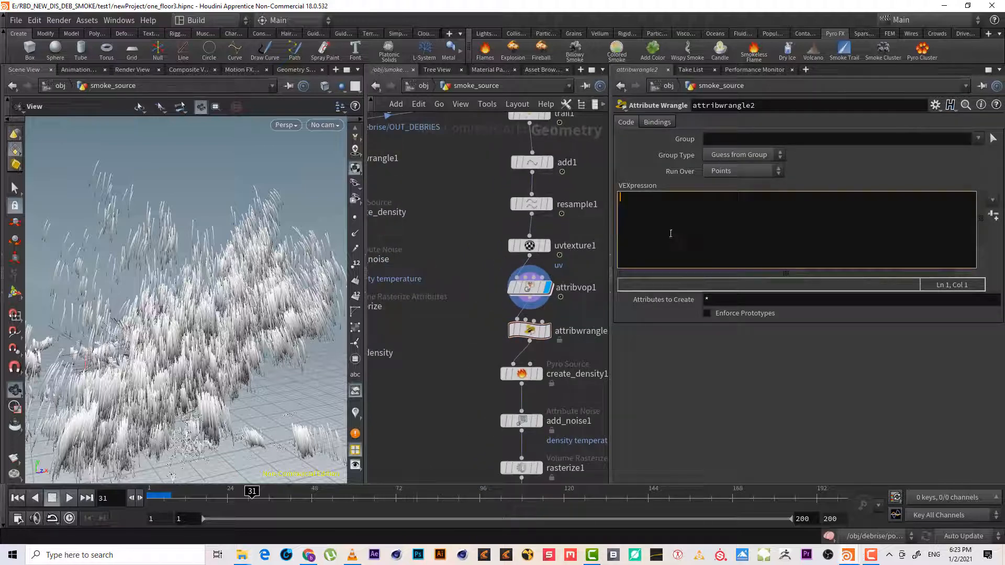
{"action": "type", "text": "@density *= ch"}
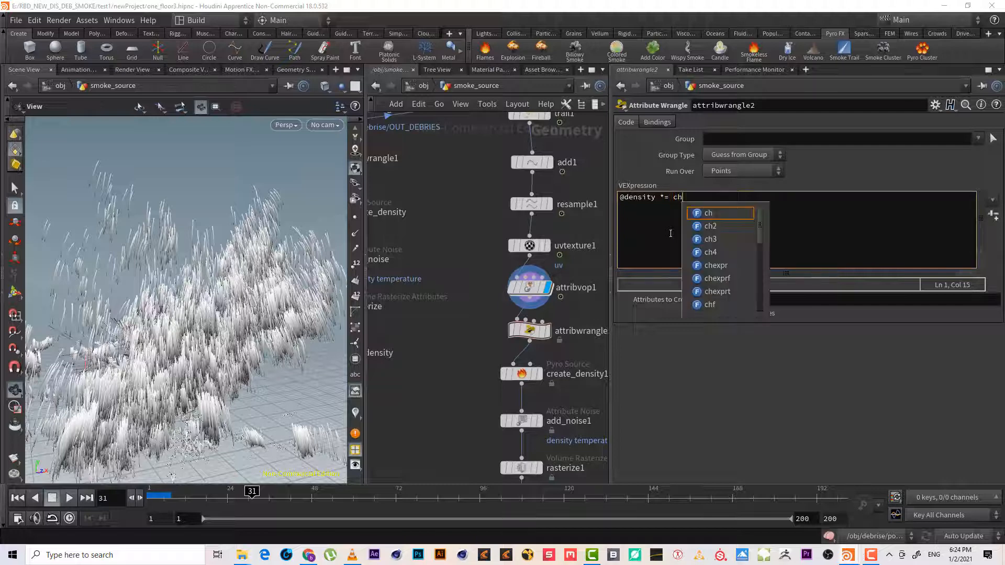
{"action": "key", "text": "BackSpace"}
{"action": "key", "text": "BackSpace"}
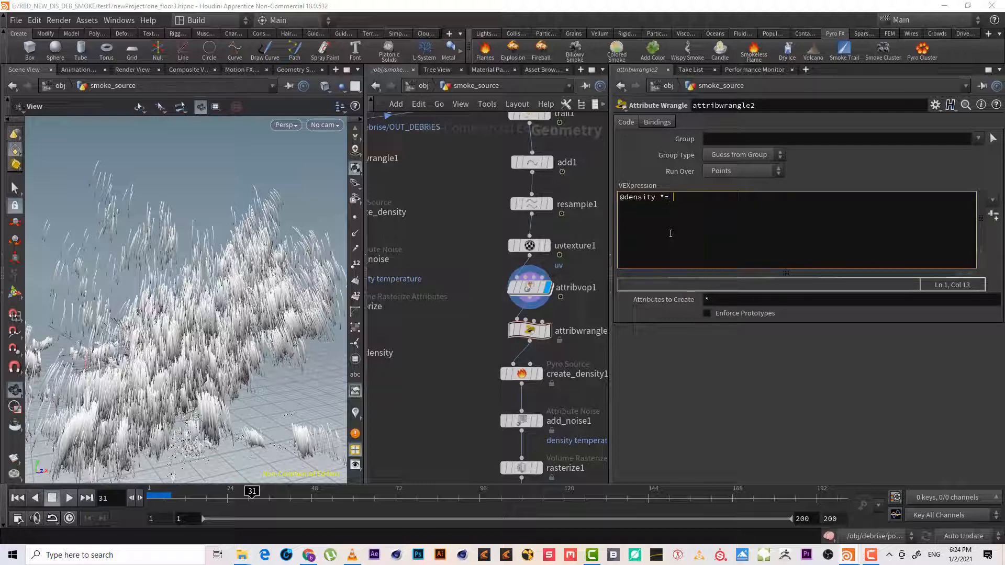
{"action": "type", "text": "@"}
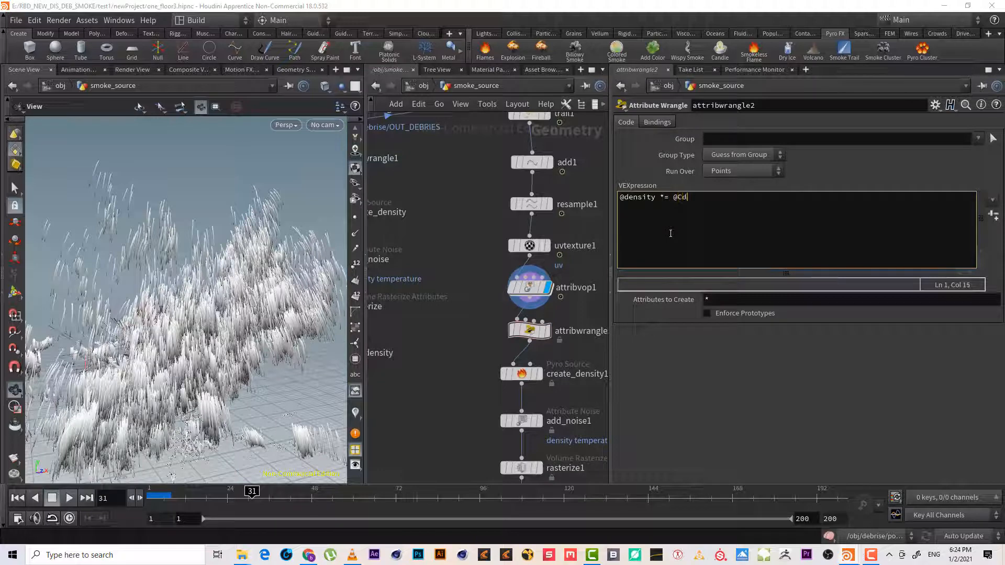
{"action": "type", "text": "Cd.x"}
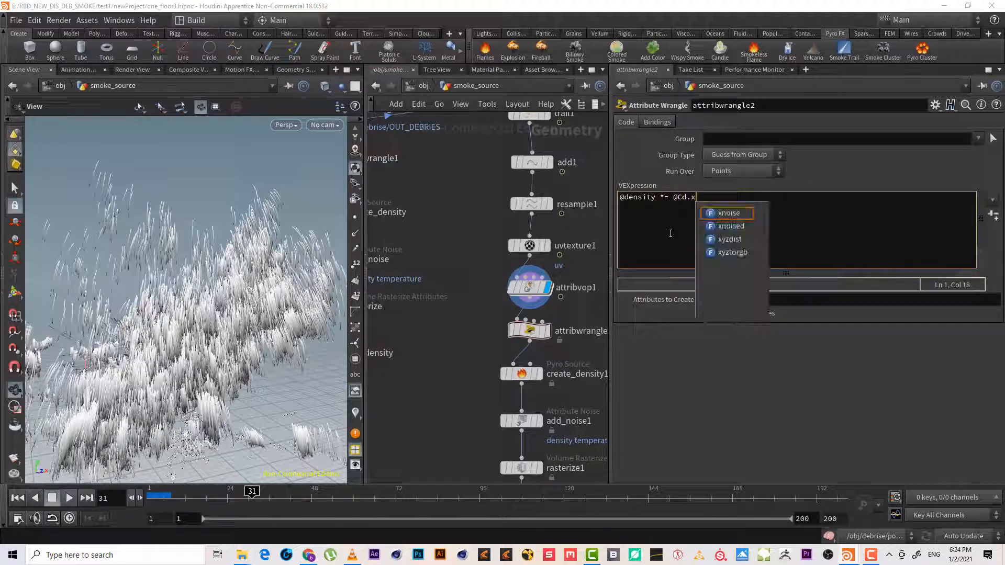
{"action": "type", "text": ";"}
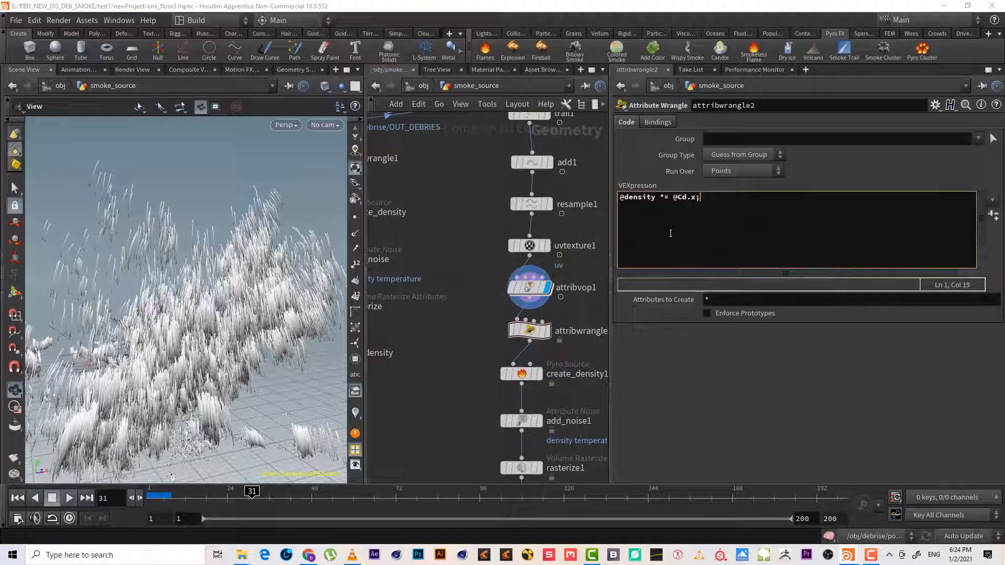
Display rasterize1 and compare the smoke volume with attribwrangle2 bypassed and re-enabled
{"action": "middle_click_drag", "start_coordinate": [588, 387], "coordinate": [565, 308]}
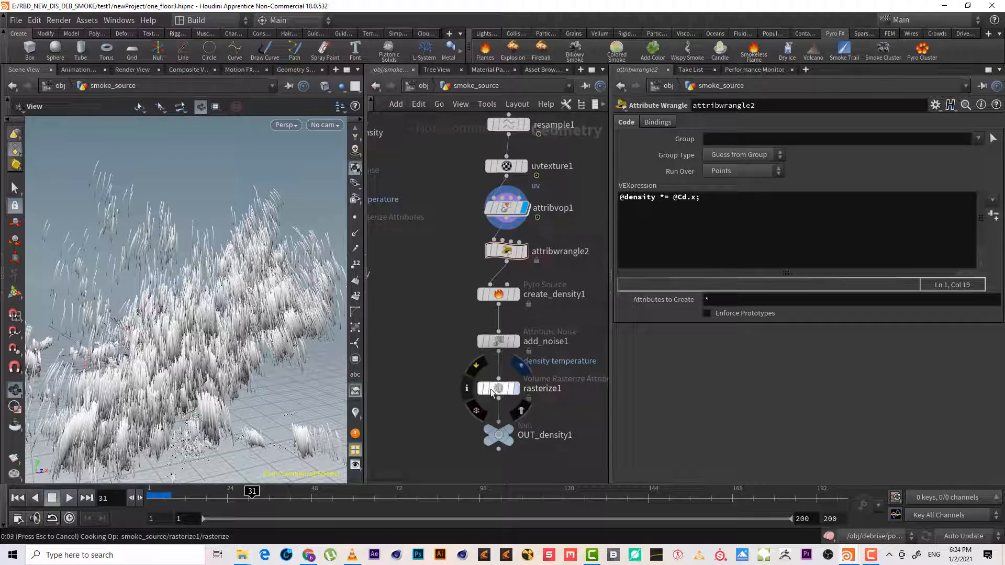
{"action": "left_click", "coordinate": [491, 388]}
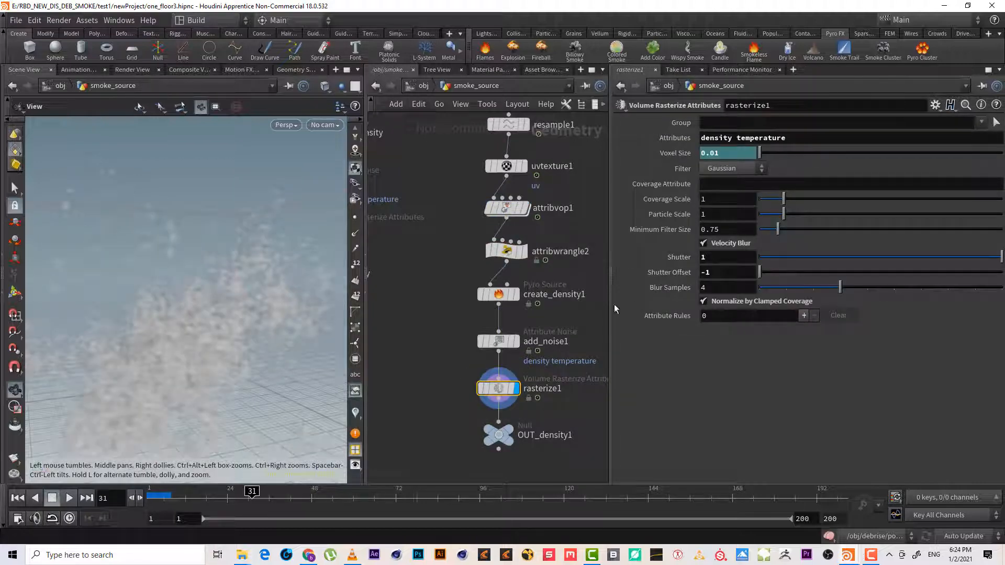
{"action": "left_click", "coordinate": [513, 253]}
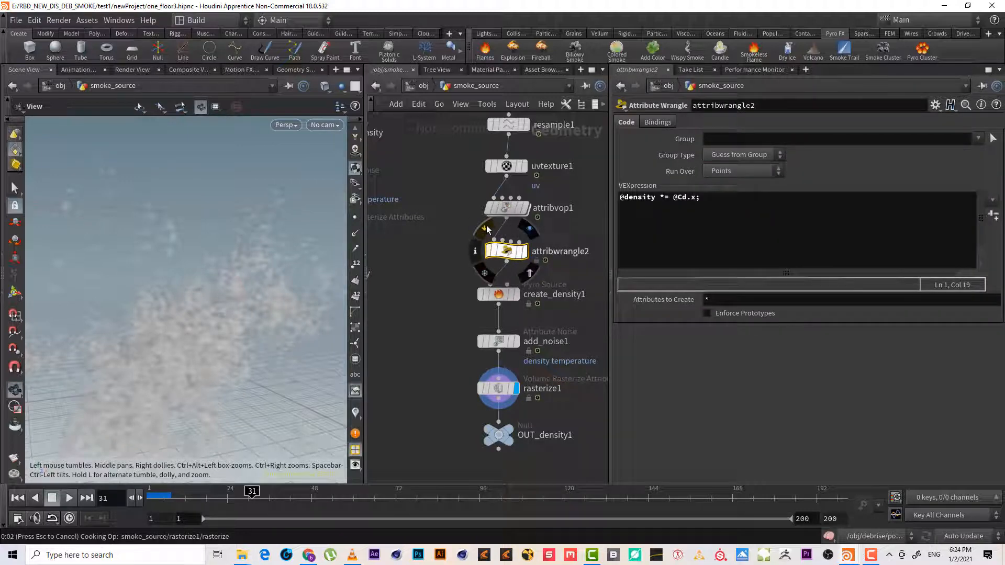
{"action": "left_click", "coordinate": [487, 229]}
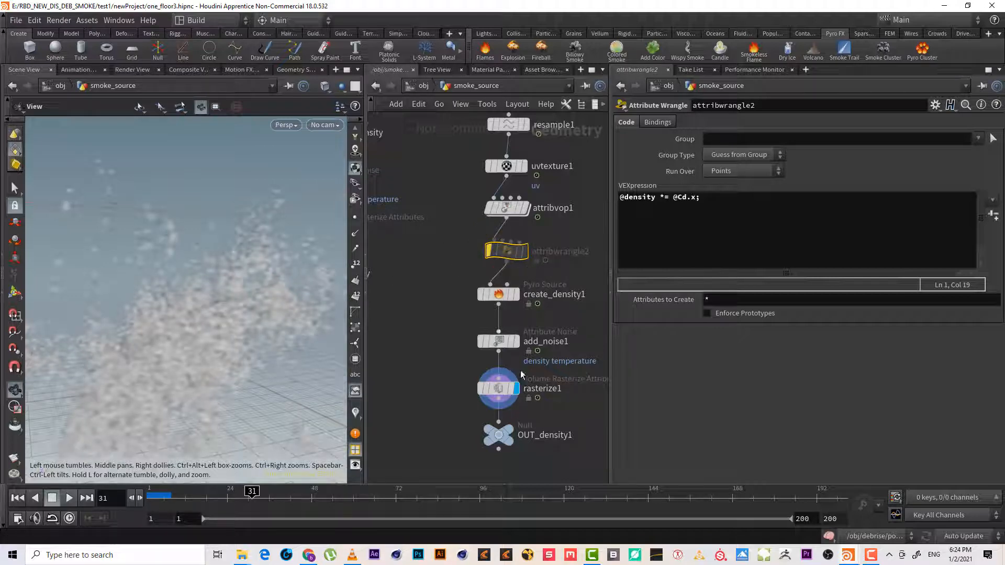
{"action": "mouse_move", "coordinate": [523, 261]}
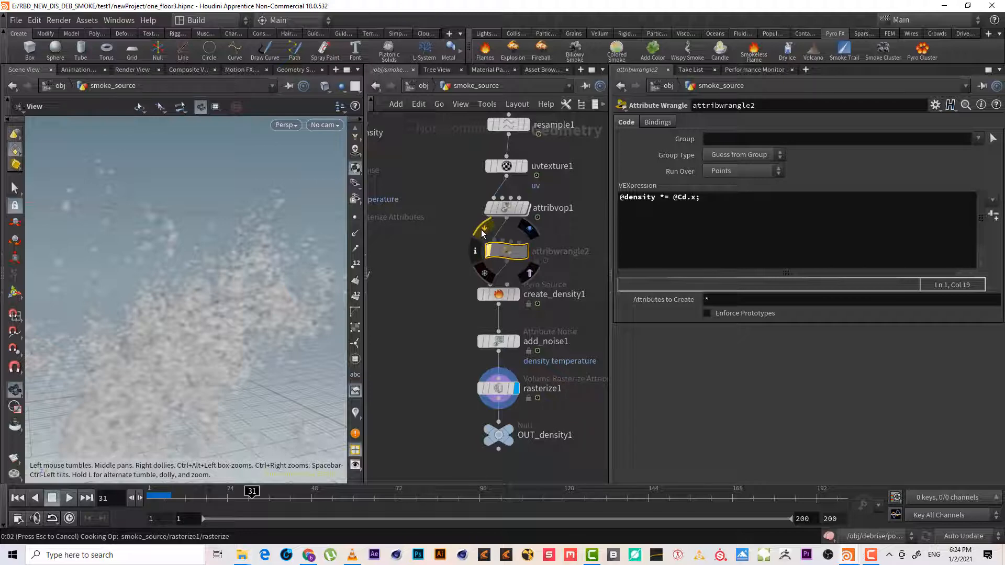
{"action": "left_click", "coordinate": [482, 233]}
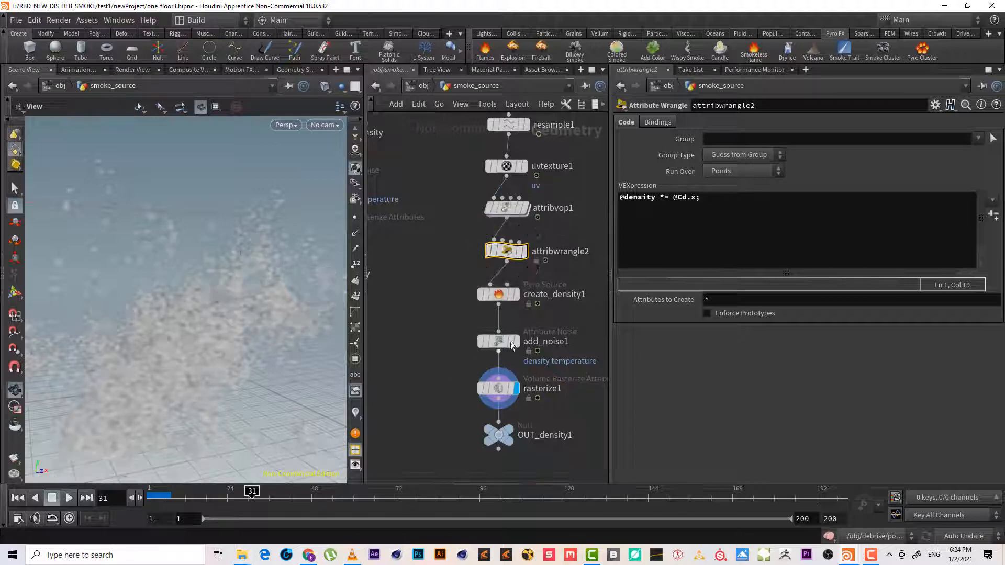
{"action": "left_click_drag", "start_coordinate": [278, 286], "coordinate": [247, 329]}
Display attribwrangle2 and scrub the timeline back to frame 3, then to frame 7, to examine the trail lines
{"action": "left_click", "coordinate": [506, 208]}
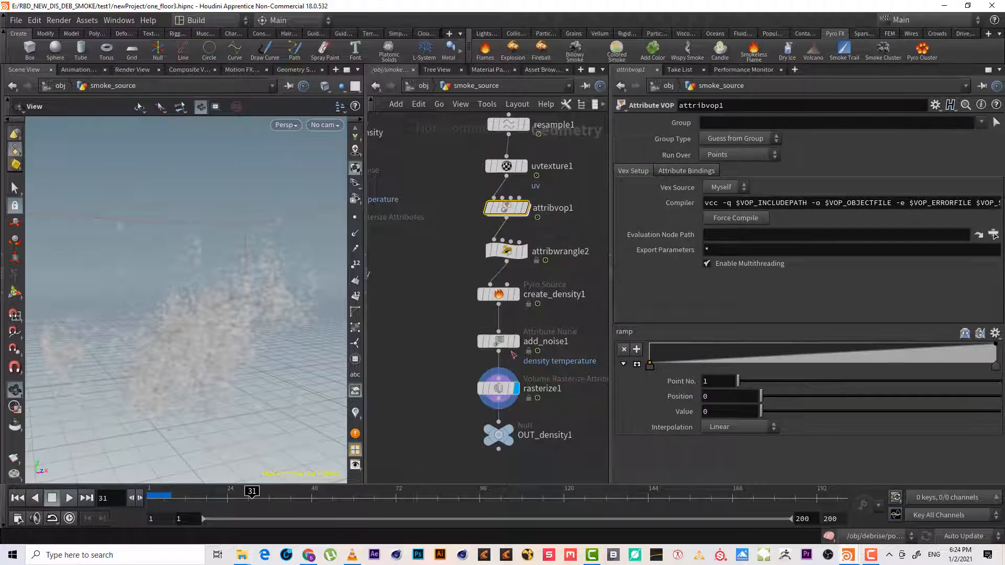
{"action": "left_click", "coordinate": [525, 251]}
{"action": "left_click", "coordinate": [505, 251]}
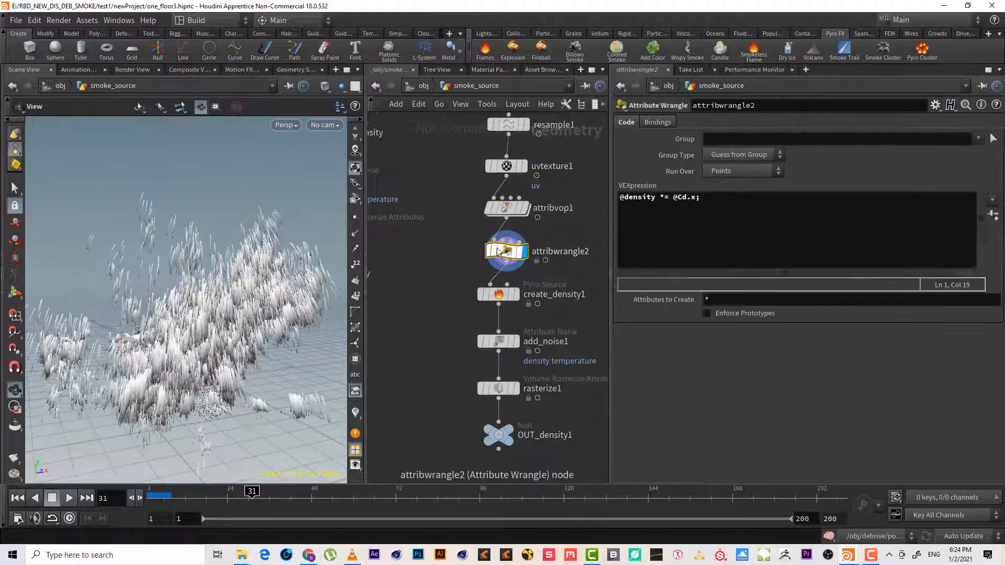
{"action": "left_click_drag", "start_coordinate": [207, 497], "coordinate": [161, 499]}
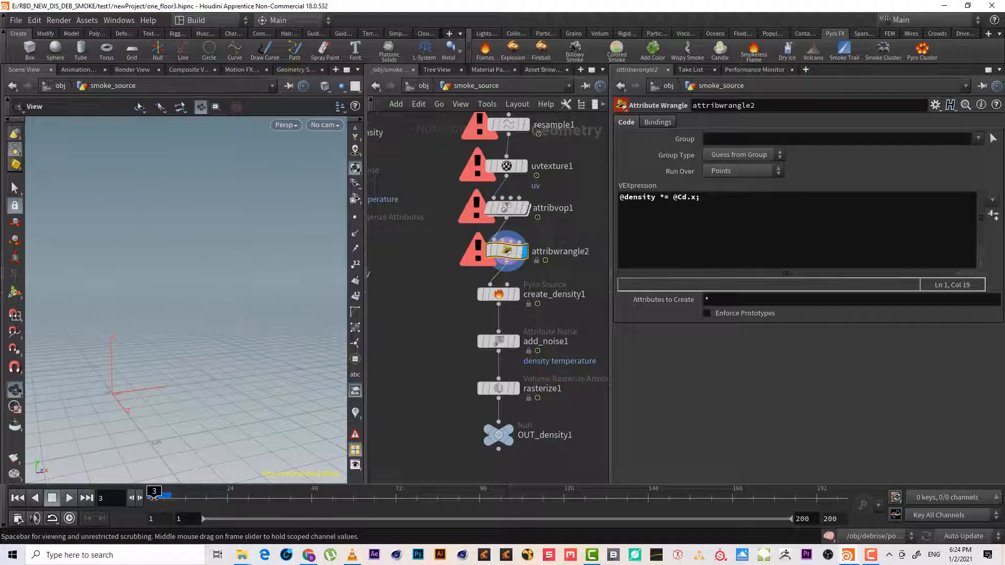
{"action": "left_click_drag", "start_coordinate": [153, 497], "coordinate": [167, 497]}
Check the outputs of object_merge1 and add1 at frame 7, leaving trail1 displayed and selected
{"action": "middle_click_drag", "start_coordinate": [404, 201], "coordinate": [406, 312]}
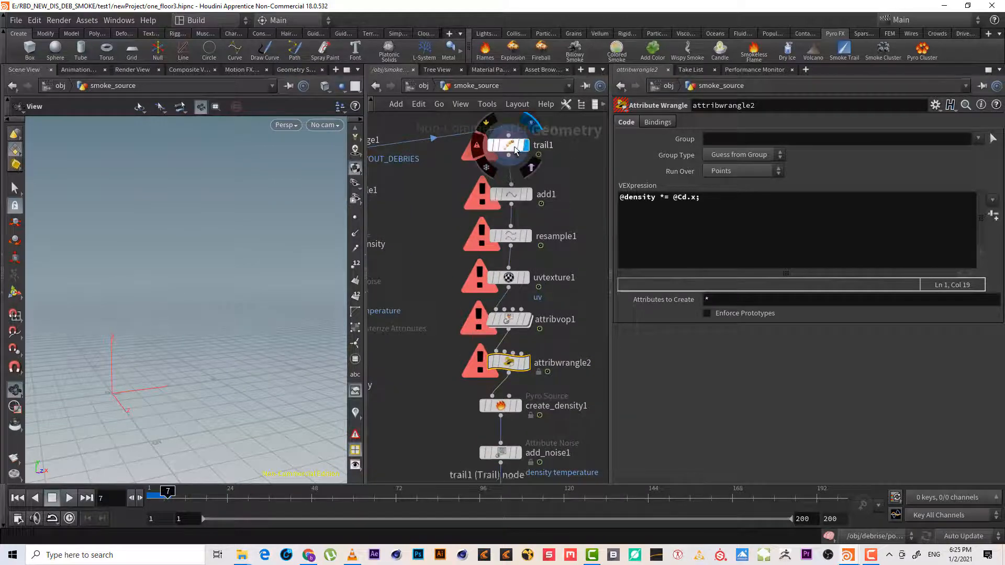
{"action": "left_click", "coordinate": [529, 151]}
{"action": "middle_click_drag", "start_coordinate": [550, 166], "coordinate": [691, 249]}
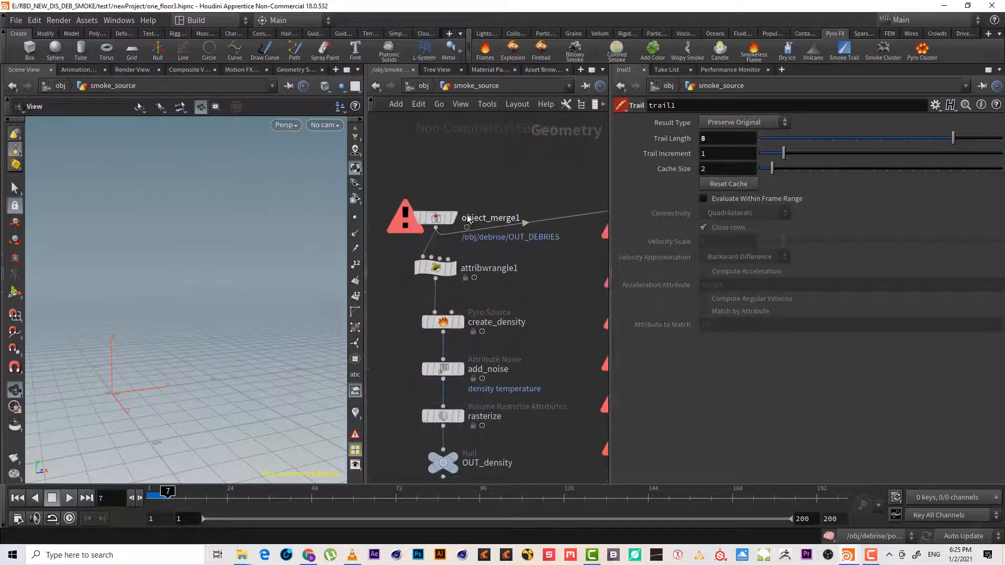
{"action": "left_click", "coordinate": [453, 218]}
{"action": "left_click", "coordinate": [435, 218]}
{"action": "middle_click_drag", "start_coordinate": [541, 270], "coordinate": [454, 260]}
{"action": "left_click", "coordinate": [576, 221]}
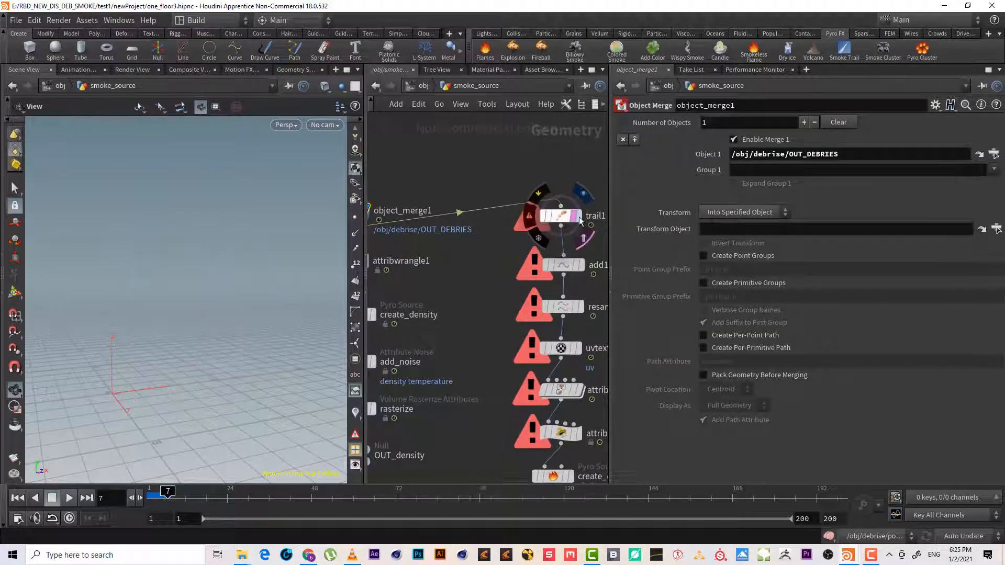
{"action": "mouse_move", "coordinate": [583, 267]}
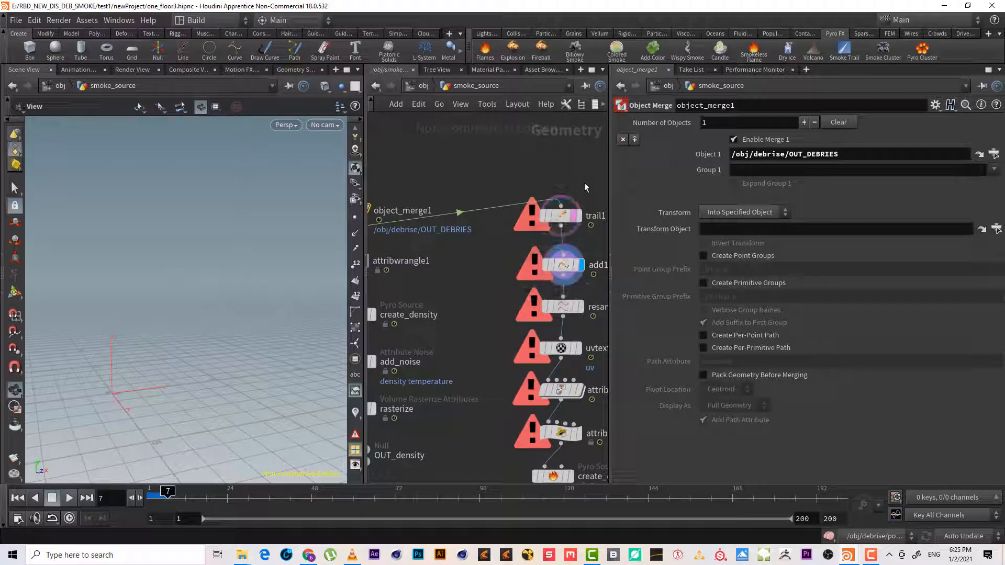
{"action": "left_click", "coordinate": [573, 219]}
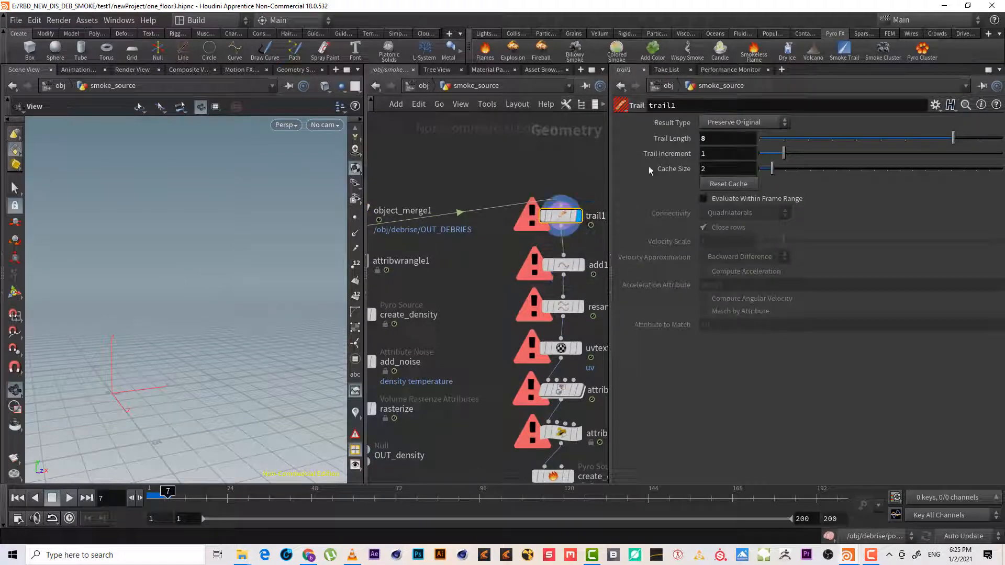
Try a Trail Length of 7 on trail1 at frame 7
{"action": "left_click_drag", "start_coordinate": [842, 137], "coordinate": [924, 136]}
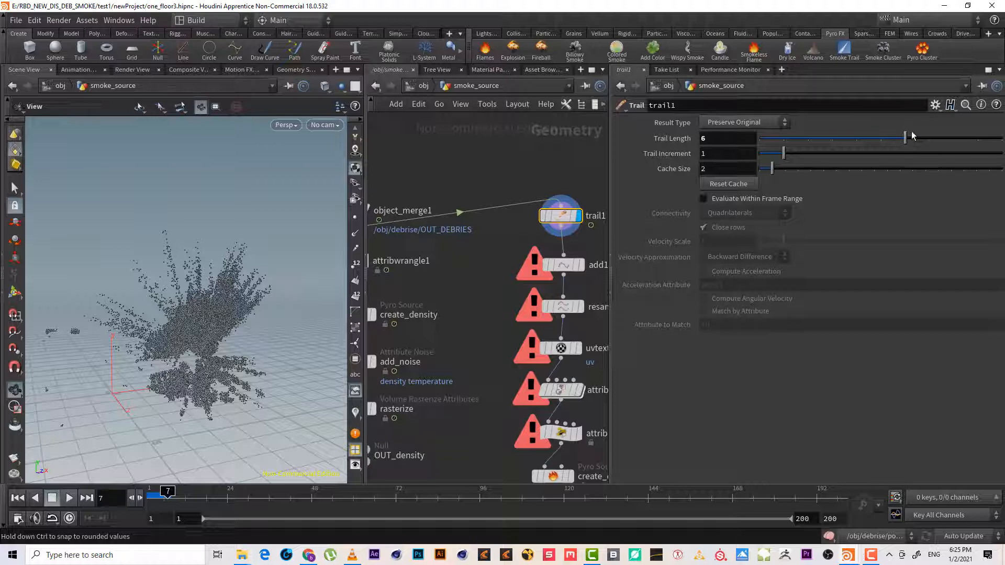
{"action": "left_click_drag", "start_coordinate": [935, 134], "coordinate": [937, 134]}
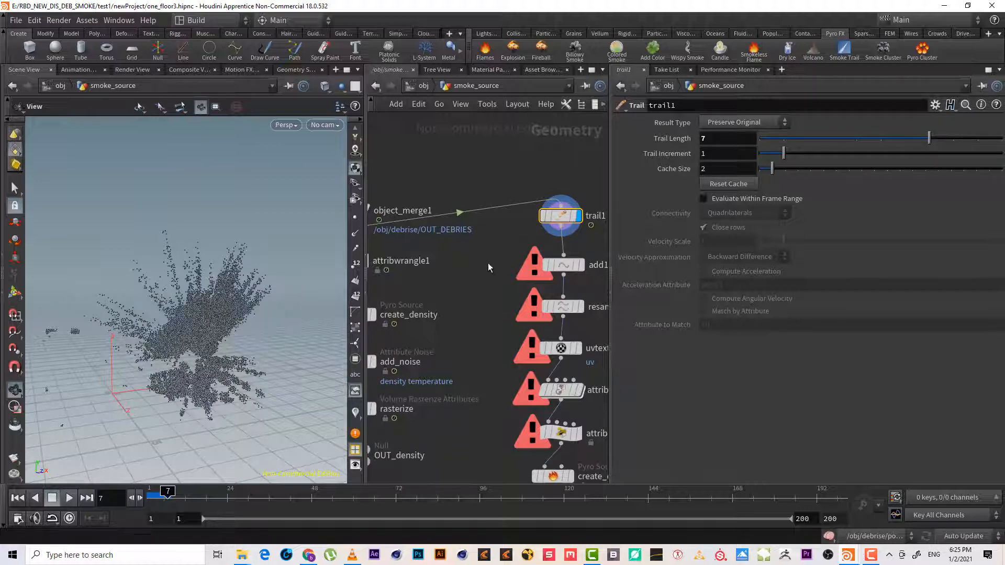
Keyframe trail1's Trail Length at frame 1 and set its value to 1
{"action": "left_click_drag", "start_coordinate": [163, 500], "coordinate": [146, 502]}
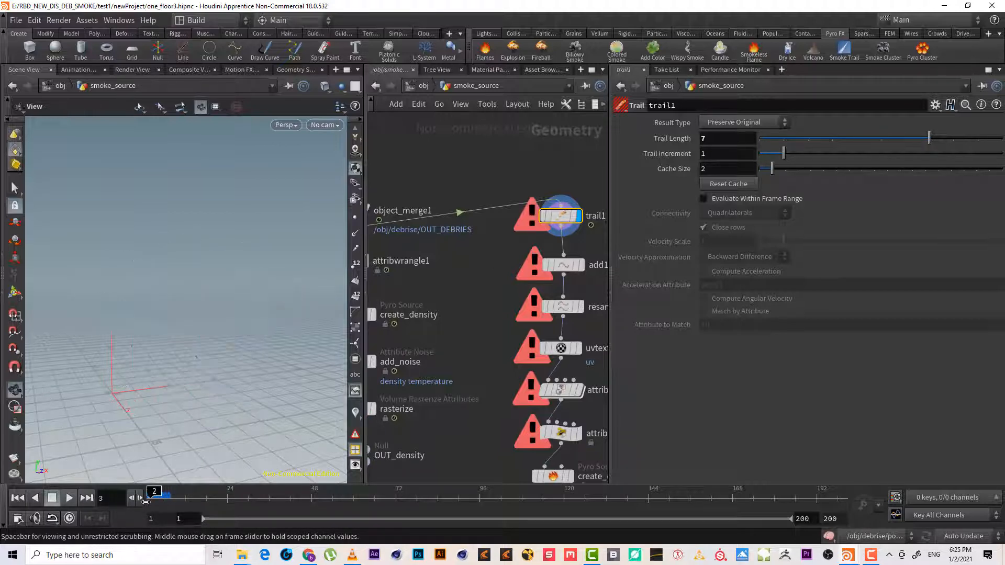
{"action": "left_click_drag", "start_coordinate": [847, 135], "coordinate": [806, 134]}
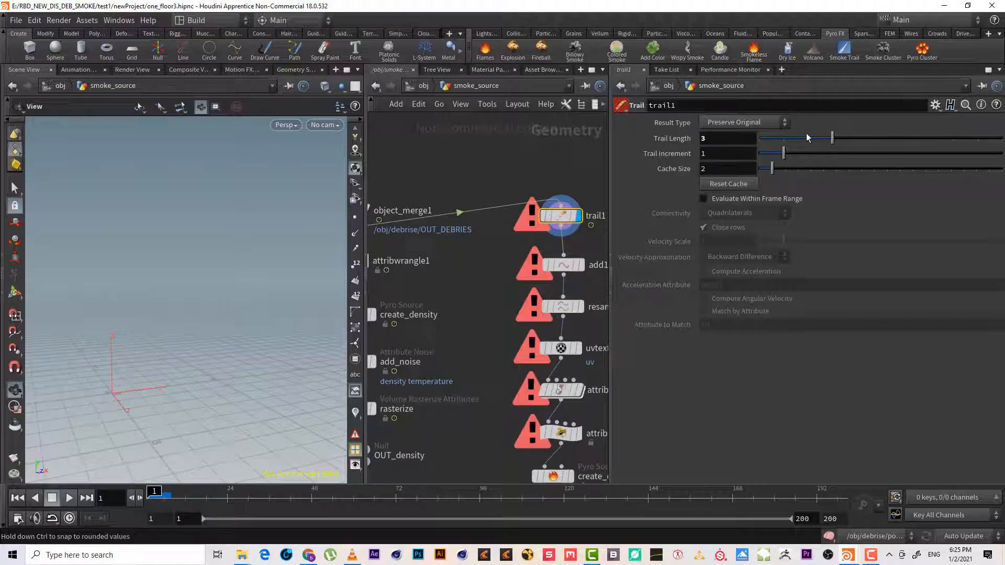
{"action": "left_click_drag", "start_coordinate": [773, 145], "coordinate": [758, 147]}
{"action": "left_click", "coordinate": [670, 140], "text": "alt"}
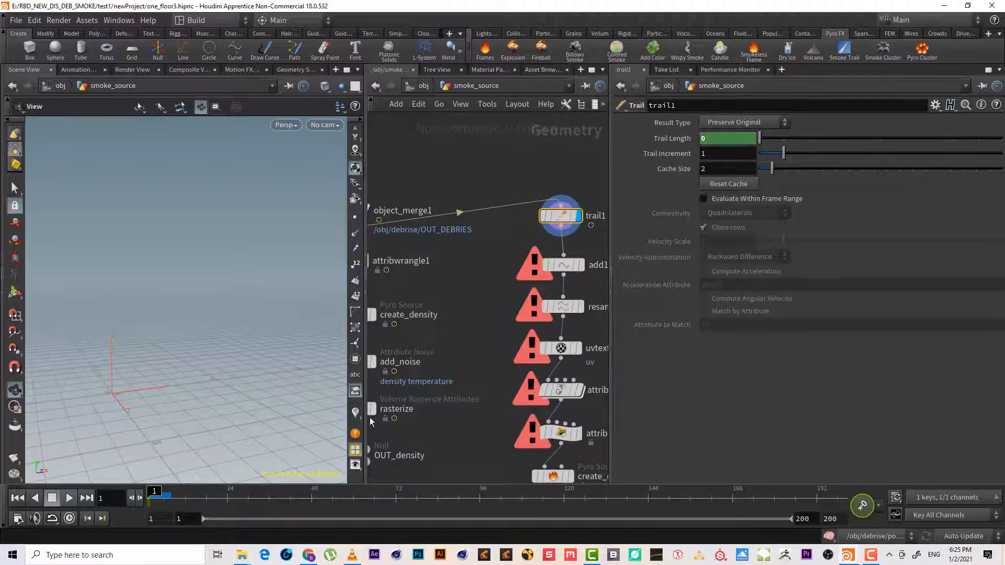
{"action": "left_click_drag", "start_coordinate": [707, 141], "coordinate": [689, 140]}
{"action": "type", "text": "1"}
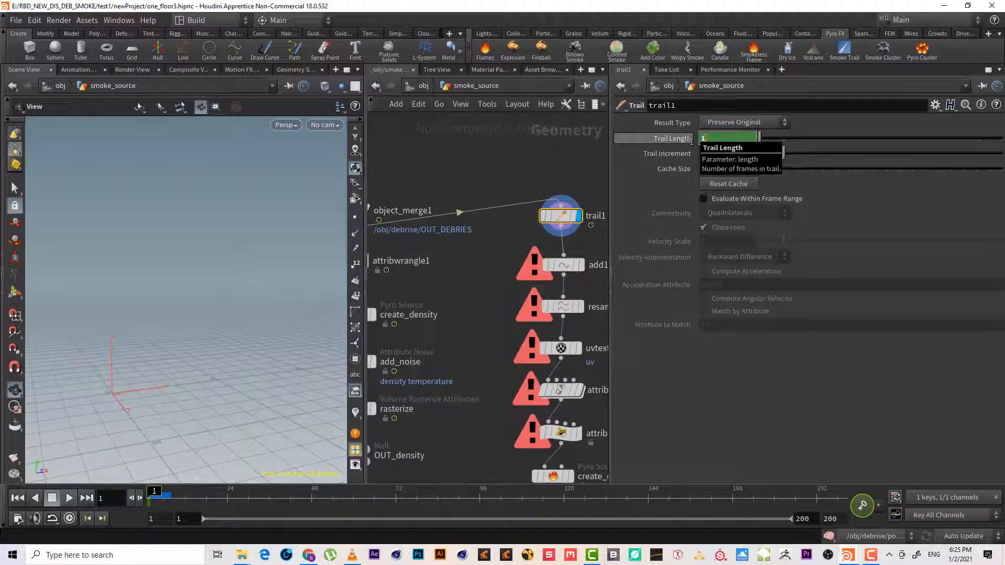
{"action": "key", "text": "Return"}
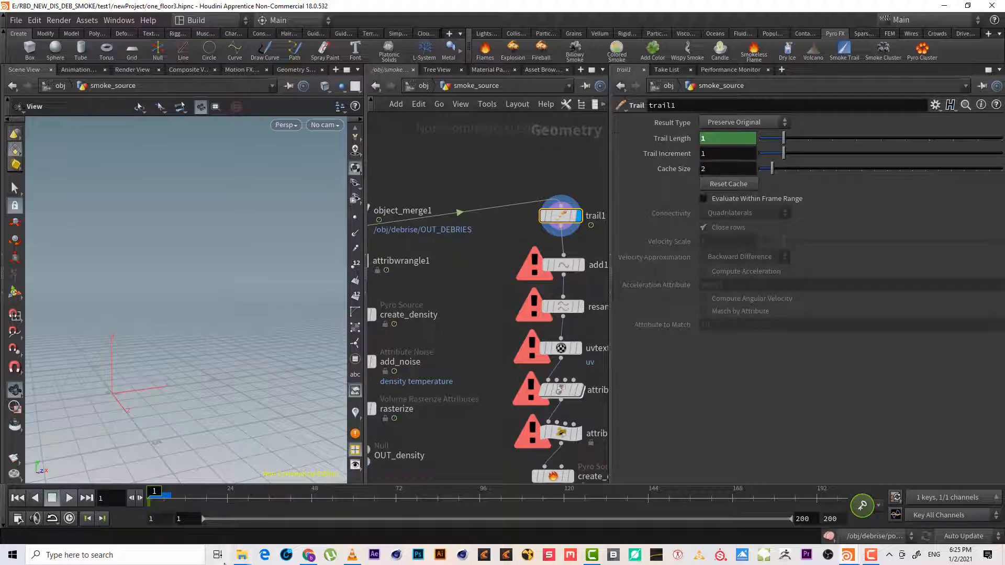
Set trail1's Trail Length to 8 at frame 8 and keyframe it
{"action": "left_click", "coordinate": [178, 496]}
{"action": "left_click_drag", "start_coordinate": [178, 496], "coordinate": [171, 496]}
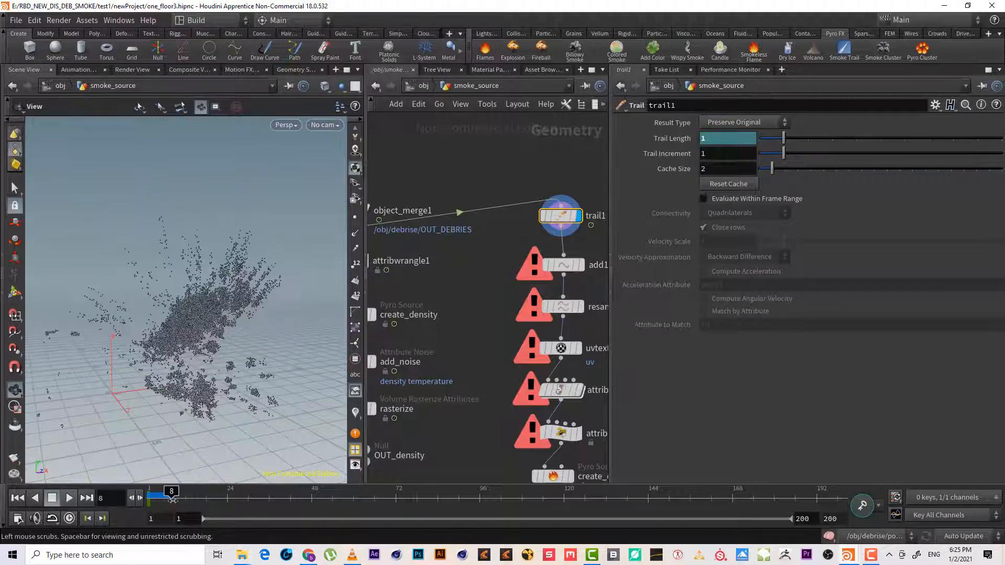
{"action": "type", "text": "8"}
{"action": "key", "text": "Return"}
{"action": "left_click", "coordinate": [677, 142], "text": "alt"}
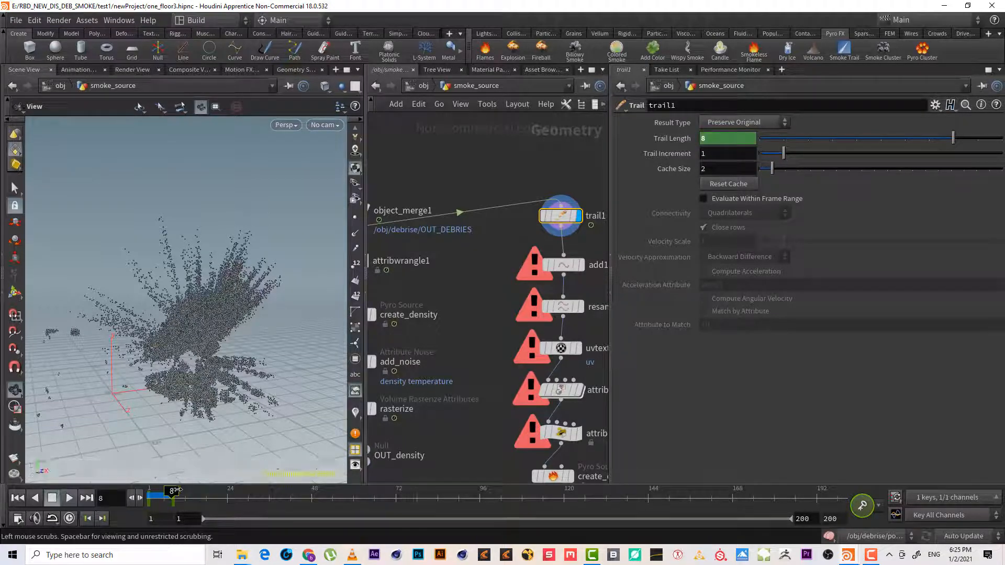
{"action": "mouse_move", "coordinate": [174, 493]}
{"action": "left_mouse_down"}
{"action": "mouse_move", "coordinate": [151, 493]}
{"action": "mouse_move", "coordinate": [174, 491]}
{"action": "left_mouse_up"}
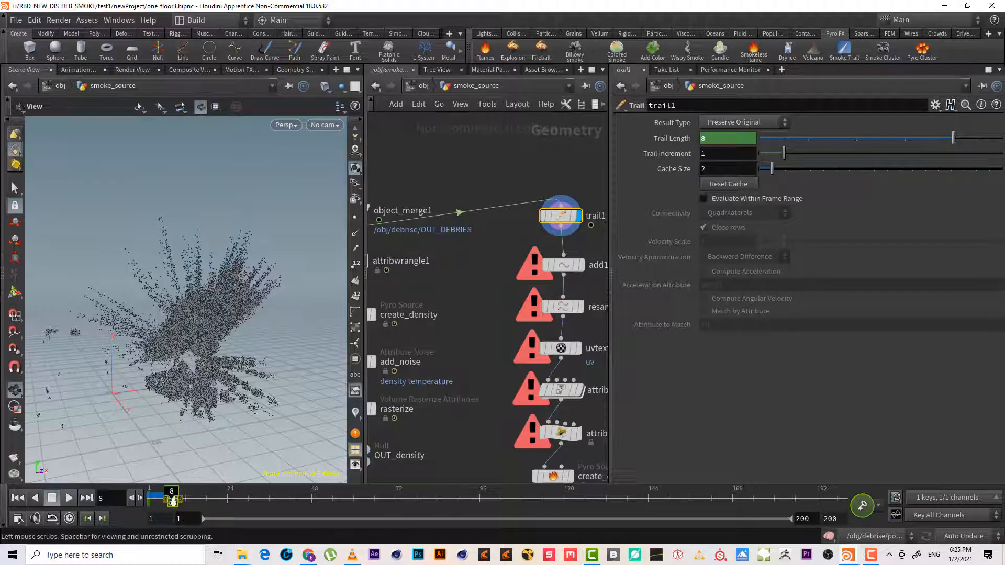
Go to frame 6 and display the outputs of add1, uvtexture1 and attribvop1 in turn to check the trail lines
{"action": "left_click_drag", "start_coordinate": [178, 495], "coordinate": [163, 495]}
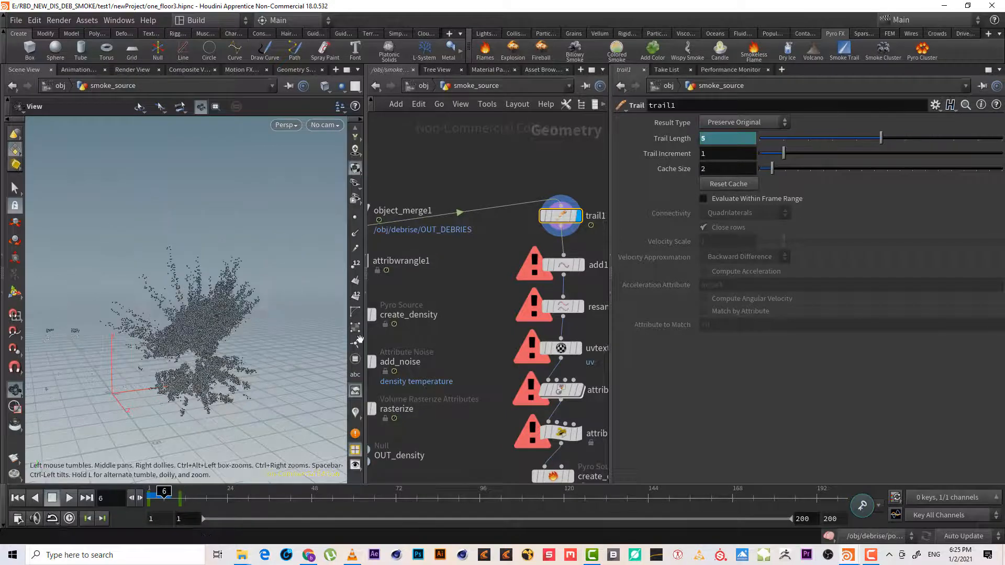
{"action": "middle_click_drag", "start_coordinate": [434, 308], "coordinate": [426, 268]}
{"action": "left_click", "coordinate": [572, 229]}
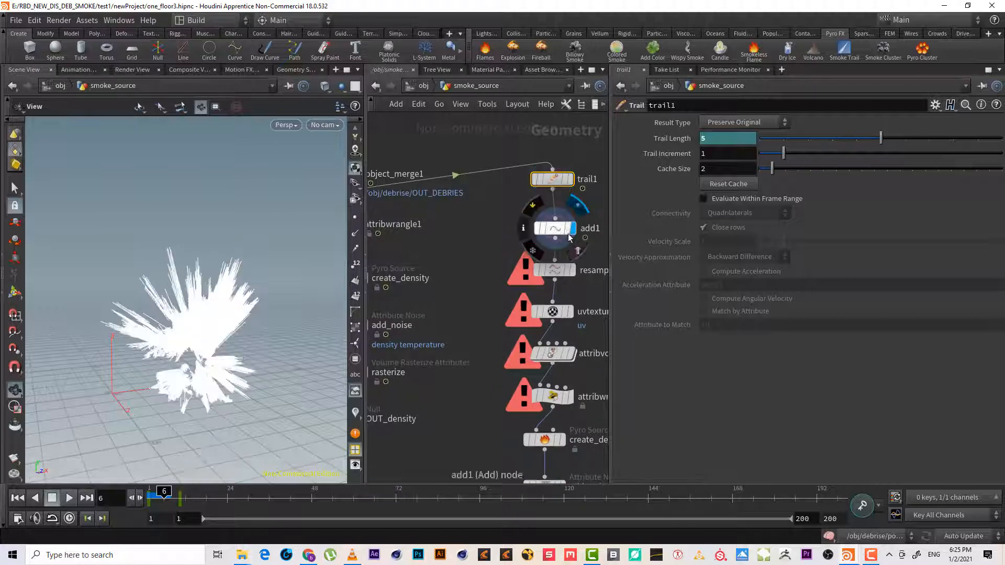
{"action": "left_click", "coordinate": [570, 312]}
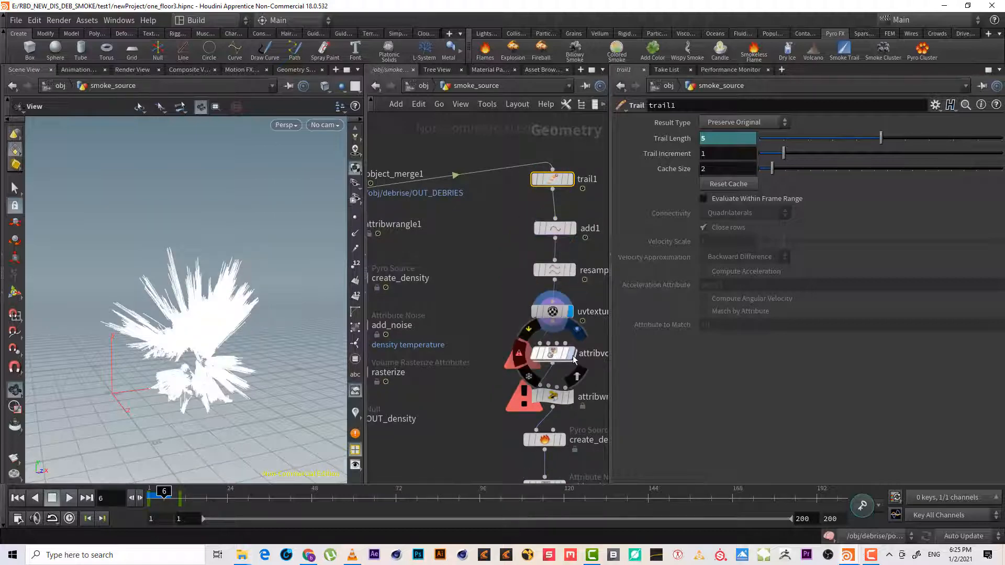
{"action": "left_click", "coordinate": [573, 353]}
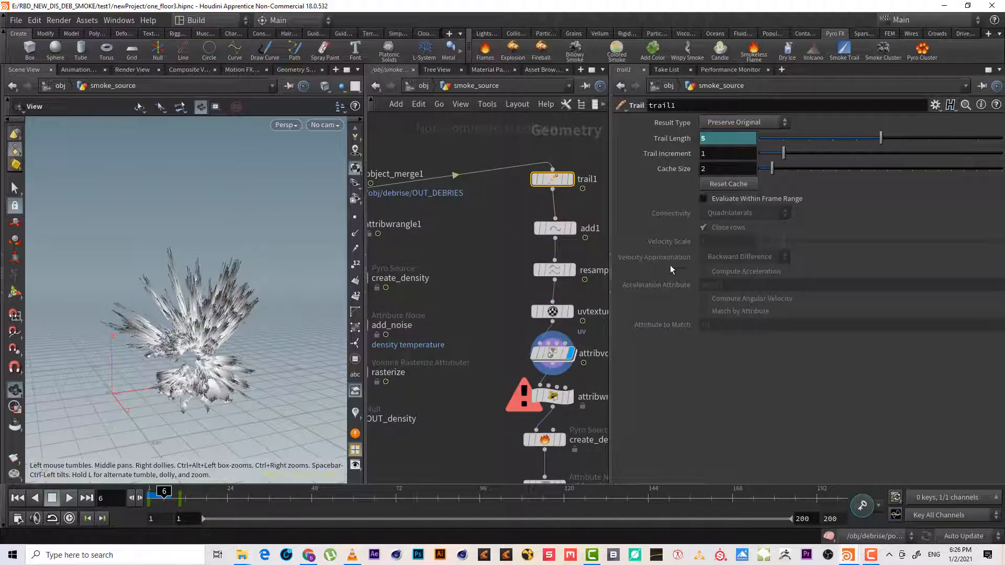
Examine the black-to-white ramp shading along attribvop1's debris trail lines, up close and from several angles
{"action": "right_click_drag", "start_coordinate": [224, 322], "coordinate": [356, 292]}
{"action": "left_click_drag", "start_coordinate": [190, 319], "coordinate": [221, 340]}
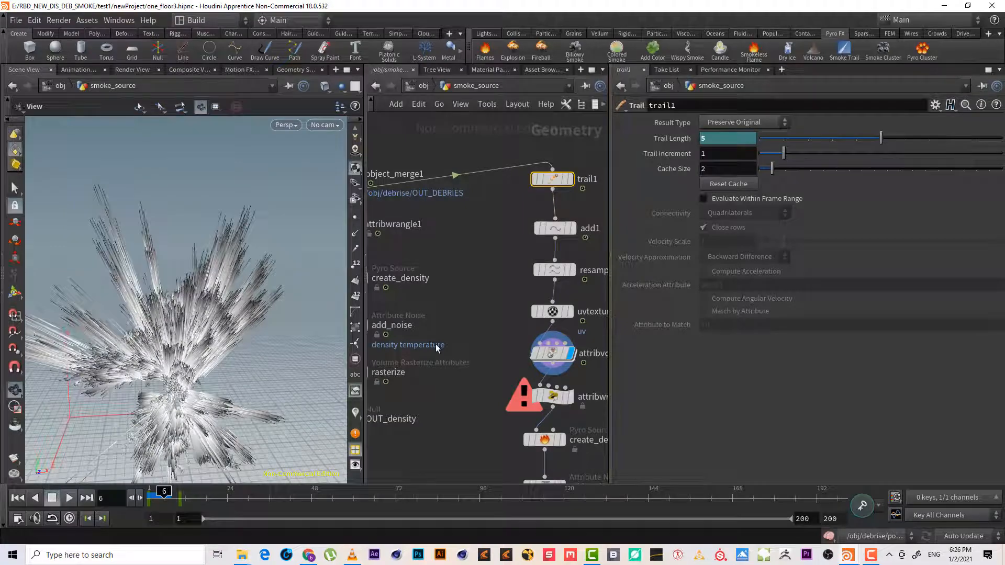
{"action": "middle_click_drag", "start_coordinate": [436, 342], "coordinate": [397, 256]}
{"action": "scroll", "coordinate": [301, 238], "scroll_direction": "up", "scroll_amount": 4}
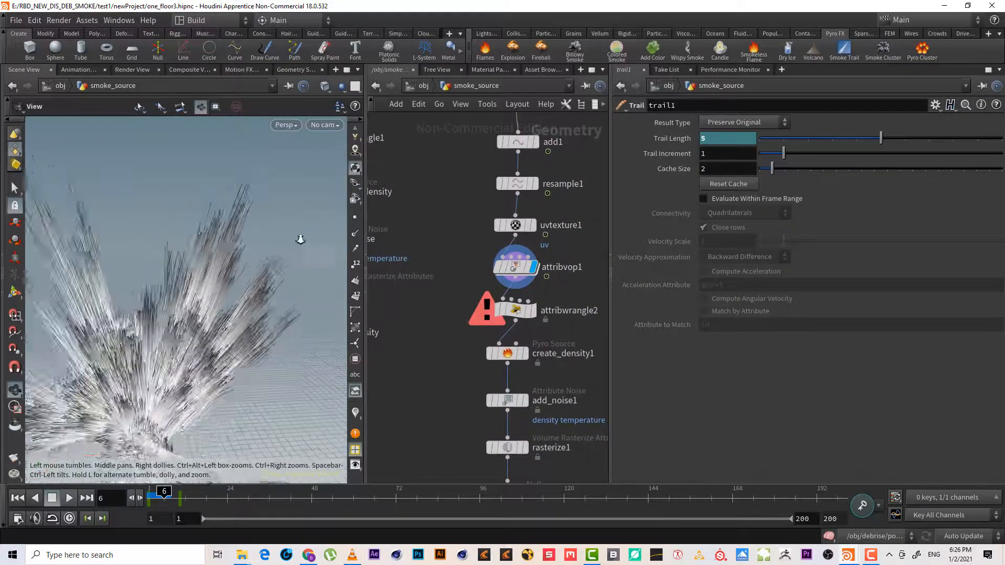
{"action": "scroll", "coordinate": [301, 238], "scroll_direction": "down", "scroll_amount": 5}
{"action": "left_click_drag", "start_coordinate": [225, 281], "coordinate": [177, 315]}
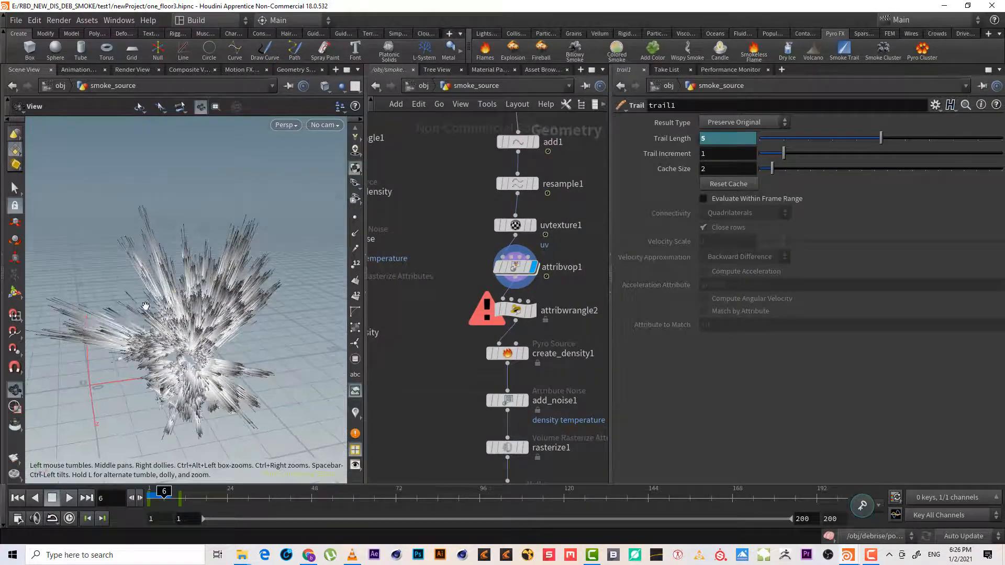
{"action": "left_click", "coordinate": [870, 556]}
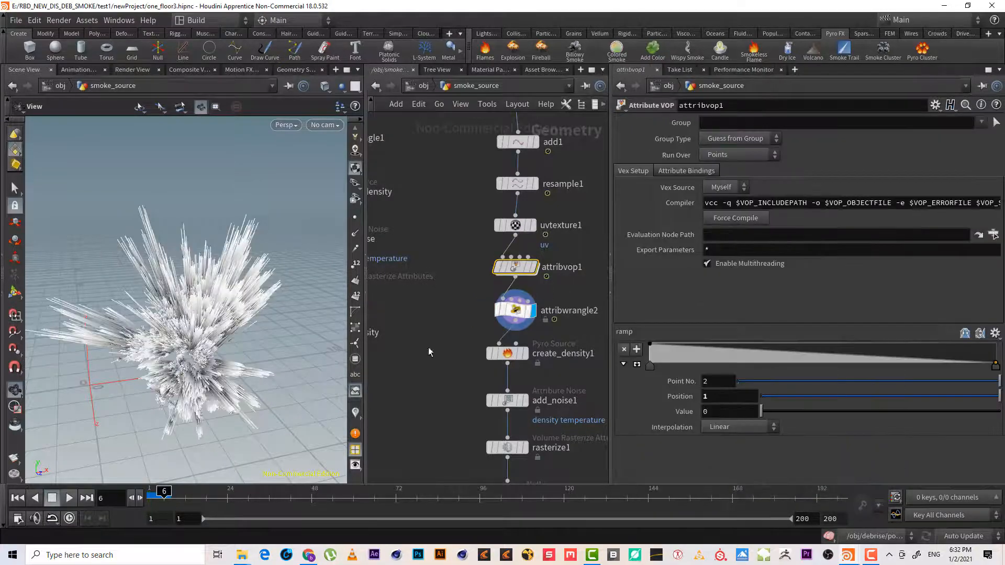
Inspect attribwrangle2's displayed trail lines at frame 6 up close and from different angles
{"action": "scroll", "coordinate": [293, 287], "scroll_direction": "up", "scroll_amount": 4}
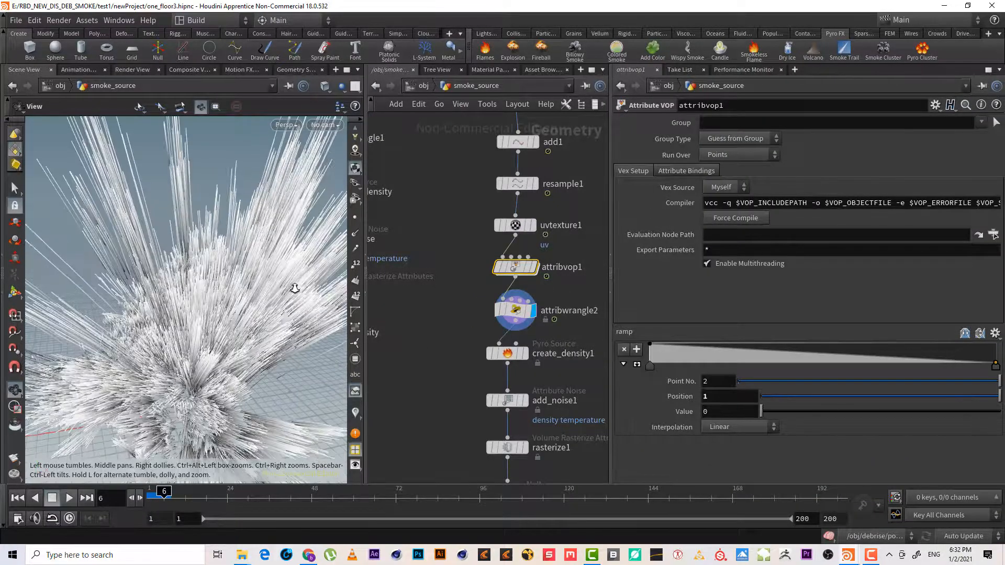
{"action": "scroll", "coordinate": [293, 287], "scroll_direction": "down", "scroll_amount": 3}
{"action": "left_click_drag", "start_coordinate": [294, 288], "coordinate": [181, 316]}
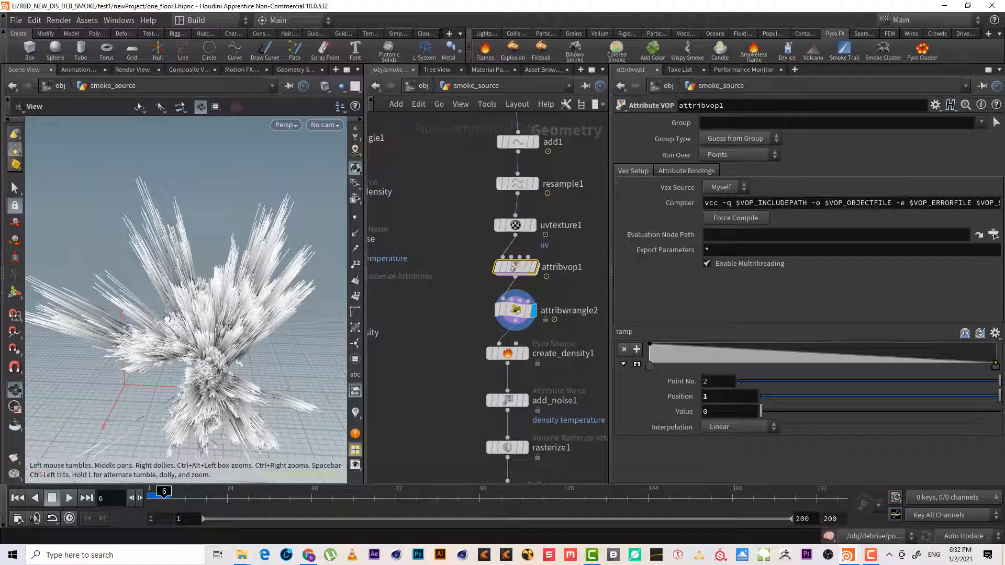
{"action": "left_click_drag", "start_coordinate": [107, 309], "coordinate": [215, 315]}
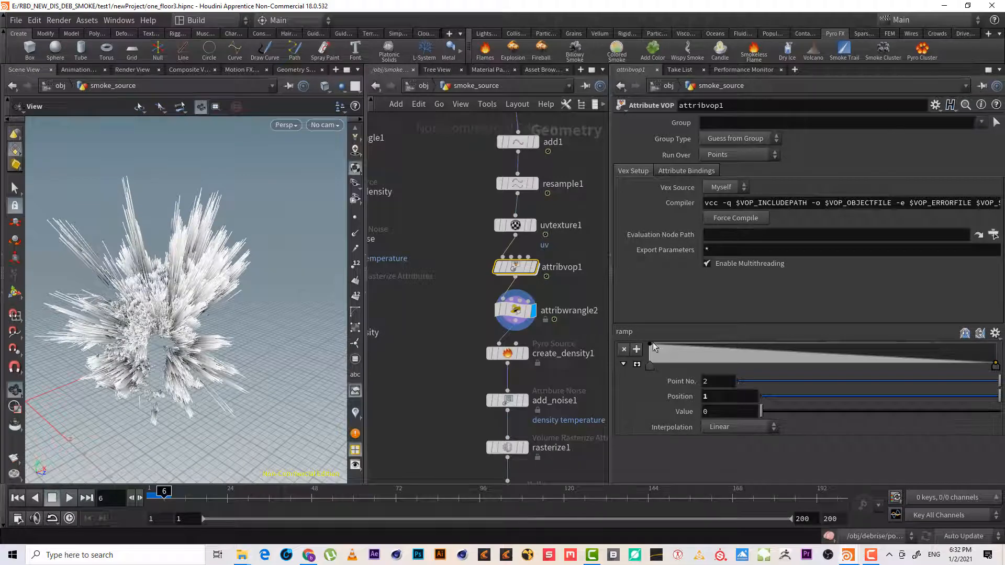
Reverse the attribvop1 ramp so its first point has value 0 and its end point at position 1 has value 1
{"action": "left_click_drag", "start_coordinate": [651, 345], "coordinate": [649, 367]}
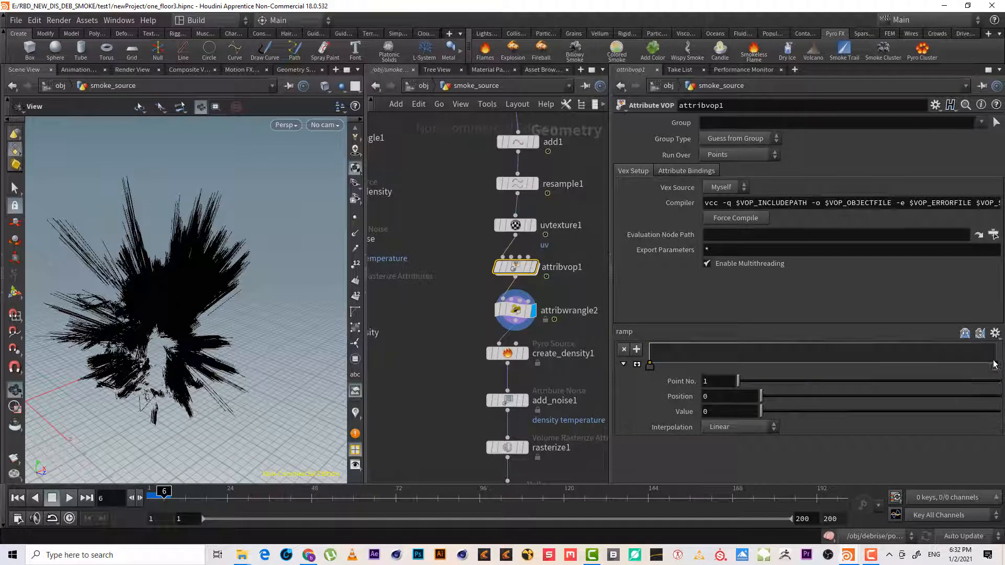
{"action": "left_click_drag", "start_coordinate": [995, 365], "coordinate": [998, 345]}
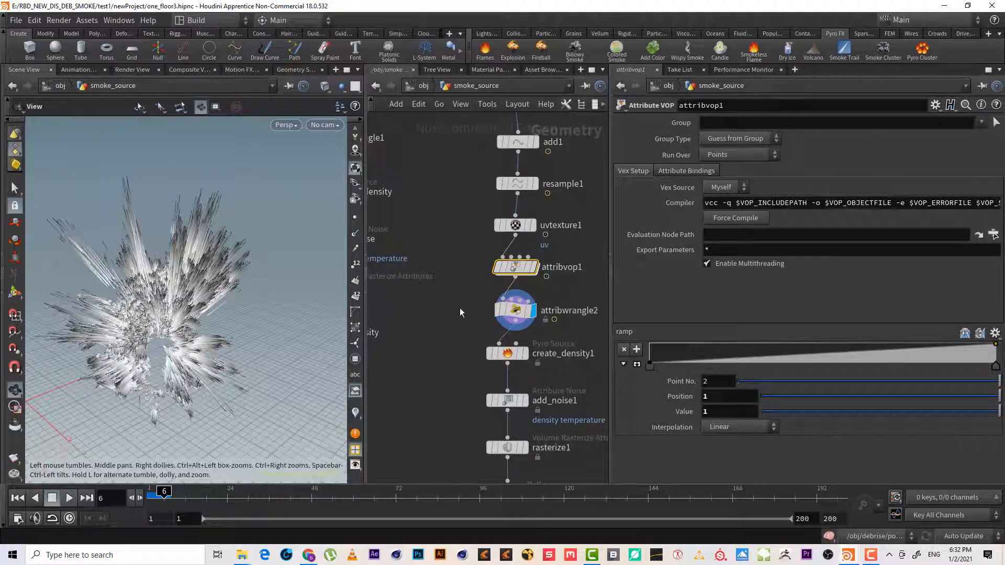
Display rasterize1, OUT_density and OUT_density1 in turn to compare the two smoke source volumes in the viewport
{"action": "middle_click_drag", "start_coordinate": [439, 323], "coordinate": [498, 368]}
{"action": "scroll", "coordinate": [489, 376], "scroll_direction": "down", "scroll_amount": 2}
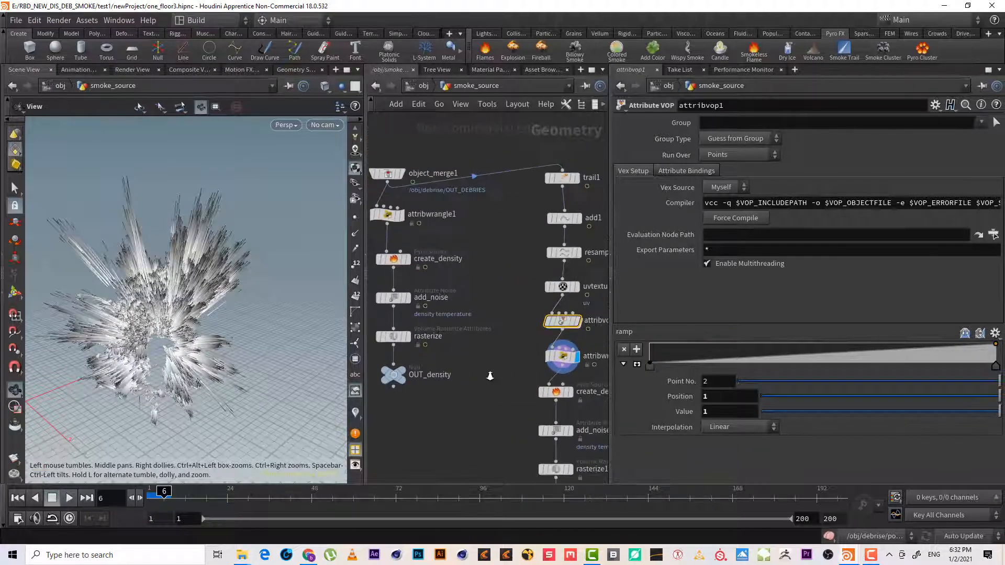
{"action": "middle_click_drag", "start_coordinate": [480, 406], "coordinate": [498, 322]}
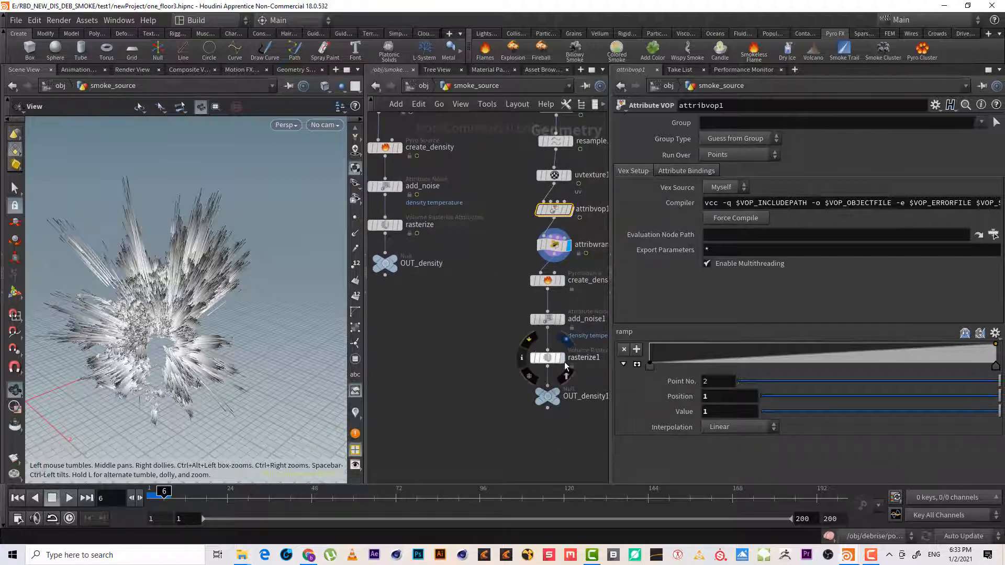
{"action": "left_click", "coordinate": [558, 360]}
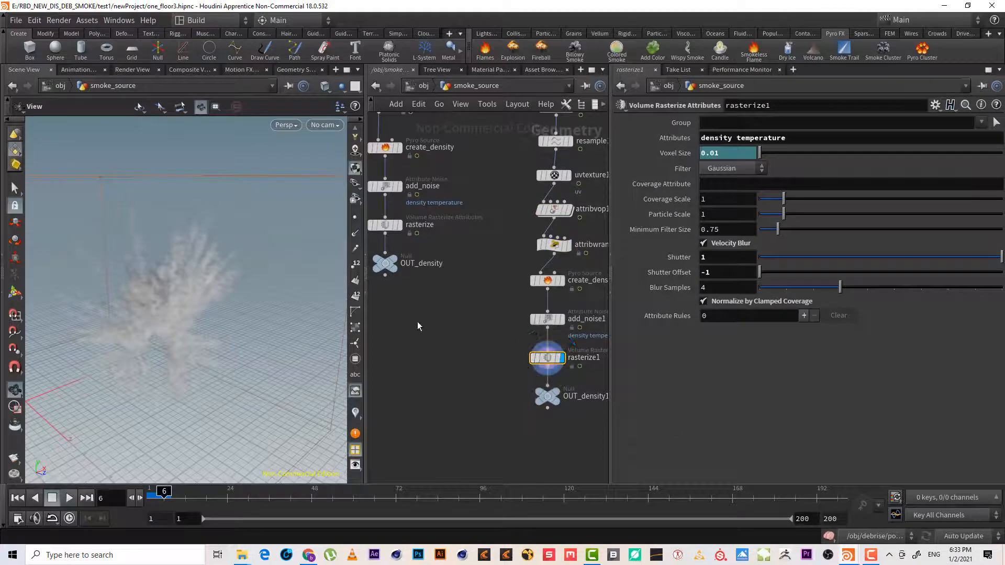
{"action": "middle_click_drag", "start_coordinate": [403, 271], "coordinate": [429, 298]}
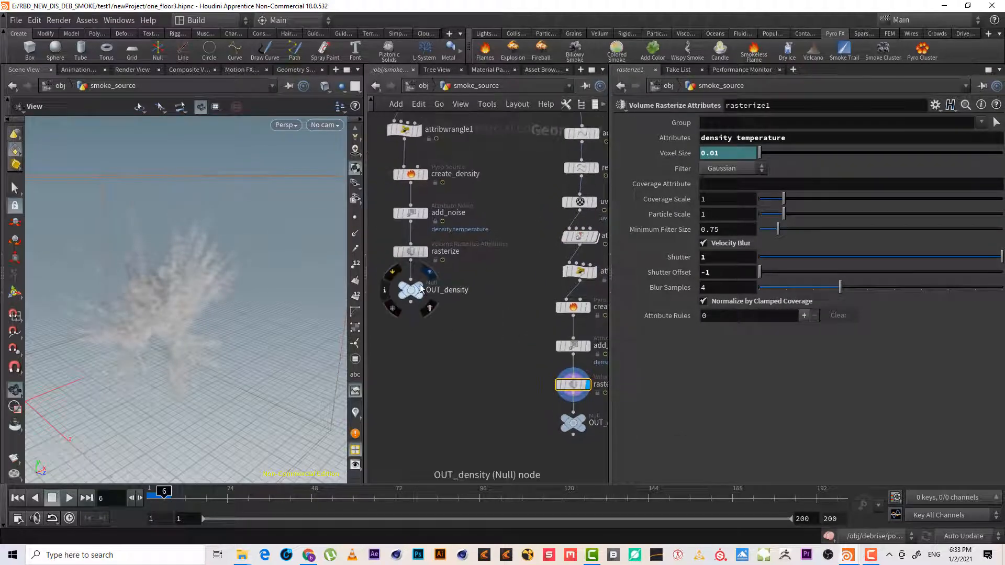
{"action": "left_click", "coordinate": [428, 272]}
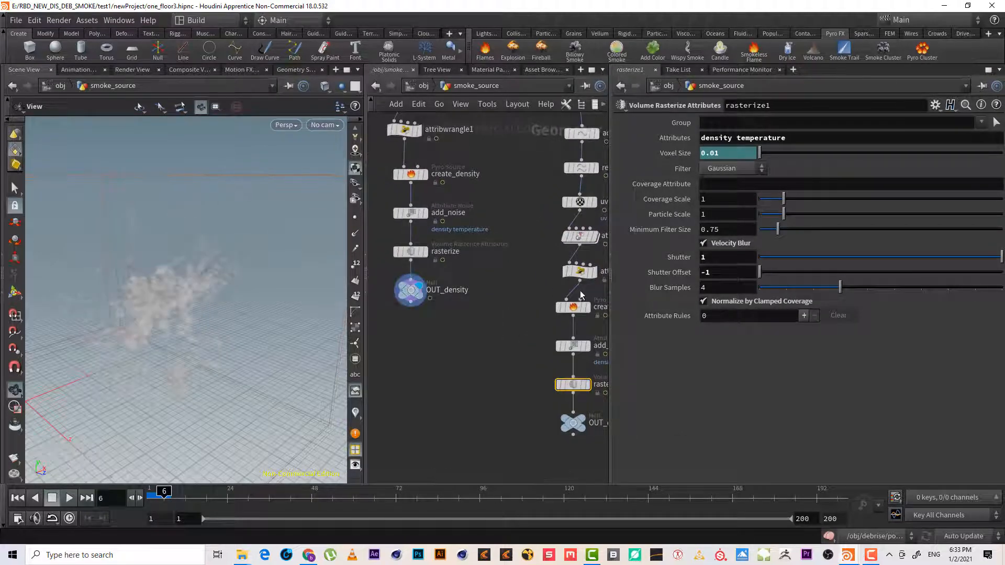
{"action": "left_click", "coordinate": [583, 416]}
{"action": "left_click_drag", "start_coordinate": [213, 325], "coordinate": [192, 312]}
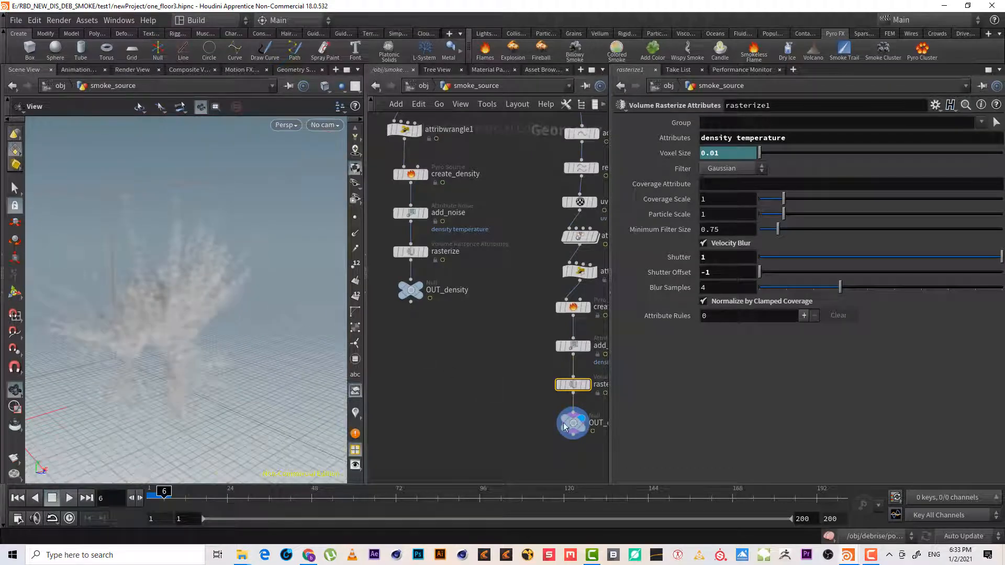
{"action": "middle_click_drag", "start_coordinate": [466, 336], "coordinate": [466, 401]}
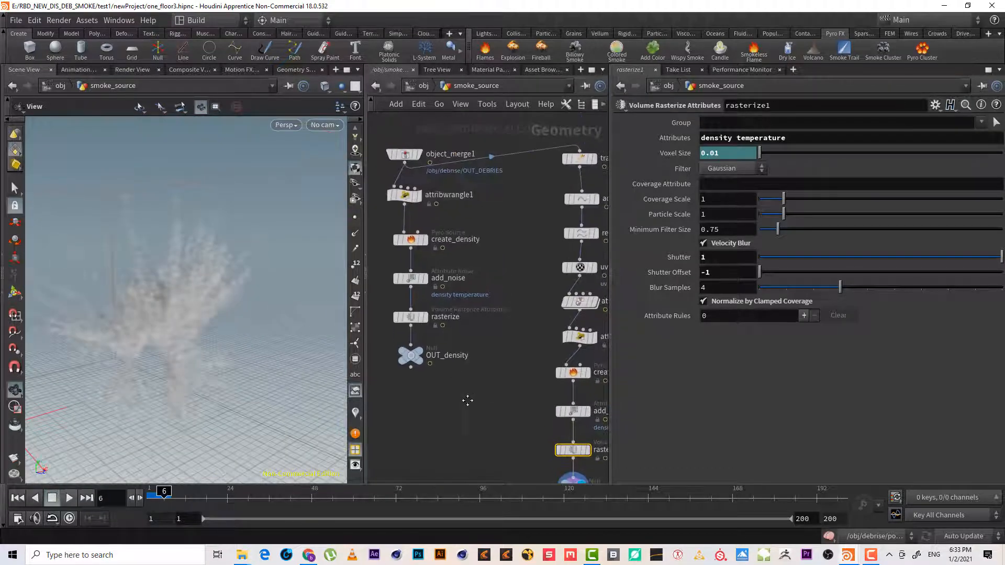
{"action": "left_click_drag", "start_coordinate": [160, 240], "coordinate": [135, 247]}
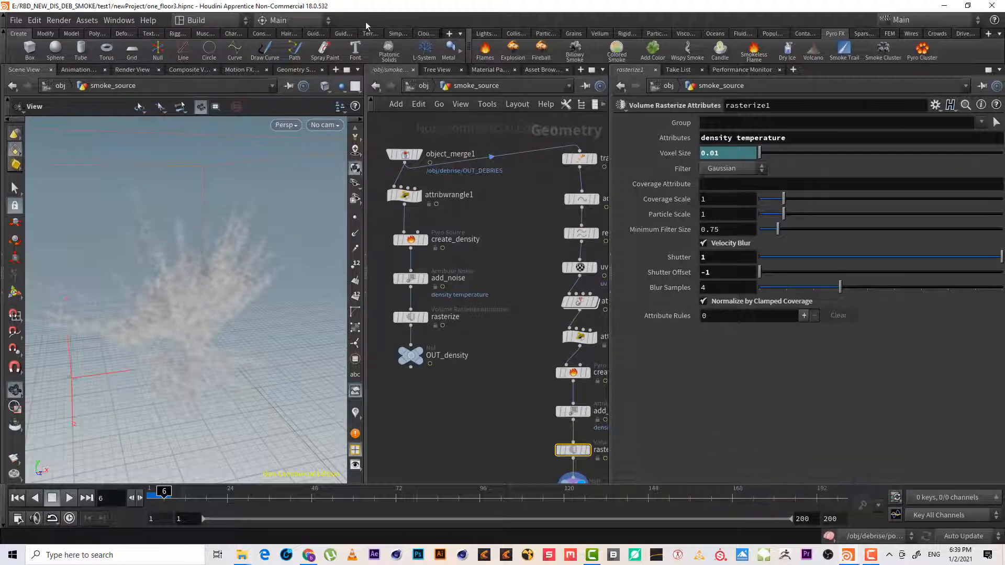
Review the settings of the resample1, attribvop1 and attribwrangle2 nodes in the trail branch
{"action": "scroll", "coordinate": [485, 195], "scroll_direction": "down", "scroll_amount": 3}
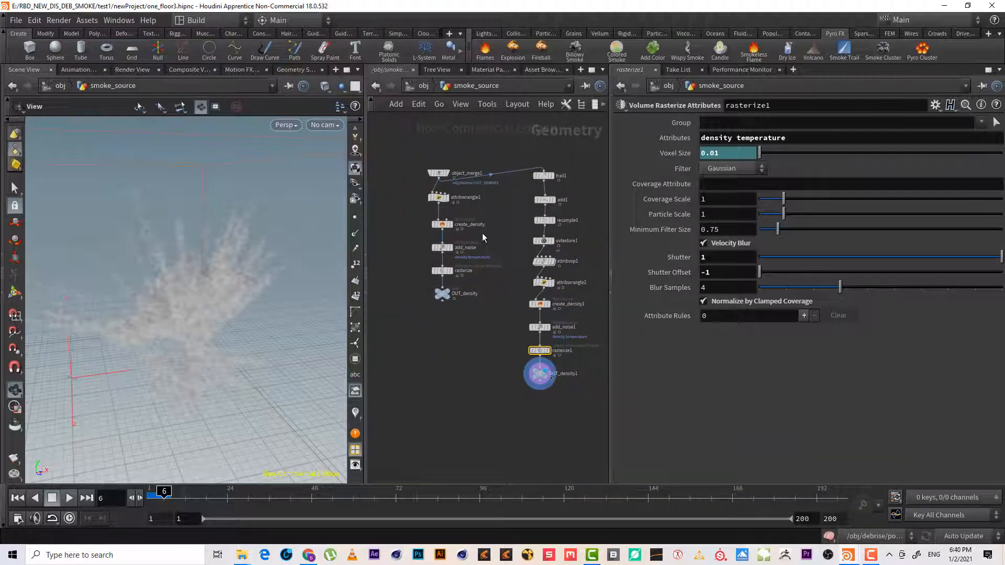
{"action": "scroll", "coordinate": [482, 234], "scroll_direction": "up", "scroll_amount": 3}
{"action": "left_click", "coordinate": [552, 207]}
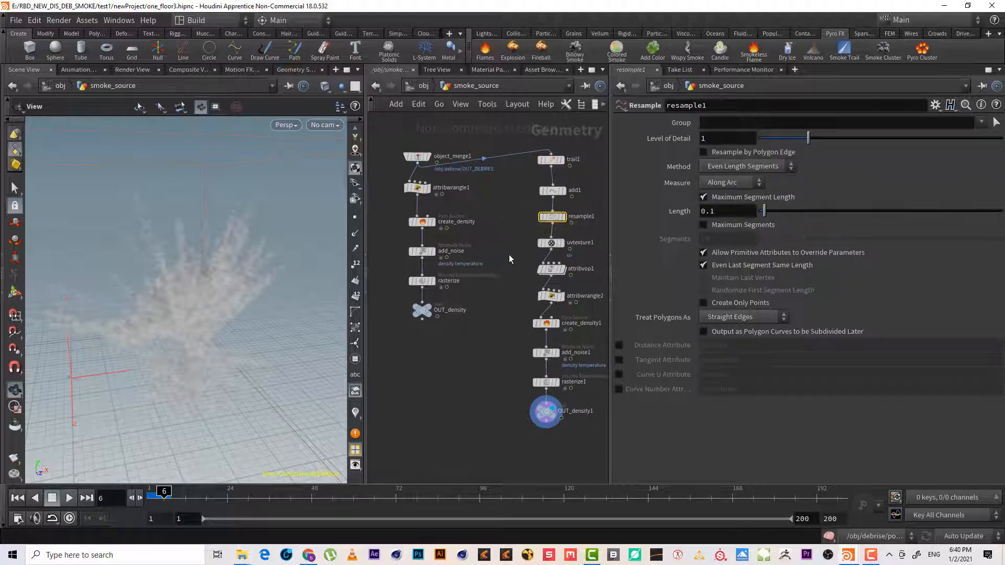
{"action": "left_click_drag", "start_coordinate": [508, 255], "coordinate": [578, 234]}
{"action": "left_click_drag", "start_coordinate": [513, 279], "coordinate": [582, 263]}
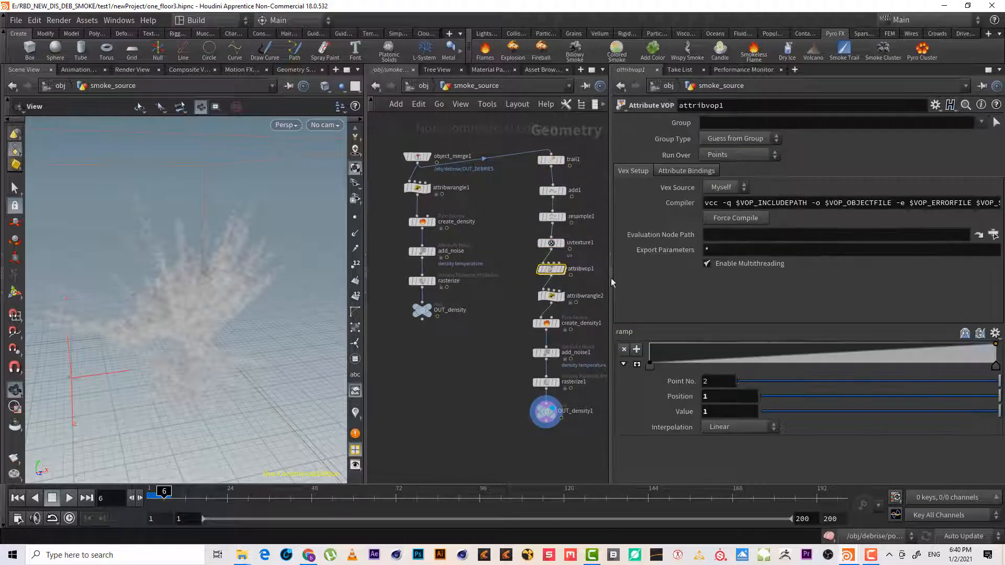
{"action": "left_click_drag", "start_coordinate": [571, 299], "coordinate": [573, 299]}
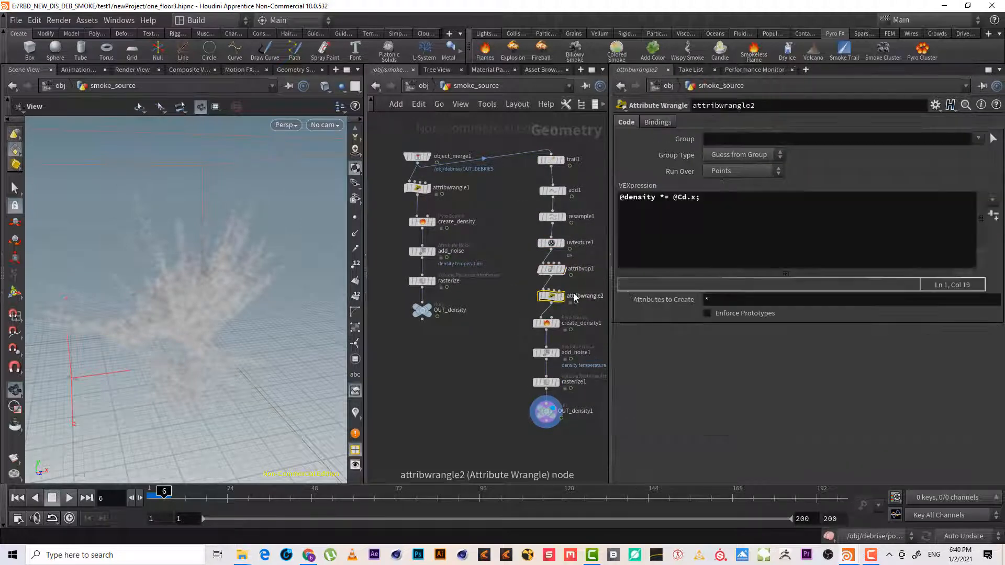
Move create_density, add_noise, rasterize and OUT_density down the network, and place attribwrangle1 lower, just above create_density
{"action": "left_click_drag", "start_coordinate": [462, 348], "coordinate": [421, 260]}
{"action": "scroll", "coordinate": [432, 224], "scroll_direction": "up", "scroll_amount": 3}
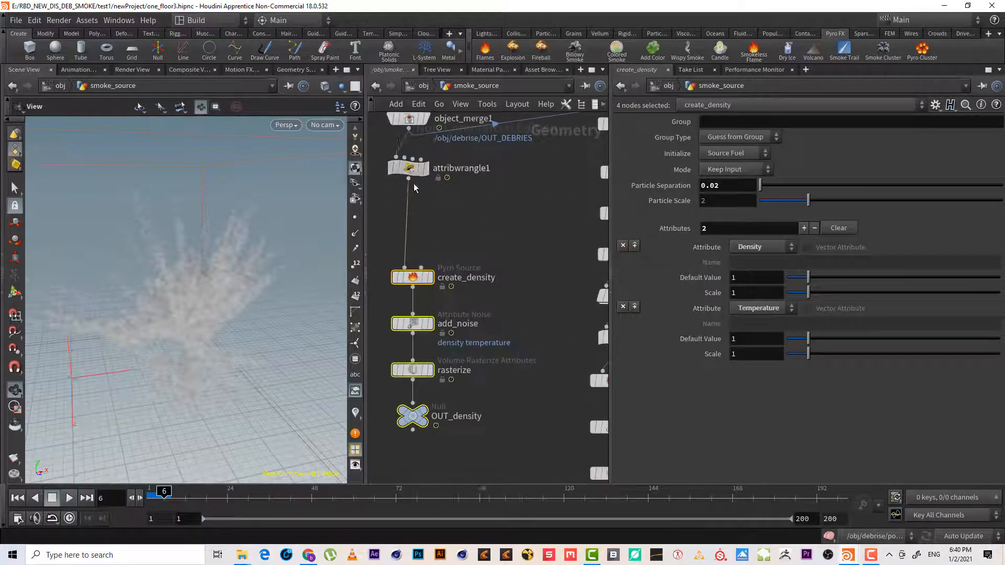
{"action": "left_click_drag", "start_coordinate": [413, 183], "coordinate": [411, 209]}
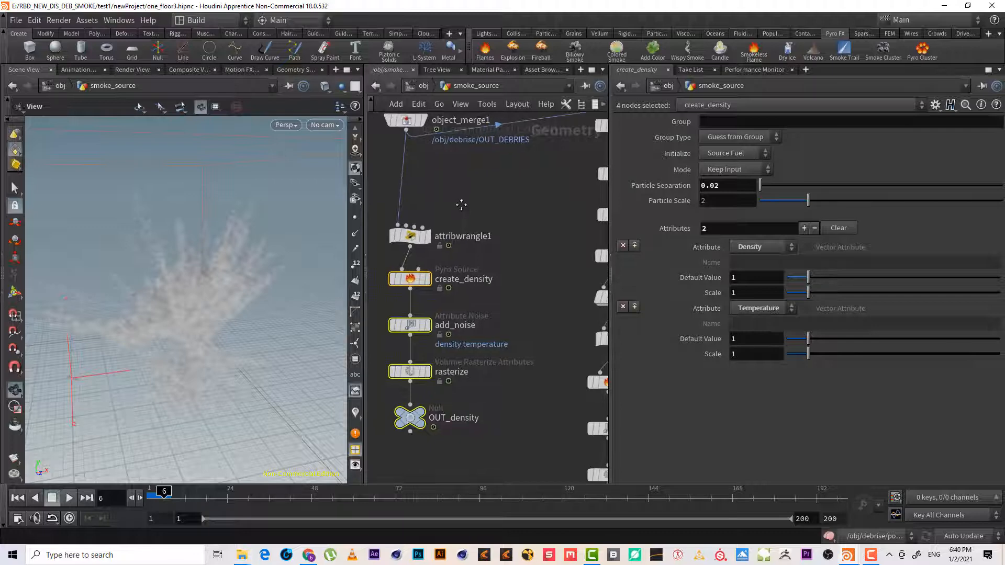
{"action": "key", "text": "Tab"}
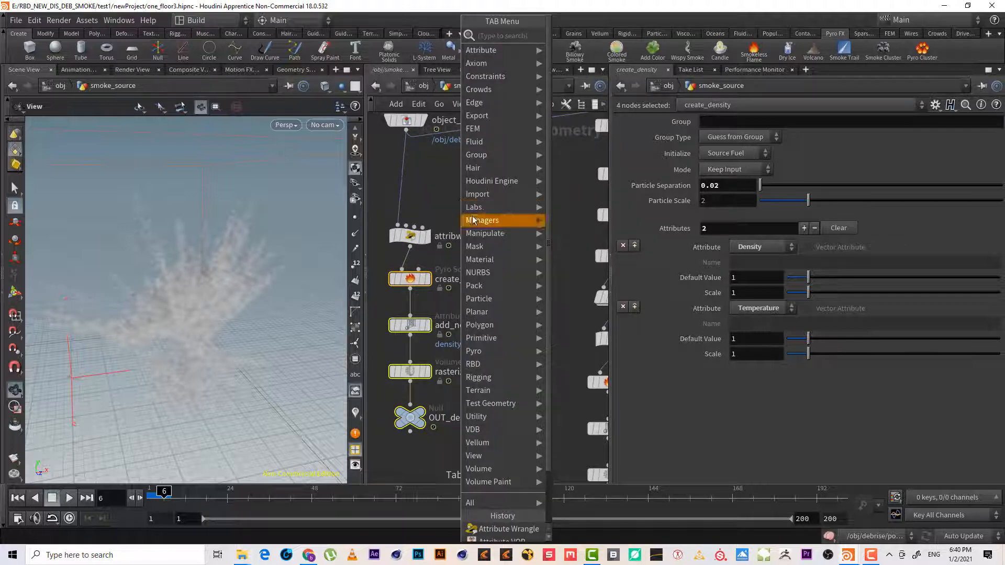
{"action": "left_click", "coordinate": [427, 183]}
Connect the output of attribwrangle2 to the first input of attribwrangle1, replacing its link from object_merge1
{"action": "right_click_drag", "start_coordinate": [467, 196], "coordinate": [486, 256]}
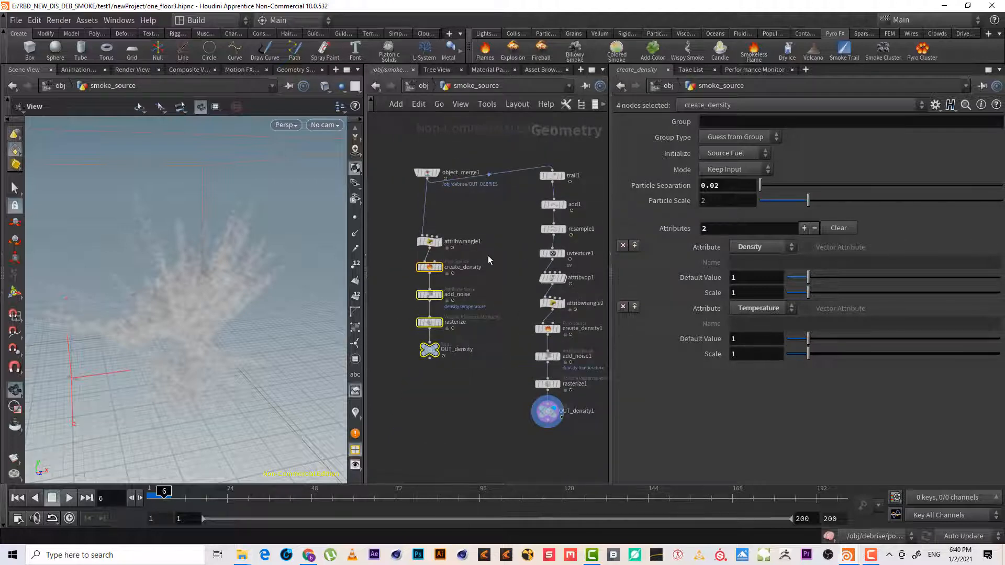
{"action": "left_click", "coordinate": [577, 303]}
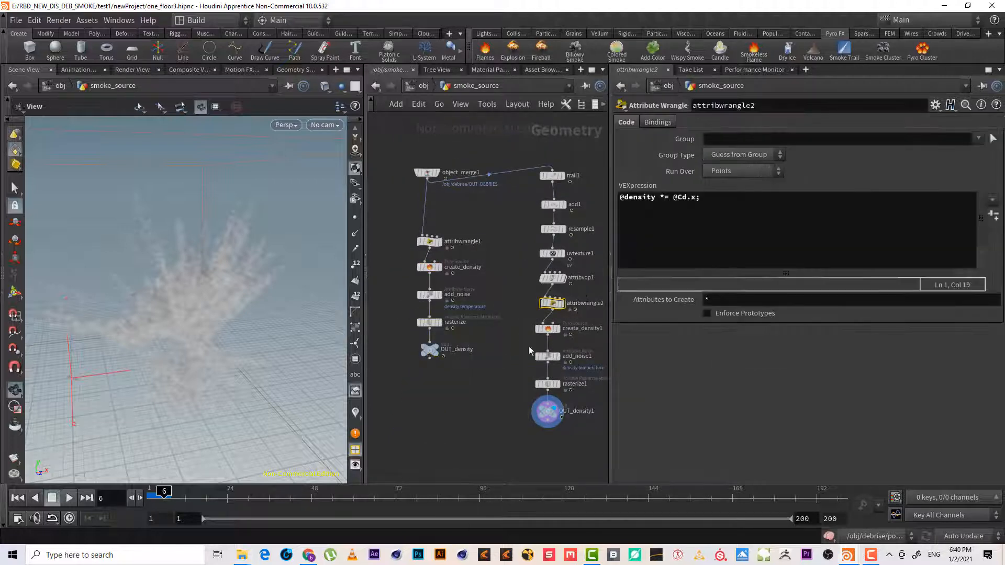
{"action": "left_click", "coordinate": [553, 314]}
{"action": "left_click", "coordinate": [426, 231]}
Display the rasterize node and scrub the timeline between frames 3 and 6 to check the smoke volume
{"action": "left_click", "coordinate": [444, 309]}
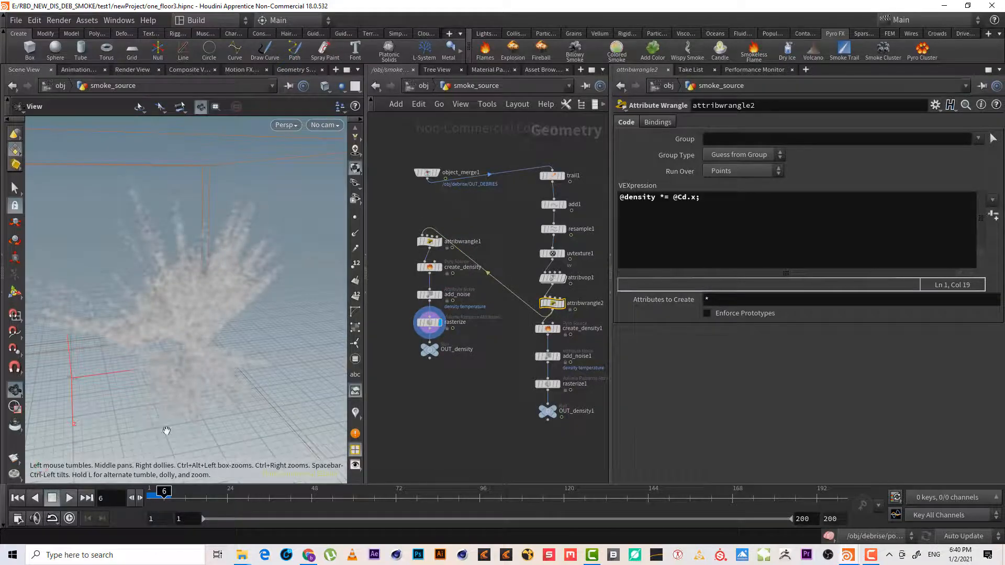
{"action": "left_click", "coordinate": [153, 499]}
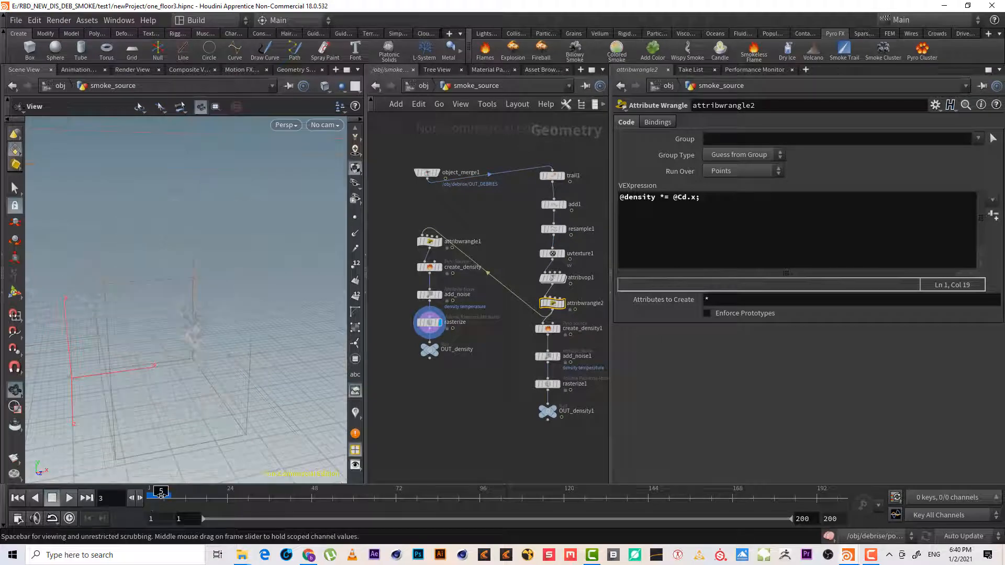
{"action": "left_click", "coordinate": [166, 498]}
{"action": "left_click", "coordinate": [167, 496]}
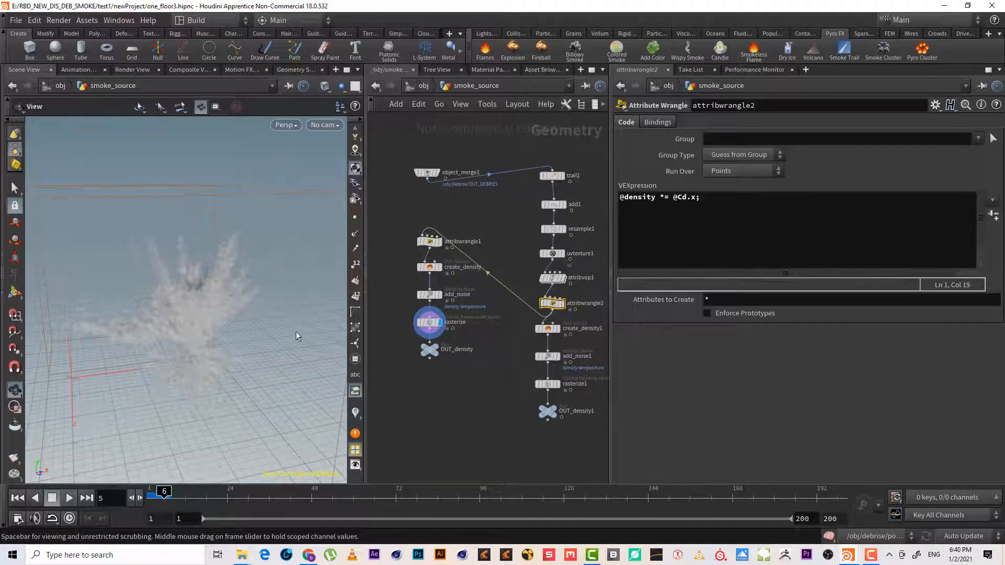
{"action": "left_click", "coordinate": [431, 241]}
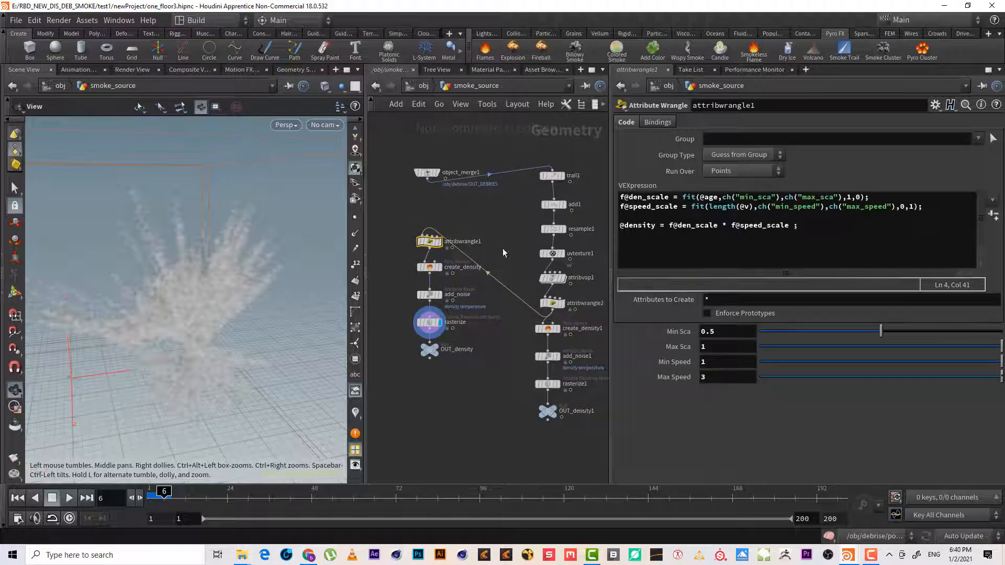
{"action": "middle_click_drag", "start_coordinate": [494, 241], "coordinate": [468, 245]}
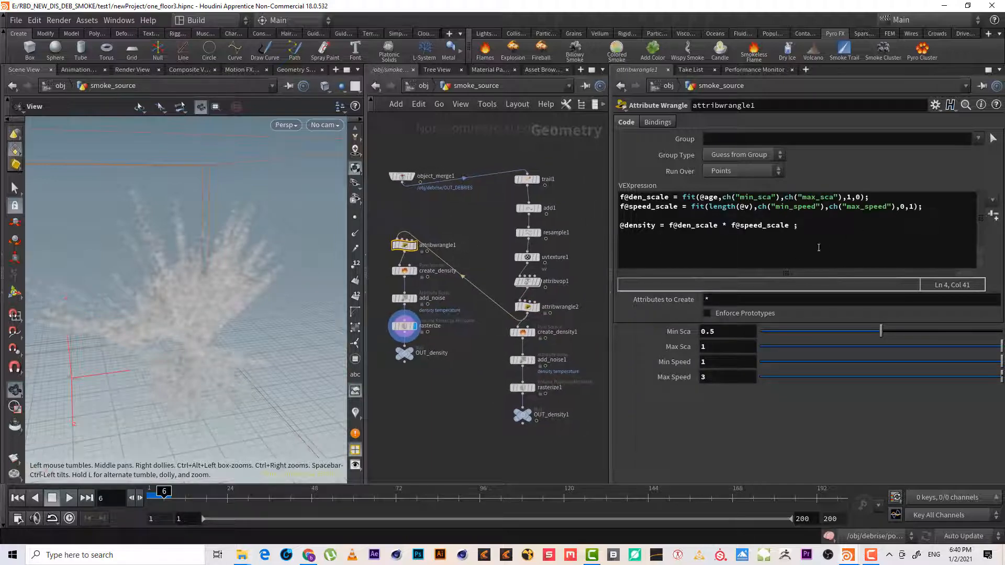
{"action": "left_click", "coordinate": [790, 226]}
{"action": "type", "text": "*"}
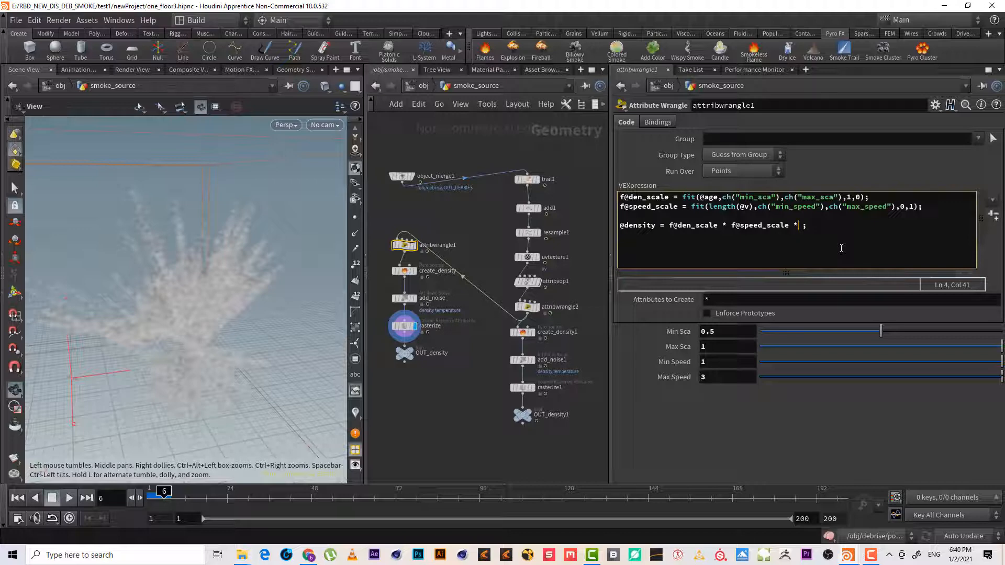
{"action": "type", "text": " c"}
{"action": "type", "text": "x"}
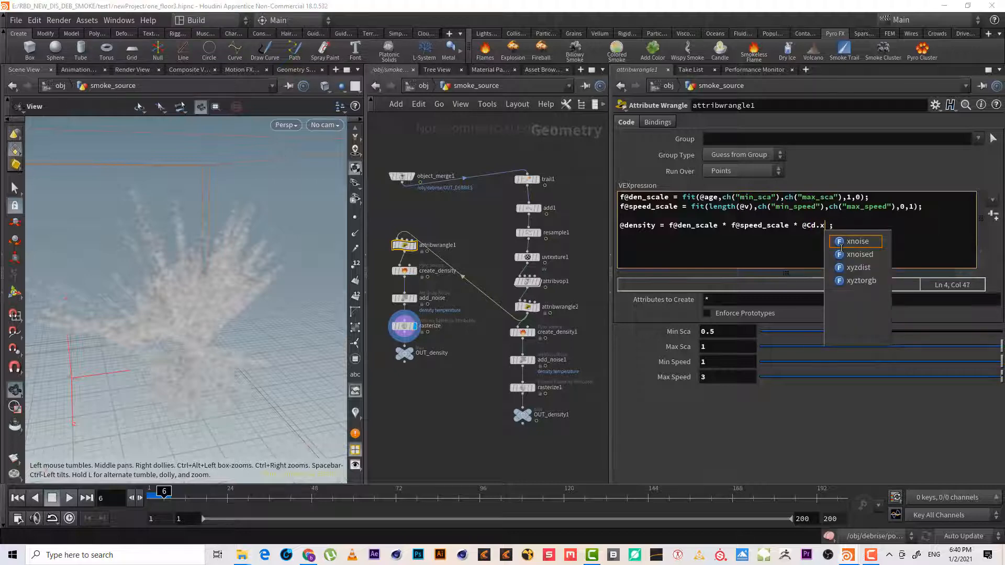
{"action": "left_click", "coordinate": [887, 232]}
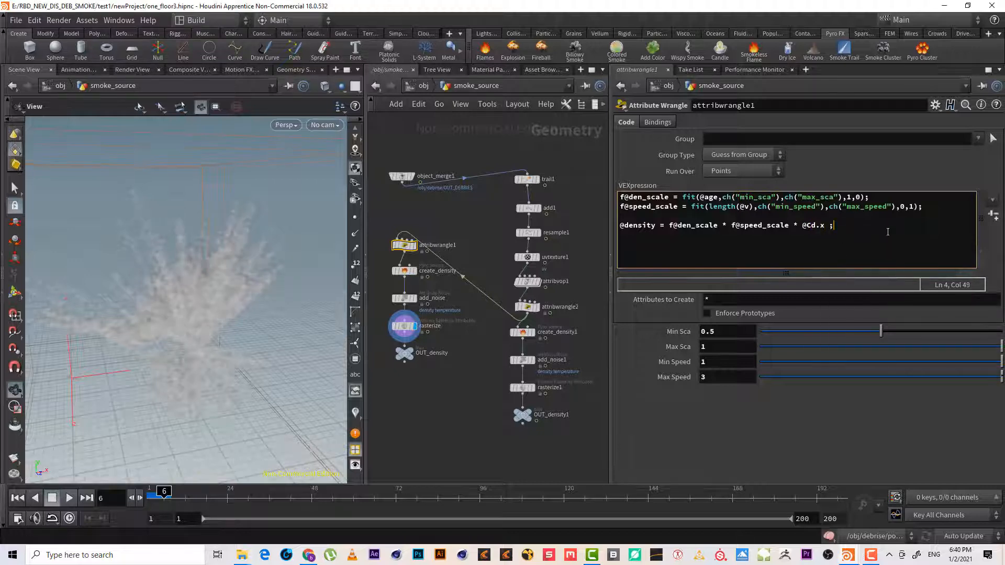
{"action": "key", "text": "Return"}
Display attribwrangle2 and examine its expression, the attribvop1 ramp and the VOP network inside attribvop1
{"action": "left_click", "coordinate": [536, 306]}
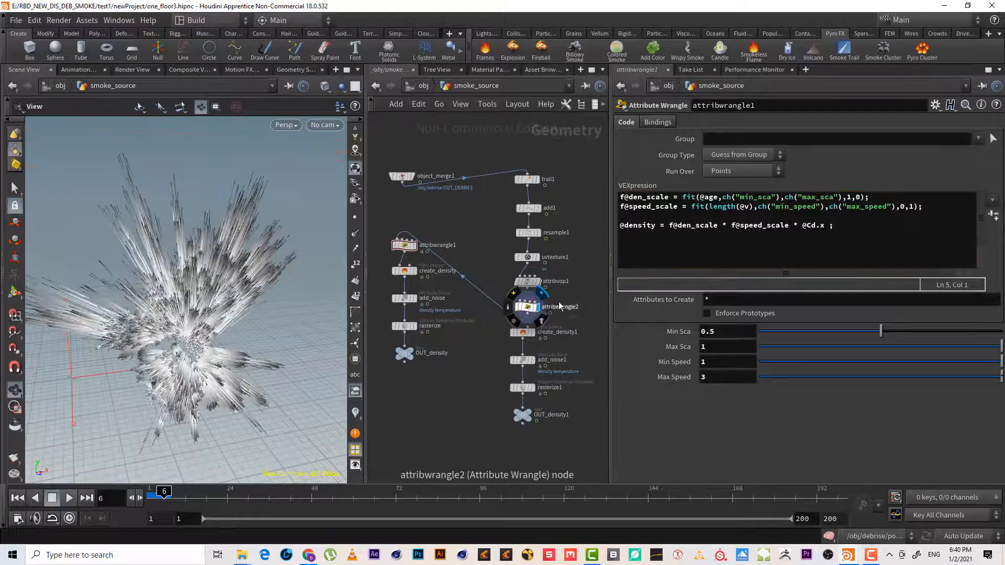
{"action": "left_click", "coordinate": [526, 308]}
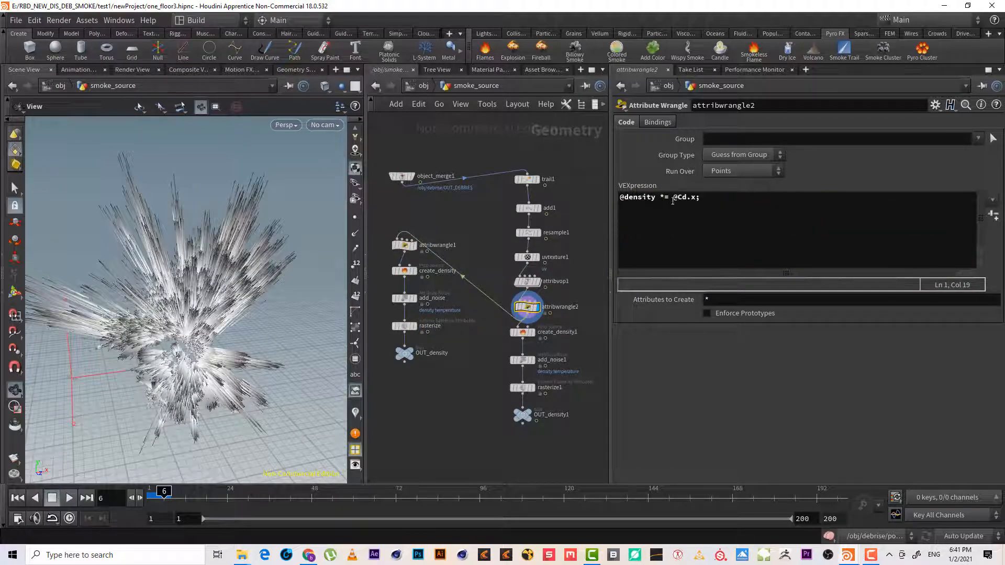
{"action": "left_click", "coordinate": [525, 281]}
{"action": "left_click", "coordinate": [527, 281]}
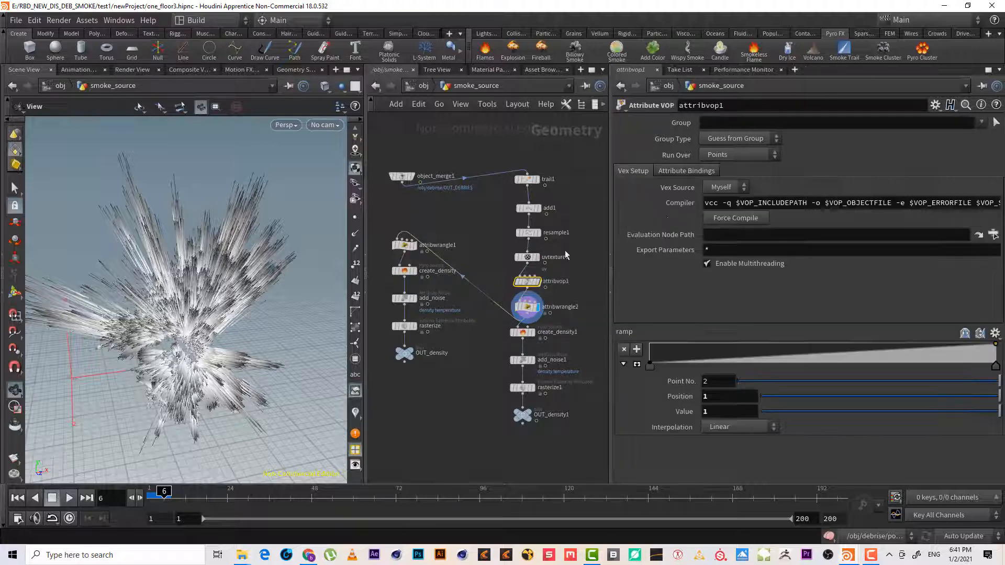
{"action": "double_click", "coordinate": [529, 282]}
{"action": "scroll", "coordinate": [570, 266], "scroll_direction": "down", "scroll_amount": 2}
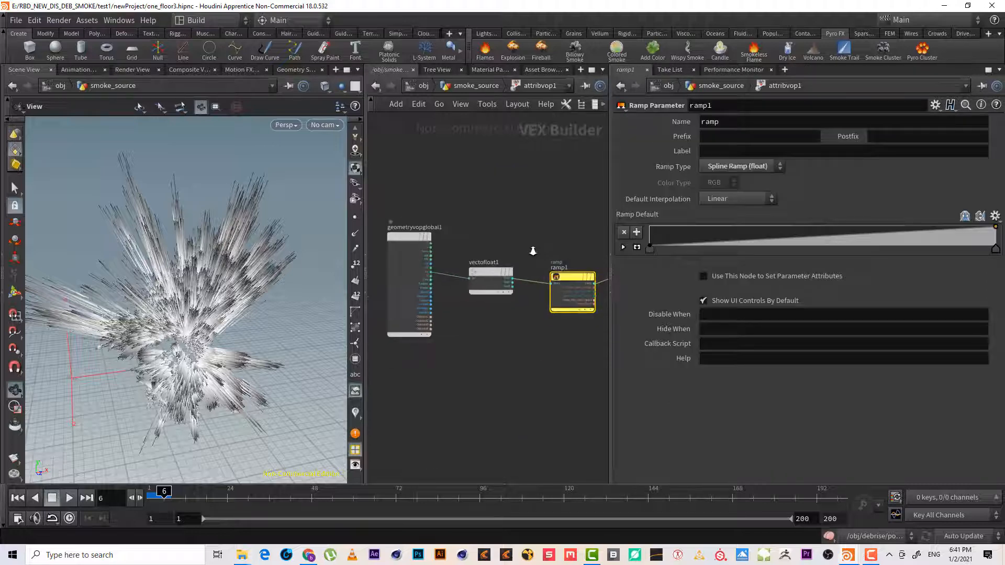
{"action": "left_click", "coordinate": [378, 86]}
{"action": "scroll", "coordinate": [460, 233], "scroll_direction": "up", "scroll_amount": 1}
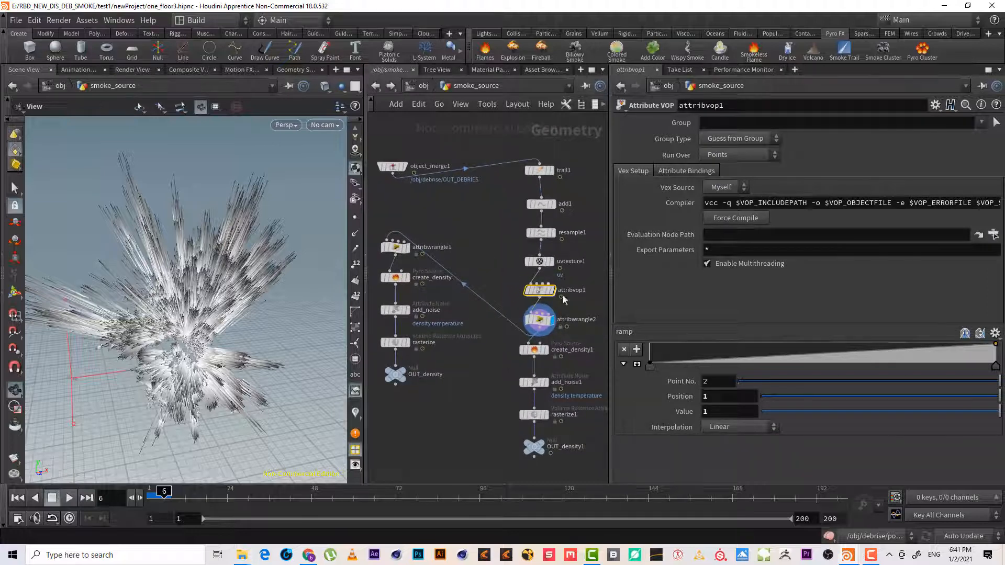
Compare the expressions of attribwrangle2 and attribwrangle1, and display attribwrangle1 in the viewport
{"action": "left_click", "coordinate": [538, 320]}
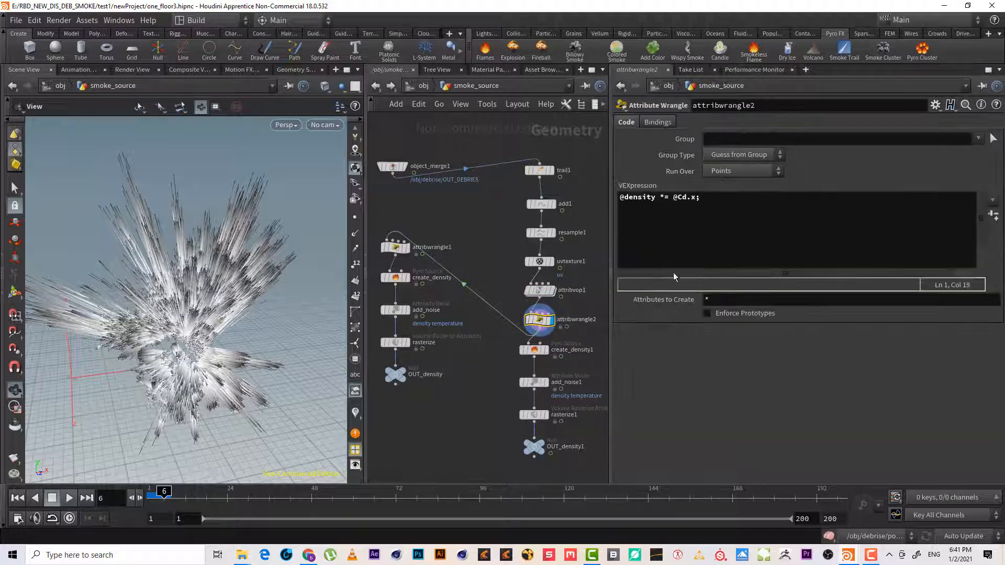
{"action": "left_click", "coordinate": [400, 248]}
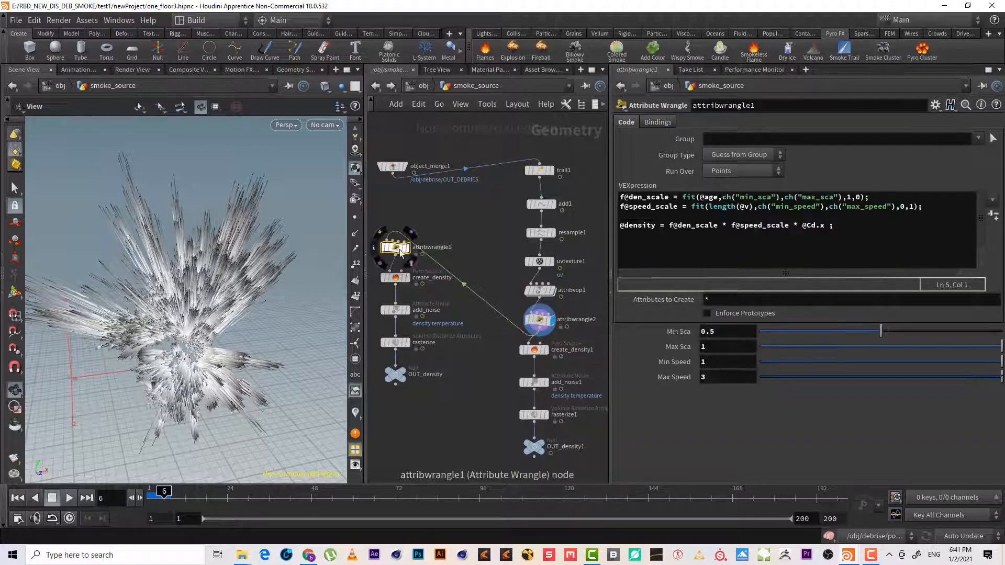
{"action": "left_click", "coordinate": [407, 249]}
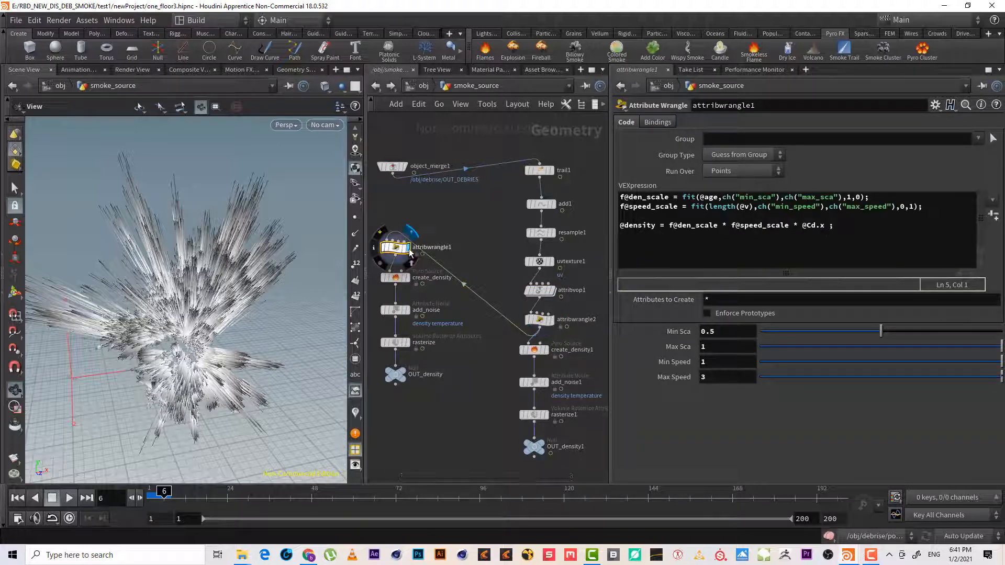
Display the rasterize node, try connecting object_merge1 directly to attribwrangle1, and undo that connection
{"action": "left_click", "coordinate": [407, 344]}
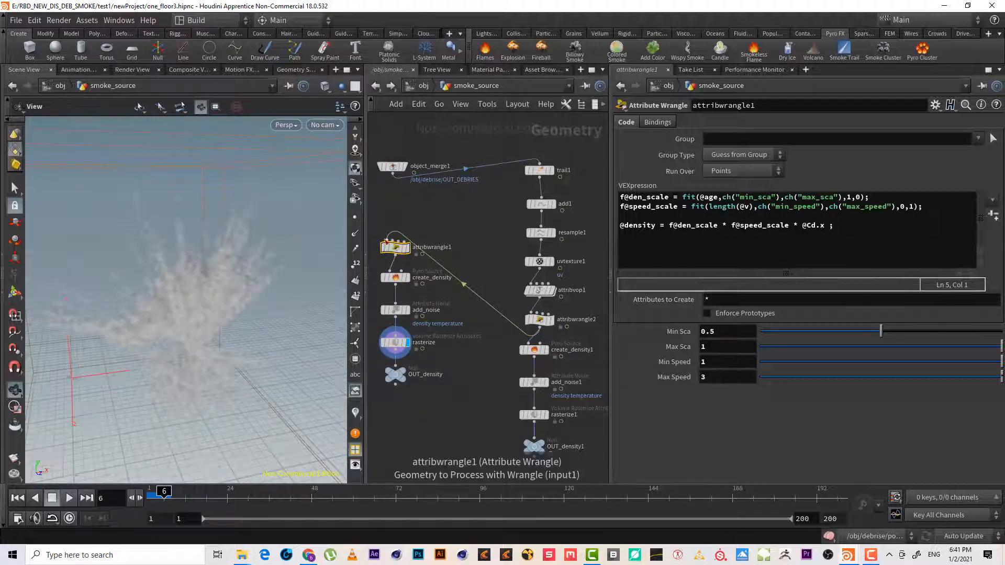
{"action": "left_click", "coordinate": [387, 238]}
{"action": "left_click", "coordinate": [432, 216]}
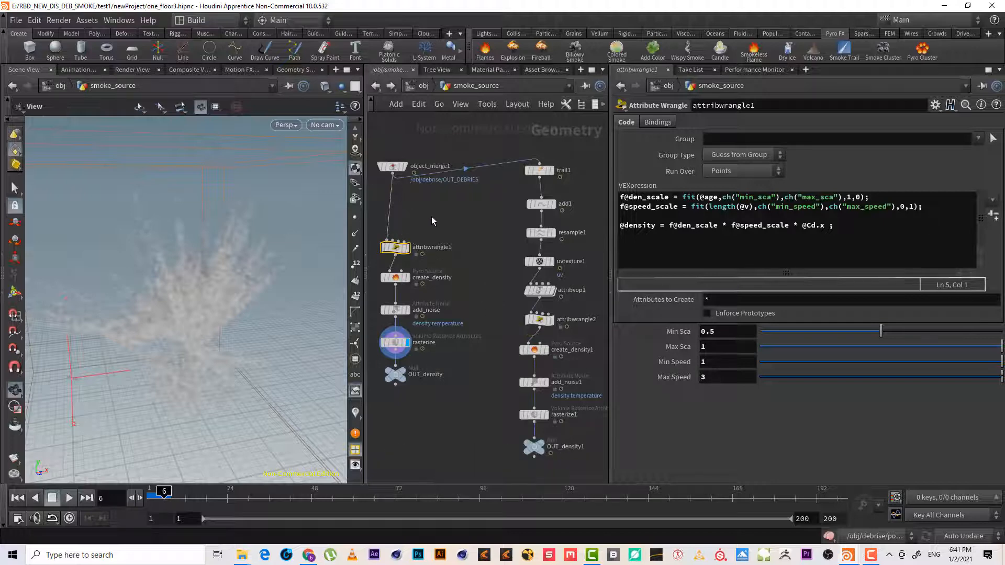
{"action": "key", "text": "ctrl+z"}
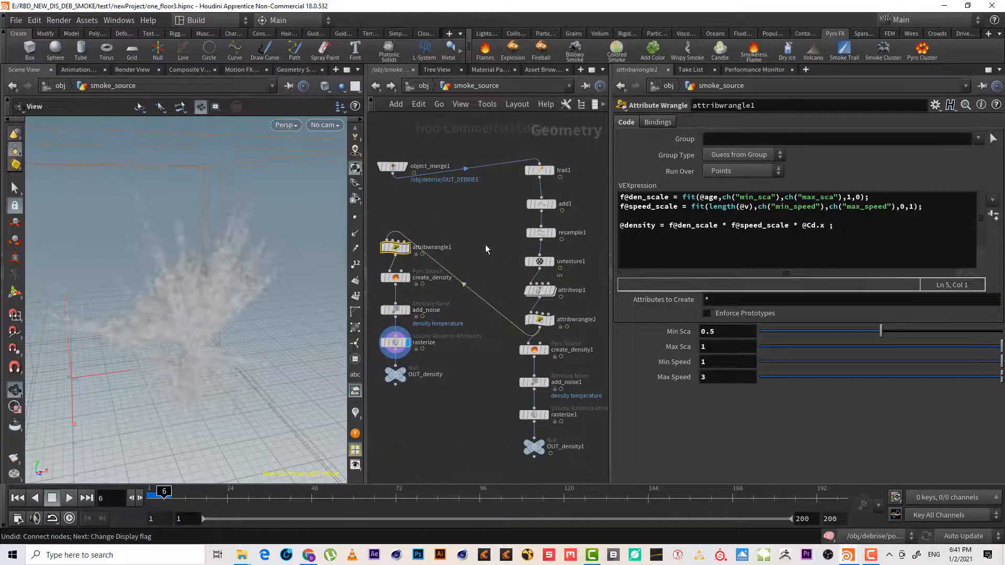
{"action": "middle_click_drag", "start_coordinate": [472, 243], "coordinate": [478, 258]}
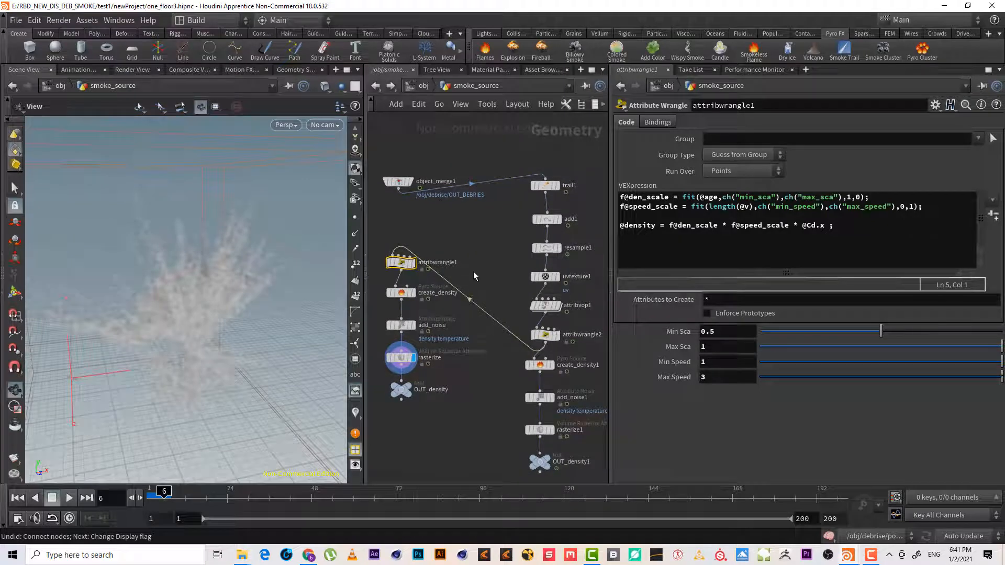
Connect object_merge1 directly to attribwrangle1 and start adding an attribute node, cancelling its placement
{"action": "left_click", "coordinate": [397, 249]}
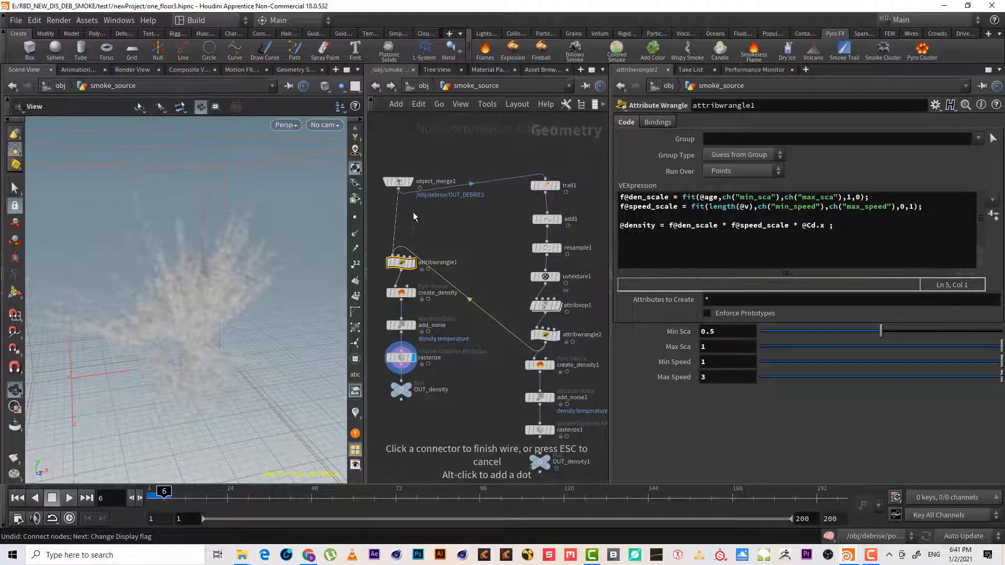
{"action": "key", "text": "Tab"}
{"action": "type", "text": "att"}
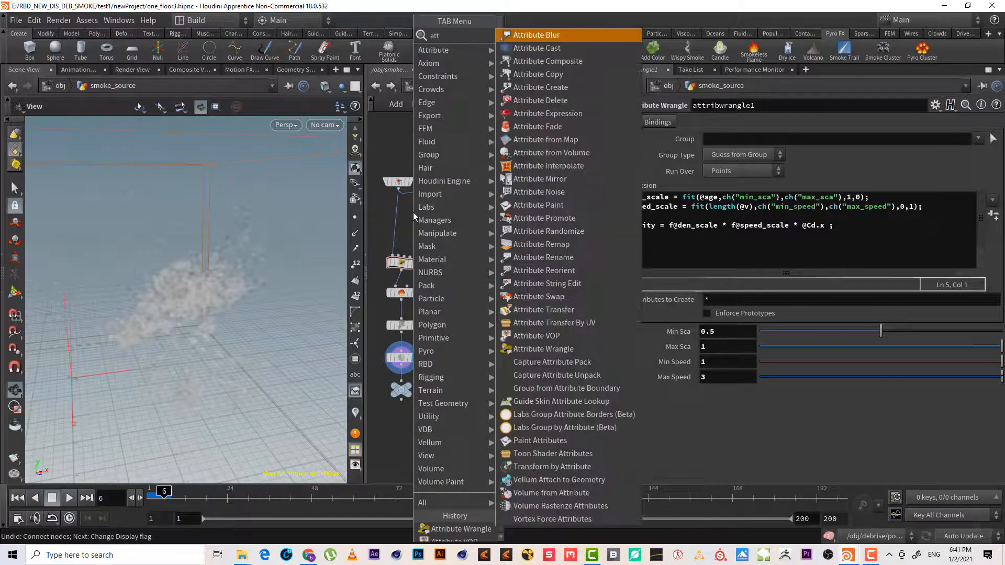
{"action": "type", "text": "co"}
{"action": "key", "text": "Return"}
{"action": "key", "text": "Escape"}
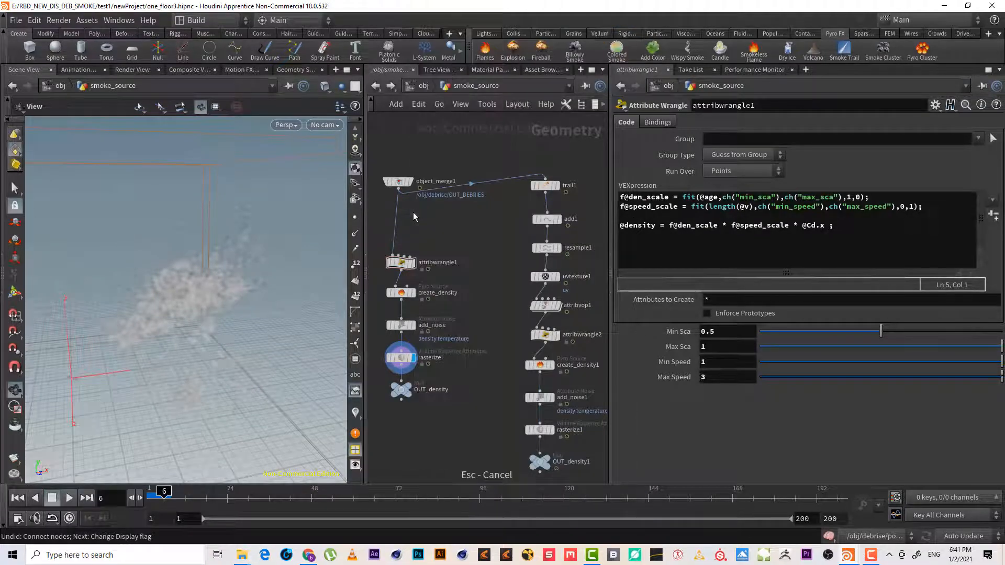
Insert an Attribute Copy node between object_merge1 and attribwrangle1 and feed attribwrangle2 into its second input
{"action": "key", "text": "Tab"}
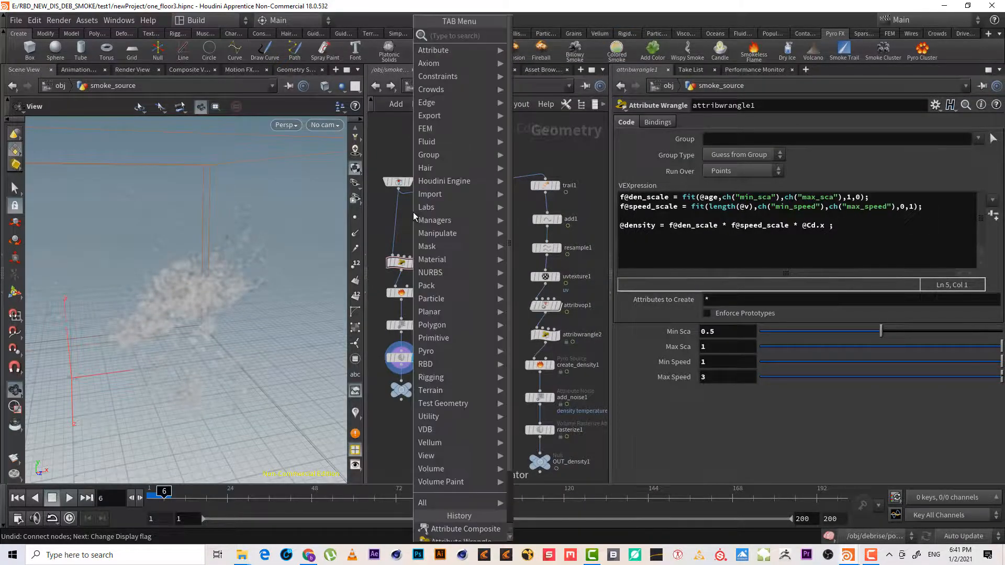
{"action": "type", "text": "att c"}
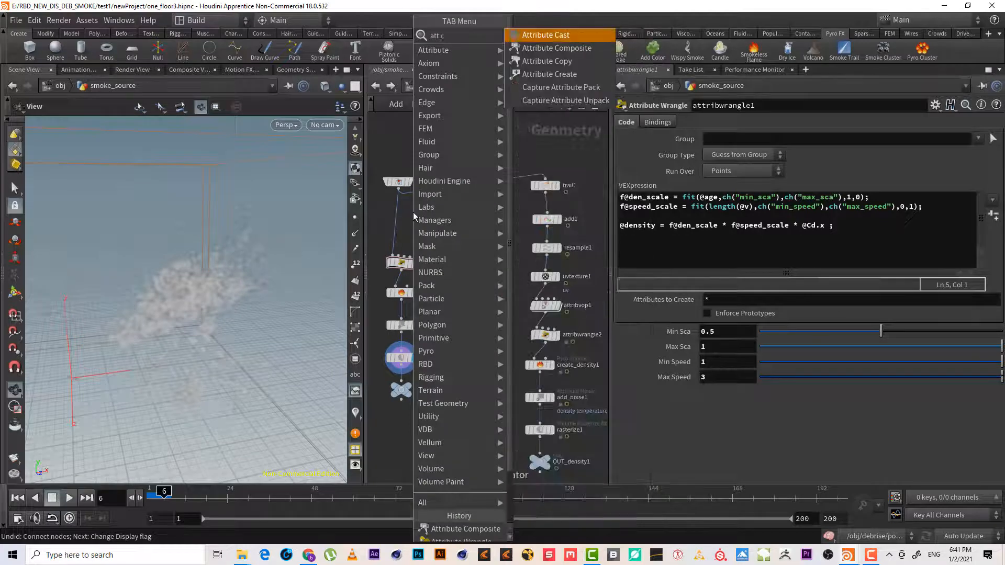
{"action": "key", "text": "Down"}
{"action": "key", "text": "Down"}
{"action": "key", "text": "Return"}
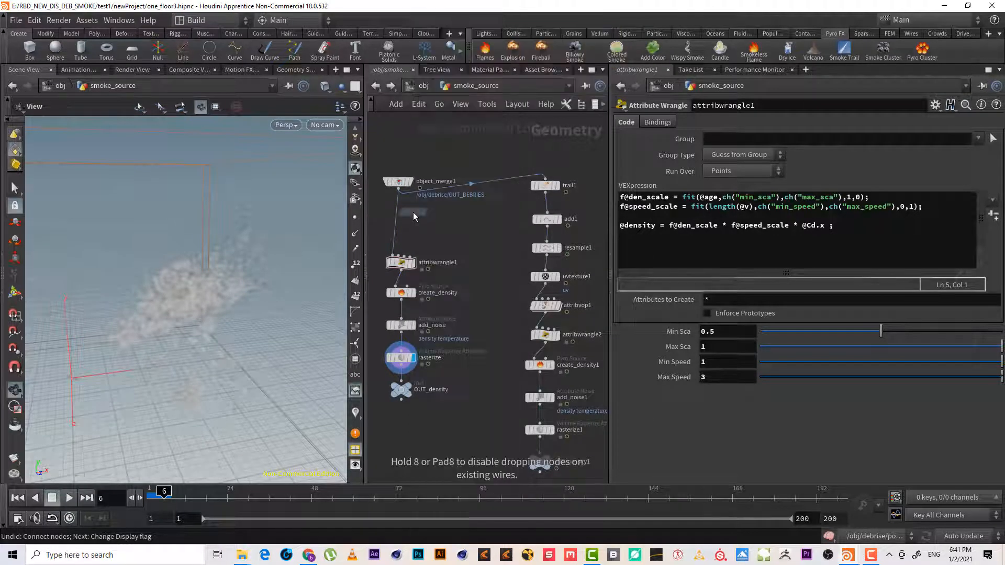
{"action": "left_click", "coordinate": [400, 242]}
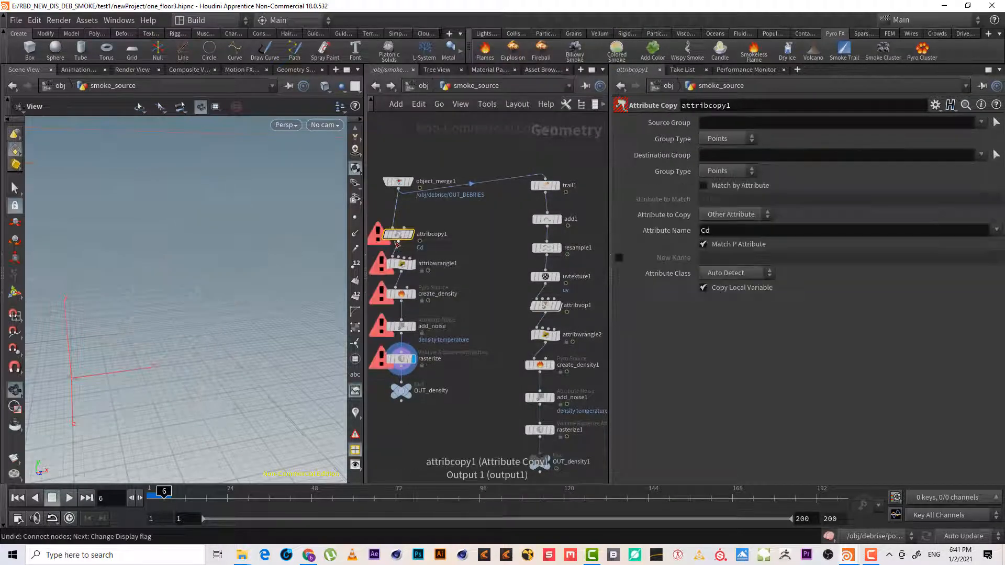
{"action": "left_click", "coordinate": [406, 227]}
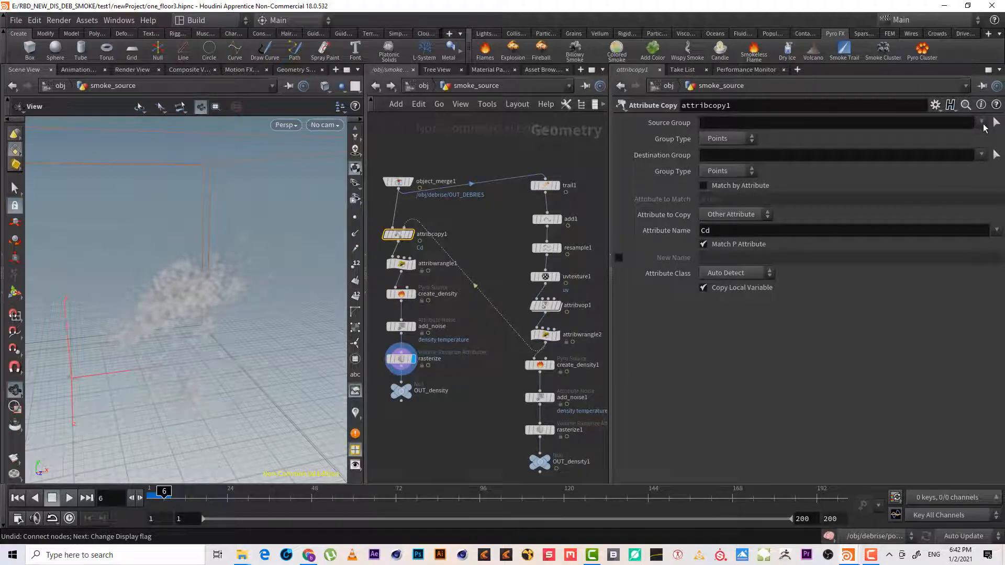
Check the source and destination group choices of attribcopy1 and display attribcopy1, attribwrangle1 and rasterize in turn
{"action": "left_click", "coordinate": [982, 124]}
{"action": "left_click", "coordinate": [984, 126]}
{"action": "left_click", "coordinate": [980, 159]}
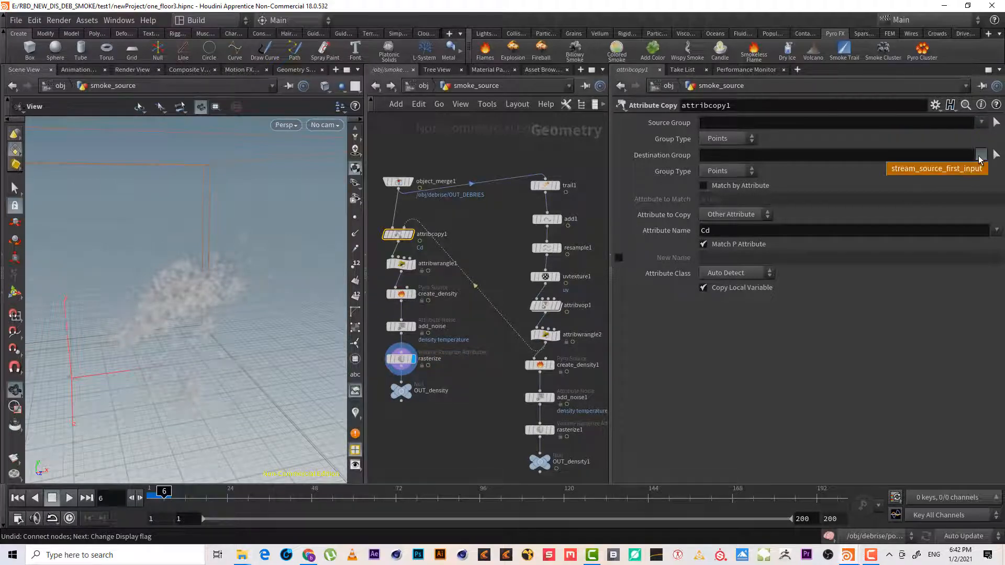
{"action": "left_click", "coordinate": [980, 160]}
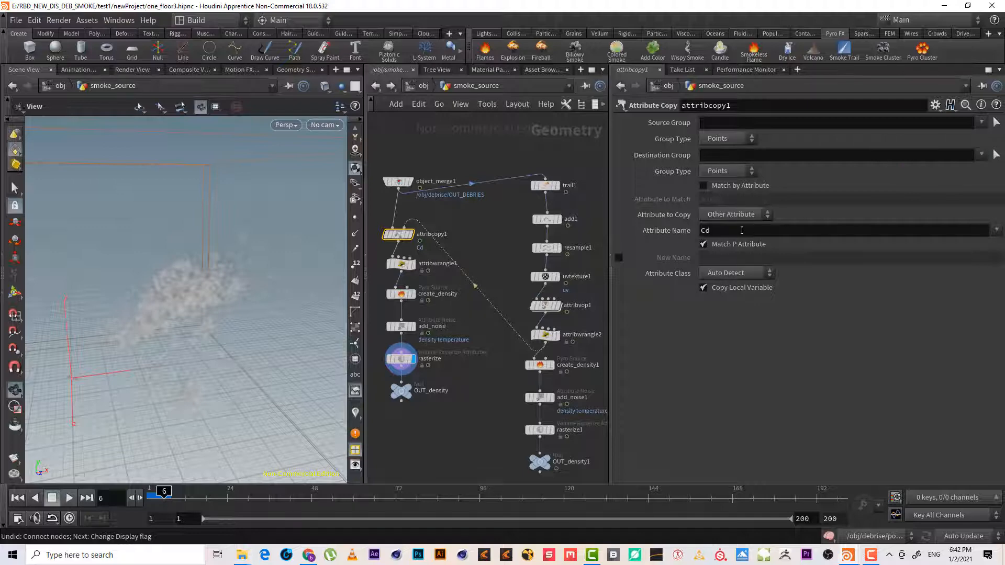
{"action": "left_click", "coordinate": [407, 234]}
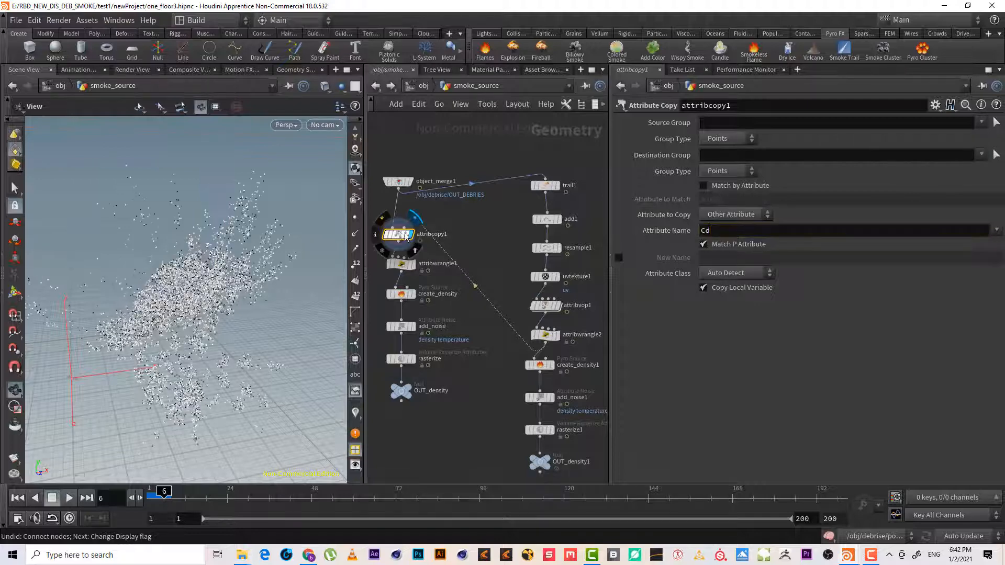
{"action": "left_click", "coordinate": [407, 264]}
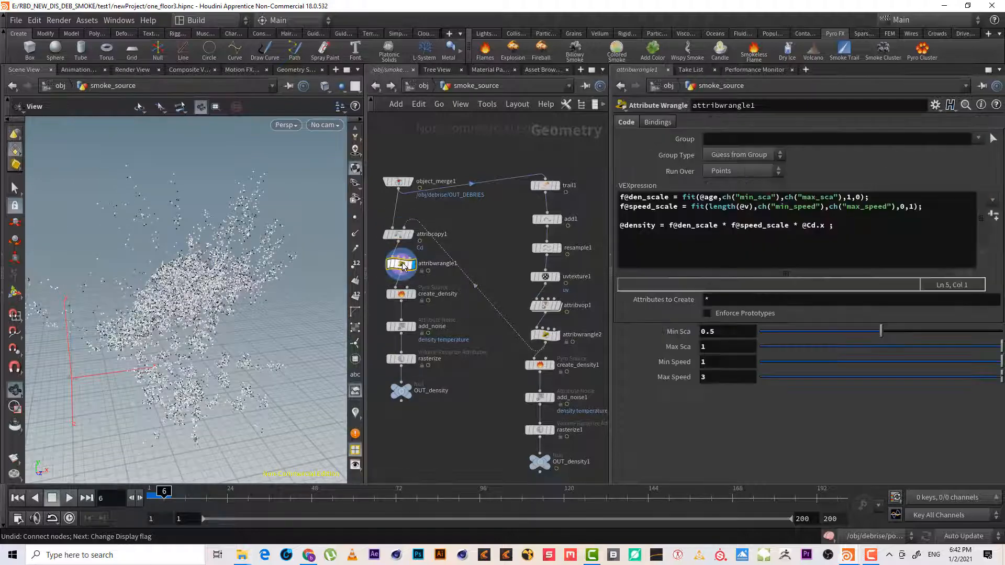
{"action": "left_click", "coordinate": [407, 359]}
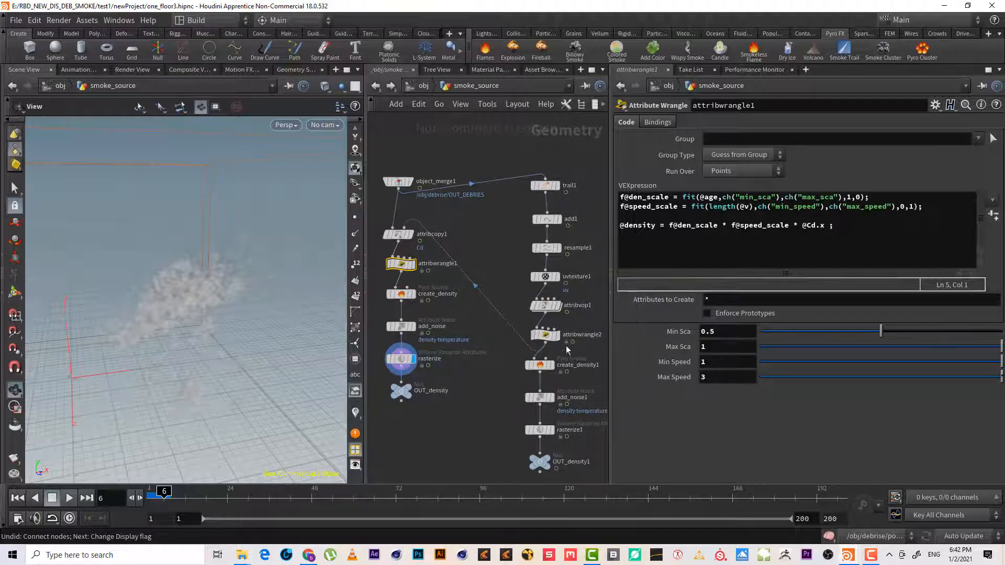
Delete the attribcopy1 node and connect the output of attribwrangle2 to the first input of attribwrangle1
{"action": "left_click", "coordinate": [545, 335]}
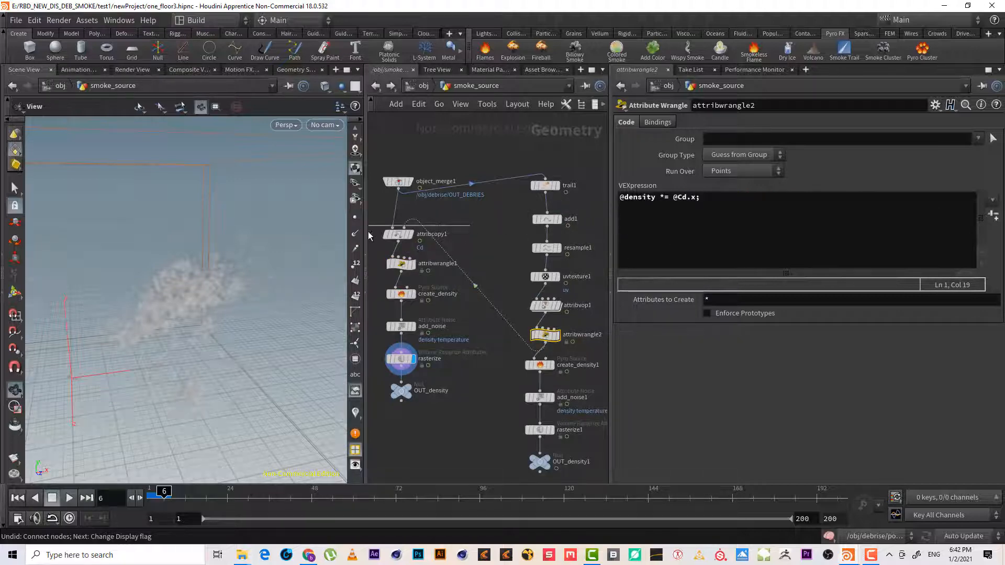
{"action": "left_click", "coordinate": [398, 234]}
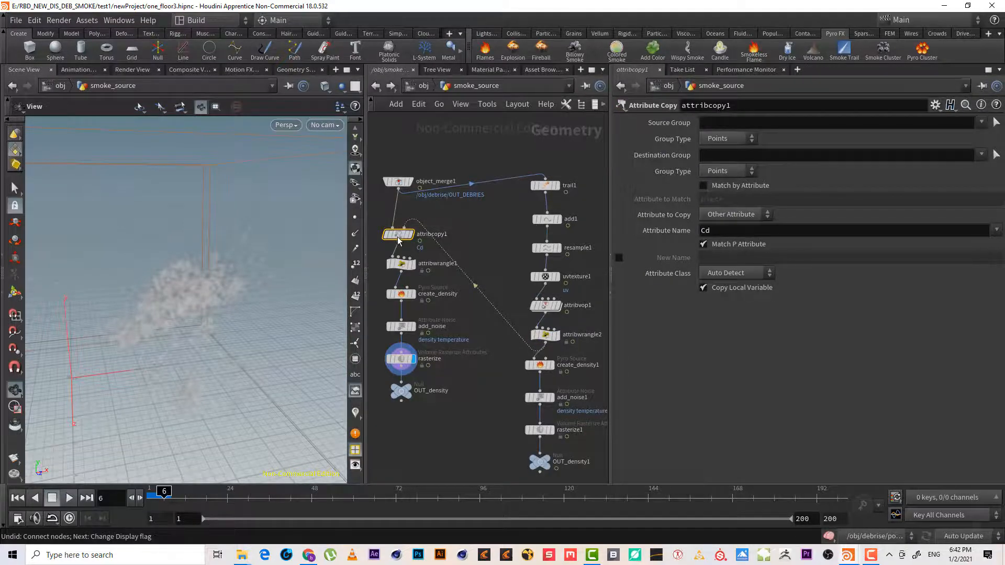
{"action": "key", "text": "Delete"}
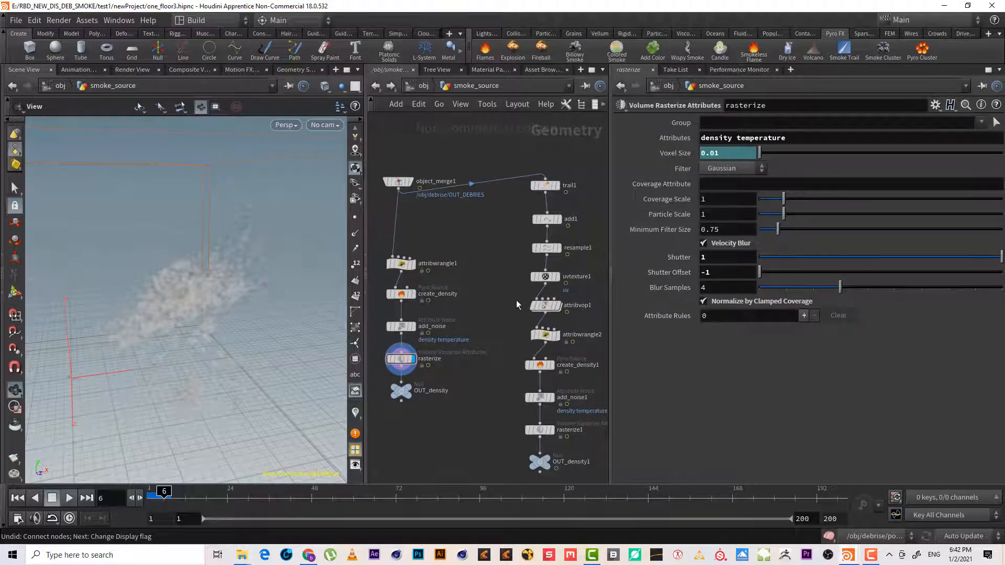
{"action": "left_click", "coordinate": [547, 343]}
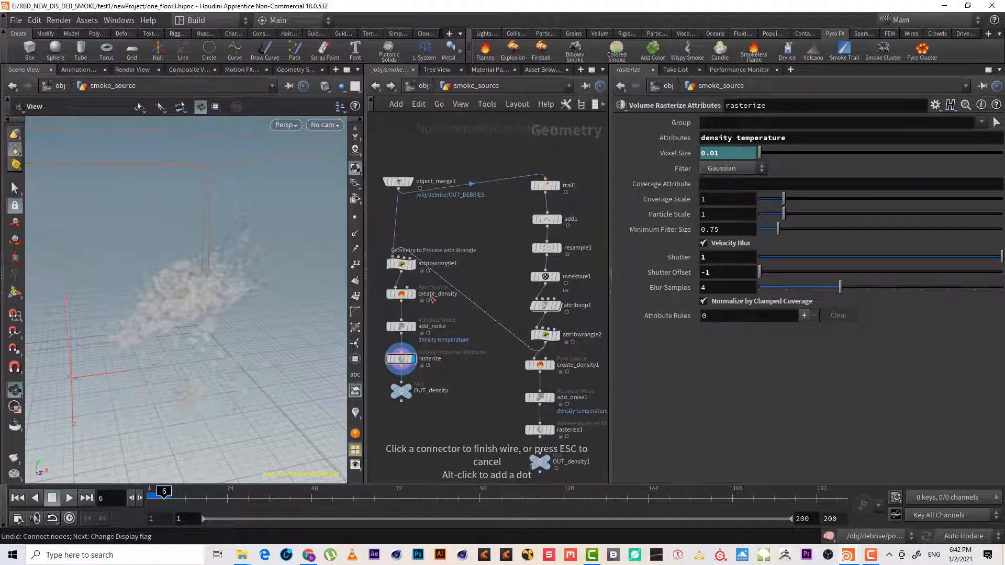
{"action": "left_click", "coordinate": [406, 256]}
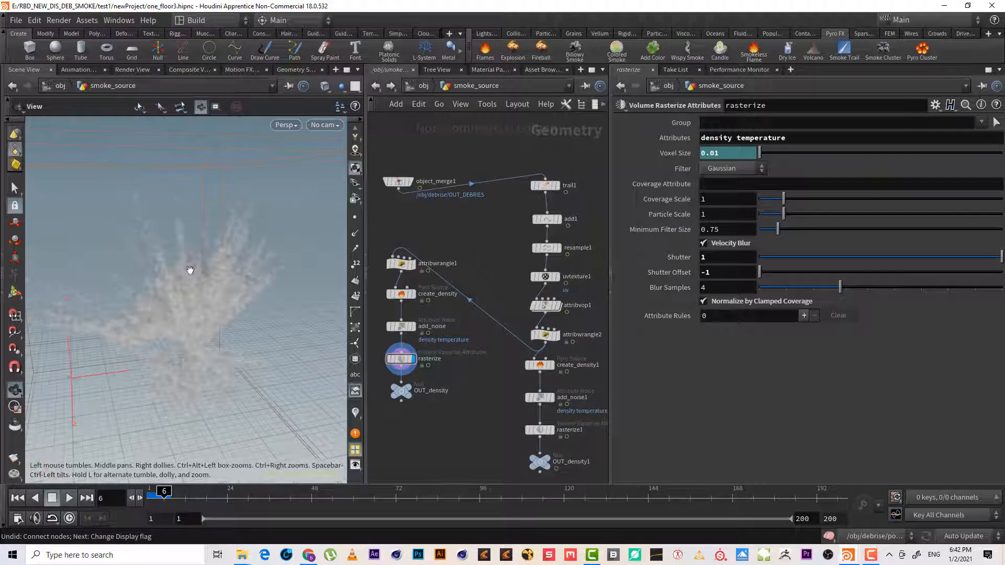
{"action": "left_click_drag", "start_coordinate": [190, 269], "coordinate": [134, 287]}
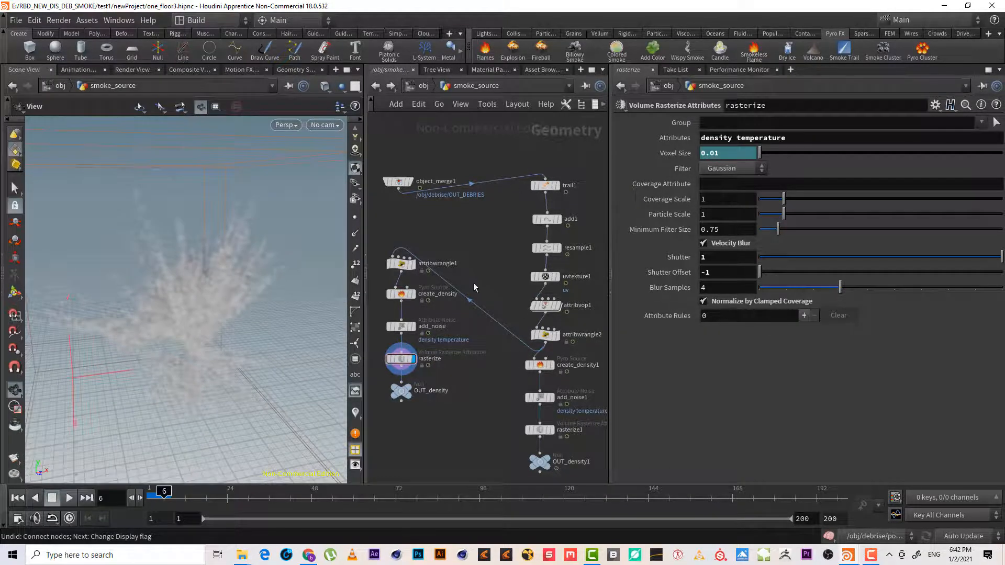
Review the attribwrangle1 expression and the VOP network with the ramp inside attribvop1
{"action": "left_click", "coordinate": [402, 264]}
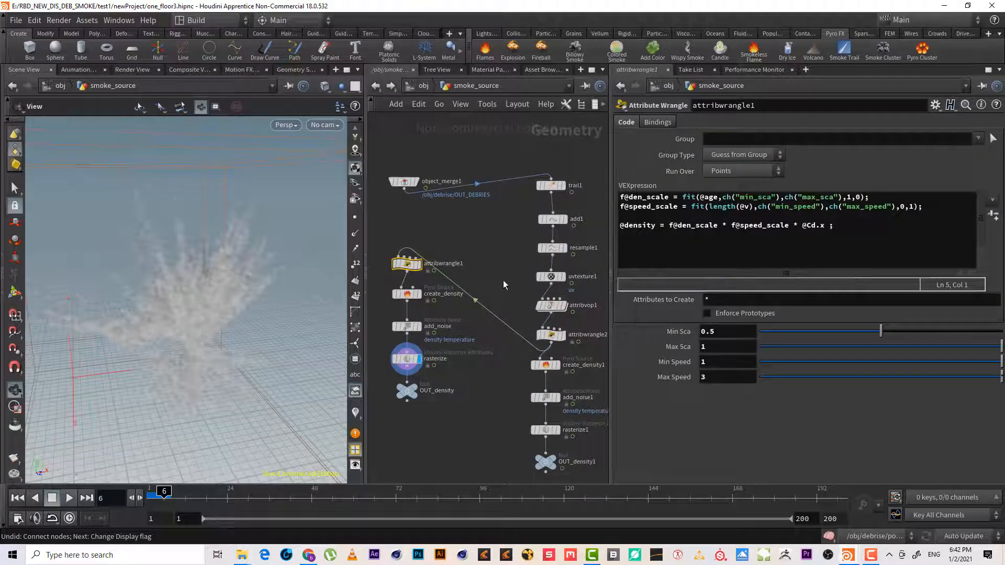
{"action": "middle_click_drag", "start_coordinate": [503, 282], "coordinate": [500, 311]}
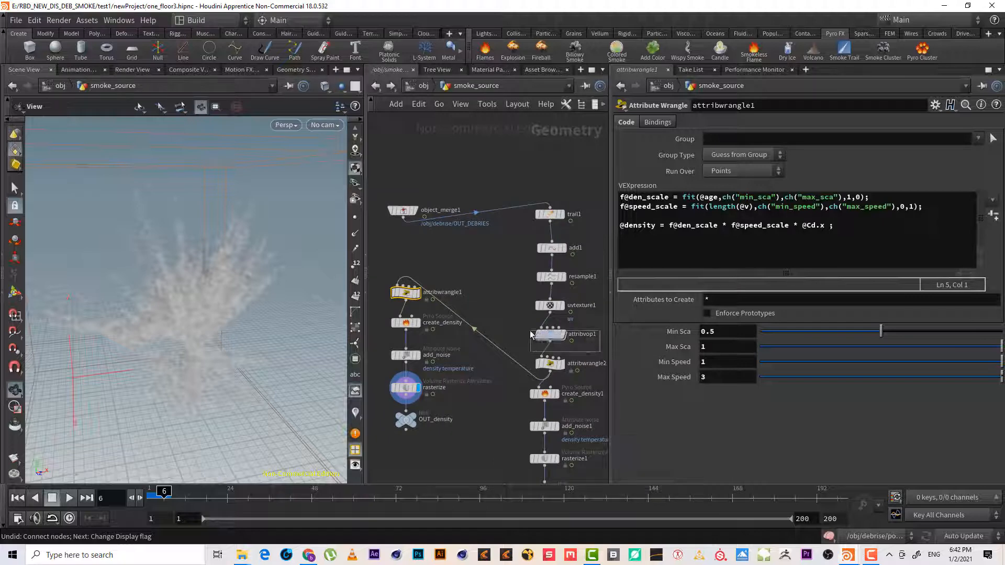
{"action": "left_click", "coordinate": [552, 335]}
{"action": "double_click", "coordinate": [552, 334]}
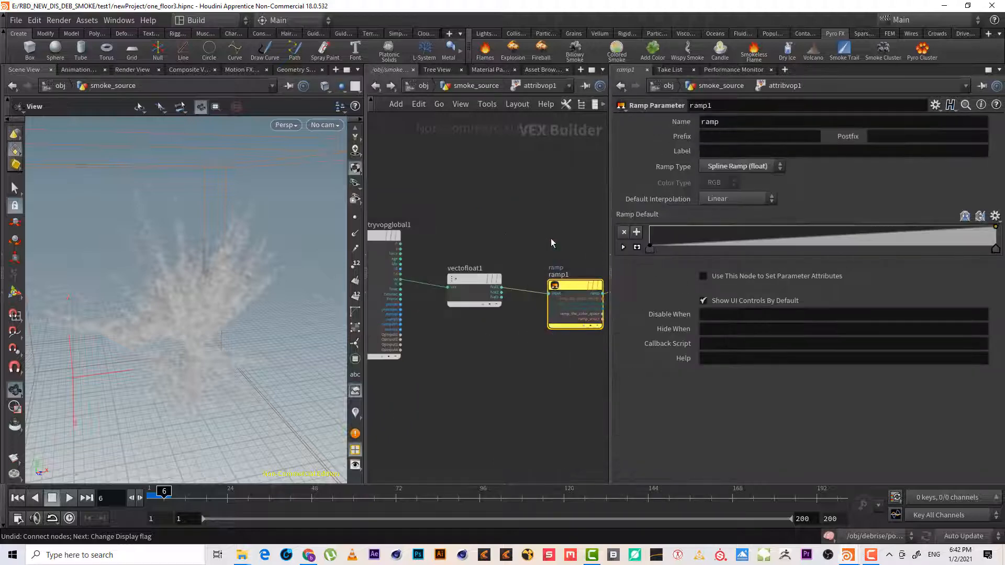
{"action": "middle_click_drag", "start_coordinate": [550, 239], "coordinate": [484, 242]}
{"action": "left_click_drag", "start_coordinate": [401, 251], "coordinate": [431, 340]}
{"action": "left_click_drag", "start_coordinate": [494, 249], "coordinate": [528, 364]}
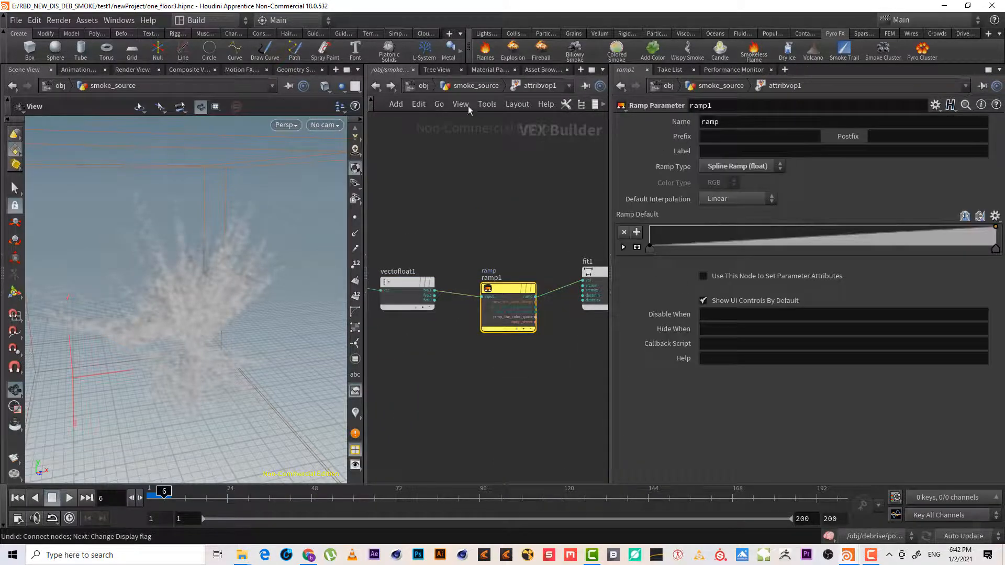
{"action": "left_click", "coordinate": [376, 86]}
{"action": "middle_click_drag", "start_coordinate": [457, 275], "coordinate": [489, 197]}
{"action": "middle_click_drag", "start_coordinate": [503, 356], "coordinate": [499, 304]}
Move the five nodes from attribwrangle1 to OUT_density lower in the network and compare the OUT_density and OUT_density1 displays
{"action": "left_click_drag", "start_coordinate": [492, 343], "coordinate": [415, 287]}
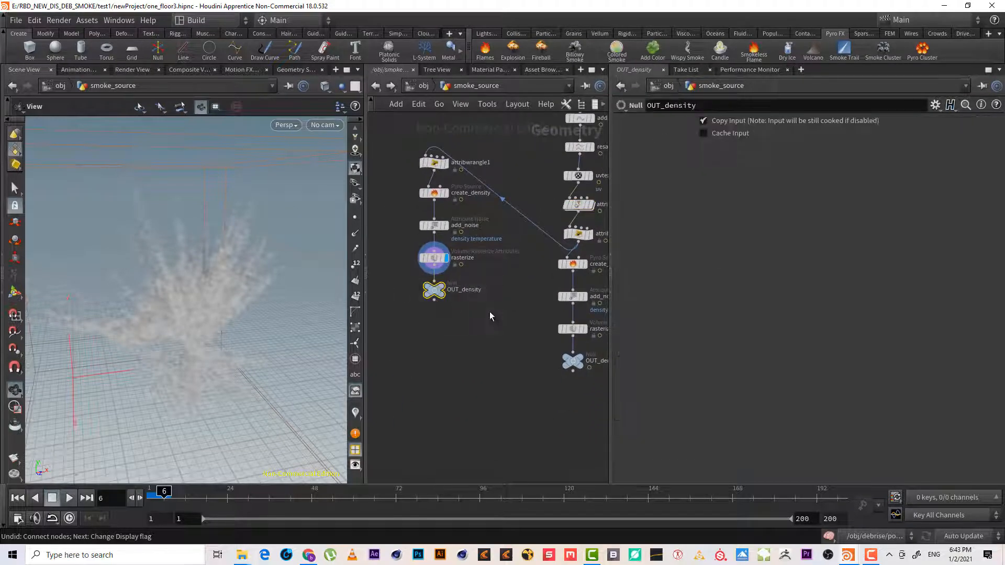
{"action": "middle_click_drag", "start_coordinate": [507, 299], "coordinate": [455, 315]}
{"action": "scroll", "coordinate": [451, 349], "scroll_direction": "down", "scroll_amount": 3}
{"action": "middle_click_drag", "start_coordinate": [451, 349], "coordinate": [485, 327]}
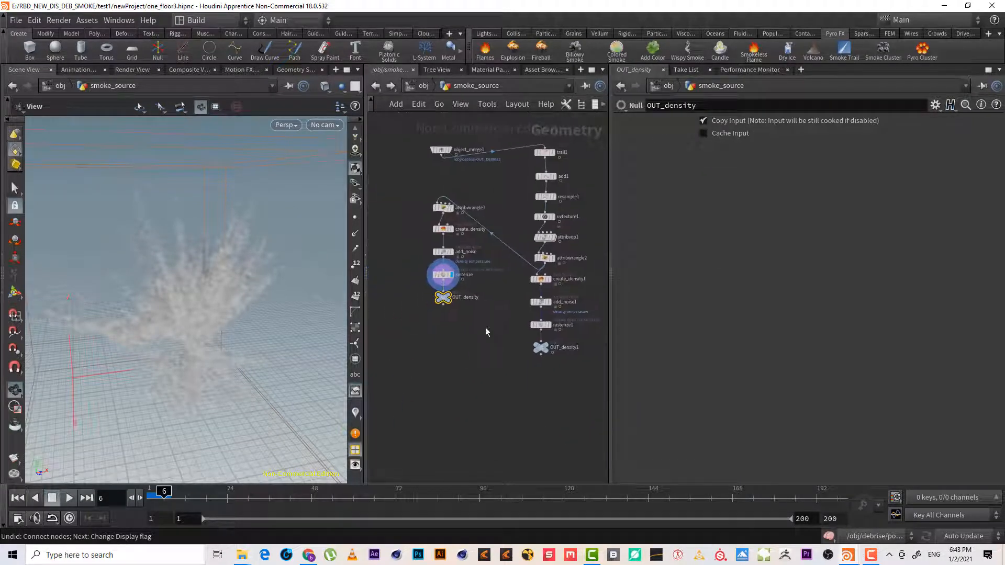
{"action": "left_click_drag", "start_coordinate": [481, 336], "coordinate": [435, 282]}
{"action": "mouse_move", "coordinate": [552, 345]}
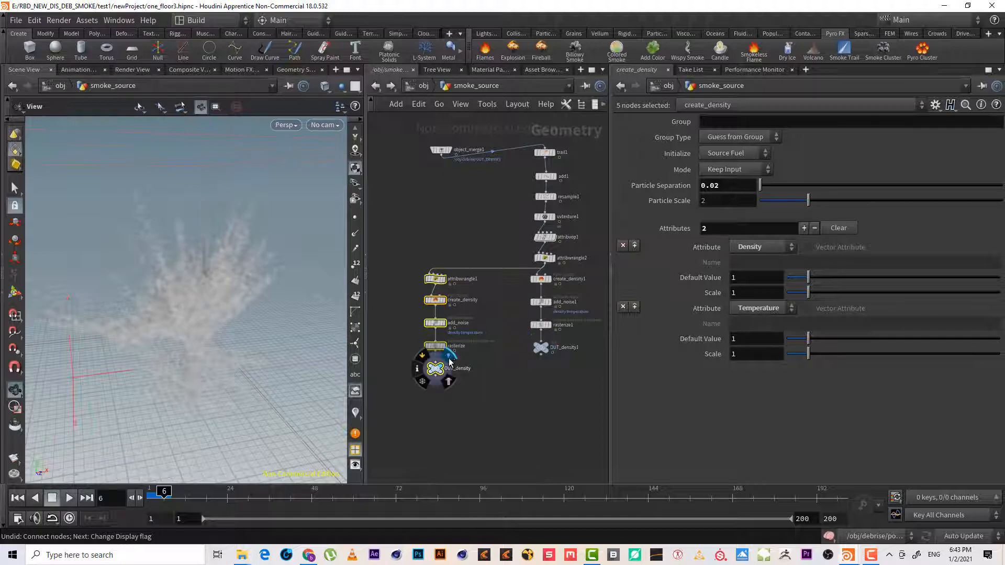
{"action": "left_click", "coordinate": [448, 358]}
{"action": "left_click", "coordinate": [553, 335]}
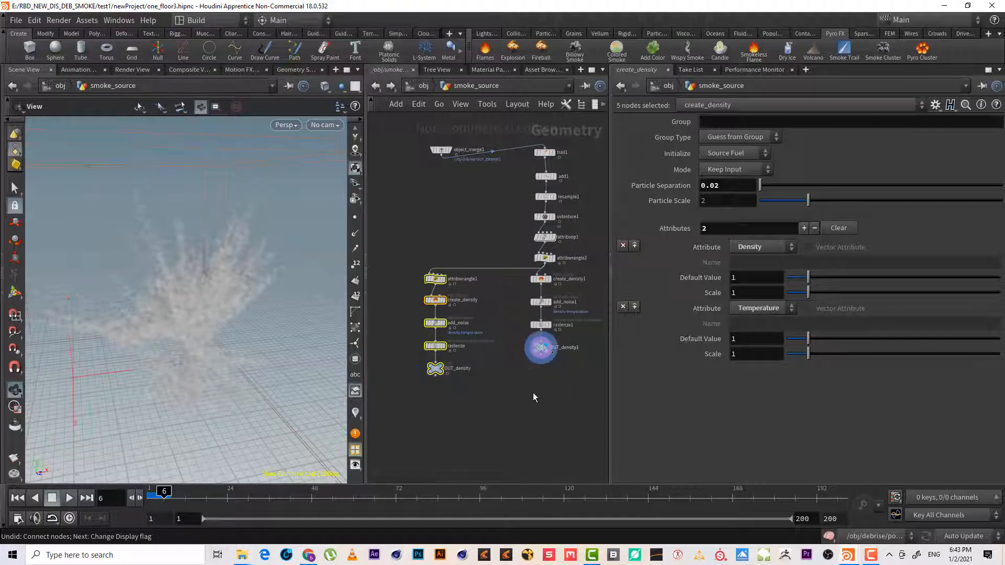
Delete create_density1, add_noise1, rasterize1 and OUT_density1 and line up the attribwrangle1 to OUT_density nodes below attribwrangle2
{"action": "left_click_drag", "start_coordinate": [572, 381], "coordinate": [477, 176]}
{"action": "key", "text": "Delete"}
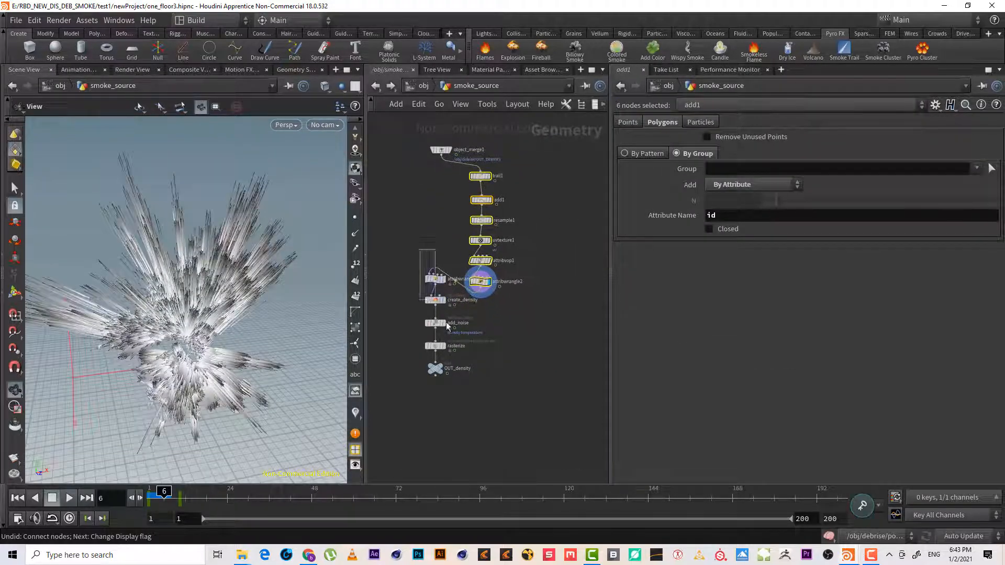
{"action": "left_click_drag", "start_coordinate": [448, 326], "coordinate": [467, 371]}
{"action": "left_click_drag", "start_coordinate": [436, 283], "coordinate": [474, 314]}
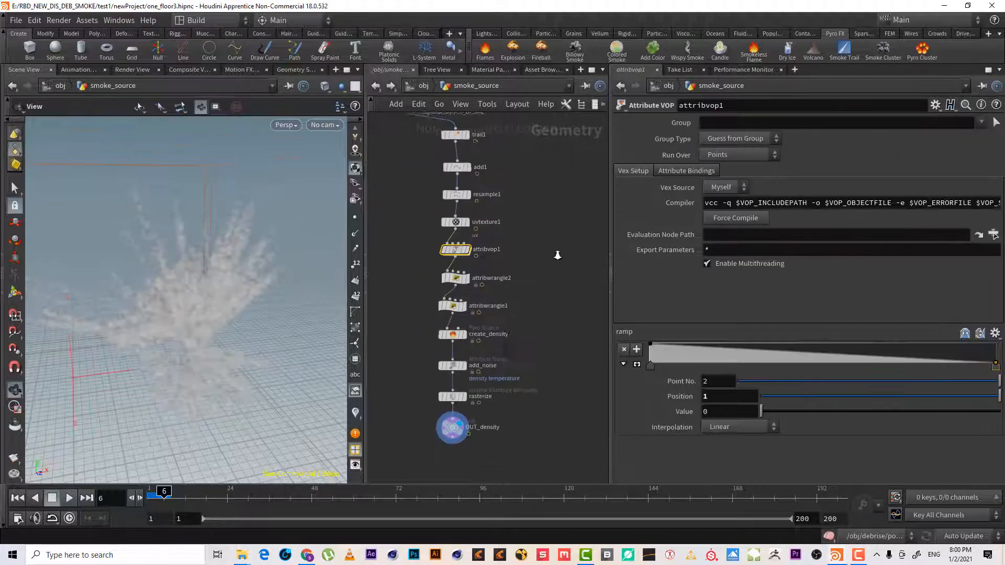
Go up to the obj level and open the smoke_simulation DOP network
{"action": "left_click", "coordinate": [425, 85]}
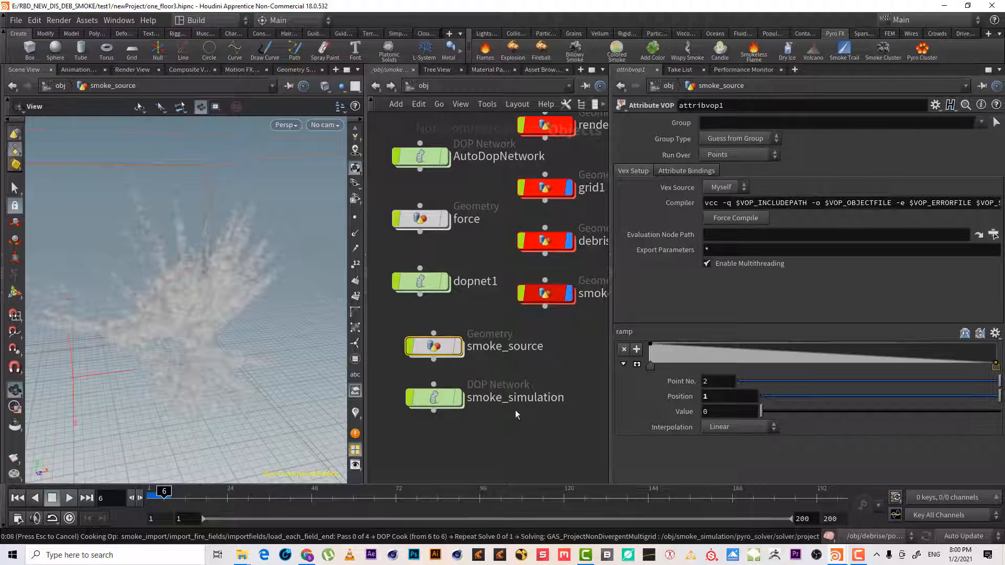
{"action": "double_click", "coordinate": [438, 403]}
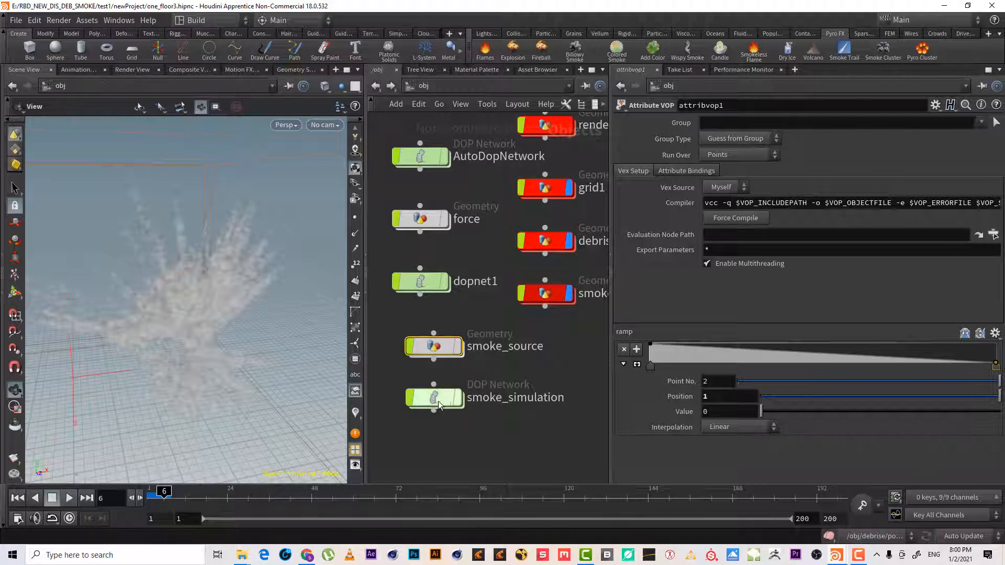
Spread out the smoke_simulation network by moving output lower and source_density farther from pyro_solver
{"action": "left_click_drag", "start_coordinate": [201, 314], "coordinate": [220, 306]}
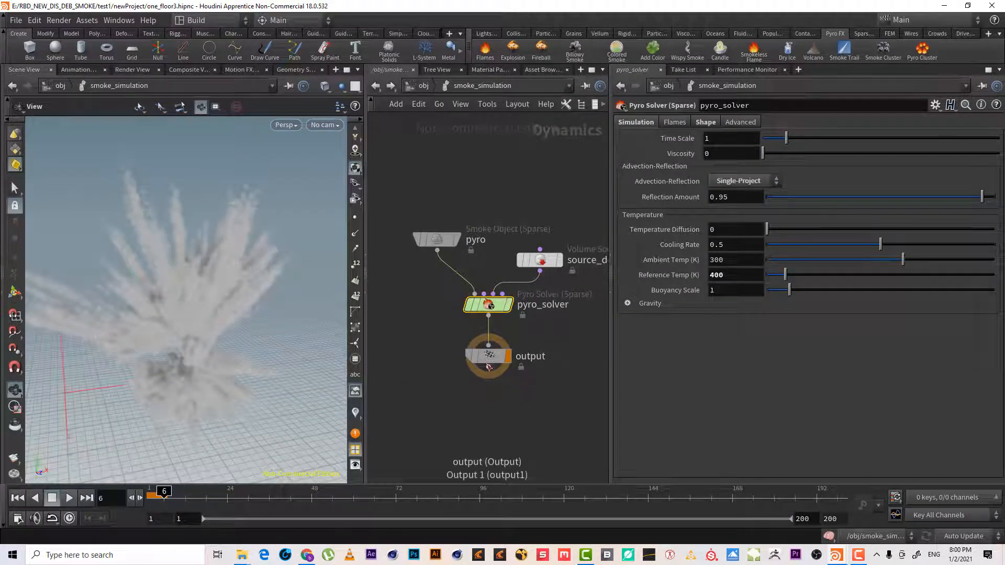
{"action": "left_click_drag", "start_coordinate": [488, 356], "coordinate": [489, 411]}
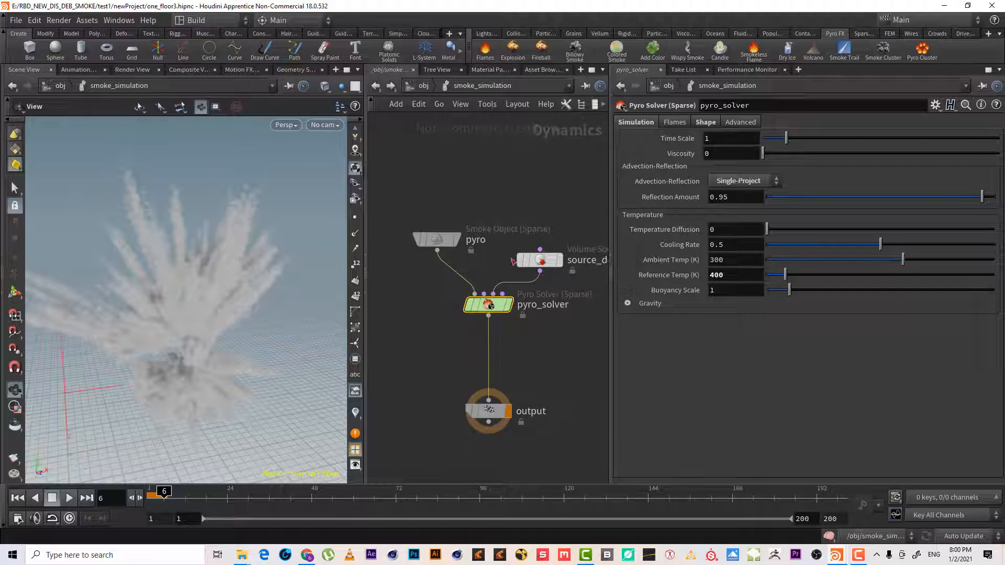
{"action": "left_click_drag", "start_coordinate": [541, 260], "coordinate": [570, 219]}
{"action": "middle_click_drag", "start_coordinate": [576, 262], "coordinate": [518, 287]}
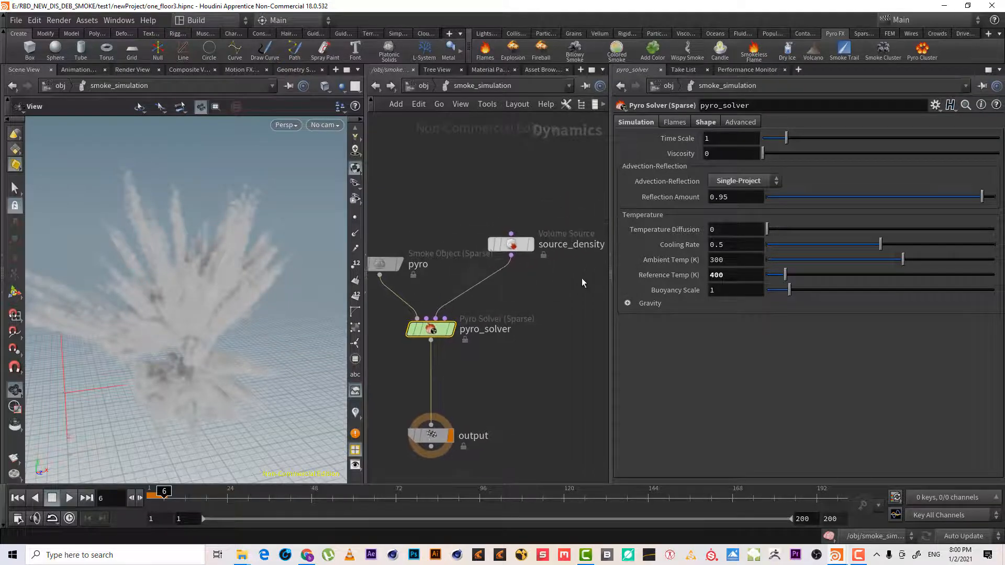
Set the Acceleration Strength of source_density's temperature operation to 1
{"action": "left_click_drag", "start_coordinate": [581, 276], "coordinate": [490, 171]}
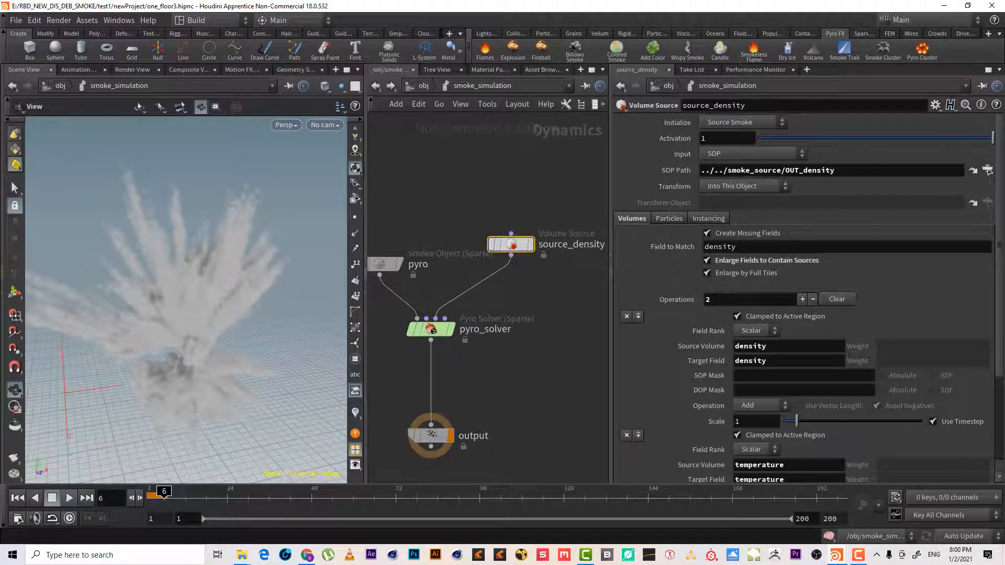
{"action": "left_click_drag", "start_coordinate": [999, 235], "coordinate": [1001, 342]}
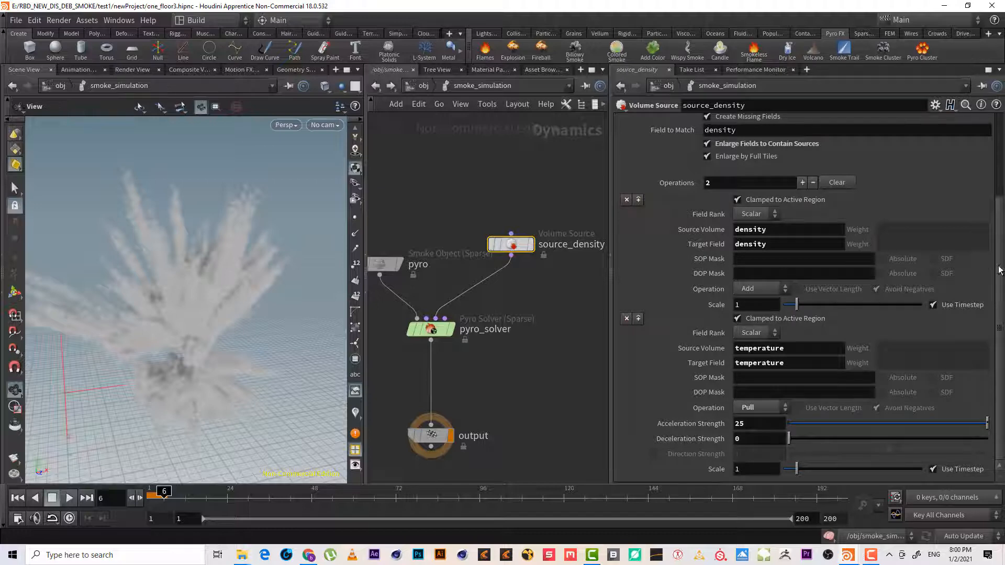
{"action": "left_click", "coordinate": [744, 423]}
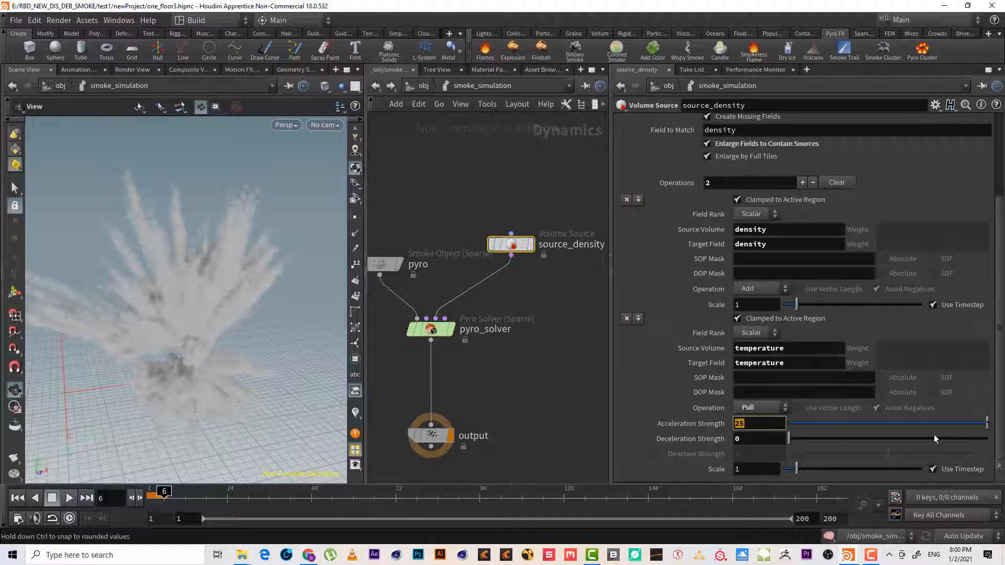
{"action": "type", "text": "1"}
{"action": "key", "text": "Return"}
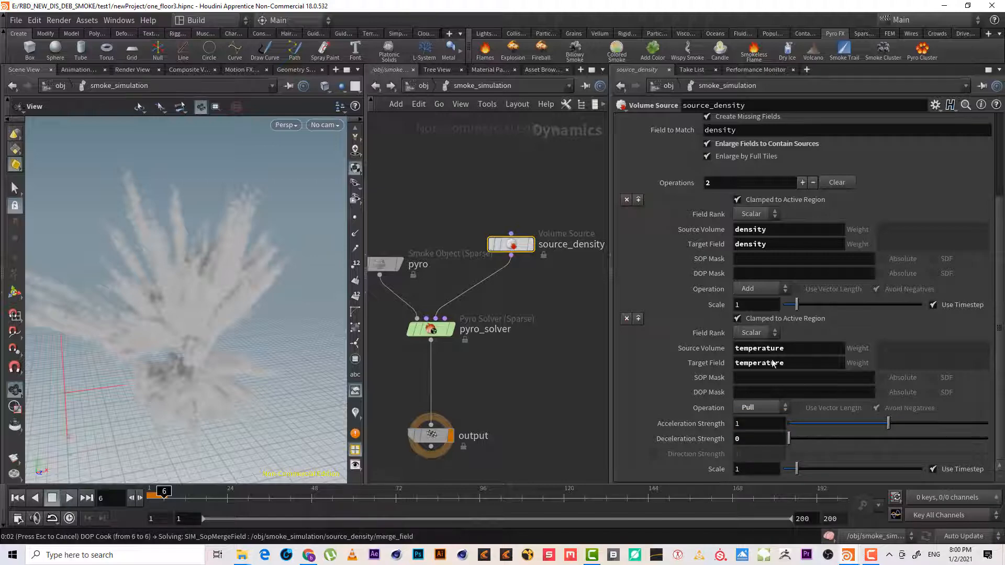
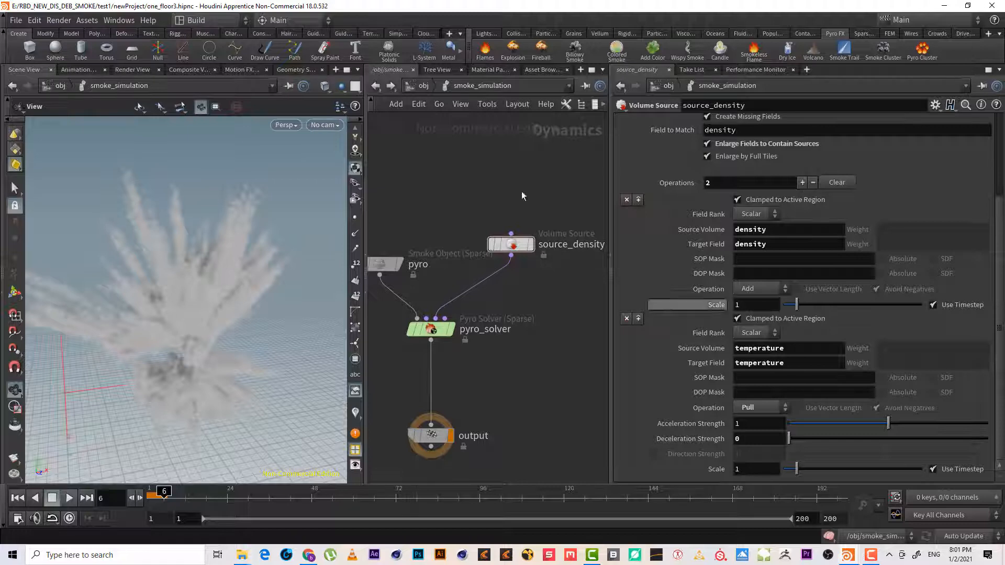
Insert a Merge node on the wire between source_density and pyro_solver
{"action": "middle_click_drag", "start_coordinate": [552, 289], "coordinate": [524, 292]}
{"action": "key", "text": "Tab"}
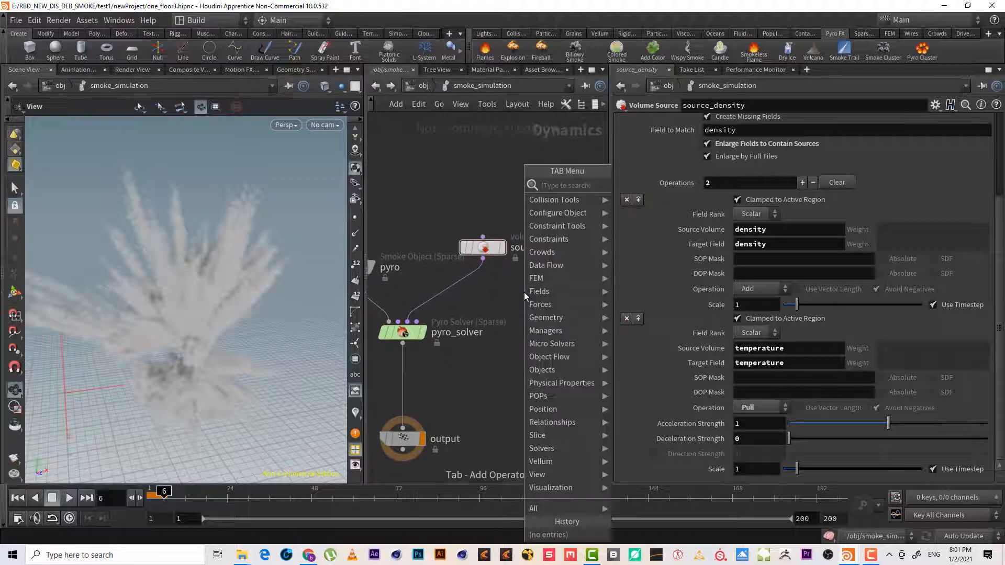
{"action": "type", "text": "merge"}
{"action": "key", "text": "Return"}
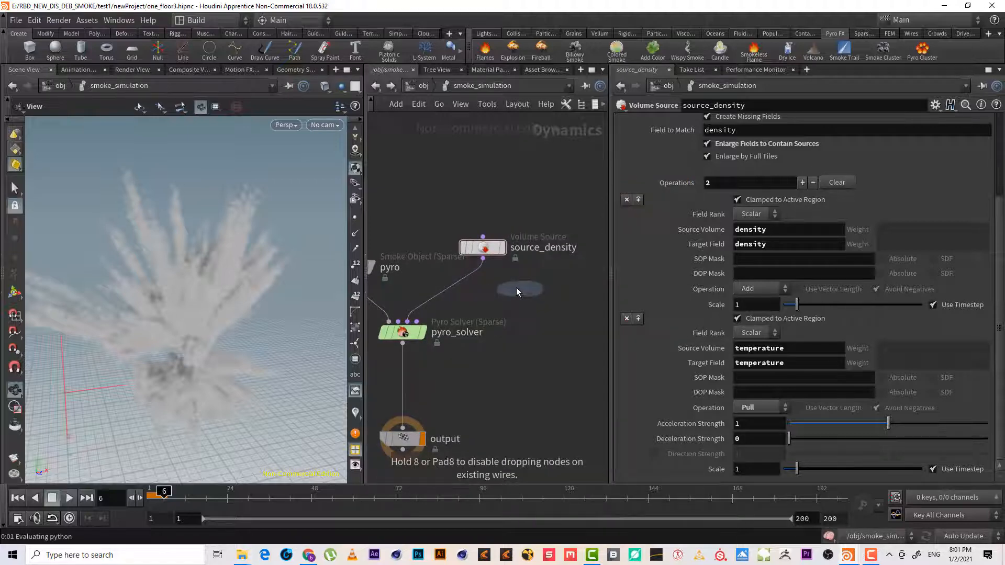
{"action": "left_click", "coordinate": [459, 291]}
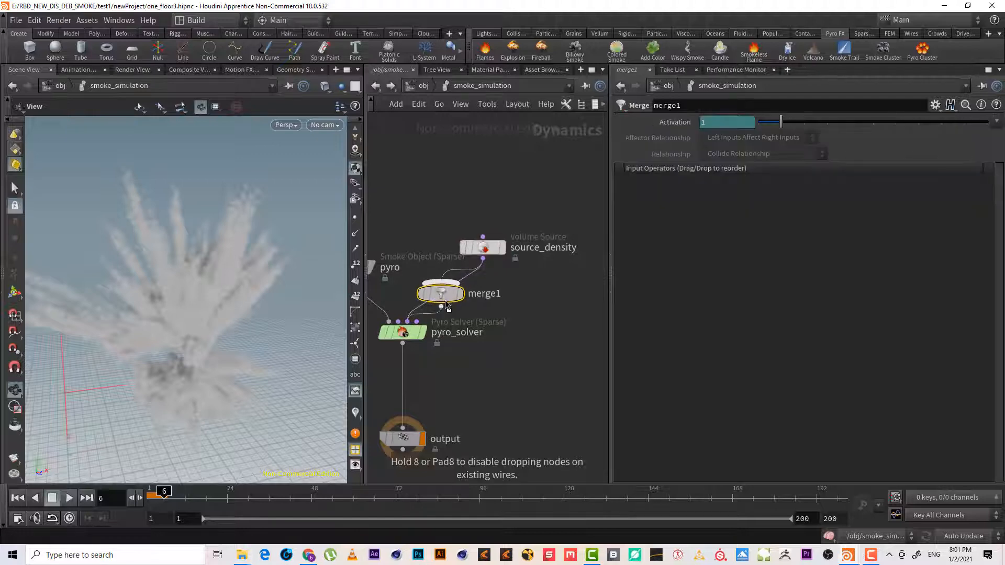
{"action": "left_click_drag", "start_coordinate": [471, 298], "coordinate": [463, 300]}
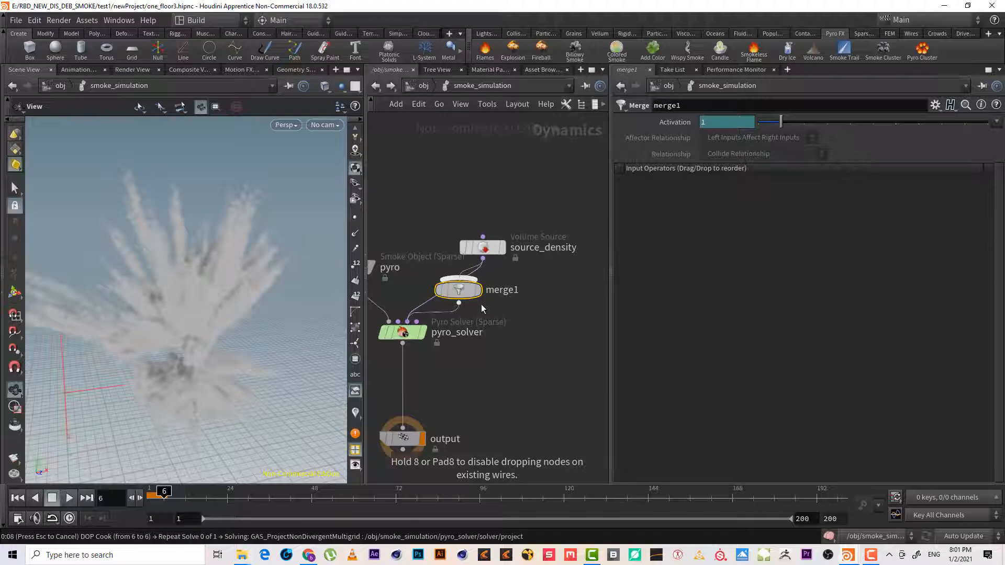
{"action": "left_click", "coordinate": [494, 293]}
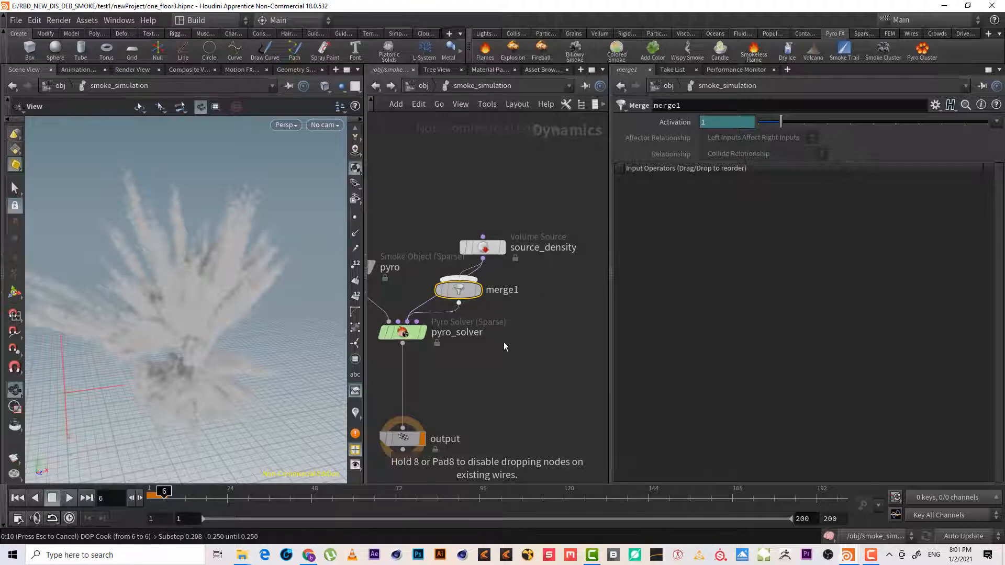
Check the source_density settings and add a second Volume Source node beside merge1
{"action": "left_click", "coordinate": [483, 247]}
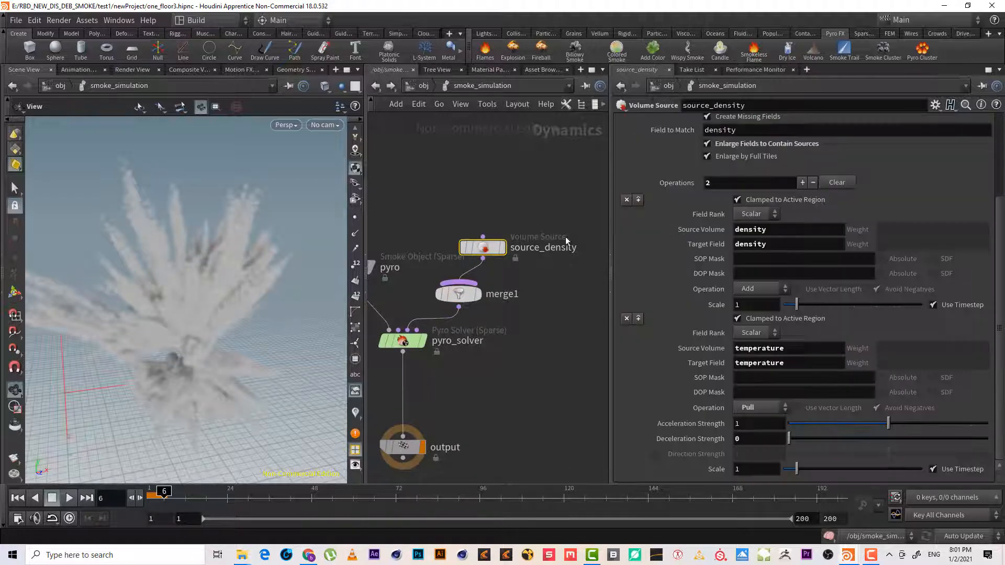
{"action": "left_click_drag", "start_coordinate": [1001, 293], "coordinate": [997, 179]}
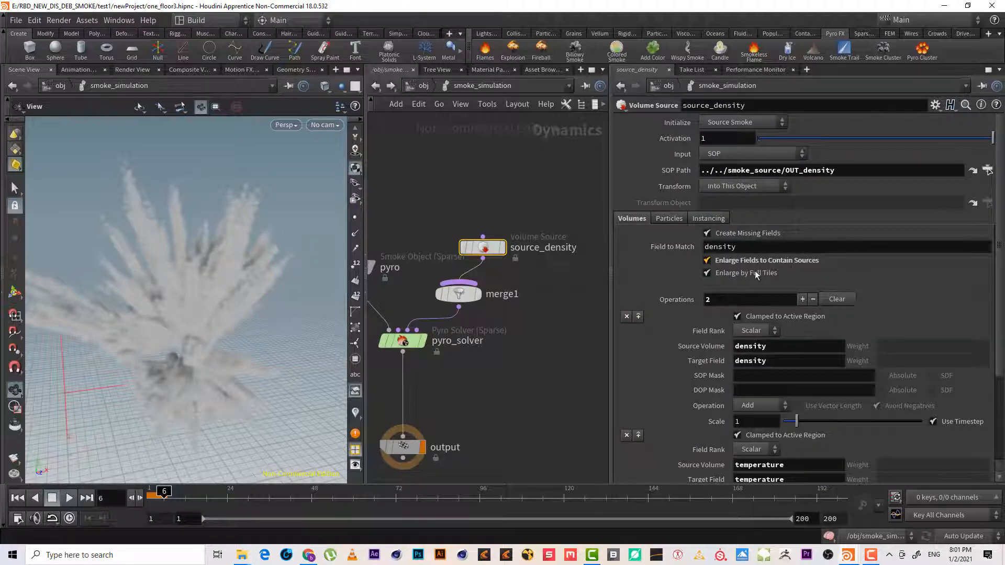
{"action": "middle_click_drag", "start_coordinate": [542, 327], "coordinate": [513, 337]}
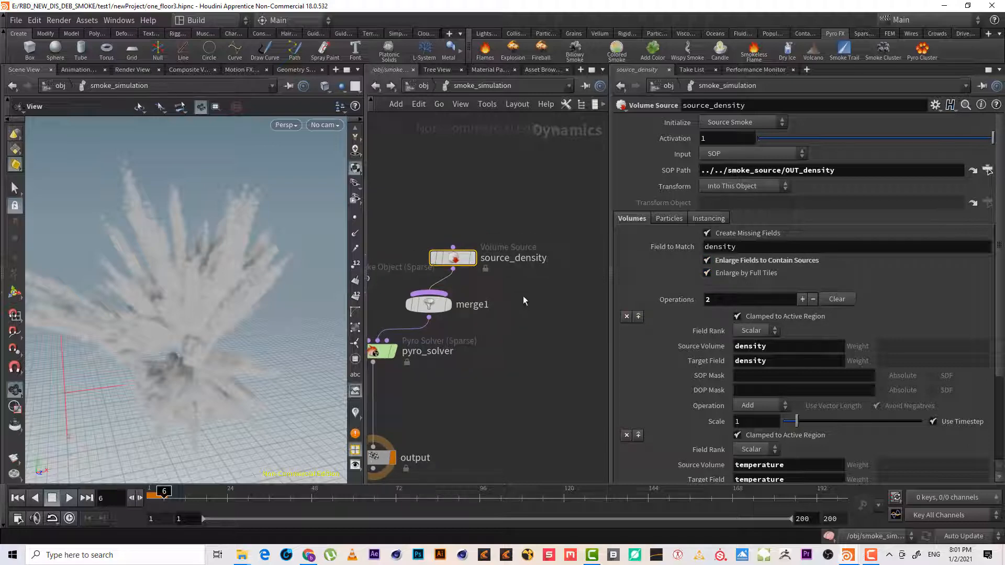
{"action": "middle_click_drag", "start_coordinate": [524, 299], "coordinate": [526, 295]}
{"action": "key", "text": "Tab"}
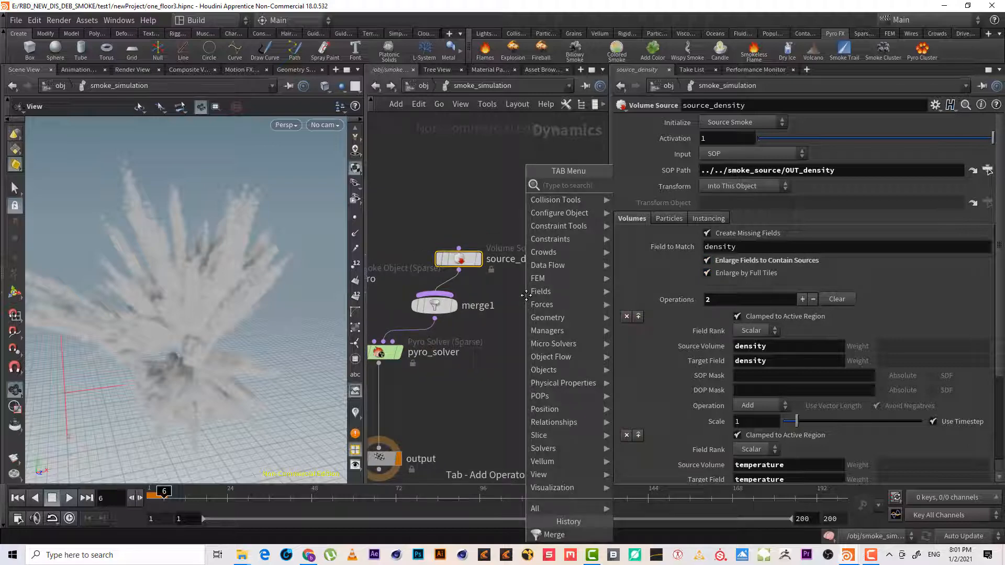
{"action": "type", "text": "vol"}
{"action": "key", "text": "Return"}
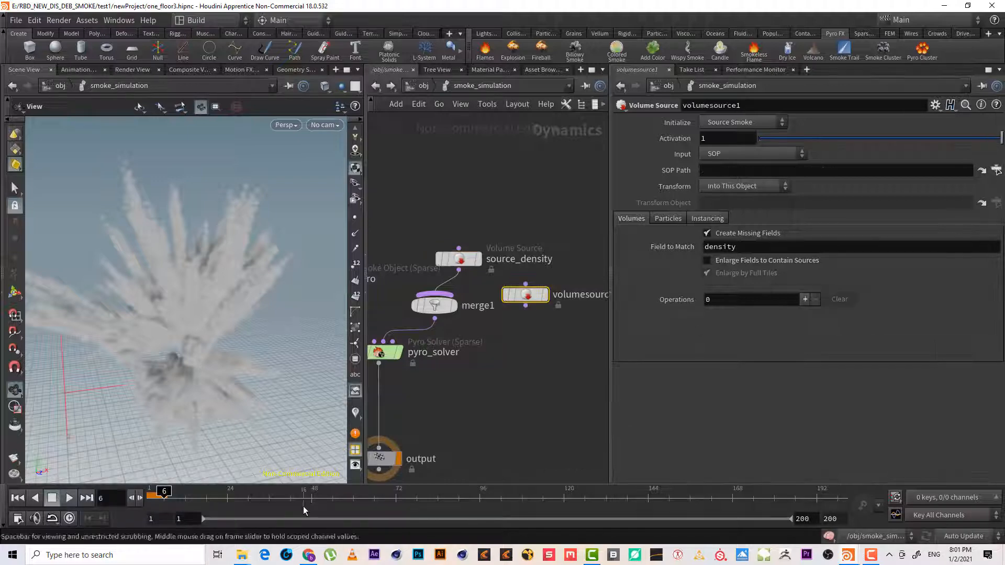
Return the timeline to frame 1, go up to the obj level and open the smoke_source network
{"action": "left_click", "coordinate": [19, 498]}
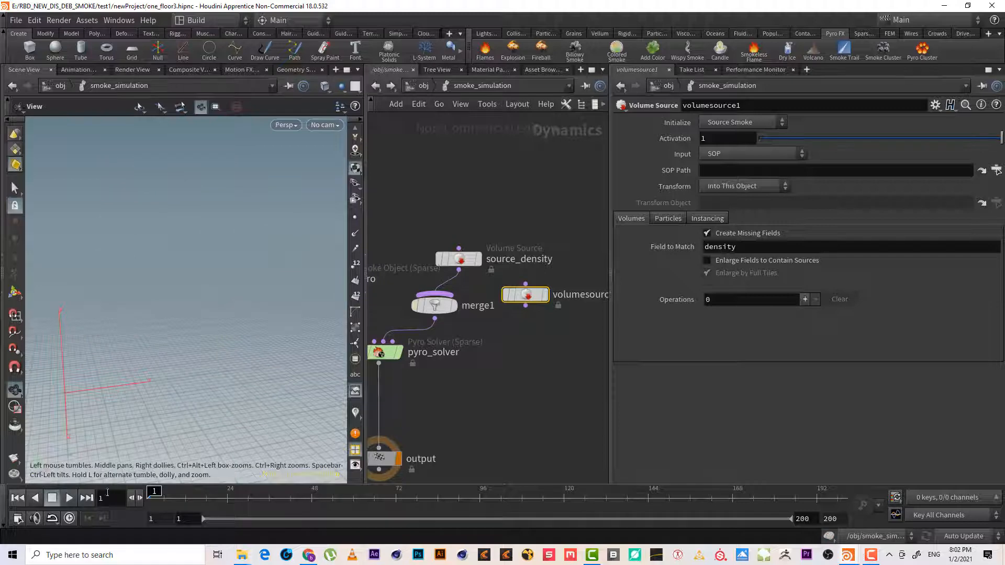
{"action": "left_click", "coordinate": [423, 86]}
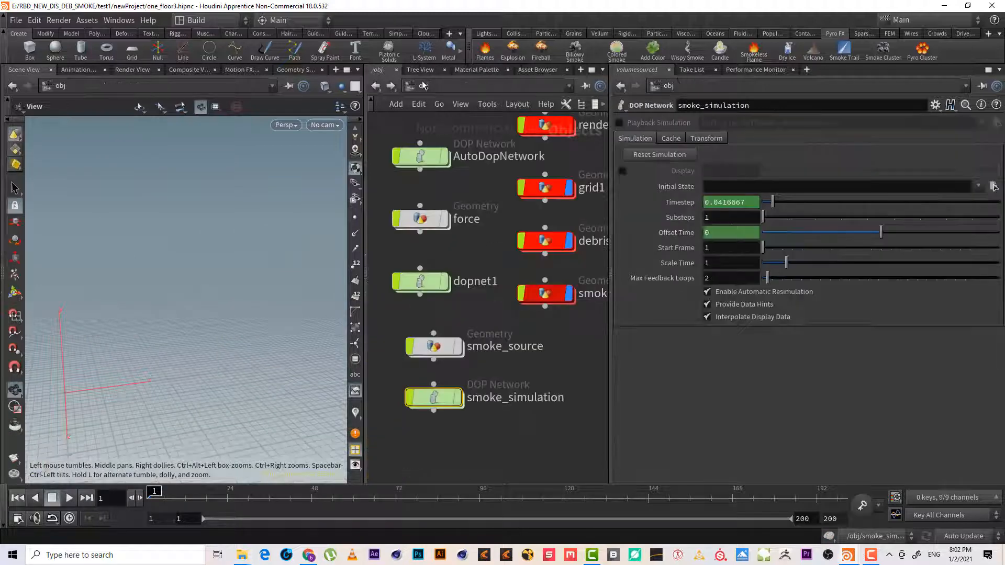
{"action": "left_click", "coordinate": [870, 554]}
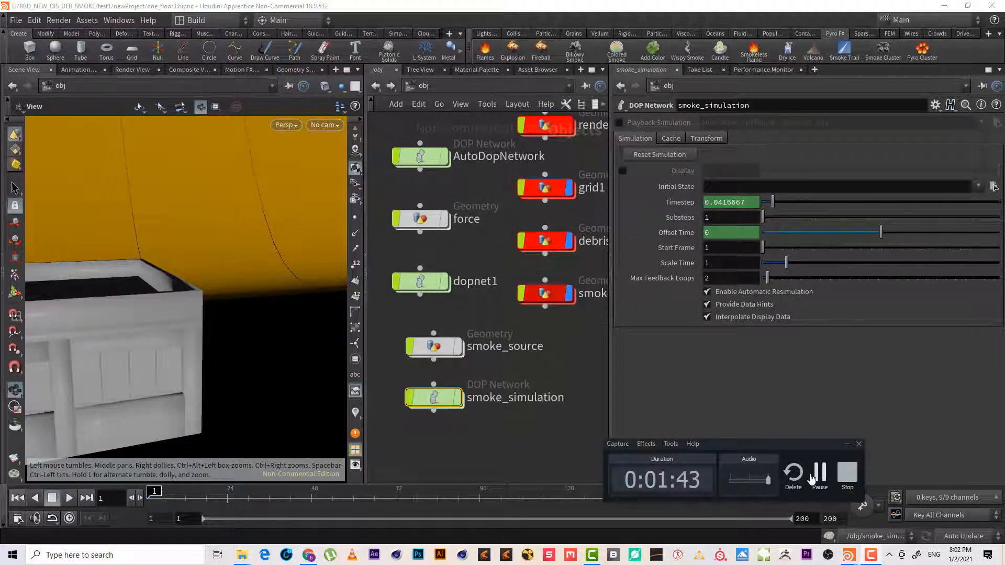
{"action": "left_click", "coordinate": [816, 476]}
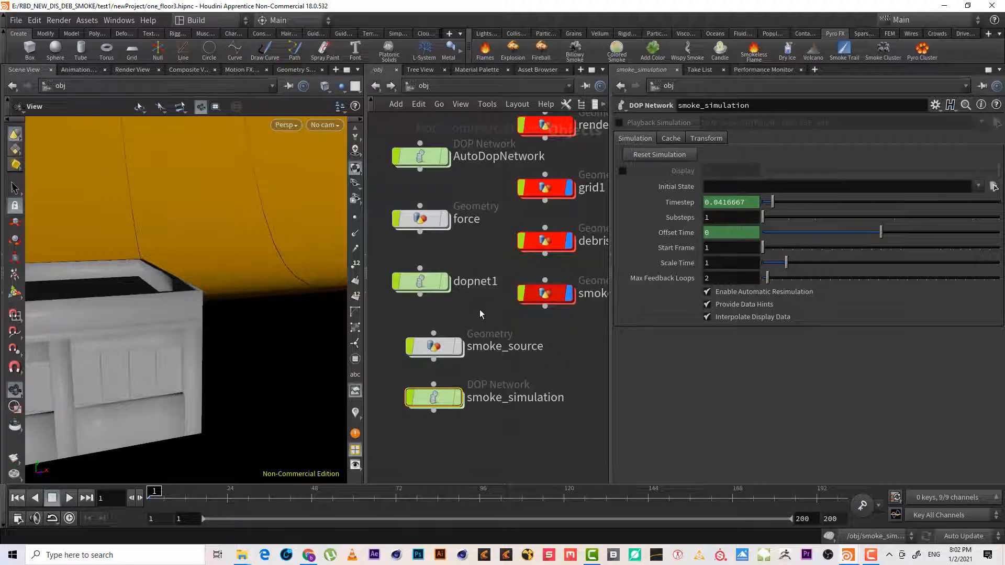
{"action": "middle_click_drag", "start_coordinate": [480, 310], "coordinate": [454, 340]}
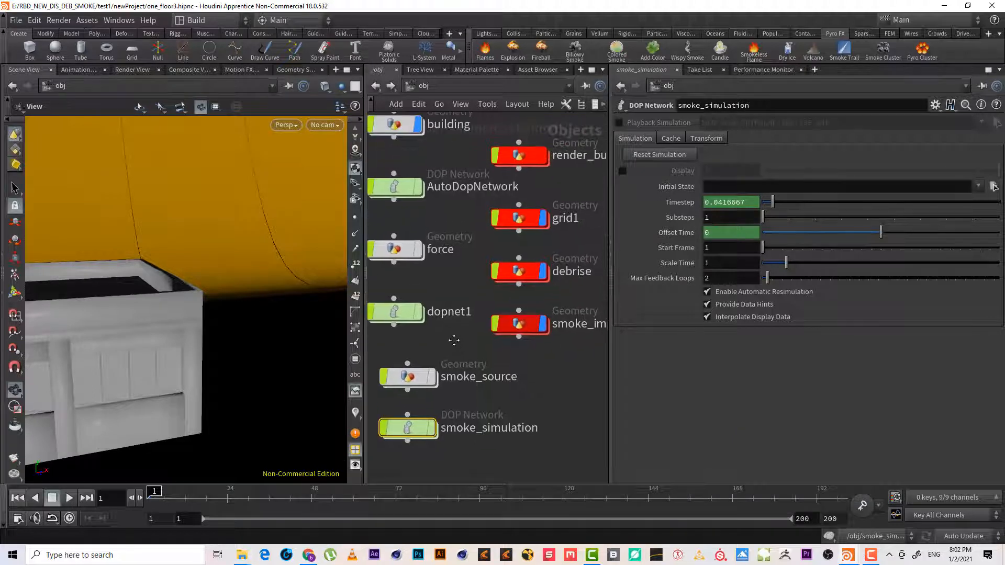
{"action": "scroll", "coordinate": [448, 343], "scroll_direction": "down", "scroll_amount": 2}
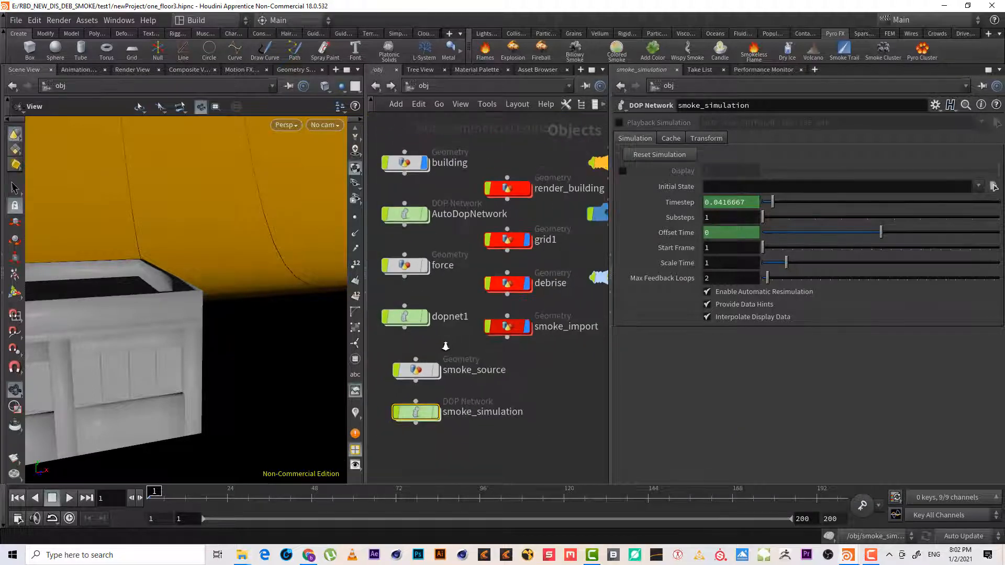
{"action": "double_click", "coordinate": [416, 370]}
{"action": "scroll", "coordinate": [539, 296], "scroll_direction": "up", "scroll_amount": 2}
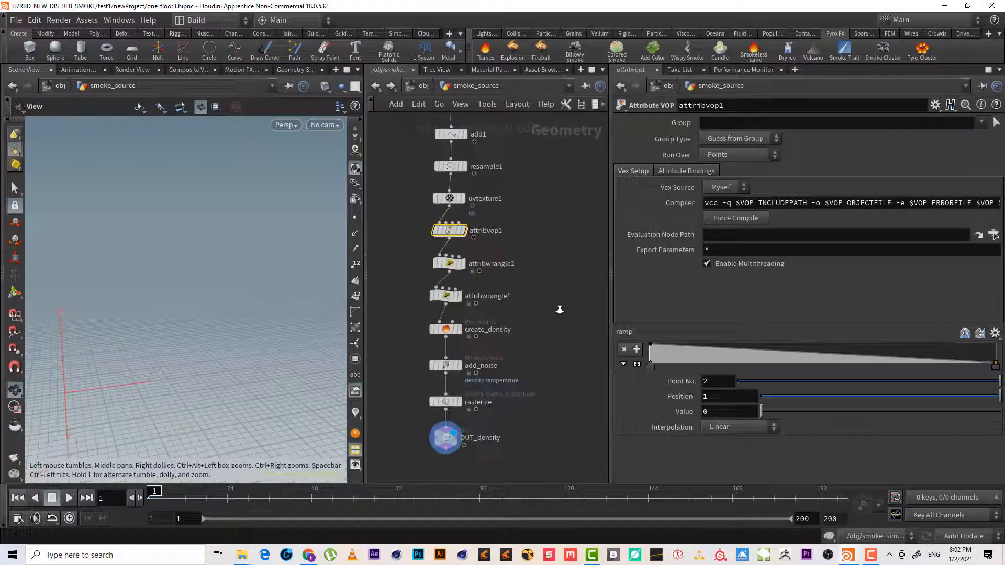
{"action": "middle_click_drag", "start_coordinate": [529, 317], "coordinate": [508, 247]}
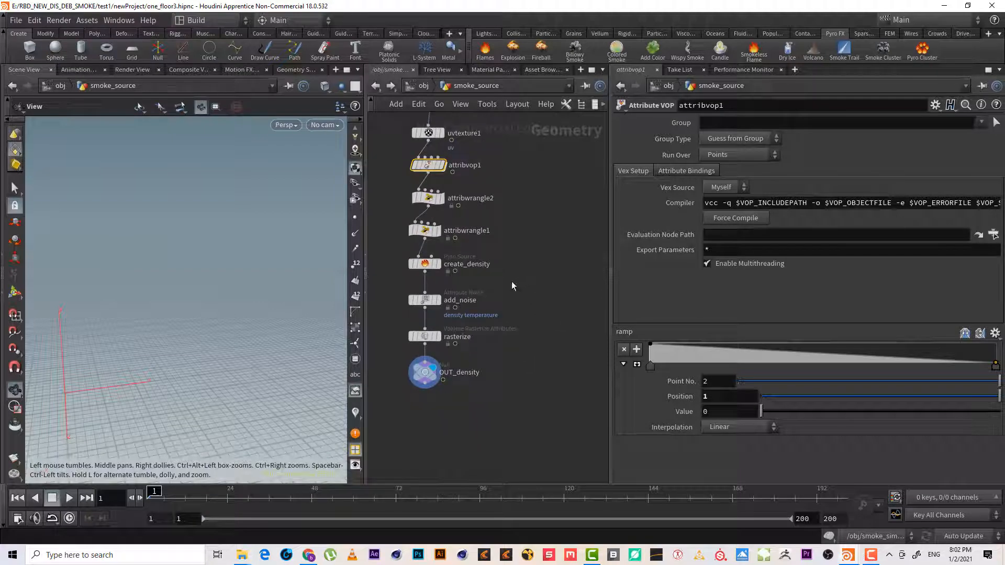
Inspect the node information of create_density for its point attributes
{"action": "left_click_drag", "start_coordinate": [523, 252], "coordinate": [397, 283]}
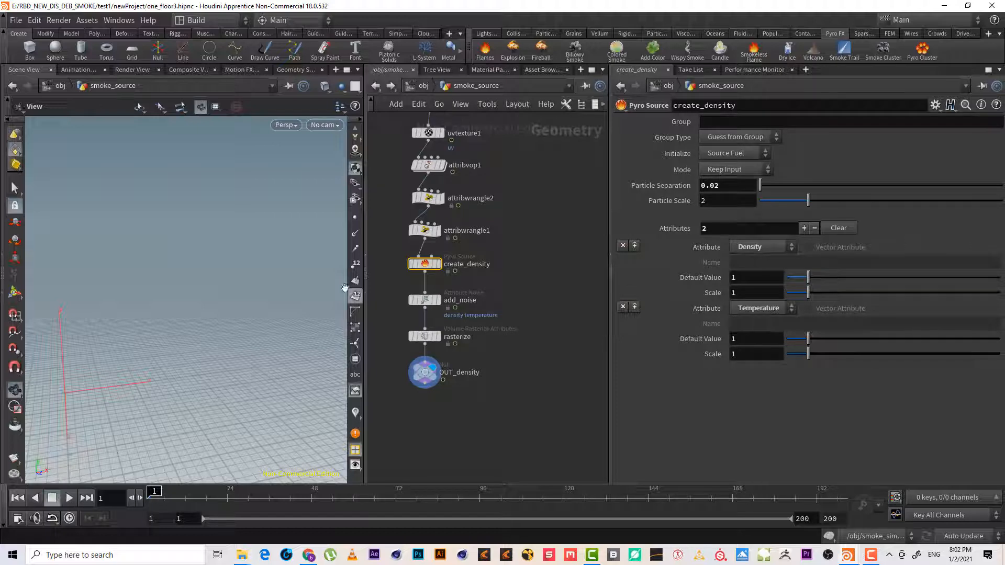
{"action": "left_click", "coordinate": [402, 267]}
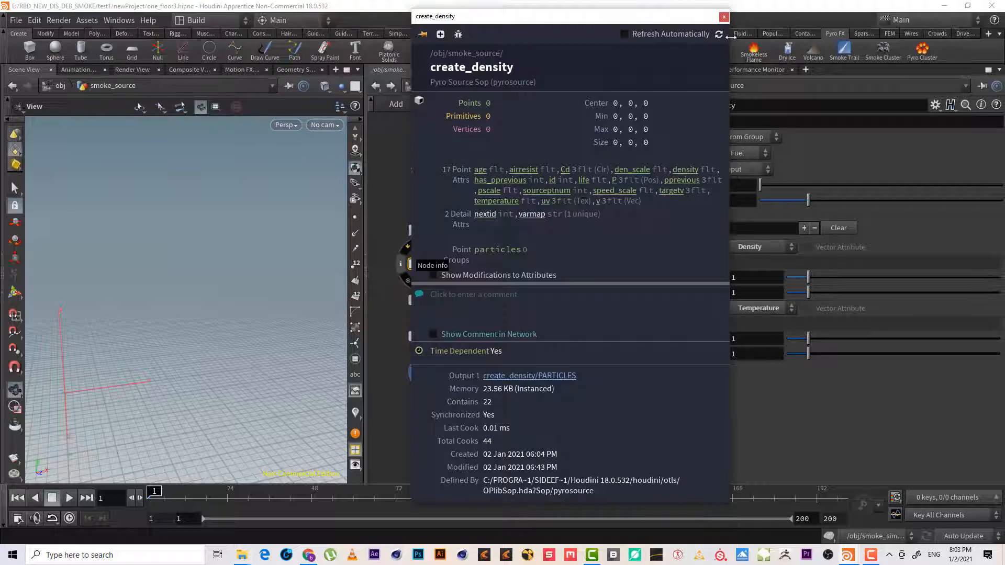
{"action": "left_click", "coordinate": [723, 17]}
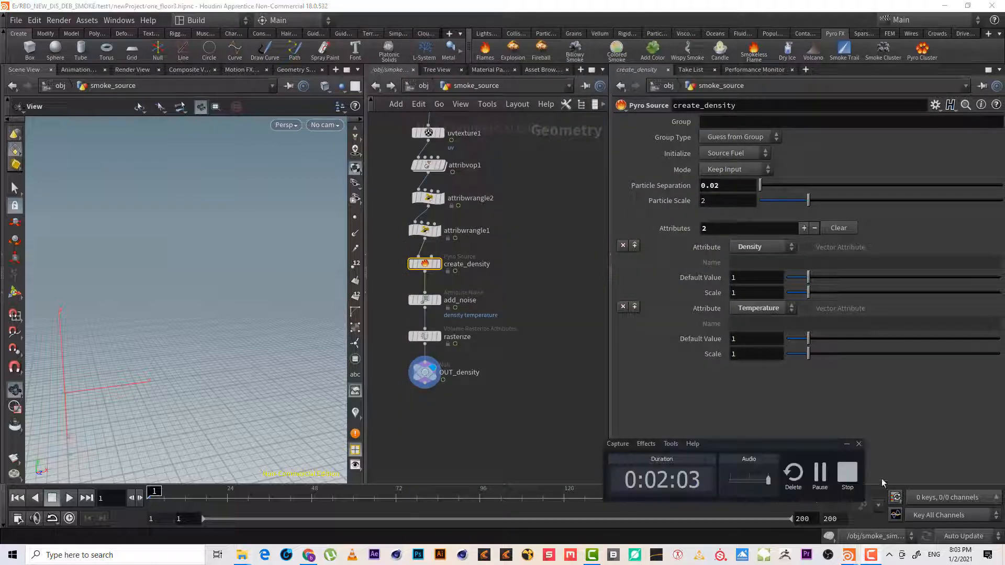
{"action": "scroll", "coordinate": [506, 317], "scroll_direction": "up", "scroll_amount": 1}
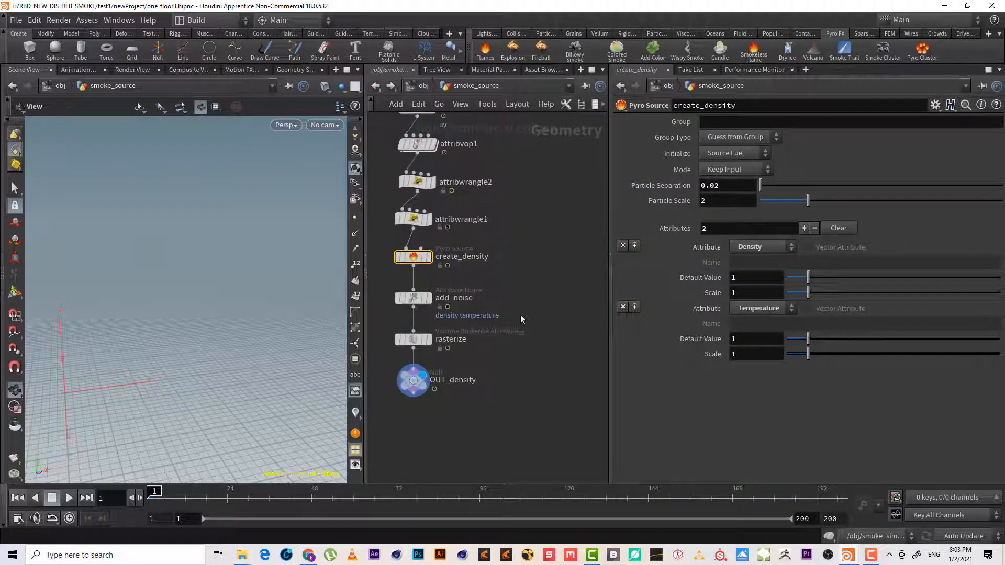
Duplicate add_noise, rasterize and OUT_density as a parallel branch fed by create_density
{"action": "left_click_drag", "start_coordinate": [437, 342], "coordinate": [515, 375]}
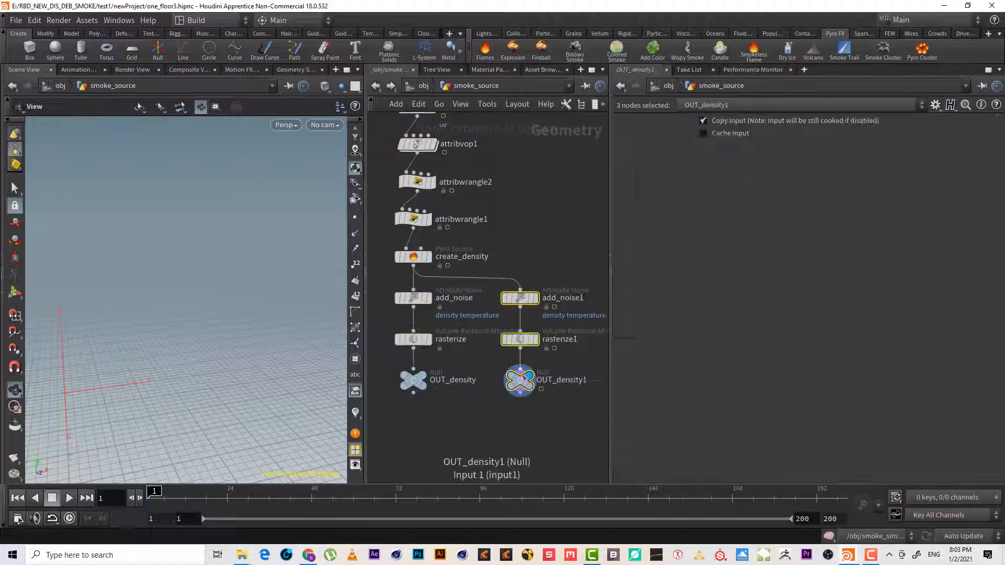
{"action": "middle_click_drag", "start_coordinate": [548, 266], "coordinate": [525, 265]}
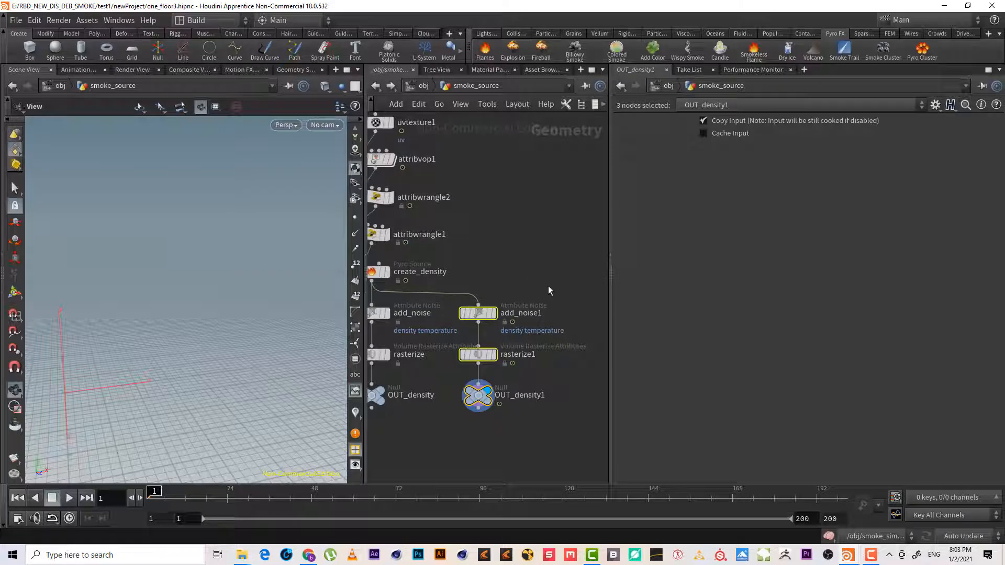
{"action": "left_click_drag", "start_coordinate": [479, 315], "coordinate": [493, 314]}
{"action": "left_click", "coordinate": [527, 267]}
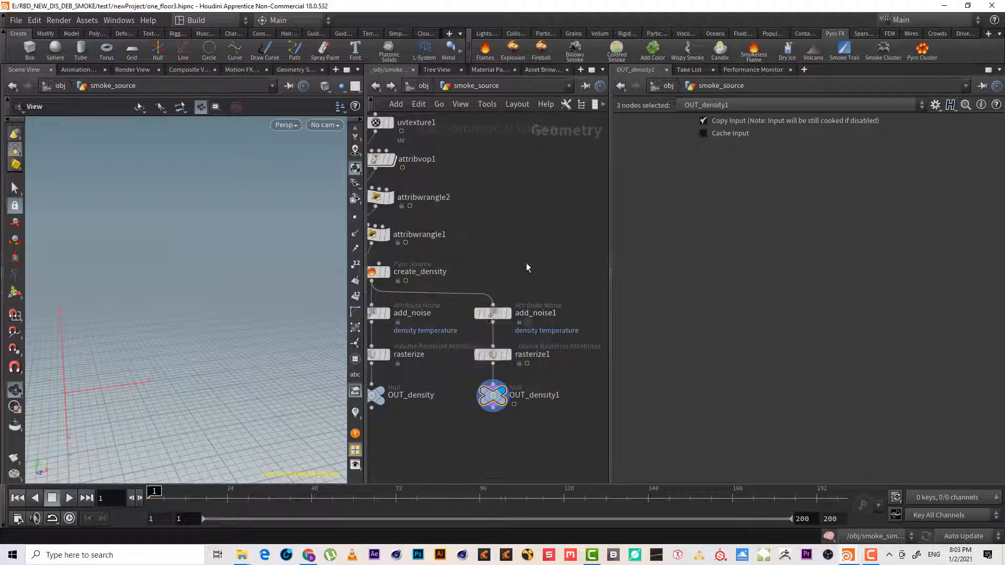
{"action": "middle_click_drag", "start_coordinate": [504, 261], "coordinate": [541, 261]}
Set the Attributes of the duplicated noise node add_noise1 to v
{"action": "left_click_drag", "start_coordinate": [577, 275], "coordinate": [516, 338]}
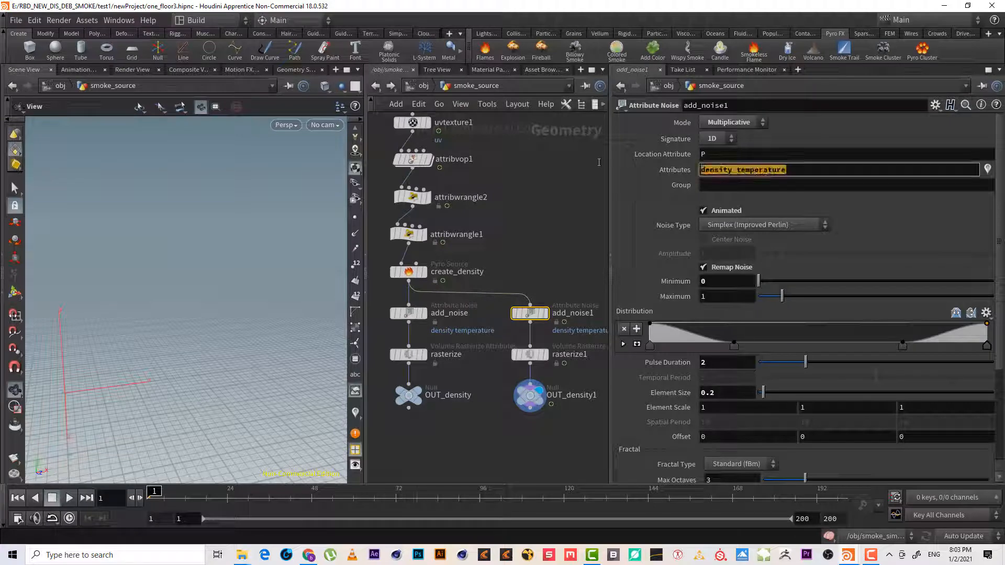
{"action": "type", "text": "v"}
{"action": "key", "text": "Return"}
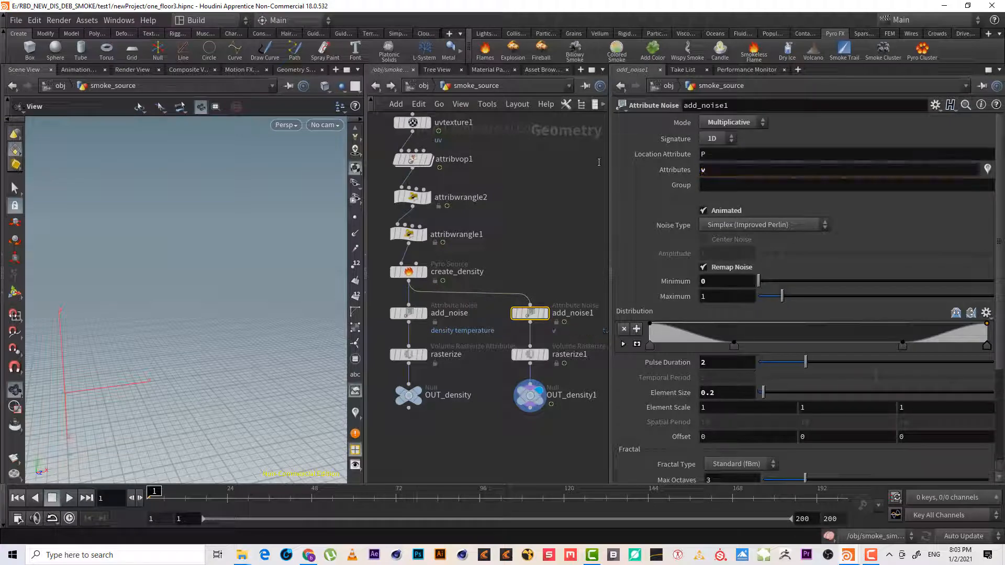
Set the Signature of add_noise1 to 3D and the Attributes of rasterize1 to v
{"action": "left_click", "coordinate": [717, 138]}
{"action": "left_click", "coordinate": [715, 155]}
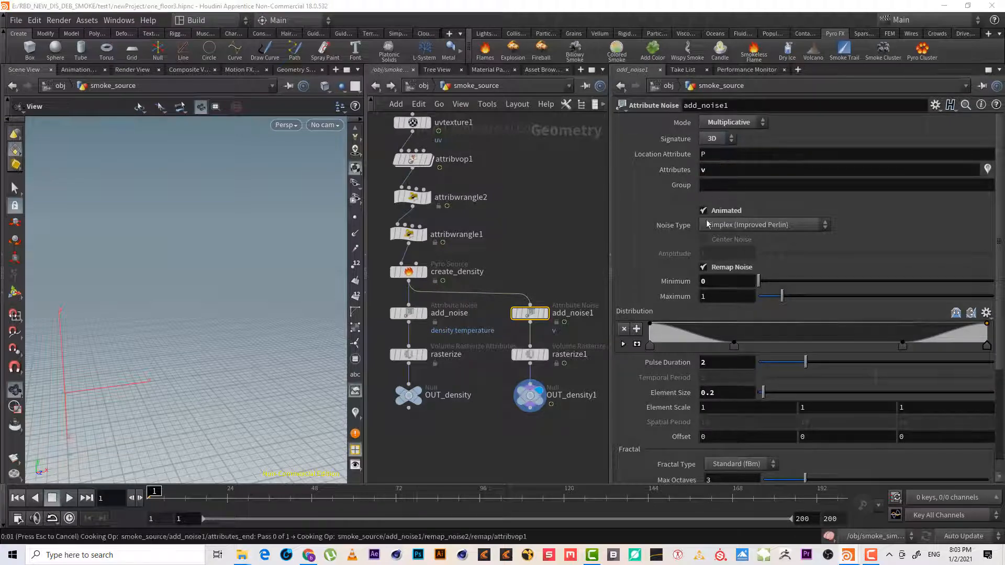
{"action": "middle_click_drag", "start_coordinate": [578, 378], "coordinate": [556, 371]}
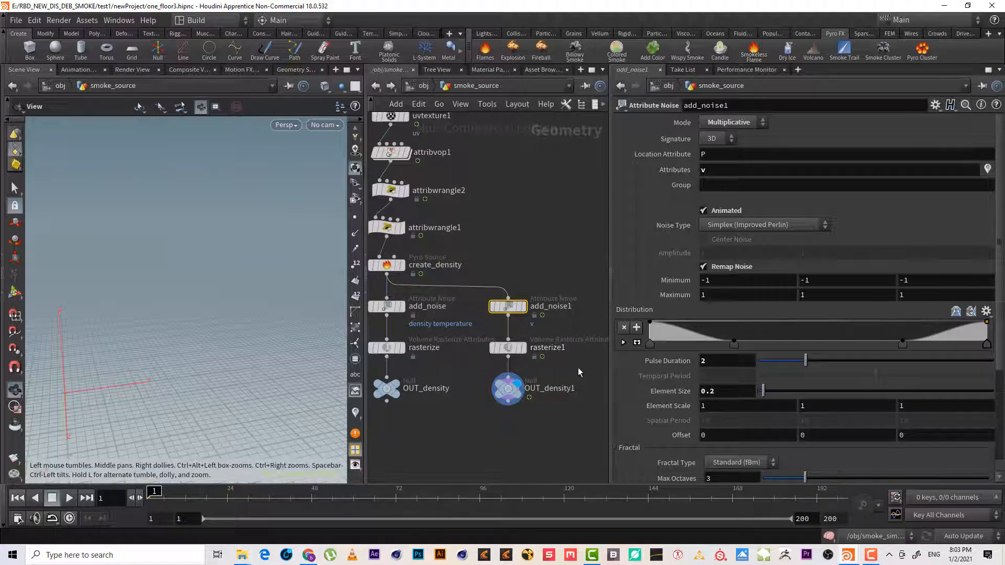
{"action": "left_click_drag", "start_coordinate": [575, 367], "coordinate": [500, 334]}
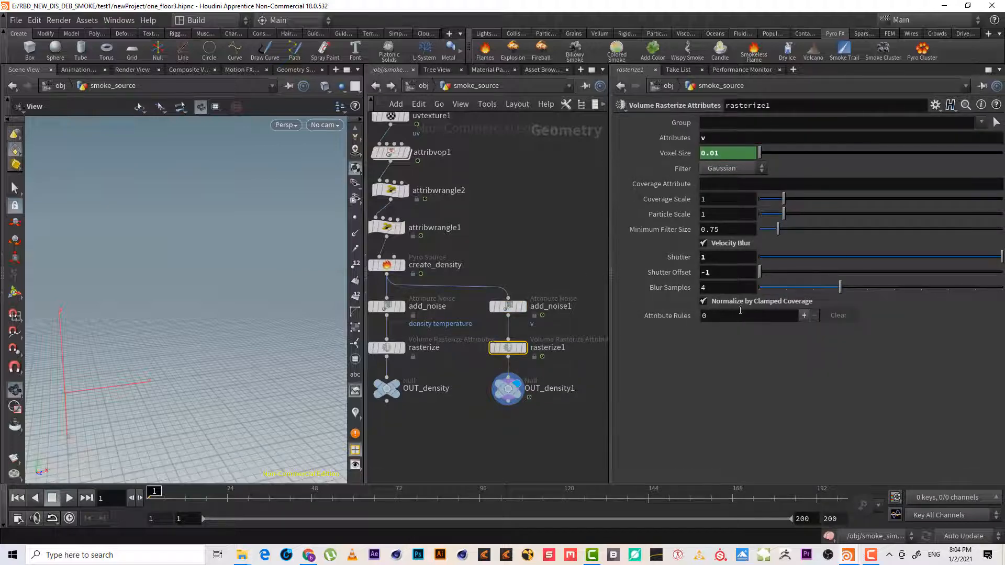
Rename the duplicated null OUT_density1 as OUT_VEL
{"action": "double_click", "coordinate": [544, 388]}
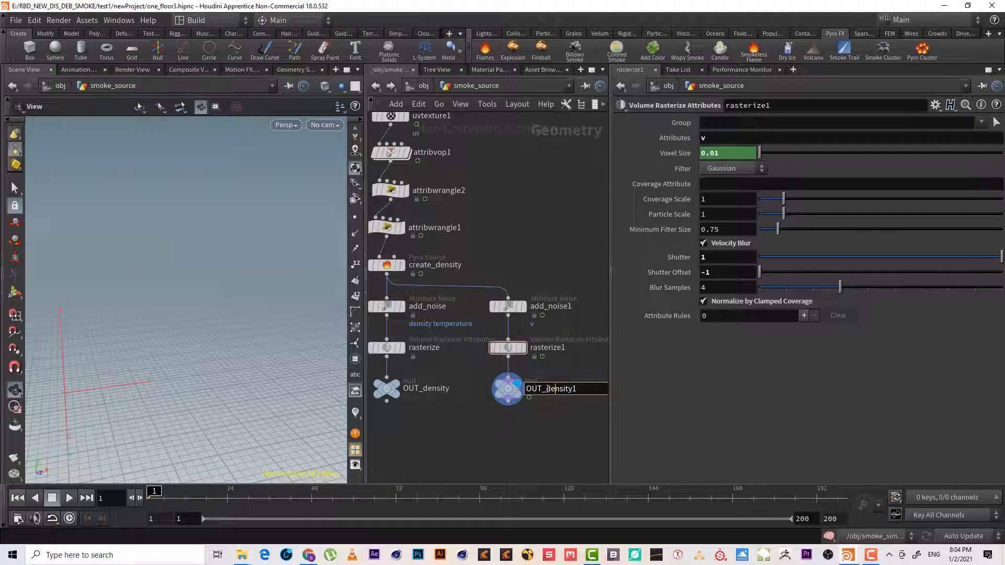
{"action": "left_click_drag", "start_coordinate": [546, 388], "coordinate": [638, 401]}
{"action": "type", "text": "VEL"}
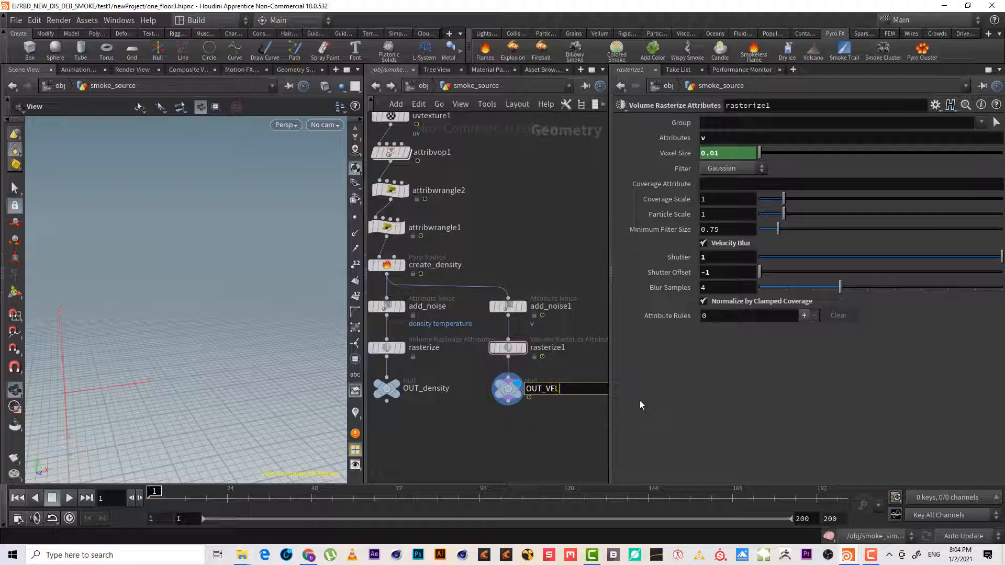
{"action": "key", "text": "Return"}
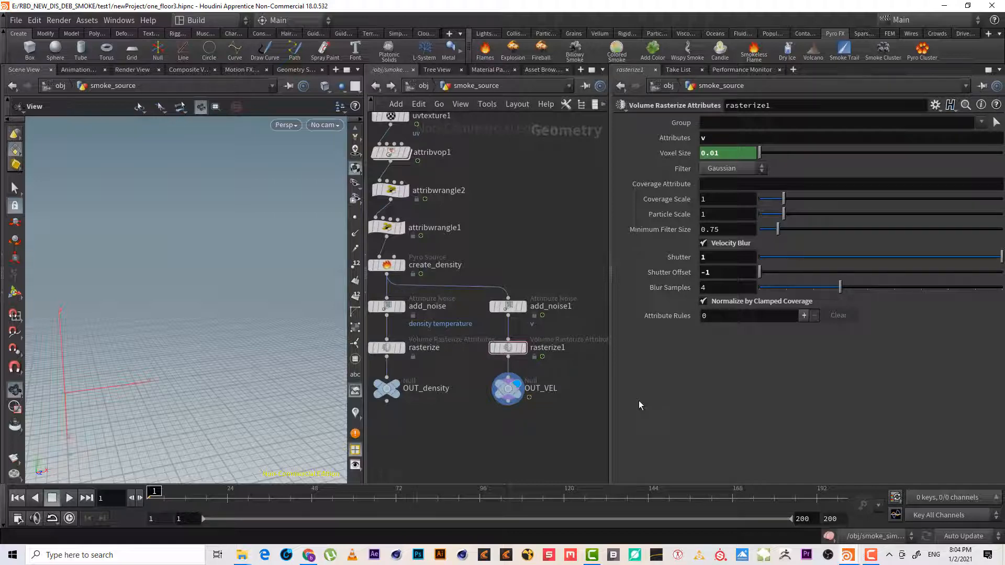
Go up to the obj level, open the smoke_simulation network and initialize volumesource1 as Source Smoke
{"action": "left_click", "coordinate": [419, 90]}
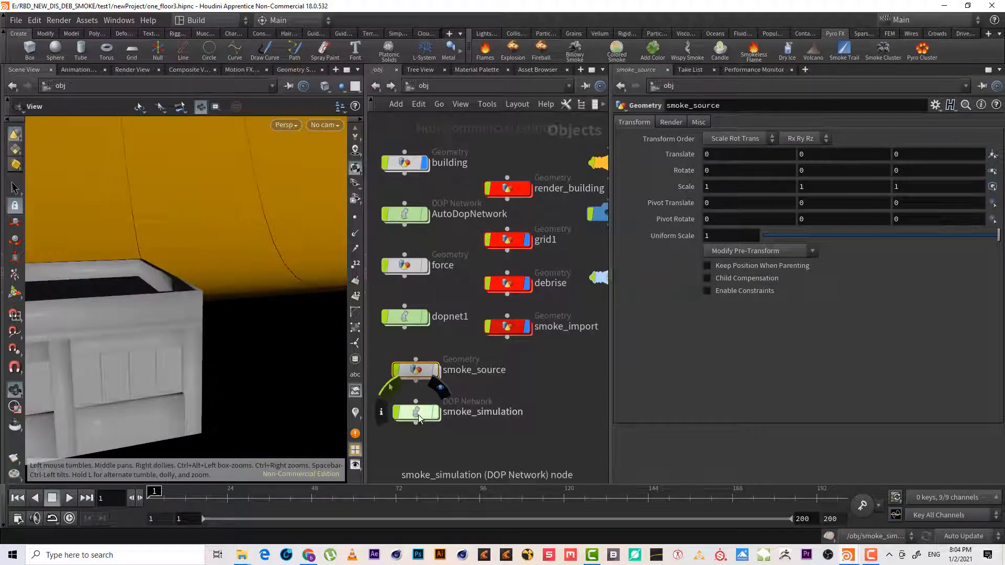
{"action": "double_click", "coordinate": [418, 414]}
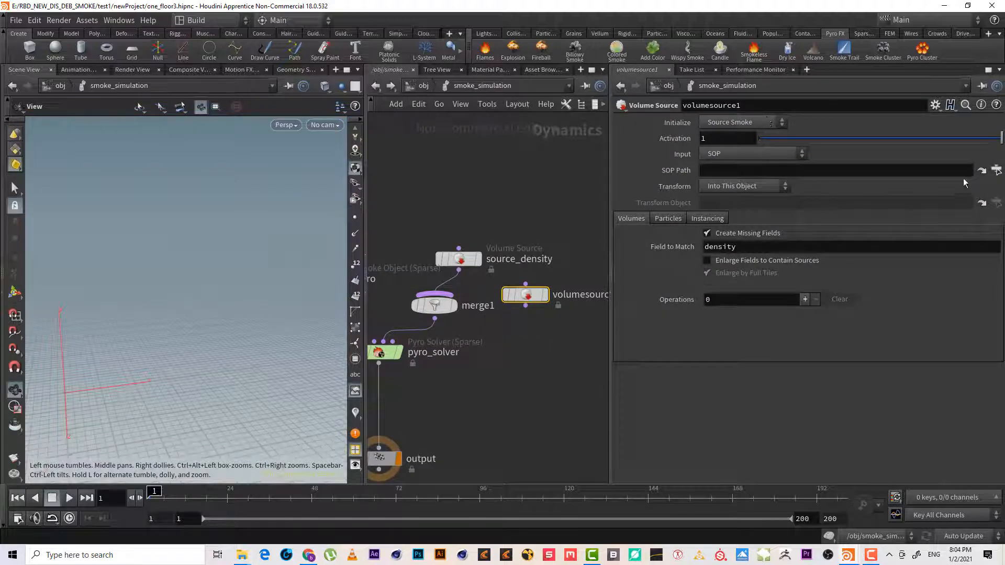
{"action": "left_click", "coordinate": [759, 121]}
{"action": "left_click", "coordinate": [740, 147]}
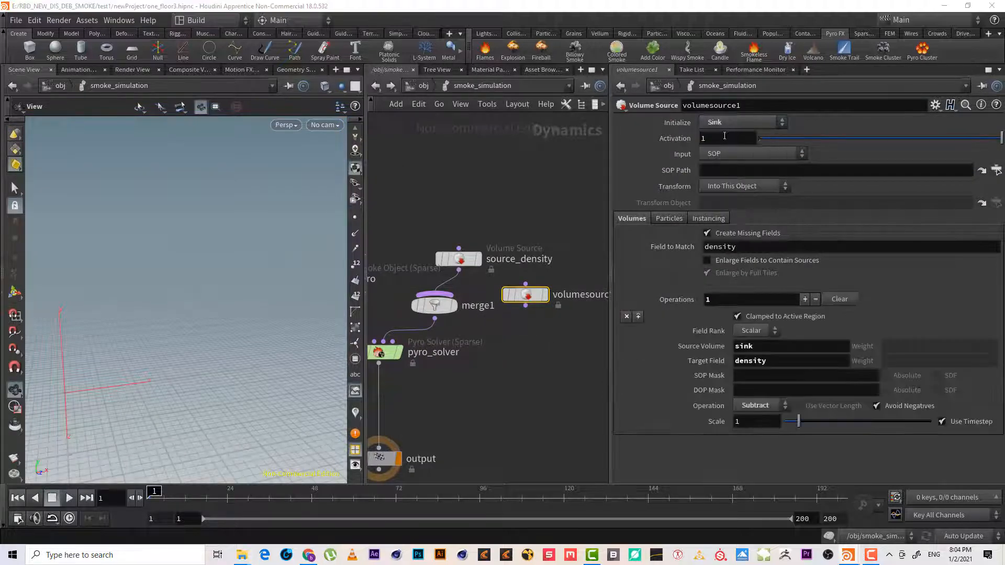
{"action": "left_click", "coordinate": [762, 122]}
{"action": "left_click", "coordinate": [763, 136]}
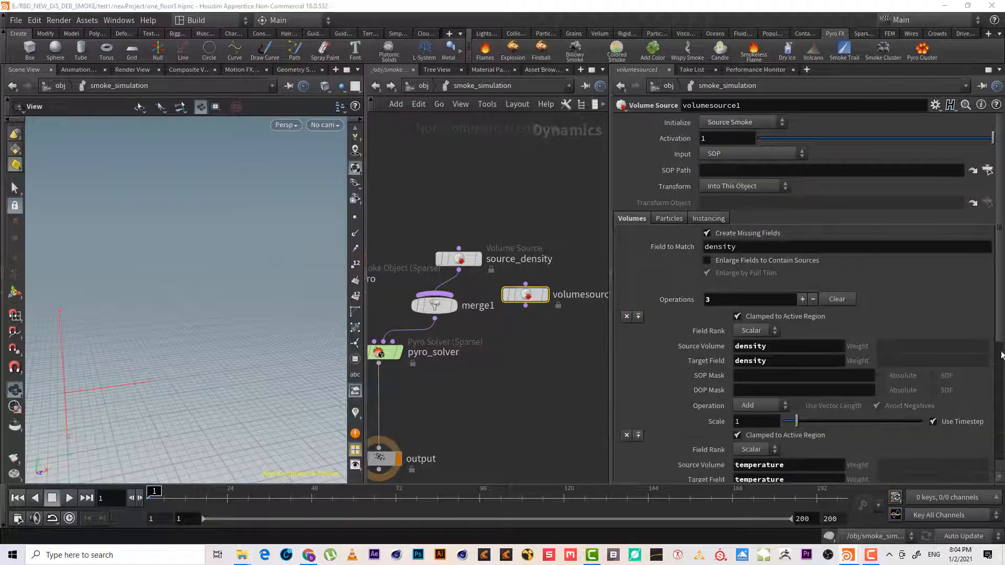
Remove the temperature and density operations from volumesource1, keeping only the v to vel operation
{"action": "left_click_drag", "start_coordinate": [1002, 312], "coordinate": [1002, 431]}
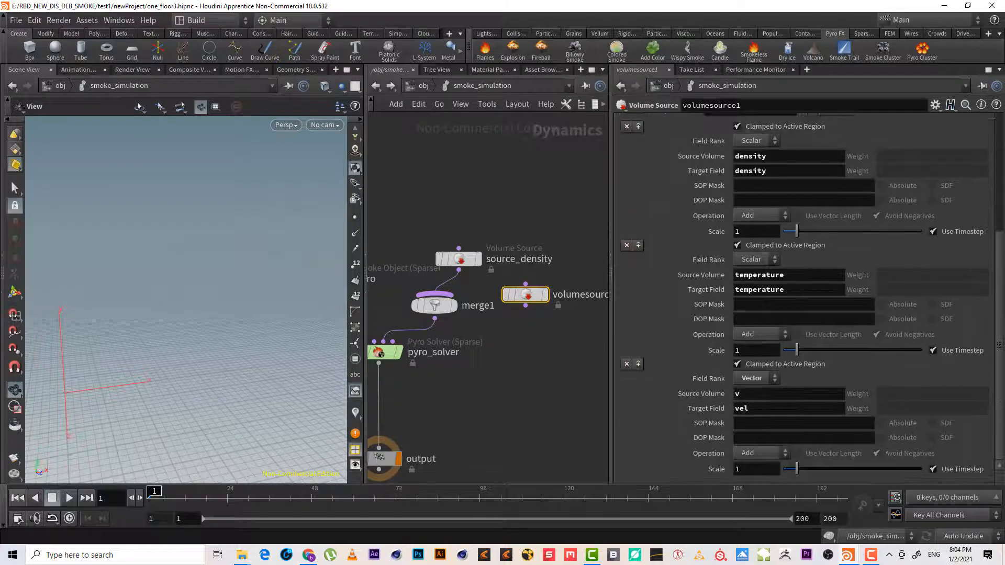
{"action": "left_click", "coordinate": [626, 245]}
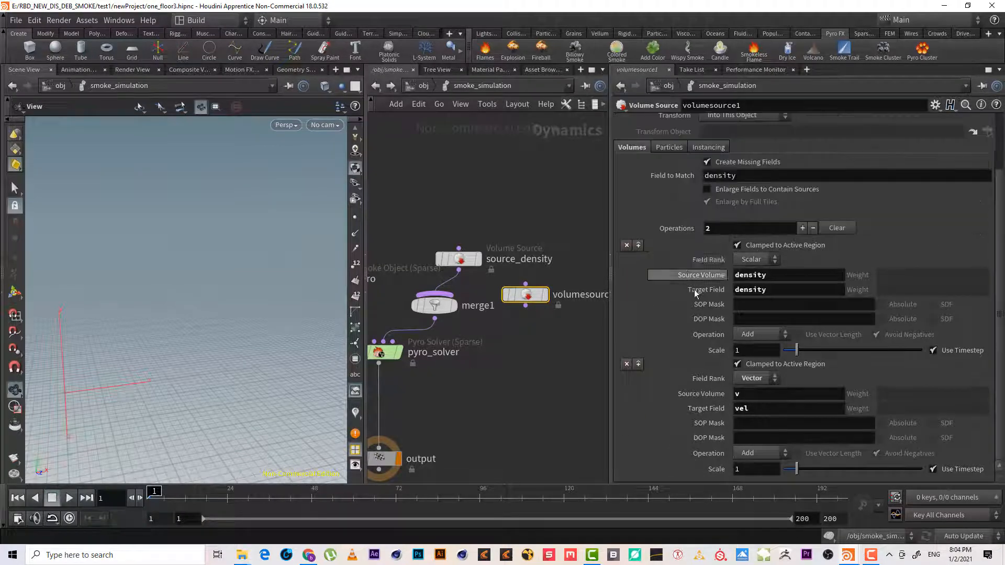
{"action": "left_click", "coordinate": [627, 245]}
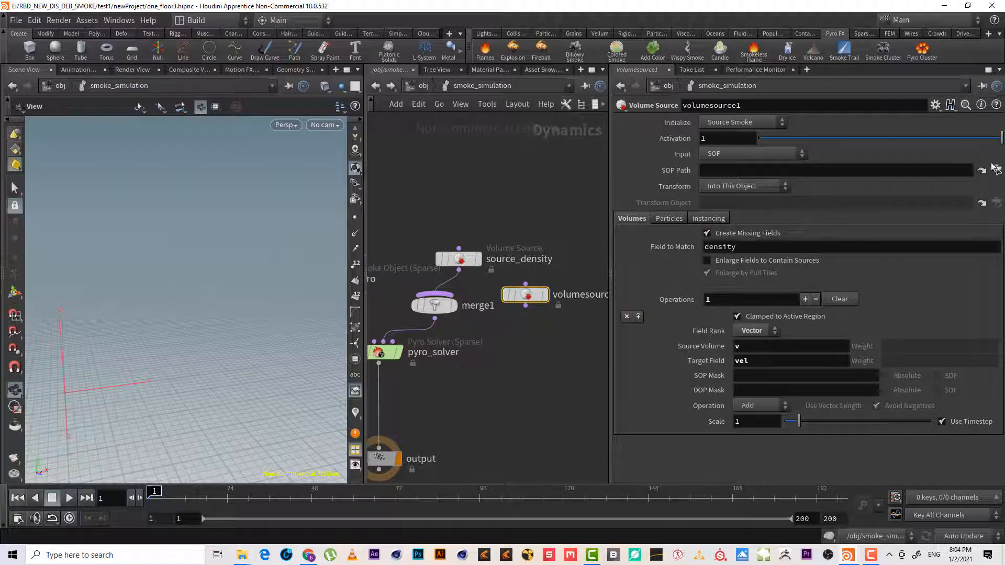
Set the SOP Path of volumesource1 to /obj/smoke_source/OUT_VEL
{"action": "left_click", "coordinate": [996, 170]}
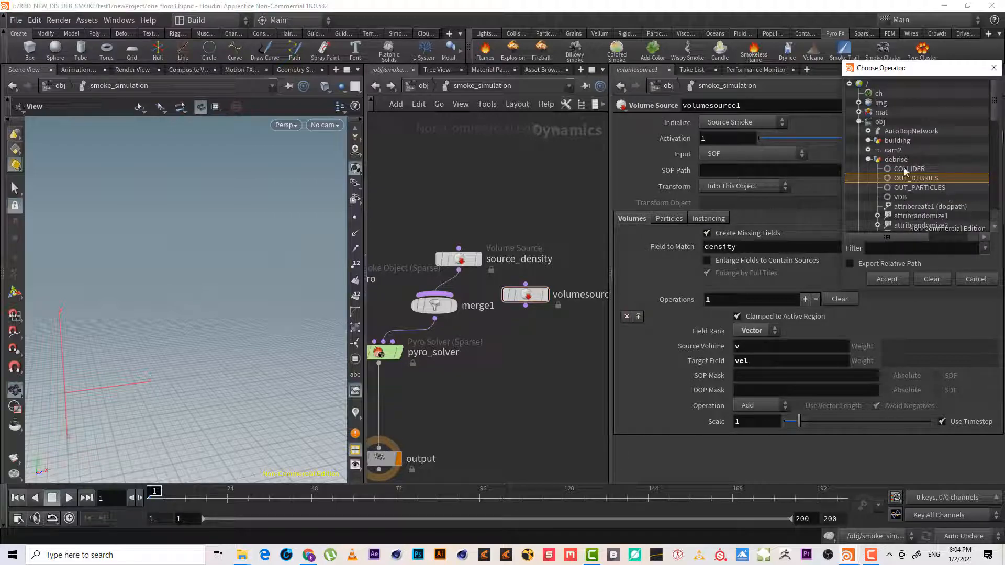
{"action": "left_click", "coordinate": [868, 159]}
{"action": "scroll", "coordinate": [996, 179], "scroll_direction": "down", "scroll_amount": 1}
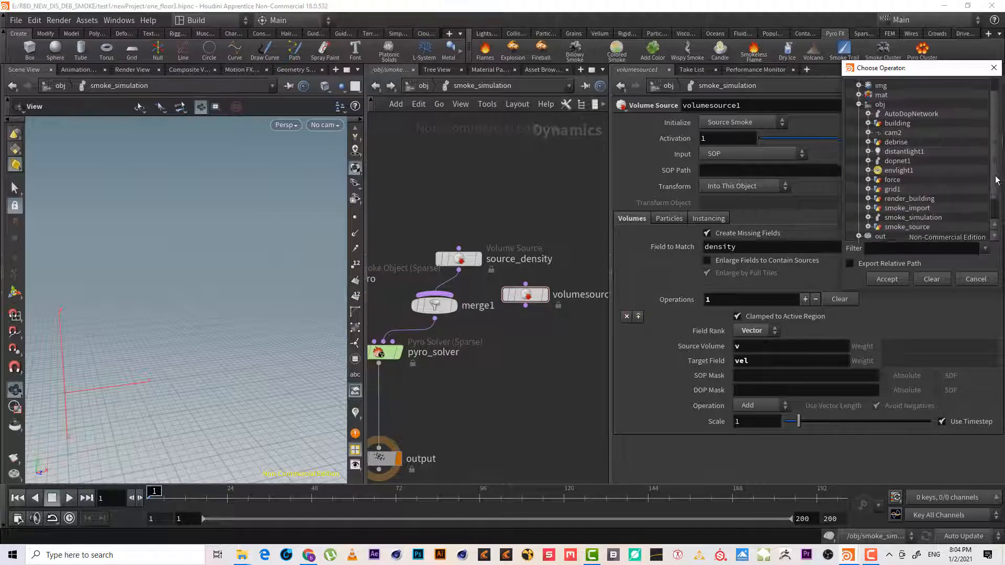
{"action": "scroll", "coordinate": [996, 179], "scroll_direction": "down", "scroll_amount": 1}
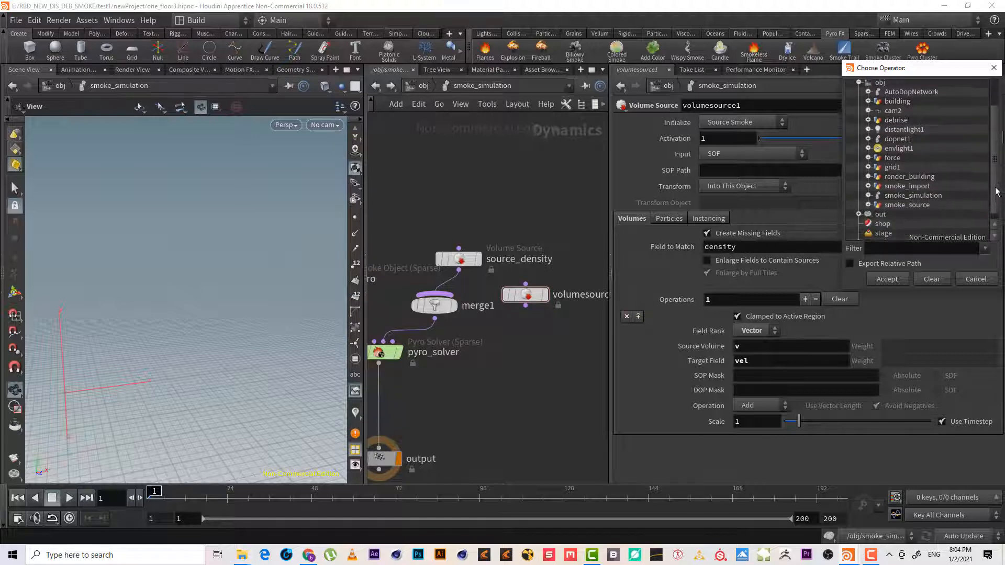
{"action": "left_click", "coordinate": [869, 204]}
{"action": "left_click", "coordinate": [918, 211]}
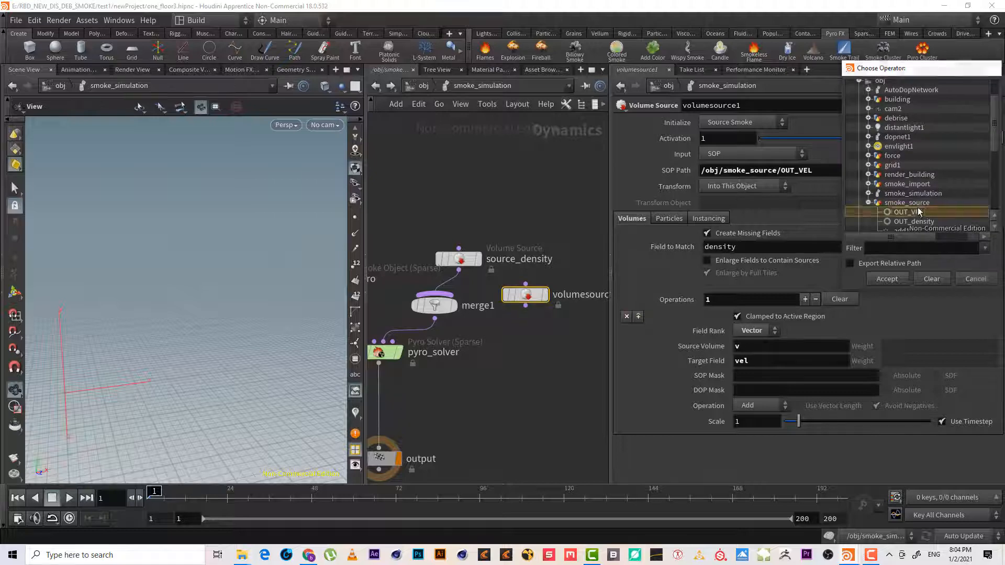
{"action": "left_click", "coordinate": [918, 212]}
Connect volumesource1 to merge1 and move both volume sources and the merge node slightly farther from the pyro object
{"action": "left_click", "coordinate": [525, 306]}
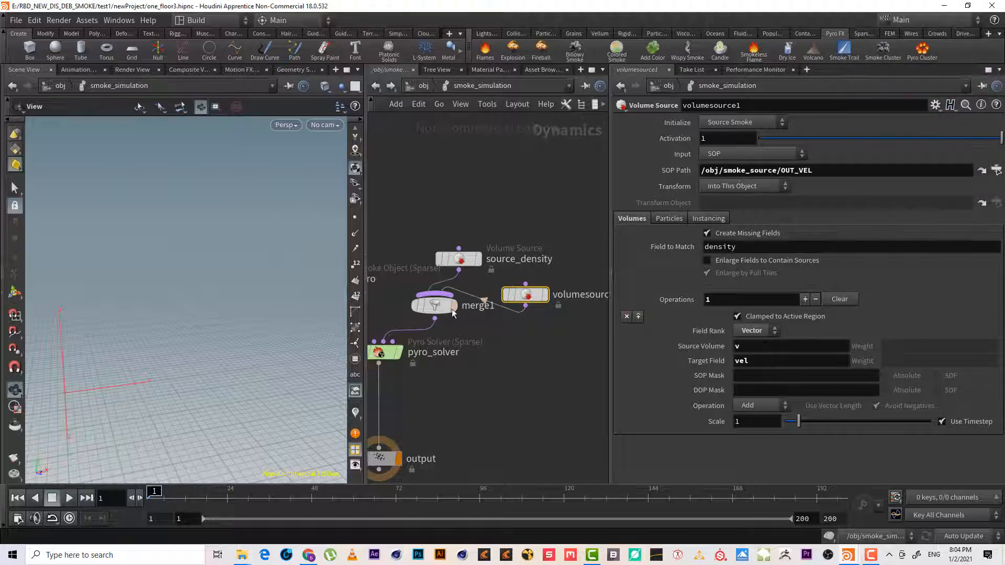
{"action": "middle_click_drag", "start_coordinate": [522, 340], "coordinate": [545, 336]}
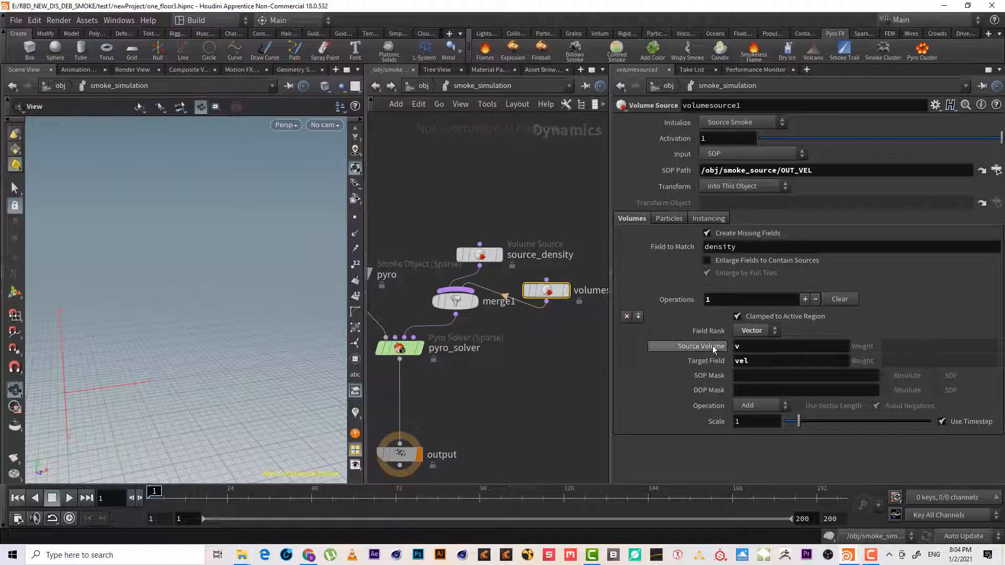
{"action": "left_click", "coordinate": [760, 350]}
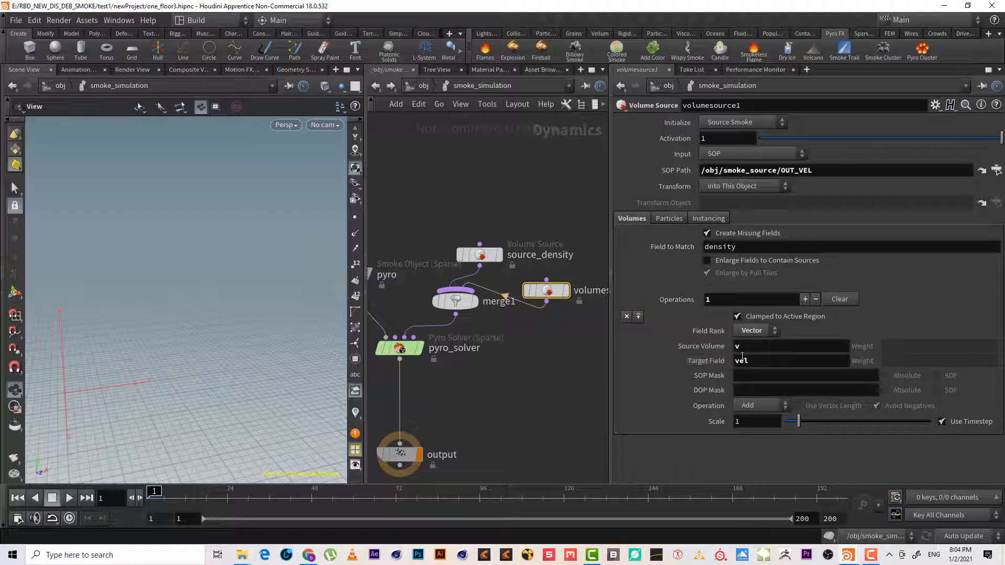
{"action": "scroll", "coordinate": [559, 395], "scroll_direction": "down", "scroll_amount": 2}
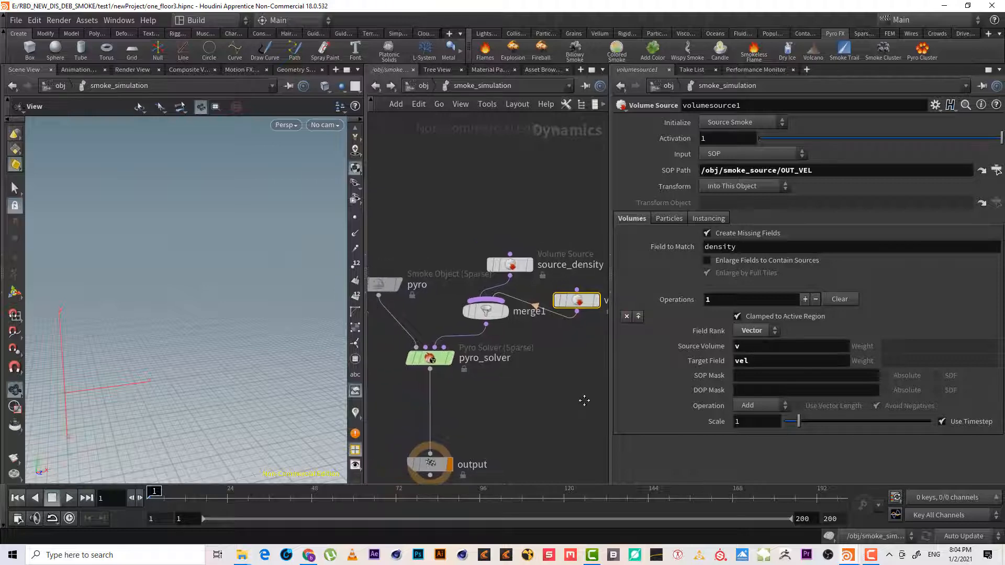
{"action": "scroll", "coordinate": [468, 281], "scroll_direction": "up", "scroll_amount": 2}
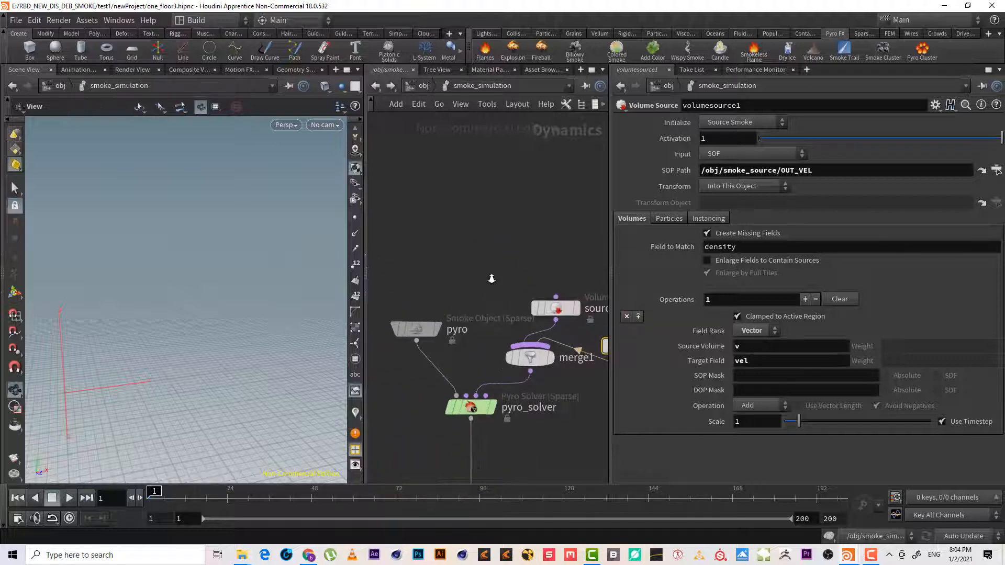
{"action": "middle_click_drag", "start_coordinate": [477, 257], "coordinate": [452, 258]}
{"action": "left_click_drag", "start_coordinate": [595, 404], "coordinate": [482, 317]}
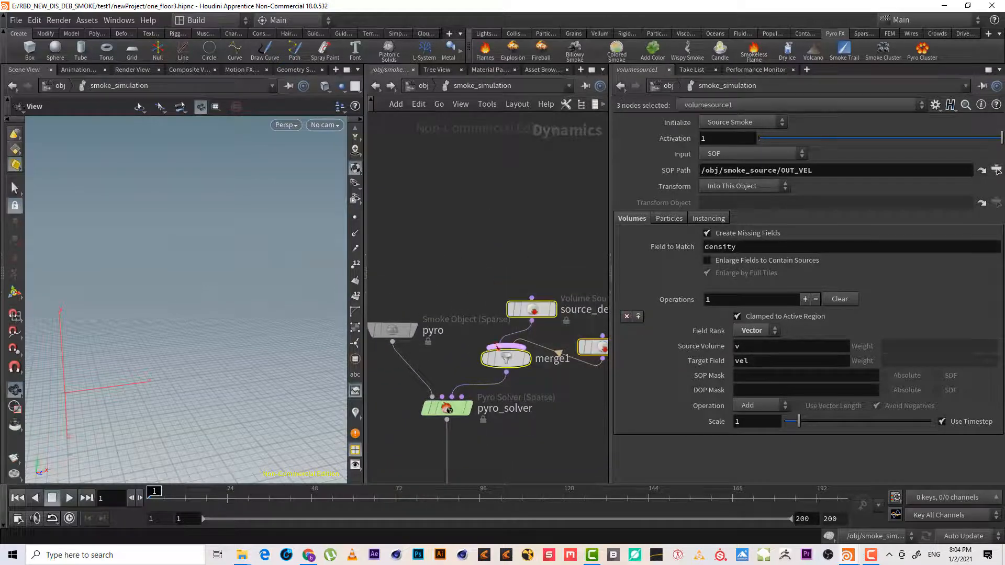
{"action": "left_click_drag", "start_coordinate": [506, 359], "coordinate": [530, 360]}
{"action": "scroll", "coordinate": [494, 249], "scroll_direction": "down", "scroll_amount": 2}
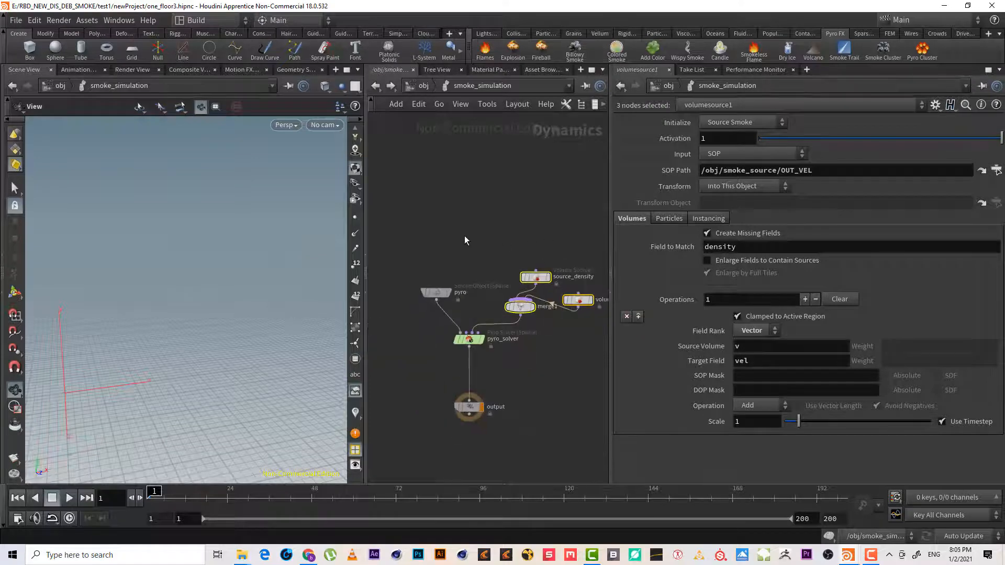
Review the simulation settings of pyro_solver, including its gravity options
{"action": "left_click", "coordinate": [469, 340]}
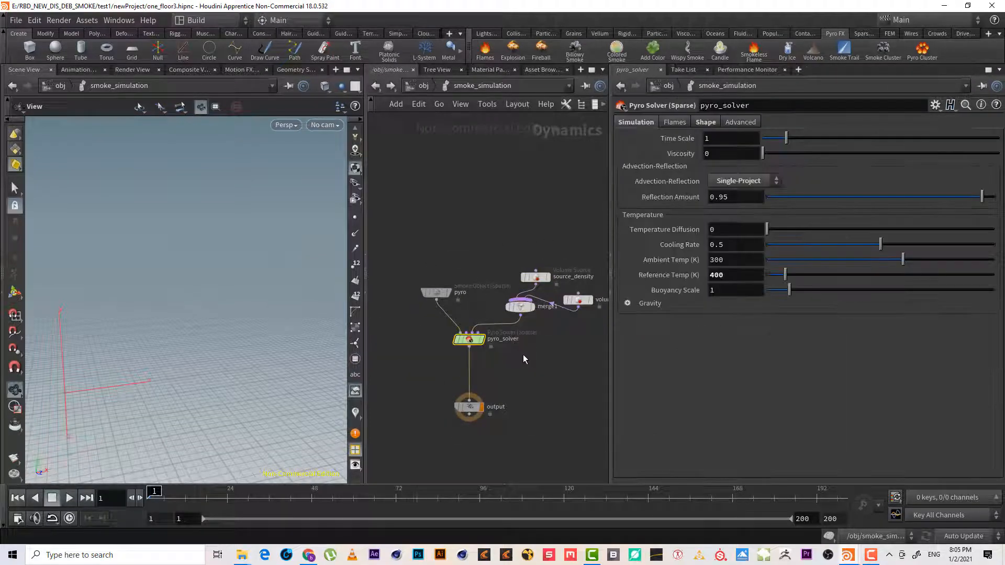
{"action": "scroll", "coordinate": [484, 302], "scroll_direction": "up", "scroll_amount": 3}
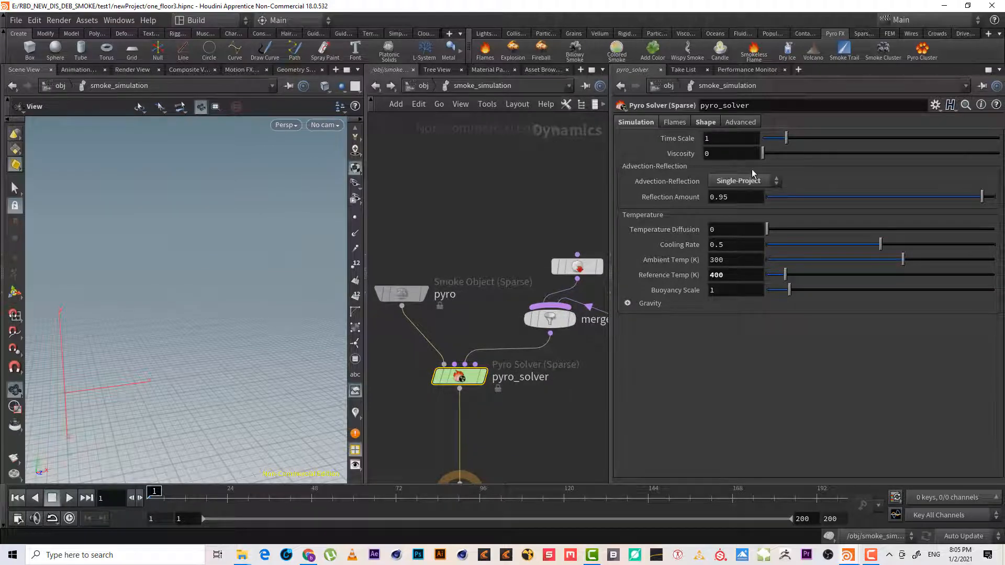
{"action": "left_click", "coordinate": [626, 303]}
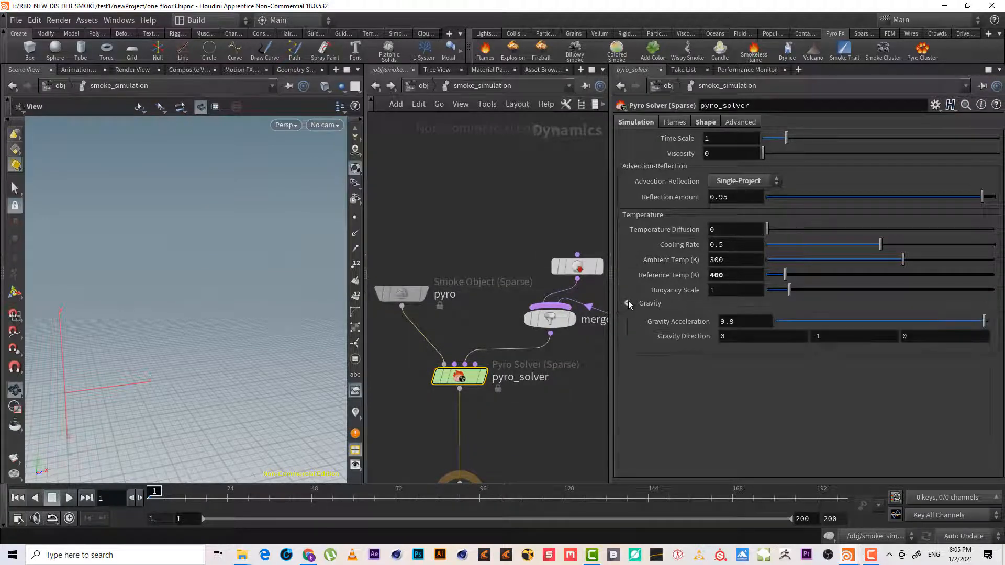
{"action": "left_click", "coordinate": [627, 302]}
{"action": "left_click", "coordinate": [848, 556]}
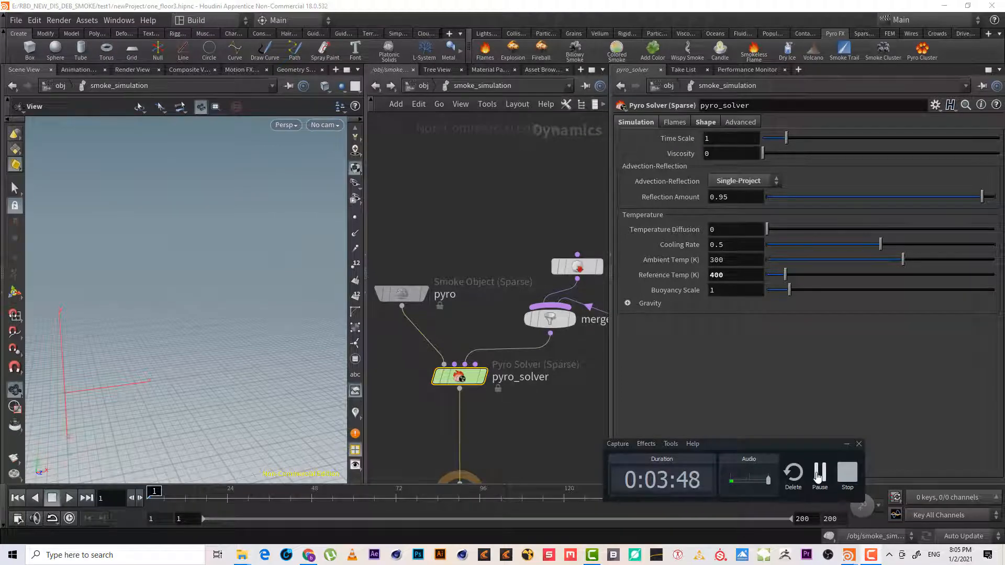
{"action": "left_click", "coordinate": [849, 556]}
Set the Treat Y as boundary condition of the pyro smoke object to Closed Below
{"action": "middle_click_drag", "start_coordinate": [492, 266], "coordinate": [494, 246]}
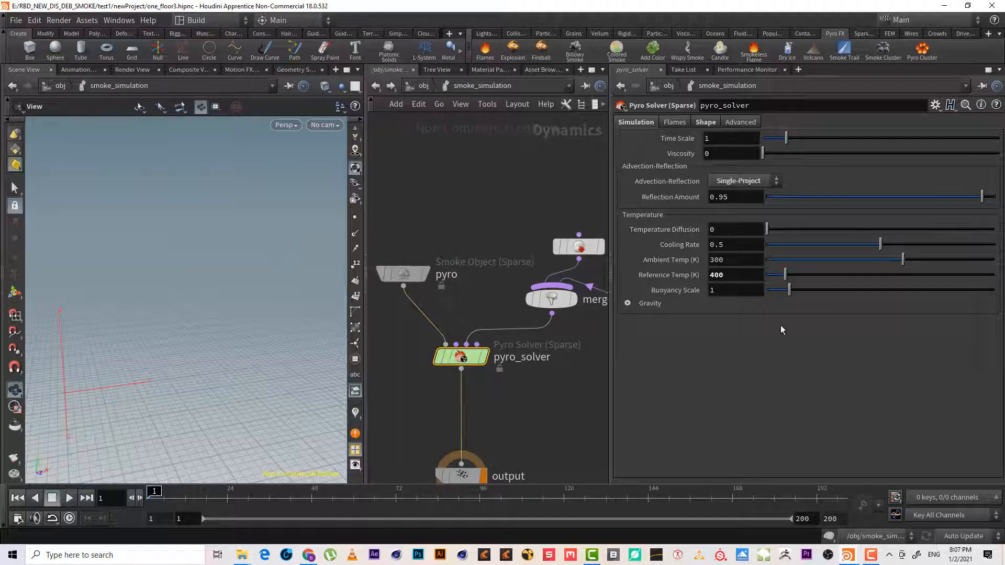
{"action": "scroll", "coordinate": [541, 413], "scroll_direction": "down", "scroll_amount": 2}
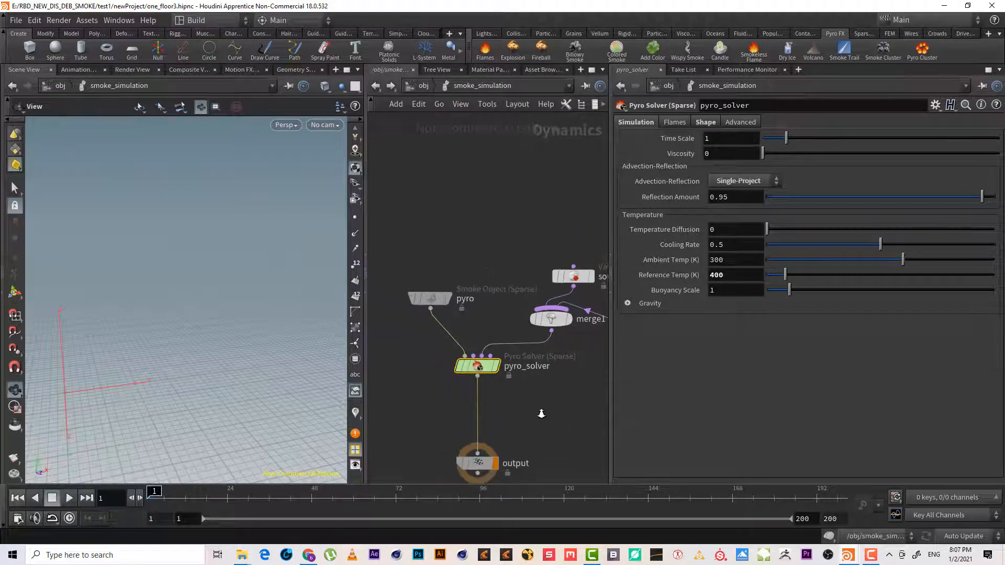
{"action": "left_click", "coordinate": [429, 298]}
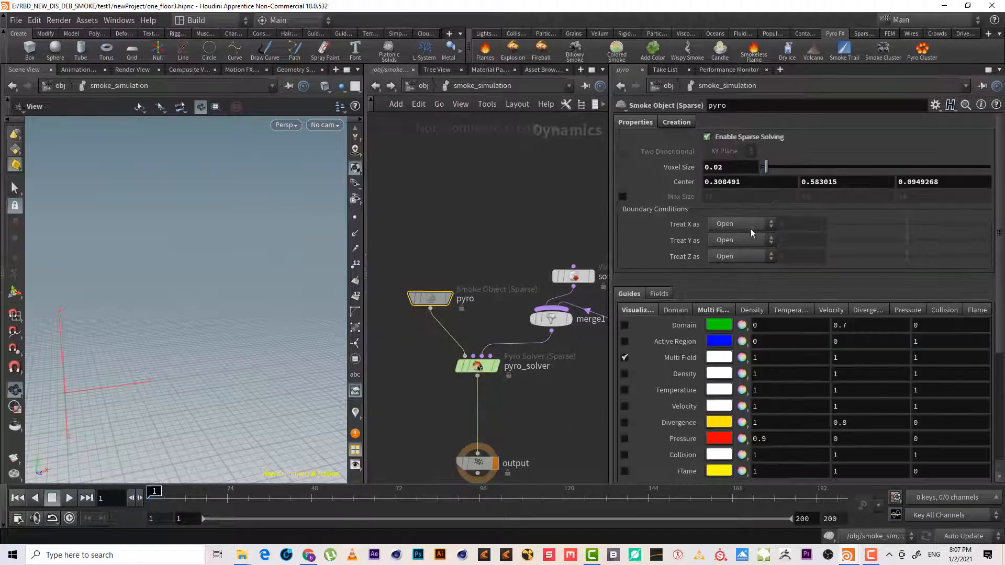
{"action": "left_click", "coordinate": [734, 241]}
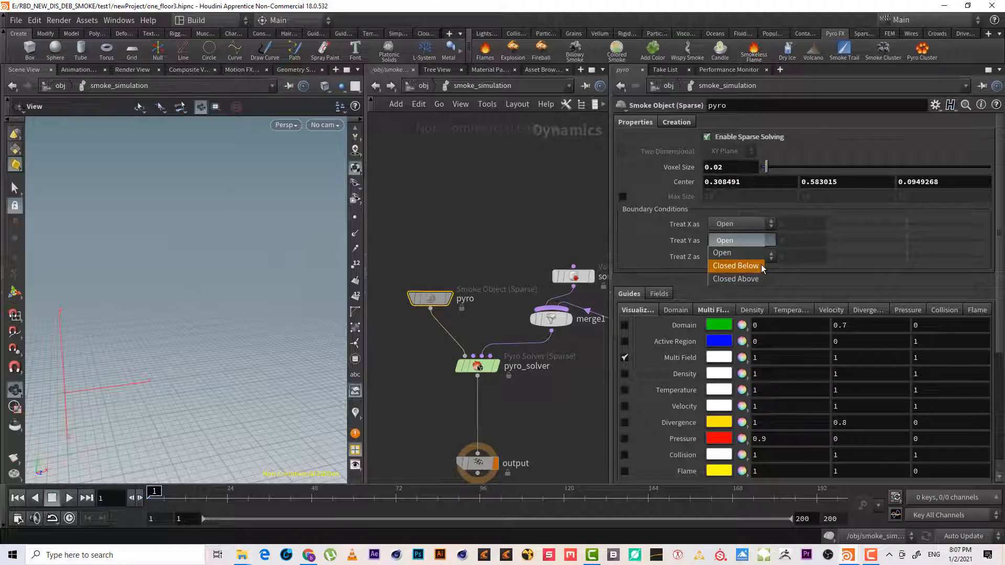
{"action": "left_click", "coordinate": [735, 266]}
{"action": "left_click_drag", "start_coordinate": [195, 359], "coordinate": [157, 406]}
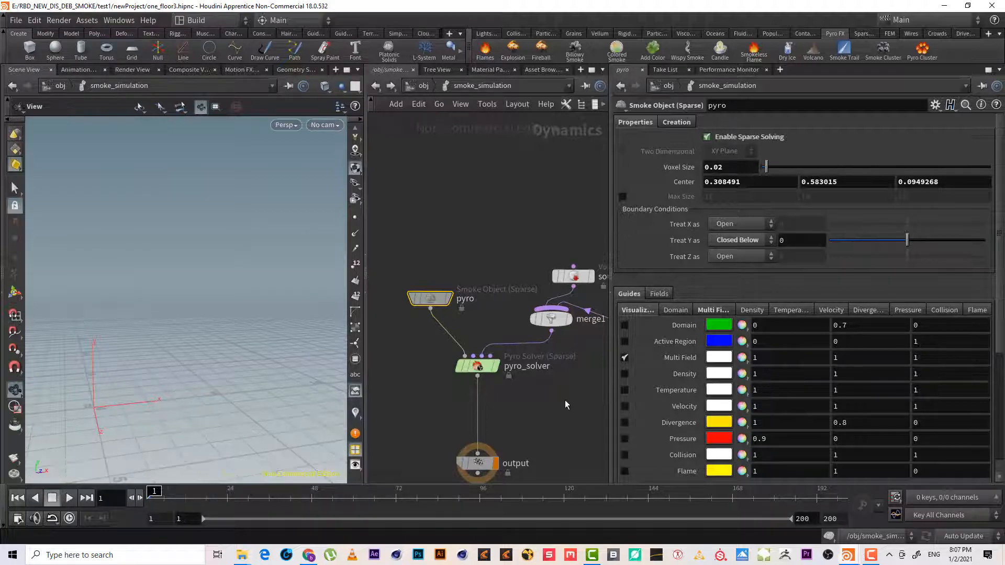
{"action": "left_click", "coordinate": [417, 393]}
{"action": "middle_click_drag", "start_coordinate": [504, 231], "coordinate": [477, 232]}
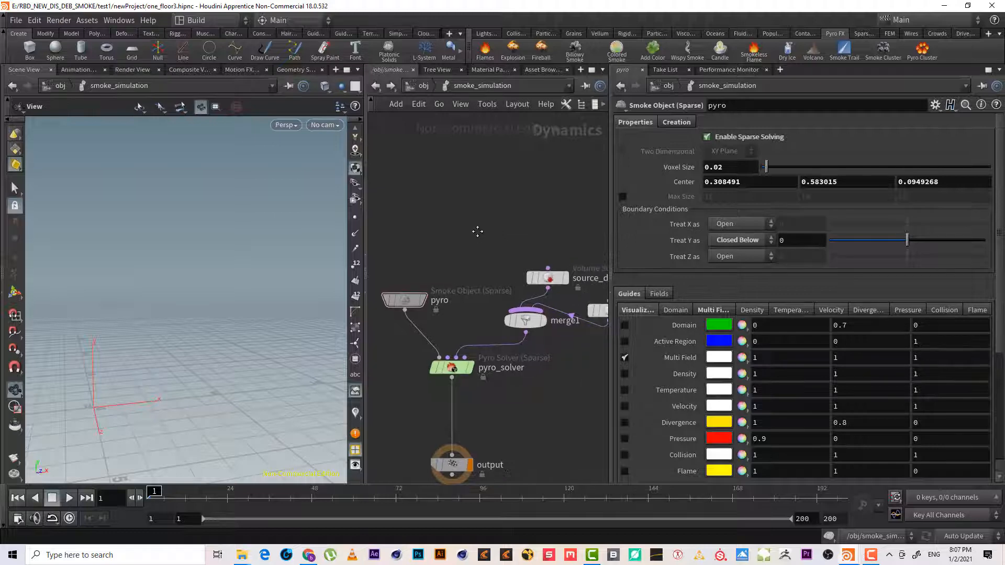
{"action": "scroll", "coordinate": [447, 222], "scroll_direction": "up", "scroll_amount": 2}
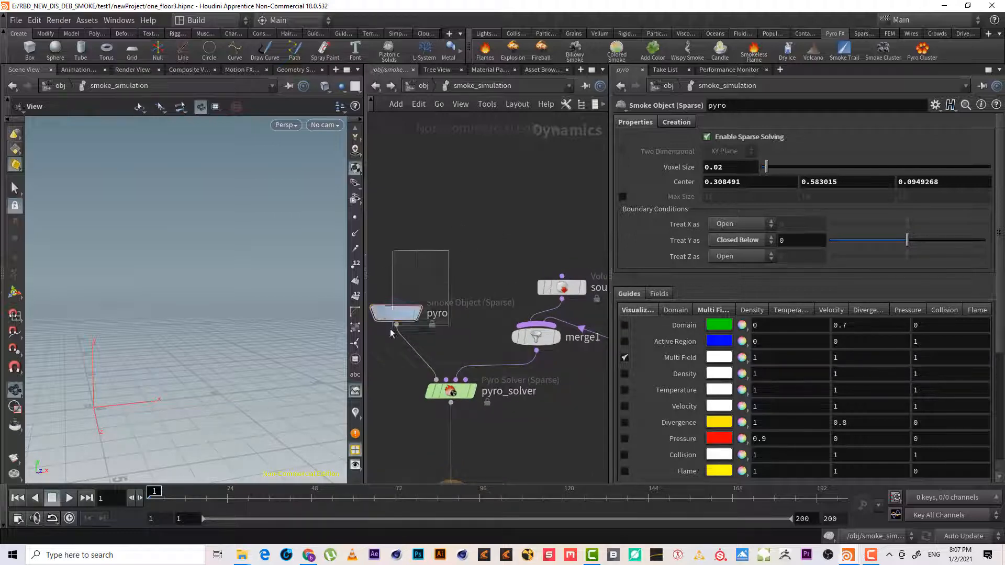
Turn off Disturbance in the shape settings of pyro_solver
{"action": "left_click", "coordinate": [450, 390]}
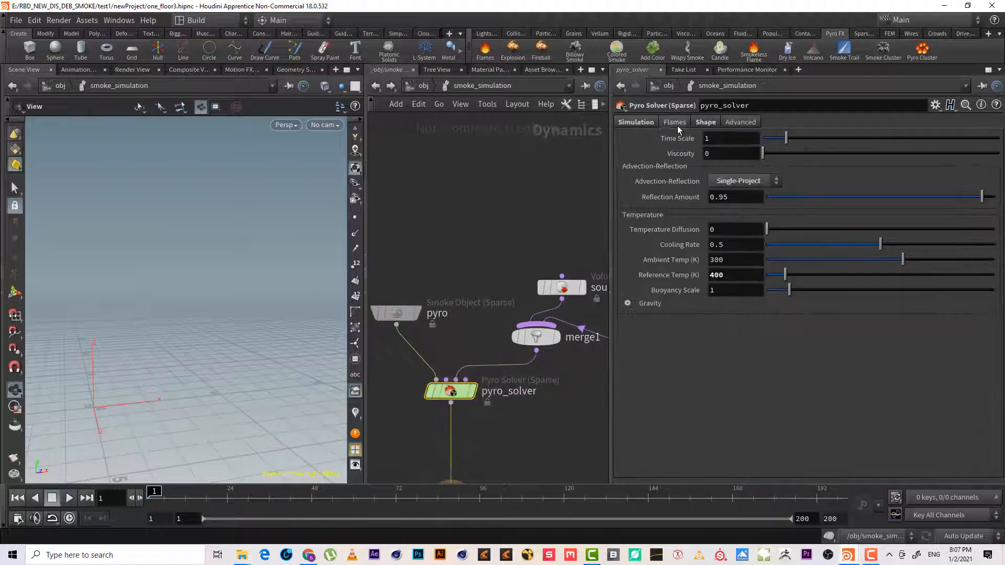
{"action": "left_click", "coordinate": [705, 122]}
{"action": "left_click", "coordinate": [622, 163]}
{"action": "left_click", "coordinate": [622, 163]}
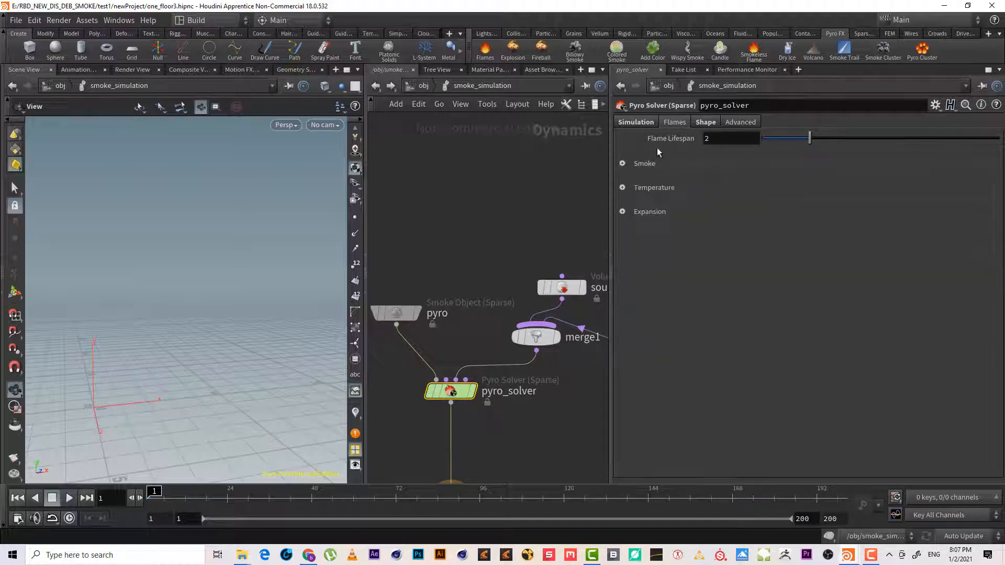
{"action": "left_click", "coordinate": [706, 121]}
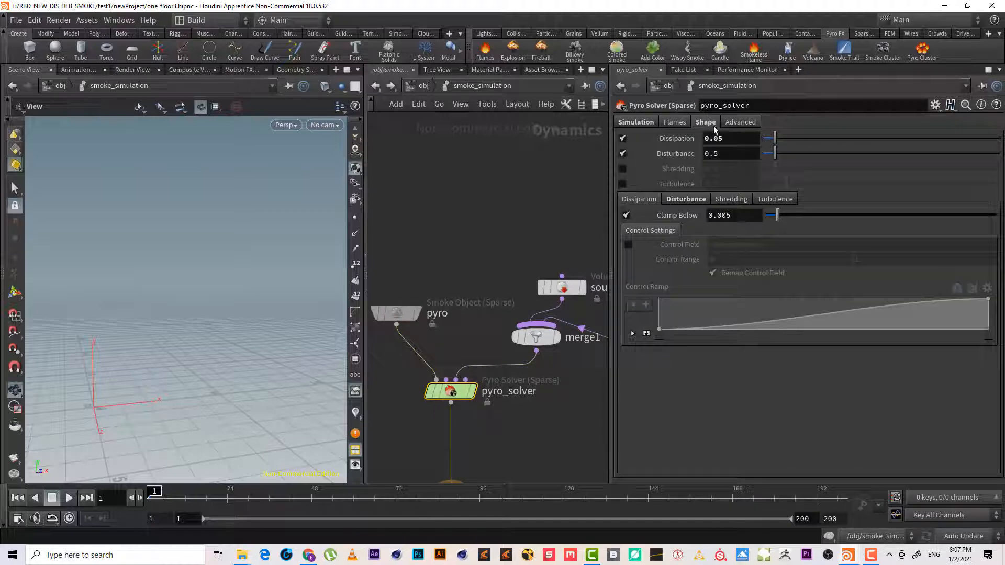
{"action": "left_click", "coordinate": [623, 154]}
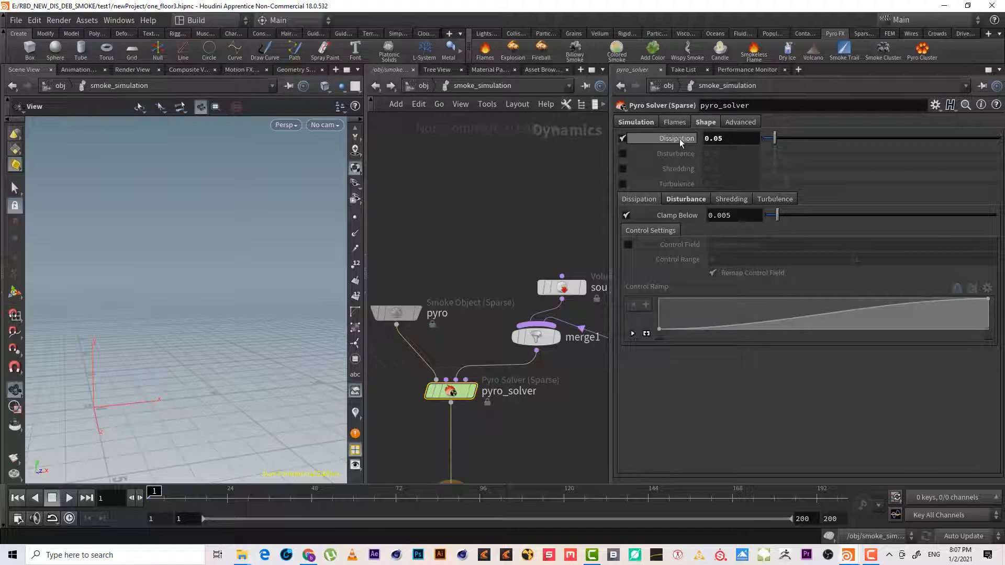
Add another Volume Source node above pyro_solver and connect it to the solver's Advection input
{"action": "mouse_move", "coordinate": [458, 294]}
{"action": "middle_mouse_down"}
{"action": "mouse_move", "coordinate": [432, 294]}
{"action": "mouse_move", "coordinate": [434, 305]}
{"action": "mouse_move", "coordinate": [453, 294]}
{"action": "middle_mouse_up"}
{"action": "key", "text": "Tab"}
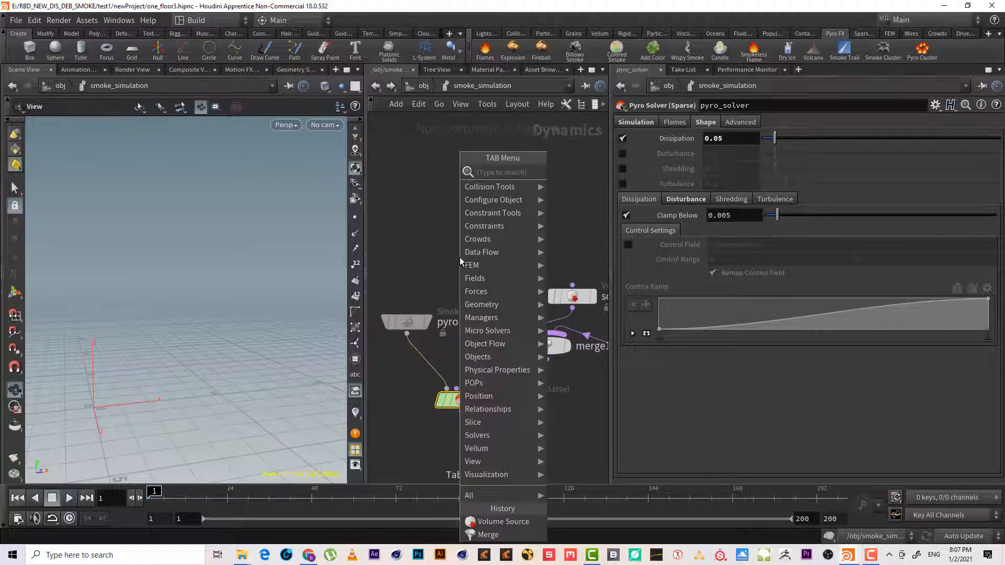
{"action": "left_click", "coordinate": [441, 244]}
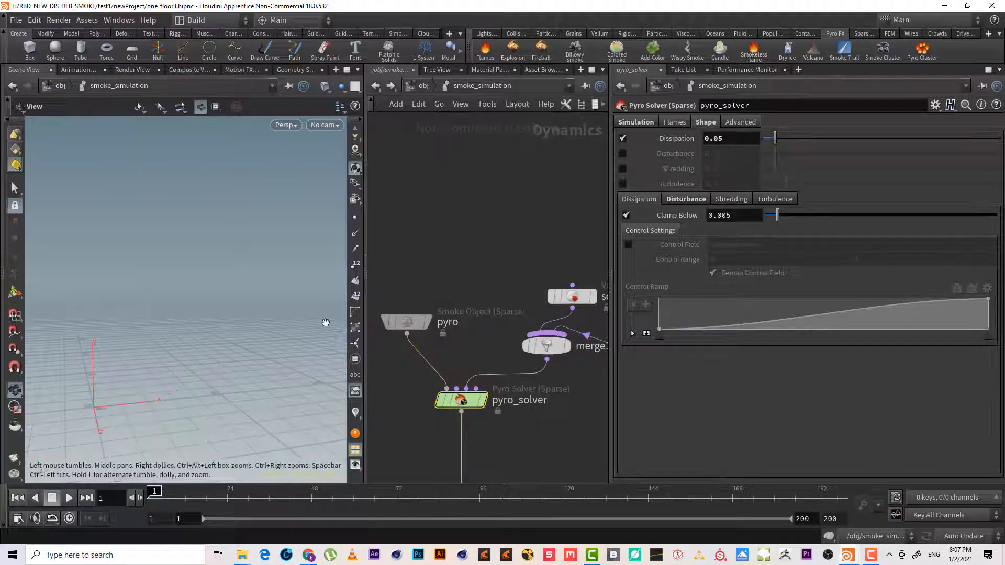
{"action": "key", "text": "Tab"}
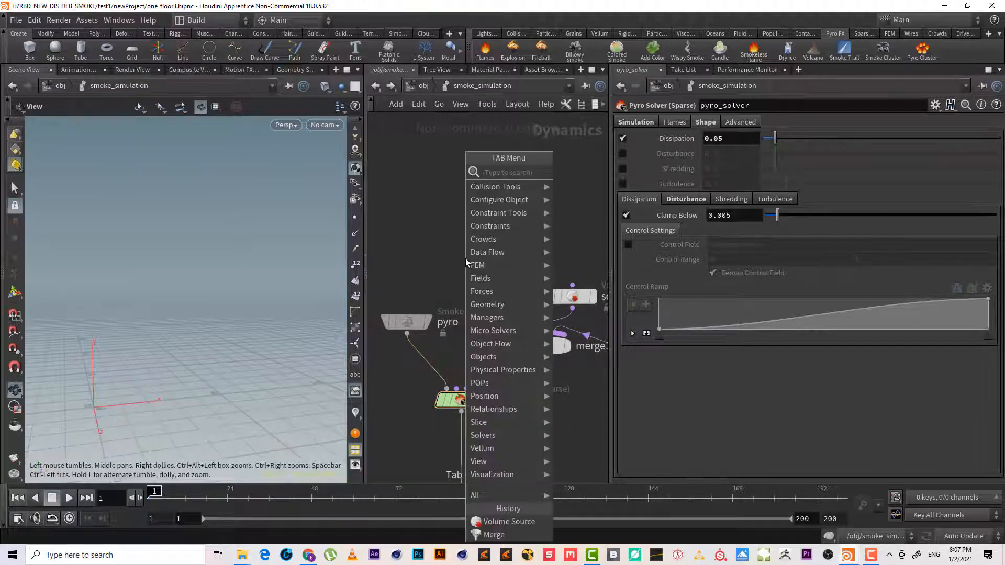
{"action": "type", "text": "vol"}
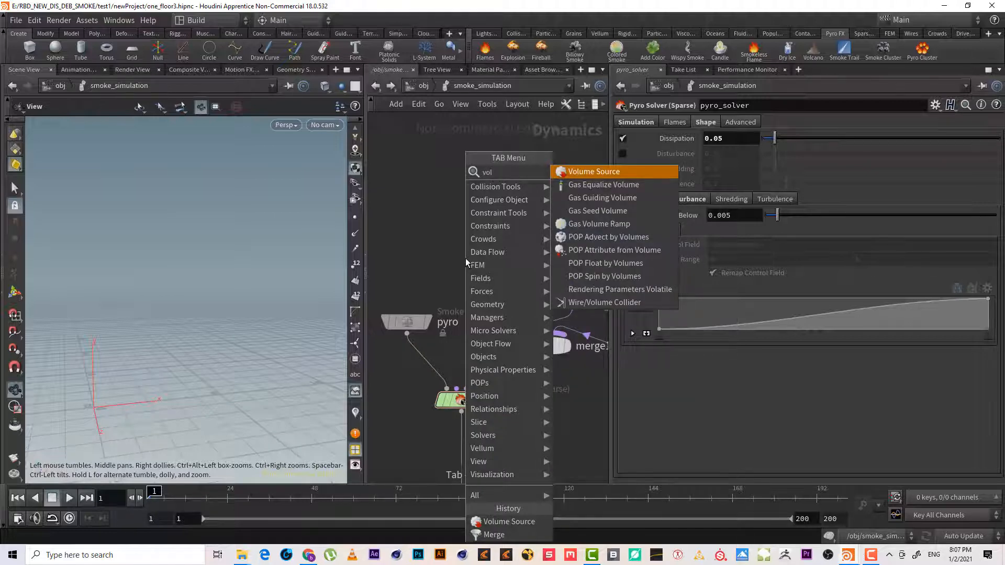
{"action": "key", "text": "Return"}
{"action": "left_click", "coordinate": [465, 259]}
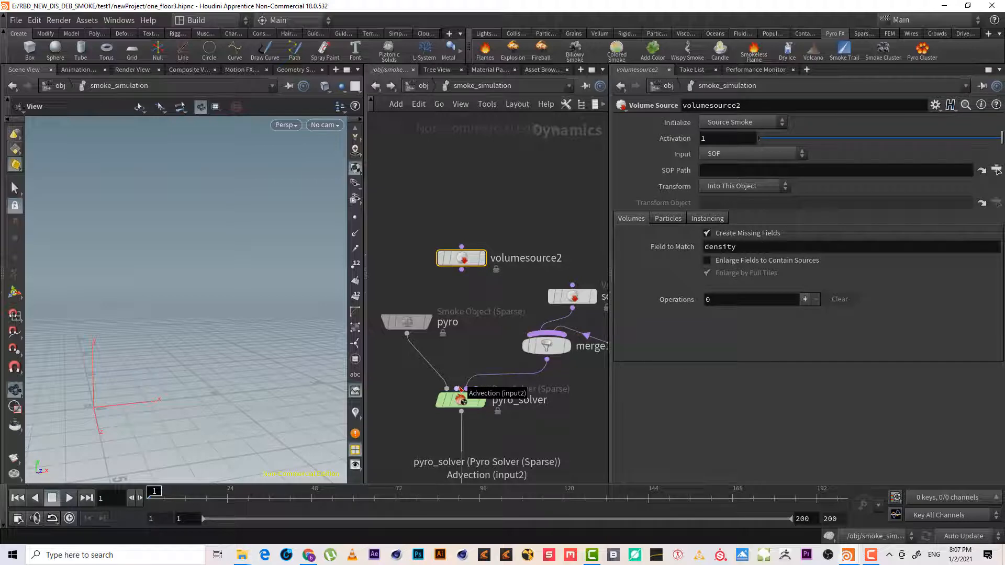
{"action": "left_click", "coordinate": [460, 390]}
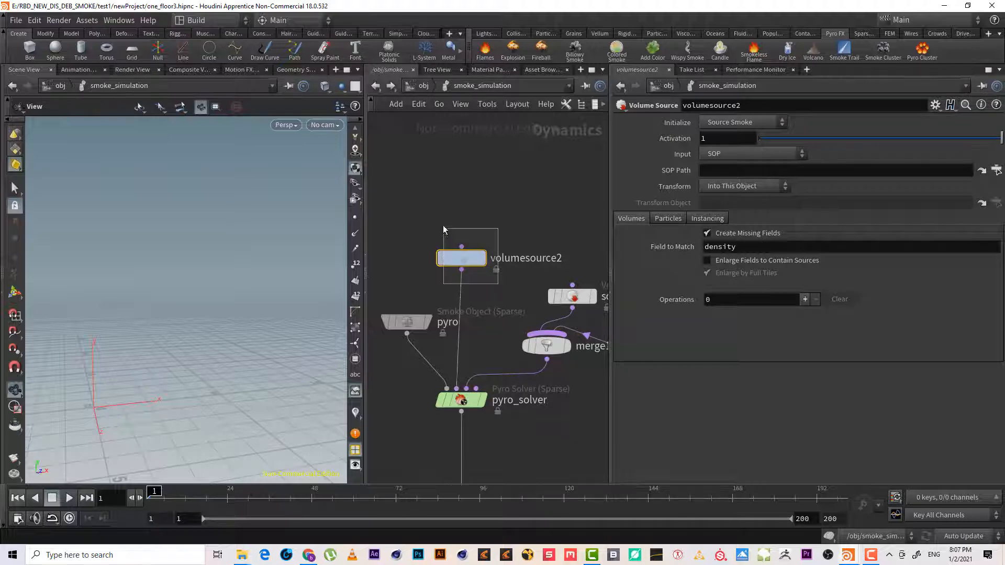
{"action": "left_click", "coordinate": [461, 267]}
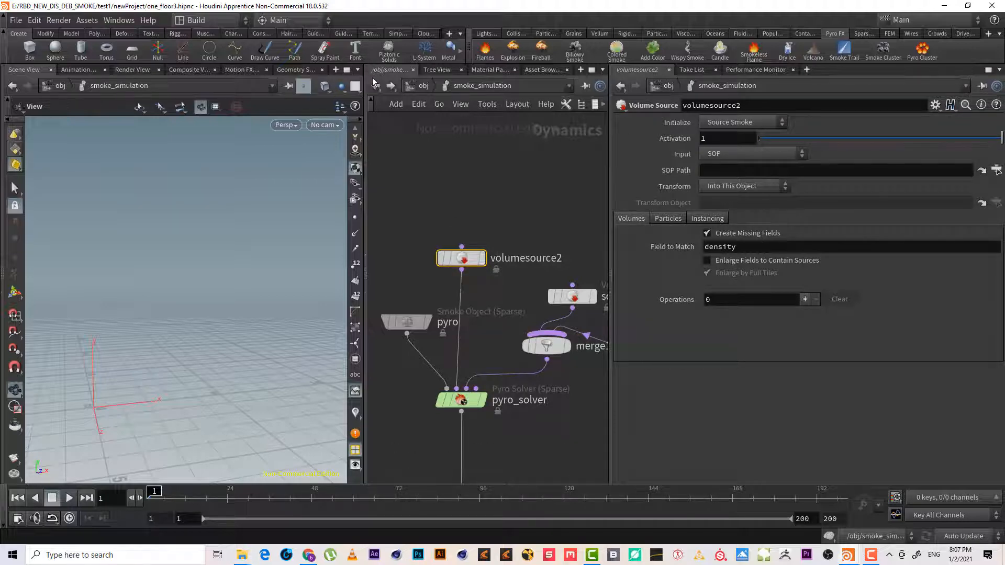
In the smoke_source network, move object_merge1 so that it lines up directly above trail1
{"action": "left_click", "coordinate": [415, 87]}
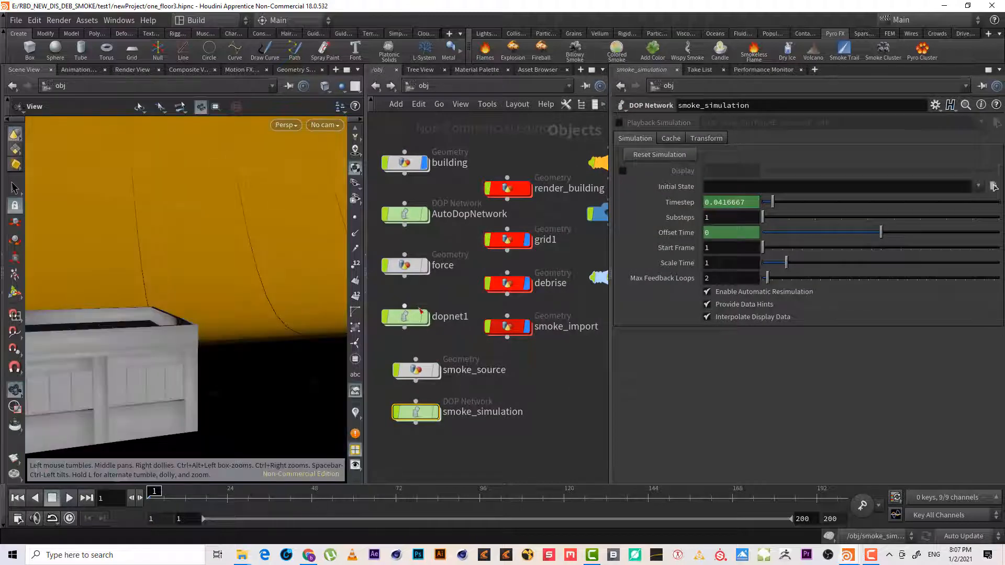
{"action": "double_click", "coordinate": [421, 374]}
{"action": "scroll", "coordinate": [503, 314], "scroll_direction": "down", "scroll_amount": 5}
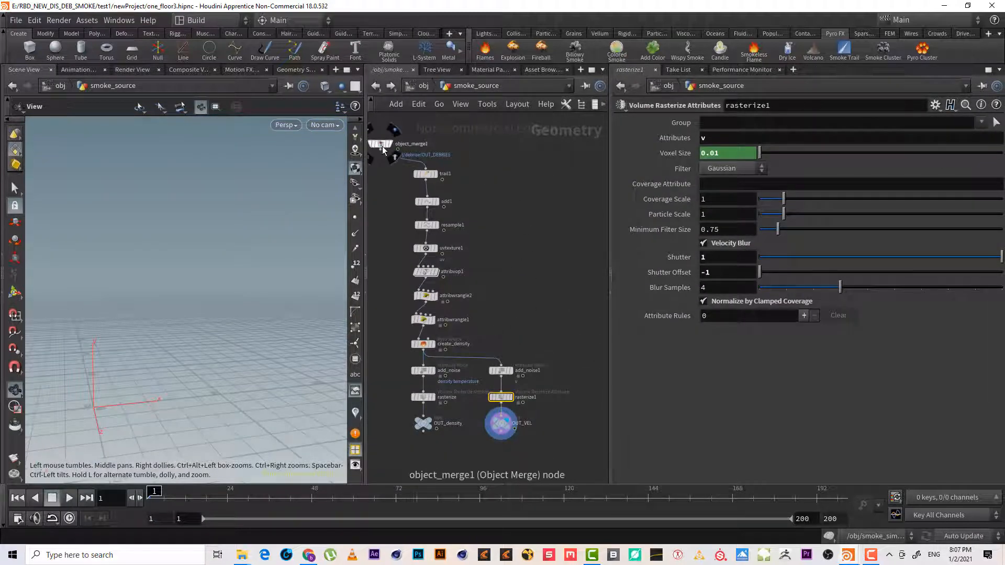
{"action": "left_click_drag", "start_coordinate": [383, 146], "coordinate": [428, 152]}
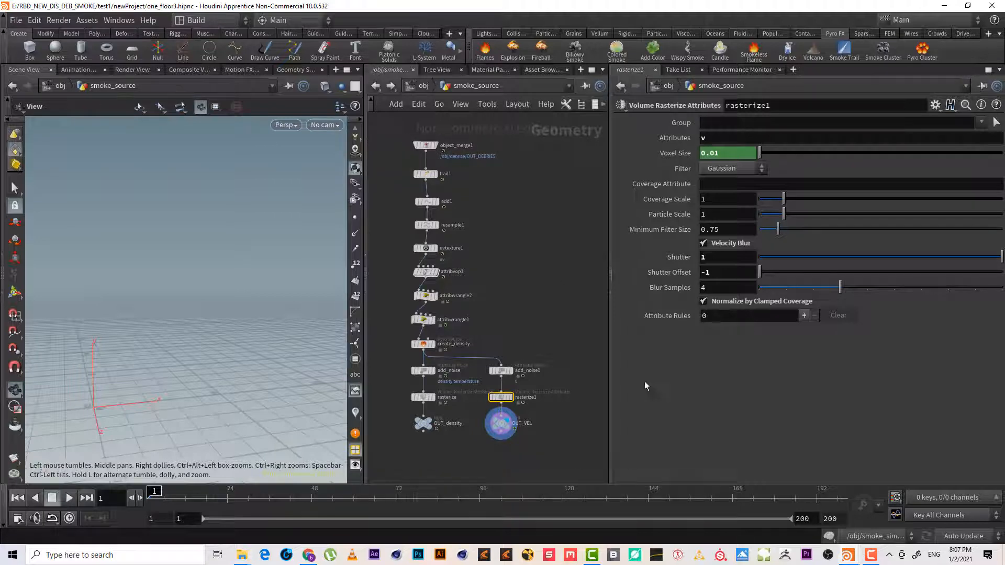
{"action": "scroll", "coordinate": [519, 329], "scroll_direction": "up", "scroll_amount": 2}
Display the geometry of the COLLIDER null in the debrise network
{"action": "left_click", "coordinate": [422, 86]}
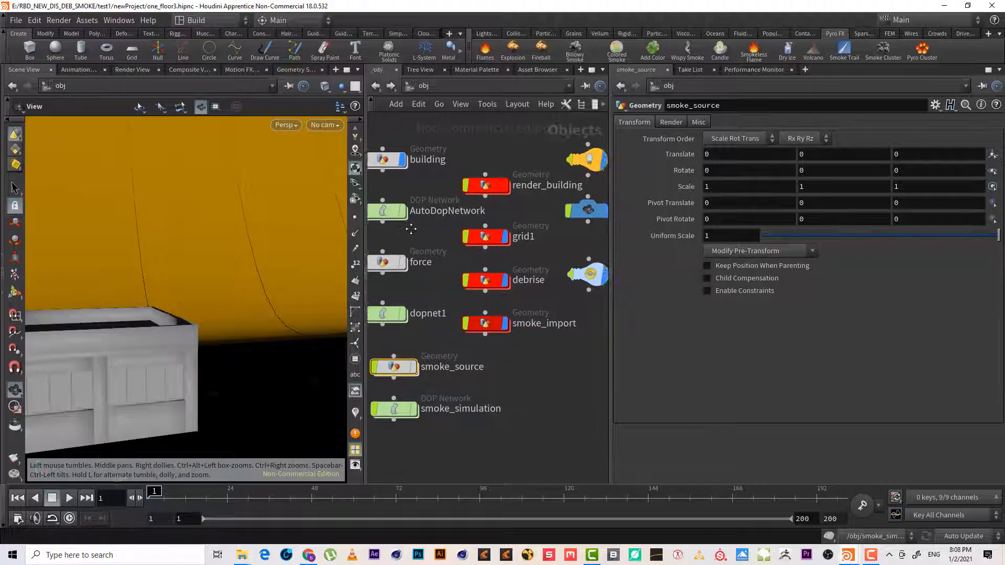
{"action": "double_click", "coordinate": [473, 281]}
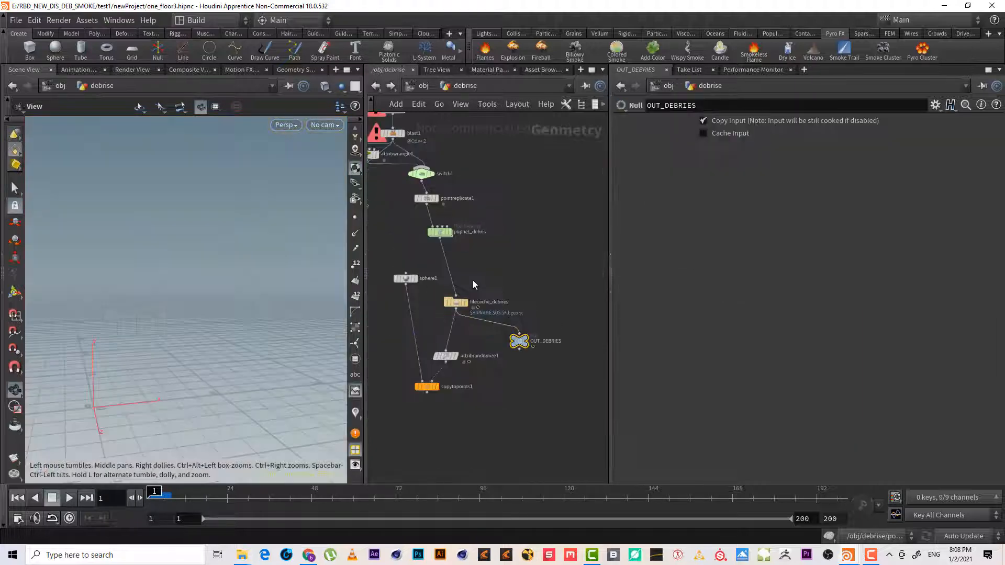
{"action": "scroll", "coordinate": [497, 209], "scroll_direction": "up", "scroll_amount": 3}
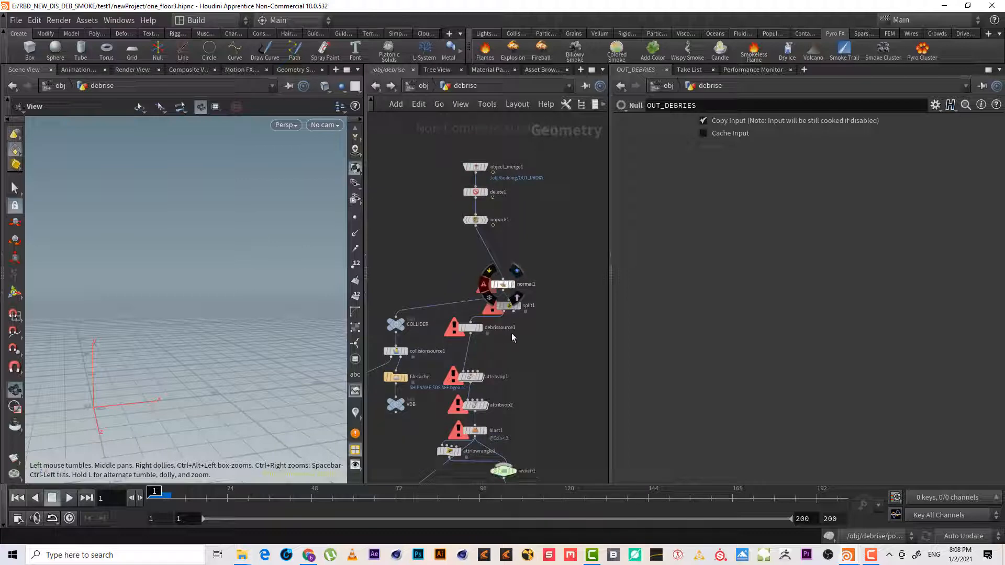
{"action": "left_click", "coordinate": [484, 430]}
{"action": "scroll", "coordinate": [497, 351], "scroll_direction": "up", "scroll_amount": 3}
{"action": "middle_click_drag", "start_coordinate": [529, 350], "coordinate": [628, 353]}
{"action": "left_click", "coordinate": [453, 316]}
{"action": "left_click", "coordinate": [463, 314]}
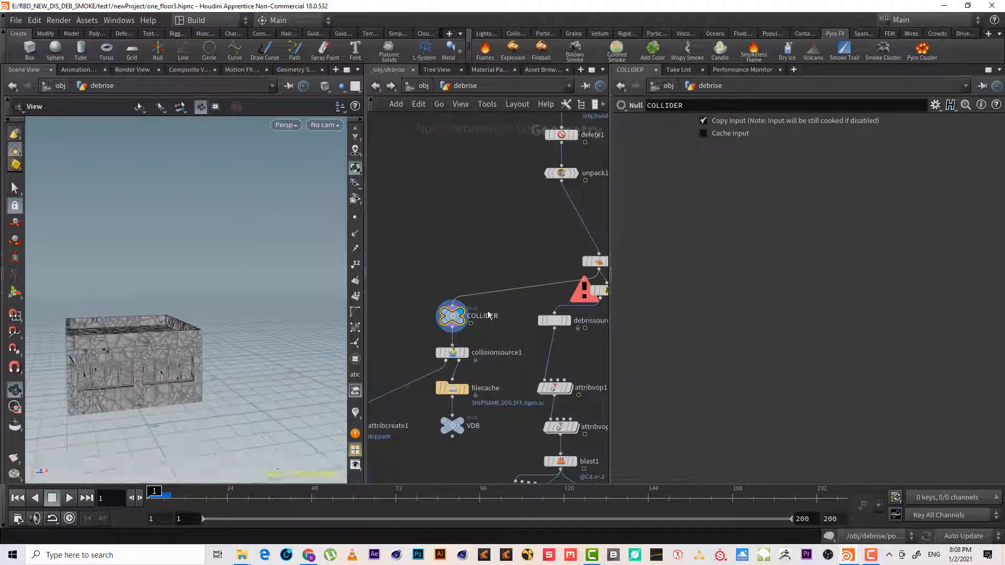
Examine the collision source branch below the COLLIDER null in the debrise network
{"action": "middle_click_drag", "start_coordinate": [495, 329], "coordinate": [564, 260]}
{"action": "left_click_drag", "start_coordinate": [546, 269], "coordinate": [371, 402]}
{"action": "left_click", "coordinate": [414, 86]}
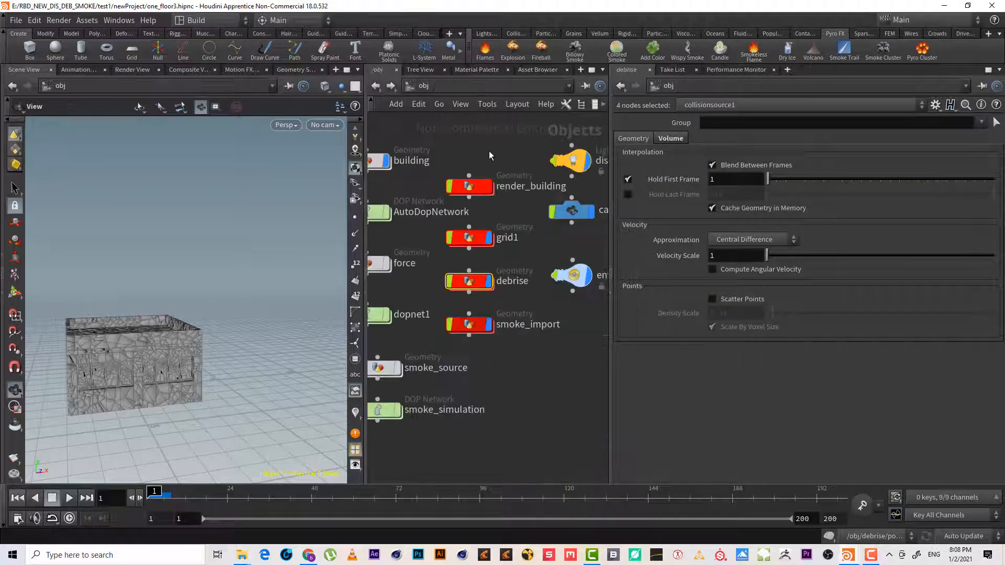
{"action": "middle_click_drag", "start_coordinate": [494, 353], "coordinate": [577, 283]}
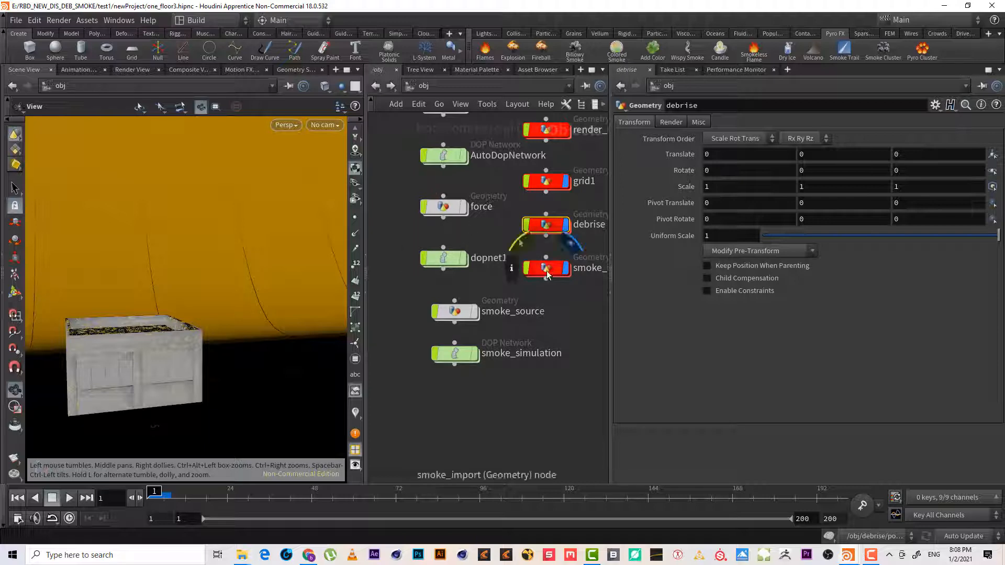
{"action": "double_click", "coordinate": [547, 225]}
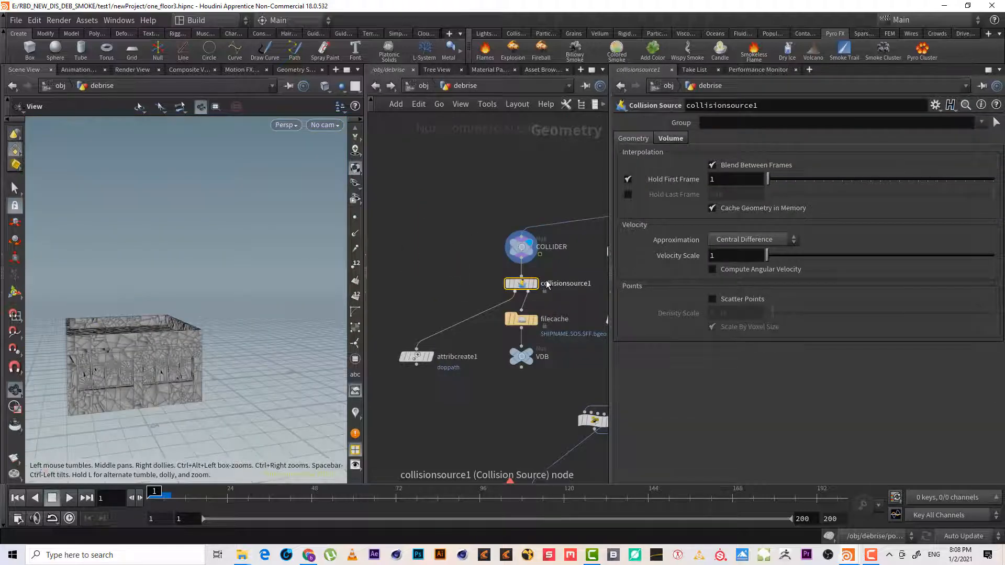
{"action": "left_click", "coordinate": [377, 87]}
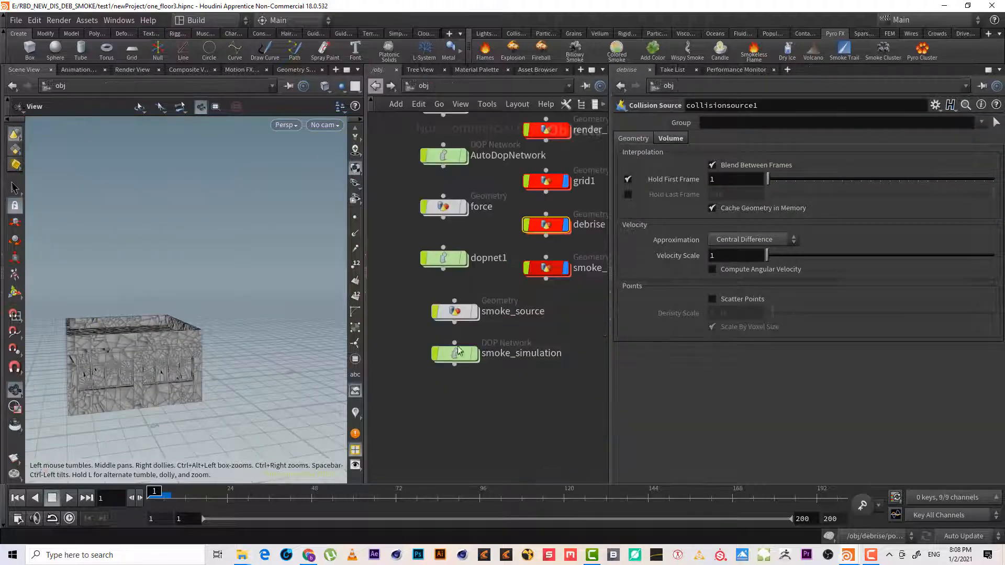
Add an Object Merge node to the smoke_source network, beside the velocity branch
{"action": "double_click", "coordinate": [455, 310]}
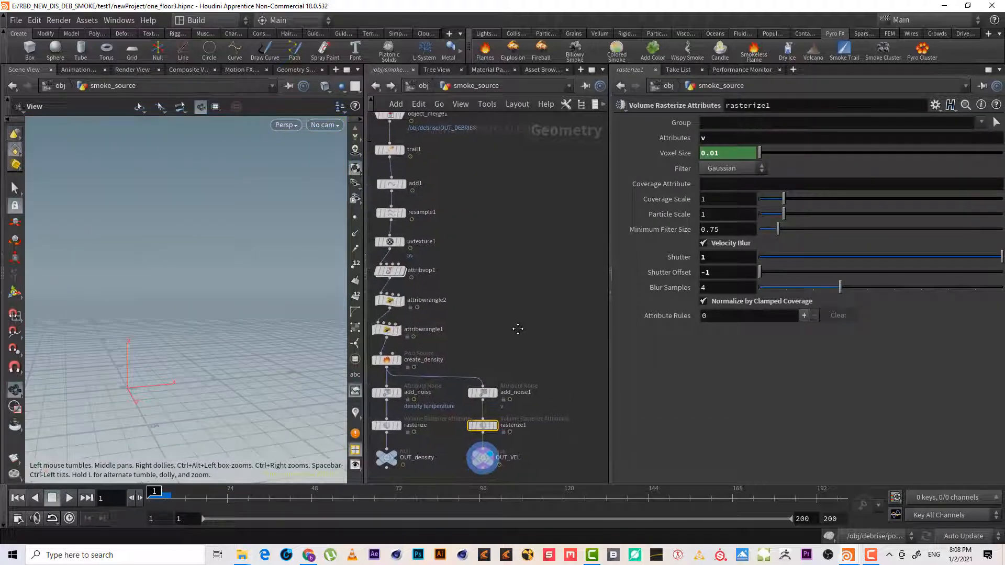
{"action": "middle_click_drag", "start_coordinate": [518, 328], "coordinate": [477, 233]}
{"action": "scroll", "coordinate": [529, 267], "scroll_direction": "down", "scroll_amount": 1}
{"action": "middle_click_drag", "start_coordinate": [539, 294], "coordinate": [512, 296]}
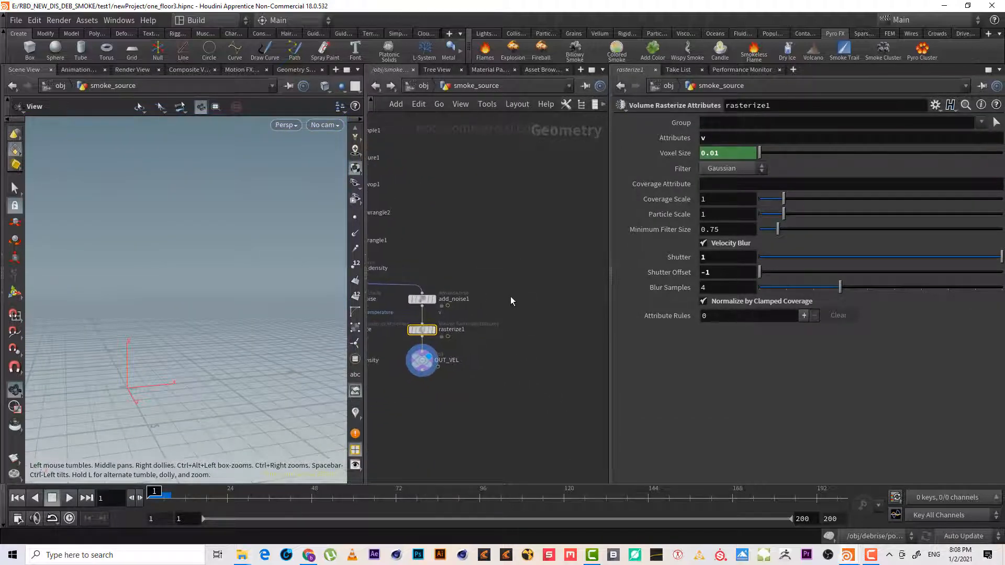
{"action": "key", "text": "Tab"}
{"action": "type", "text": "ob"}
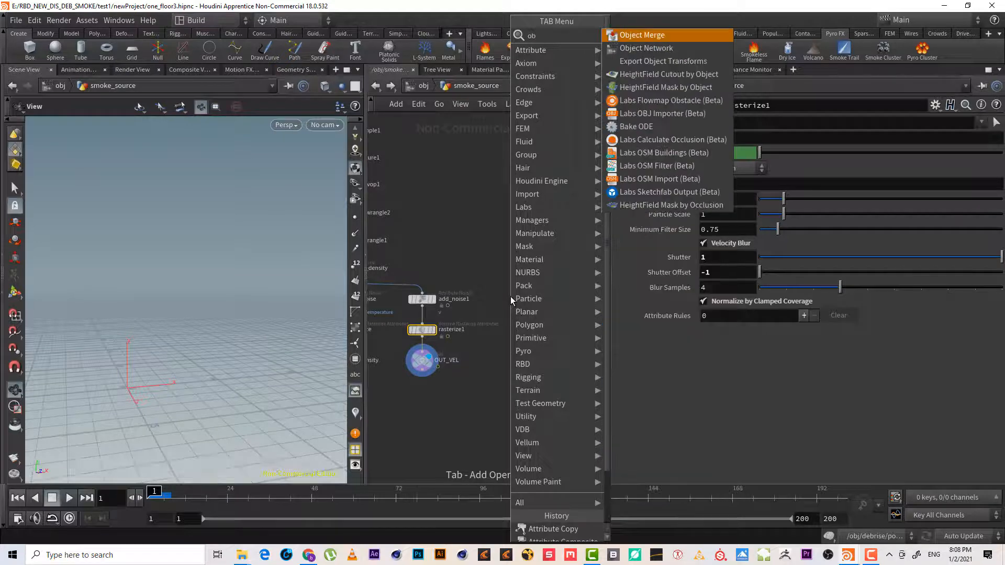
{"action": "type", "text": "j"}
{"action": "key", "text": "Return"}
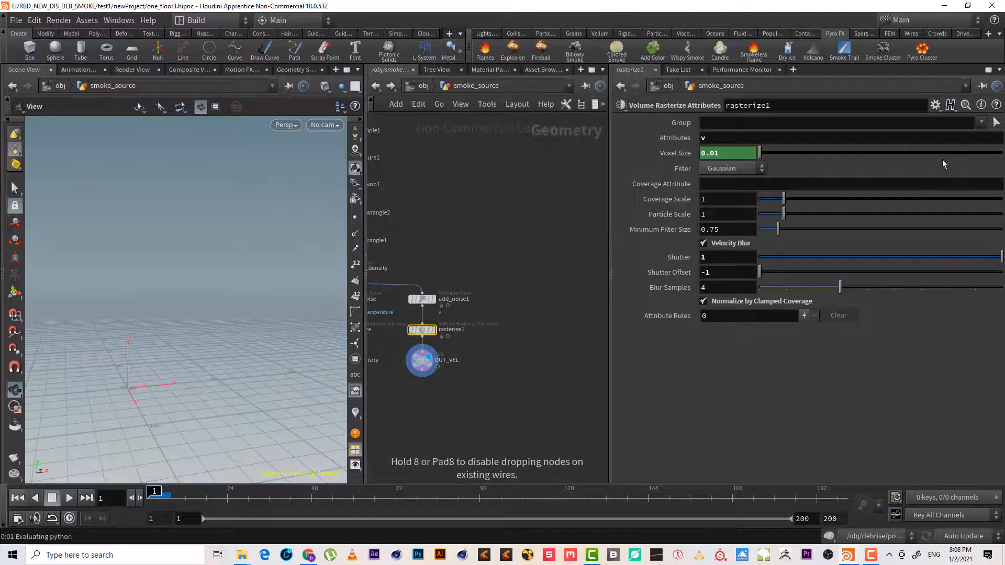
{"action": "left_click", "coordinate": [510, 296]}
Set Object 1 of the new object merge to /obj/debrise/COLLIDER and display the imported building geometry
{"action": "left_click", "coordinate": [994, 153]}
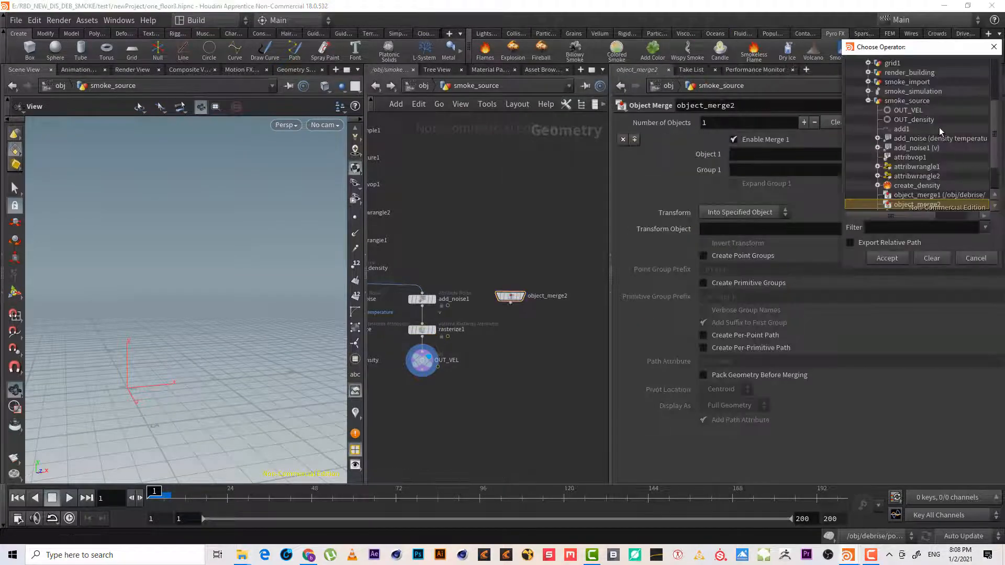
{"action": "left_click", "coordinate": [868, 101]}
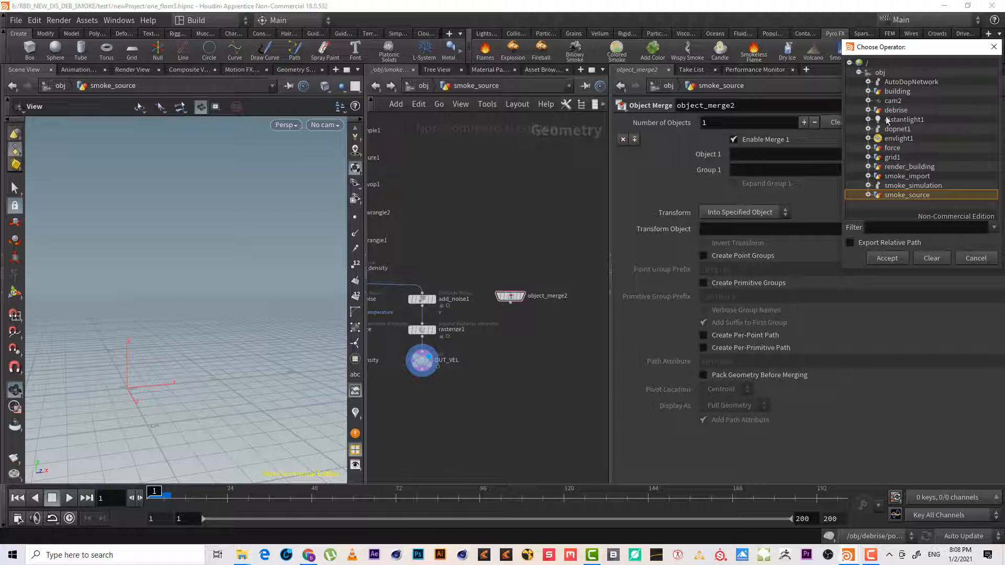
{"action": "left_click", "coordinate": [868, 110]}
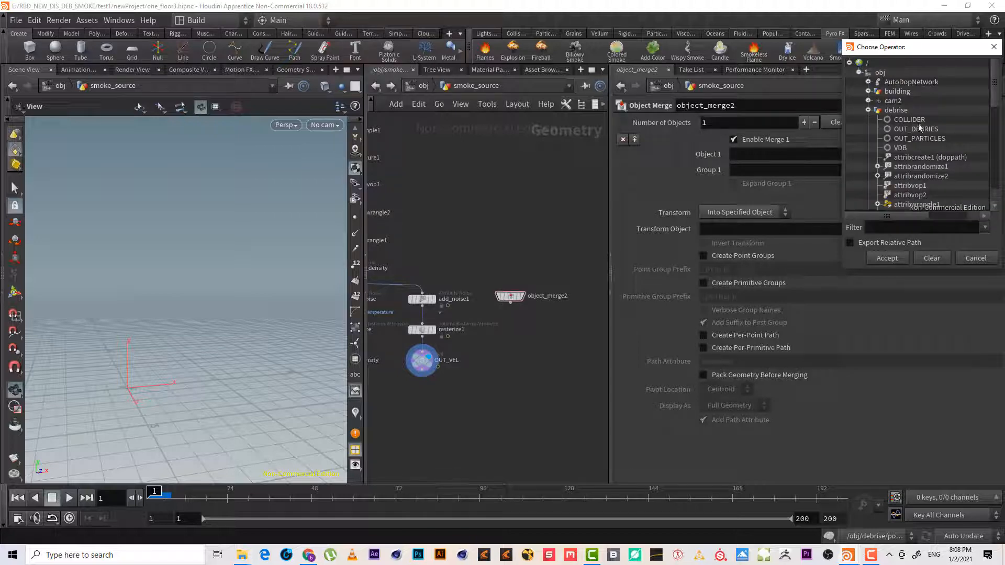
{"action": "double_click", "coordinate": [913, 120]}
{"action": "left_click", "coordinate": [525, 297]}
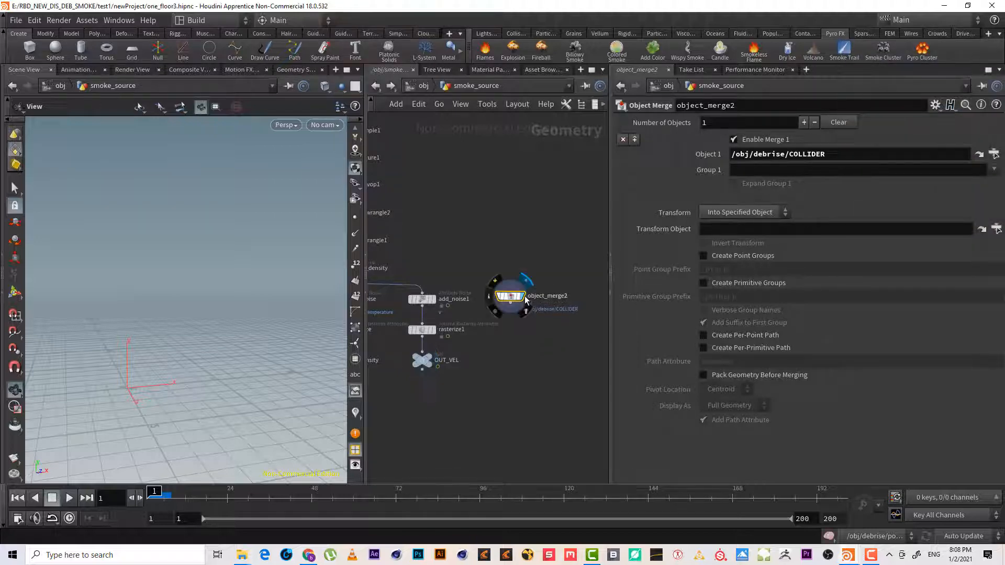
{"action": "right_click_drag", "start_coordinate": [83, 379], "coordinate": [146, 356]}
{"action": "left_click_drag", "start_coordinate": [146, 356], "coordinate": [184, 274]}
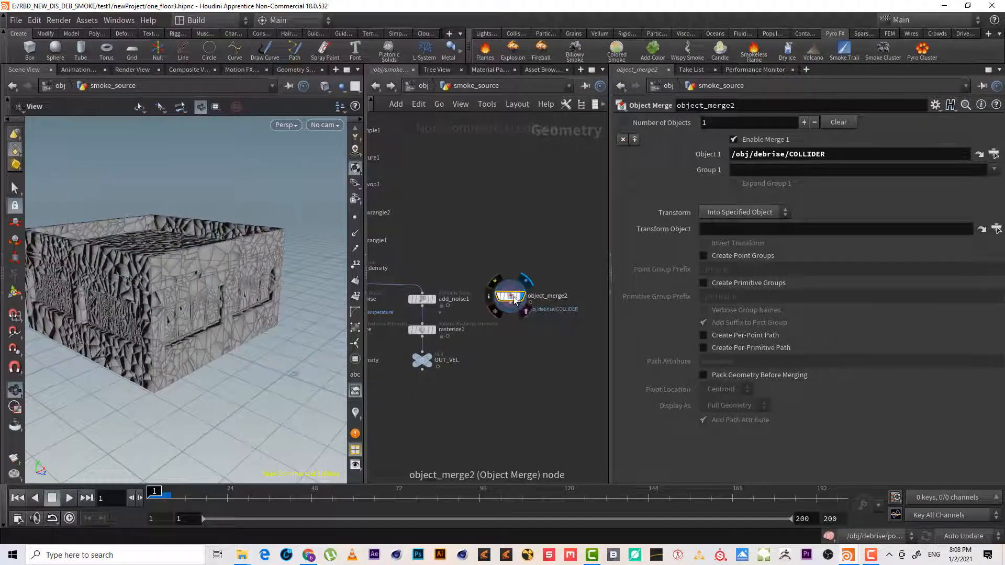
Shift object_merge2 slightly farther from the velocity branch and add a VDB from Polygons node directly below it
{"action": "left_click_drag", "start_coordinate": [514, 300], "coordinate": [542, 300]}
{"action": "left_click", "coordinate": [537, 316]}
{"action": "key", "text": "Tab"}
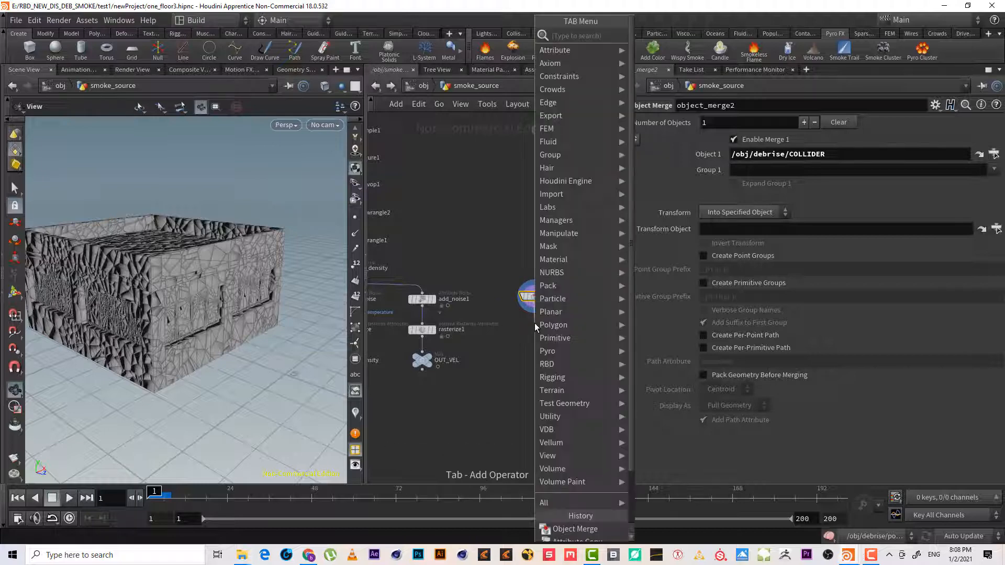
{"action": "type", "text": "vdb"}
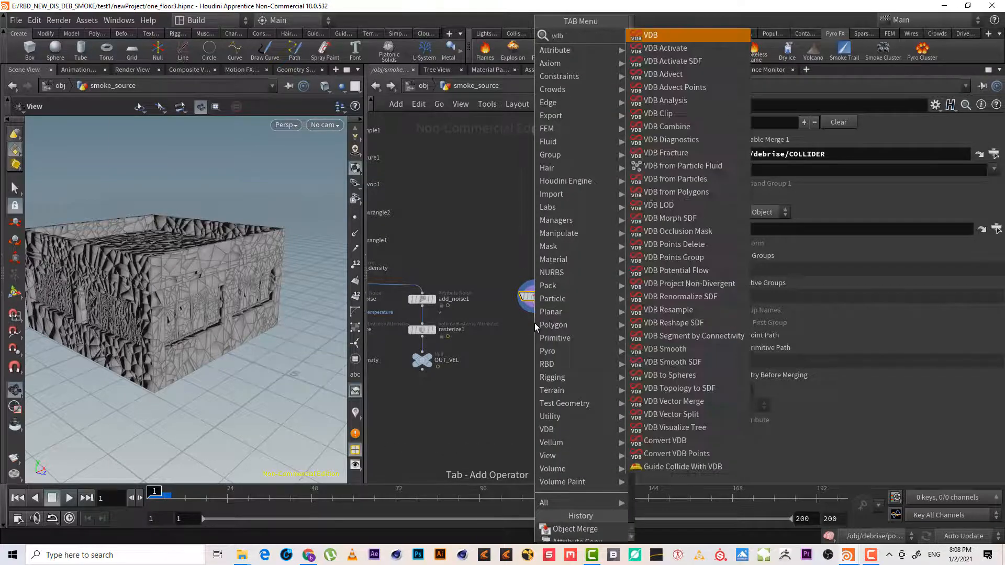
{"action": "type", "text": " from p"}
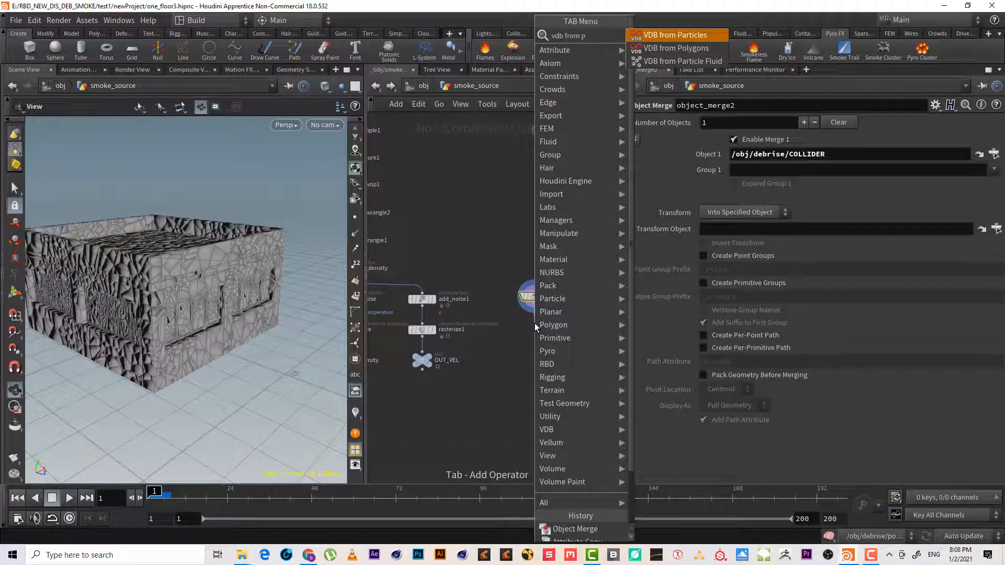
{"action": "key", "text": "Down"}
{"action": "key", "text": "Return"}
{"action": "left_click", "coordinate": [535, 322]}
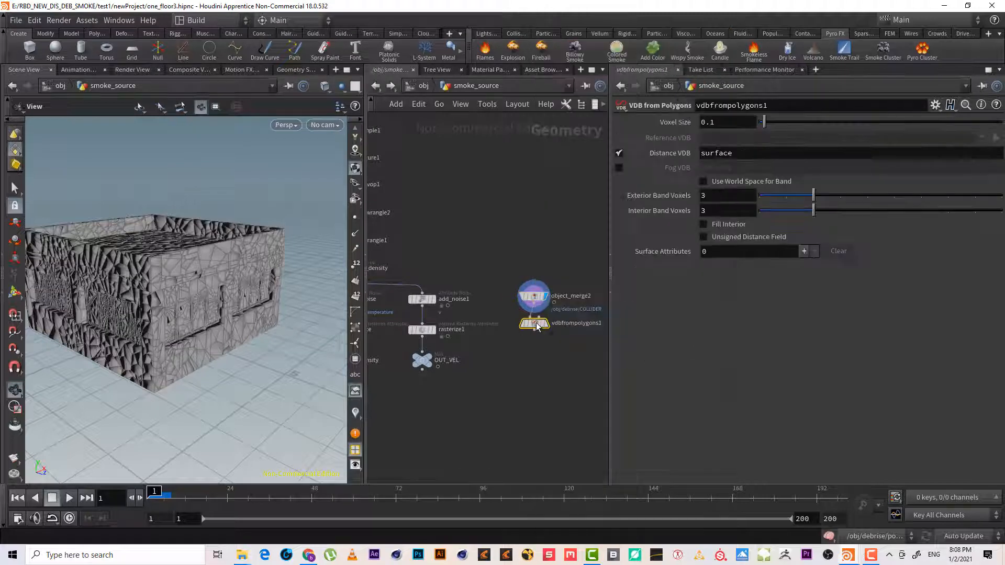
Inspect the geometry attributes of object_merge2 and check the Distance VDB name on the VDB from Polygons node
{"action": "left_click", "coordinate": [539, 296]}
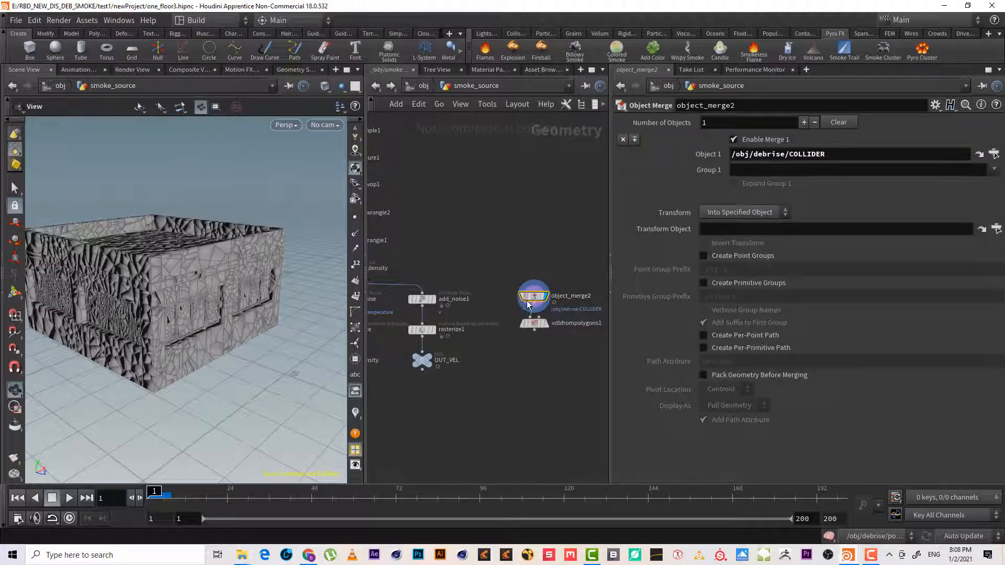
{"action": "left_click", "coordinate": [513, 296]}
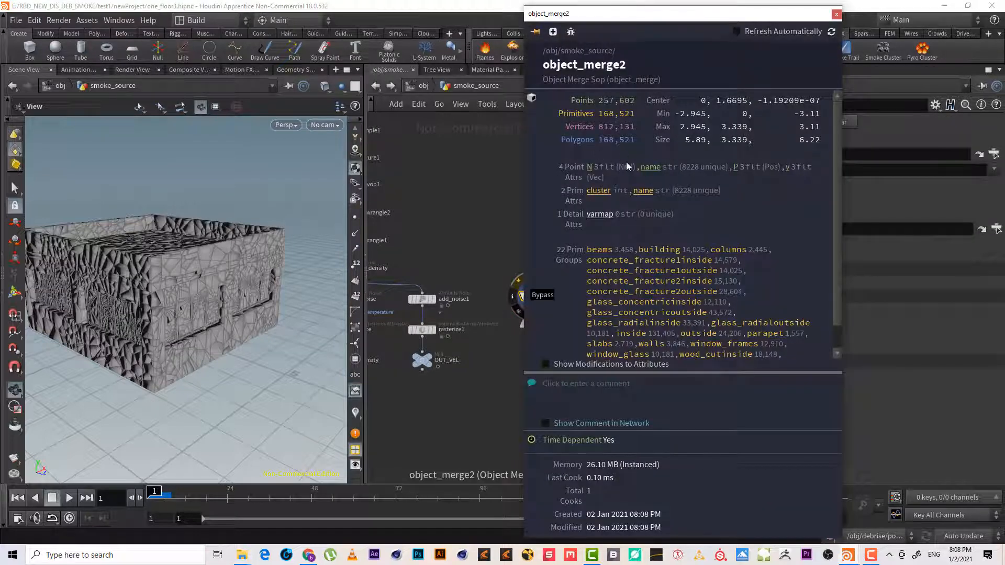
{"action": "left_click", "coordinate": [835, 14]}
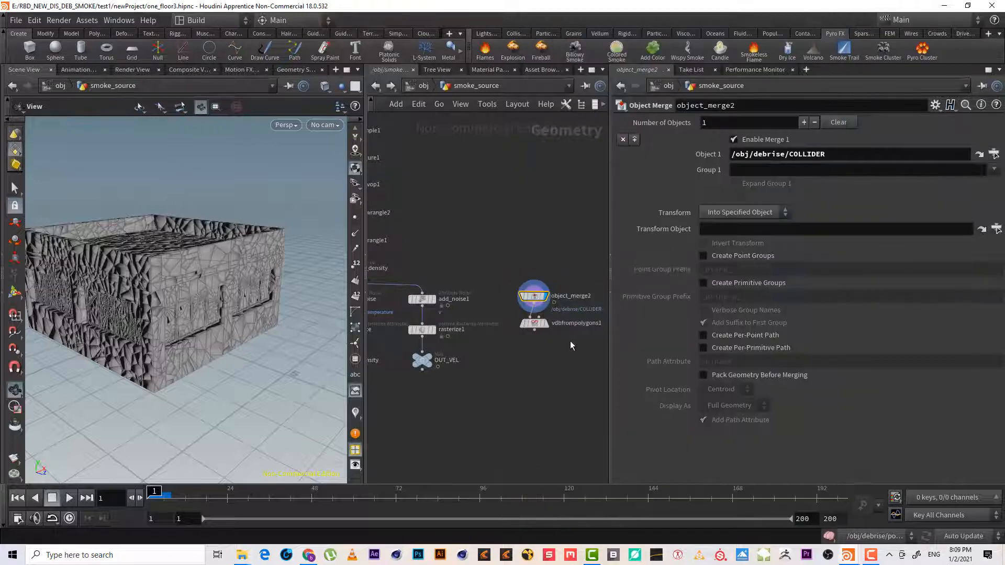
{"action": "scroll", "coordinate": [568, 347], "scroll_direction": "up", "scroll_amount": 2}
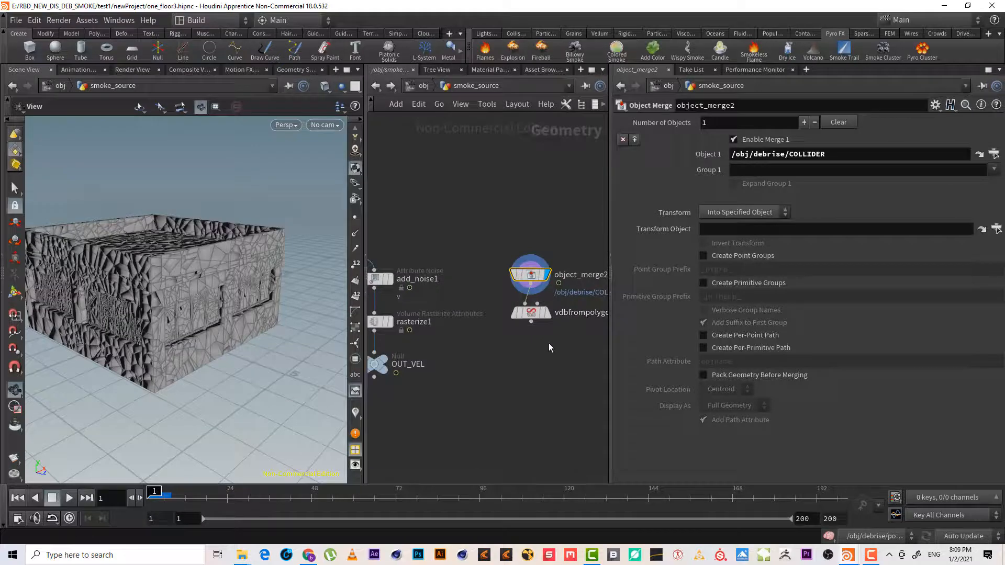
{"action": "scroll", "coordinate": [549, 343], "scroll_direction": "up", "scroll_amount": 3}
{"action": "left_click", "coordinate": [497, 314]}
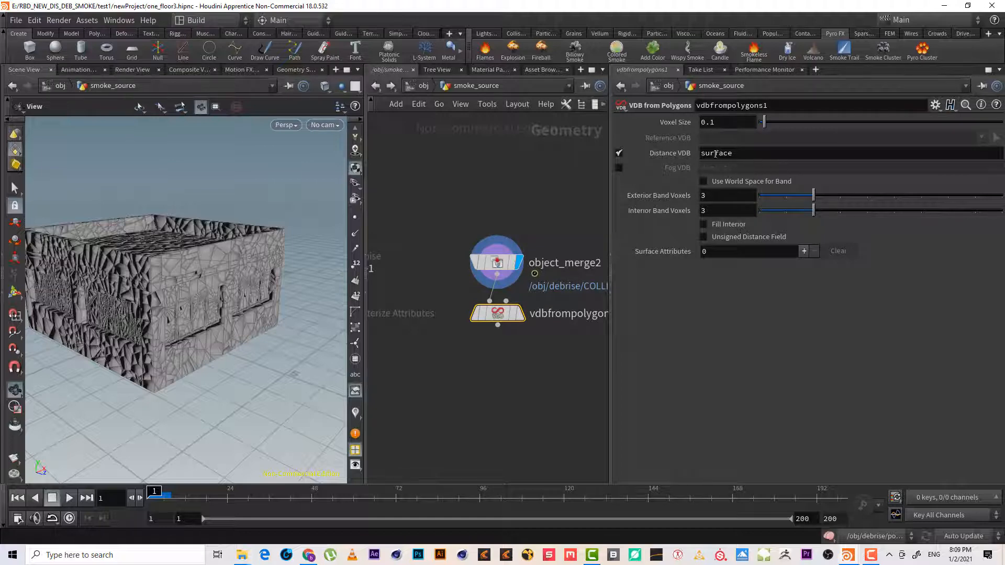
{"action": "double_click", "coordinate": [804, 152]}
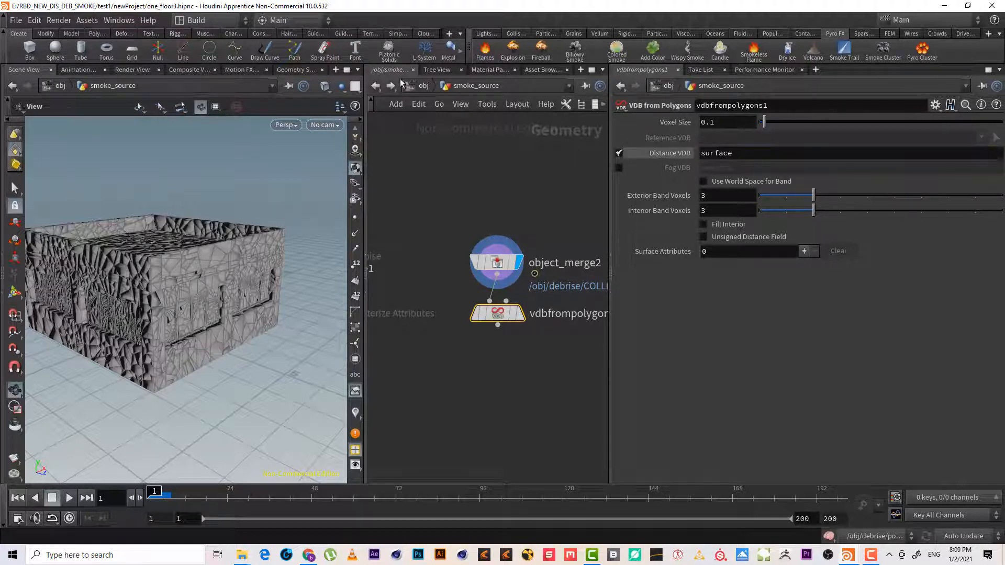
In the smoke_simulation network, set the Initialize preset of volumesource2 to Collision
{"action": "left_click", "coordinate": [422, 86]}
{"action": "double_click", "coordinate": [460, 354]}
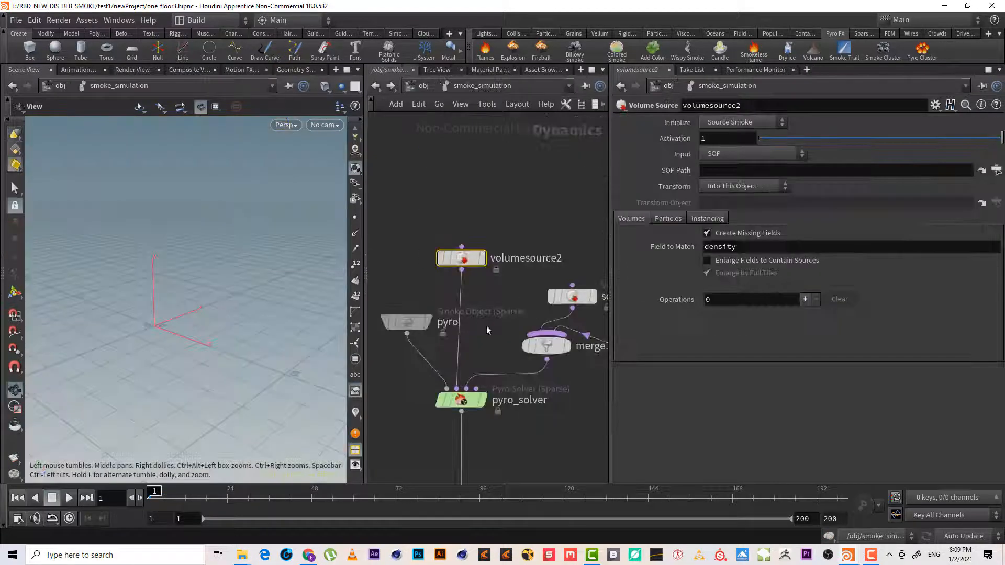
{"action": "left_click", "coordinate": [740, 122]}
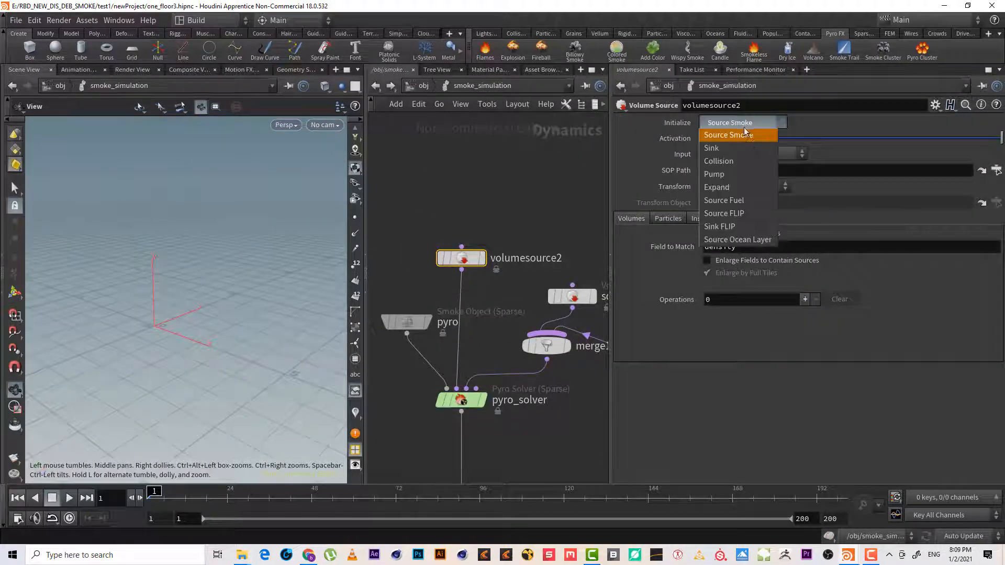
{"action": "left_click", "coordinate": [748, 163]}
{"action": "scroll", "coordinate": [539, 436], "scroll_direction": "down", "scroll_amount": 1}
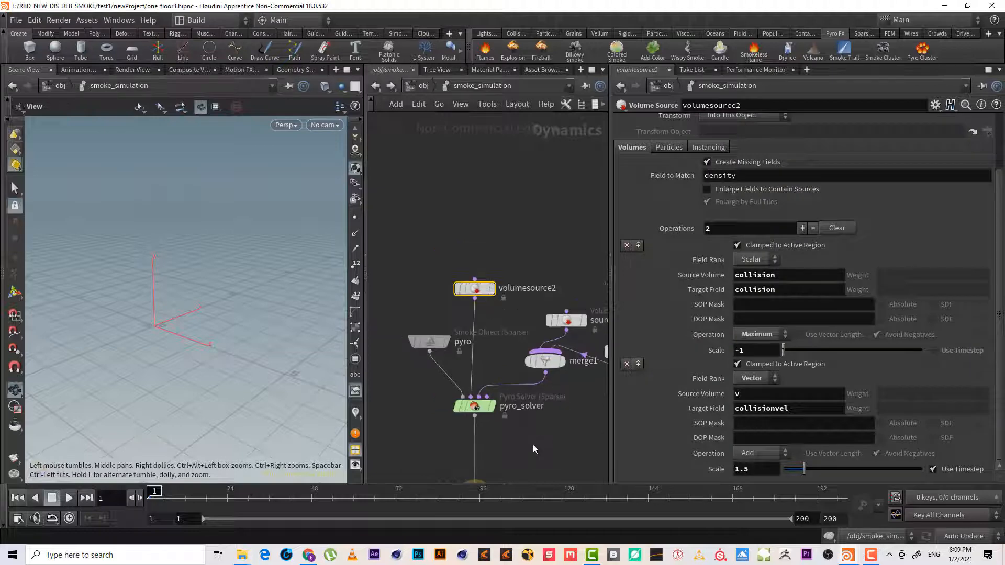
Examine the collision settings of volumesource2, especially the source volume name expected by its scalar operation
{"action": "middle_click_drag", "start_coordinate": [516, 446], "coordinate": [538, 343]}
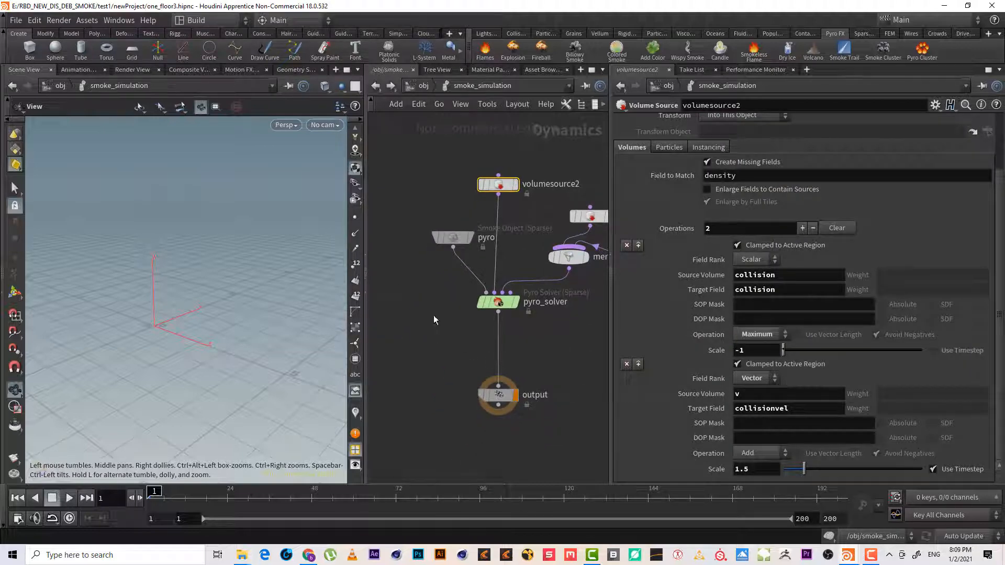
{"action": "left_click", "coordinate": [518, 35]}
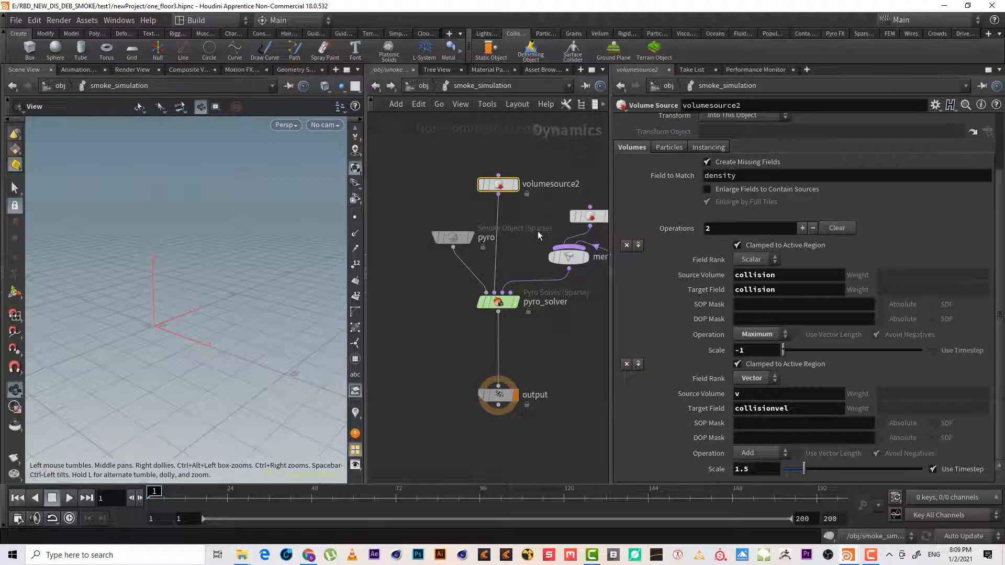
{"action": "scroll", "coordinate": [528, 209], "scroll_direction": "up", "scroll_amount": 1}
{"action": "left_click_drag", "start_coordinate": [538, 214], "coordinate": [452, 137]}
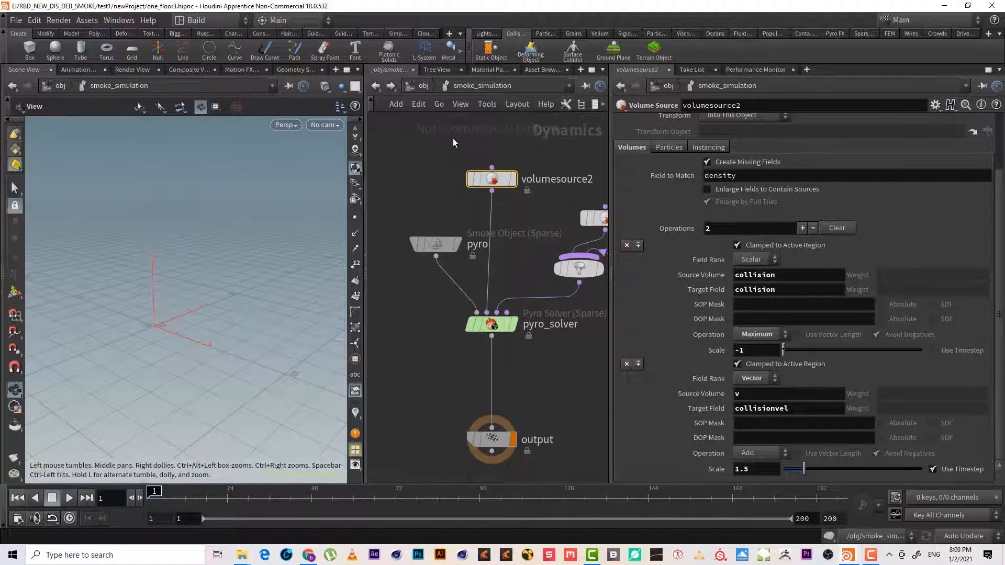
{"action": "scroll", "coordinate": [863, 219], "scroll_direction": "up", "scroll_amount": 3}
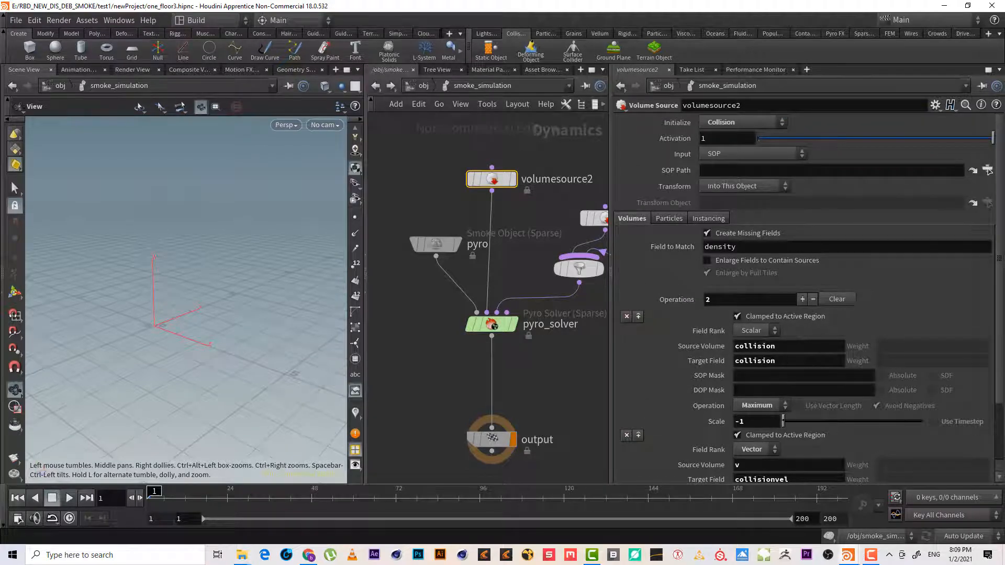
{"action": "scroll", "coordinate": [704, 280], "scroll_direction": "down", "scroll_amount": 3}
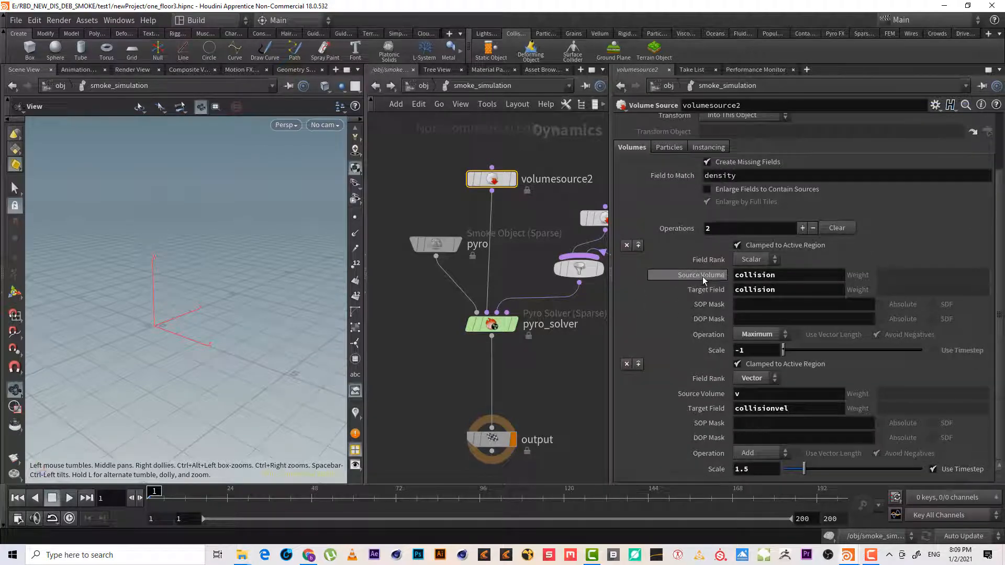
{"action": "double_click", "coordinate": [760, 275]}
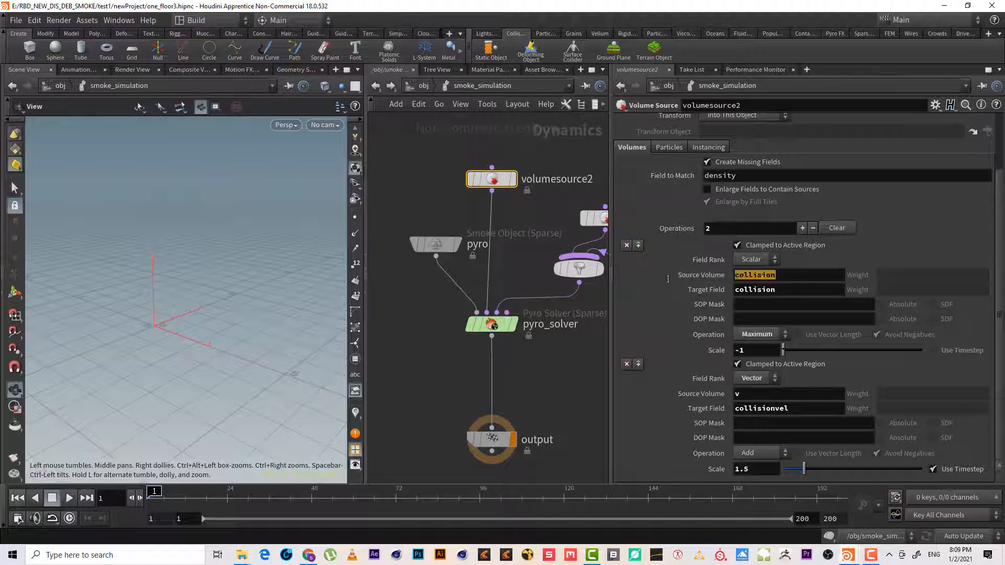
{"action": "left_click_drag", "start_coordinate": [716, 279], "coordinate": [714, 277]}
{"action": "left_click", "coordinate": [776, 269]}
Back in smoke_source, display vdbfrompolygons1 and name its Distance VDB collision
{"action": "left_click", "coordinate": [425, 86]}
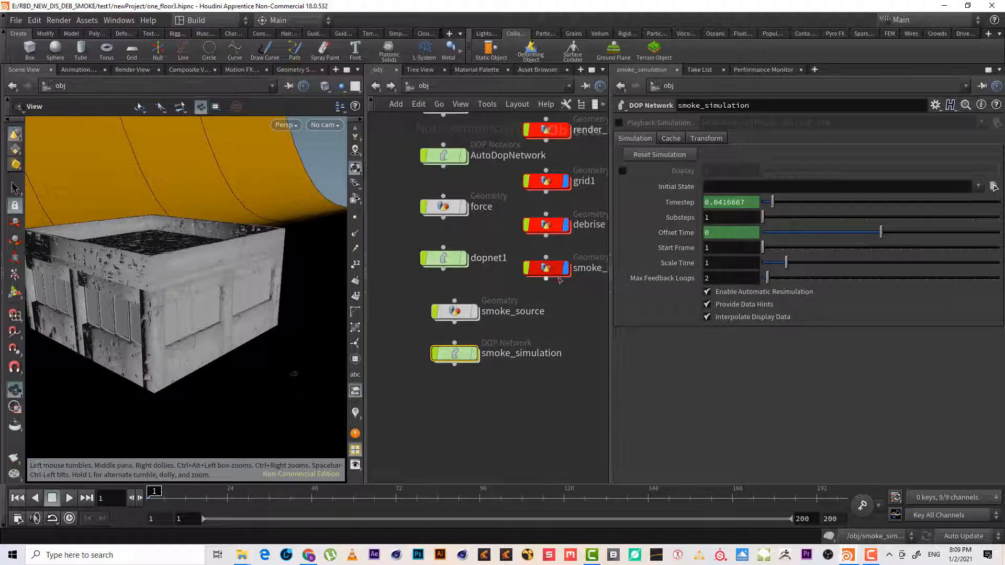
{"action": "middle_click_drag", "start_coordinate": [558, 301], "coordinate": [530, 320]}
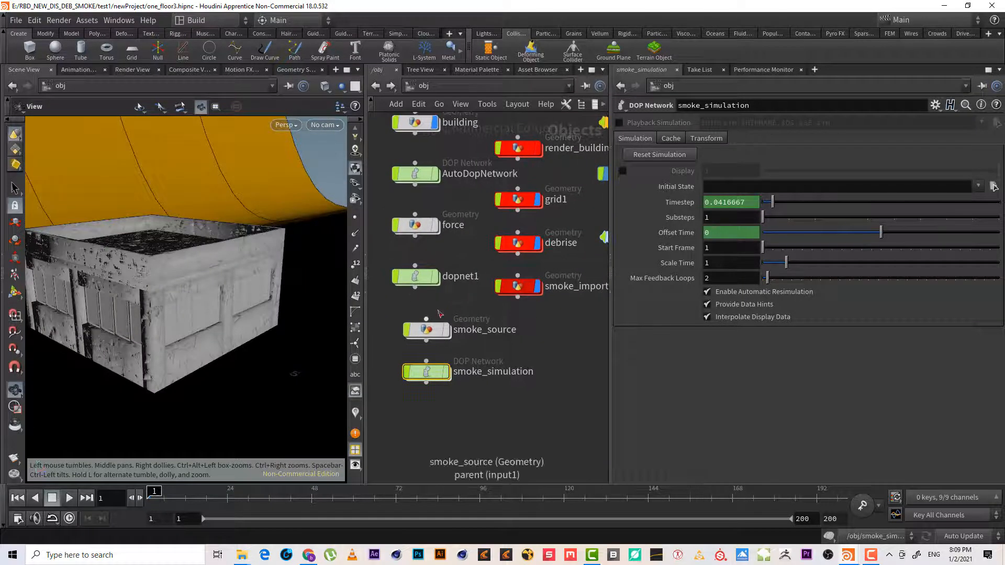
{"action": "double_click", "coordinate": [426, 330]}
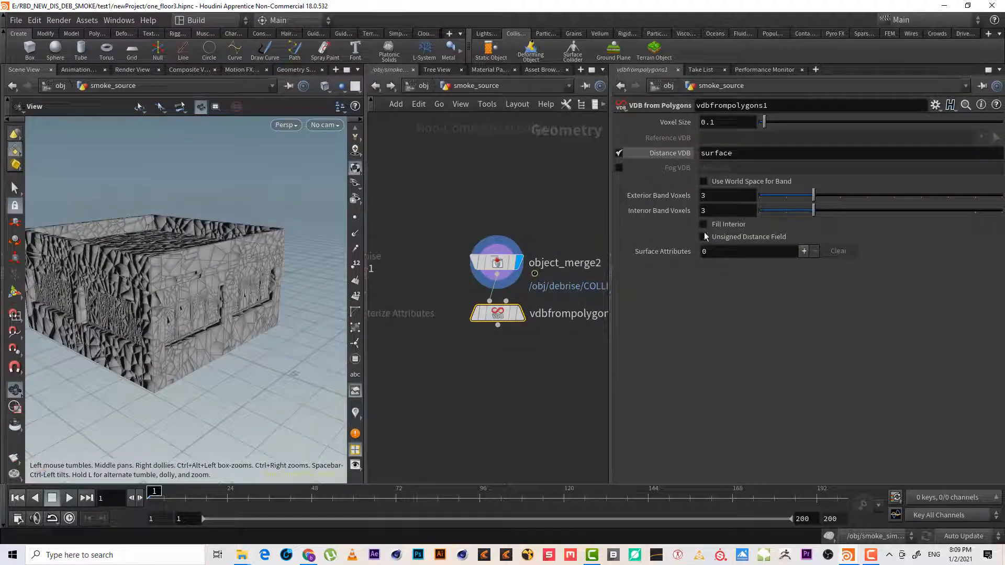
{"action": "mouse_move", "coordinate": [502, 317]}
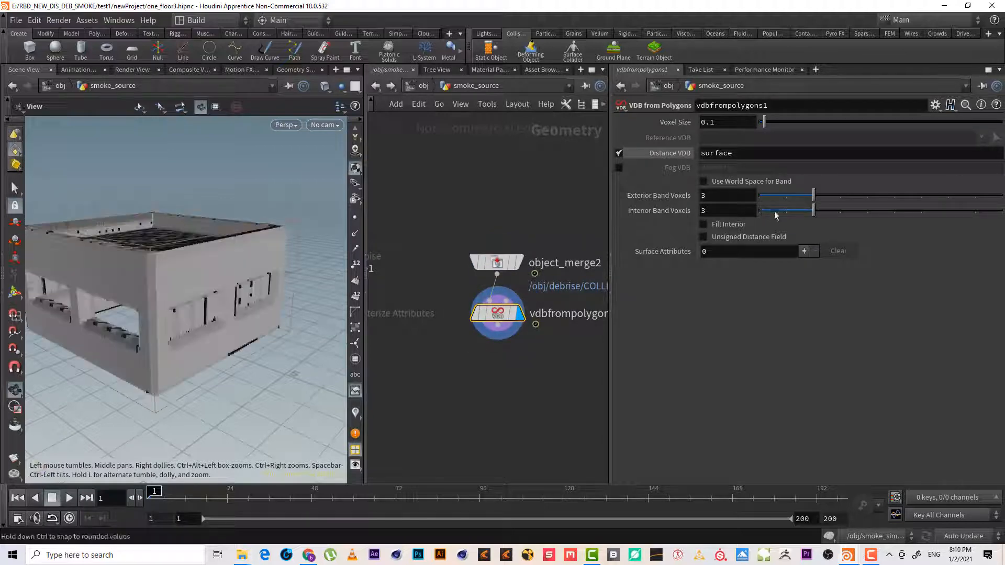
{"action": "double_click", "coordinate": [716, 153]}
{"action": "type", "text": "collision"}
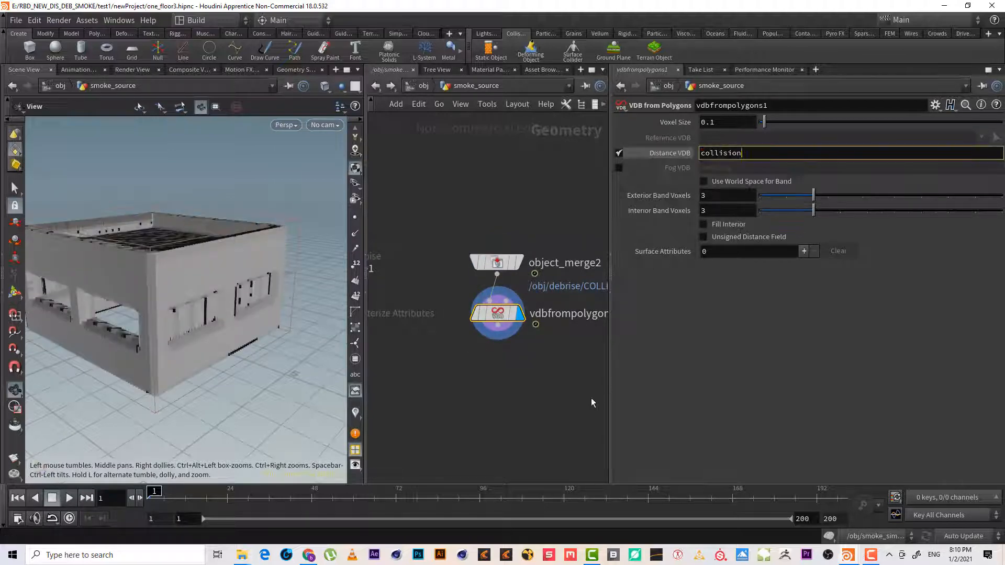
{"action": "key", "text": "Return"}
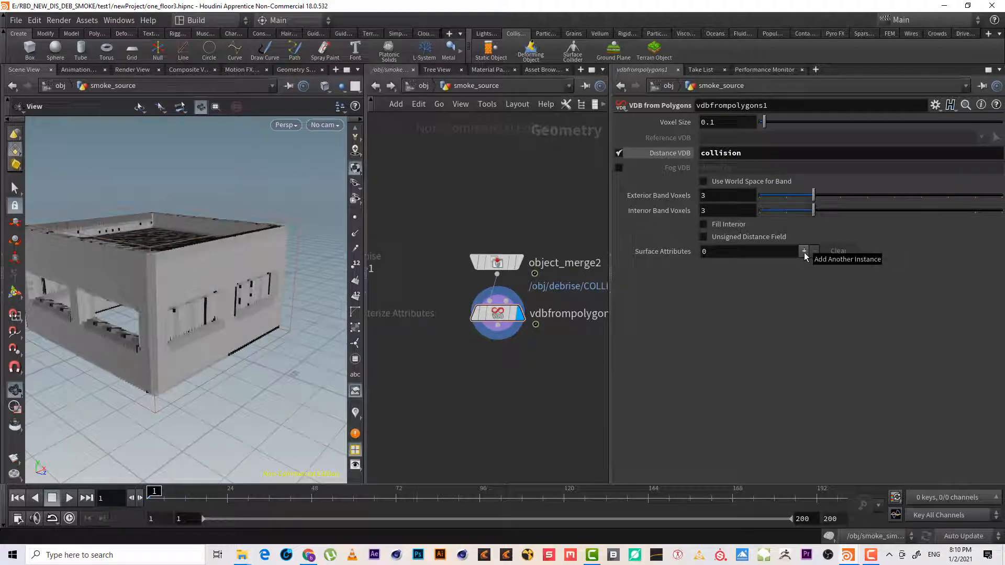
Display object_merge2 and examine the imported building geometry around the windows up close
{"action": "left_click", "coordinate": [518, 262]}
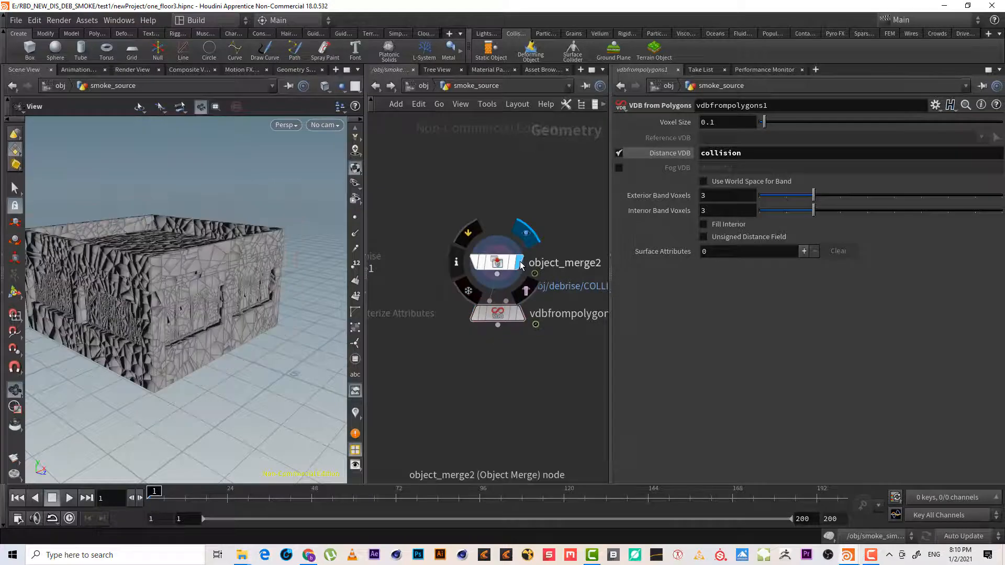
{"action": "right_click_drag", "start_coordinate": [124, 331], "coordinate": [268, 292]}
{"action": "left_click_drag", "start_coordinate": [195, 313], "coordinate": [222, 296]}
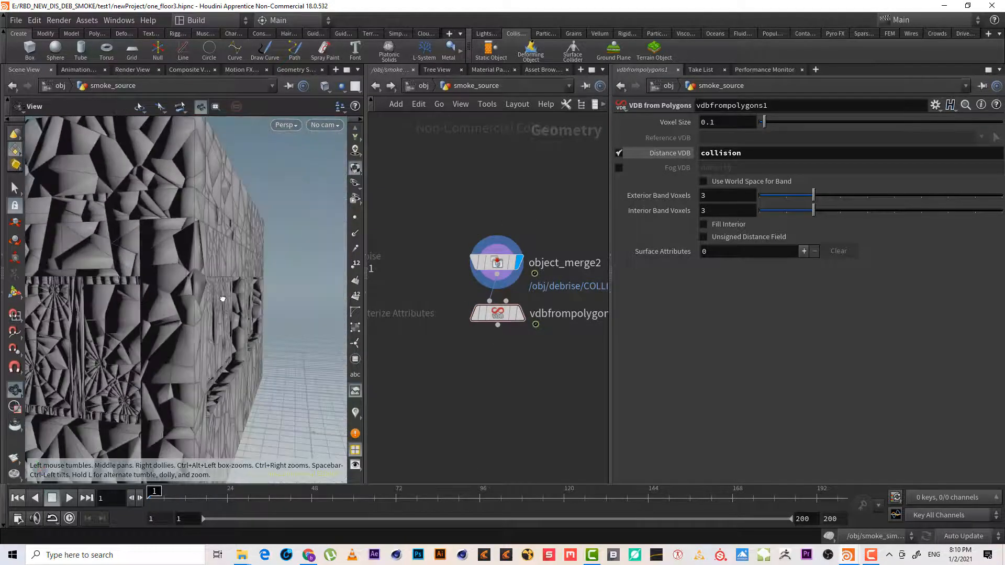
{"action": "right_click_drag", "start_coordinate": [174, 333], "coordinate": [150, 342]}
{"action": "left_click_drag", "start_coordinate": [204, 332], "coordinate": [159, 336]}
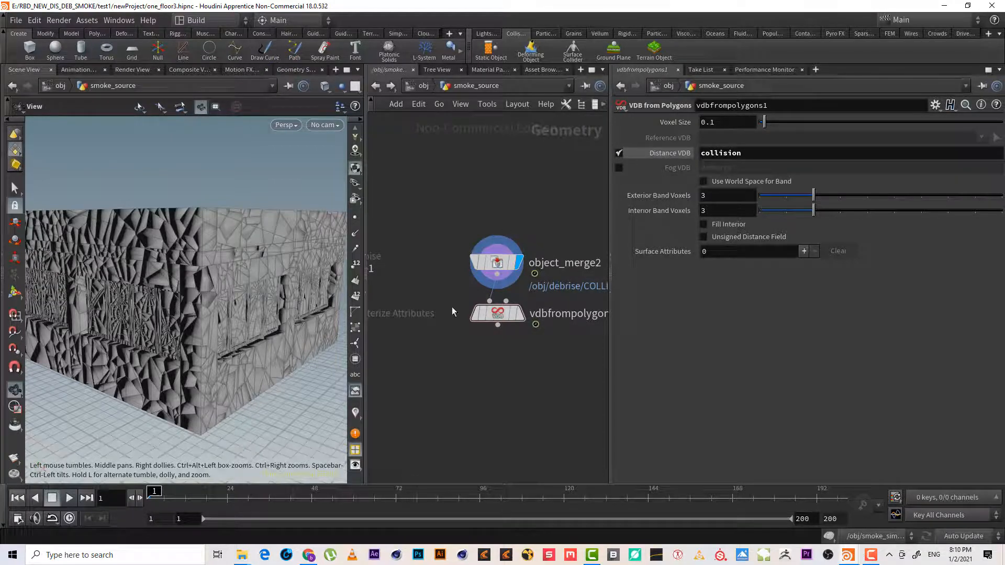
In the debrise network, display split1 and rewire the COLLIDER null to the split1 output that feeds debrissource1
{"action": "left_click", "coordinate": [429, 90]}
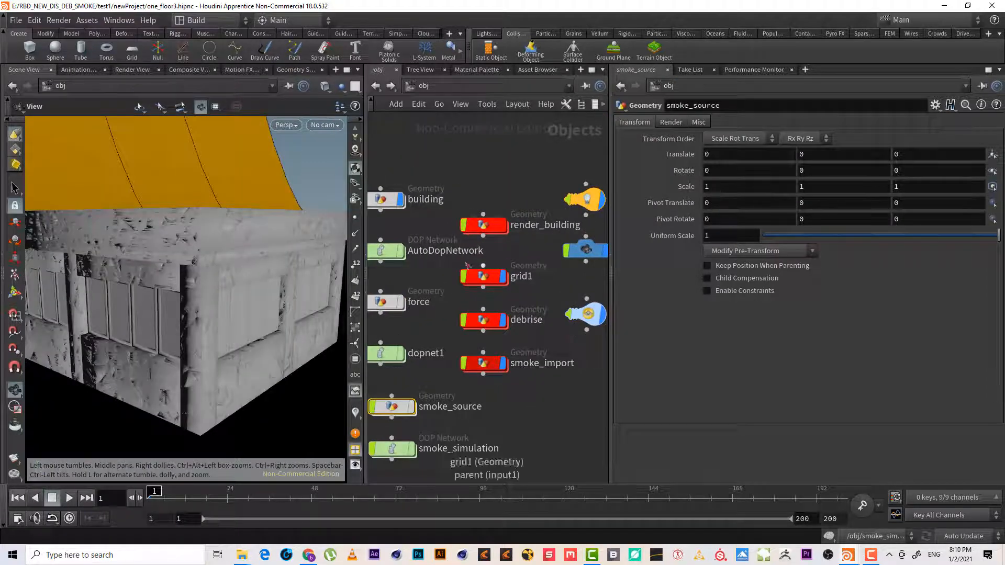
{"action": "double_click", "coordinate": [482, 321]}
{"action": "middle_click_drag", "start_coordinate": [551, 300], "coordinate": [424, 381]}
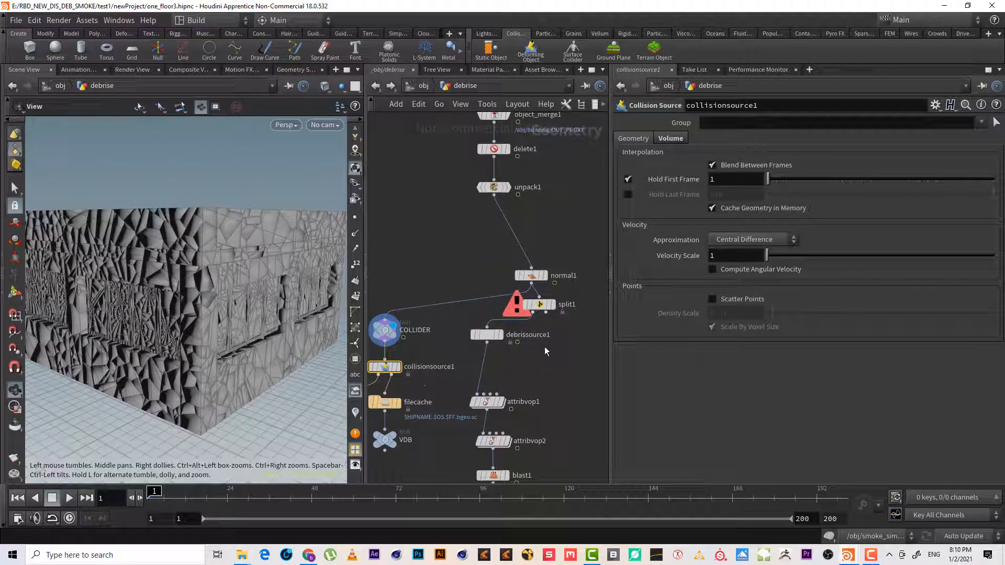
{"action": "left_click", "coordinate": [552, 305]}
{"action": "left_click", "coordinate": [540, 305]}
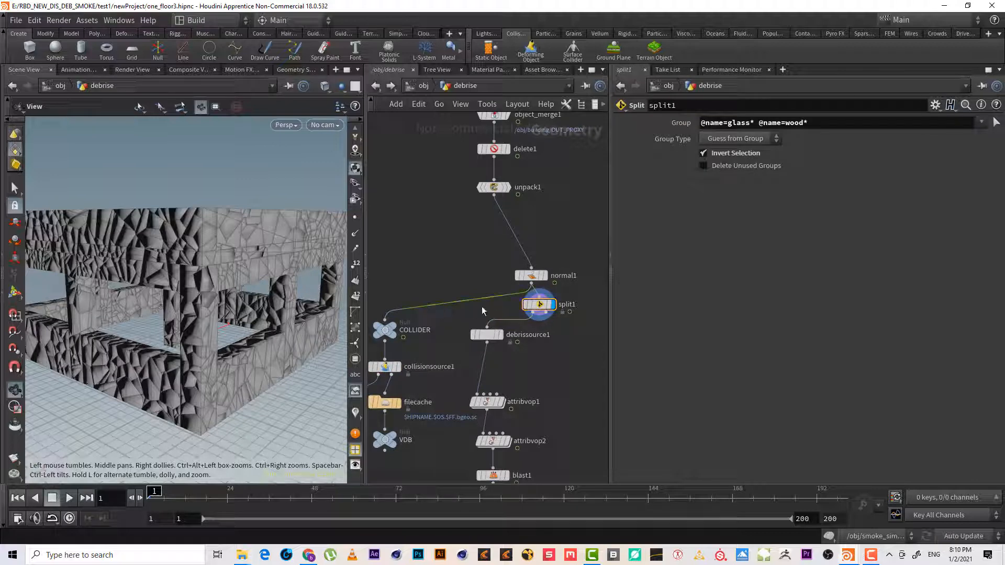
{"action": "left_click_drag", "start_coordinate": [482, 310], "coordinate": [539, 313]}
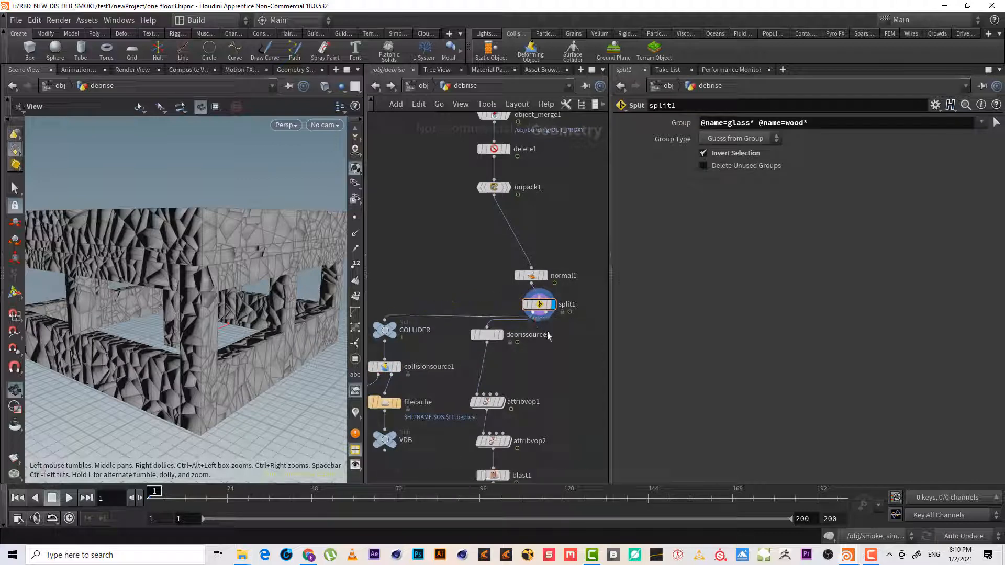
{"action": "middle_click_drag", "start_coordinate": [548, 336], "coordinate": [582, 245]}
{"action": "left_click_drag", "start_coordinate": [444, 171], "coordinate": [402, 257]}
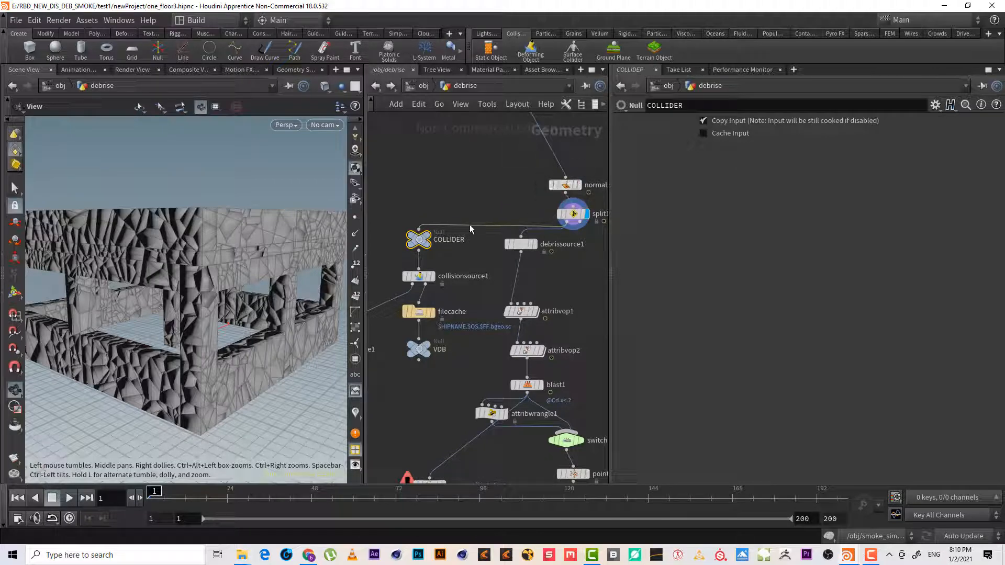
Return to the smoke_source network and display the collision volume from vdbfrompolygons1
{"action": "left_click", "coordinate": [417, 86]}
{"action": "middle_click_drag", "start_coordinate": [561, 379], "coordinate": [524, 380]}
{"action": "middle_click_drag", "start_coordinate": [438, 401], "coordinate": [580, 358]}
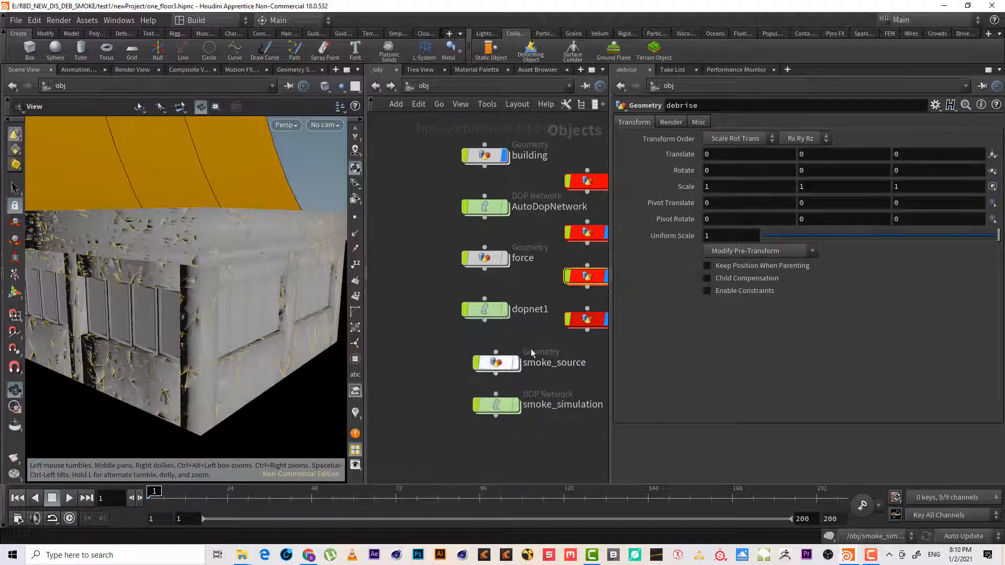
{"action": "double_click", "coordinate": [502, 365]}
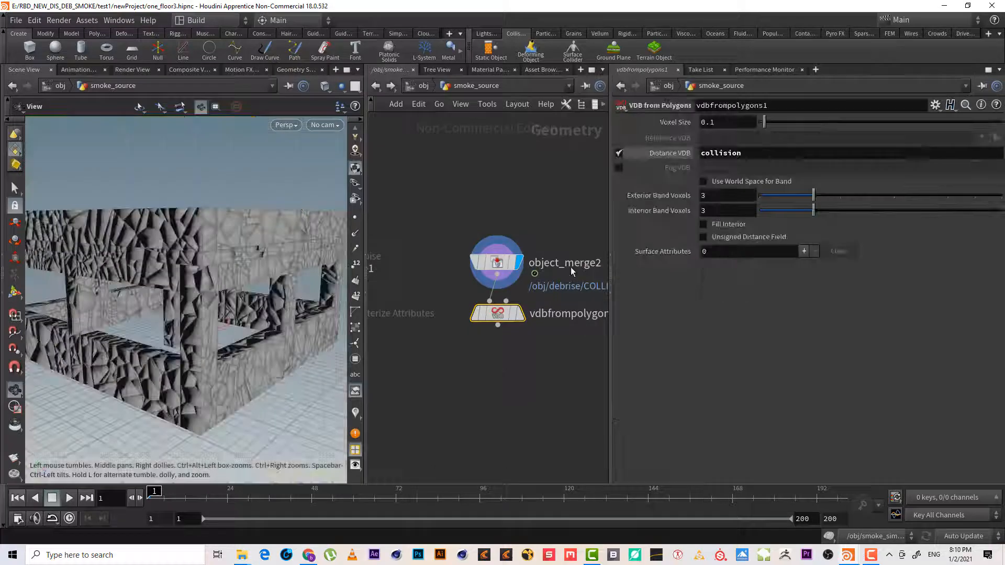
{"action": "left_click", "coordinate": [520, 313]}
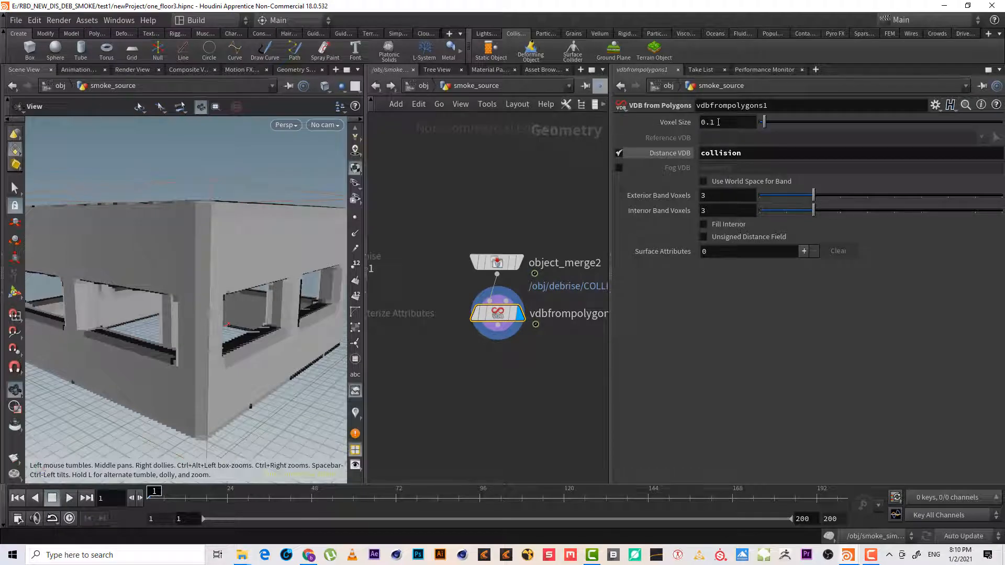
Check the Source Volume name of the vector operation on volumesource2 in the smoke_simulation network
{"action": "left_click", "coordinate": [423, 85]}
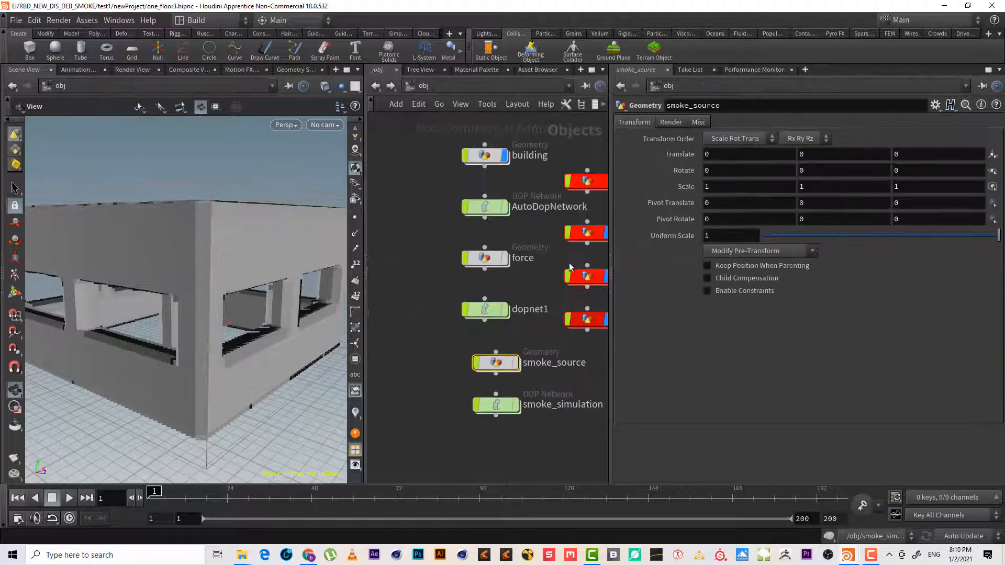
{"action": "mouse_move", "coordinate": [503, 409]}
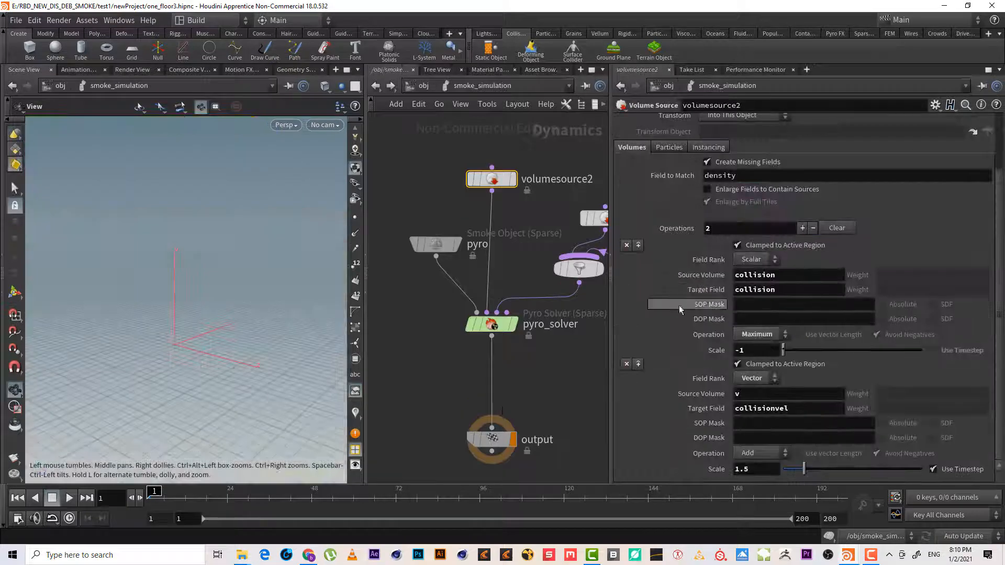
{"action": "left_click_drag", "start_coordinate": [789, 410], "coordinate": [700, 396]}
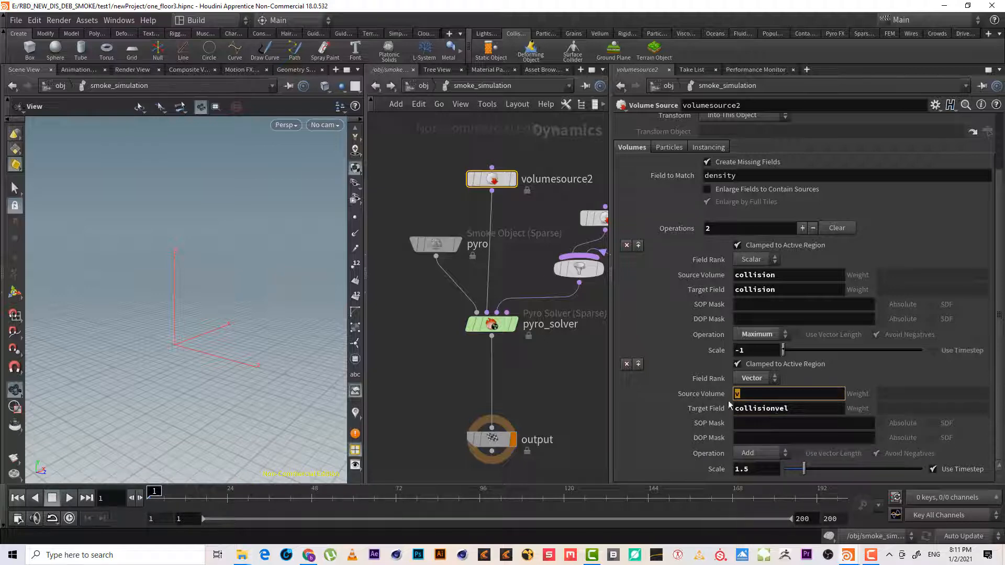
In the smoke_source network, add a surface attribute to vdbfrompolygons1 using point.v with the VDB name v
{"action": "left_click", "coordinate": [421, 89]}
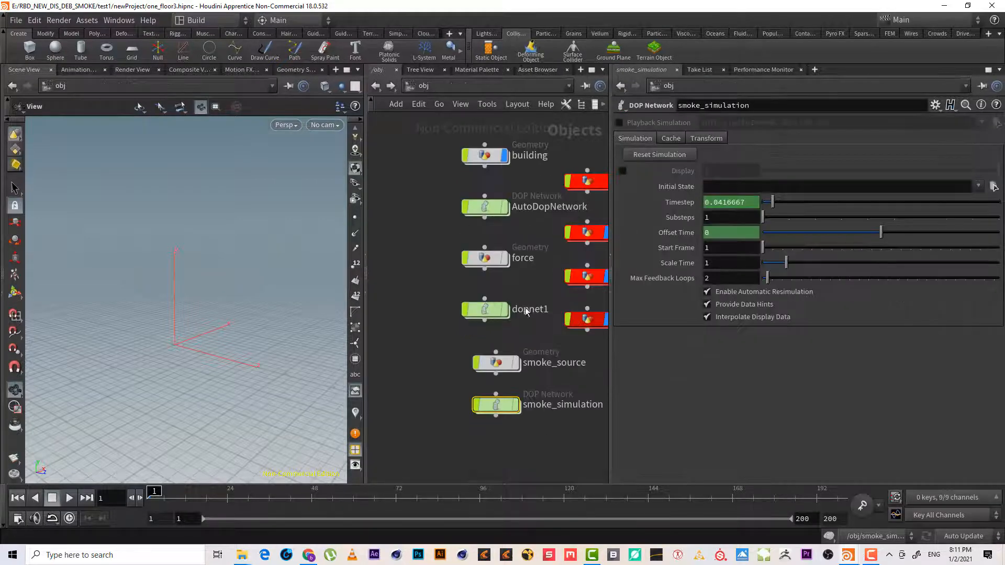
{"action": "double_click", "coordinate": [496, 363]}
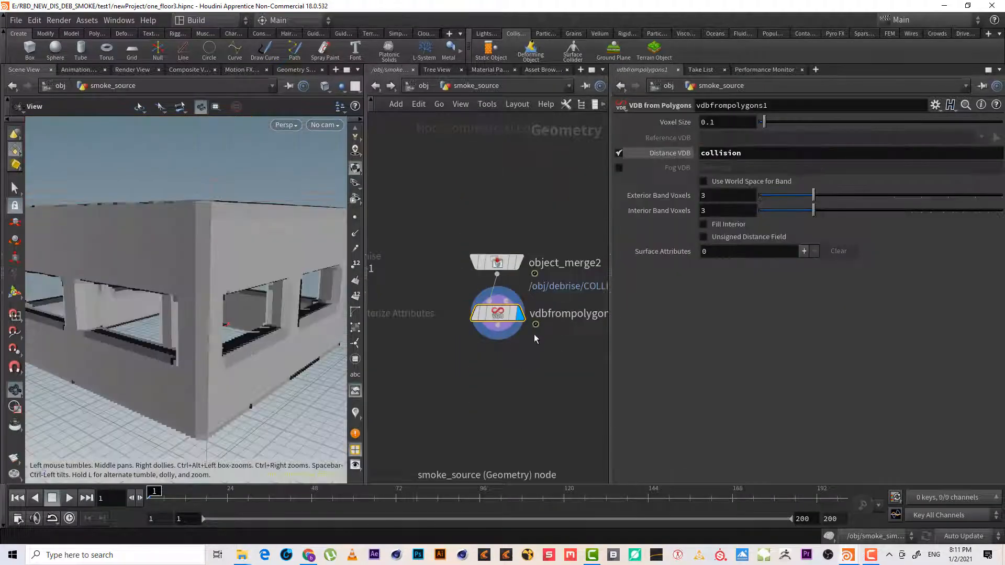
{"action": "left_click_drag", "start_coordinate": [565, 345], "coordinate": [446, 264]}
{"action": "left_click", "coordinate": [803, 252]}
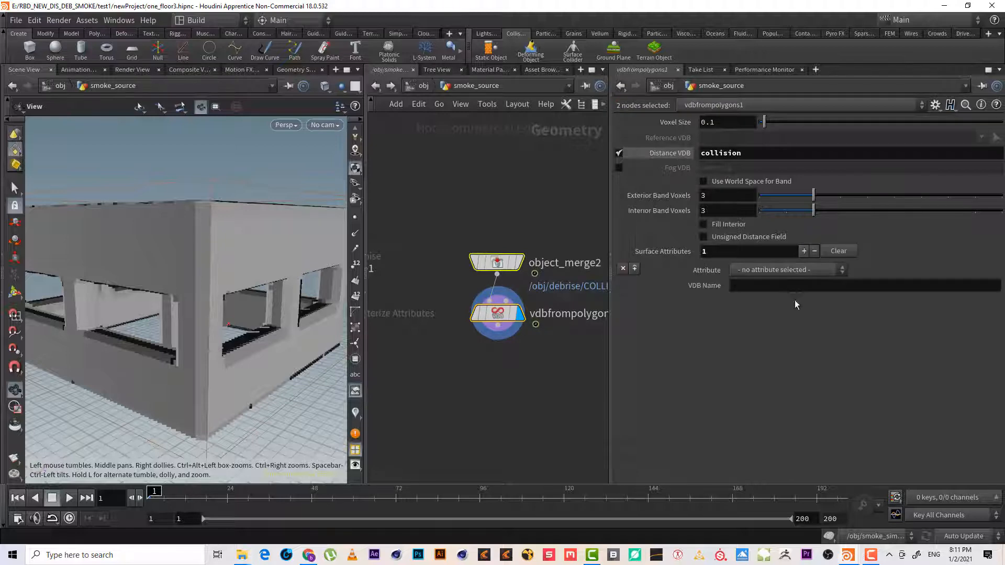
{"action": "left_click", "coordinate": [786, 271]}
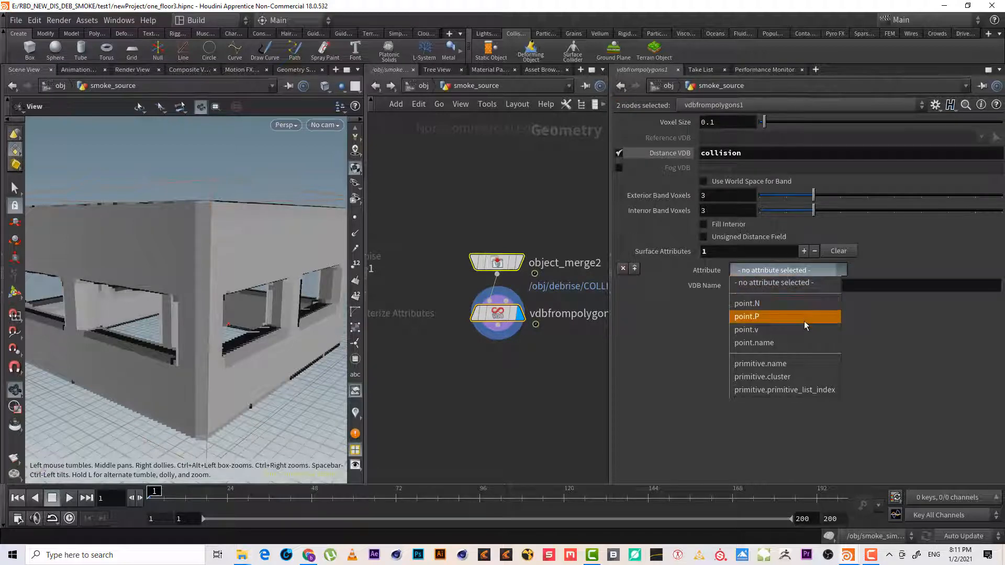
{"action": "left_click", "coordinate": [796, 329]}
{"action": "left_click", "coordinate": [773, 286]}
{"action": "type", "text": "v"}
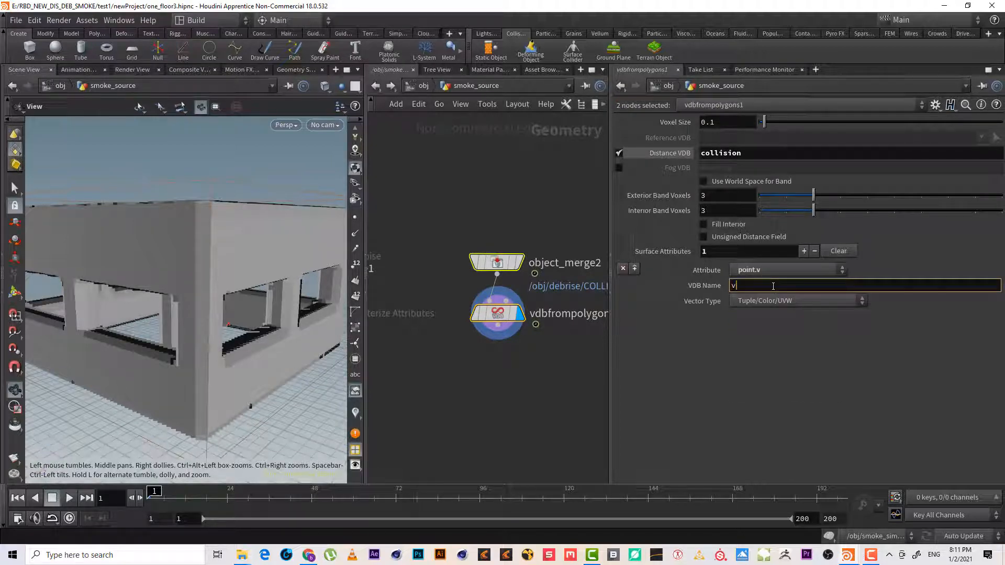
{"action": "key", "text": "Return"}
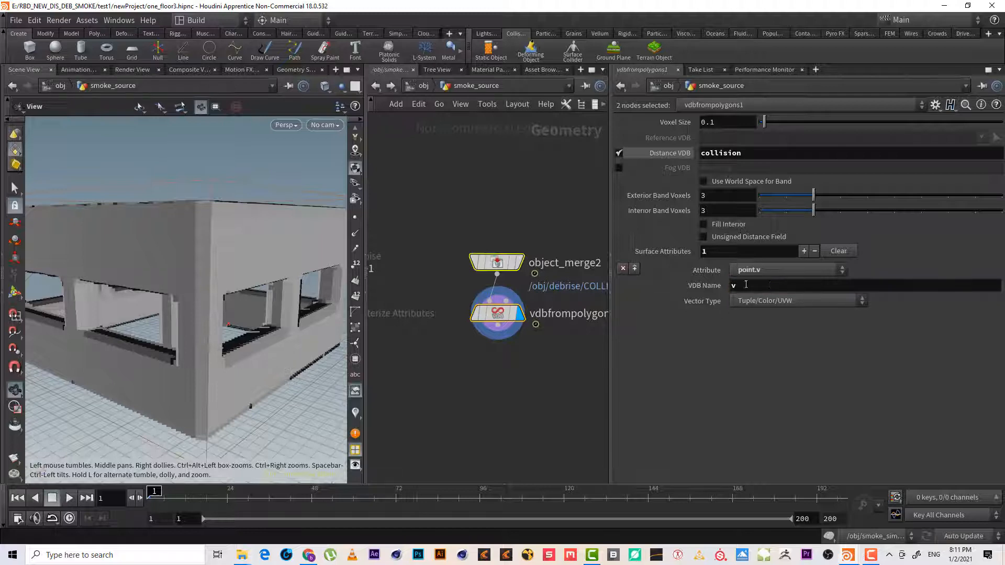
Check the density branch's add_noise and rasterize settings, including the Voxel Size expression, and compare them with object_merge2 and vdbfrompolygons1
{"action": "middle_click_drag", "start_coordinate": [518, 372], "coordinate": [611, 388]}
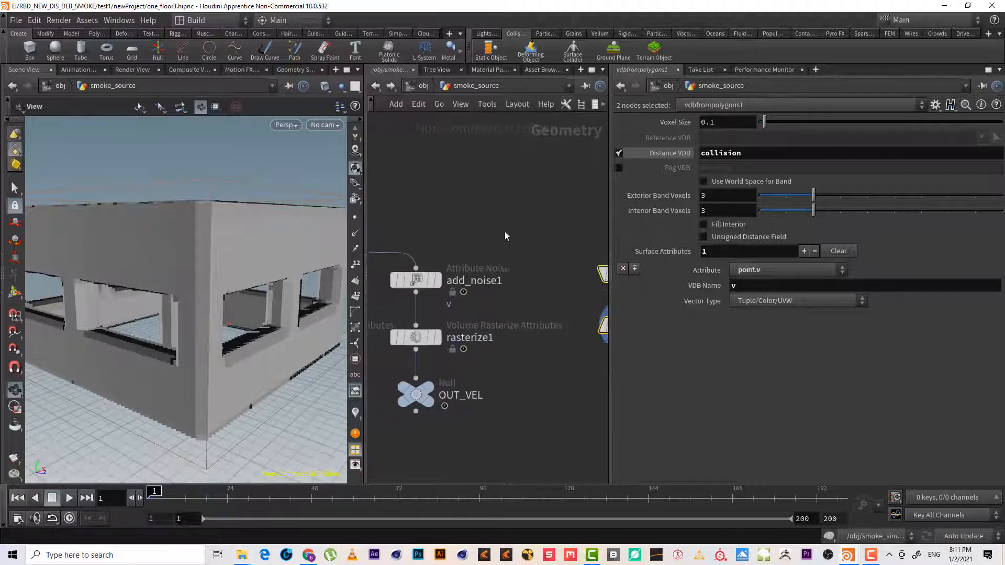
{"action": "left_click", "coordinate": [490, 212]}
{"action": "scroll", "coordinate": [491, 212], "scroll_direction": "down", "scroll_amount": 4}
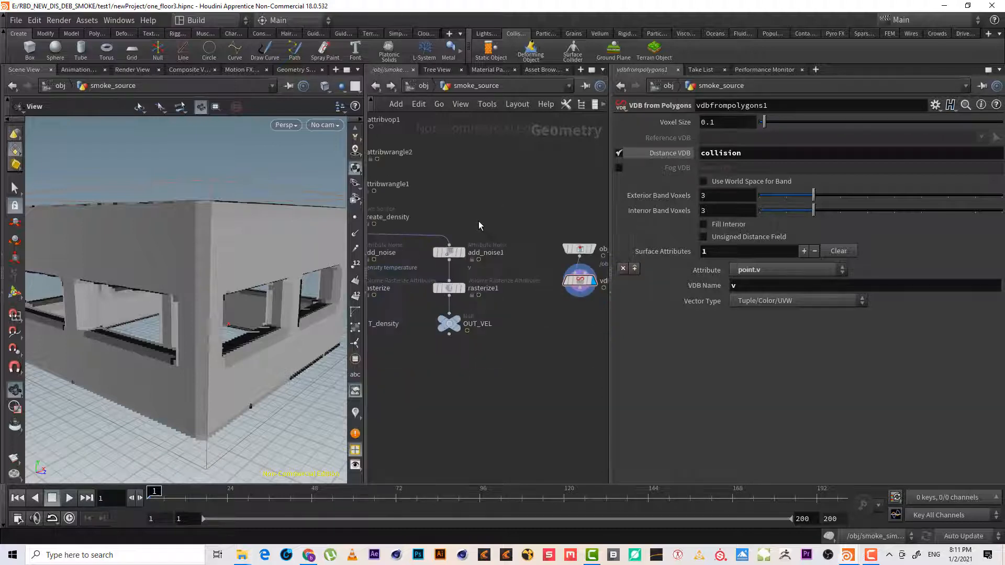
{"action": "middle_click_drag", "start_coordinate": [478, 226], "coordinate": [545, 231]}
{"action": "left_click", "coordinate": [436, 257]}
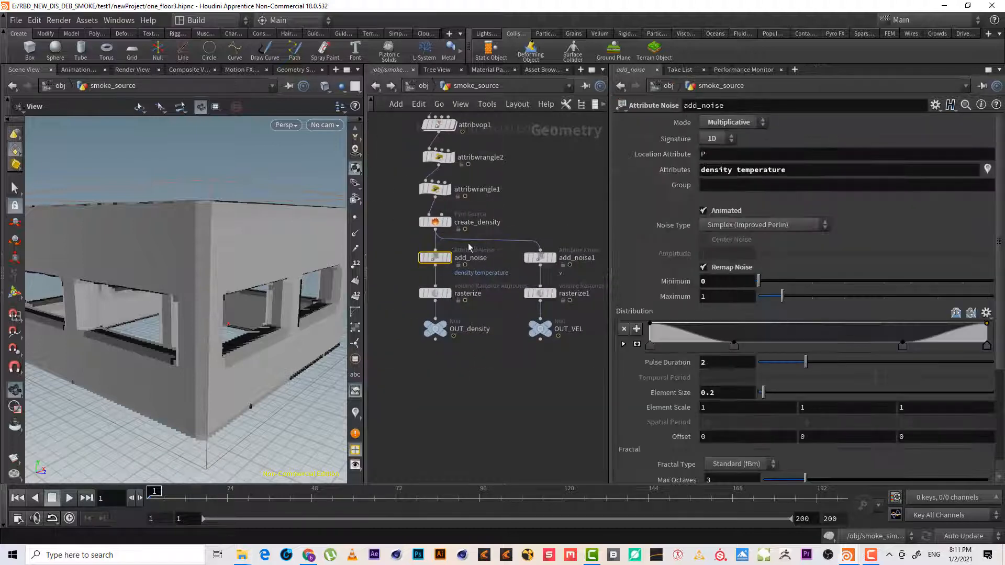
{"action": "left_click", "coordinate": [435, 293]}
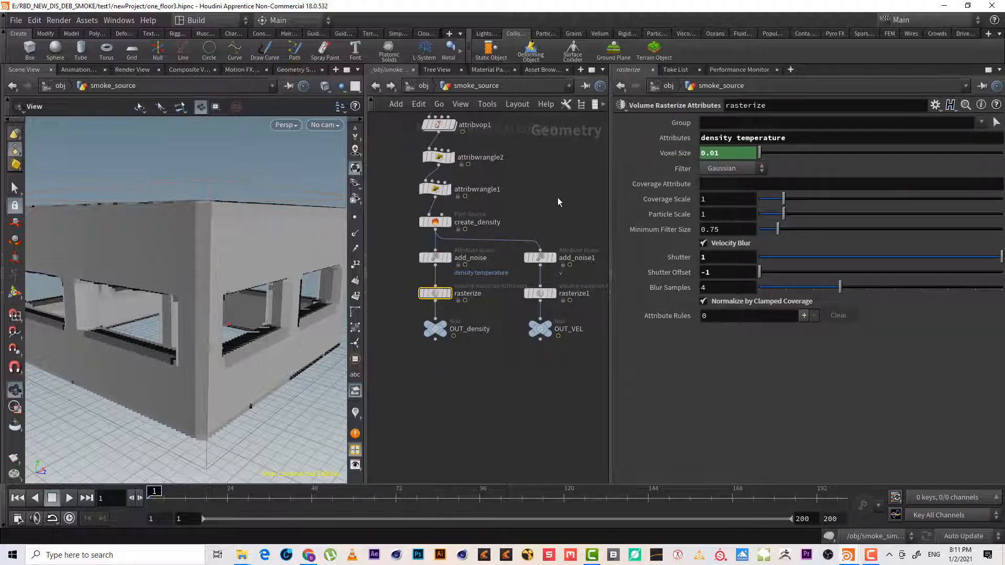
{"action": "middle_click_drag", "start_coordinate": [558, 201], "coordinate": [450, 217]}
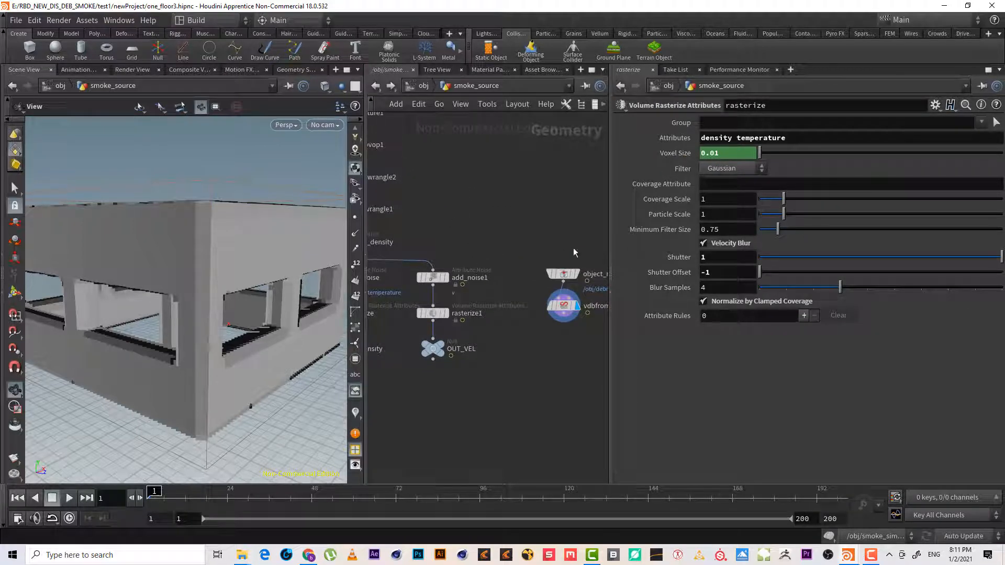
{"action": "left_click", "coordinate": [657, 157]}
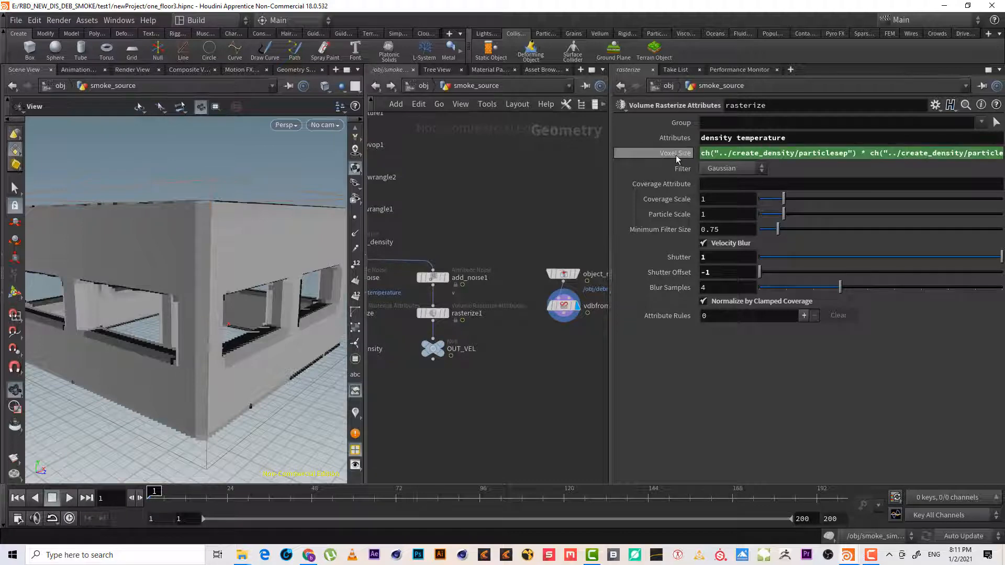
{"action": "left_click", "coordinate": [676, 157]}
{"action": "left_click", "coordinate": [563, 274]}
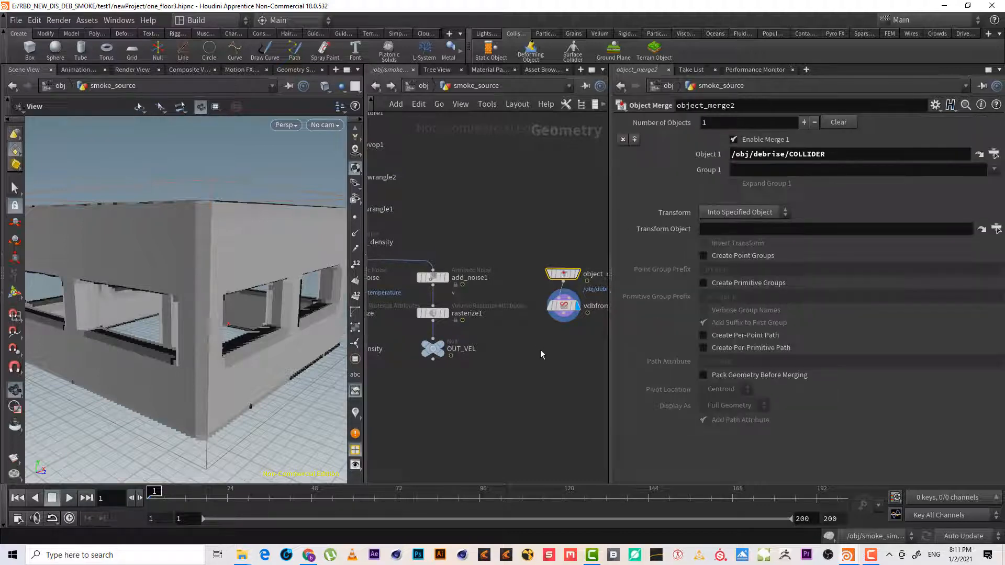
{"action": "left_click", "coordinate": [563, 306]}
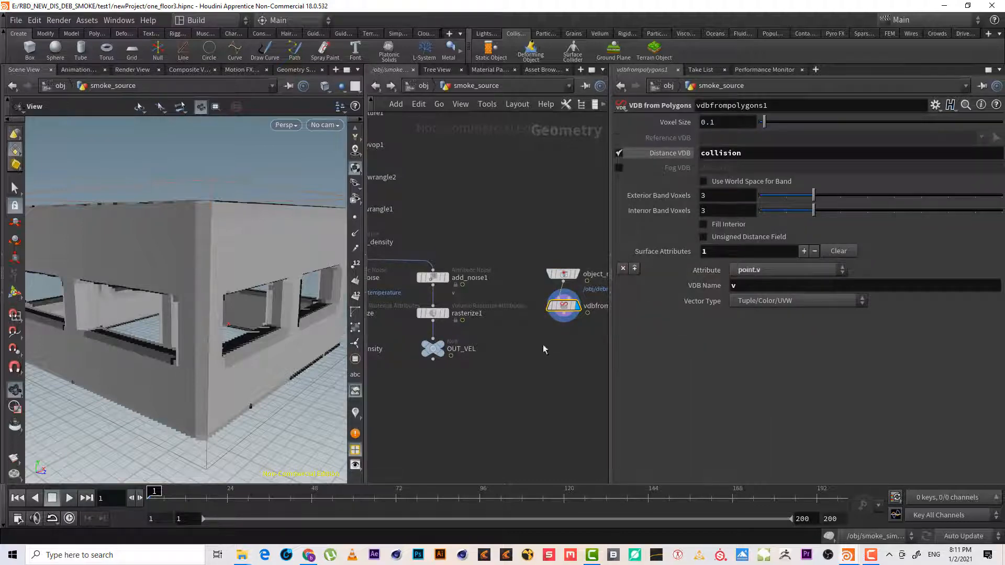
Add a null after vdbfrompolygons1 and name it OUT_COL
{"action": "left_click", "coordinate": [540, 317]}
{"action": "key", "text": "Tab"}
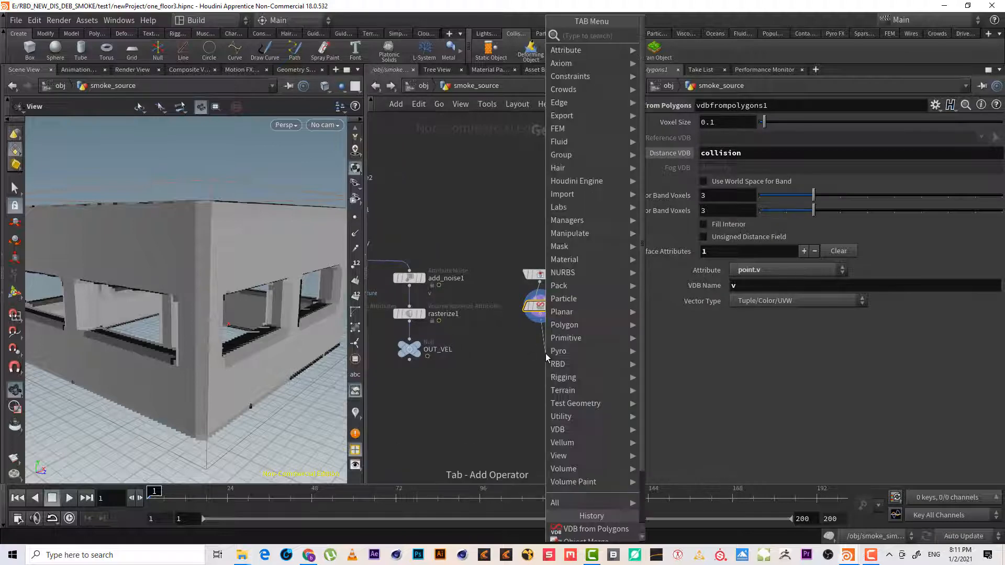
{"action": "type", "text": "nu"}
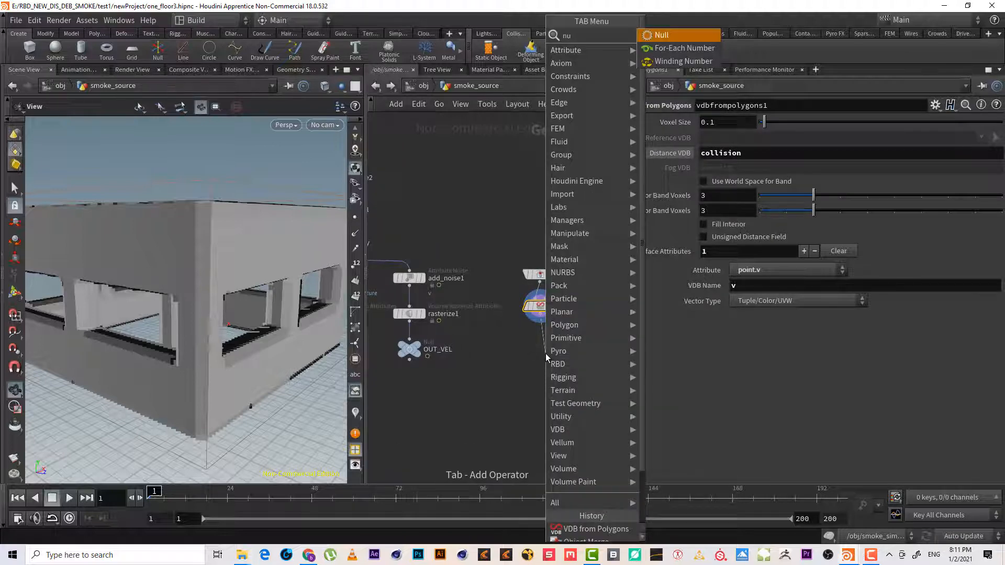
{"action": "key", "text": "Return"}
{"action": "left_click", "coordinate": [546, 353]}
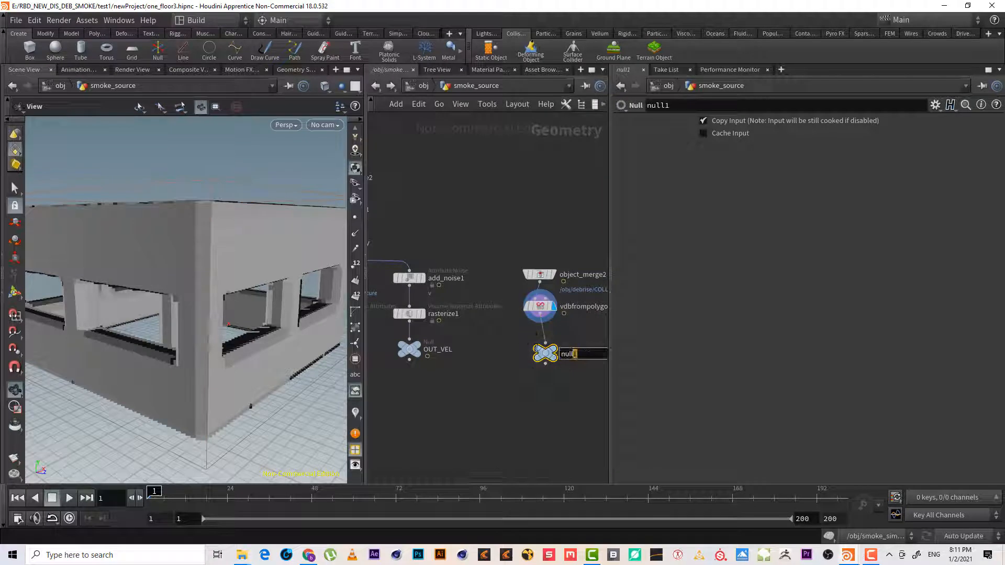
{"action": "double_click", "coordinate": [567, 353]}
{"action": "type", "text": "OUT_COL"}
{"action": "key", "text": "Return"}
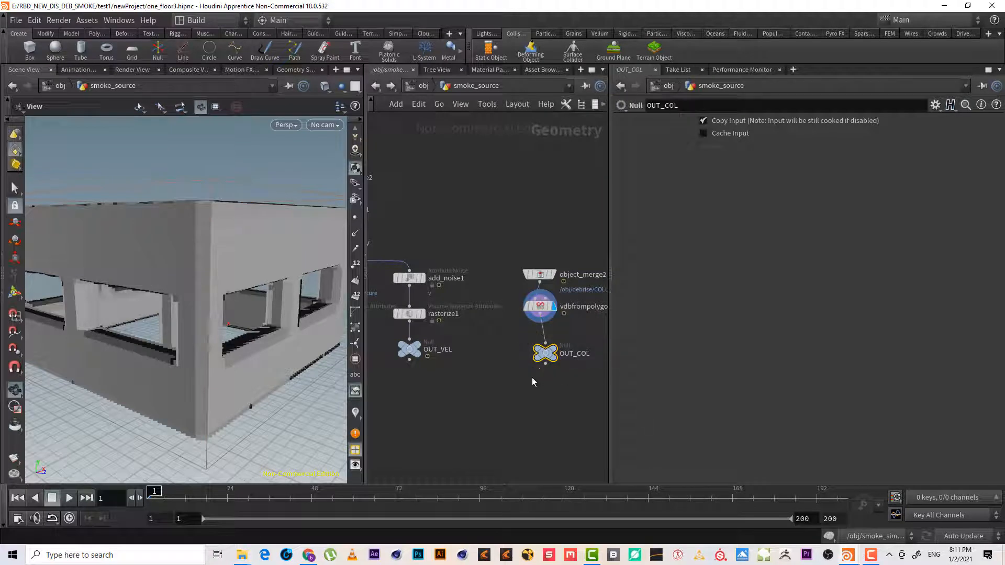
In the smoke_simulation network, set the SOP Path of volumesource2 to /obj/smoke_source/OUT_COL
{"action": "key", "text": "r"}
{"action": "left_click", "coordinate": [871, 555]}
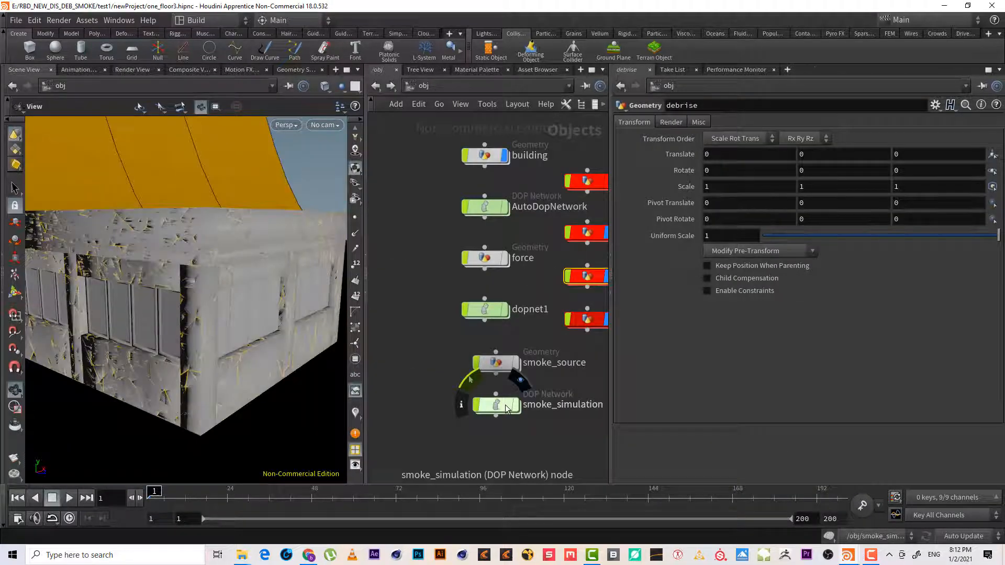
{"action": "double_click", "coordinate": [506, 408]}
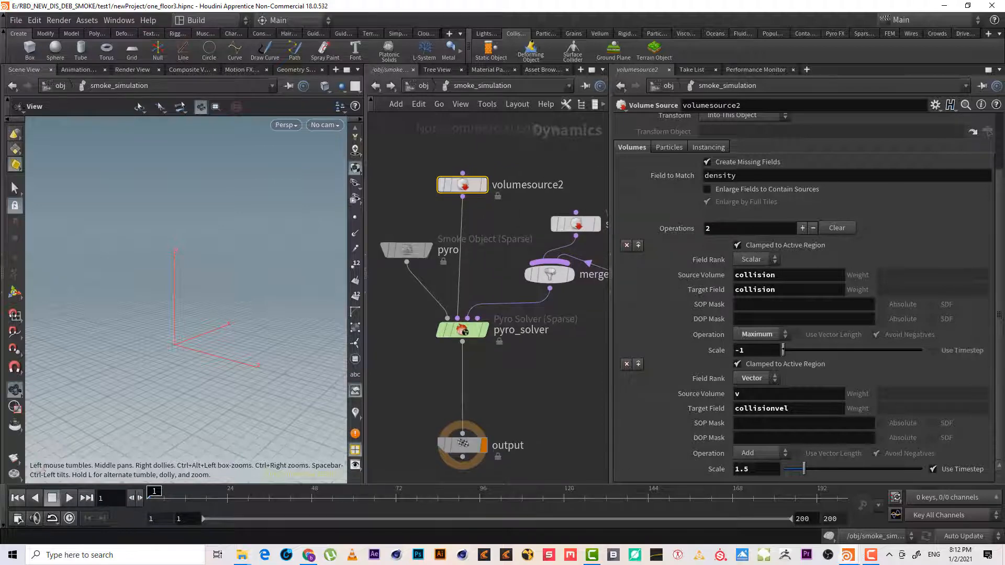
{"action": "scroll", "coordinate": [994, 246], "scroll_direction": "up", "scroll_amount": 3}
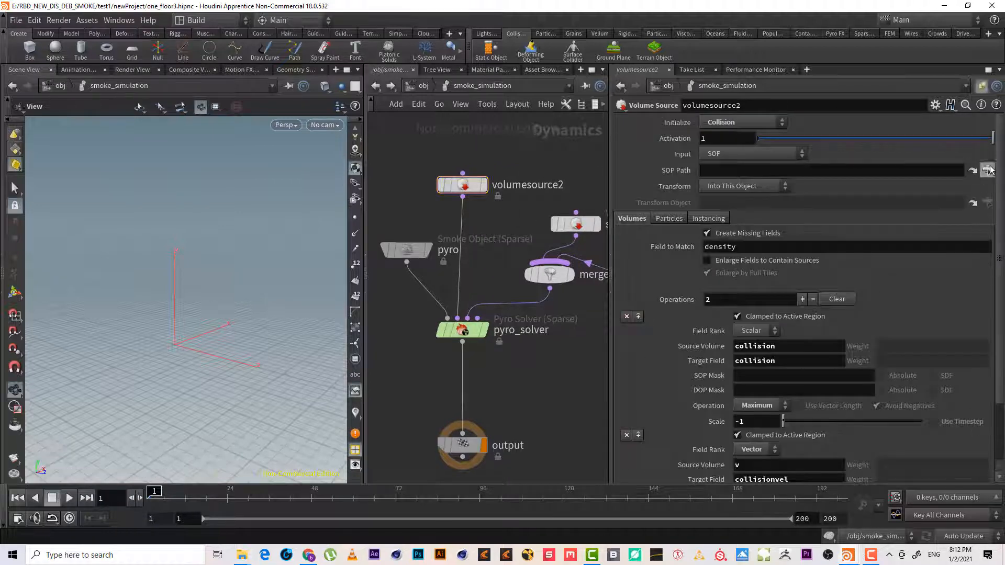
{"action": "left_click", "coordinate": [986, 170]}
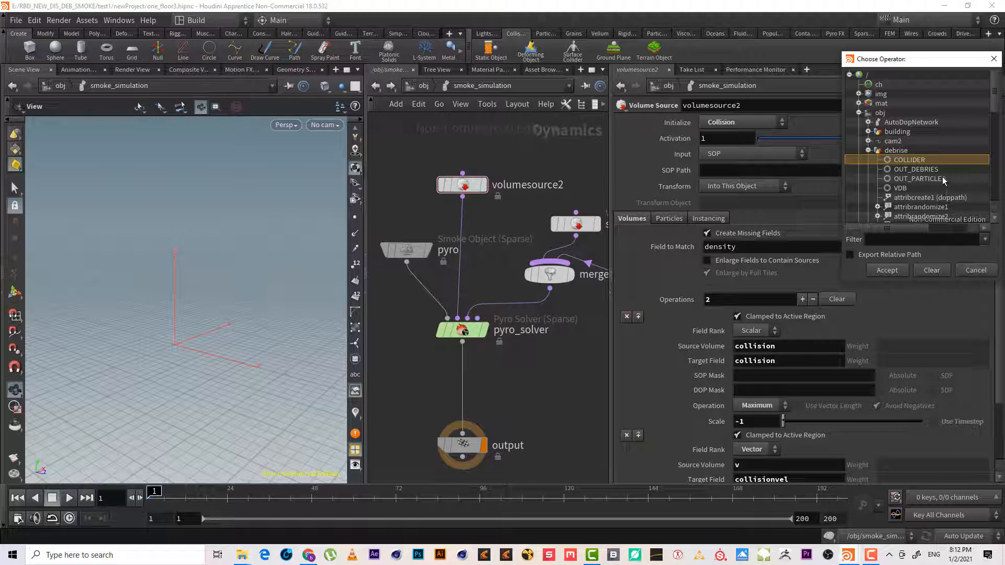
{"action": "left_click", "coordinate": [867, 151]}
{"action": "scroll", "coordinate": [990, 158], "scroll_direction": "down", "scroll_amount": 2}
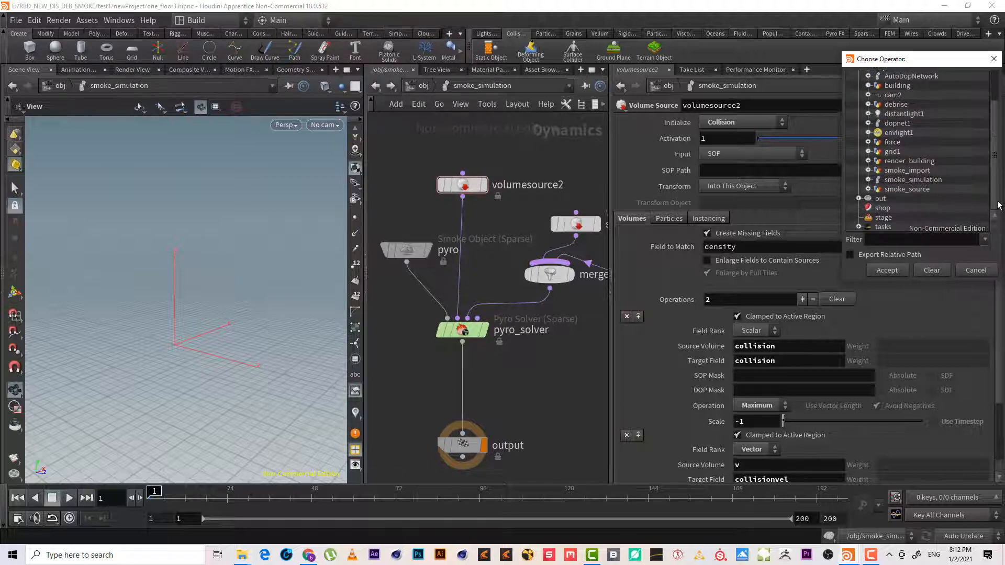
{"action": "left_click", "coordinate": [869, 190]}
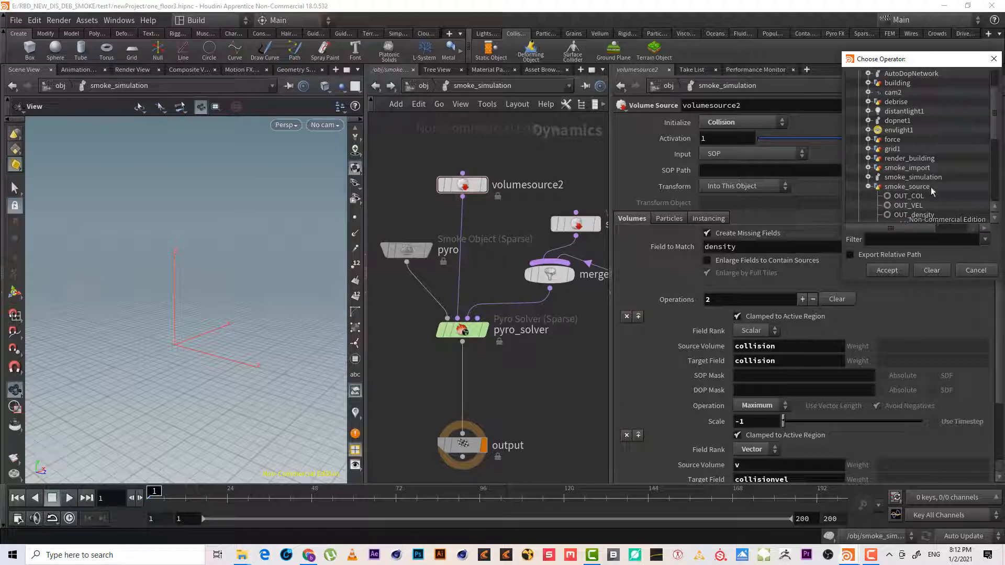
{"action": "double_click", "coordinate": [924, 197]}
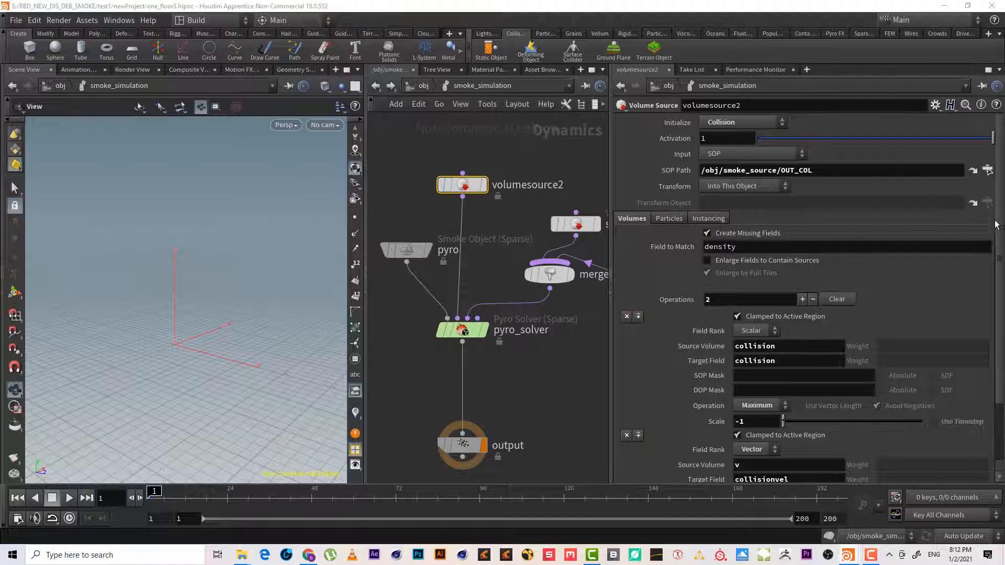
Review the volume operations of volumesource2 and the advanced collision settings of pyro_solver
{"action": "scroll", "coordinate": [996, 224], "scroll_direction": "down", "scroll_amount": 3}
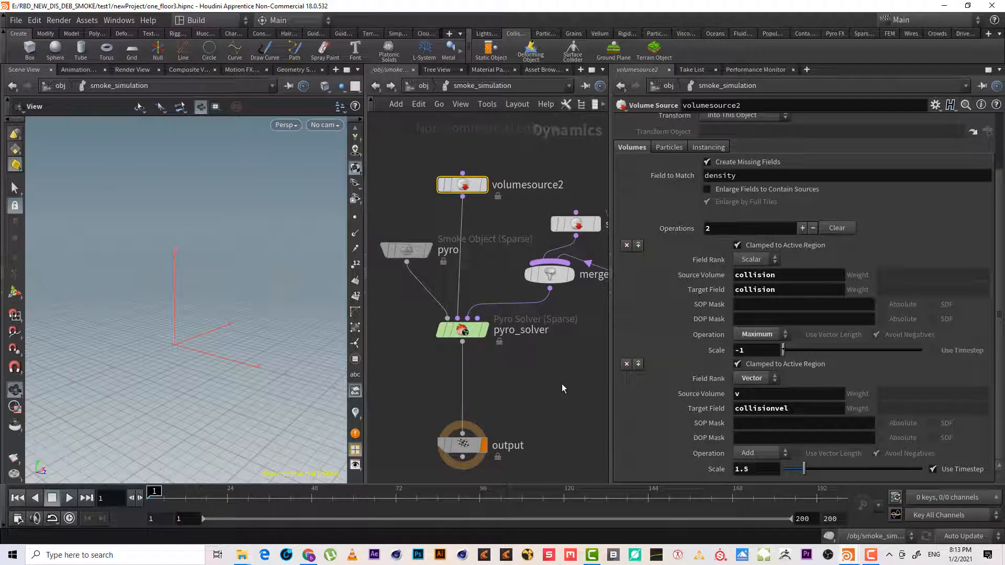
{"action": "left_click_drag", "start_coordinate": [561, 384], "coordinate": [449, 303]}
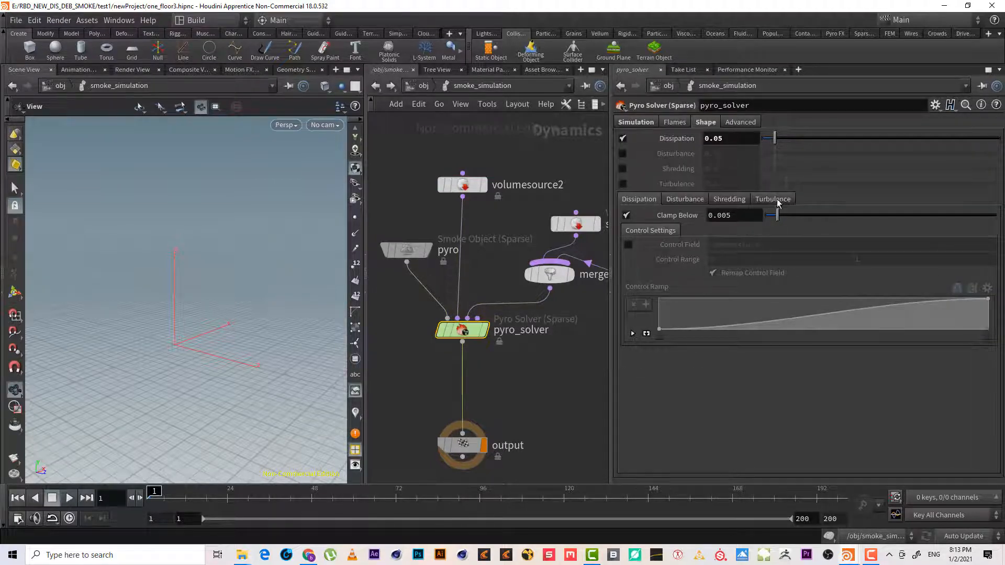
{"action": "left_click", "coordinate": [745, 122]}
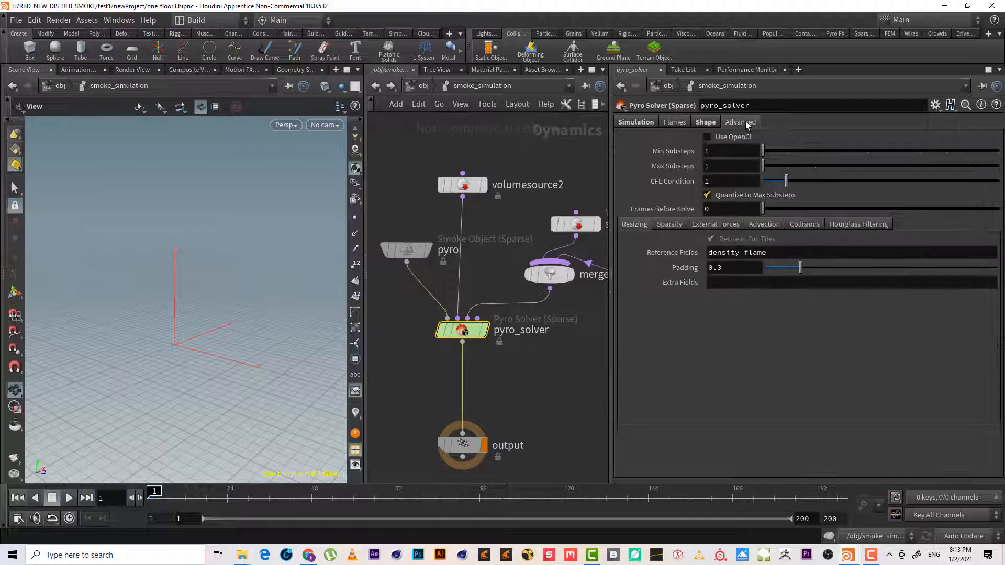
{"action": "left_click", "coordinate": [801, 224]}
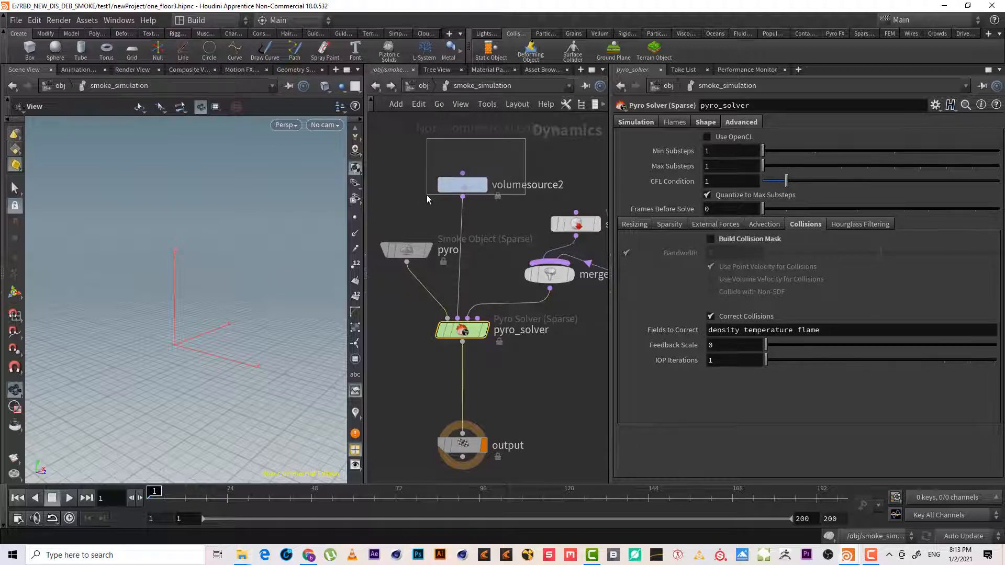
{"action": "left_click", "coordinate": [460, 184]}
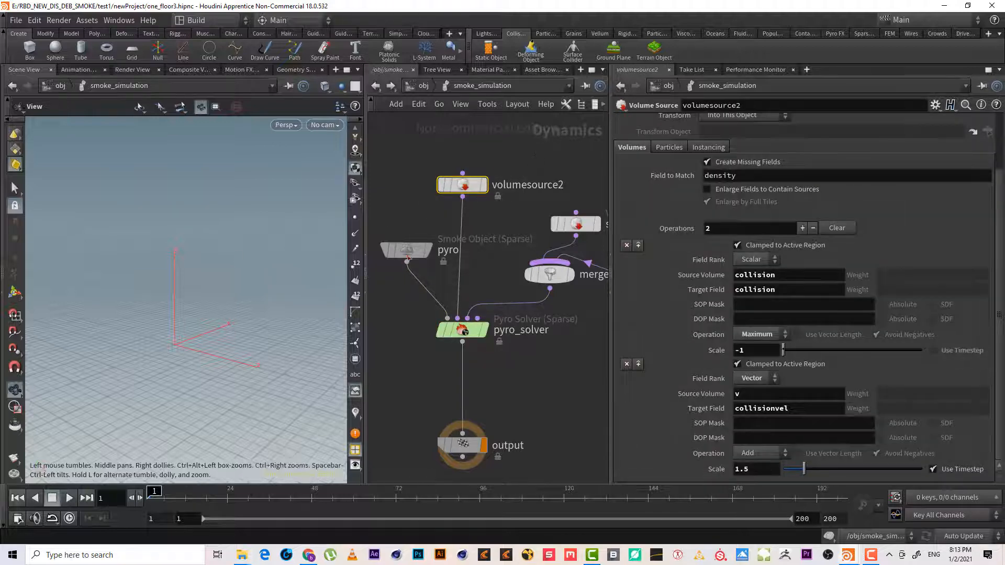
{"action": "middle_click_drag", "start_coordinate": [526, 351], "coordinate": [537, 378]}
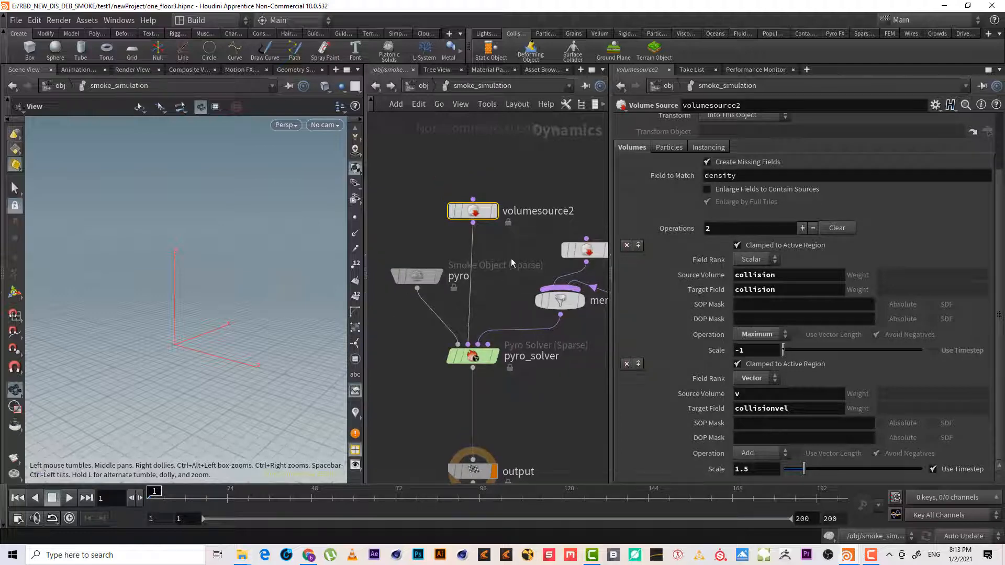
Link the Voxel Size of vdbfrompolygons1 in smoke_source to the pyro smoke object's Voxel Size with a relative reference
{"action": "left_click", "coordinate": [417, 277]}
{"action": "right_click", "coordinate": [684, 168]}
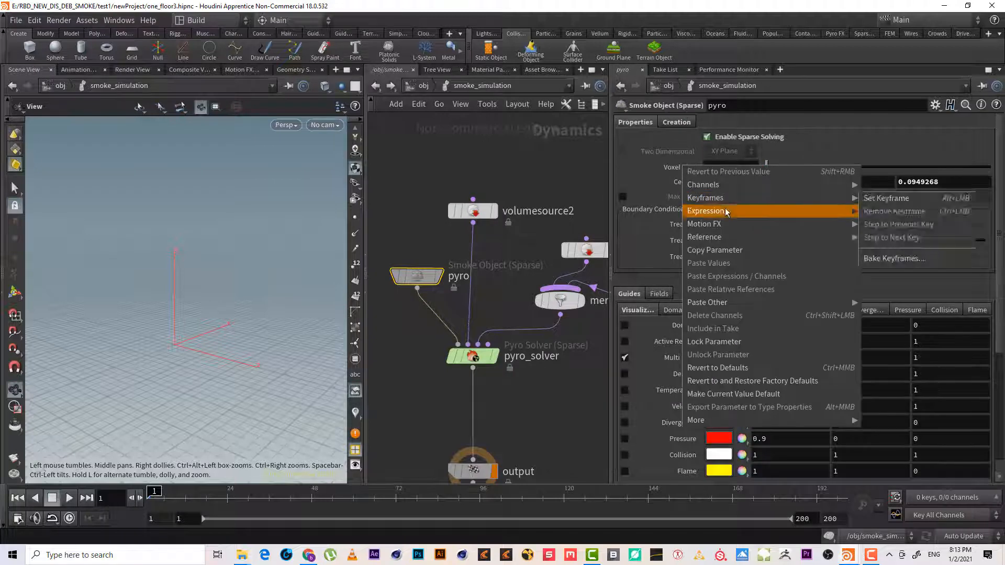
{"action": "left_click", "coordinate": [723, 251]}
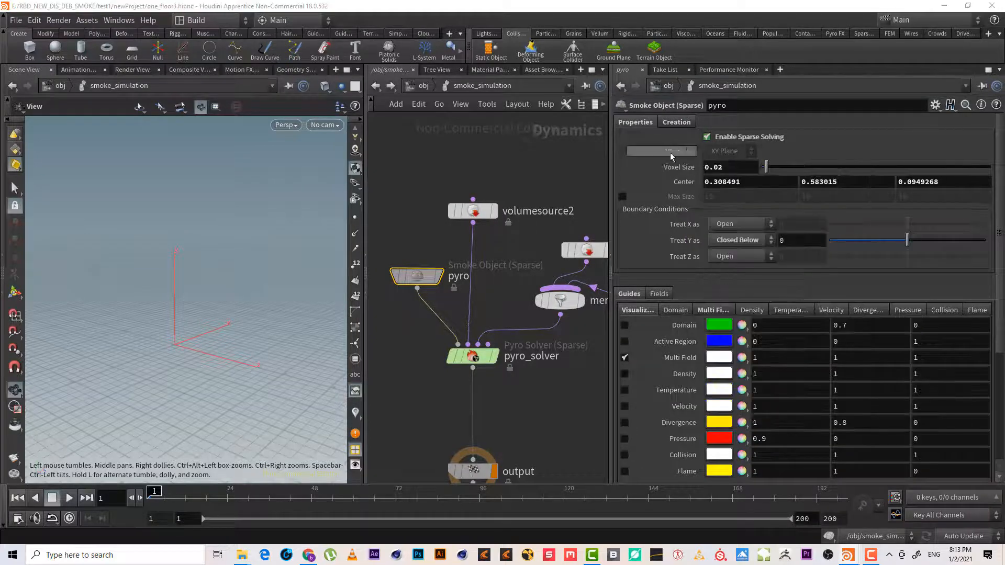
{"action": "left_click", "coordinate": [378, 89]}
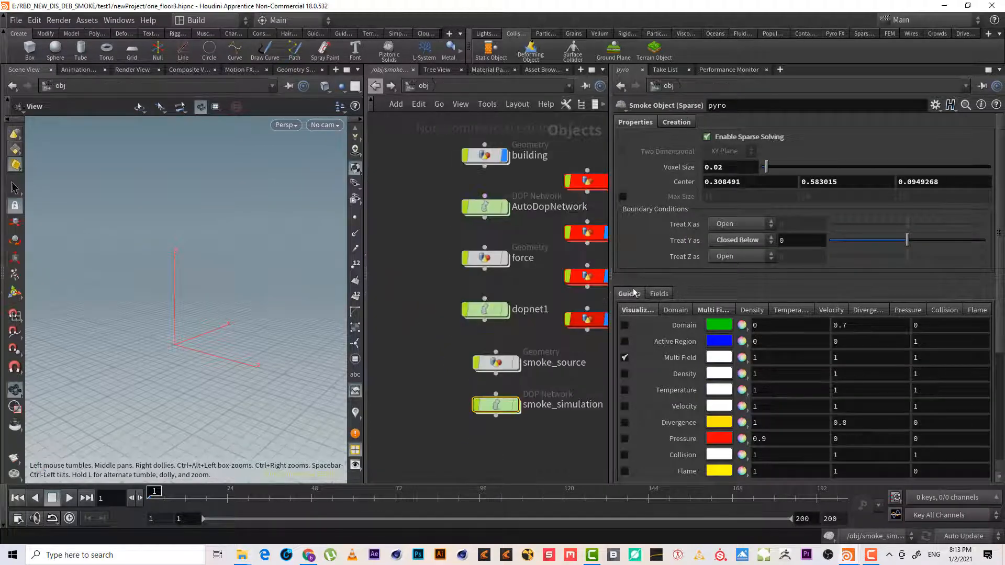
{"action": "left_click", "coordinate": [502, 403]}
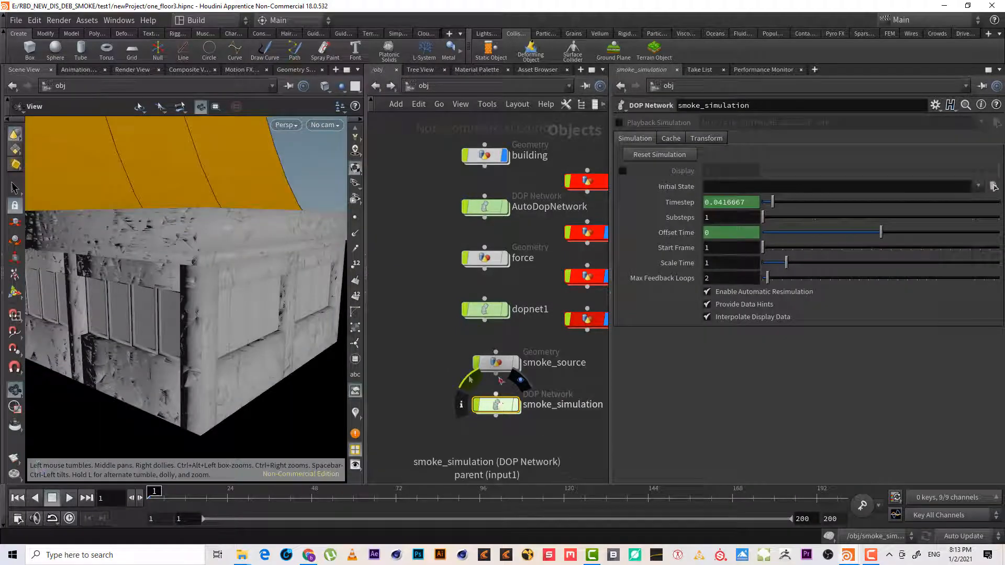
{"action": "double_click", "coordinate": [498, 366]}
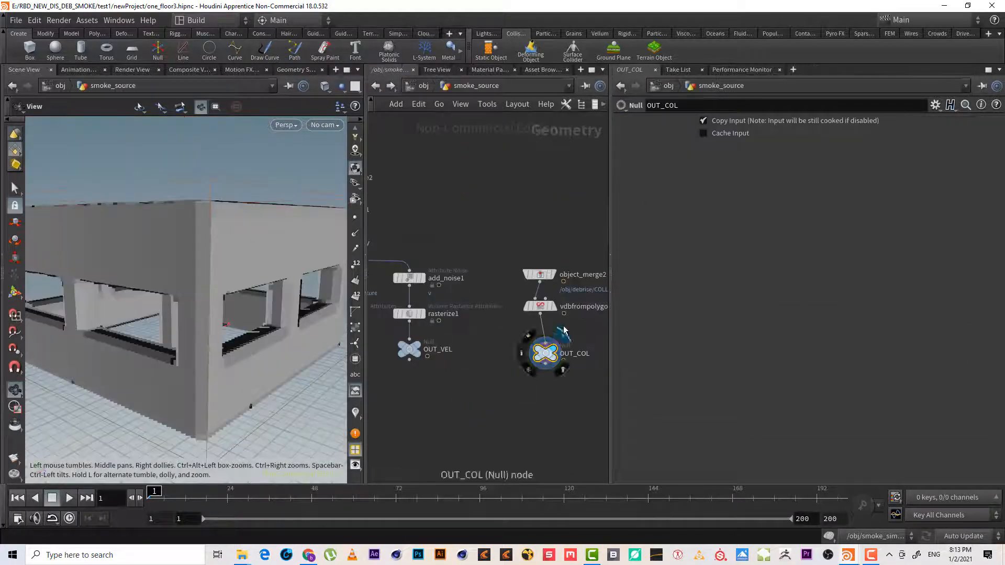
{"action": "left_click", "coordinate": [540, 307]}
{"action": "right_click", "coordinate": [682, 121]}
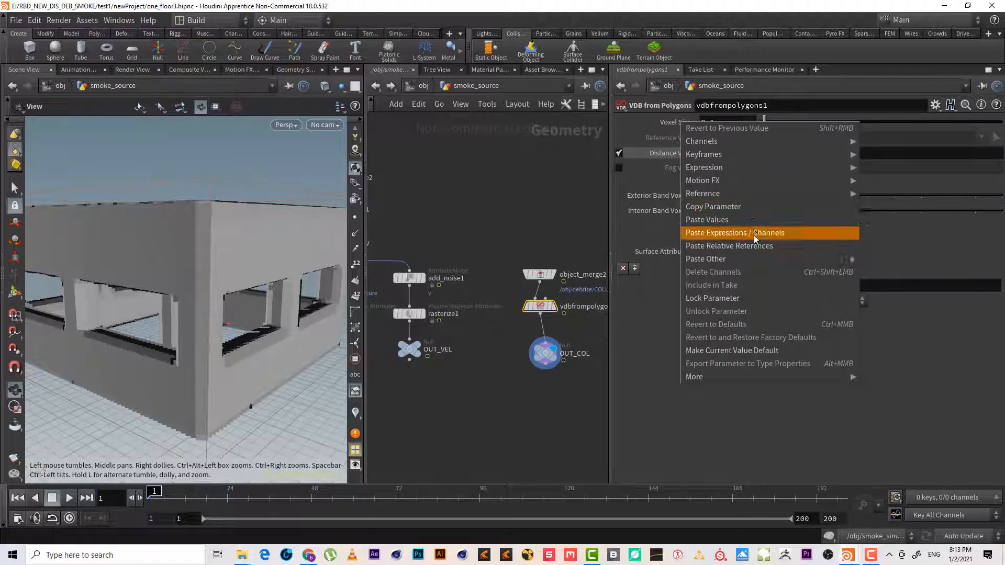
{"action": "left_click", "coordinate": [757, 251]}
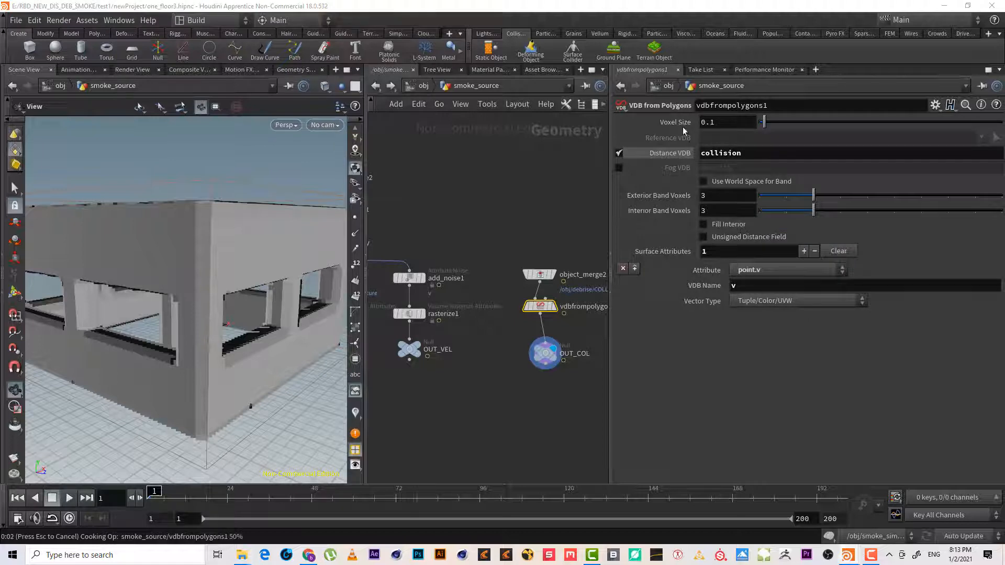
{"action": "left_click", "coordinate": [674, 123]}
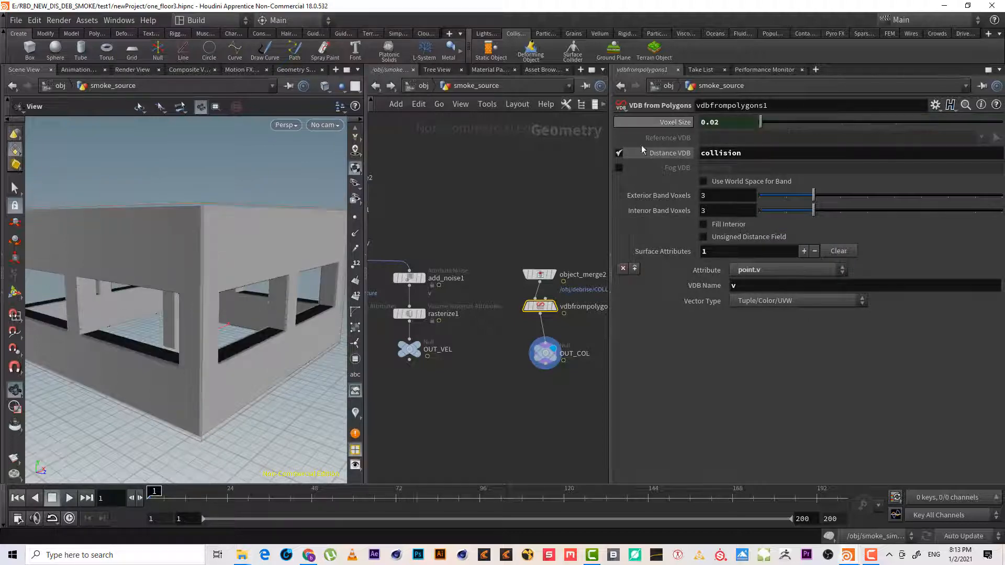
In the debrise network, set copytopoints1 as the displayed node and return to the object level
{"action": "left_click", "coordinate": [423, 88]}
{"action": "left_click", "coordinate": [511, 405]}
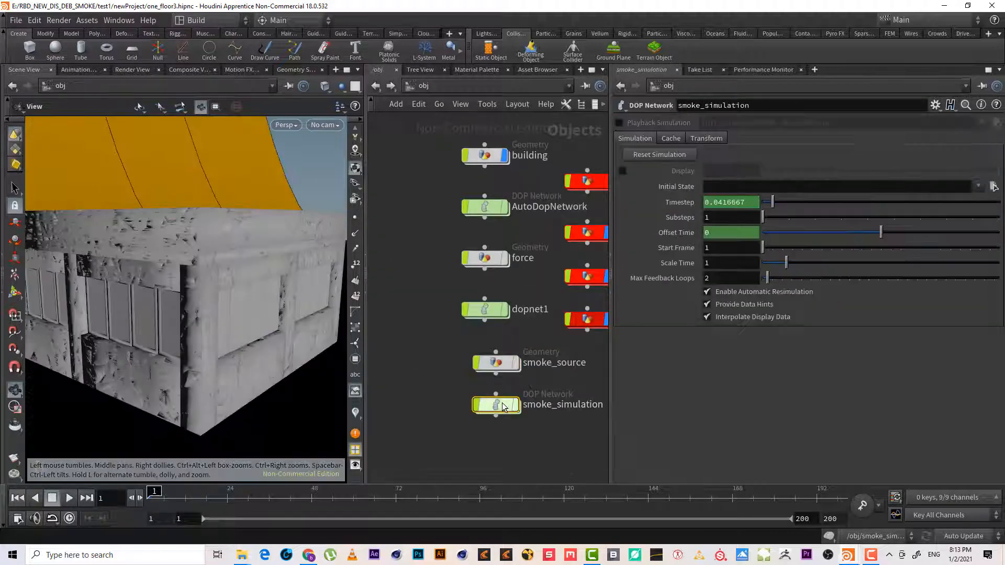
{"action": "middle_click_drag", "start_coordinate": [547, 256], "coordinate": [484, 266]}
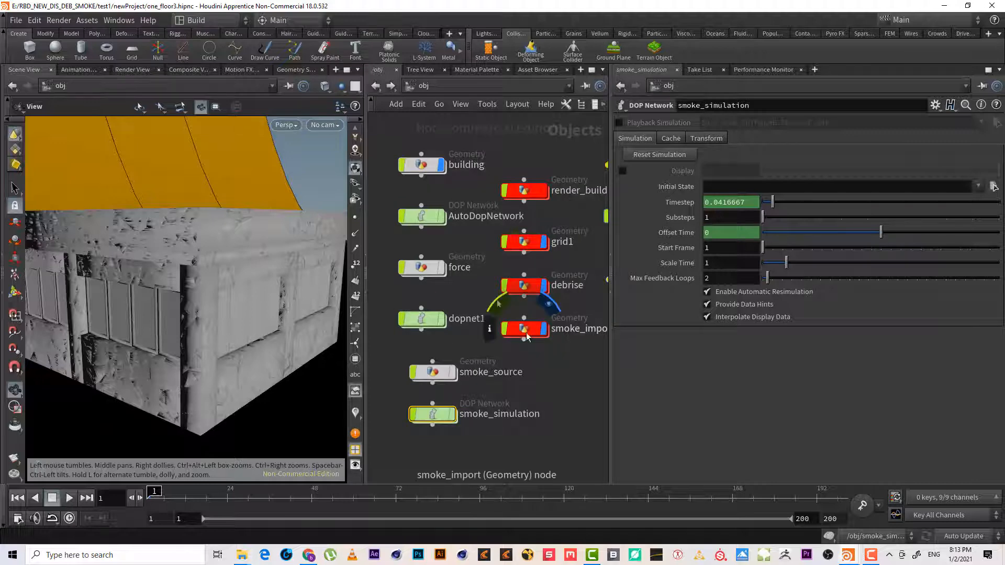
{"action": "double_click", "coordinate": [536, 285]}
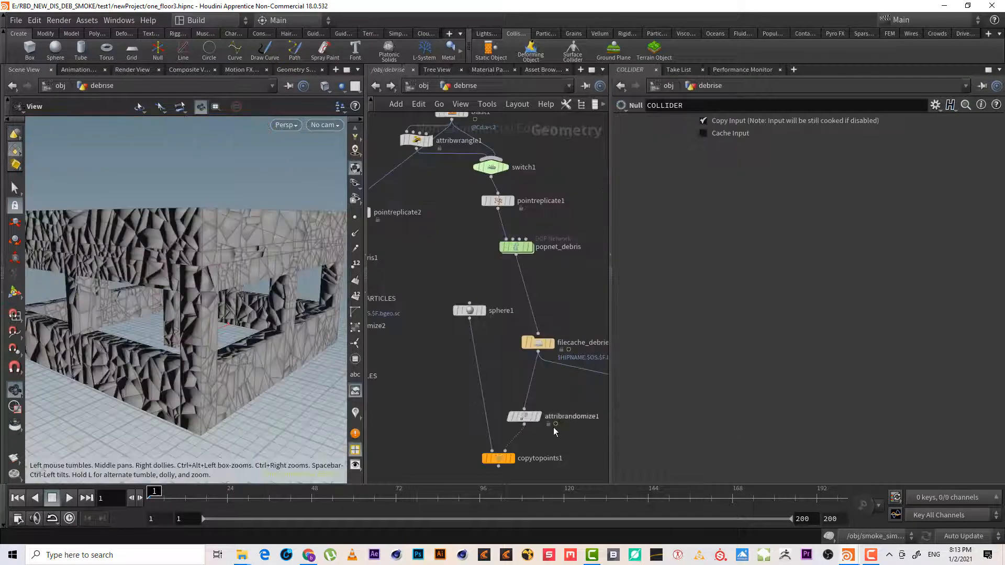
{"action": "middle_click_drag", "start_coordinate": [553, 427], "coordinate": [516, 379]}
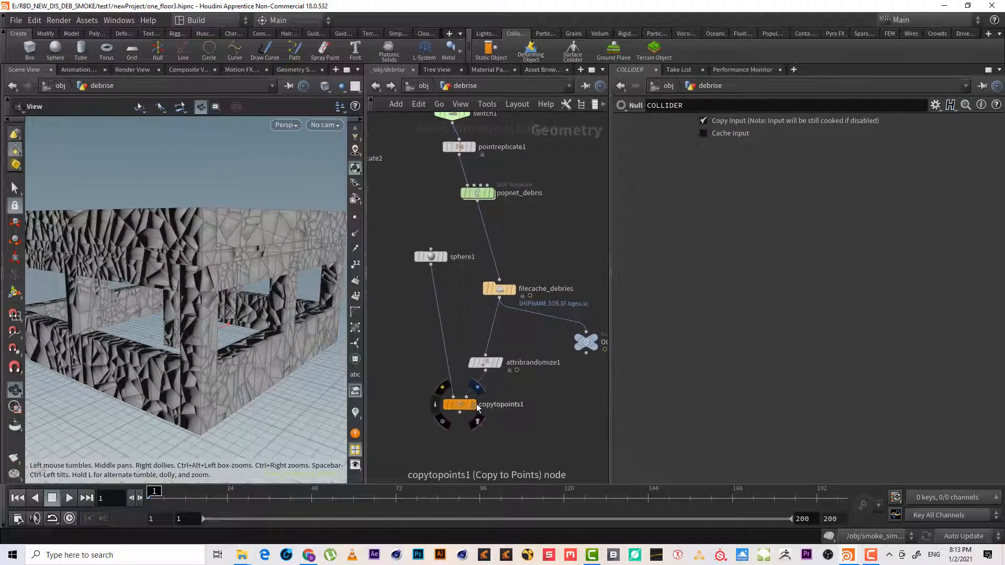
{"action": "left_click", "coordinate": [470, 418]}
{"action": "left_click", "coordinate": [422, 88]}
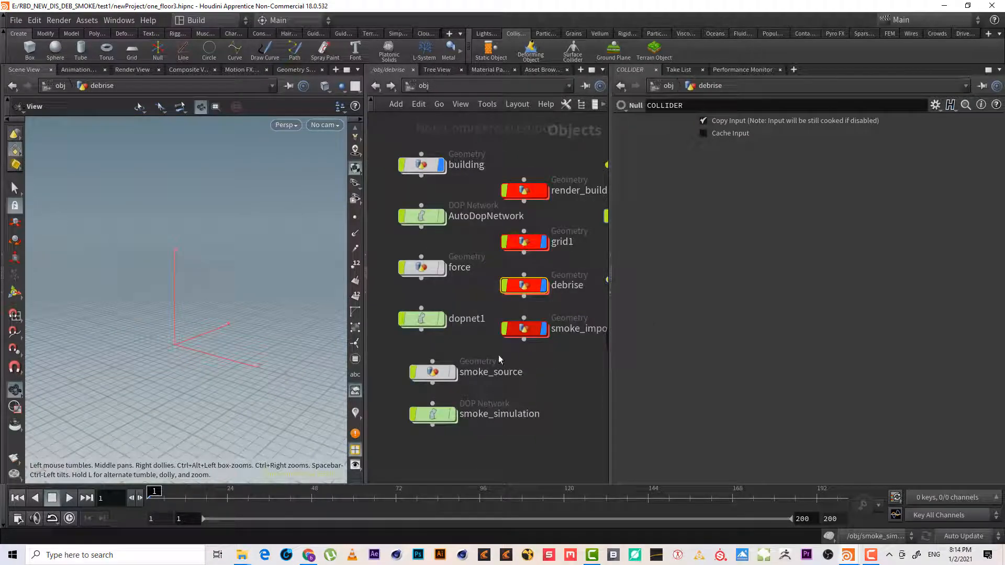
In smoke_simulation, insert a Merge node between volumesource2 and pyro_solver, and space the nodes out vertically
{"action": "double_click", "coordinate": [442, 416]}
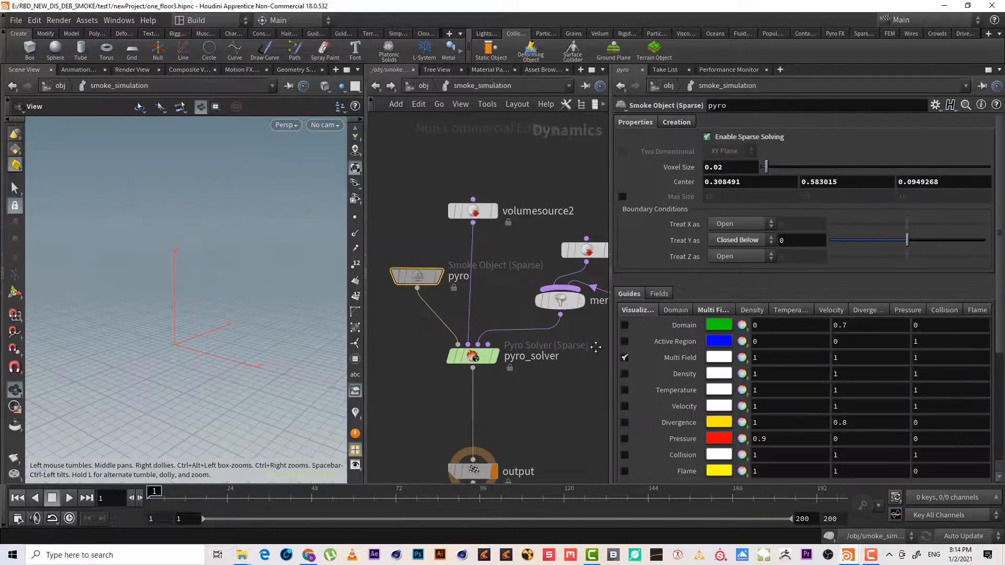
{"action": "scroll", "coordinate": [522, 349], "scroll_direction": "down", "scroll_amount": 2}
{"action": "key", "text": "Tab"}
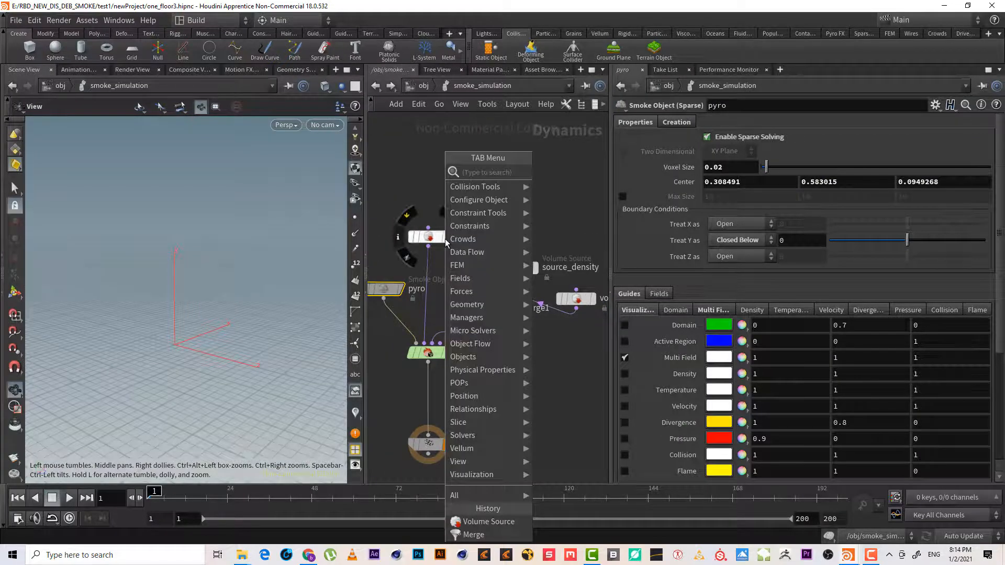
{"action": "type", "text": "merg"}
{"action": "key", "text": "Return"}
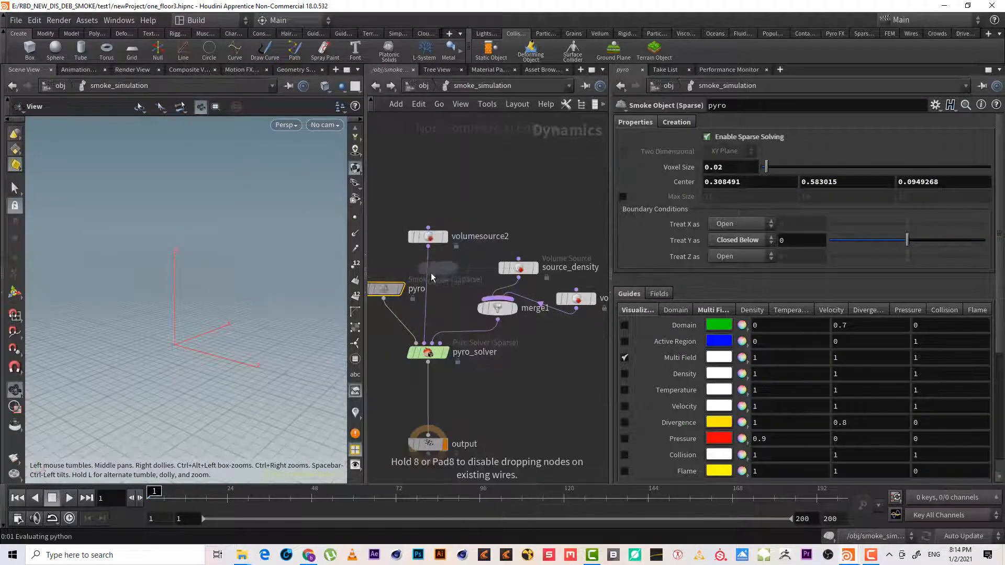
{"action": "middle_click_drag", "start_coordinate": [465, 212], "coordinate": [479, 213]}
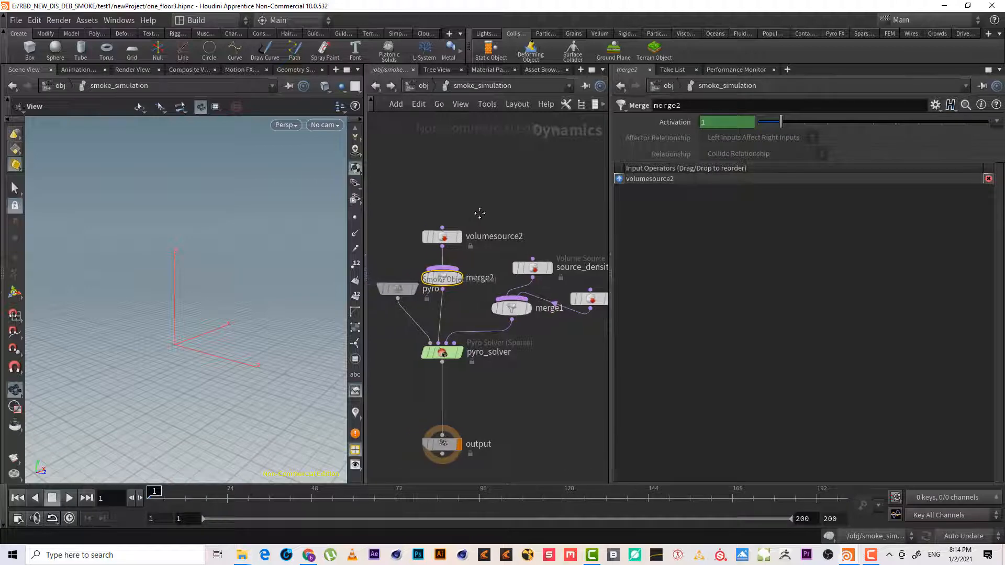
{"action": "left_click_drag", "start_coordinate": [451, 278], "coordinate": [442, 195]}
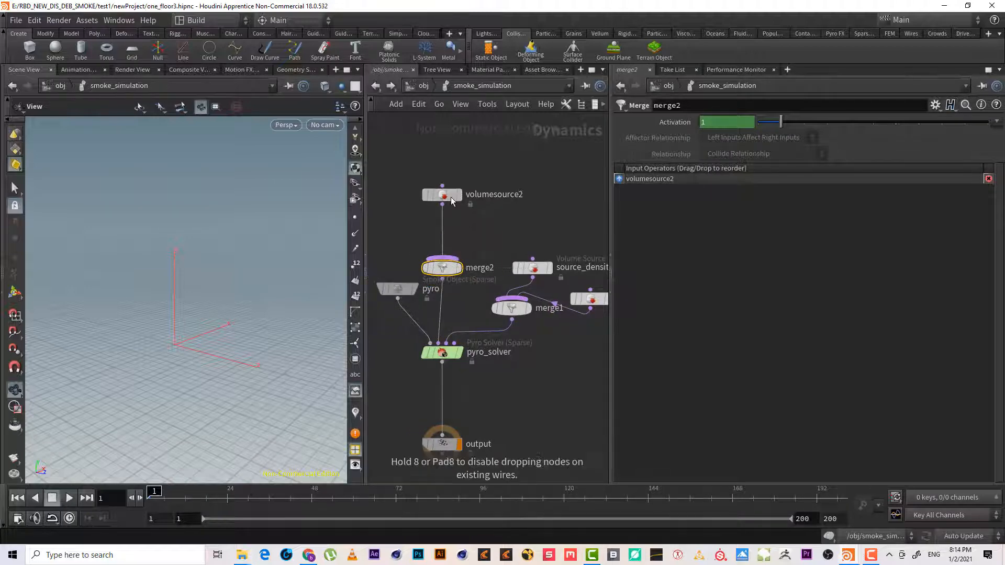
{"action": "left_click_drag", "start_coordinate": [443, 268], "coordinate": [442, 238]}
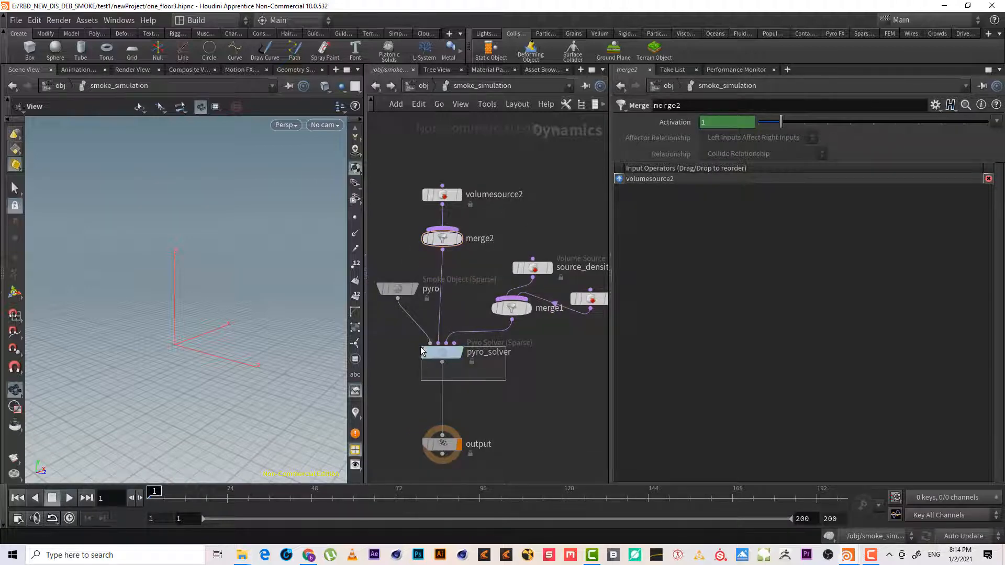
Check the dissipation and disturbance shape settings of pyro_solver
{"action": "left_click", "coordinate": [442, 352]}
{"action": "left_click", "coordinate": [706, 121]}
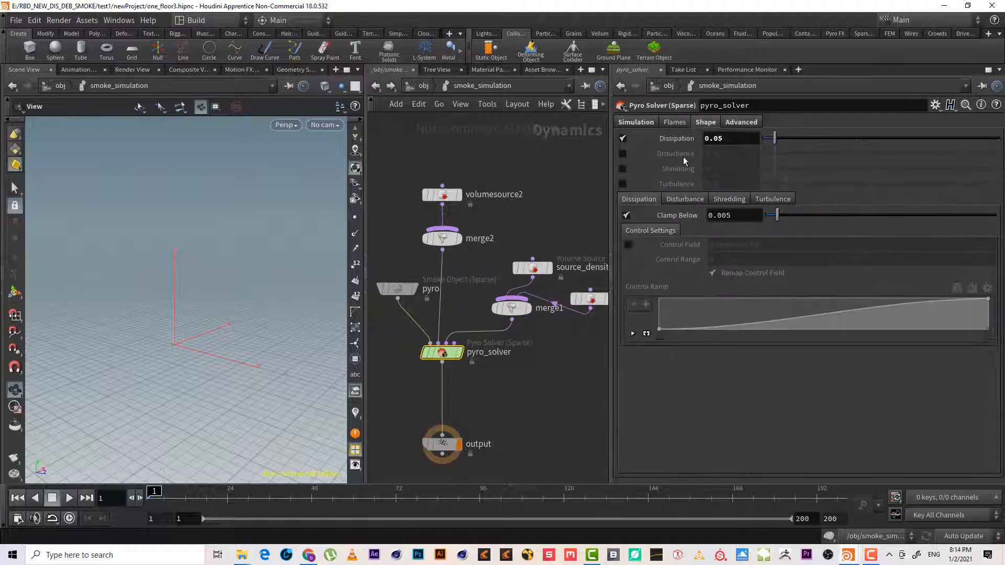
{"action": "middle_click_drag", "start_coordinate": [504, 237], "coordinate": [483, 240]}
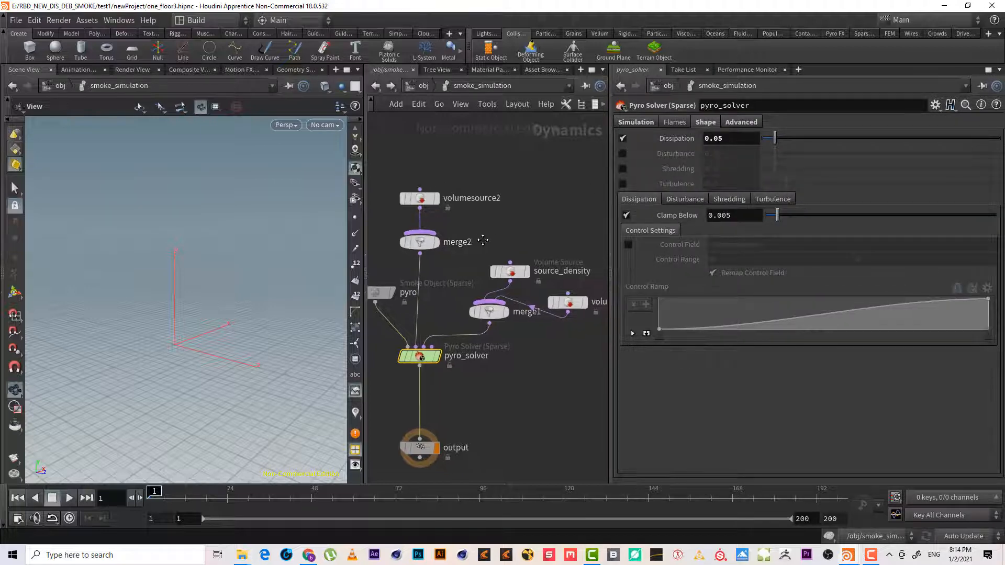
{"action": "left_click", "coordinate": [691, 202]}
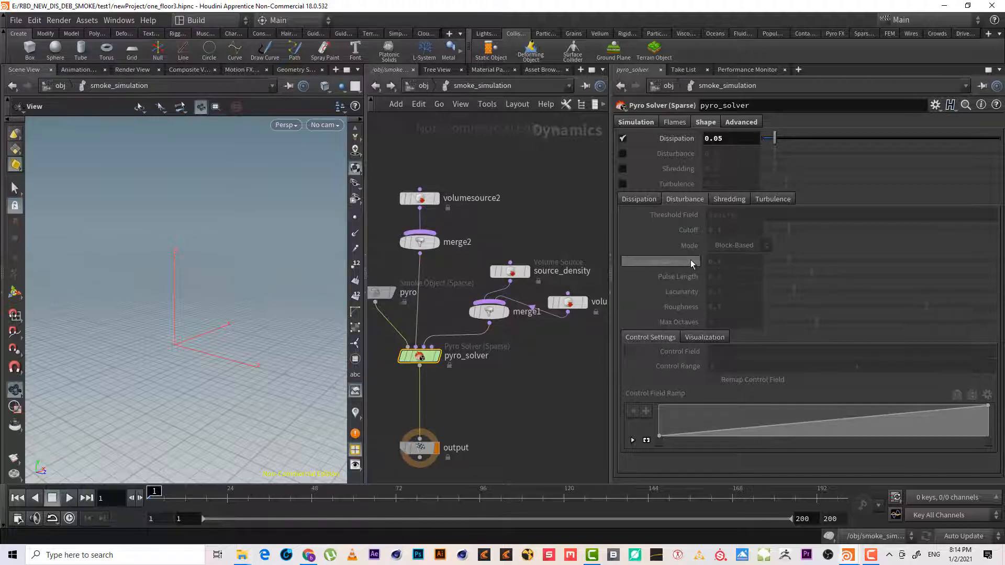
Add a Gas Disturb node beside volumesource2 and wire its output into merge2
{"action": "key", "text": "Tab"}
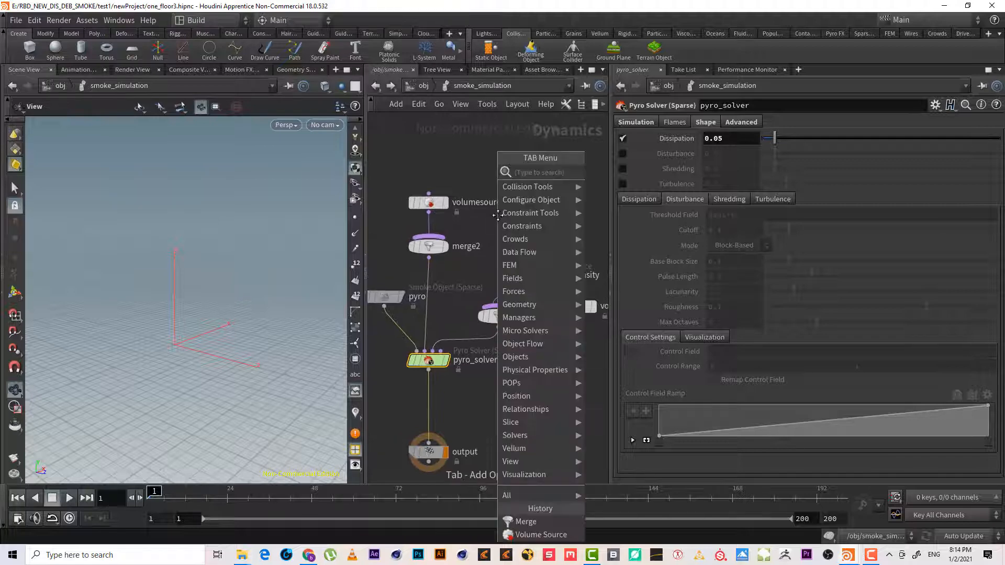
{"action": "type", "text": "GAS"}
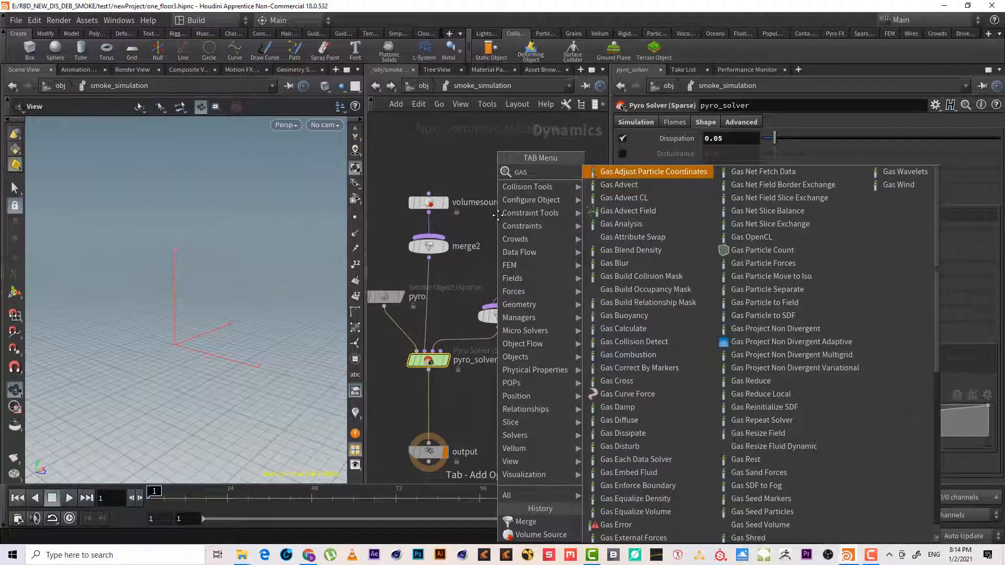
{"action": "type", "text": " DIS"}
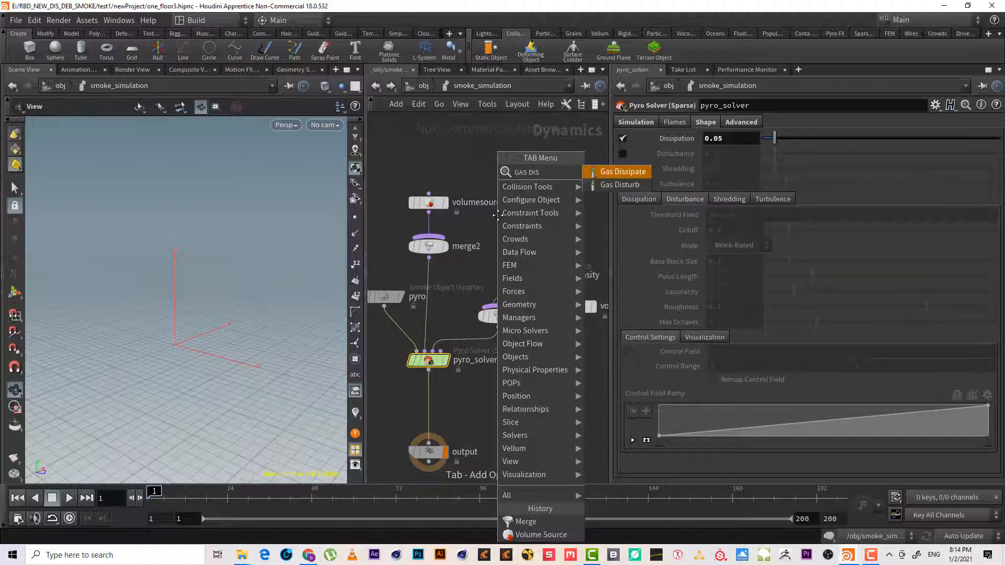
{"action": "key", "text": "Return"}
{"action": "left_click", "coordinate": [497, 214]}
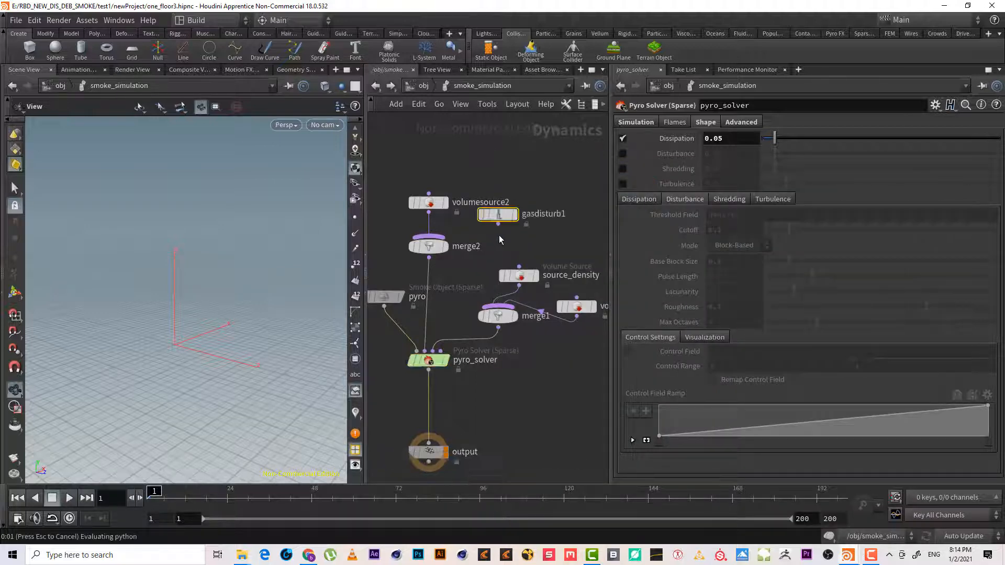
{"action": "left_click", "coordinate": [498, 225]}
{"action": "left_click", "coordinate": [429, 236]}
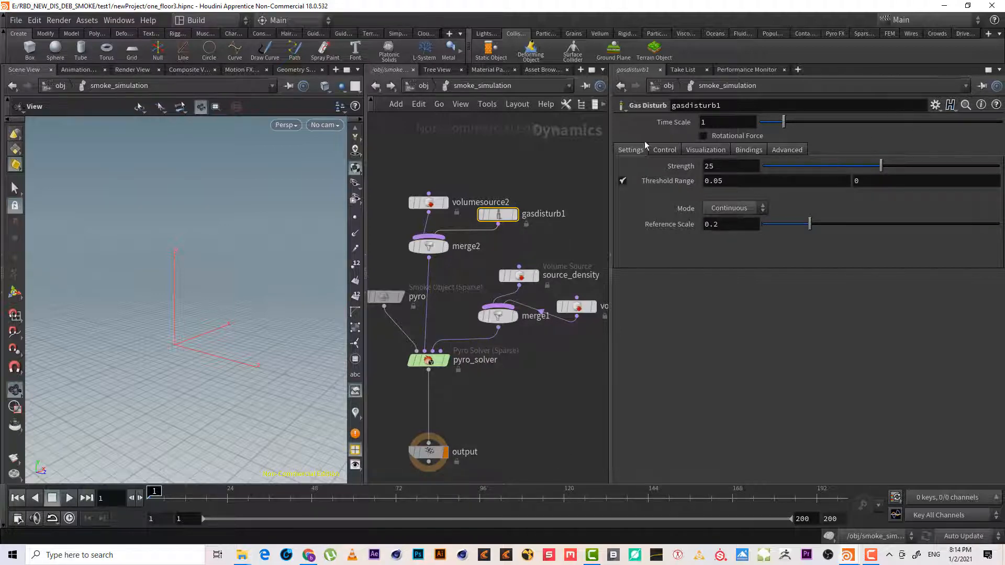
Enable the Control Field of gasdisturb1 and set it to vel
{"action": "left_click", "coordinate": [665, 150]}
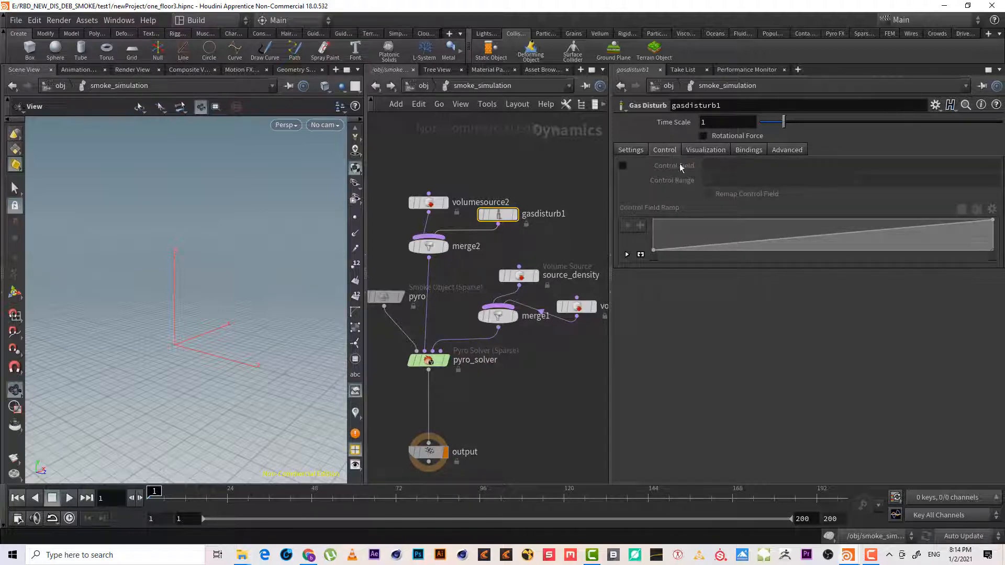
{"action": "left_click", "coordinate": [623, 165]}
{"action": "left_click", "coordinate": [719, 166]}
{"action": "type", "text": "VEL"}
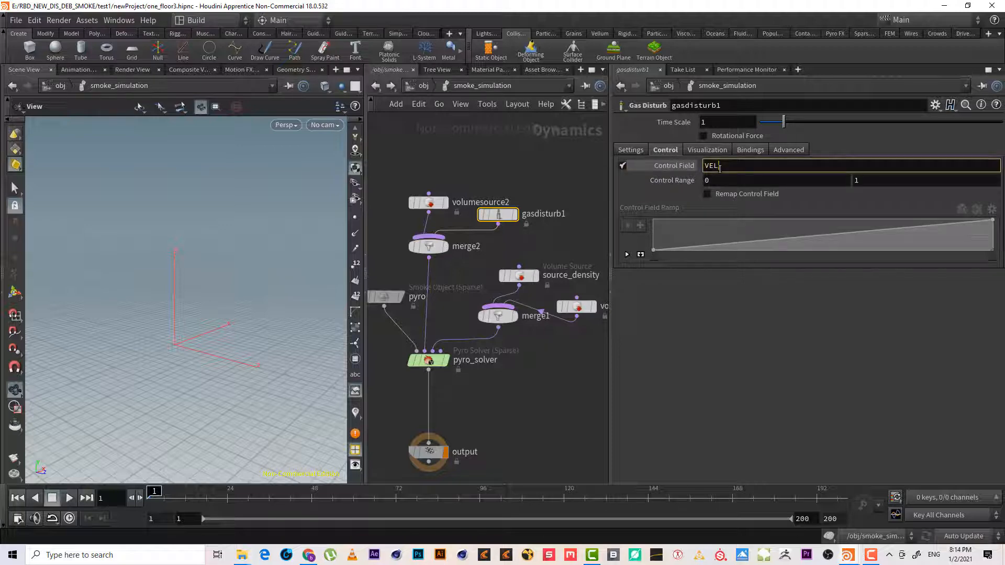
{"action": "key", "text": "BackSpace"}
{"action": "key", "text": "BackSpace"}
{"action": "key", "text": "BackSpace"}
{"action": "type", "text": "vel"}
{"action": "key", "text": "Return"}
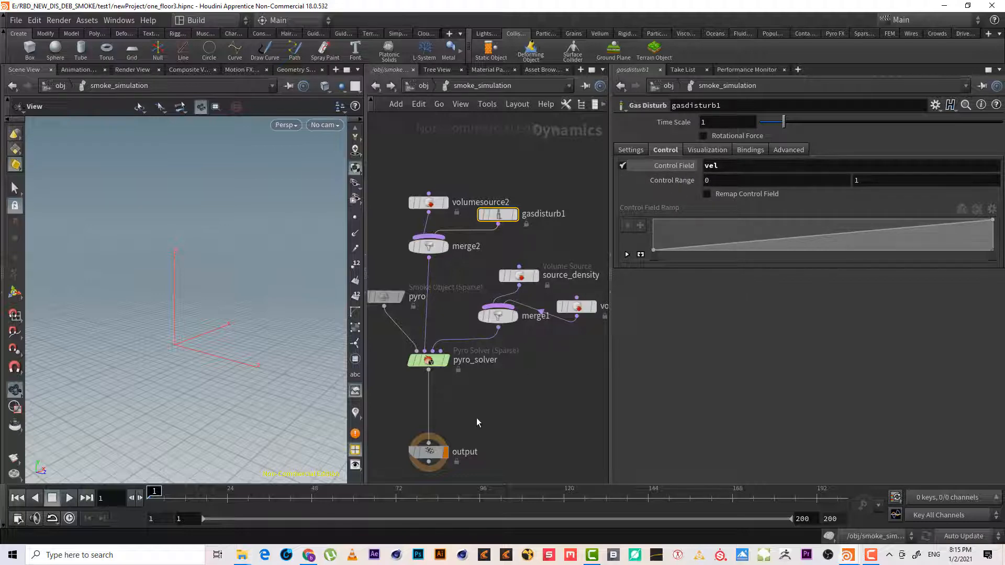
Open the smoke_import network and play the timeline to run the smoke simulation
{"action": "left_click", "coordinate": [429, 90]}
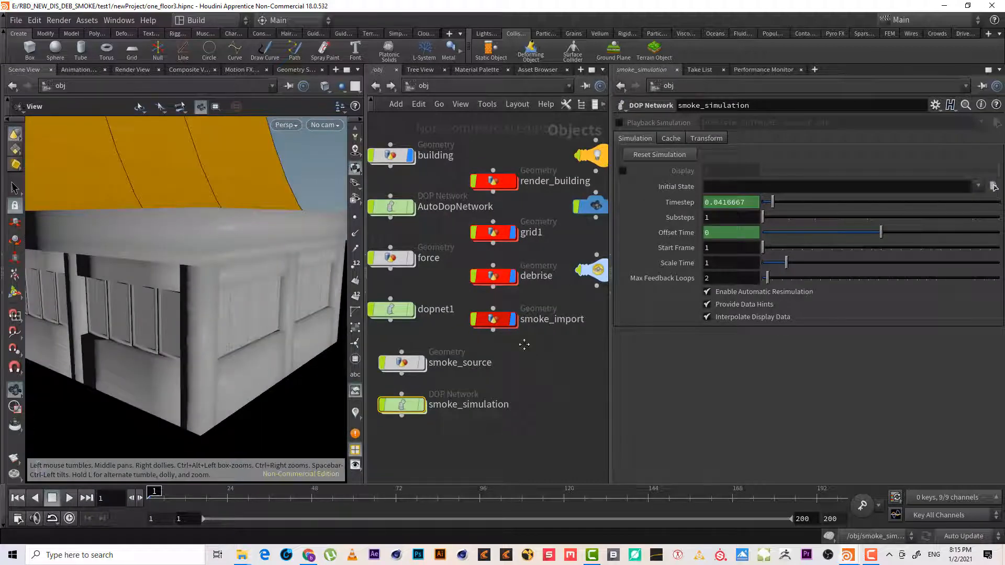
{"action": "double_click", "coordinate": [492, 319]}
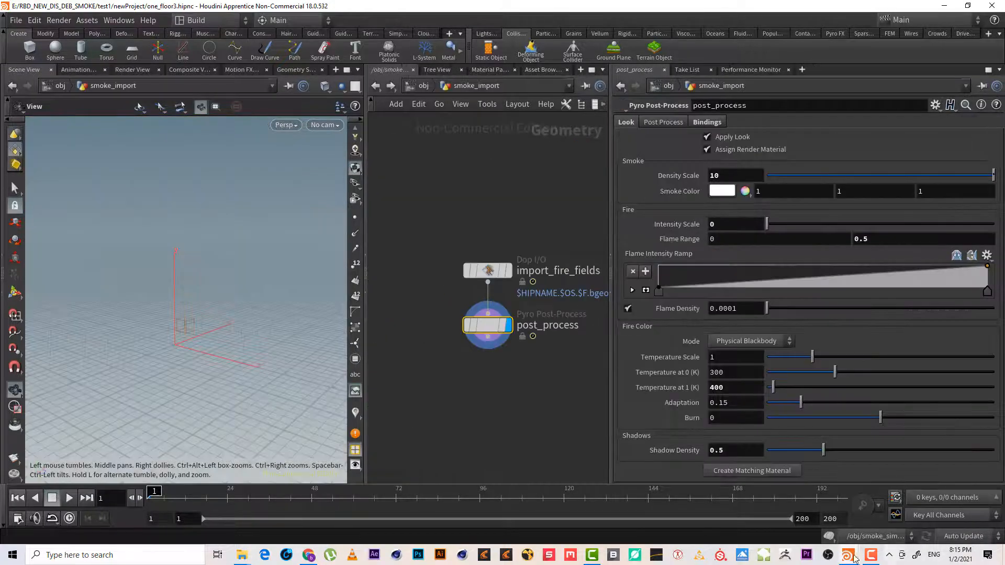
{"action": "left_click", "coordinate": [69, 497]}
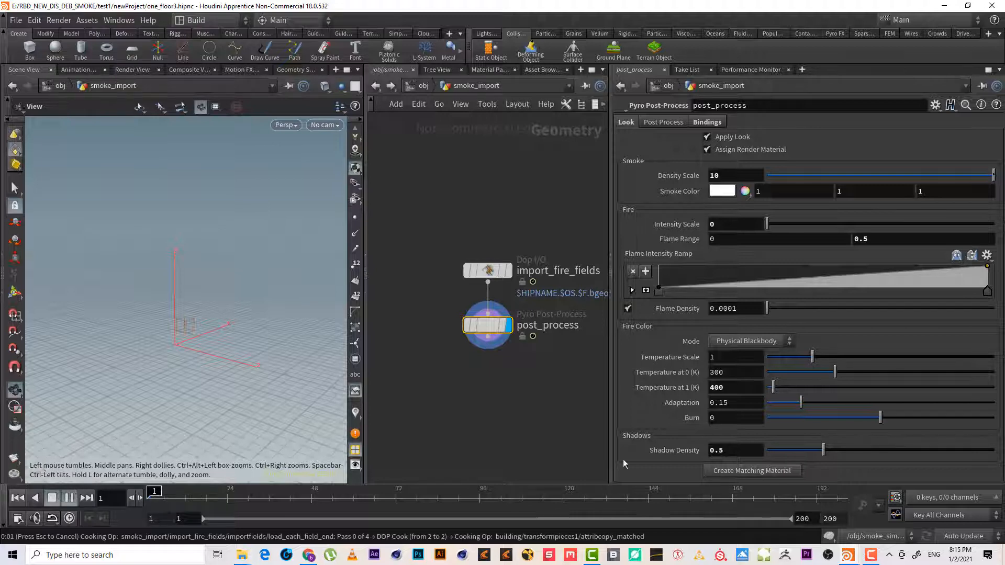
{"action": "left_click", "coordinate": [870, 556]}
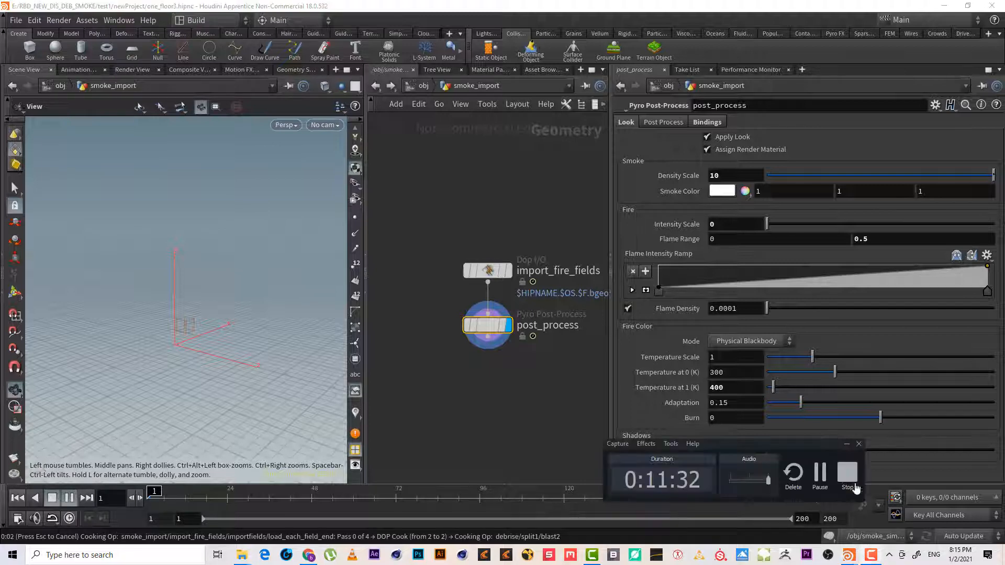
{"action": "left_click", "coordinate": [820, 473]}
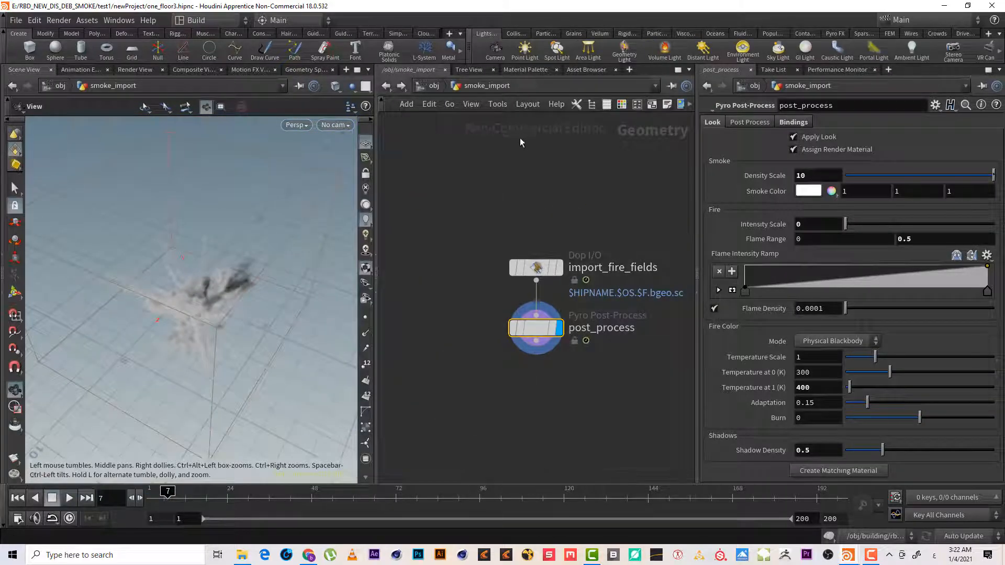
Inspect the node info of post_process to check its volume fields and their voxel resolution
{"action": "scroll", "coordinate": [523, 147], "scroll_direction": "down", "scroll_amount": 2}
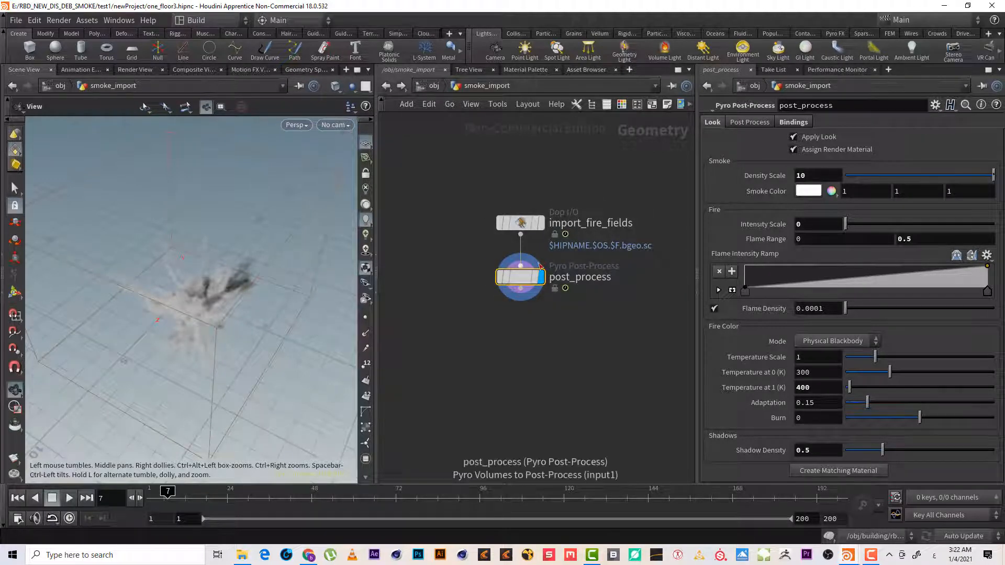
{"action": "middle_click_drag", "start_coordinate": [551, 340], "coordinate": [542, 352]}
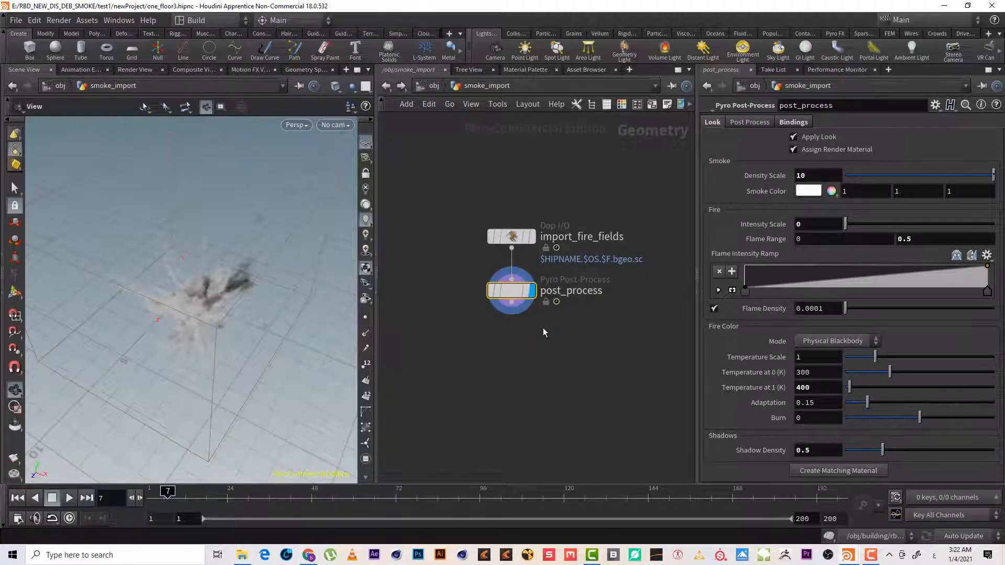
{"action": "scroll", "coordinate": [537, 327], "scroll_direction": "up", "scroll_amount": 1}
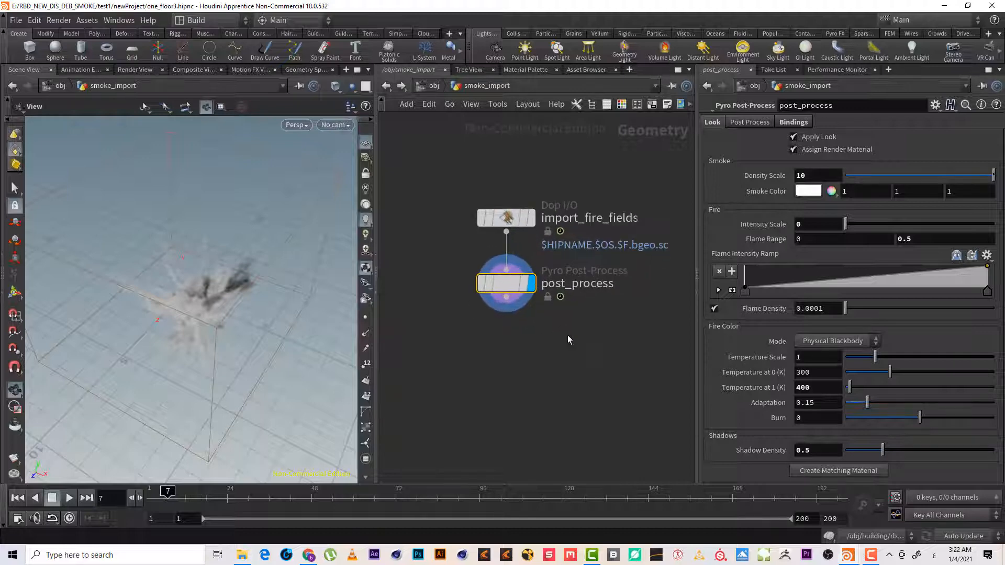
{"action": "left_click_drag", "start_coordinate": [555, 338], "coordinate": [427, 254]}
{"action": "mouse_move", "coordinate": [468, 292]}
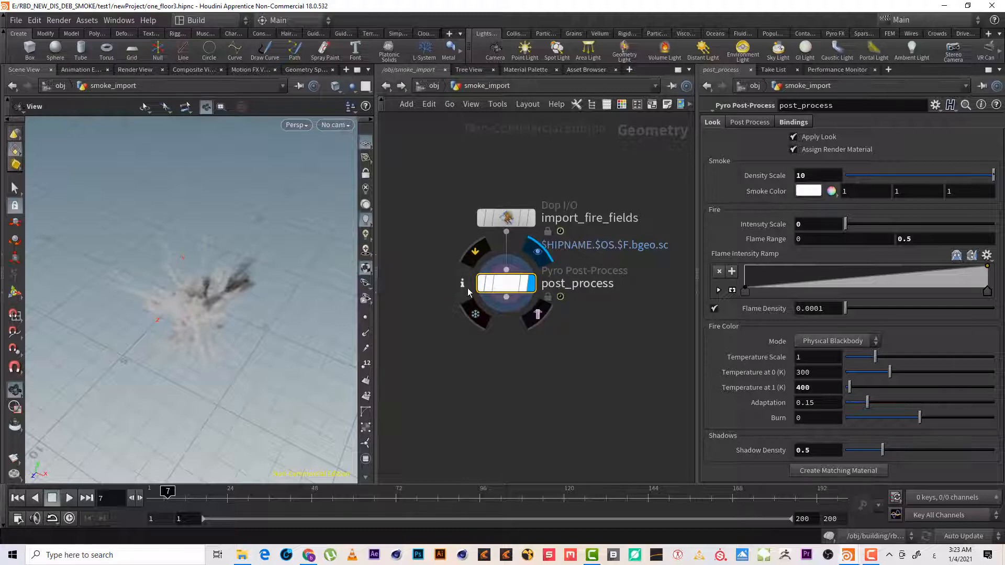
{"action": "left_click", "coordinate": [463, 283]}
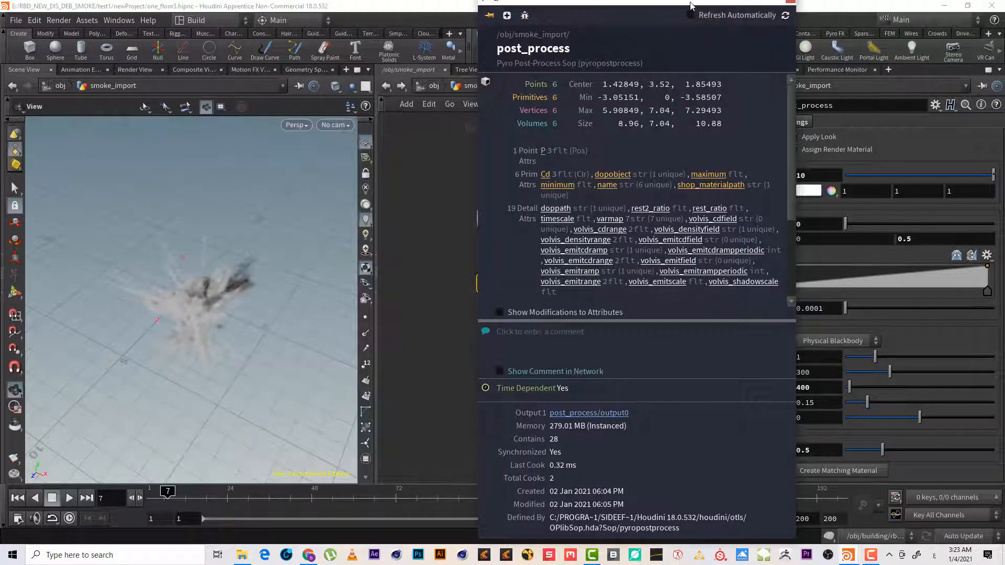
{"action": "left_click_drag", "start_coordinate": [690, 2], "coordinate": [649, 51]}
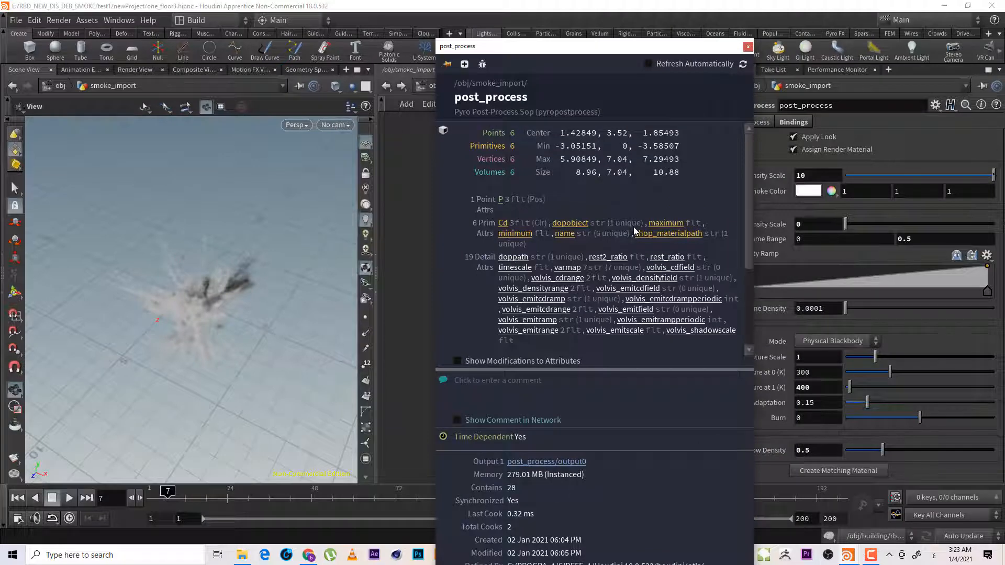
{"action": "scroll", "coordinate": [640, 324], "scroll_direction": "down", "scroll_amount": 5}
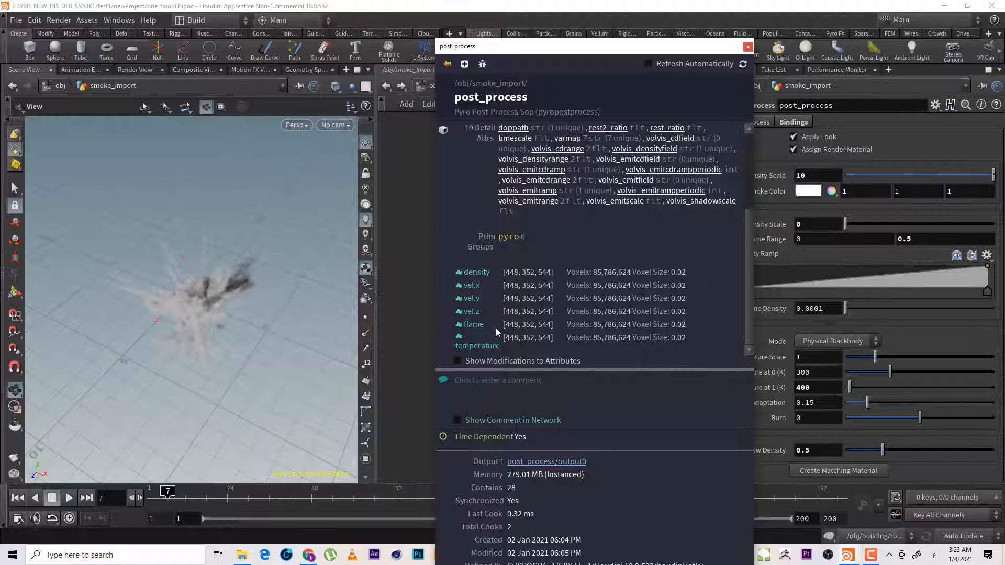
{"action": "left_click", "coordinate": [748, 47]}
Add a Volume Resample node below post_process, wired to its output, and make it the displayed node
{"action": "scroll", "coordinate": [494, 317], "scroll_direction": "up", "scroll_amount": 2}
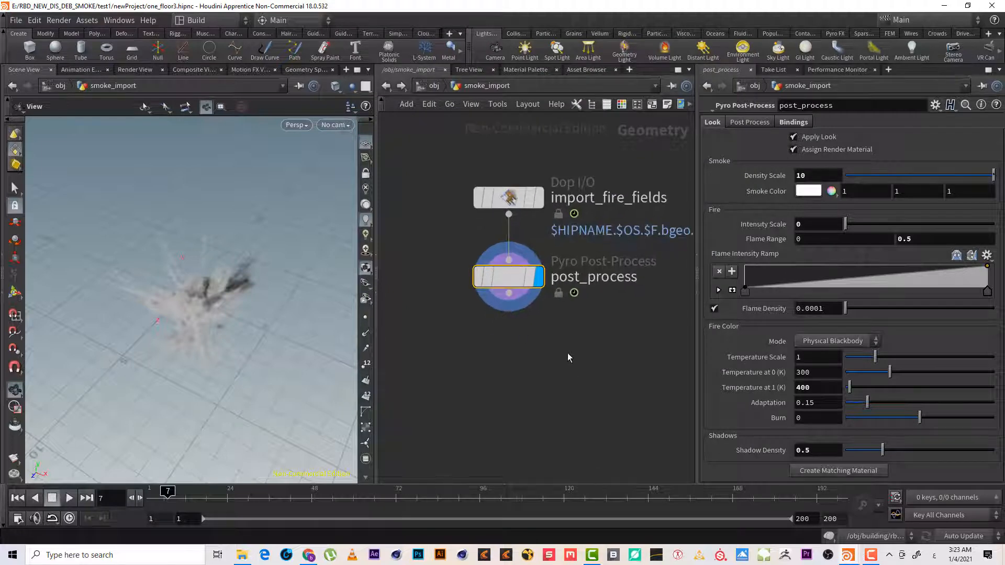
{"action": "middle_click_drag", "start_coordinate": [567, 353], "coordinate": [549, 294]}
{"action": "left_click_drag", "start_coordinate": [494, 238], "coordinate": [488, 317]}
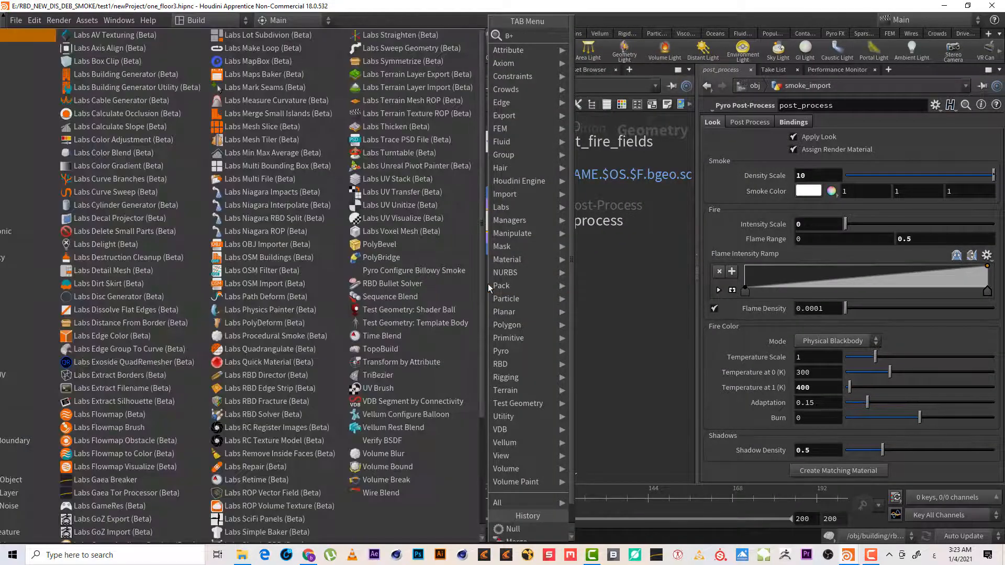
{"action": "type", "text": "re"}
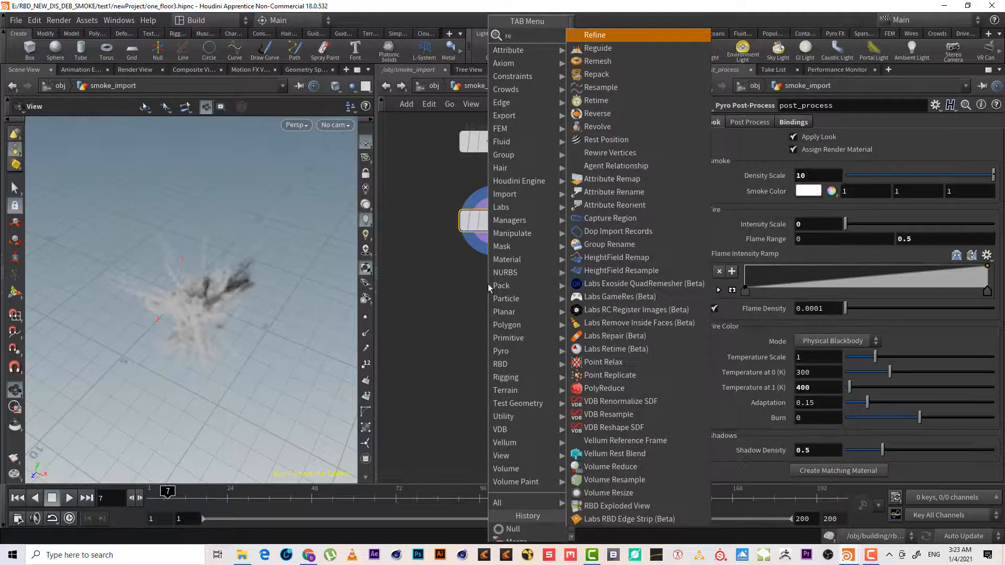
{"action": "type", "text": "s"}
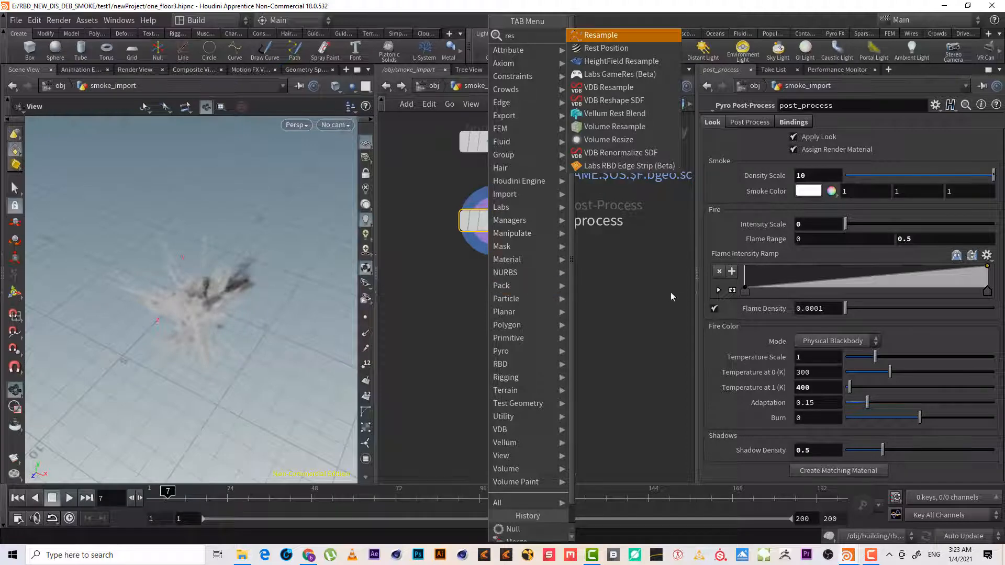
{"action": "left_click", "coordinate": [664, 131]}
{"action": "left_click", "coordinate": [486, 316]}
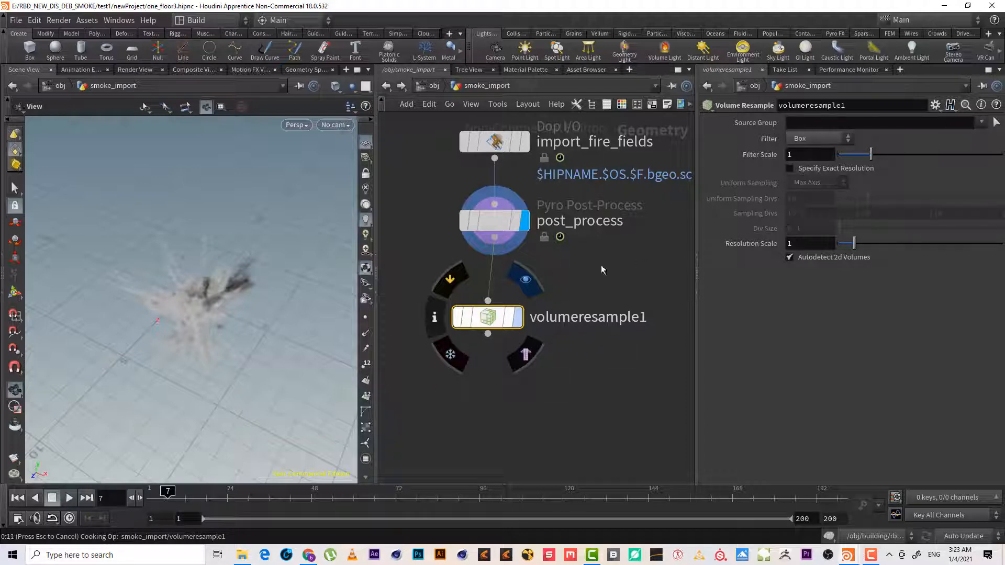
{"action": "left_click", "coordinate": [870, 554]}
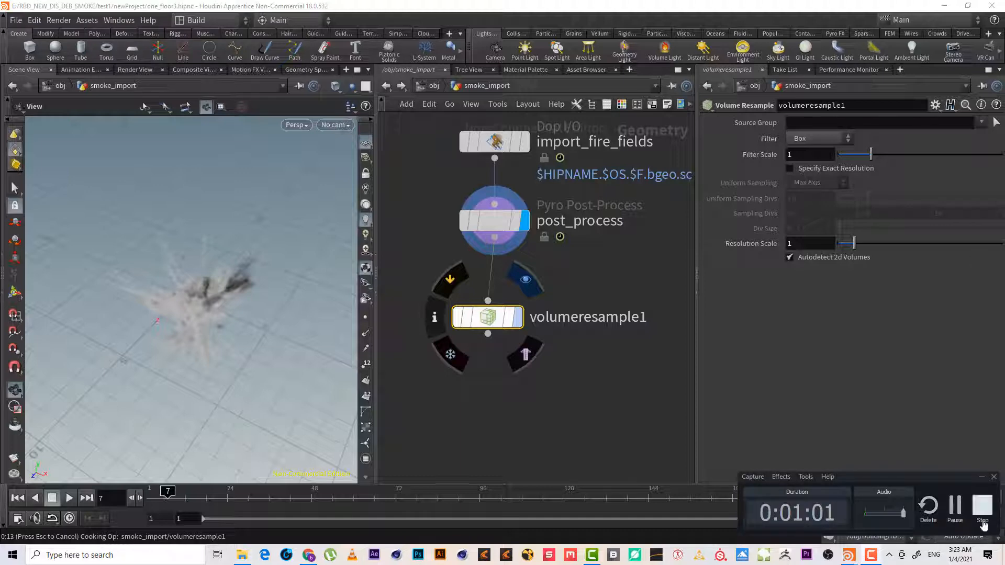
{"action": "left_click", "coordinate": [955, 505]}
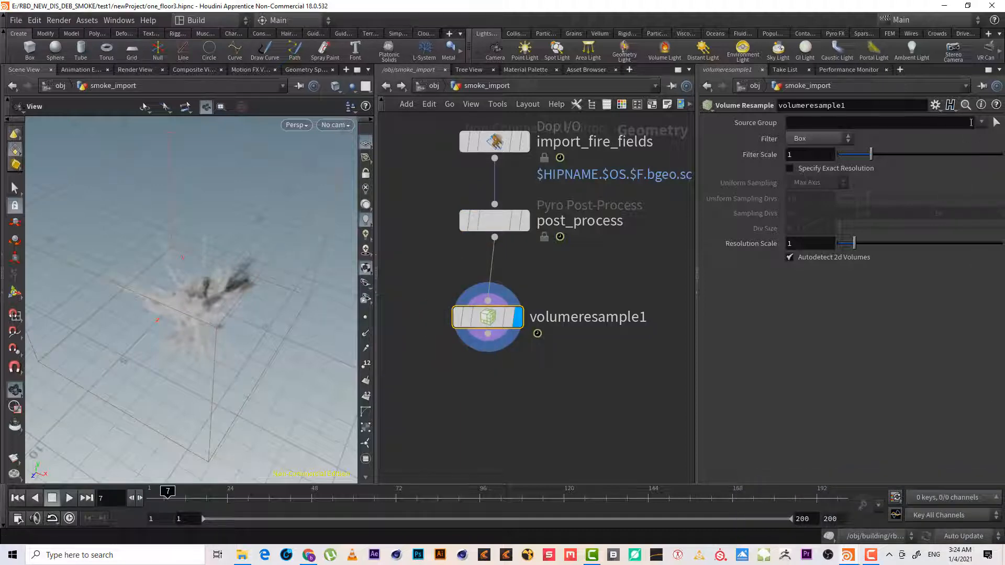
{"action": "left_click", "coordinate": [981, 122]}
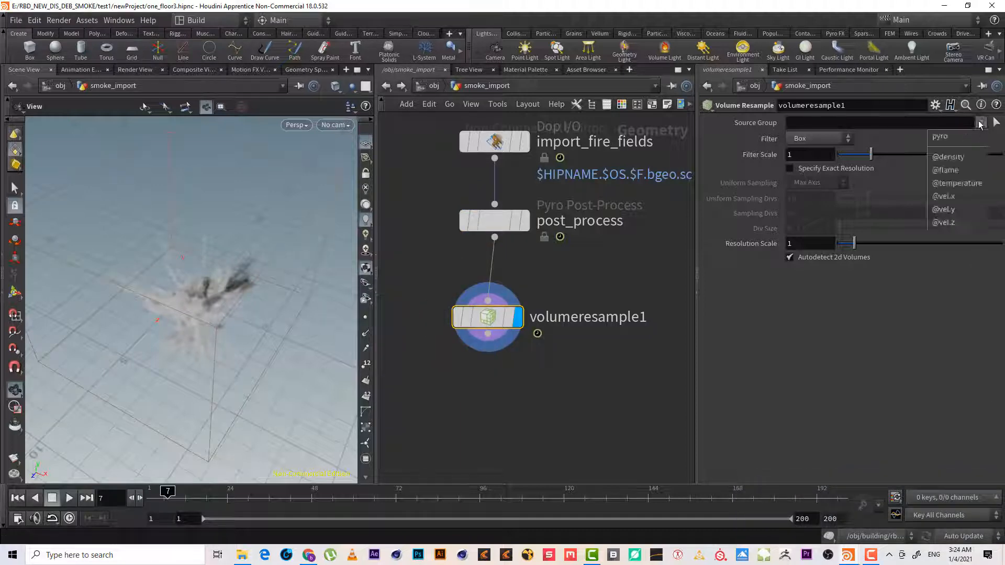
{"action": "left_click", "coordinate": [881, 162]}
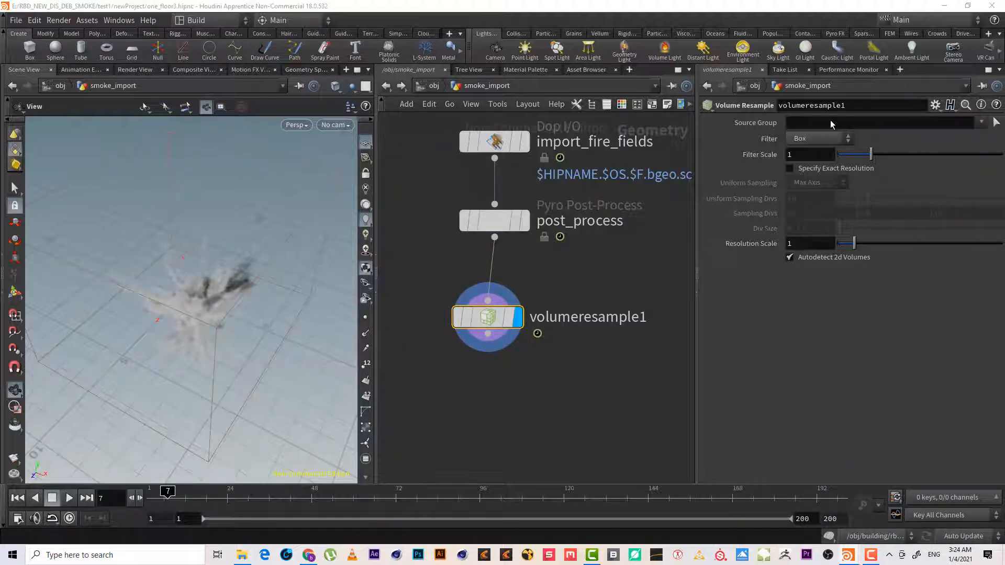
{"action": "left_click", "coordinate": [866, 559]}
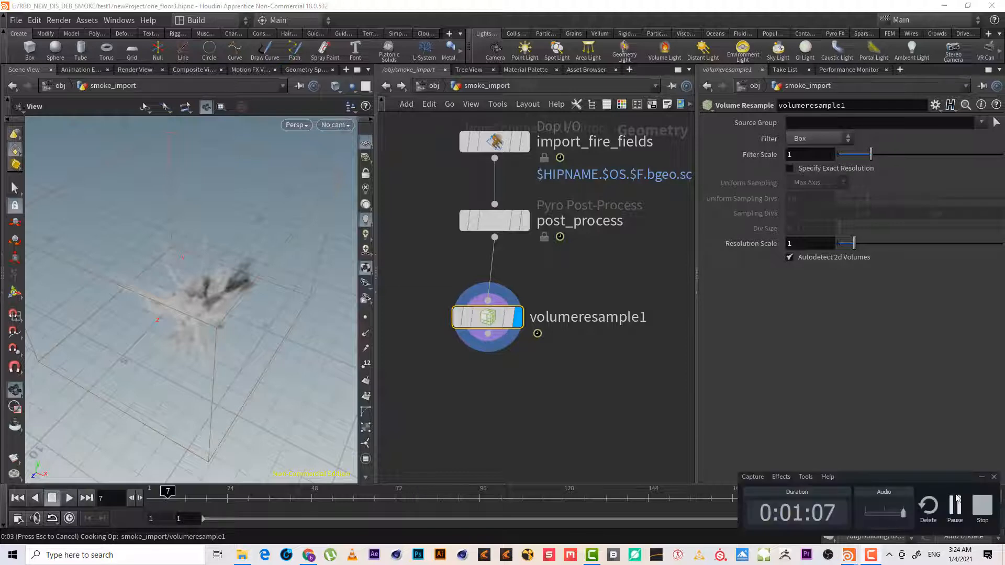
{"action": "left_click", "coordinate": [956, 506]}
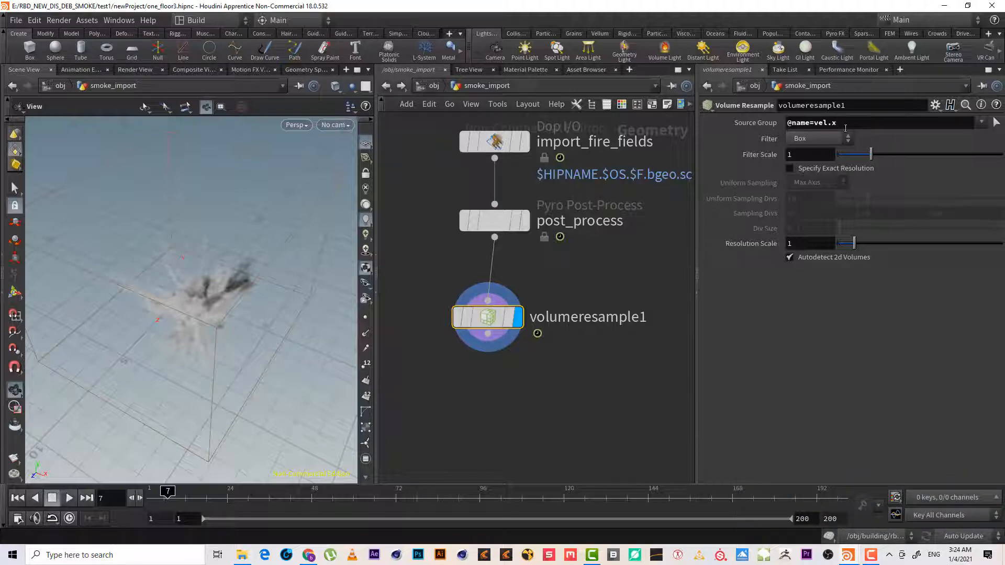
{"action": "left_click", "coordinate": [845, 126]}
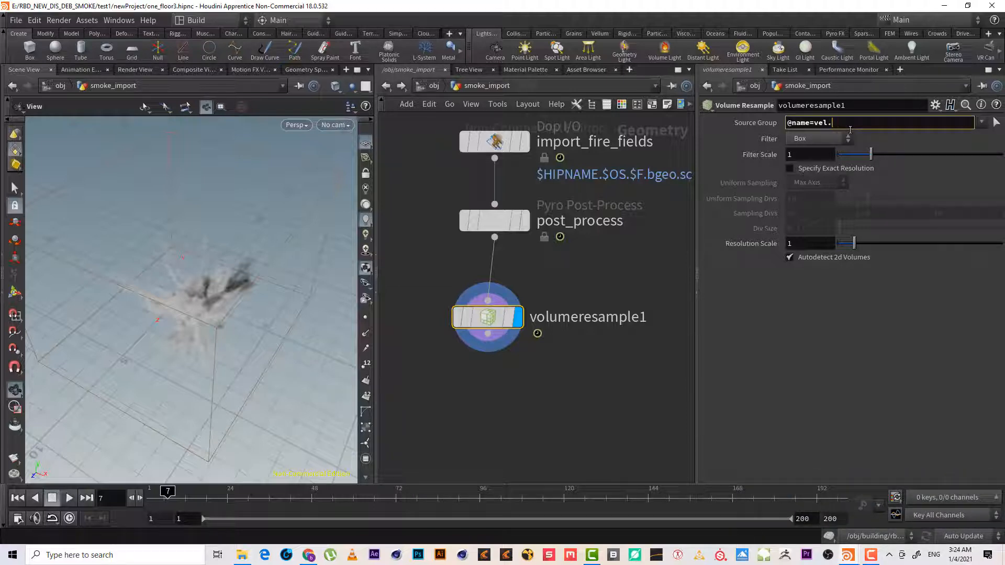
{"action": "type", "text": "*"}
{"action": "key", "text": "Return"}
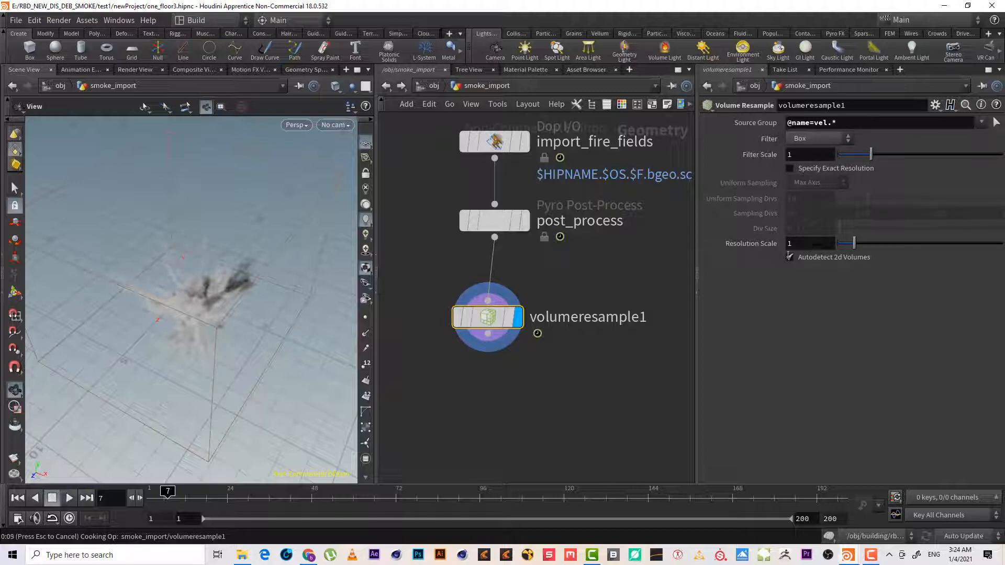
Set the Resolution Scale of volumeresample1 to .2
{"action": "left_click", "coordinate": [873, 556]}
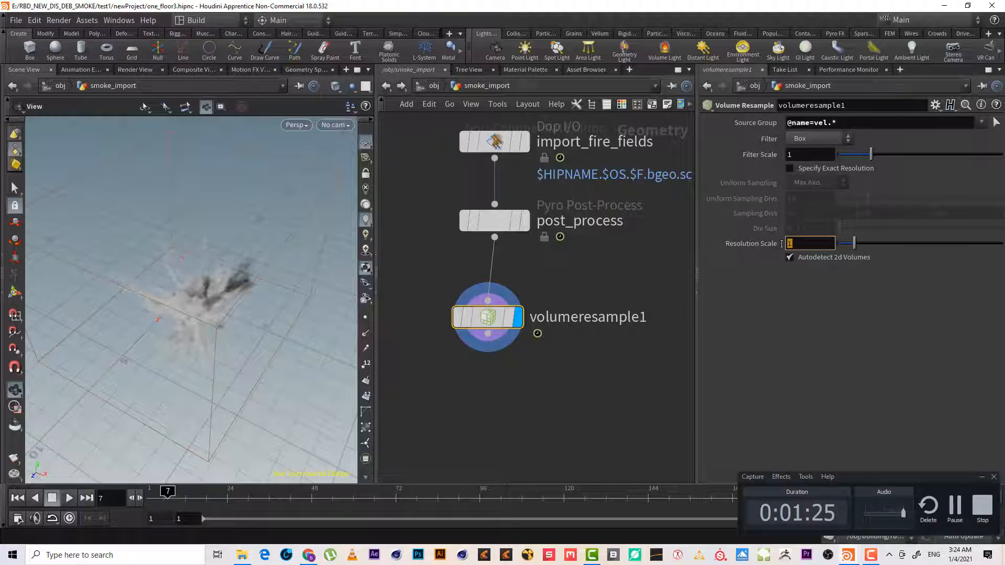
{"action": "type", "text": ".2"}
{"action": "key", "text": "Return"}
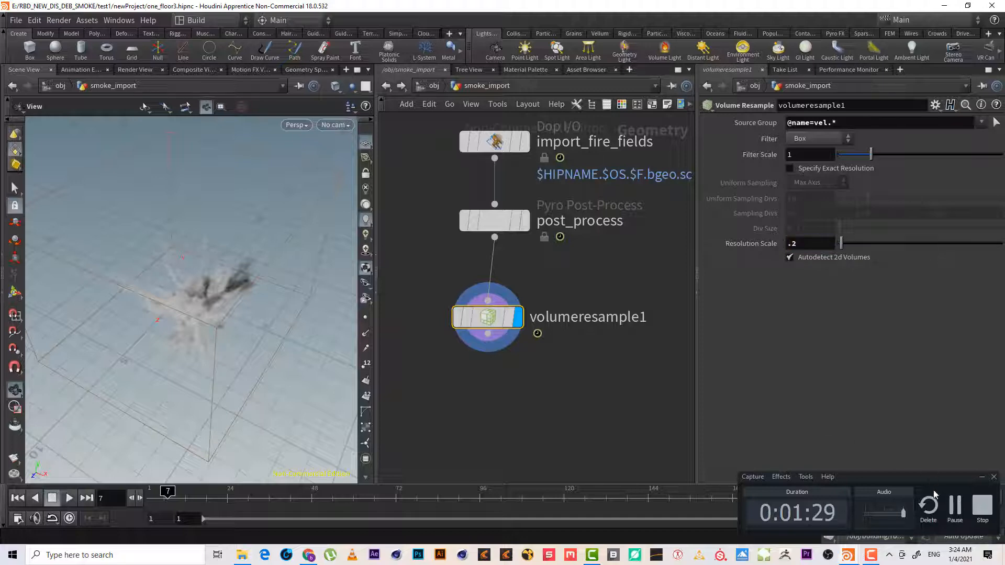
Inspect the node info of volumeresample1 to compare the voxel resolution of its velocity and other fields
{"action": "mouse_move", "coordinate": [482, 317]}
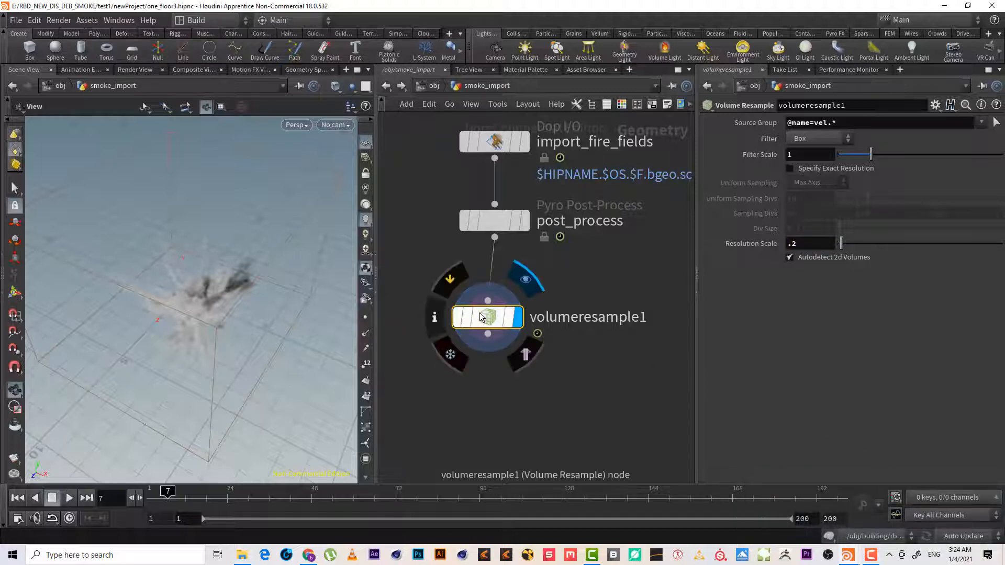
{"action": "left_click", "coordinate": [442, 321]}
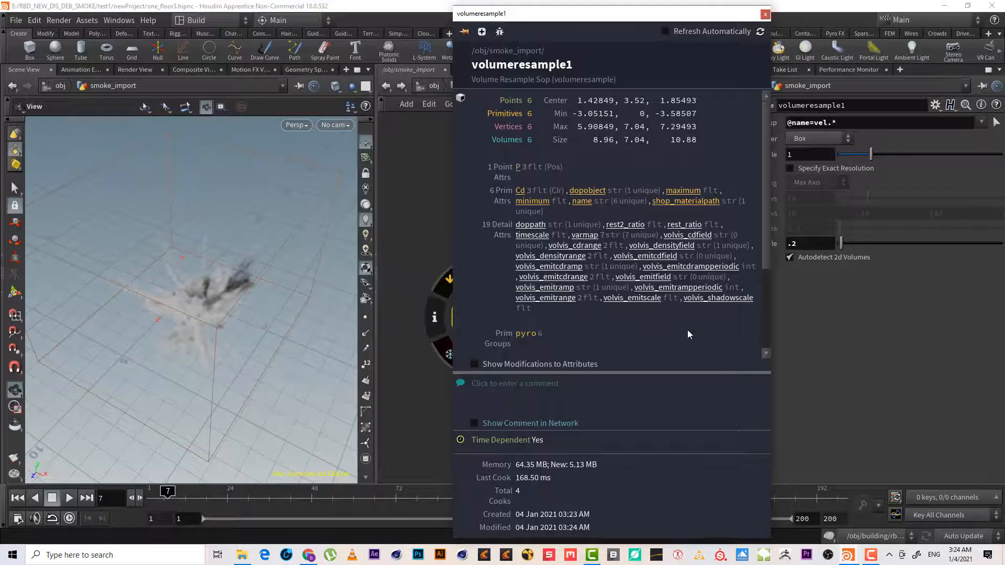
{"action": "left_click_drag", "start_coordinate": [764, 238], "coordinate": [768, 325]}
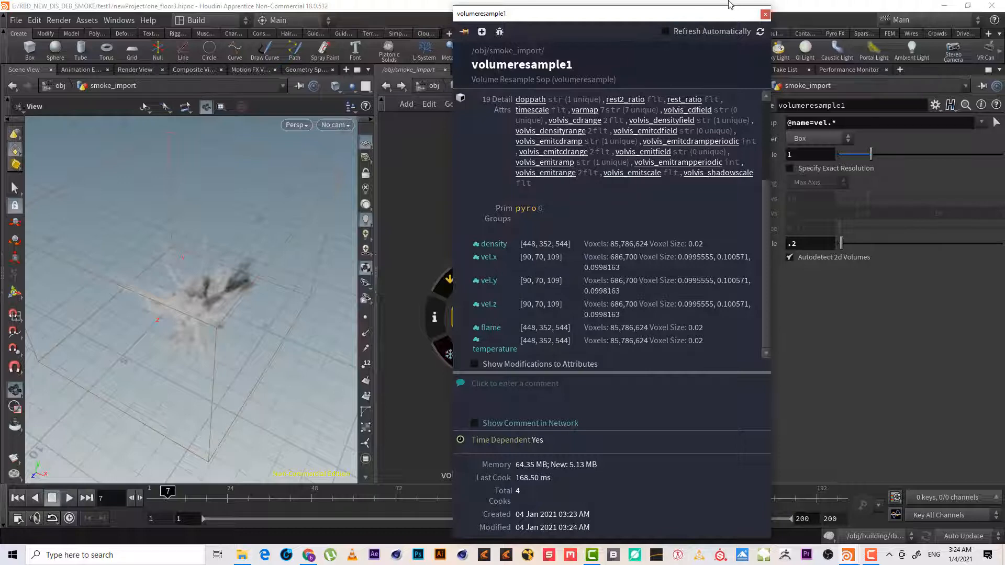
{"action": "left_click", "coordinate": [765, 16]}
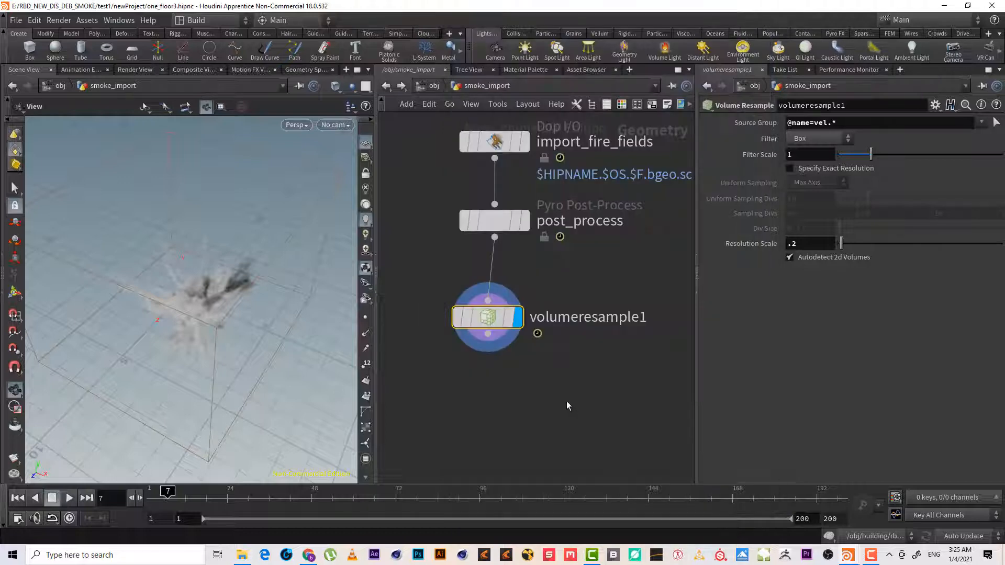
Add a Blast node wired to the output of volumeresample1 and make it the displayed node
{"action": "middle_click_drag", "start_coordinate": [567, 401], "coordinate": [561, 382]}
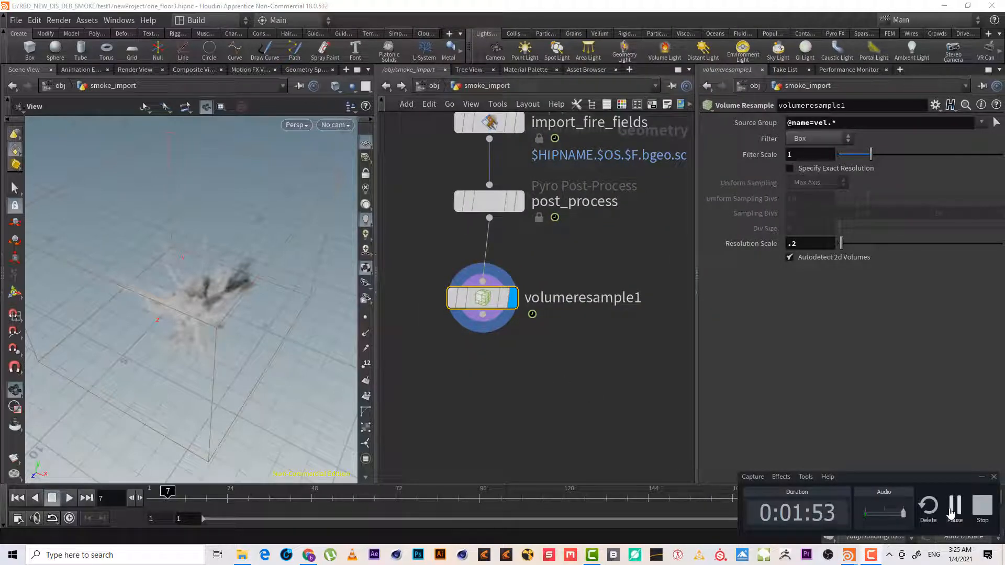
{"action": "left_click", "coordinate": [483, 329]}
{"action": "key", "text": "Tab"}
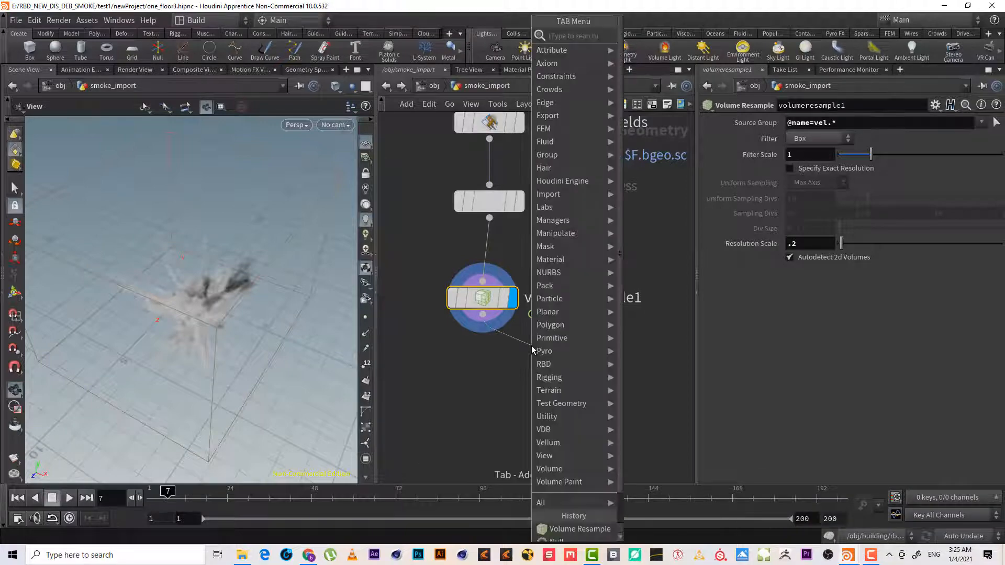
{"action": "type", "text": "blas"}
{"action": "key", "text": "Return"}
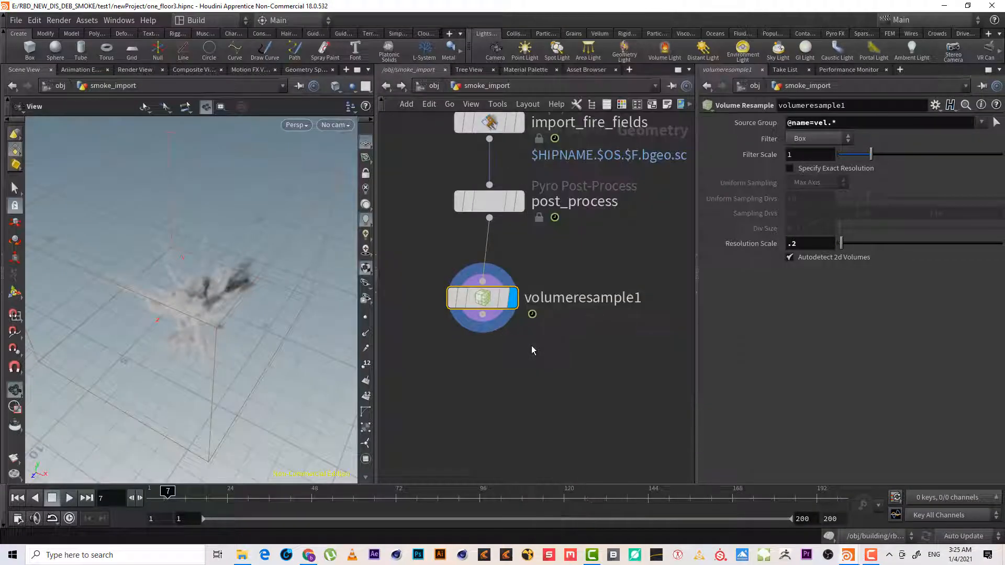
{"action": "left_click", "coordinate": [531, 361]}
{"action": "left_click", "coordinate": [563, 369]}
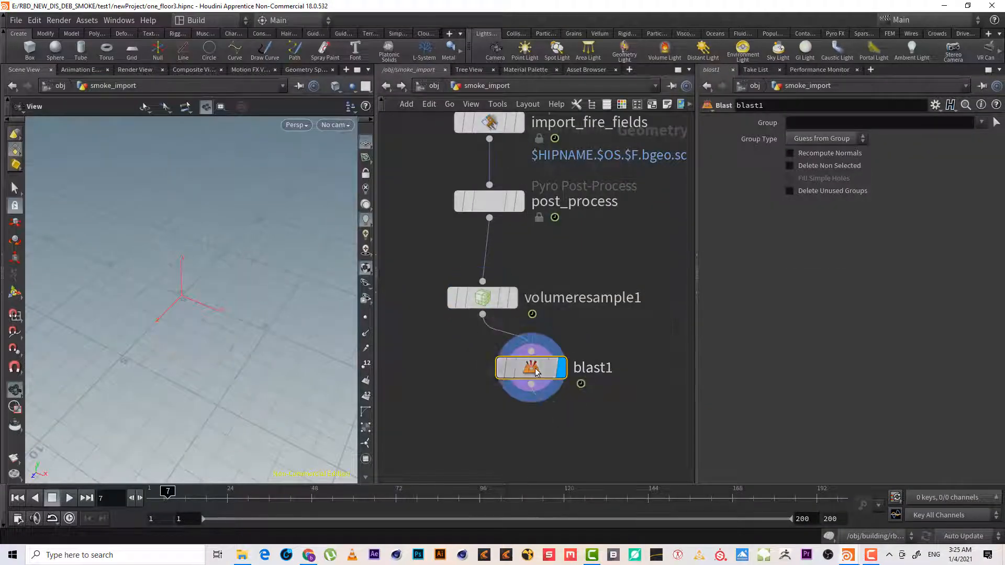
{"action": "left_click", "coordinate": [981, 123]}
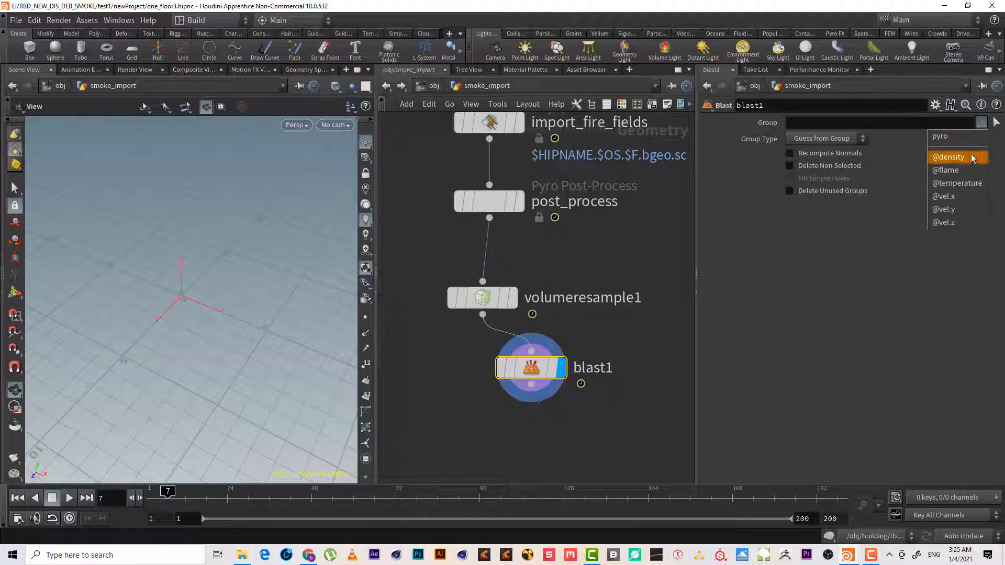
{"action": "left_click", "coordinate": [948, 156]}
{"action": "left_click", "coordinate": [790, 166]}
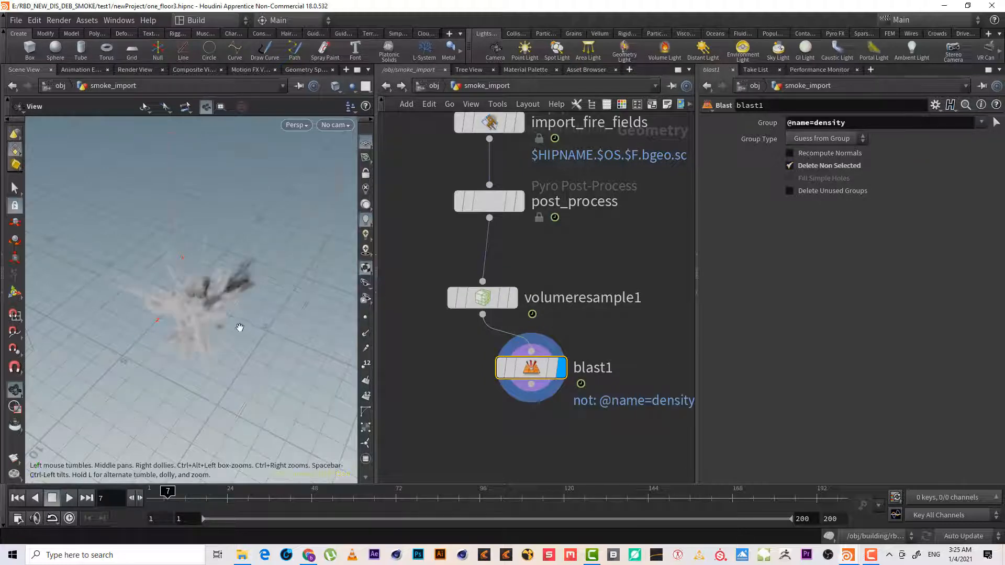
{"action": "left_click_drag", "start_coordinate": [183, 308], "coordinate": [198, 295]}
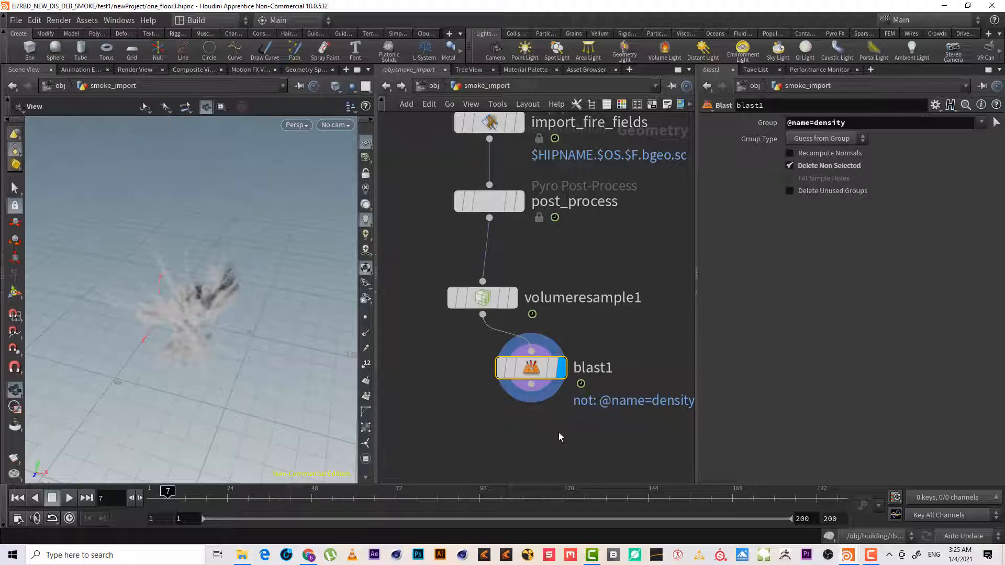
Add a Volume Blur node wired to the output of blast1 and make it the displayed node
{"action": "middle_click_drag", "start_coordinate": [559, 433], "coordinate": [580, 367]}
{"action": "left_click", "coordinate": [552, 319]}
{"action": "left_click", "coordinate": [554, 378]}
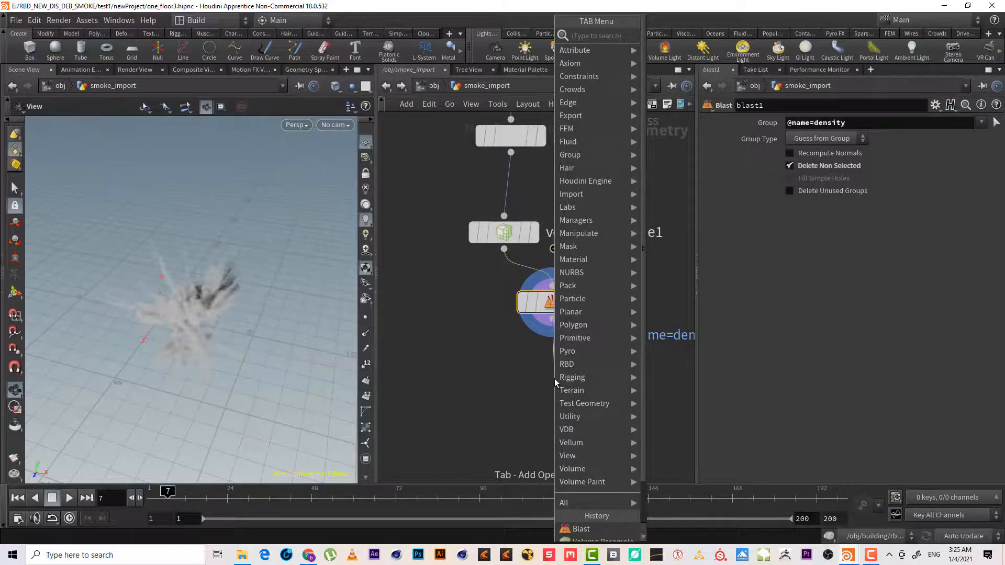
{"action": "type", "text": "vo b"}
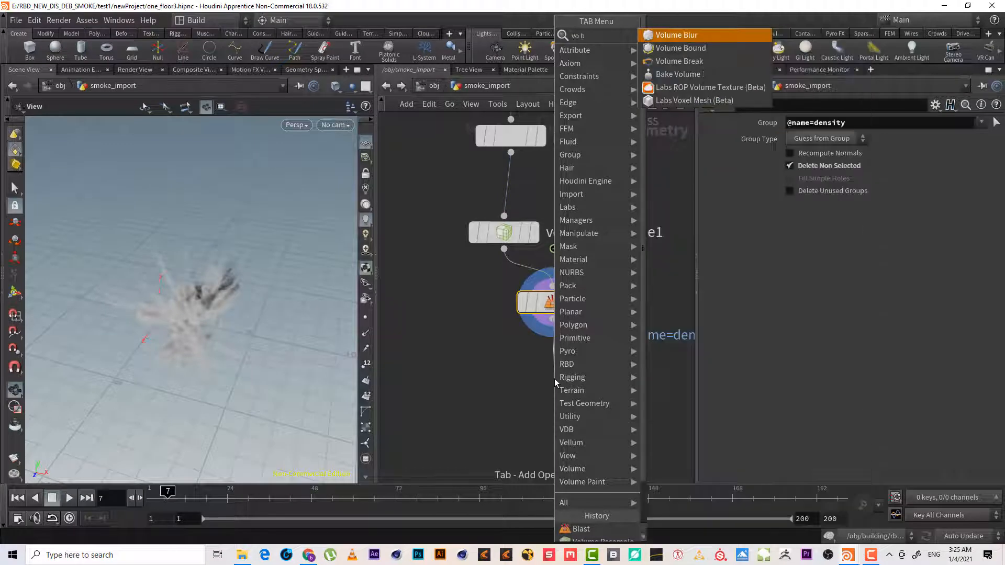
{"action": "key", "text": "Return"}
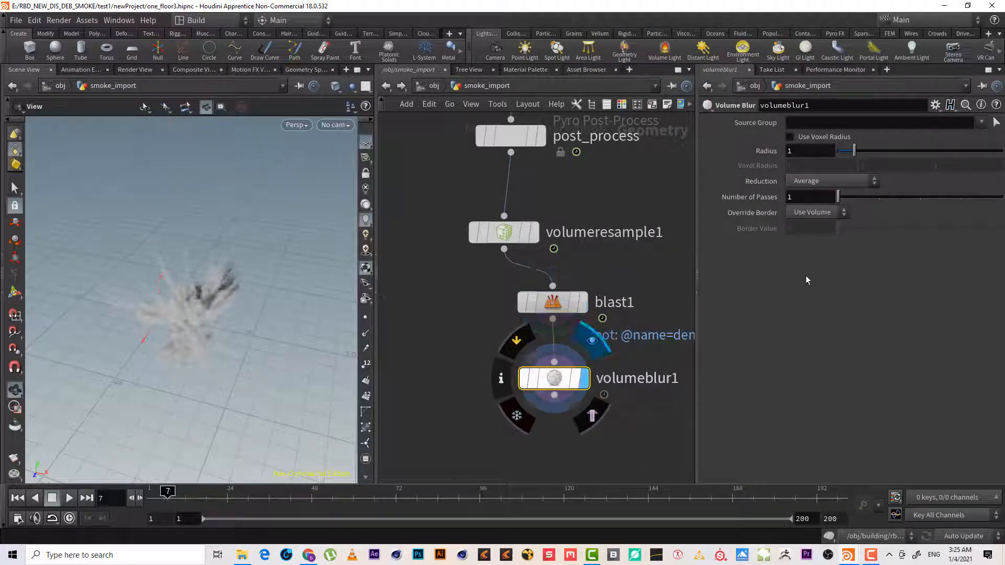
{"action": "left_click", "coordinate": [870, 562]}
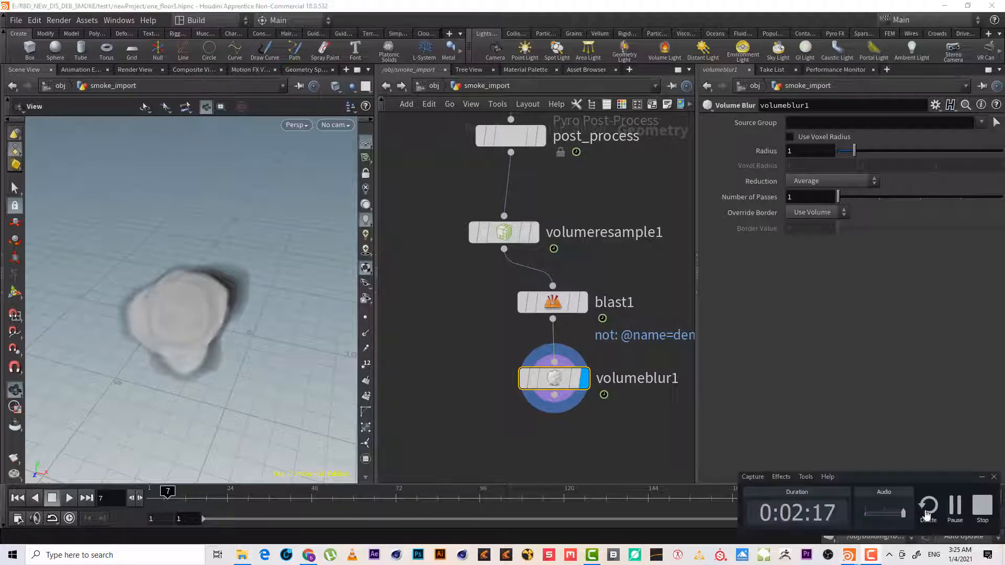
{"action": "left_click", "coordinate": [954, 508]}
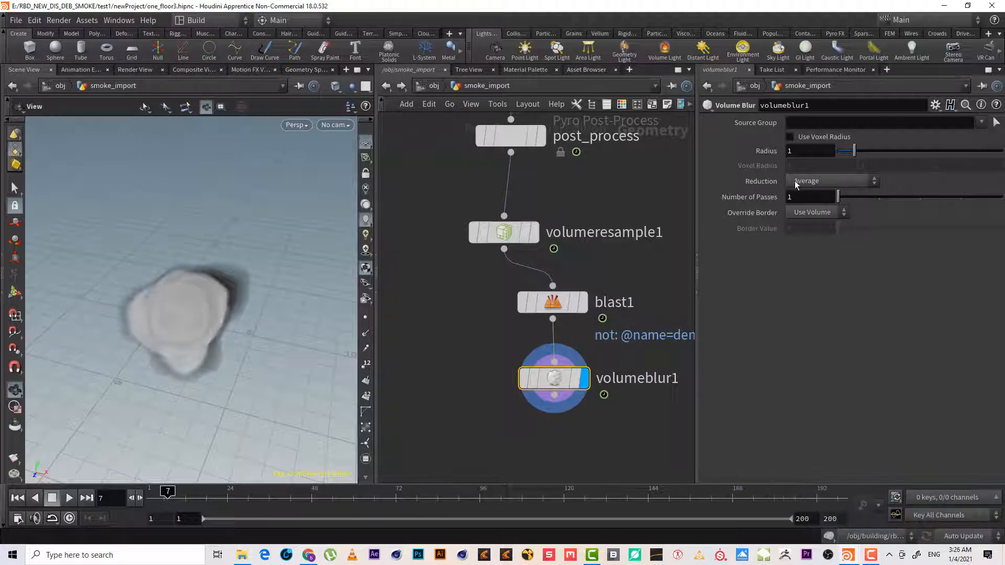
Set the Radius of volumeblur1 to .5
{"action": "left_click", "coordinate": [809, 150]}
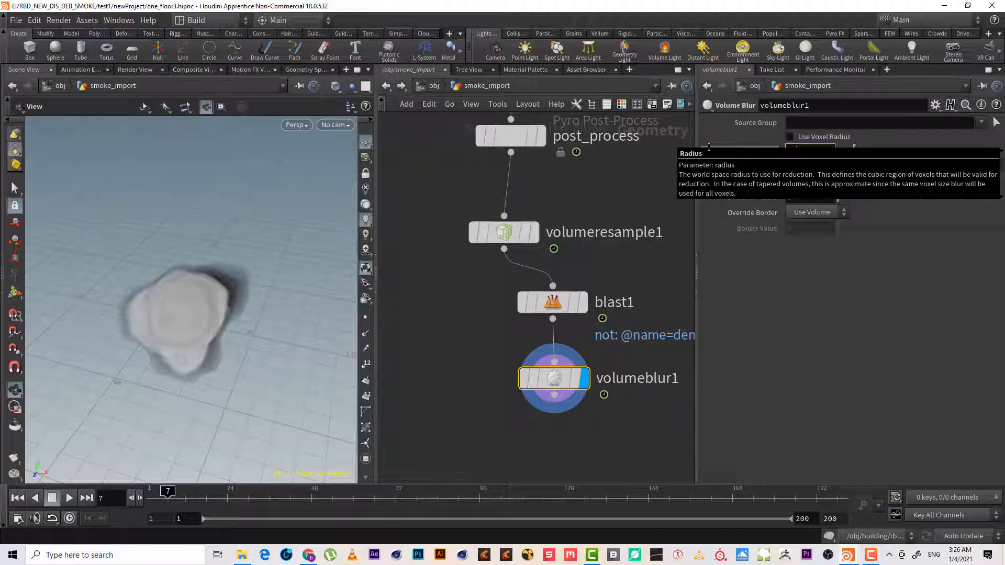
{"action": "key", "text": "Return"}
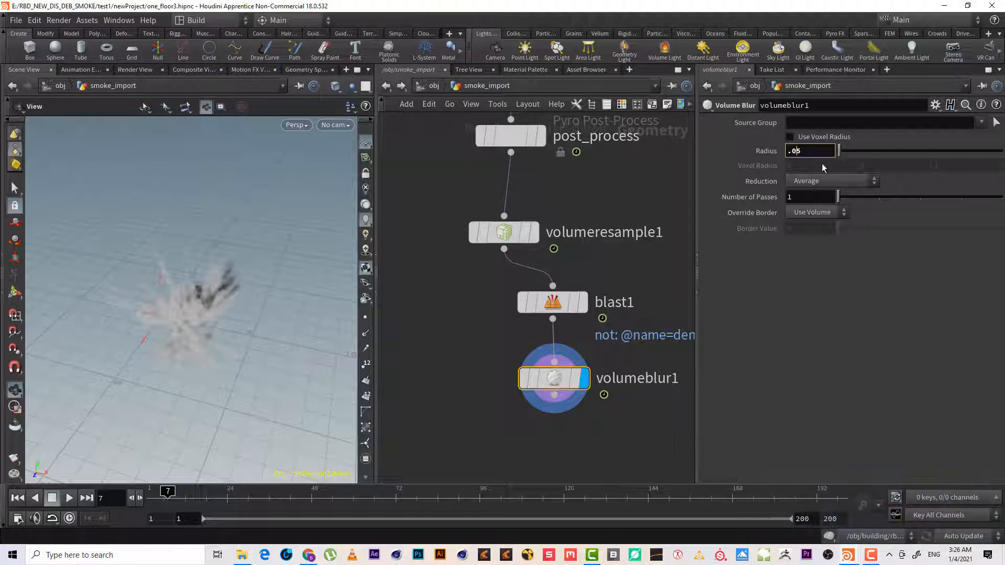
{"action": "key", "text": "Return"}
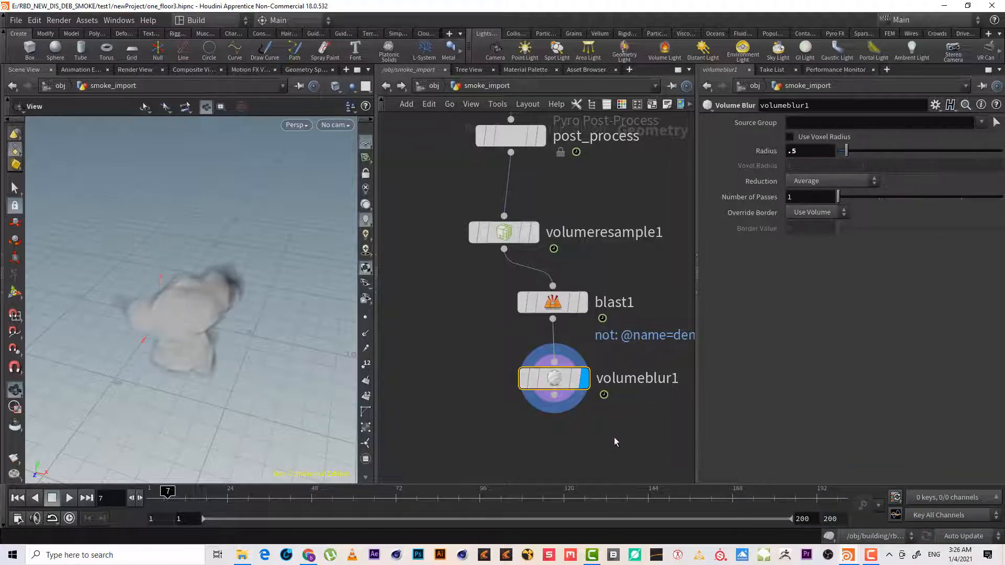
Move blast1 and volumeblur1 aside so they form a side branch next to volumeresample1
{"action": "middle_click_drag", "start_coordinate": [614, 437], "coordinate": [644, 355]}
{"action": "left_click_drag", "start_coordinate": [613, 350], "coordinate": [605, 224]}
{"action": "left_click", "coordinate": [520, 252]}
Add a displayed Volume Compress node with volumeresample1 as its first input and volumeblur1 as its second
{"action": "left_click", "coordinate": [534, 170]}
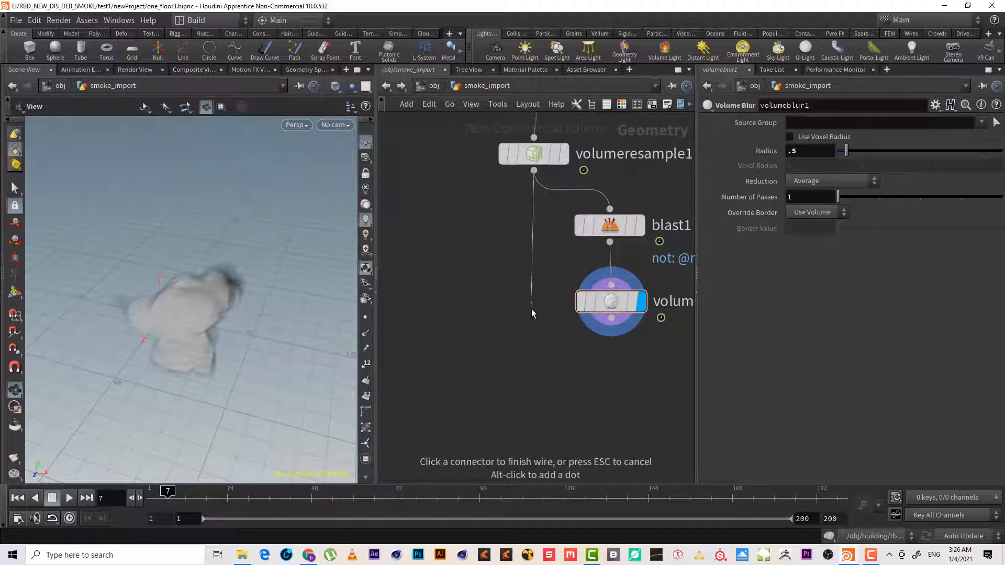
{"action": "left_click", "coordinate": [529, 342]}
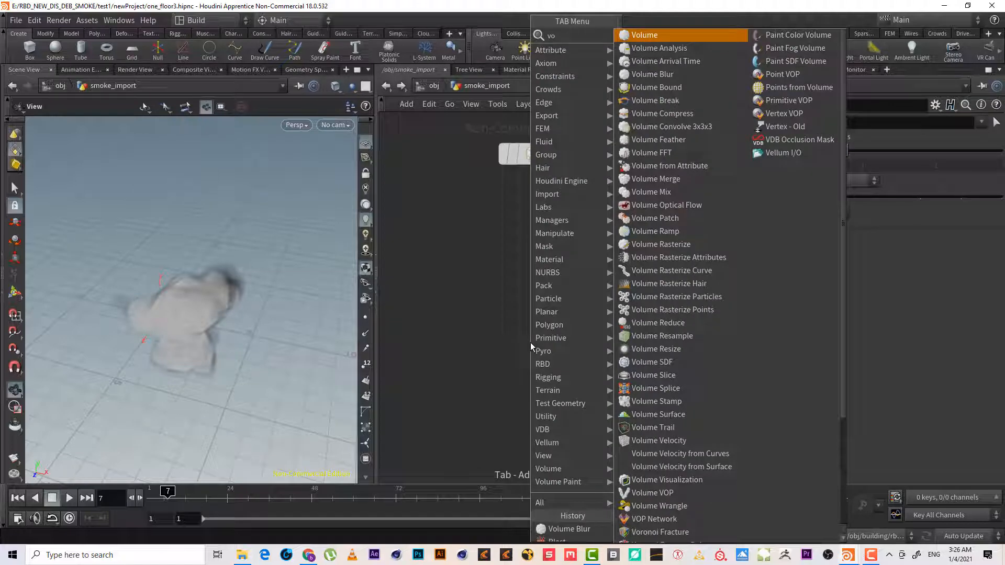
{"action": "type", "text": "l c"}
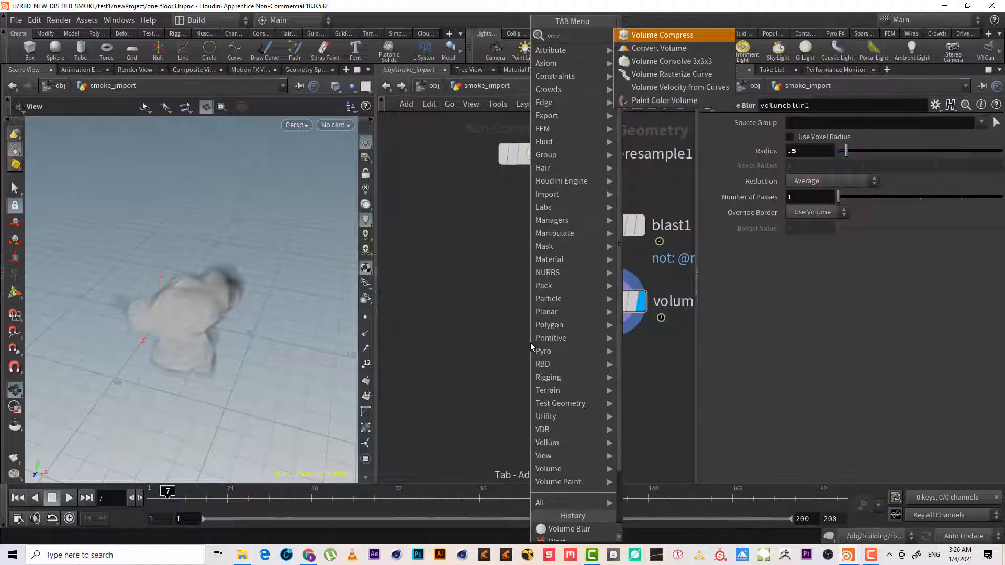
{"action": "key", "text": "Escape"}
{"action": "left_click", "coordinate": [530, 343]}
{"action": "left_click_drag", "start_coordinate": [531, 348], "coordinate": [533, 393]}
{"action": "left_click", "coordinate": [611, 318]}
{"action": "left_click", "coordinate": [547, 371]}
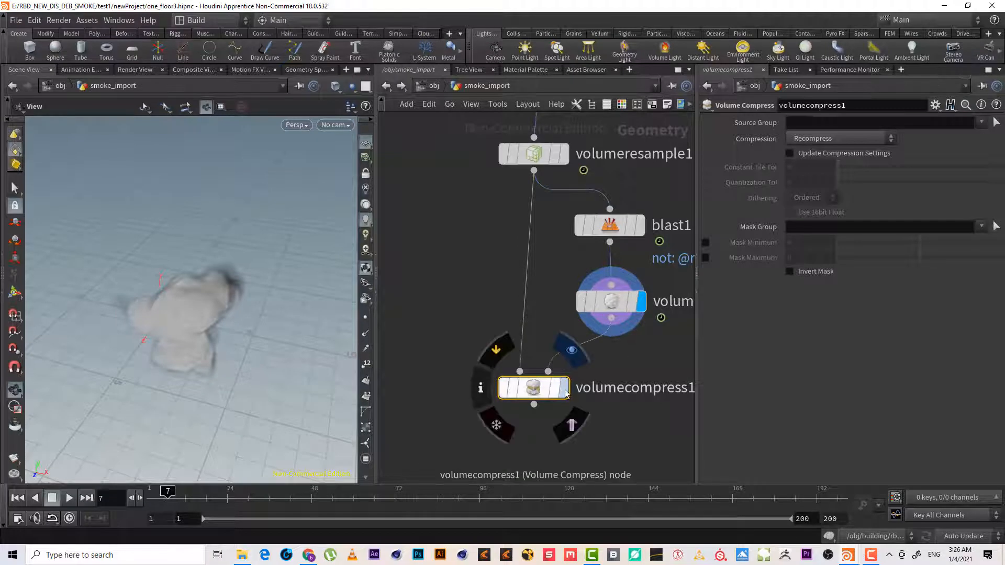
{"action": "key", "text": "r"}
{"action": "left_click", "coordinate": [981, 226]}
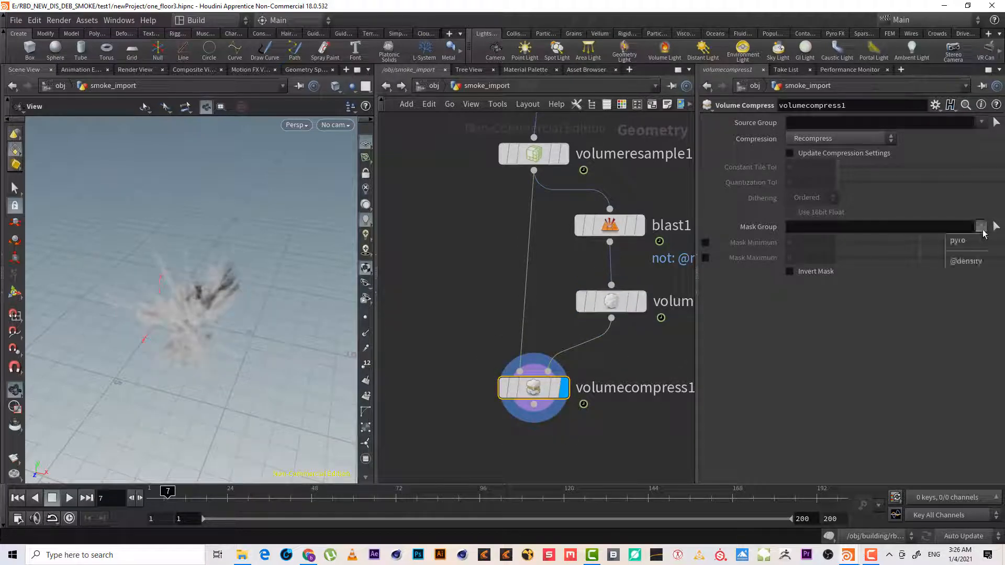
{"action": "left_click", "coordinate": [978, 260]}
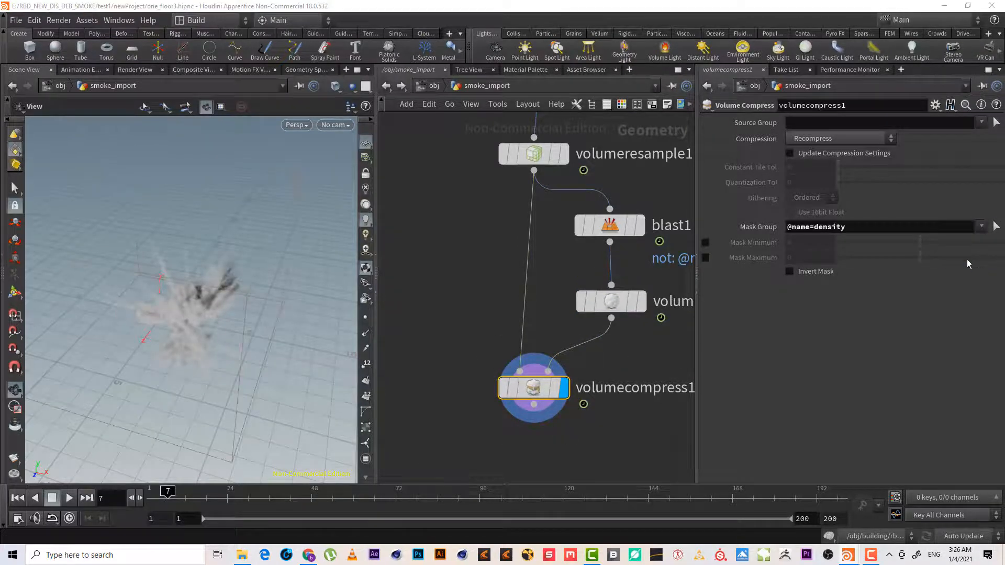
{"action": "left_click", "coordinate": [705, 243]}
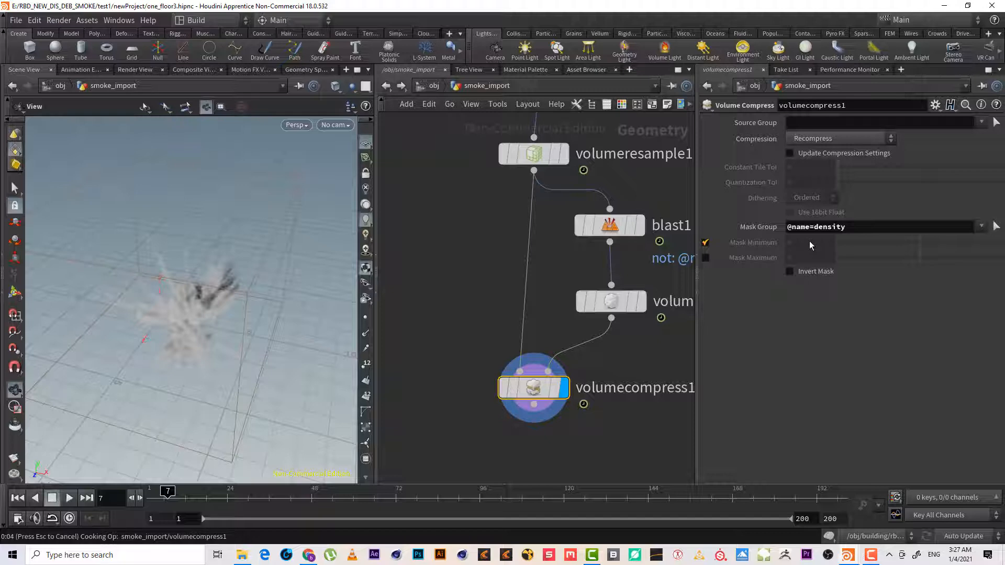
{"action": "left_click", "coordinate": [797, 244]}
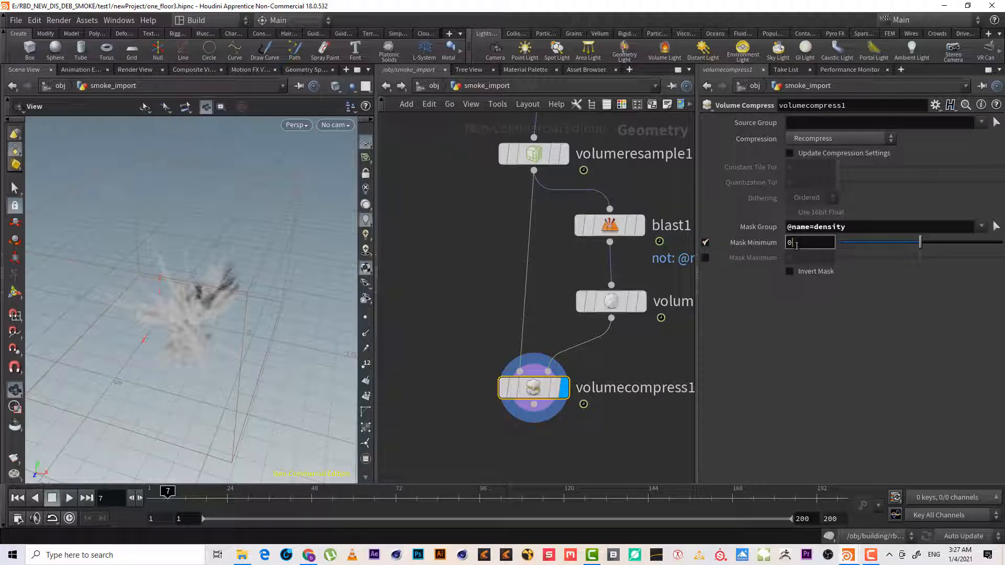
{"action": "type", "text": ".001"}
{"action": "key", "text": "Return"}
Enable Update Compression Settings and Use 16bit Float on volumecompress1, and align the node beneath volumeresample1
{"action": "left_click", "coordinate": [830, 152]}
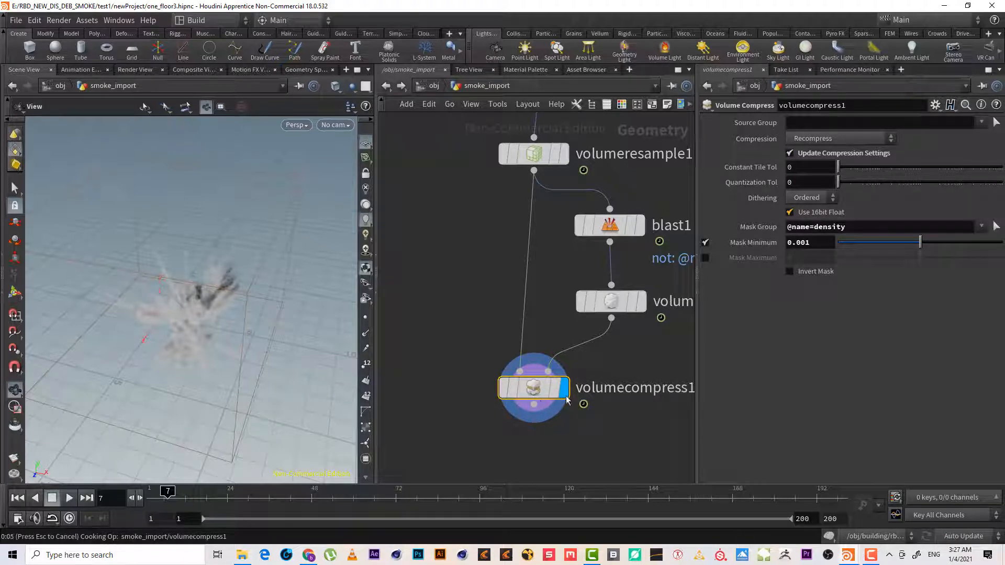
{"action": "middle_click_drag", "start_coordinate": [589, 404], "coordinate": [579, 341]}
{"action": "scroll", "coordinate": [577, 341], "scroll_direction": "down", "scroll_amount": 2}
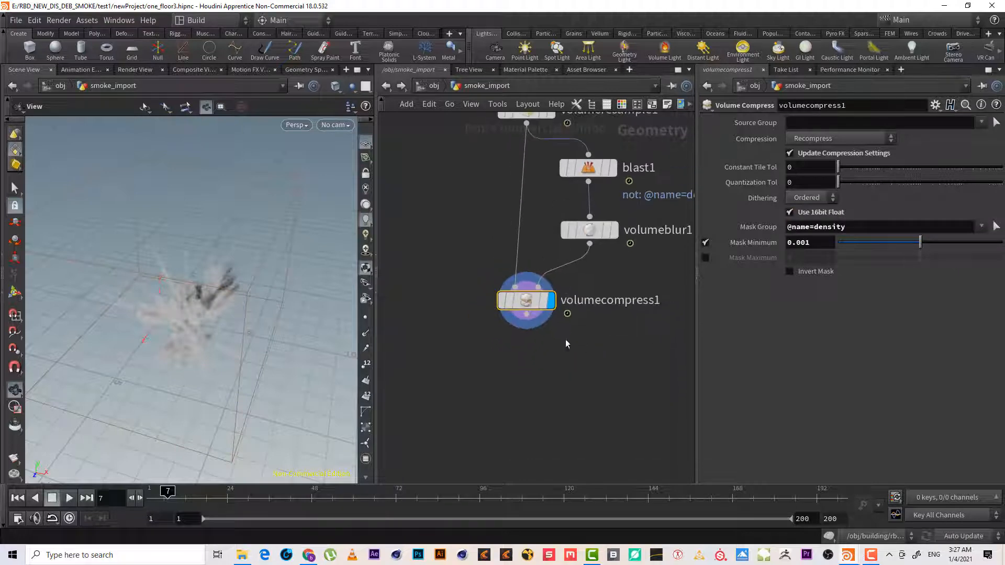
{"action": "left_click_drag", "start_coordinate": [532, 307], "coordinate": [546, 318]}
{"action": "middle_click_drag", "start_coordinate": [561, 378], "coordinate": [551, 371]}
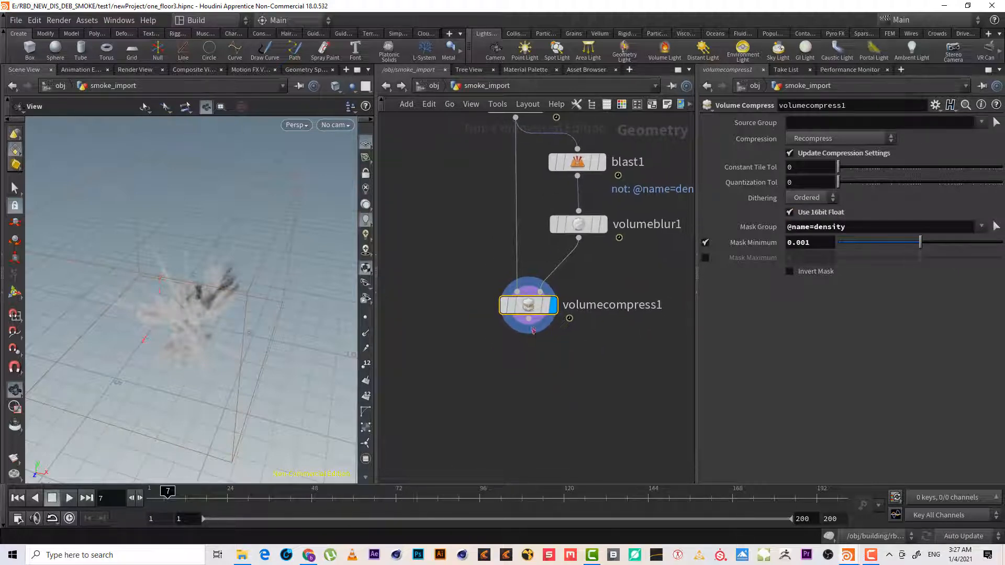
Add a File Cache node wired to the output of volumecompress1 and make it the displayed node
{"action": "left_click", "coordinate": [532, 329]}
{"action": "key", "text": "Tab"}
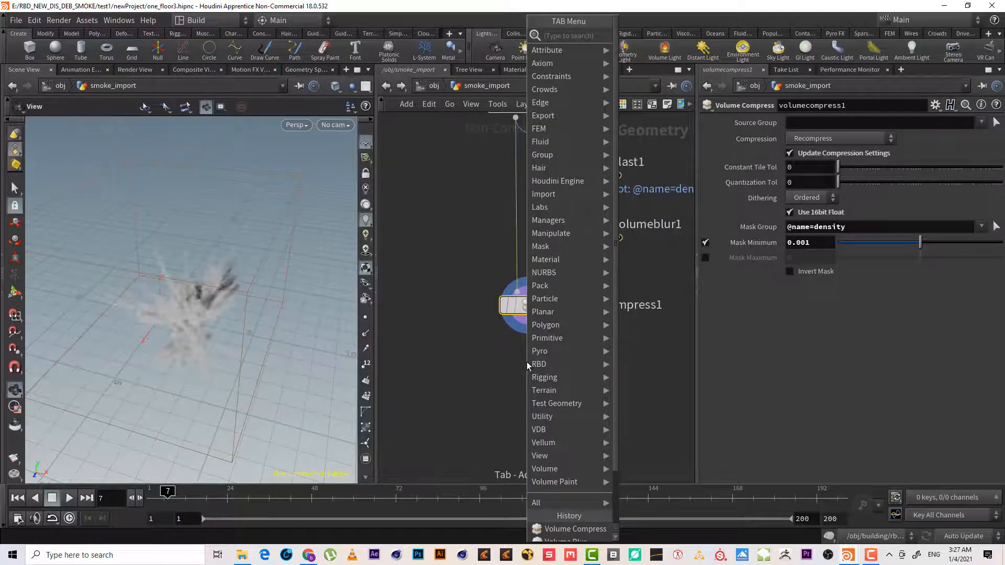
{"action": "type", "text": "file"}
{"action": "key", "text": "Down"}
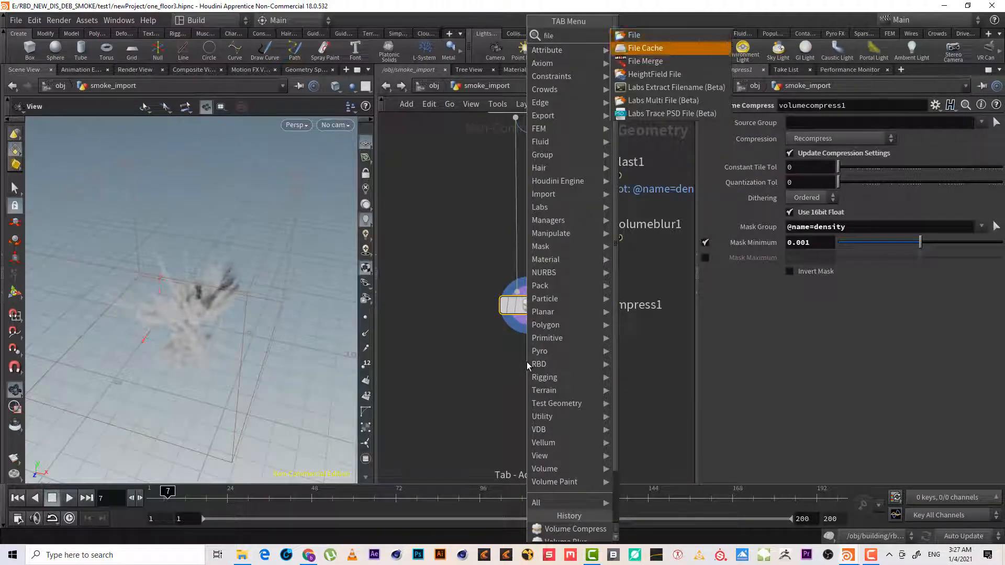
{"action": "key", "text": "Return"}
{"action": "left_click", "coordinate": [526, 364]}
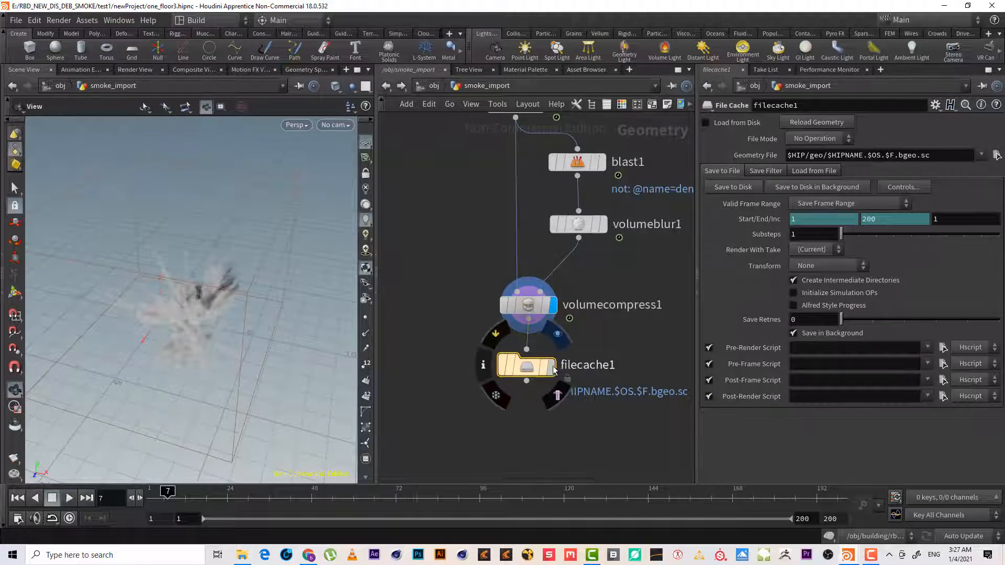
{"action": "left_click", "coordinate": [549, 365]}
Review the Bindings and Look settings of the post_process node
{"action": "middle_click_drag", "start_coordinate": [491, 259], "coordinate": [486, 452]}
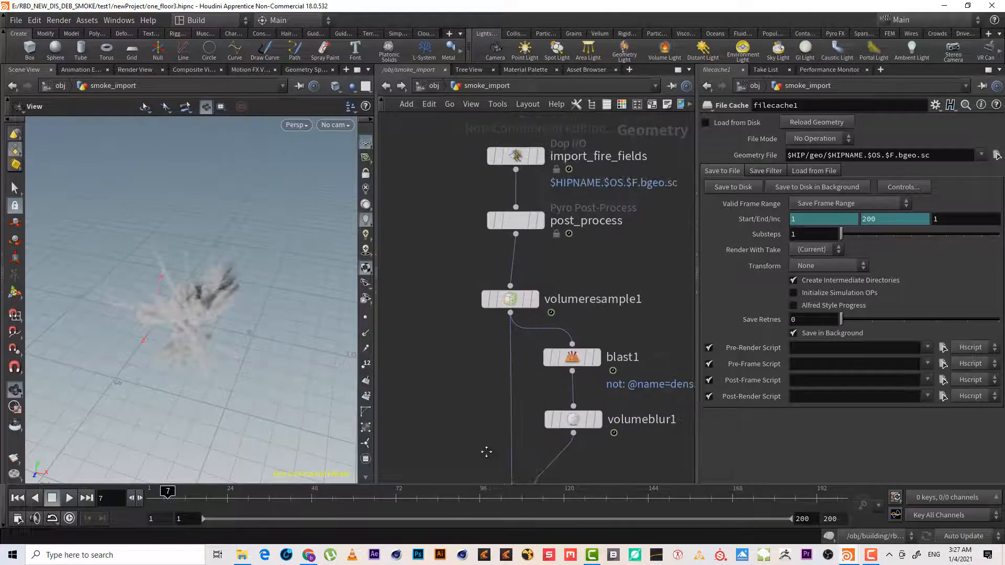
{"action": "left_click", "coordinate": [515, 220]}
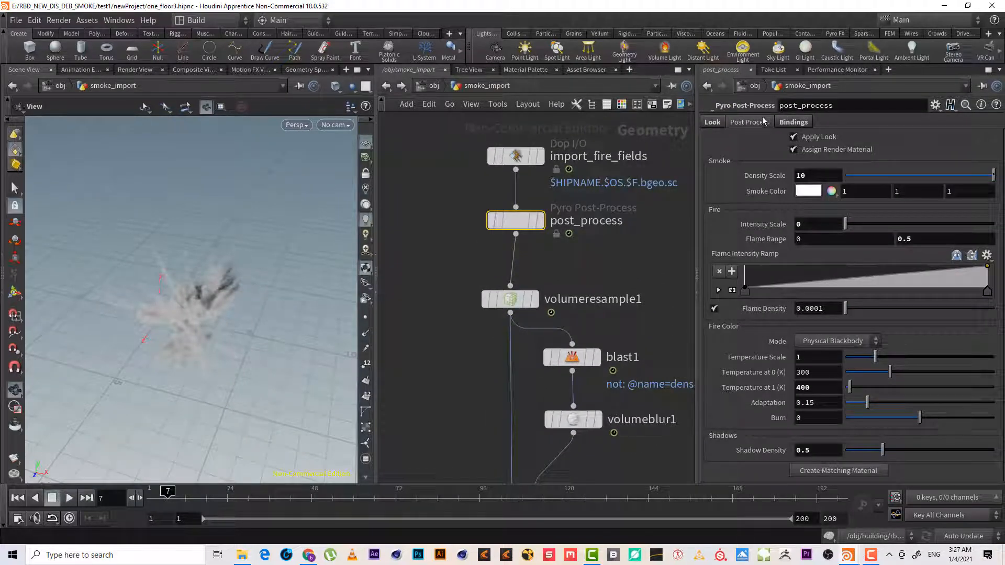
{"action": "left_click", "coordinate": [782, 122]}
{"action": "left_click", "coordinate": [710, 122]}
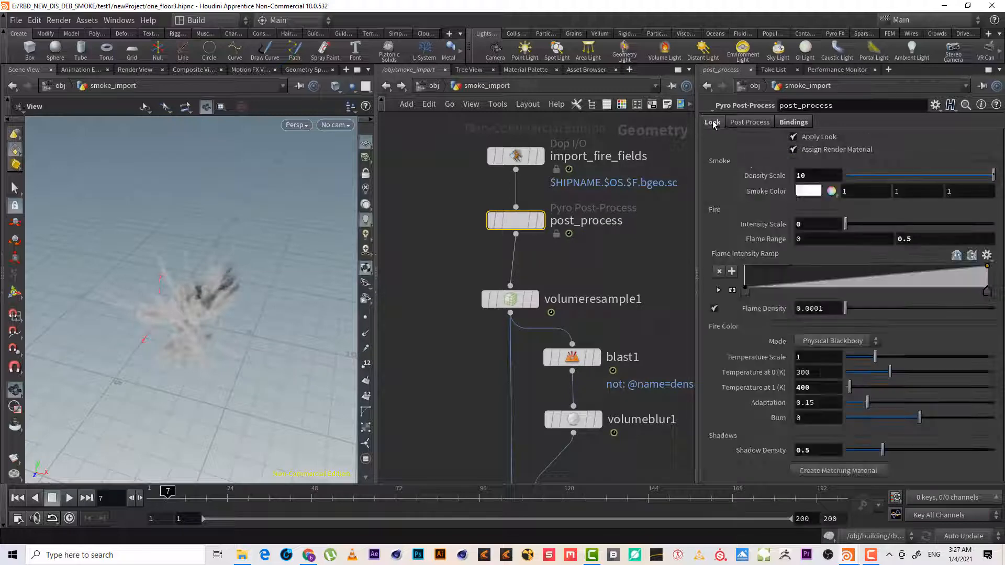
{"action": "middle_click_drag", "start_coordinate": [633, 322], "coordinate": [613, 247]}
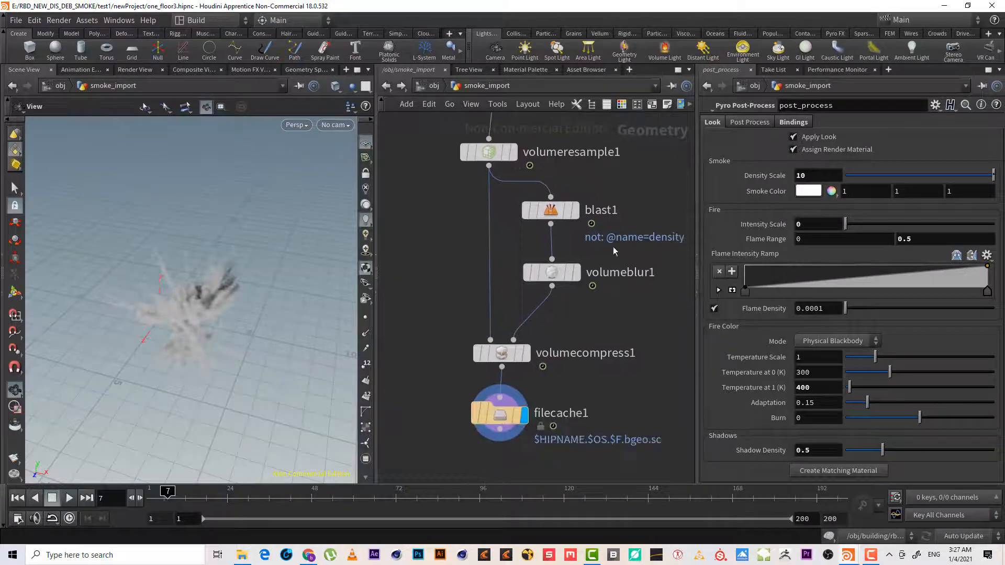
Rename the filecache1 node as filecache_sparse
{"action": "left_click", "coordinate": [586, 413]}
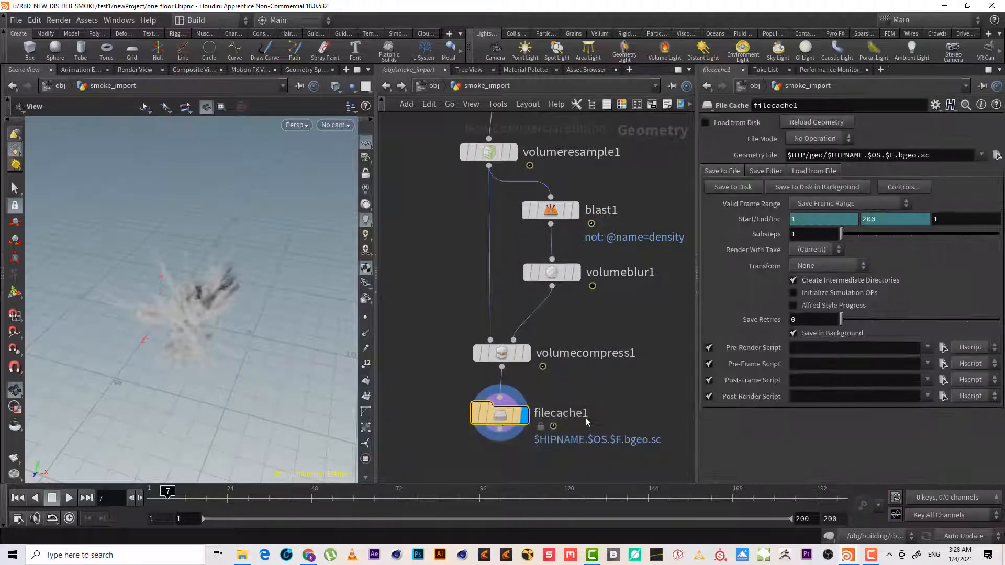
{"action": "double_click", "coordinate": [593, 417]}
{"action": "left_click", "coordinate": [599, 417]}
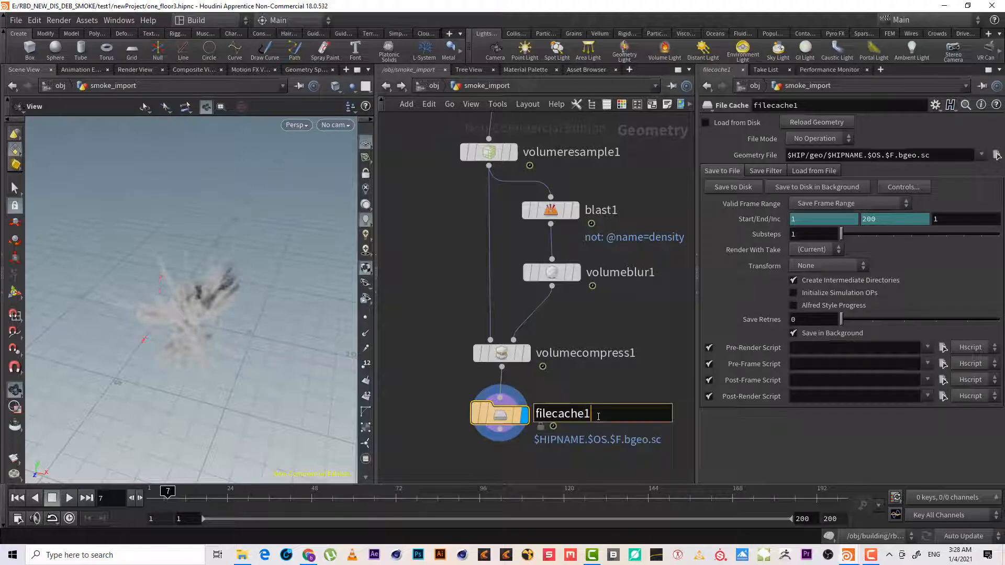
{"action": "key", "text": "BackSpace"}
{"action": "type", "text": "_sparse"}
{"action": "double_click", "coordinate": [620, 353]}
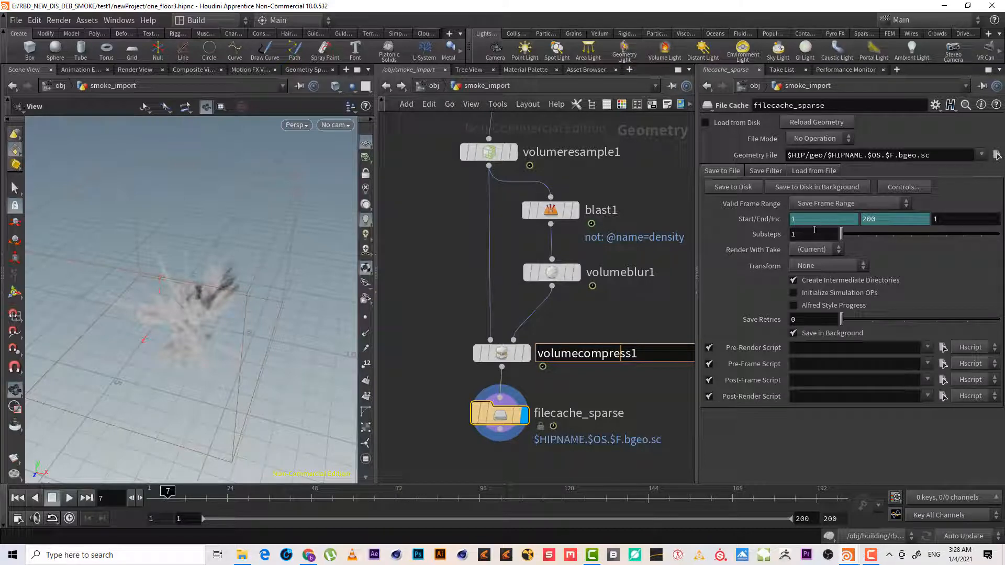
Add a Null node wired to the output of filecache_sparse and enter OUT_SMOKE as its name
{"action": "middle_click_drag", "start_coordinate": [647, 363], "coordinate": [648, 276]}
{"action": "key", "text": "Tab"}
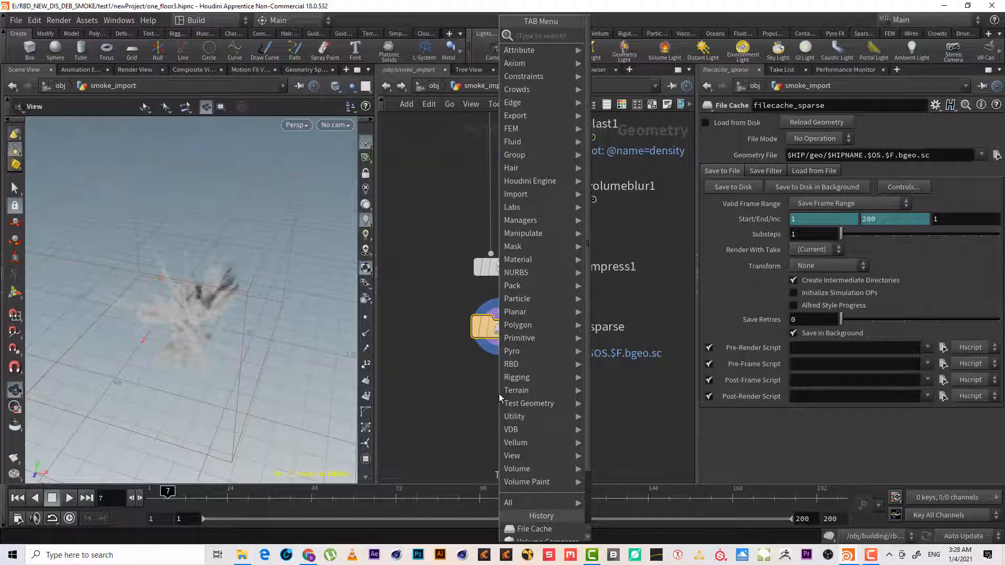
{"action": "type", "text": "nu"}
{"action": "key", "text": "Return"}
{"action": "left_click", "coordinate": [498, 393]}
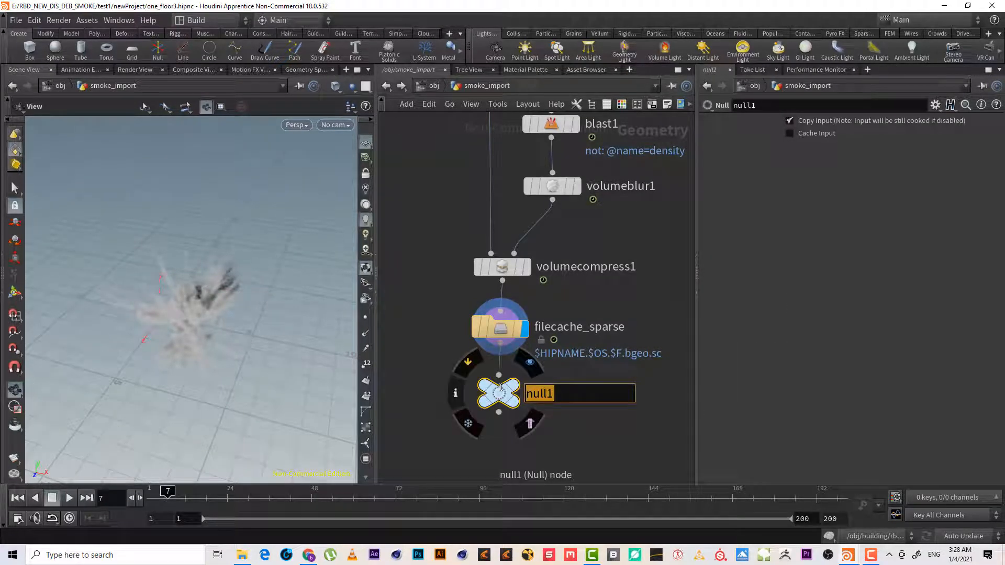
{"action": "type", "text": "OUT_SMOKE"}
{"action": "key", "text": "BackSpace"}
{"action": "key", "text": "BackSpace"}
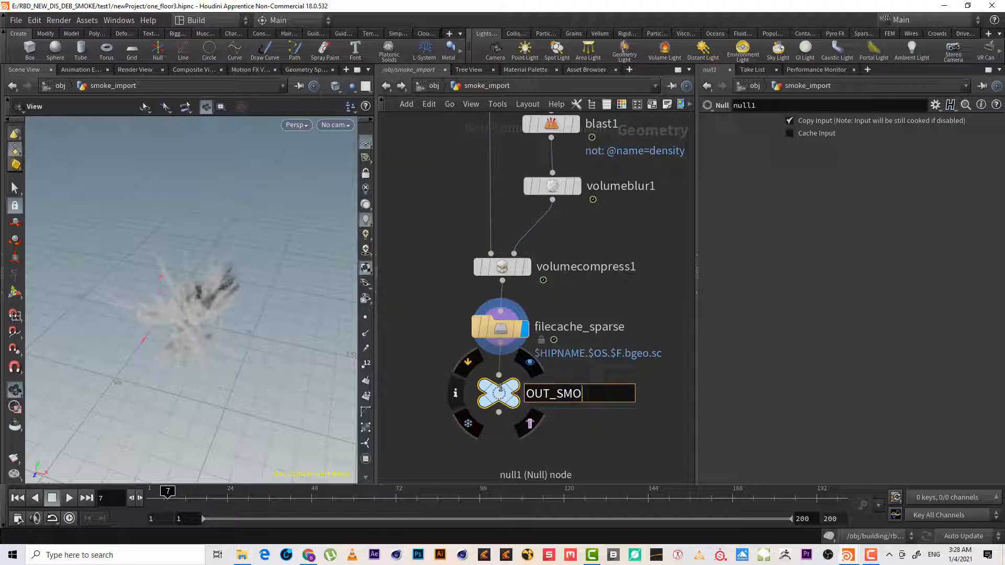